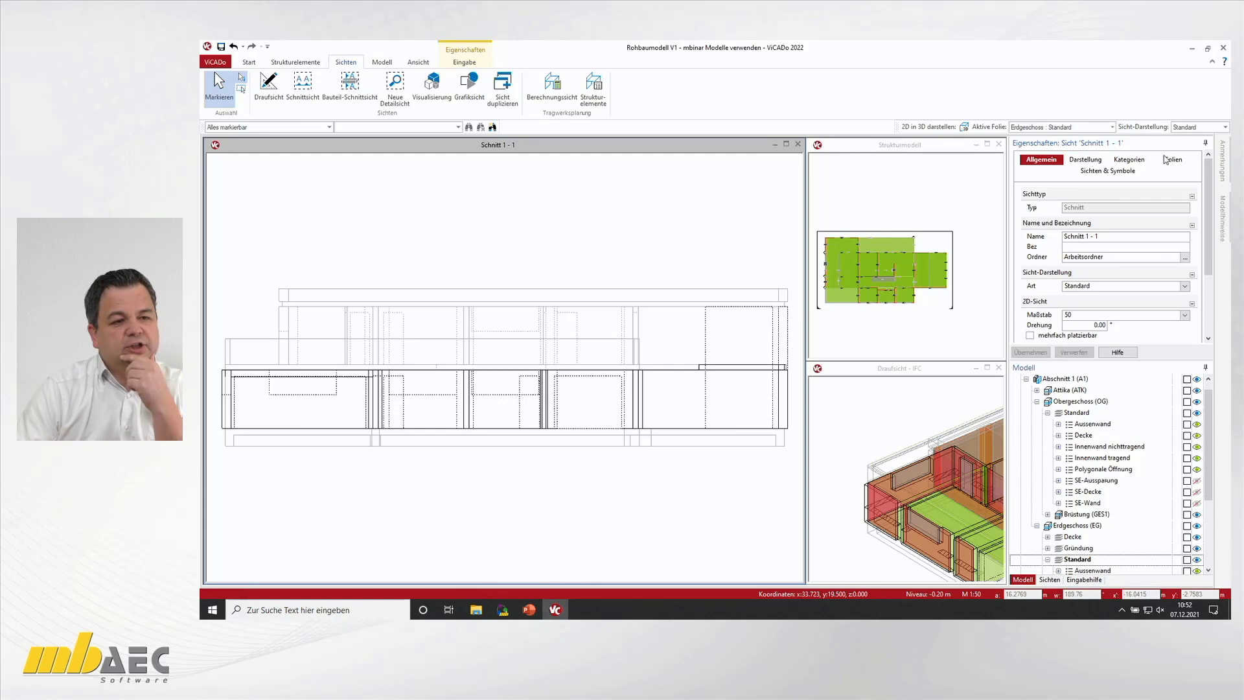
Step: Limit the visible categories of section view Schnitt 1 - 1 to Strukturelemente only
{"action": "left_click", "coordinate": [1140, 162]}
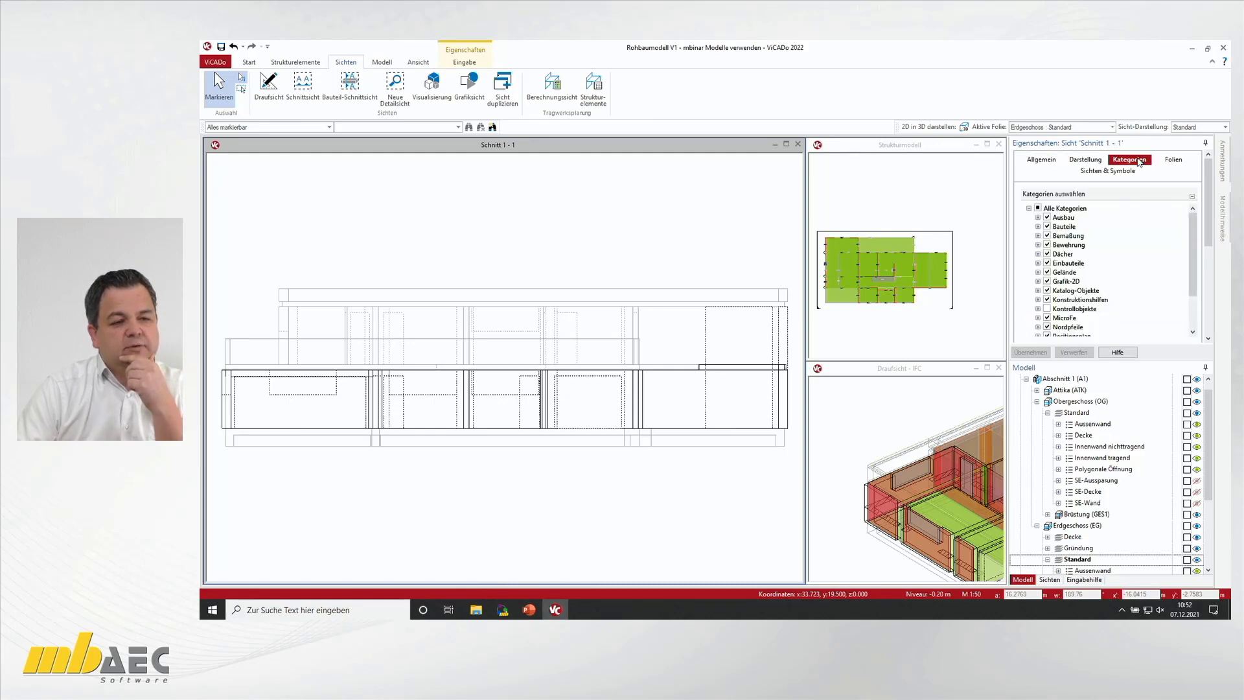
{"action": "scroll", "coordinate": [1074, 280], "scroll_direction": "down", "scroll_amount": 2}
{"action": "scroll", "coordinate": [1056, 298], "scroll_direction": "up", "scroll_amount": 3}
{"action": "left_click", "coordinate": [1039, 208]}
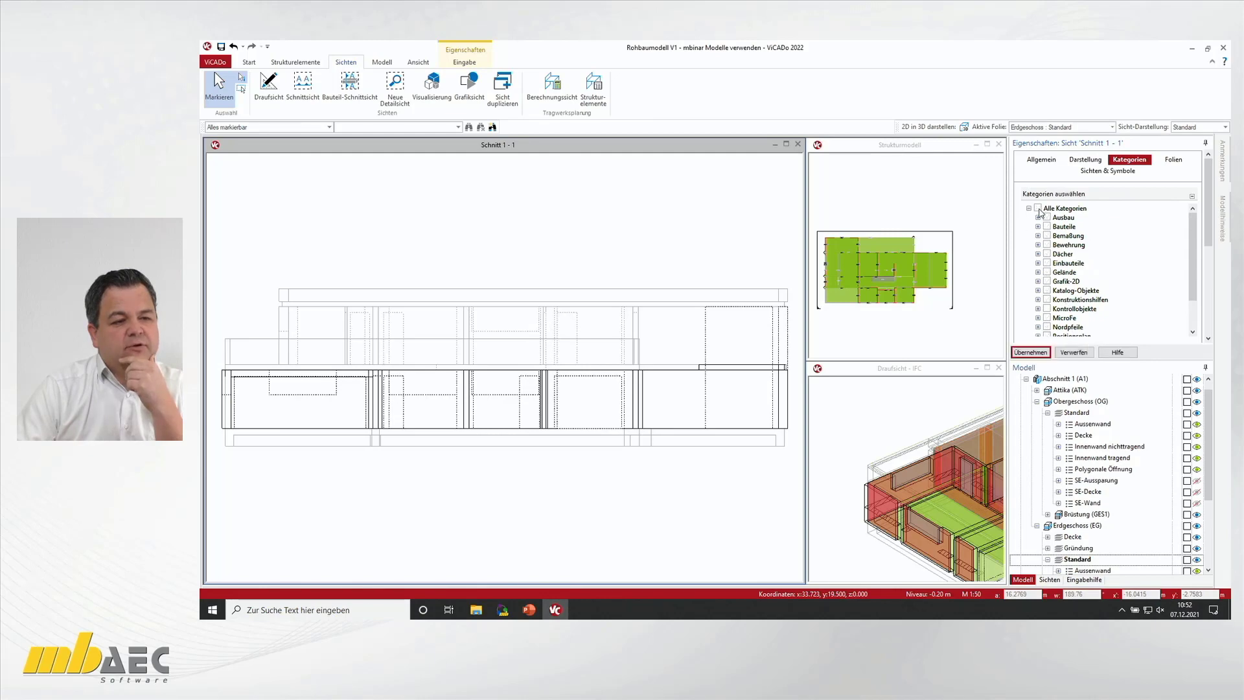
{"action": "scroll", "coordinate": [1056, 271], "scroll_direction": "down", "scroll_amount": 3}
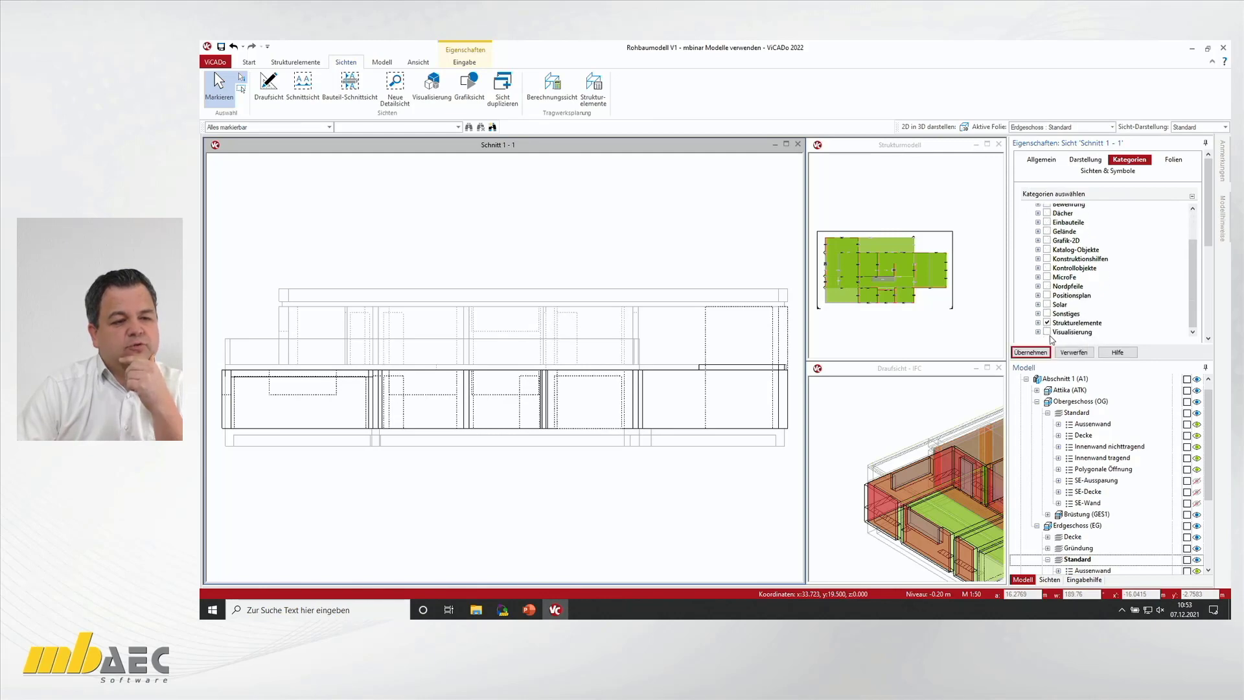
{"action": "left_click", "coordinate": [1030, 352]}
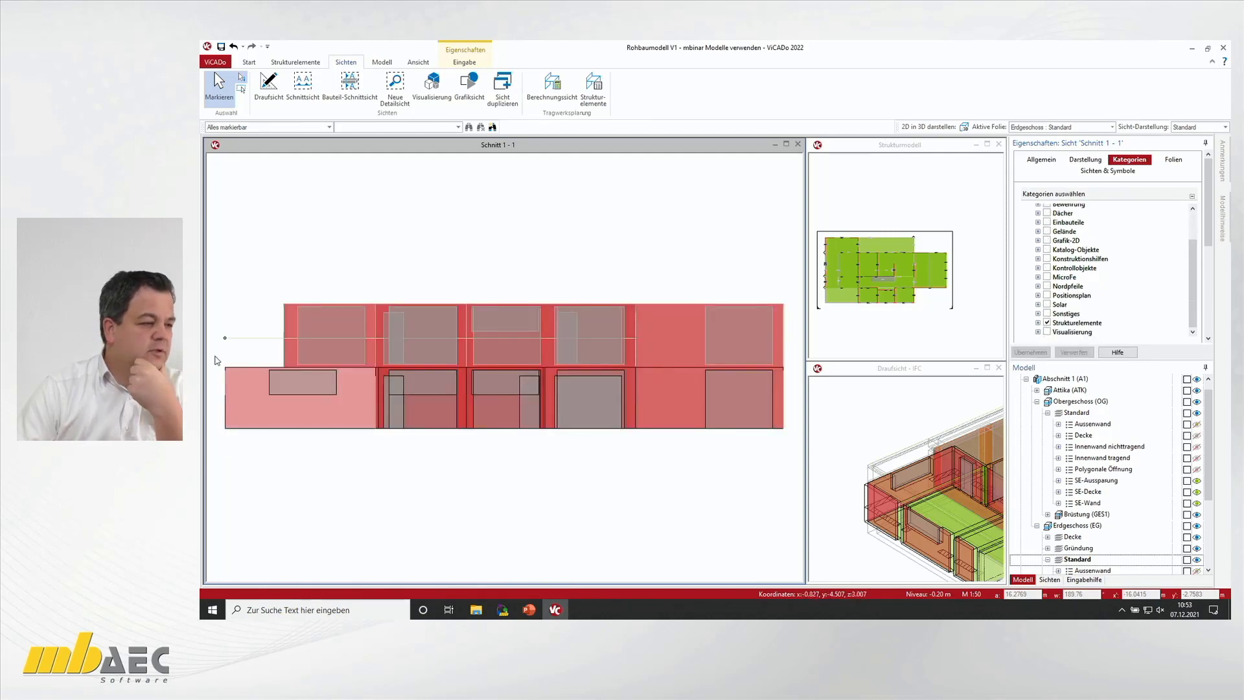
Step: Move the five SE-Balken parapet beams in the section about 1.305 m down to the top of the ground-floor structural walls
{"action": "left_click_drag", "start_coordinate": [219, 334], "coordinate": [670, 357]}
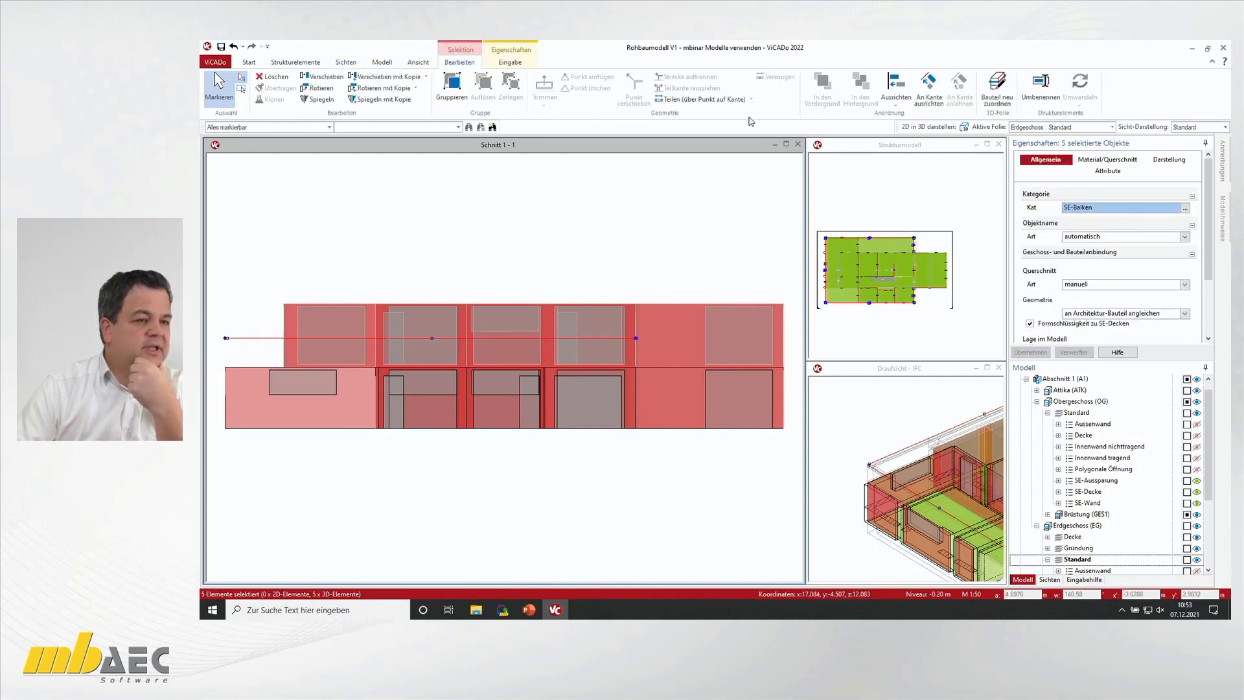
{"action": "left_click", "coordinate": [322, 77]}
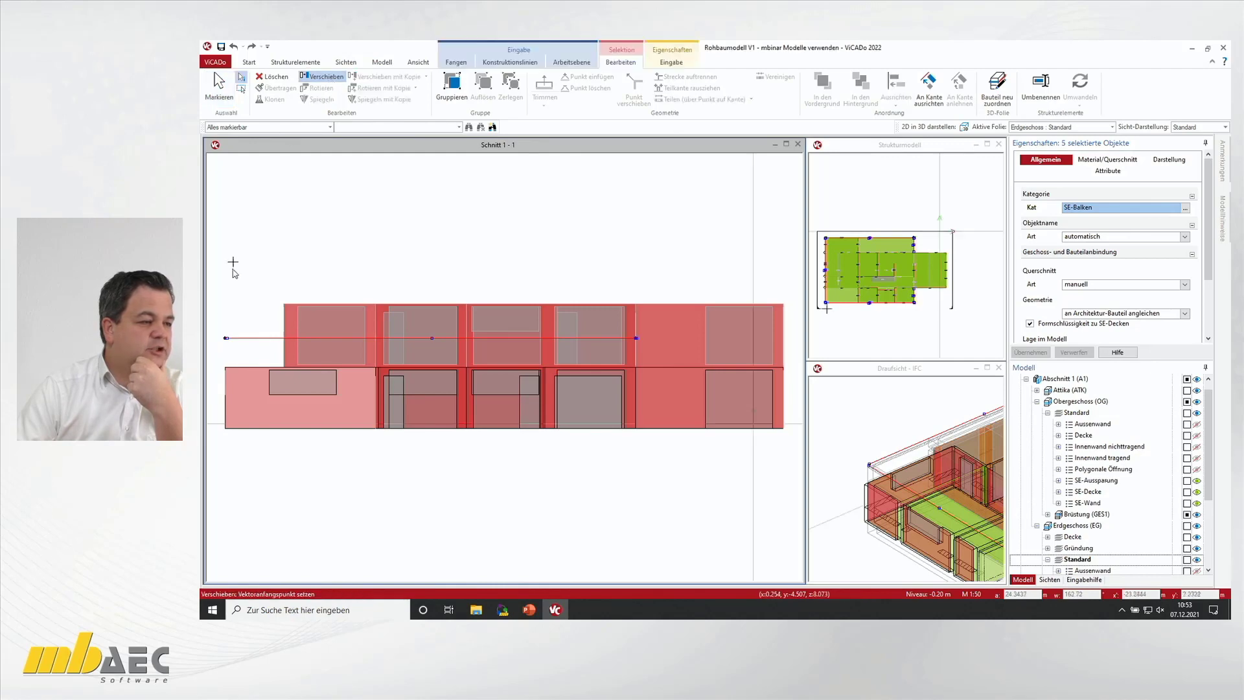
{"action": "scroll", "coordinate": [217, 348], "scroll_direction": "up", "scroll_amount": 2}
{"action": "left_click", "coordinate": [253, 334]}
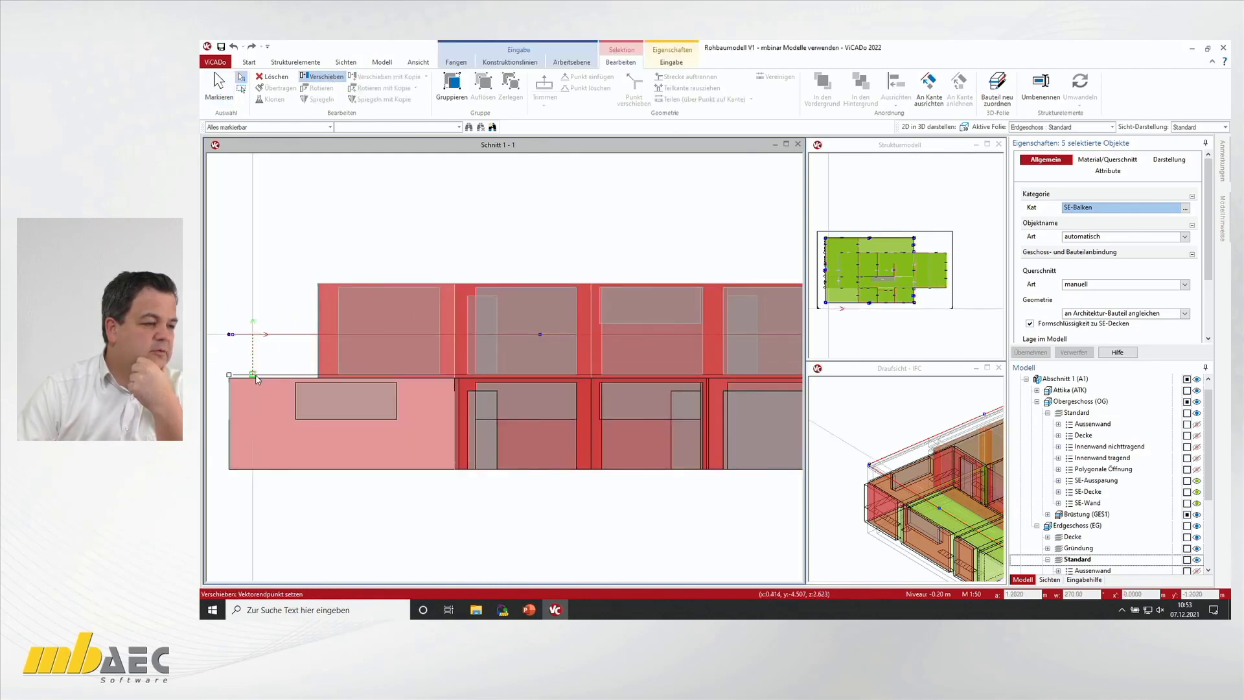
{"action": "left_click", "coordinate": [254, 378]}
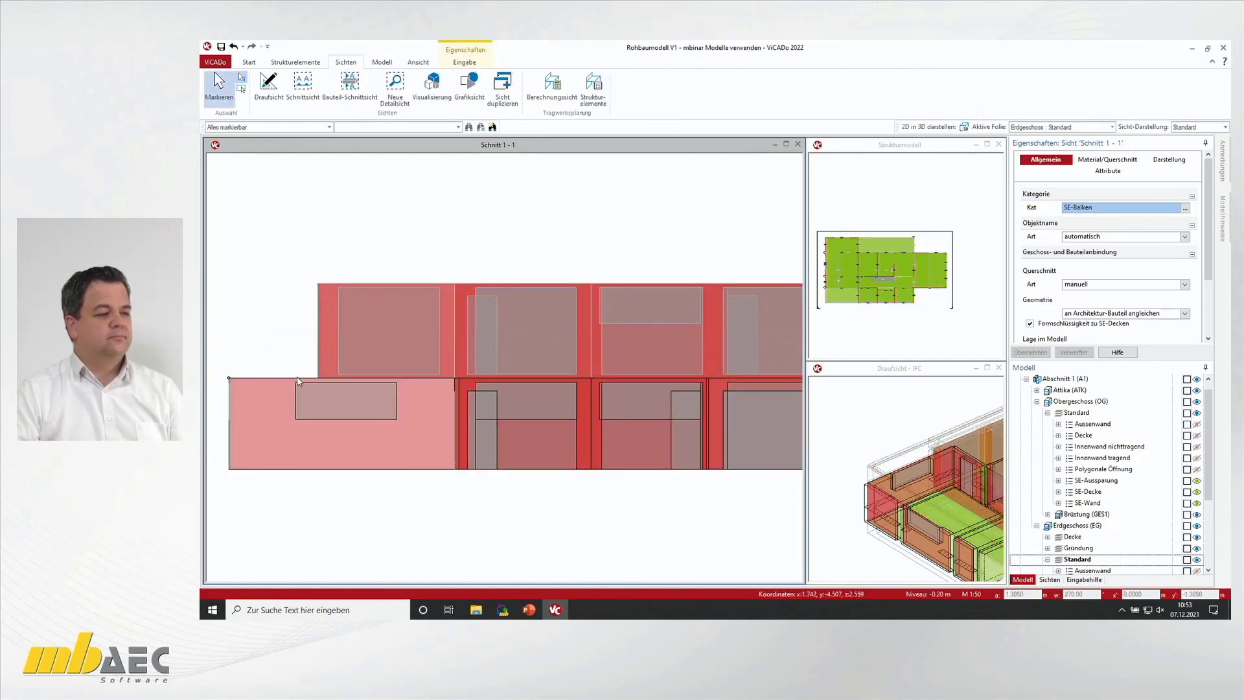
Step: Make Strukturmodell the main view and show it as a 3D model
{"action": "middle_click_drag", "start_coordinate": [296, 382], "coordinate": [310, 389]}
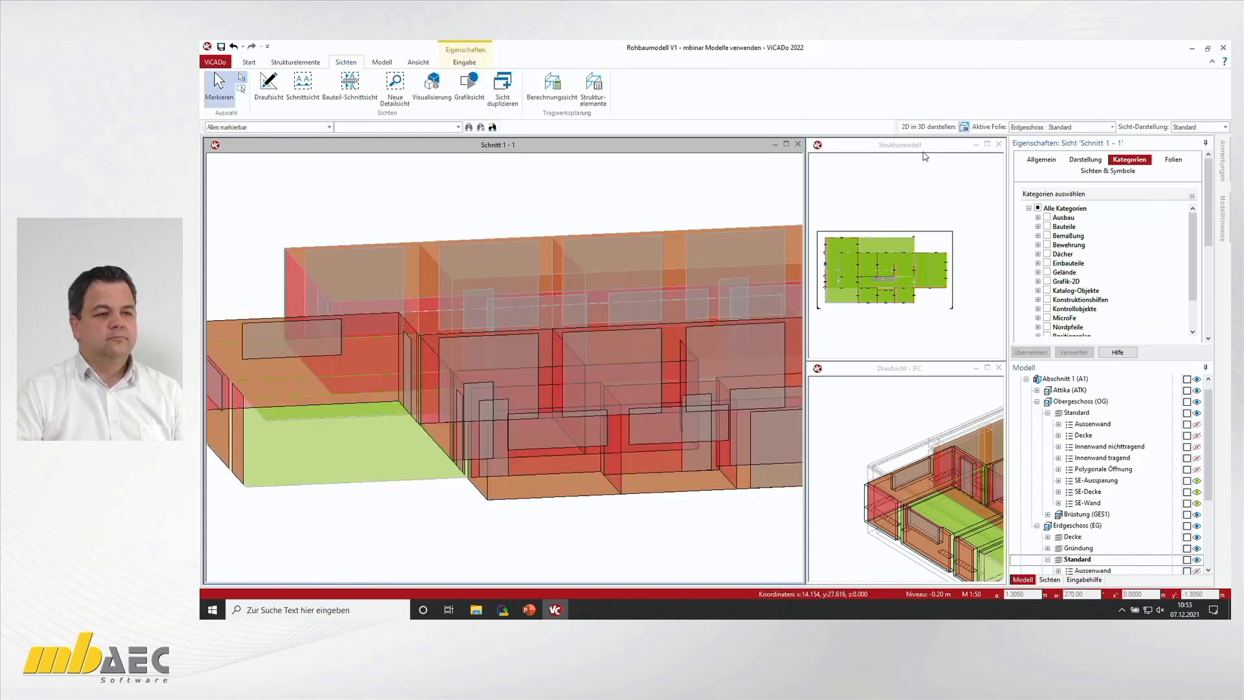
{"action": "left_click", "coordinate": [979, 144]}
{"action": "middle_click_drag", "start_coordinate": [564, 332], "coordinate": [579, 325]}
{"action": "scroll", "coordinate": [524, 421], "scroll_direction": "up", "scroll_amount": 3}
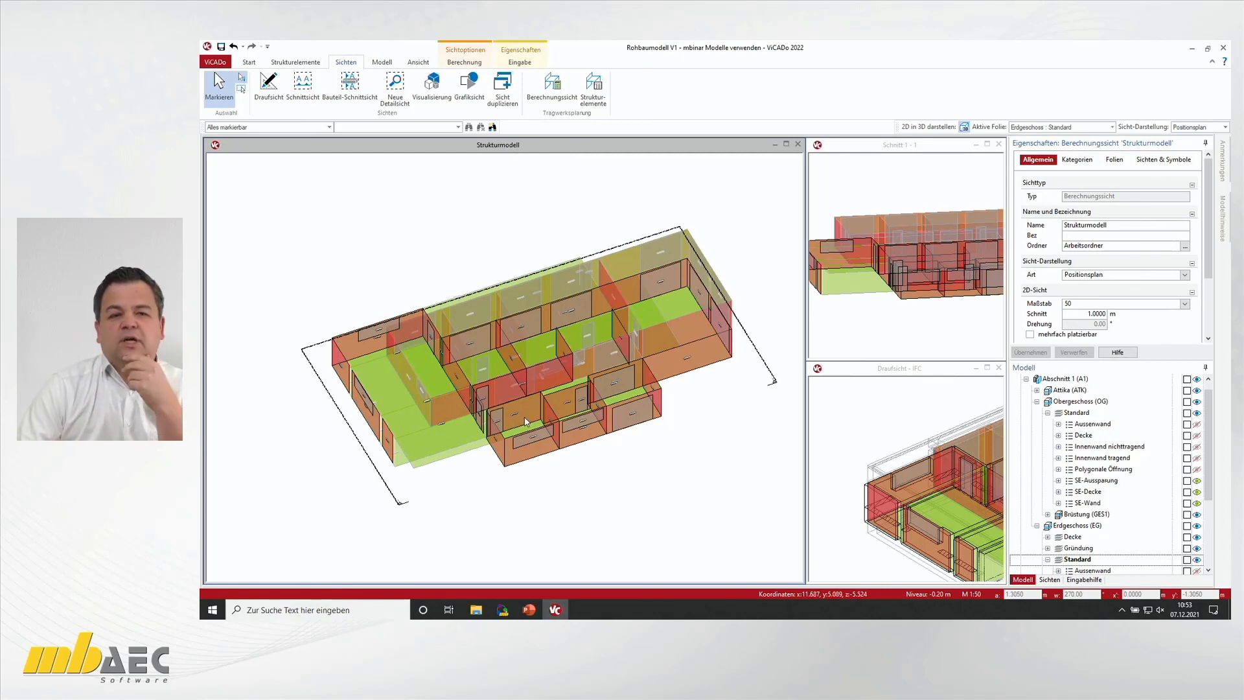
Step: Hide the whole building model in the Strukturmodell view and show only the Obergeschoss (OG) storey
{"action": "left_click", "coordinate": [1037, 402]}
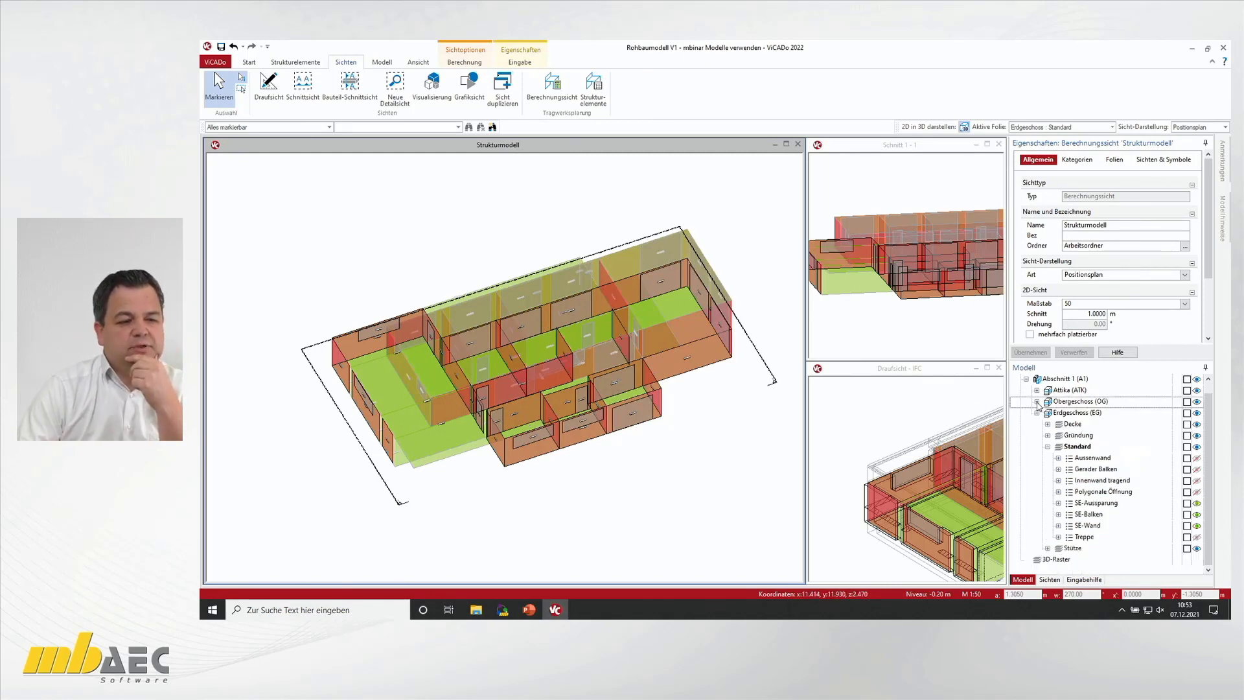
{"action": "left_click", "coordinate": [1037, 413]}
{"action": "left_click", "coordinate": [1206, 380]}
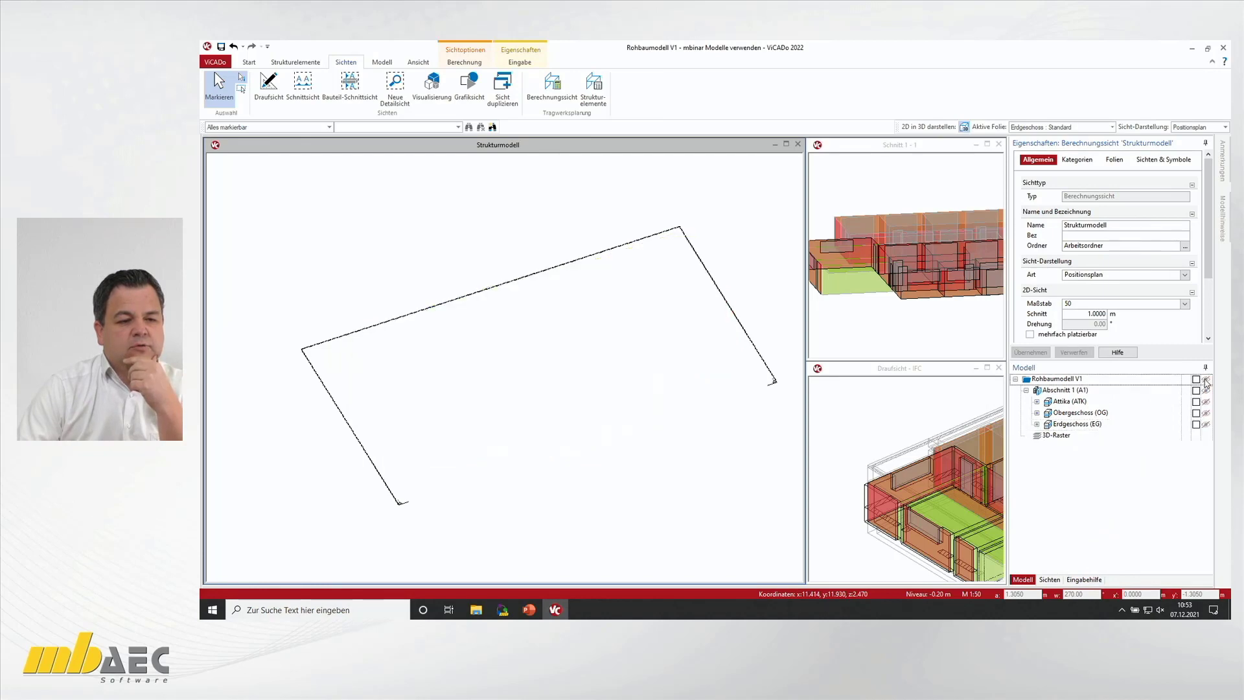
{"action": "left_click", "coordinate": [1206, 412]}
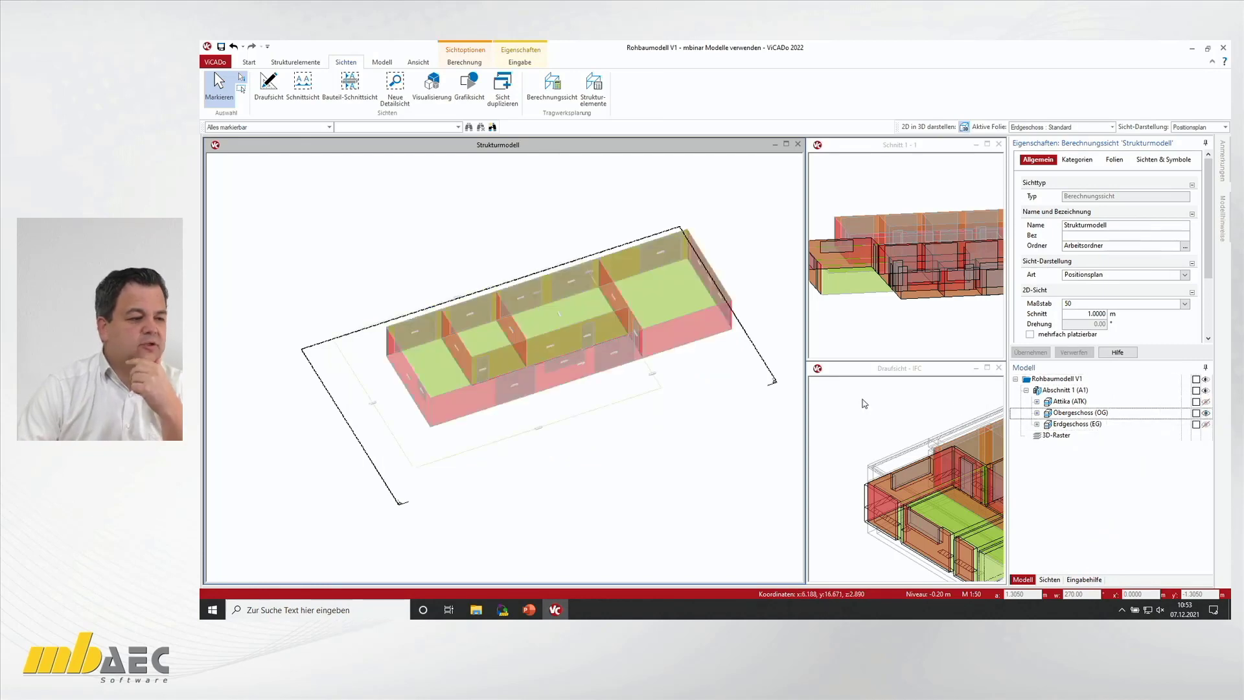
{"action": "double_click", "coordinate": [610, 412]}
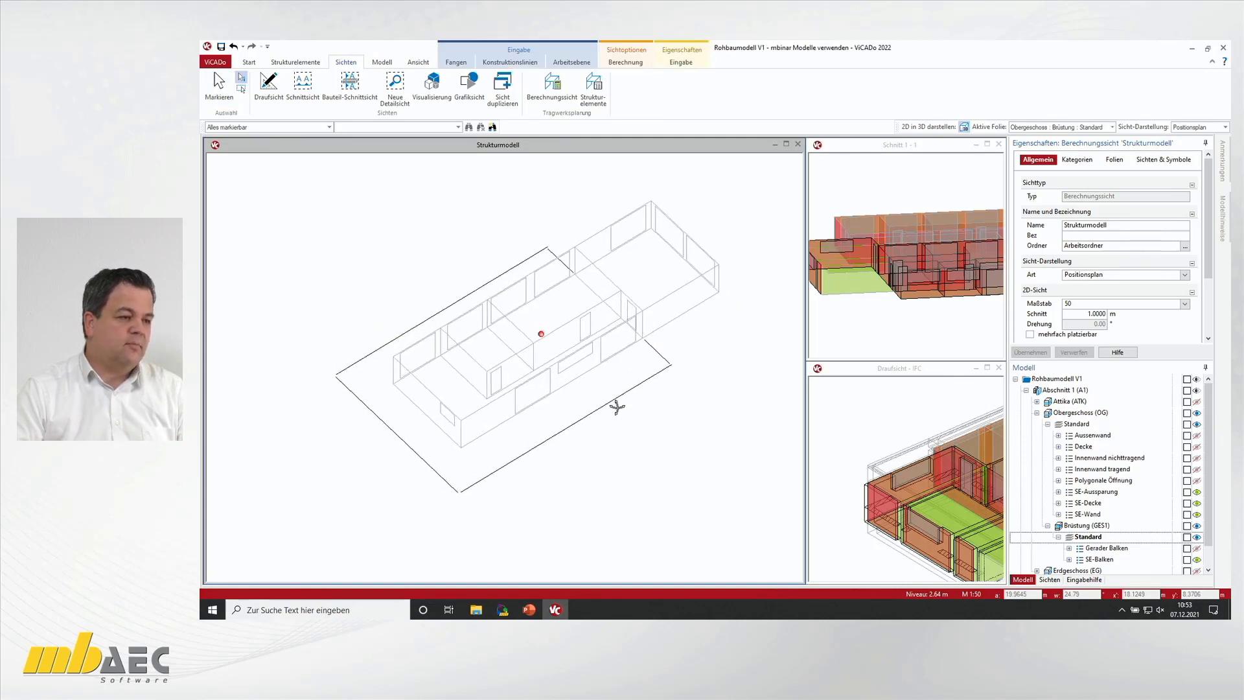
{"action": "key", "text": "Escape"}
{"action": "scroll", "coordinate": [683, 309], "scroll_direction": "up", "scroll_amount": 2}
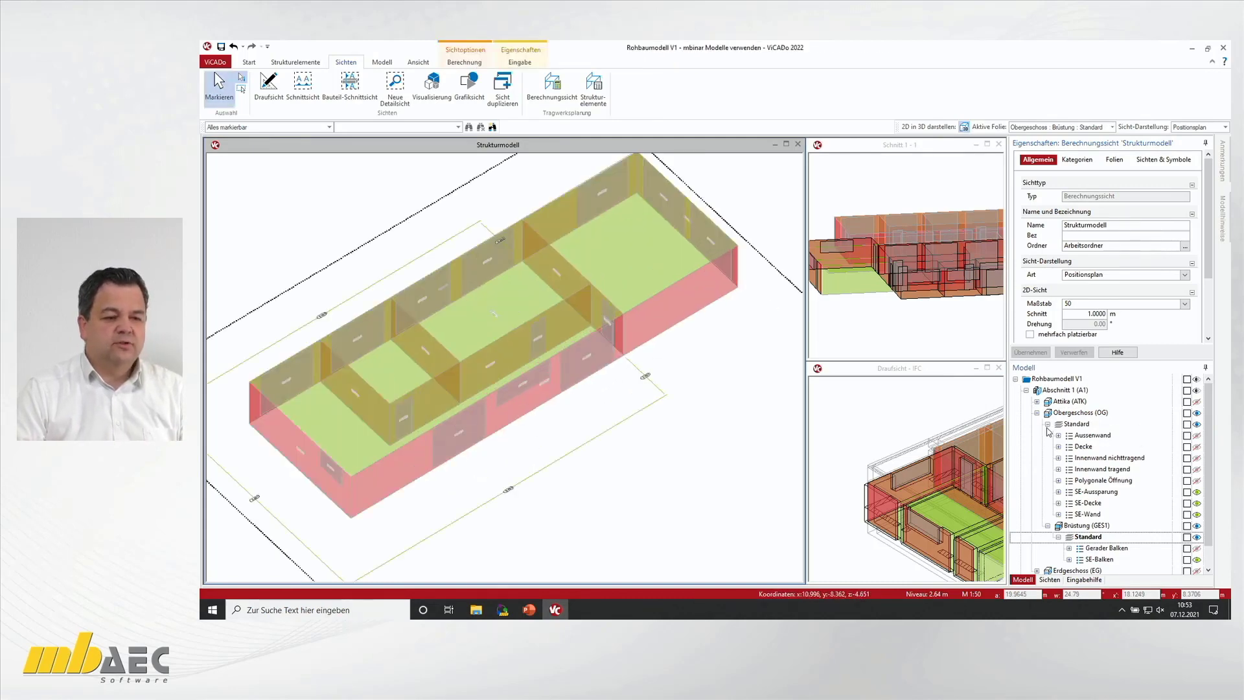
Step: Isolate the Brüstung (GES1) beams, show the complete Obergeschoss again and examine the beam ends at a corner
{"action": "key", "text": "Left"}
{"action": "key", "text": "Left"}
{"action": "key", "text": "Left"}
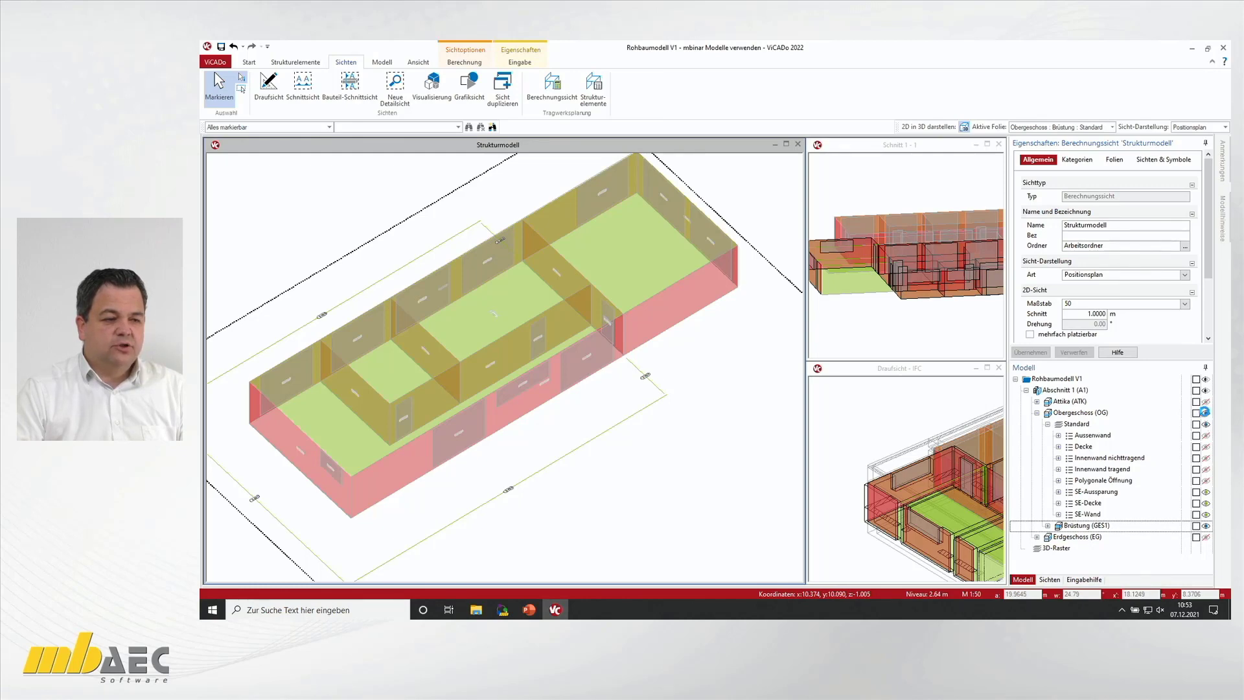
{"action": "left_click", "coordinate": [1206, 414]}
{"action": "left_click", "coordinate": [1206, 526]}
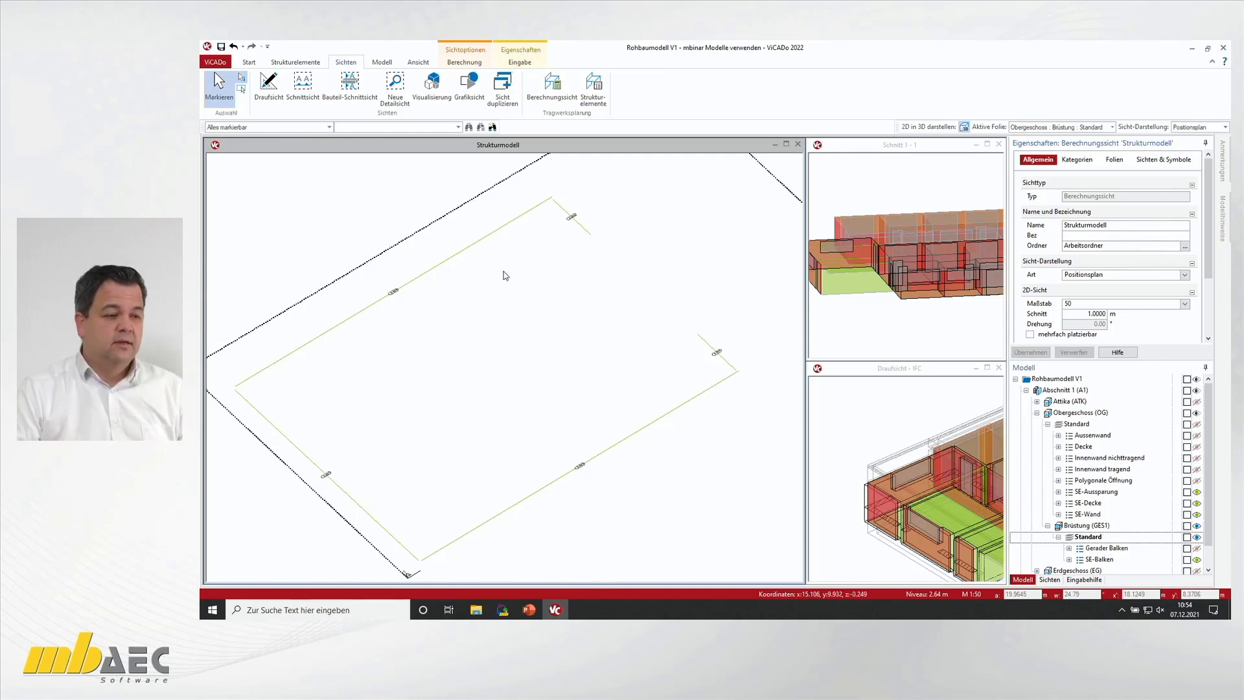
{"action": "left_click", "coordinate": [1197, 412]}
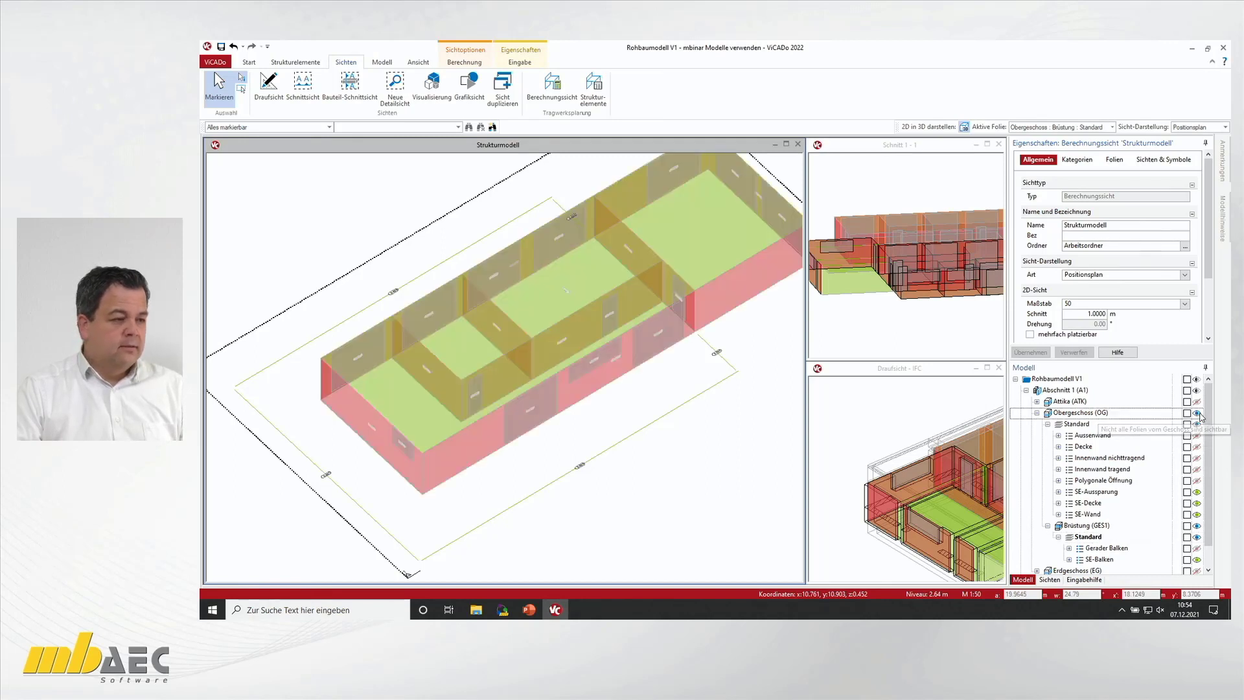
{"action": "scroll", "coordinate": [228, 394], "scroll_direction": "up", "scroll_amount": 6}
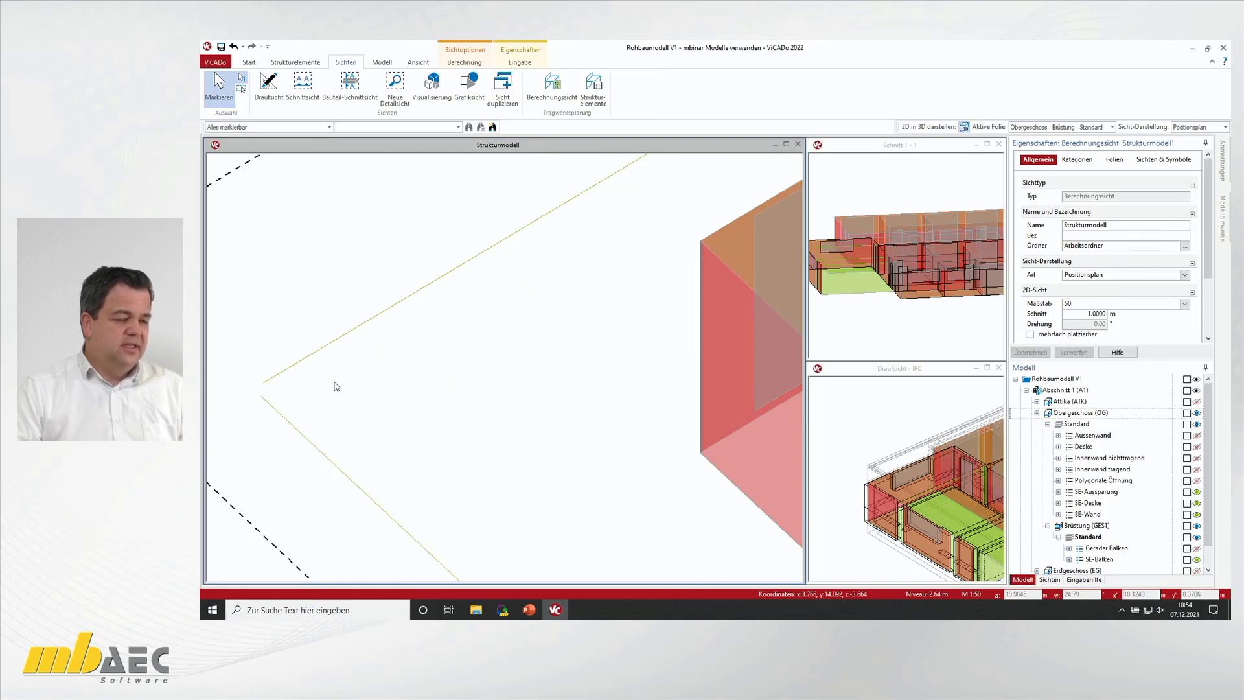
{"action": "scroll", "coordinate": [335, 386], "scroll_direction": "down", "scroll_amount": 6}
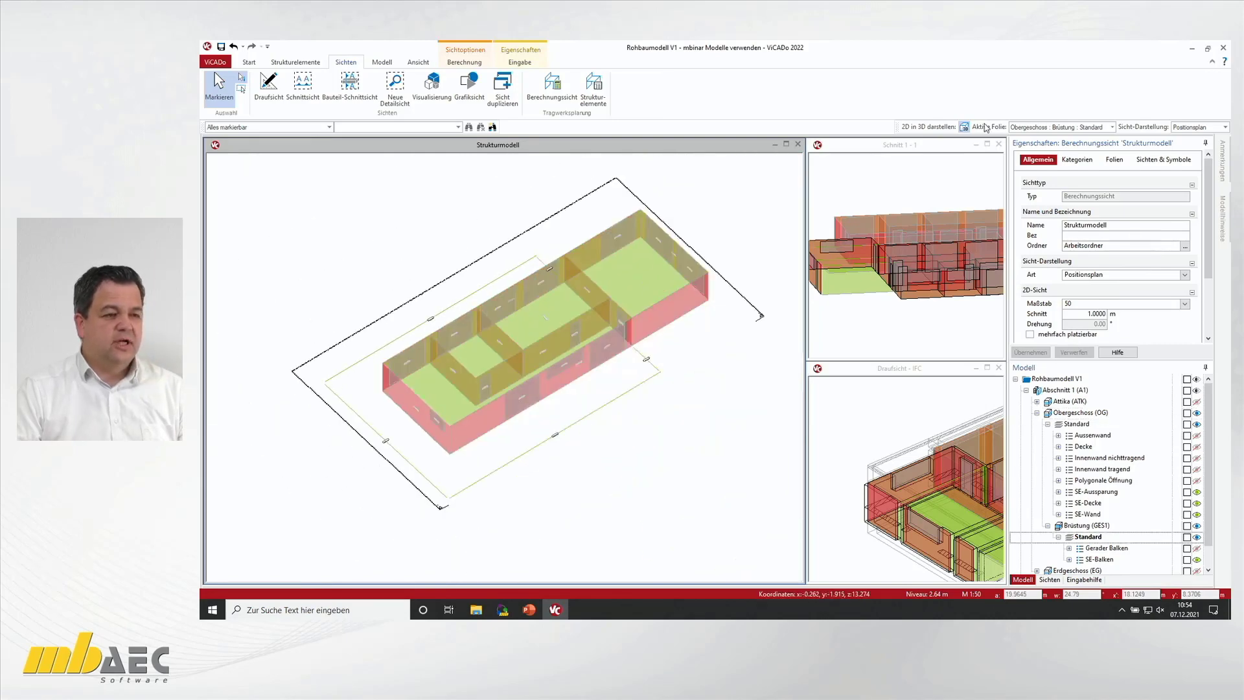
Step: Return the Strukturmodell to plan view and join the ends of the two parapet beams at the upper-right corner
{"action": "left_click", "coordinate": [964, 127]}
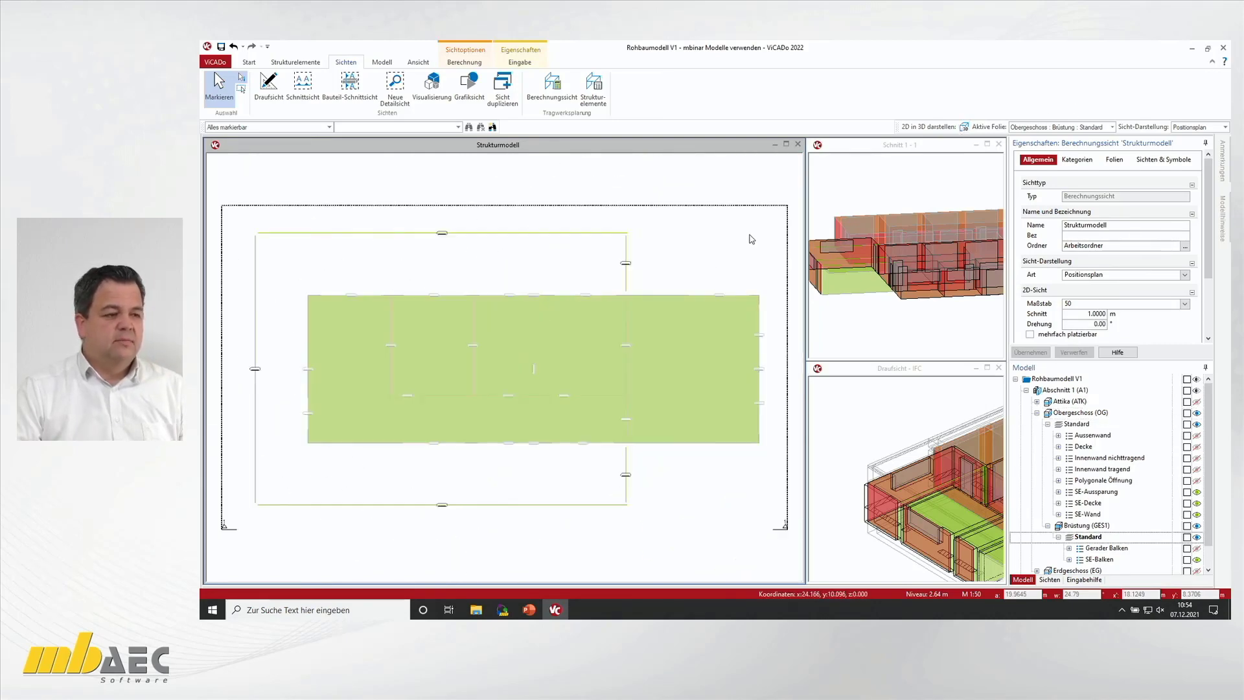
{"action": "scroll", "coordinate": [633, 238], "scroll_direction": "up", "scroll_amount": 3}
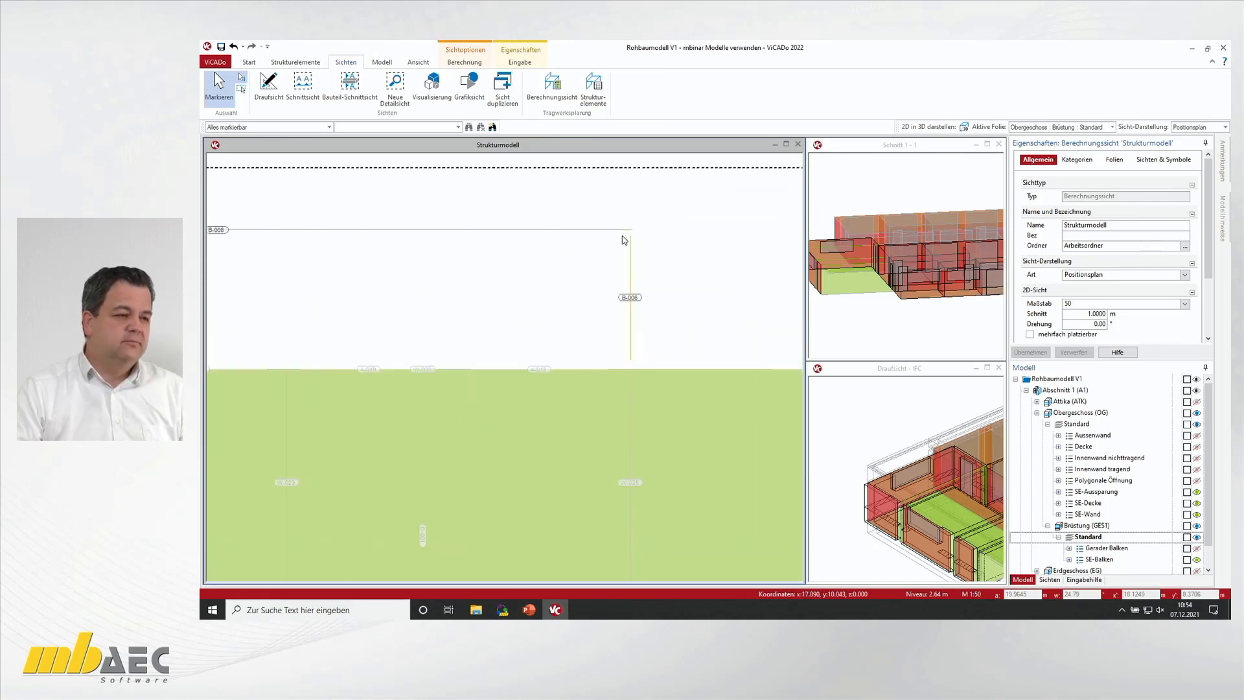
{"action": "left_click", "coordinate": [626, 225]}
{"action": "scroll", "coordinate": [625, 224], "scroll_direction": "up", "scroll_amount": 2}
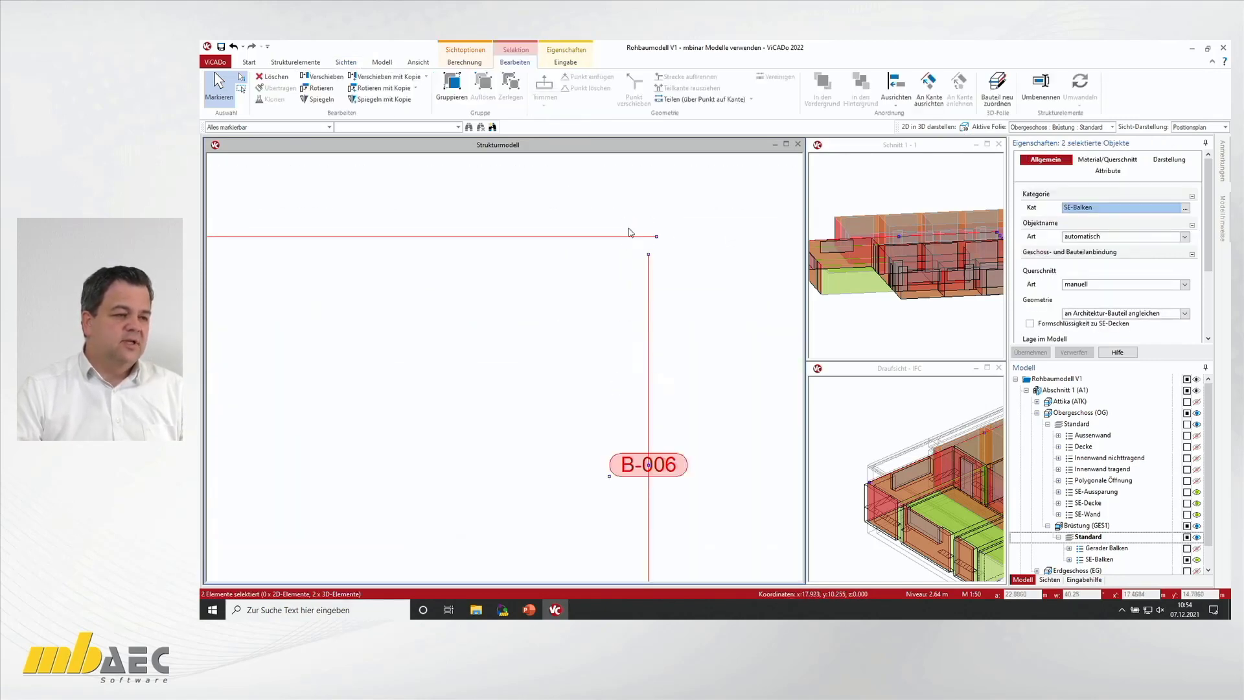
{"action": "left_click", "coordinate": [650, 255]}
{"action": "left_click", "coordinate": [649, 237]}
{"action": "left_click", "coordinate": [648, 239]}
{"action": "left_click", "coordinate": [651, 240]}
{"action": "scroll", "coordinate": [661, 259], "scroll_direction": "down", "scroll_amount": 3}
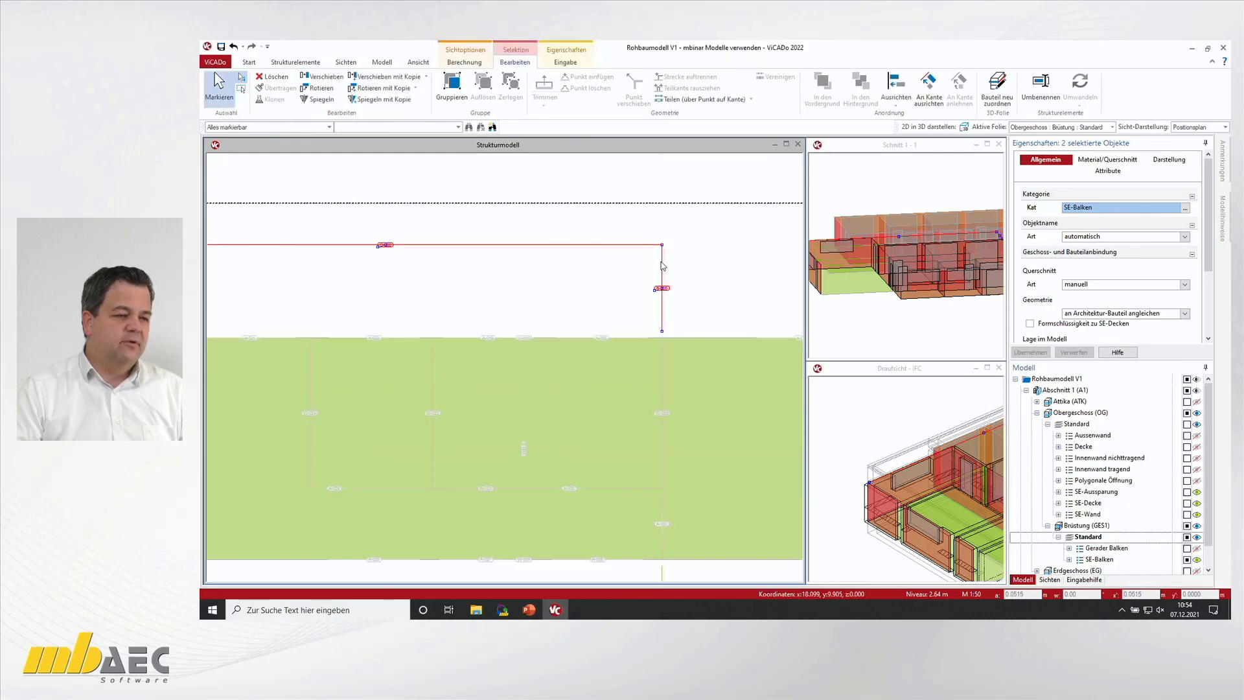
Step: Extend the lower end of the short vertical parapet beam B-006 to the upper edge of the green slab
{"action": "scroll", "coordinate": [659, 330], "scroll_direction": "up", "scroll_amount": 2}
{"action": "left_click", "coordinate": [657, 345]}
{"action": "left_click", "coordinate": [657, 345]}
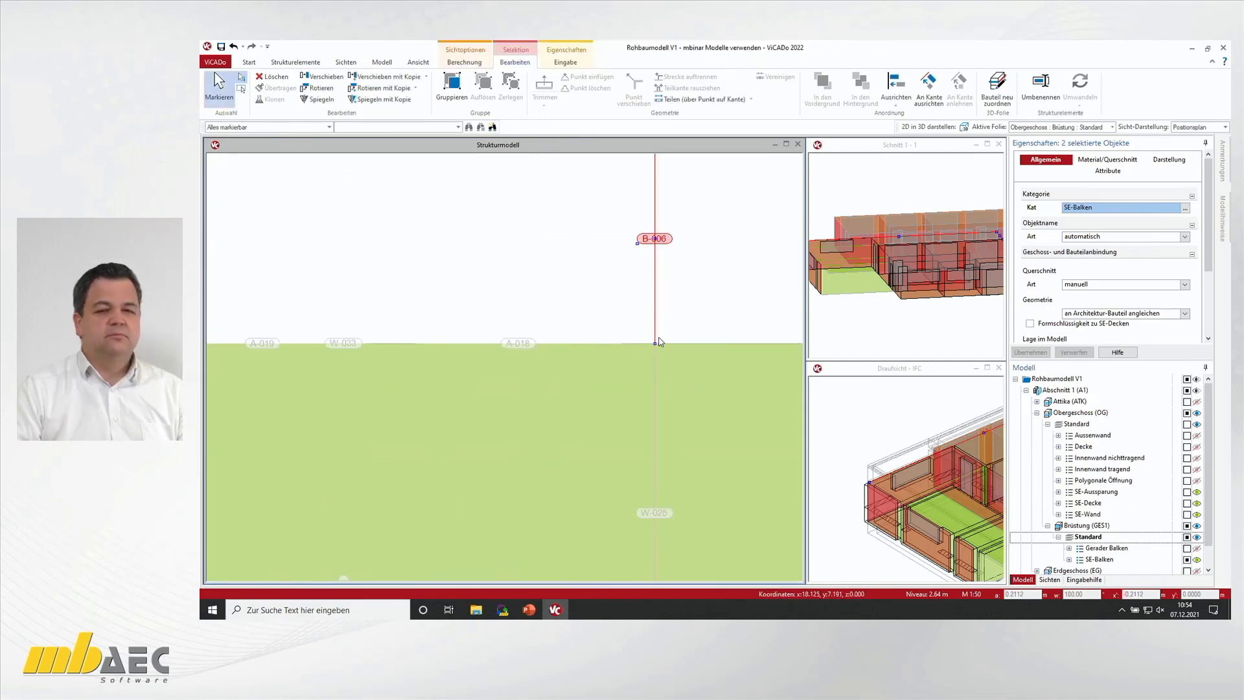
Step: Join the ends of the horizontal and vertical parapet beams at the plan's upper-left corner
{"action": "scroll", "coordinate": [658, 342], "scroll_direction": "down", "scroll_amount": 4}
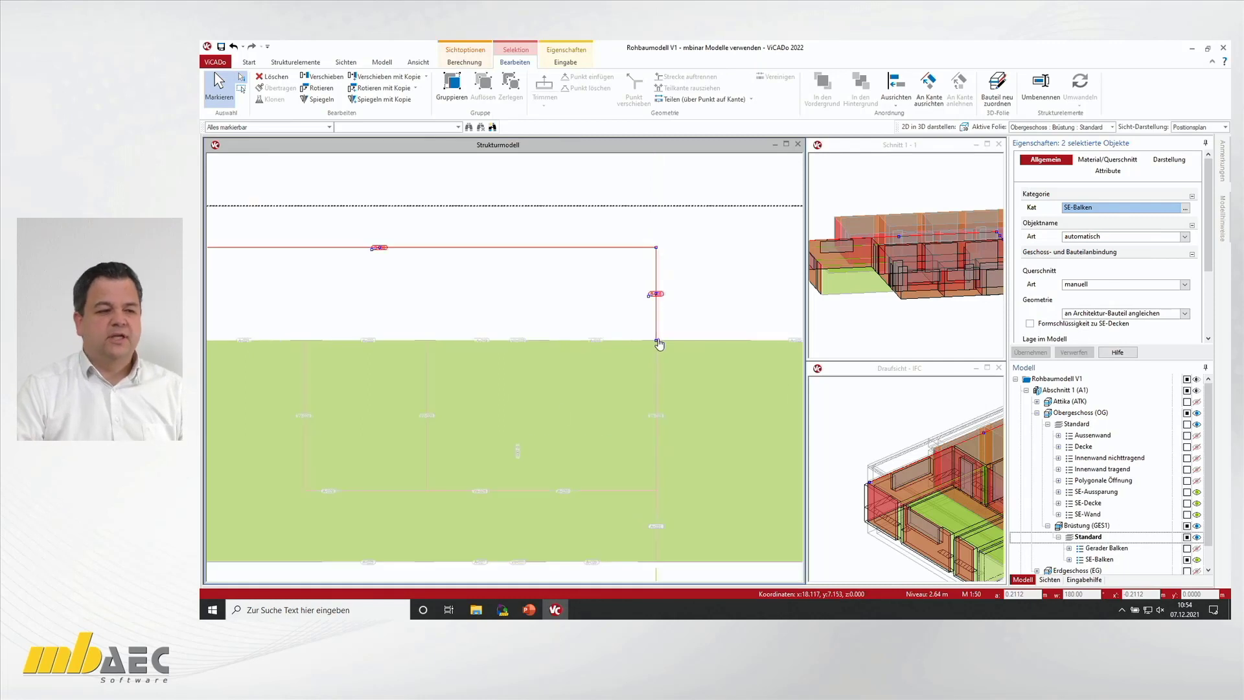
{"action": "scroll", "coordinate": [289, 280], "scroll_direction": "up", "scroll_amount": 3}
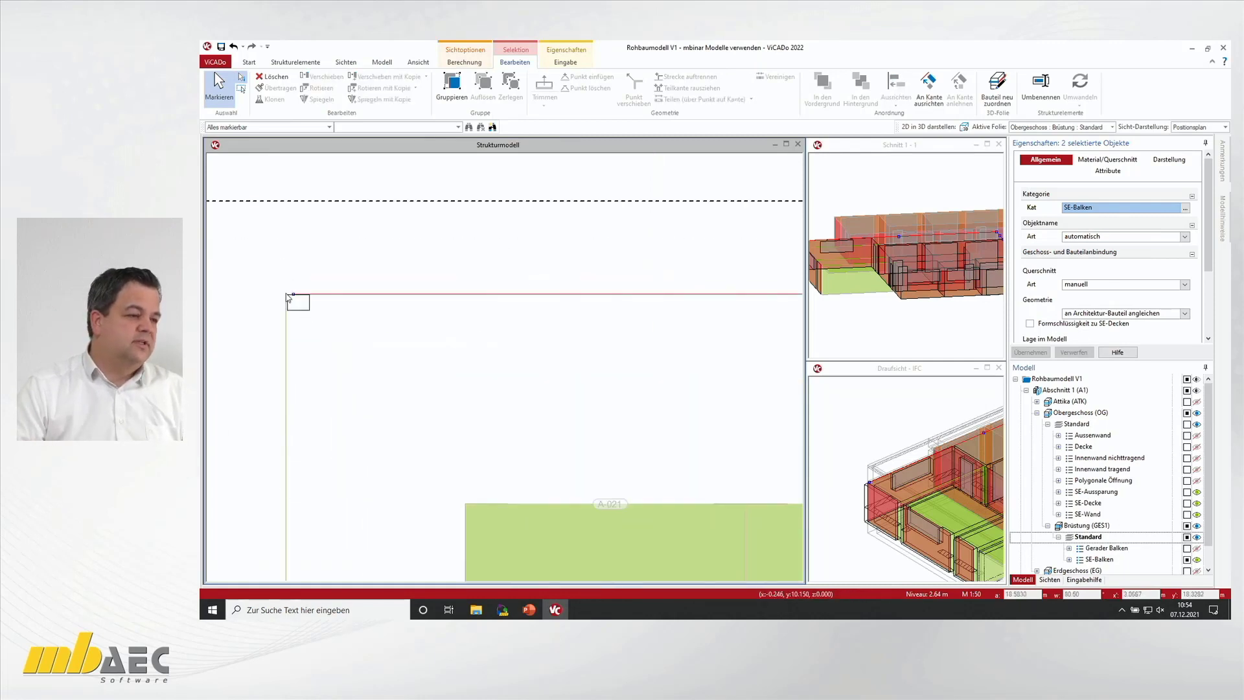
{"action": "scroll", "coordinate": [276, 291], "scroll_direction": "up", "scroll_amount": 2}
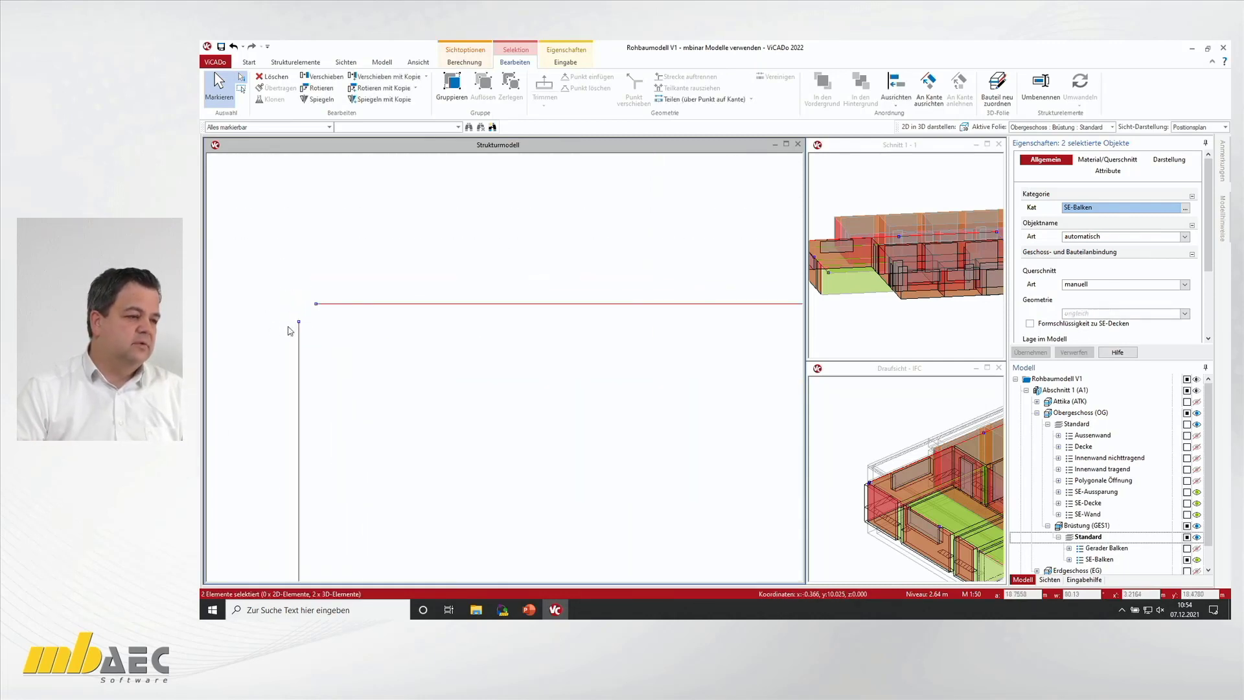
{"action": "left_click", "coordinate": [299, 323]}
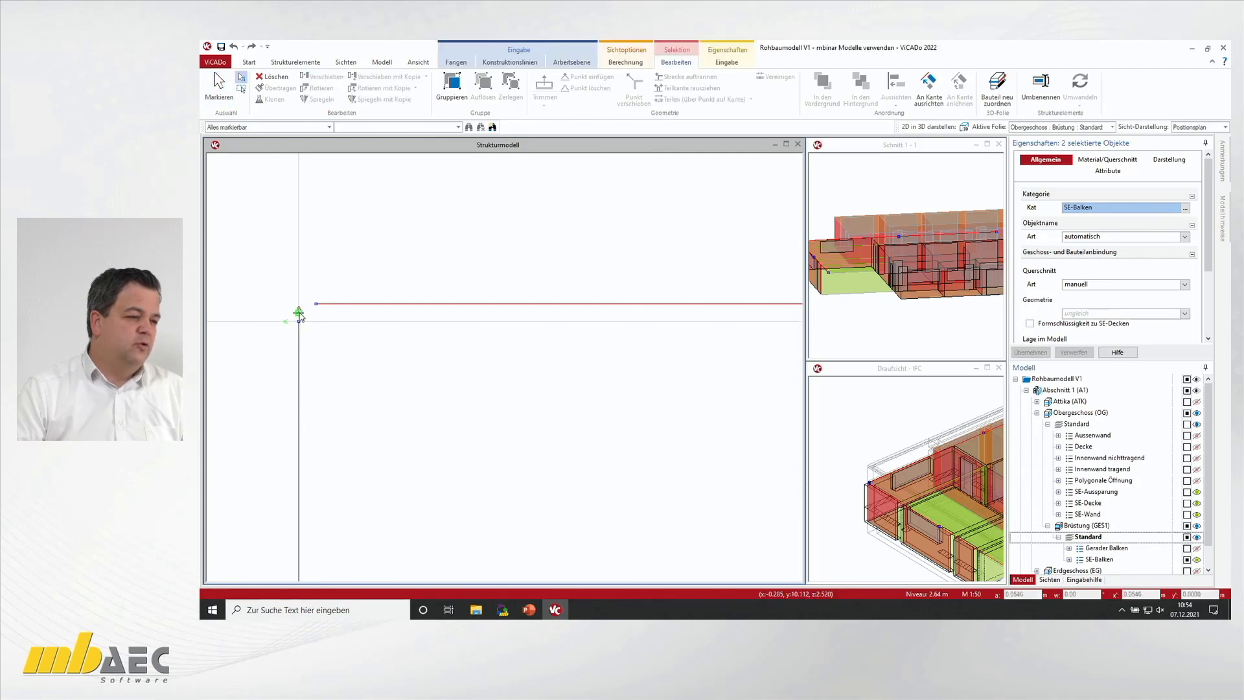
{"action": "left_click", "coordinate": [299, 305]}
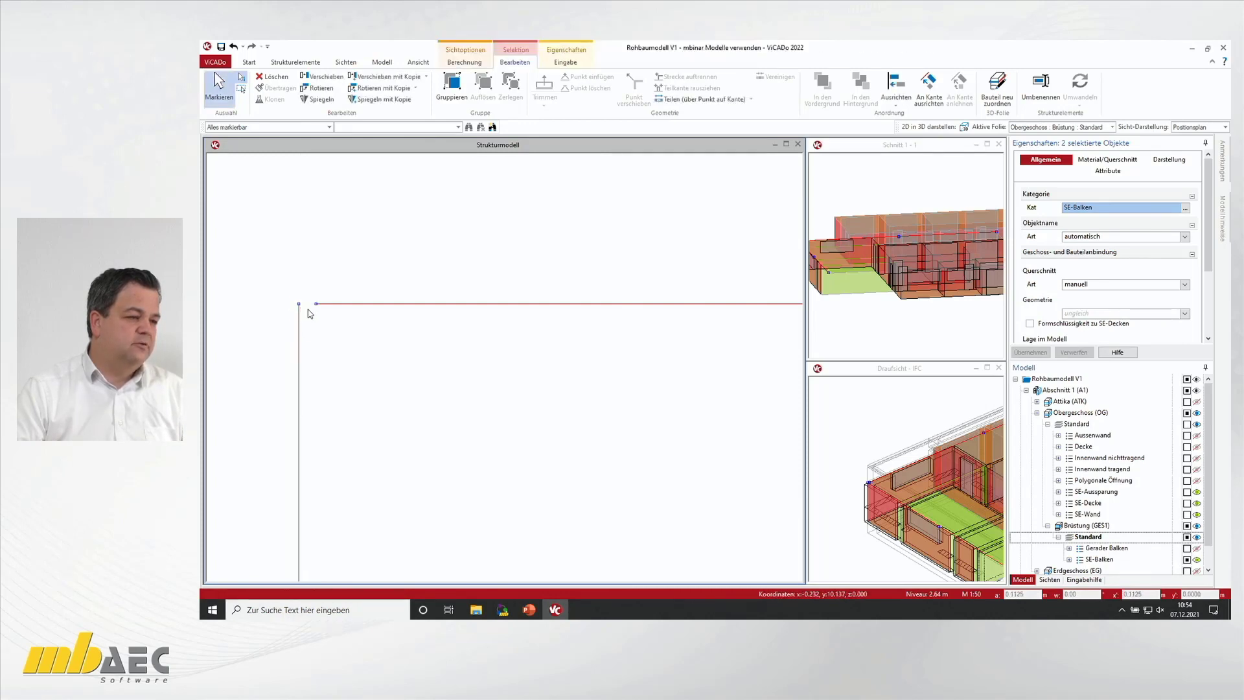
{"action": "left_click", "coordinate": [316, 304]}
{"action": "left_click", "coordinate": [299, 304]}
{"action": "scroll", "coordinate": [324, 311], "scroll_direction": "down", "scroll_amount": 2}
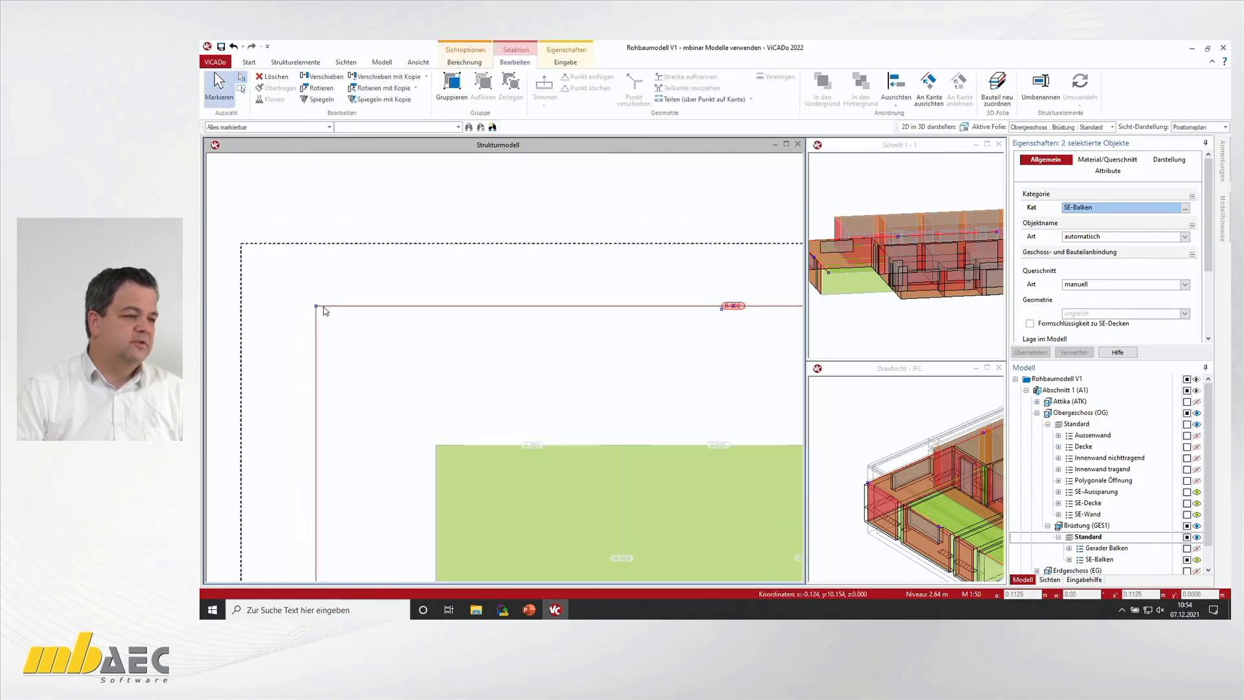
Step: Join the ends of the long vertical parapet beam and the horizontal beam B-003 at the plan's lower-left corner
{"action": "scroll", "coordinate": [324, 311], "scroll_direction": "down", "scroll_amount": 2}
{"action": "scroll", "coordinate": [320, 491], "scroll_direction": "up", "scroll_amount": 5}
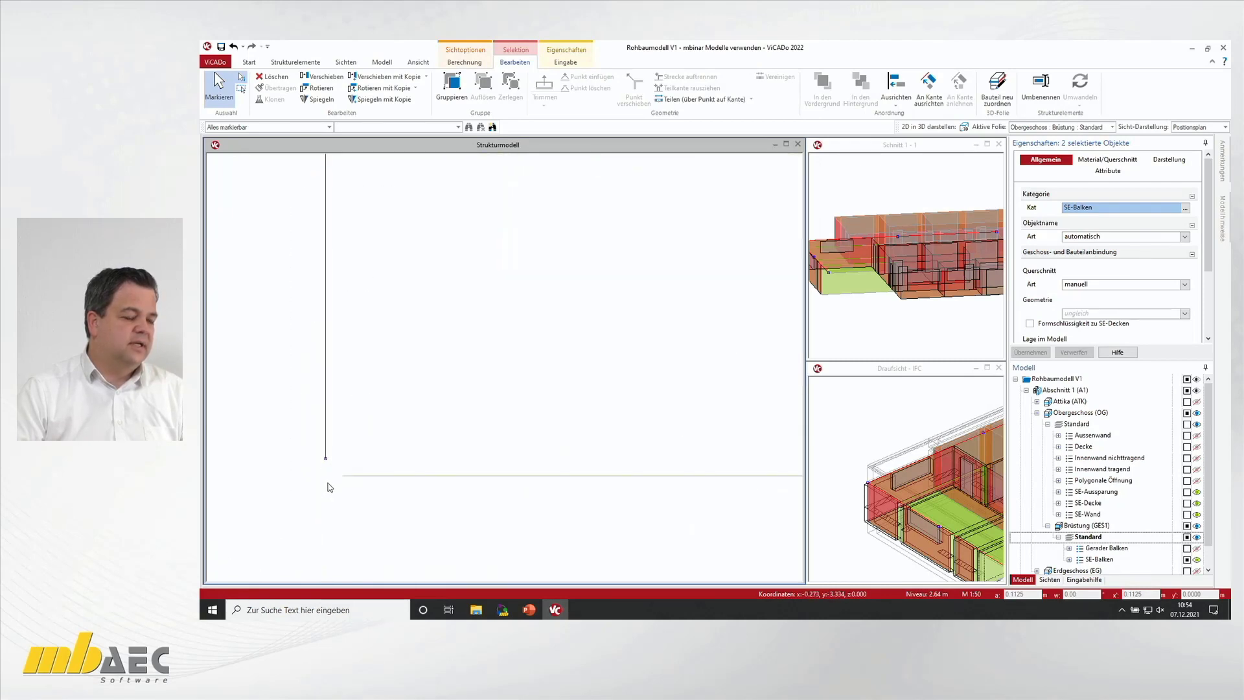
{"action": "scroll", "coordinate": [335, 482], "scroll_direction": "up", "scroll_amount": 2}
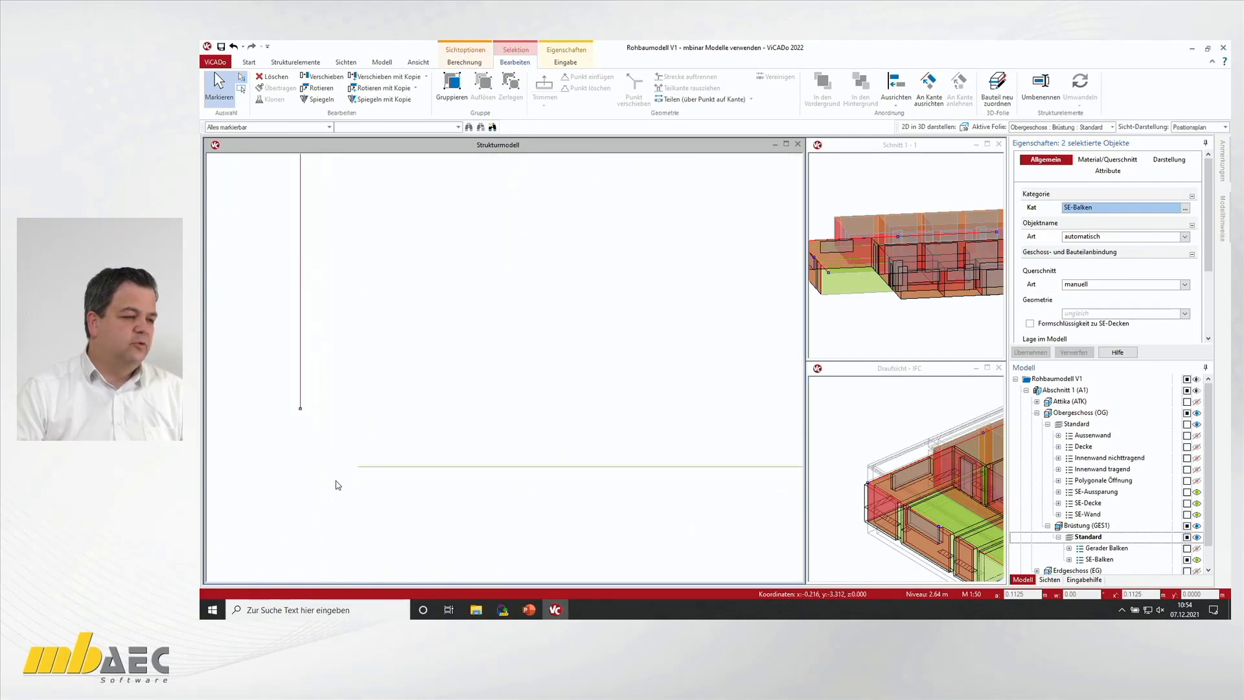
{"action": "left_click", "coordinate": [300, 410]}
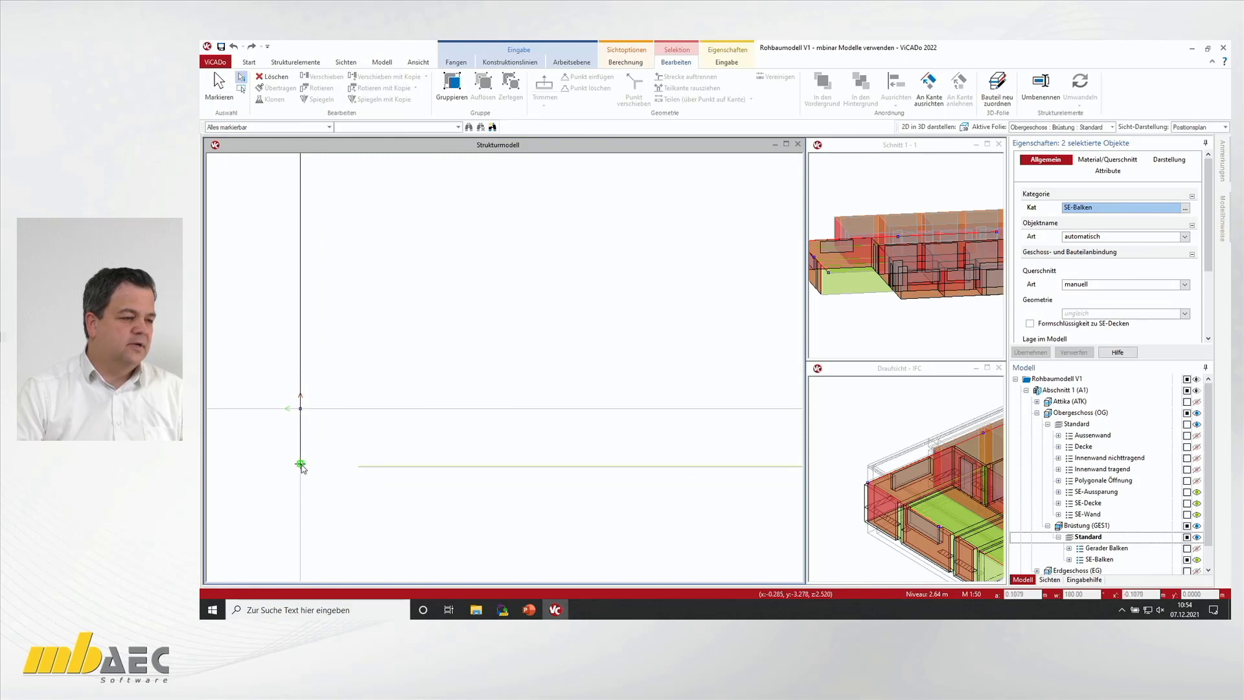
{"action": "left_click", "coordinate": [300, 466]}
{"action": "left_click", "coordinate": [370, 466]}
{"action": "left_click", "coordinate": [359, 466]}
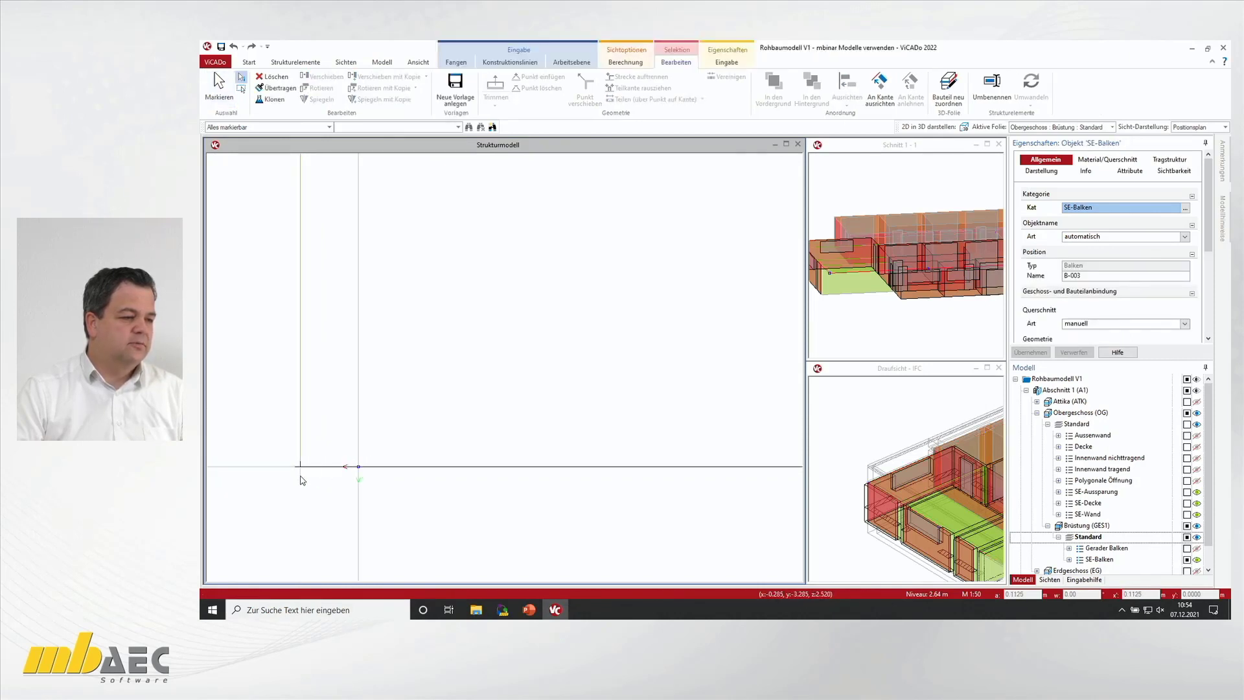
{"action": "left_click", "coordinate": [303, 479]}
{"action": "scroll", "coordinate": [327, 462], "scroll_direction": "down", "scroll_amount": 5}
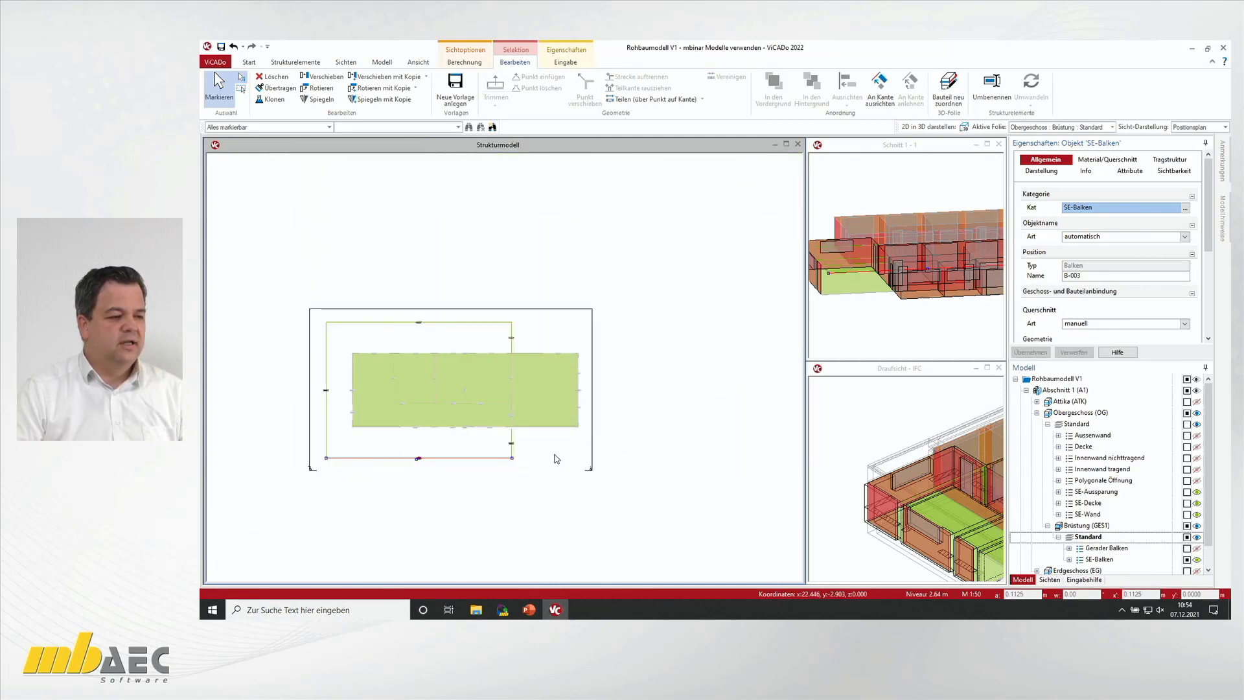
Step: Join the ends of beam B-003 and the short vertical parapet beam B-005 at the plan's lower-right corner
{"action": "scroll", "coordinate": [508, 464], "scroll_direction": "up", "scroll_amount": 6}
{"action": "left_click_drag", "start_coordinate": [412, 453], "coordinate": [388, 422]}
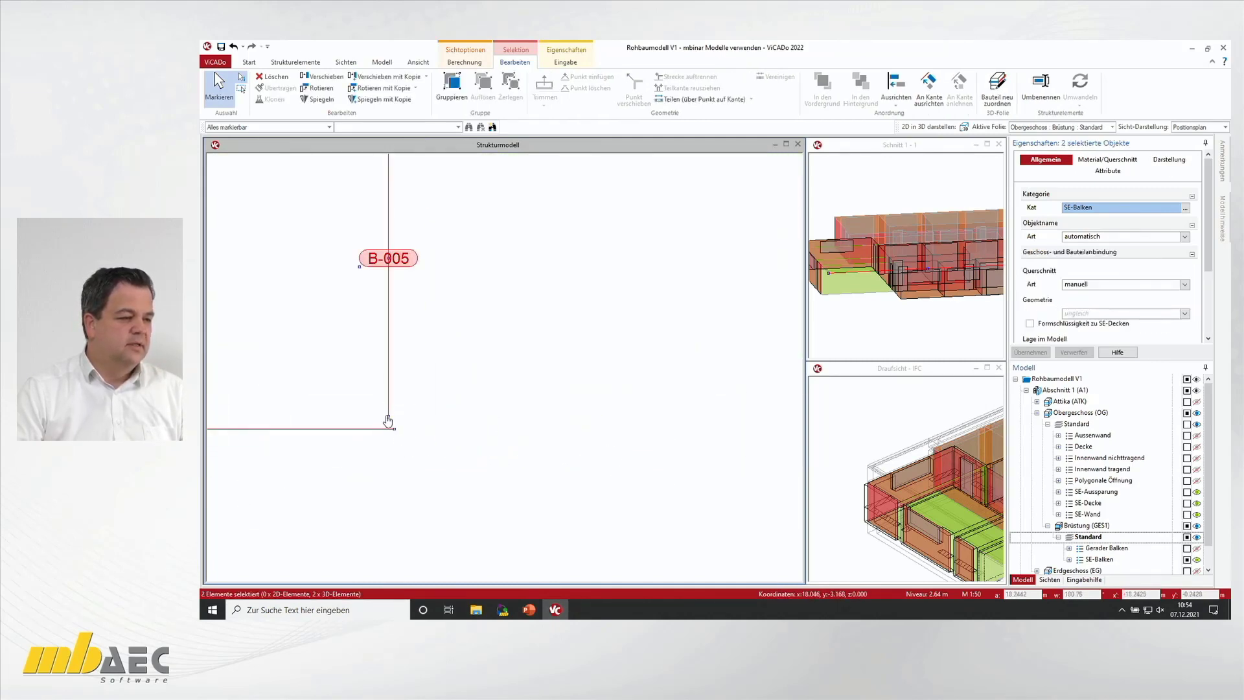
{"action": "left_click", "coordinate": [388, 422]}
{"action": "left_click", "coordinate": [389, 429]}
{"action": "left_click", "coordinate": [389, 429]}
{"action": "left_click", "coordinate": [389, 429]}
Step: Extend the upper end of parapet beam B-005 to the green slab's lower edge, and show the Strukturmodell in 3D
{"action": "scroll", "coordinate": [405, 429], "scroll_direction": "down", "scroll_amount": 4}
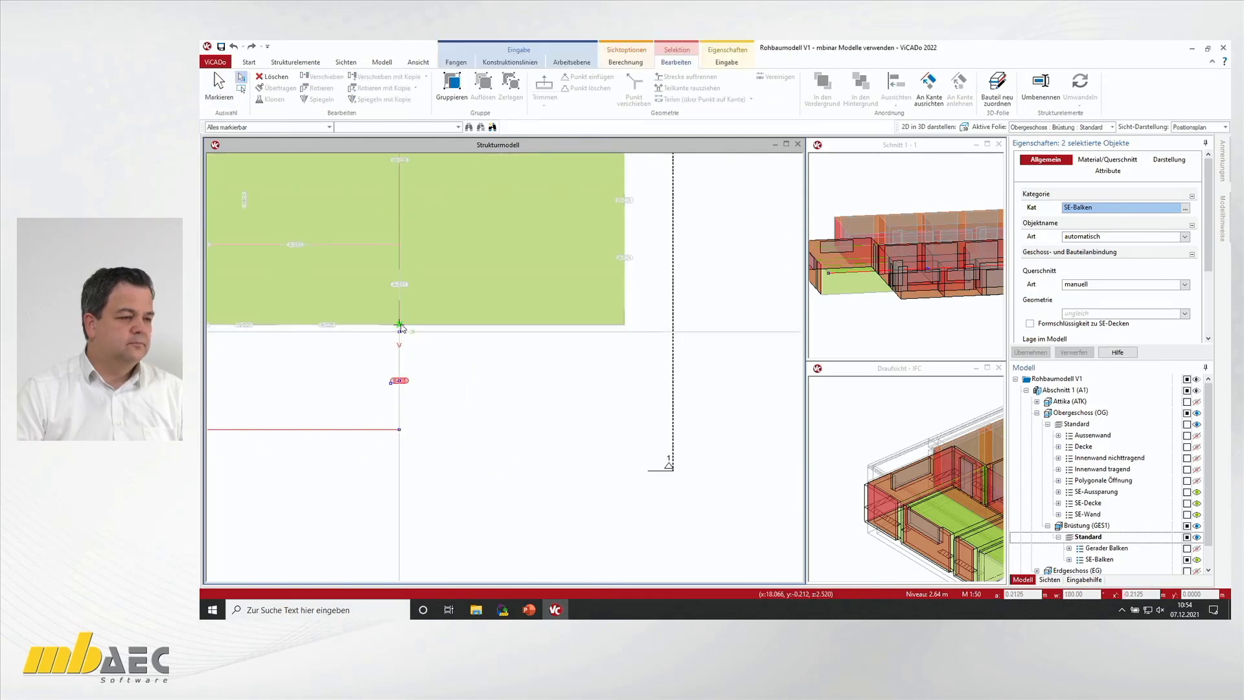
{"action": "scroll", "coordinate": [424, 359], "scroll_direction": "down", "scroll_amount": 4}
{"action": "middle_click_drag", "start_coordinate": [425, 374], "coordinate": [285, 347]}
{"action": "scroll", "coordinate": [284, 348], "scroll_direction": "up", "scroll_amount": 3}
{"action": "scroll", "coordinate": [285, 349], "scroll_direction": "up", "scroll_amount": 2}
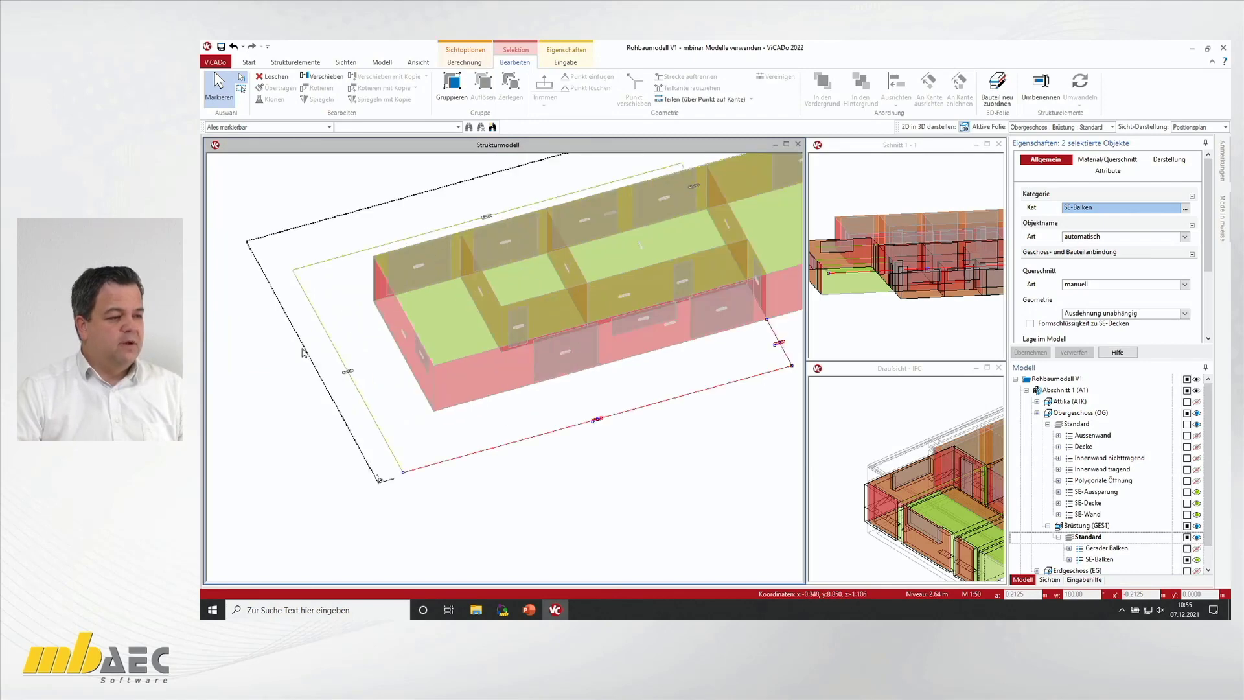
{"action": "left_click", "coordinate": [321, 357]}
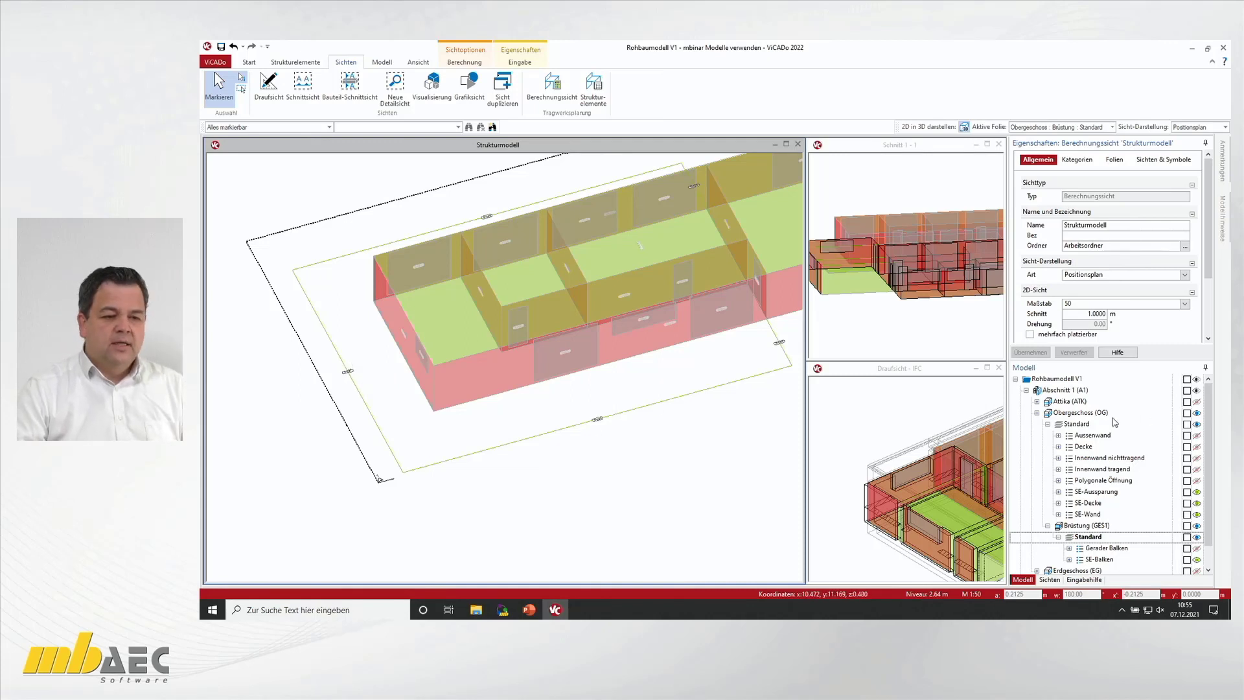
Step: Show the Erdgeschoss (EG) and hide the Obergeschoss (OG) in the Strukturmodell to view the ground-floor beams
{"action": "left_click", "coordinate": [1037, 413]}
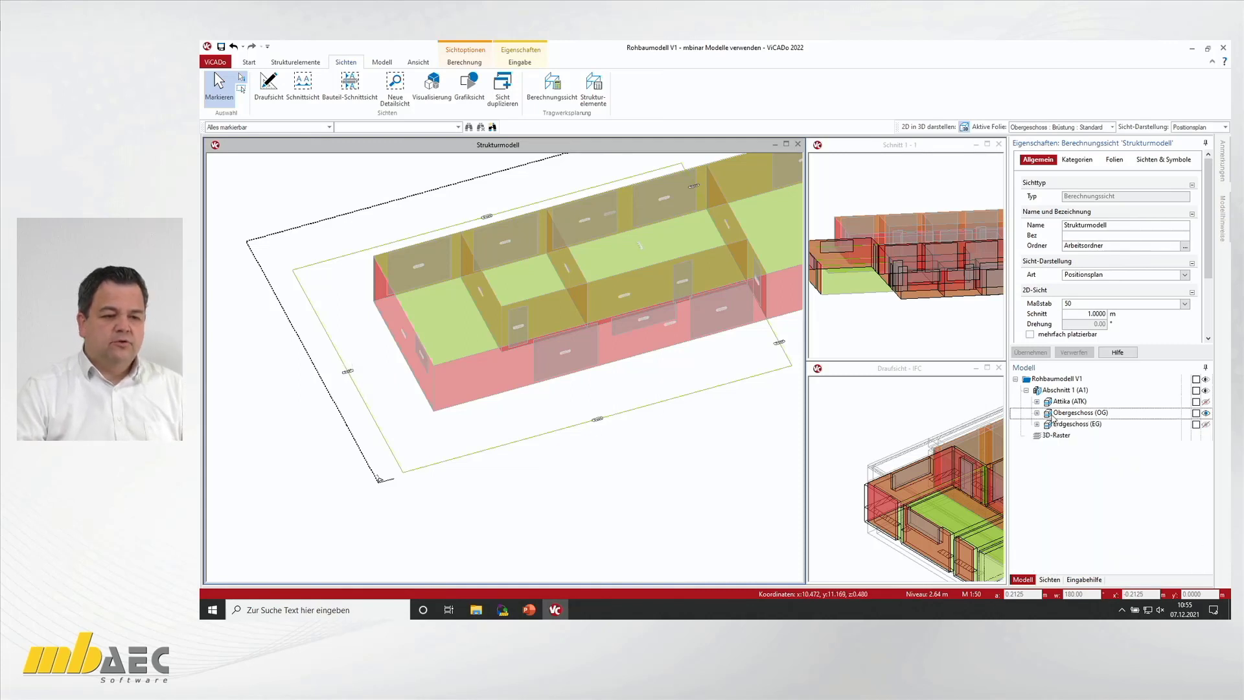
{"action": "left_click", "coordinate": [1206, 424]}
{"action": "left_click", "coordinate": [1206, 413]}
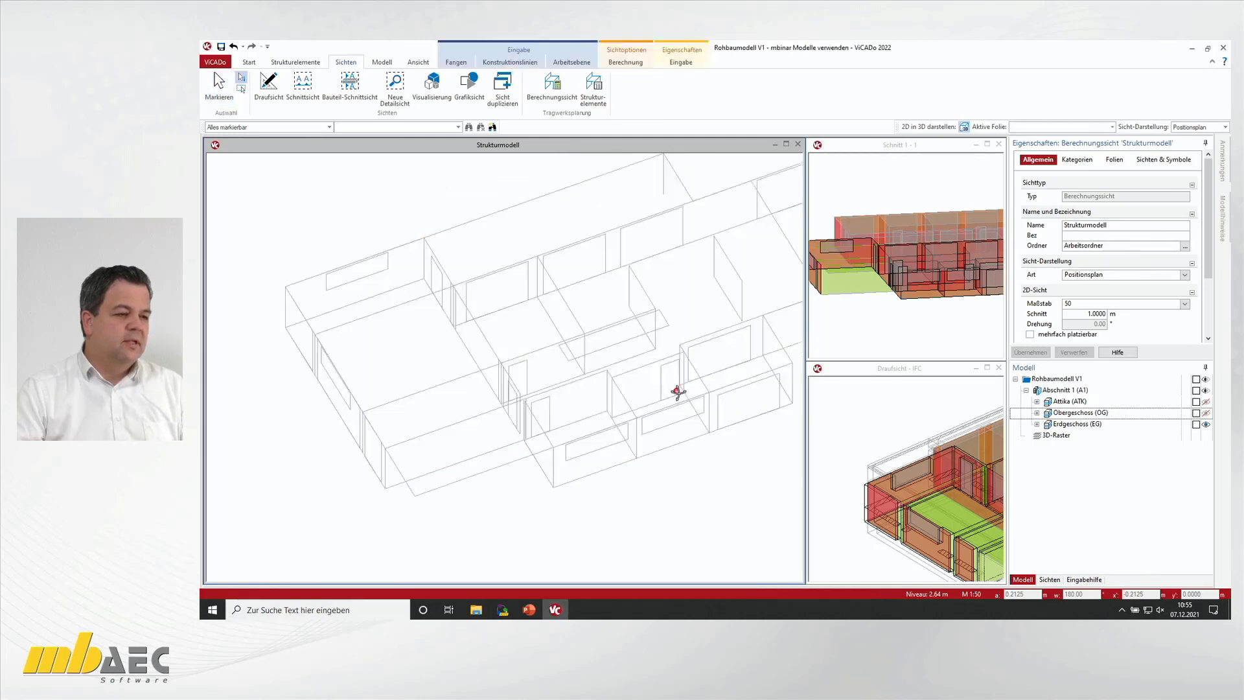
{"action": "left_click", "coordinate": [682, 407]}
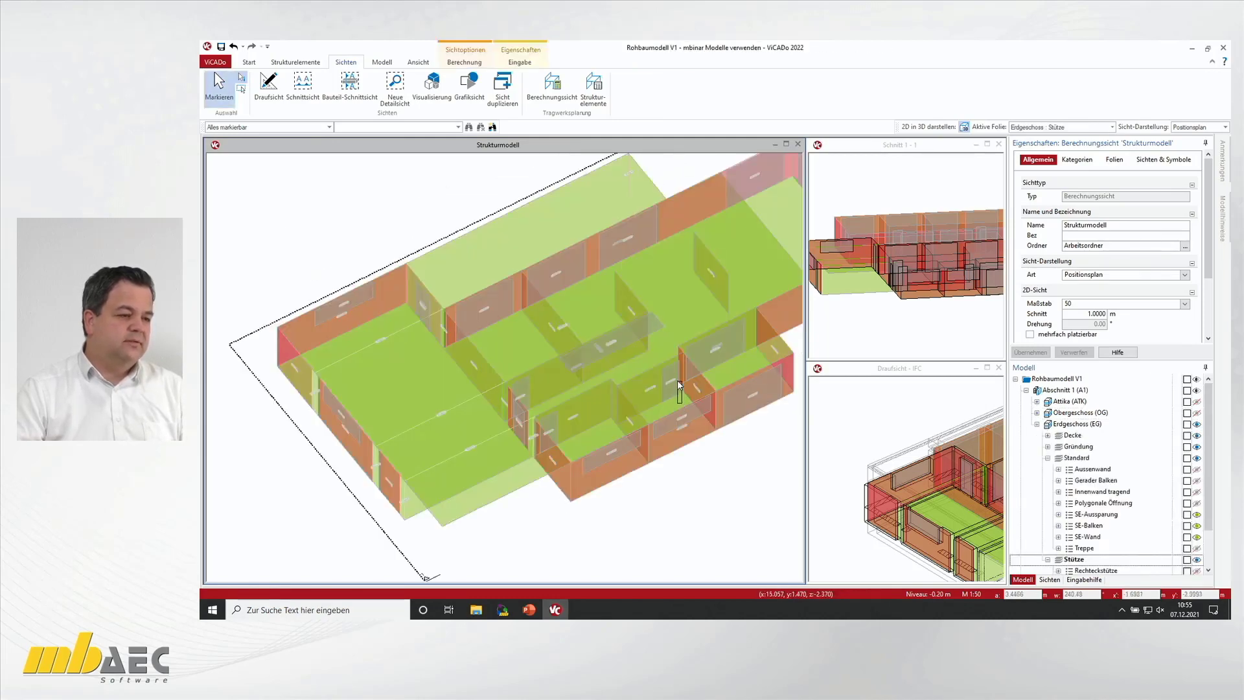
{"action": "left_click", "coordinate": [403, 468]}
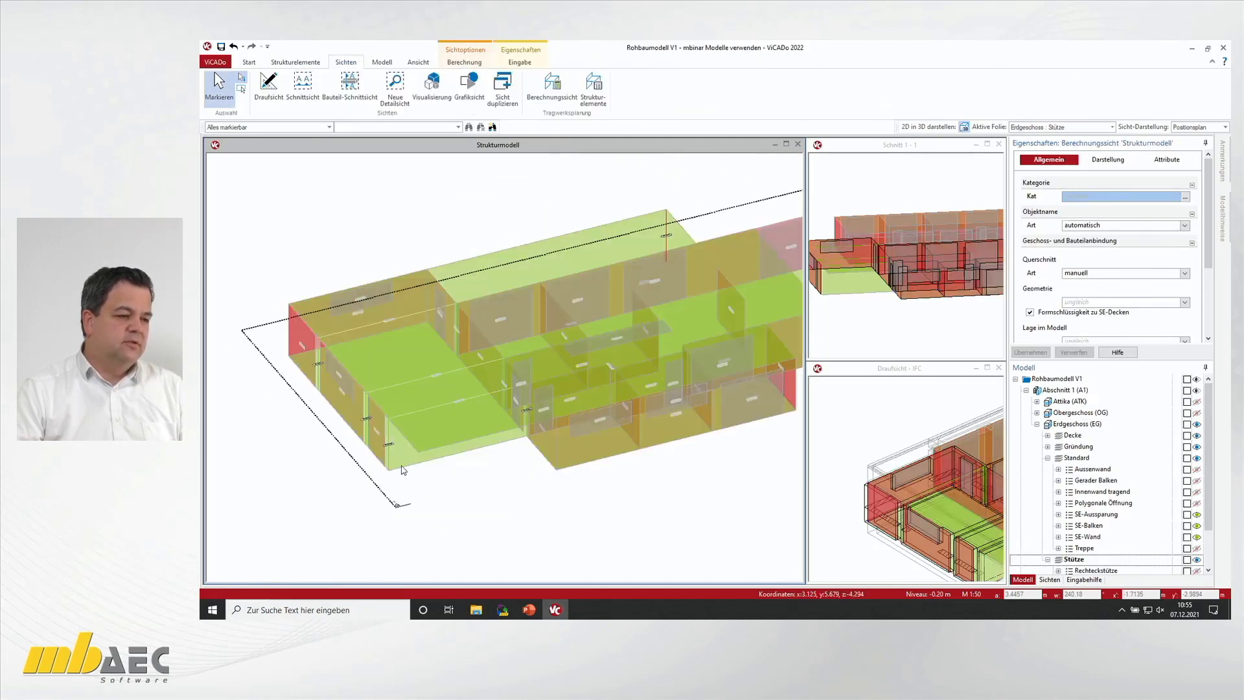
{"action": "left_click", "coordinate": [437, 481]}
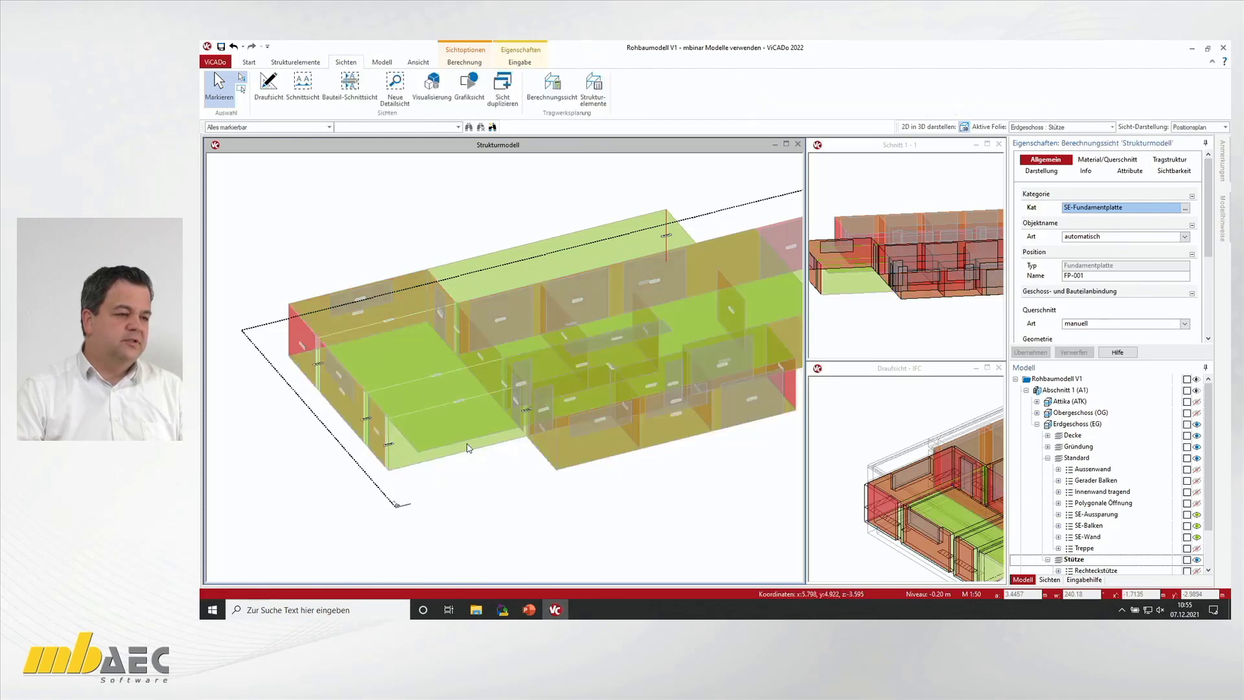
Step: Shorten ground-floor beam B-001 by about 0.12 m so its inner end meets the wall line
{"action": "scroll", "coordinate": [454, 314], "scroll_direction": "up", "scroll_amount": 5}
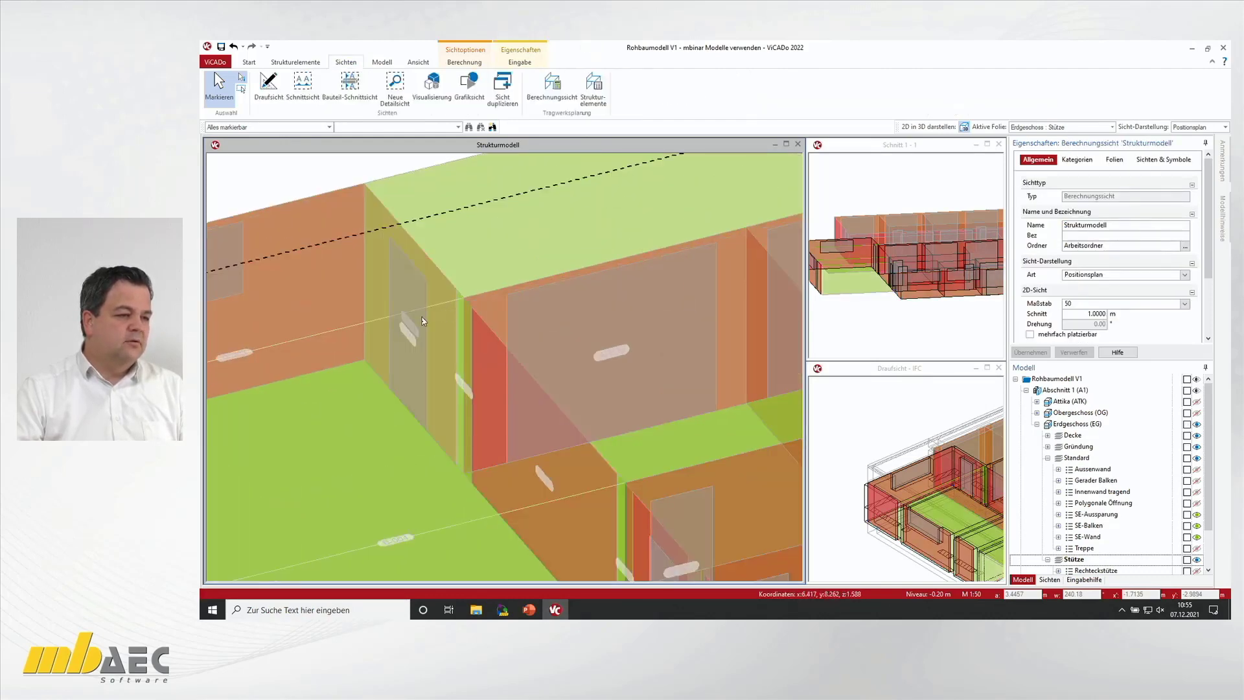
{"action": "left_click", "coordinate": [354, 331]}
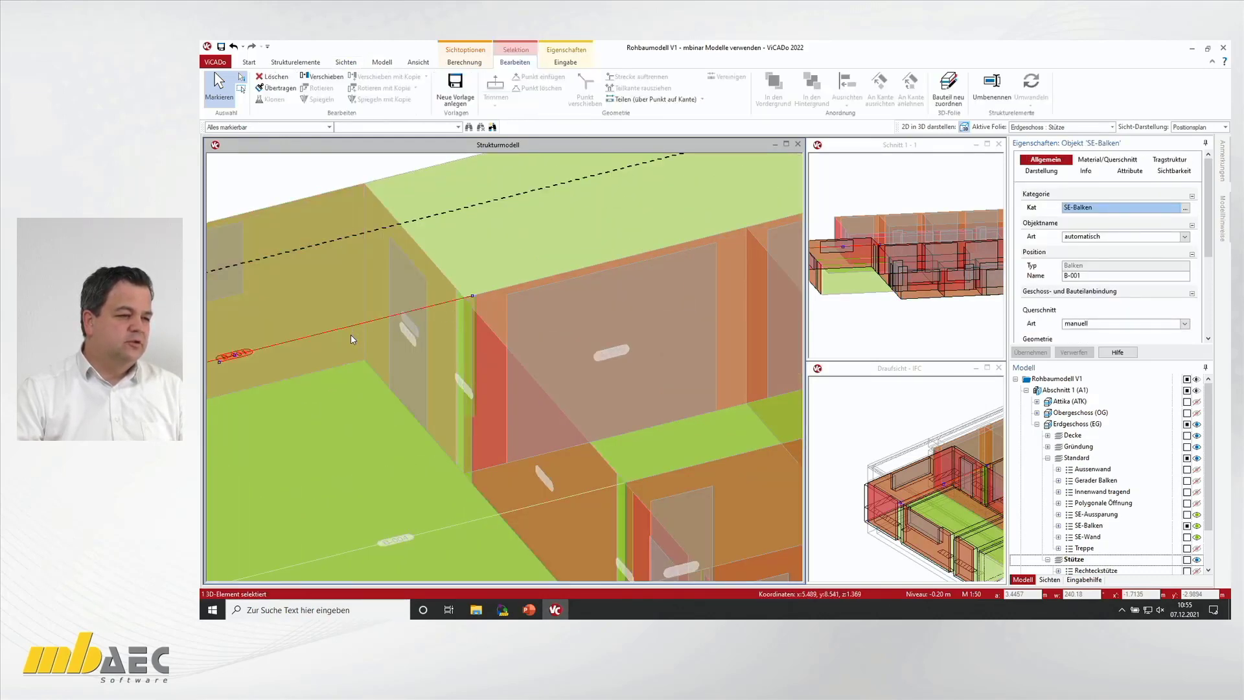
{"action": "scroll", "coordinate": [352, 335], "scroll_direction": "down", "scroll_amount": 2}
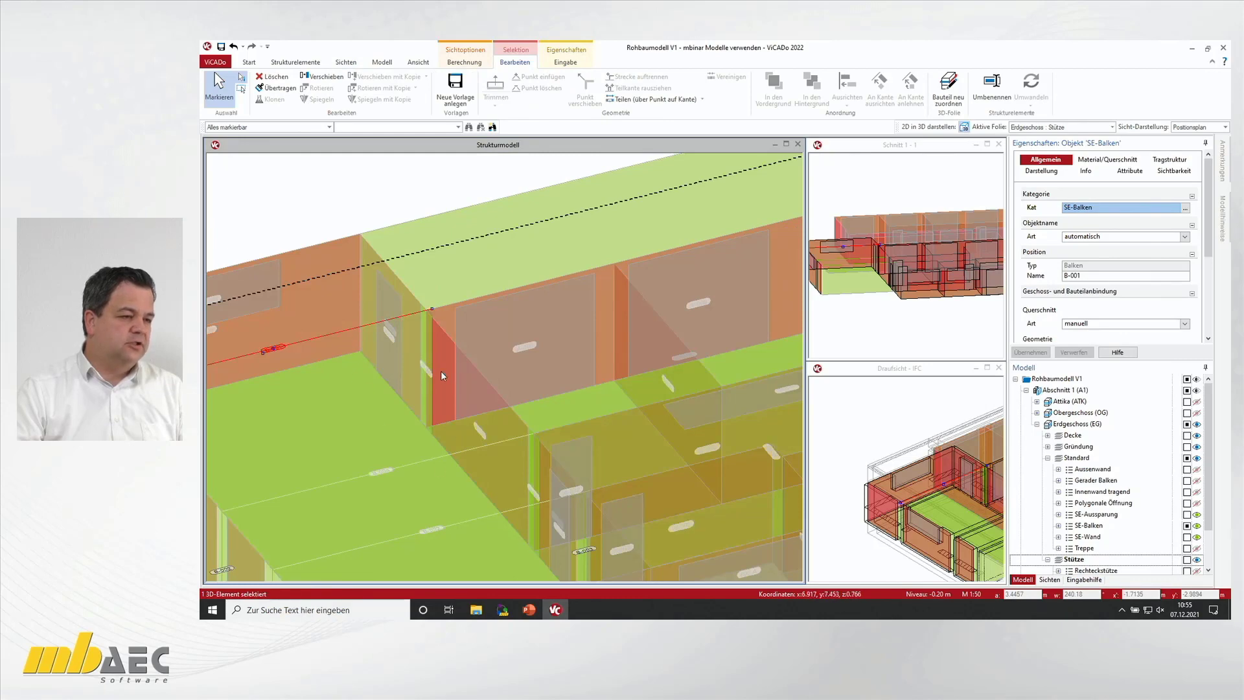
{"action": "scroll", "coordinate": [415, 315], "scroll_direction": "up", "scroll_amount": 2}
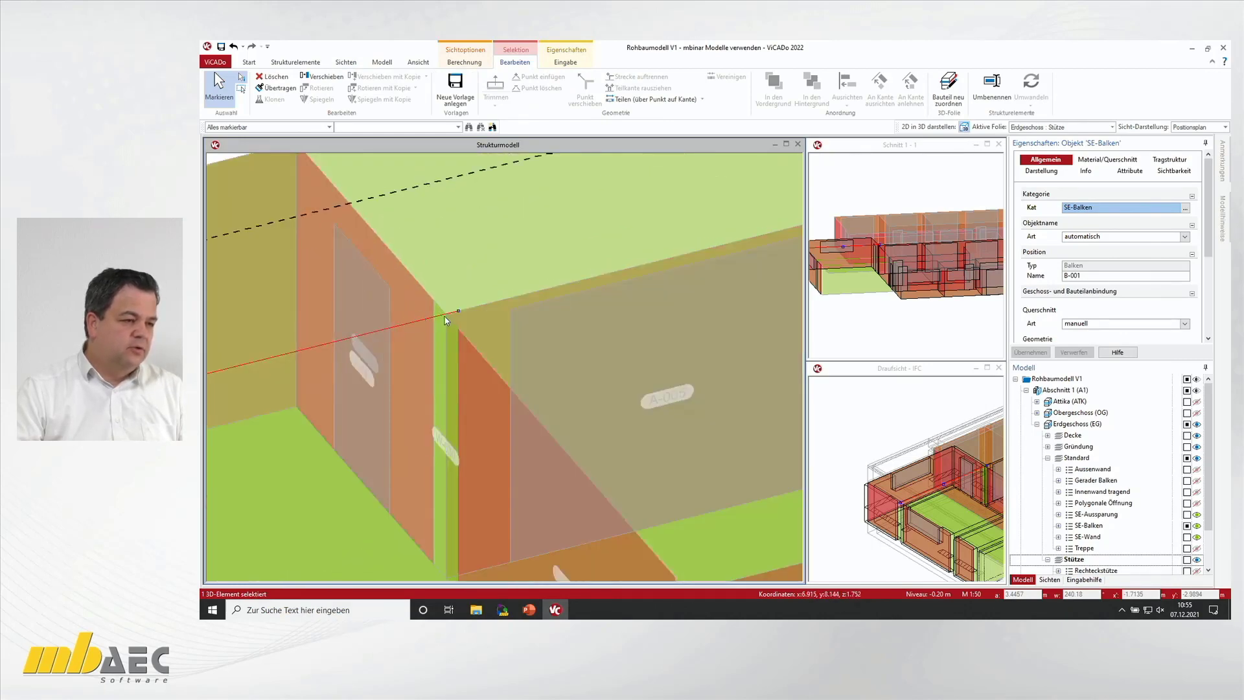
{"action": "left_click", "coordinate": [459, 314]}
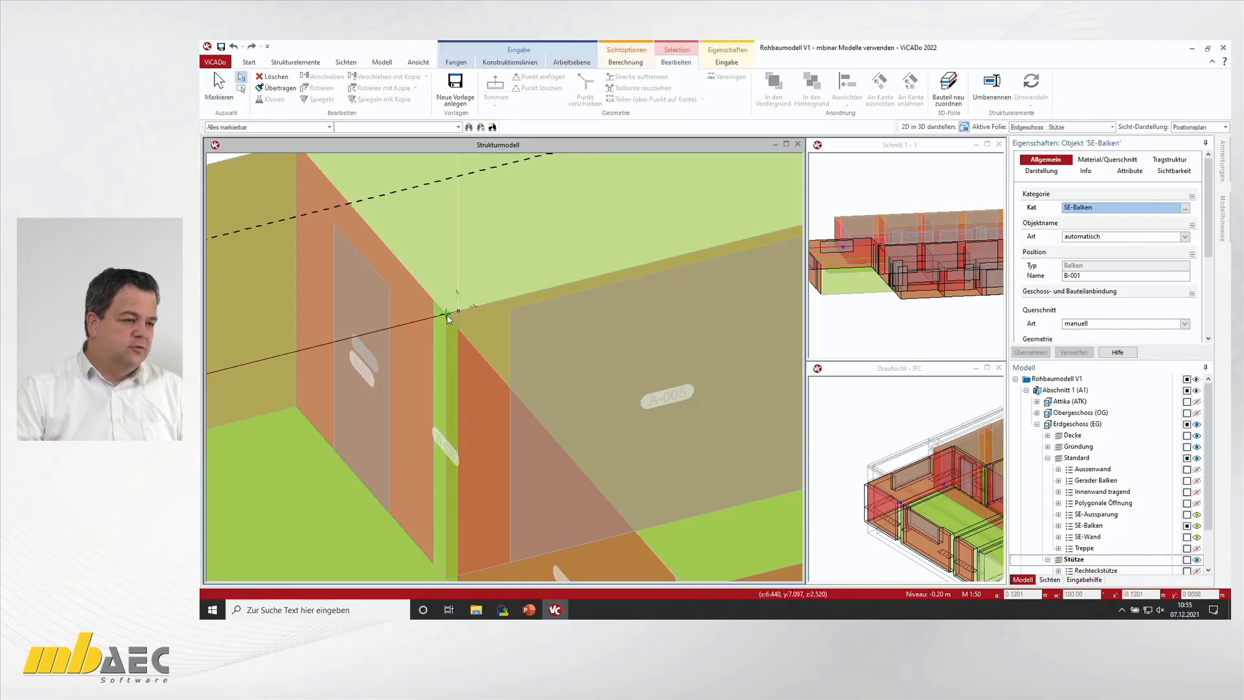
{"action": "scroll", "coordinate": [454, 321], "scroll_direction": "down", "scroll_amount": 2}
Step: Shorten ground-floor beam B-004 by about 0.12 m at its inner end to meet the wall line
{"action": "scroll", "coordinate": [508, 391], "scroll_direction": "up", "scroll_amount": 3}
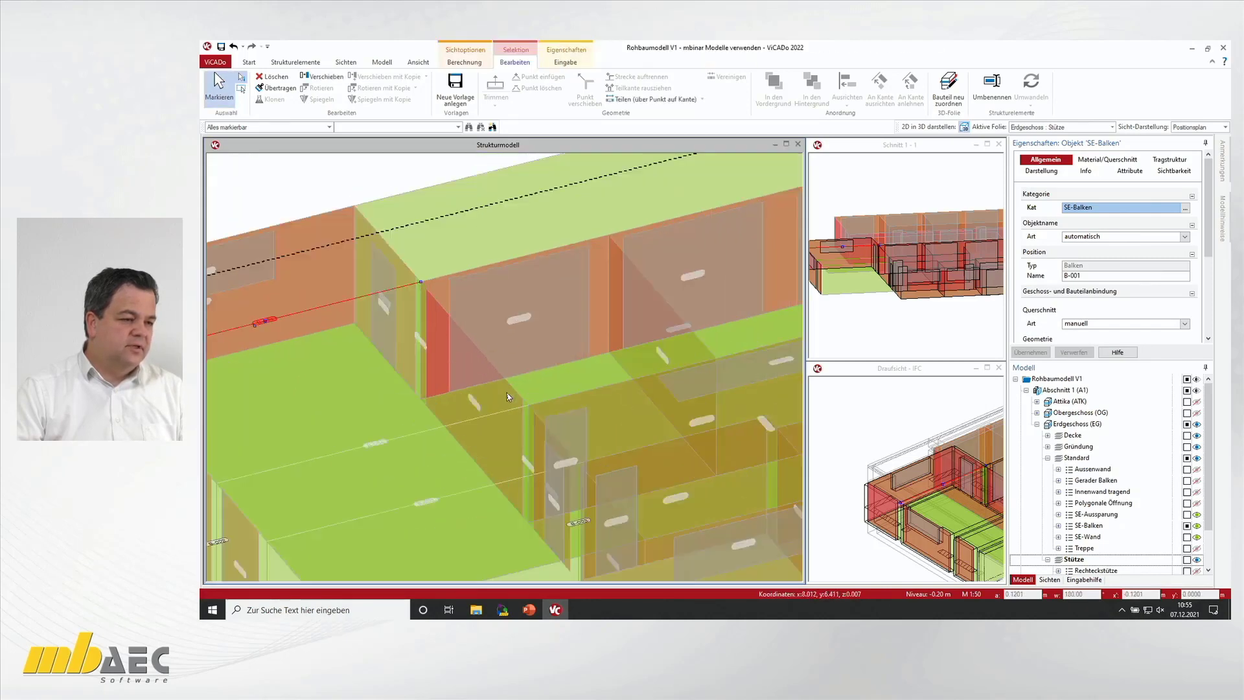
{"action": "left_click", "coordinate": [532, 419]}
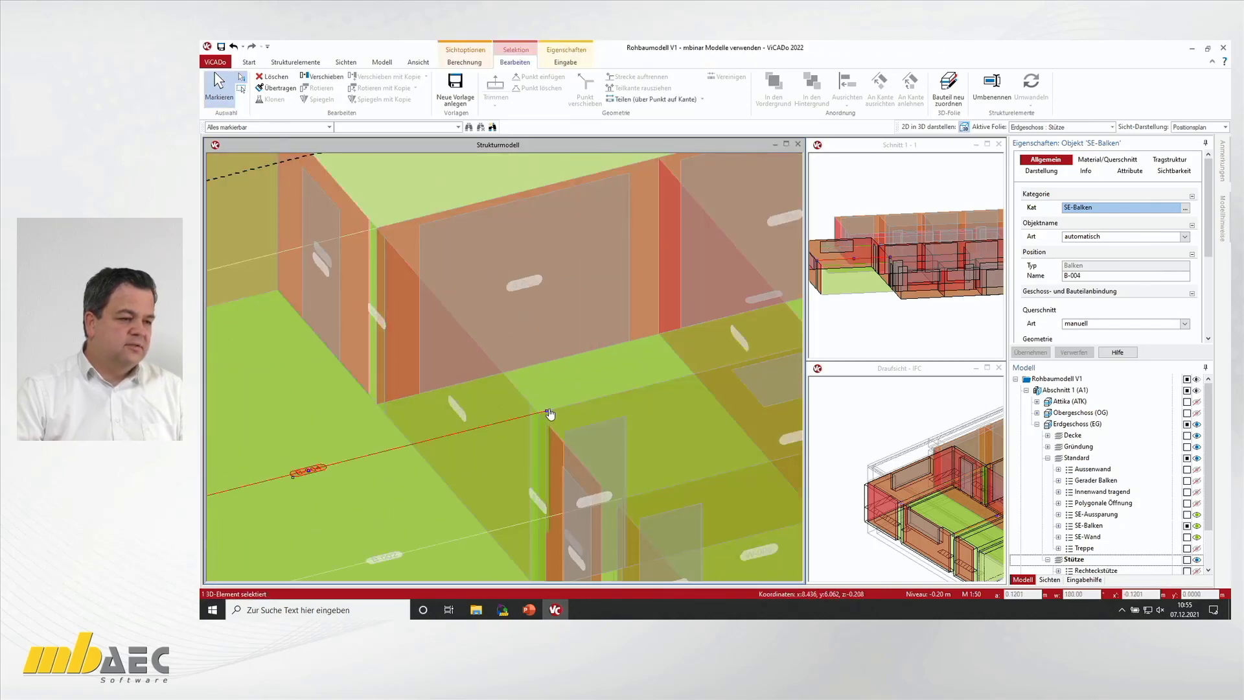
{"action": "left_click", "coordinate": [549, 412]}
{"action": "scroll", "coordinate": [544, 421], "scroll_direction": "down", "scroll_amount": 2}
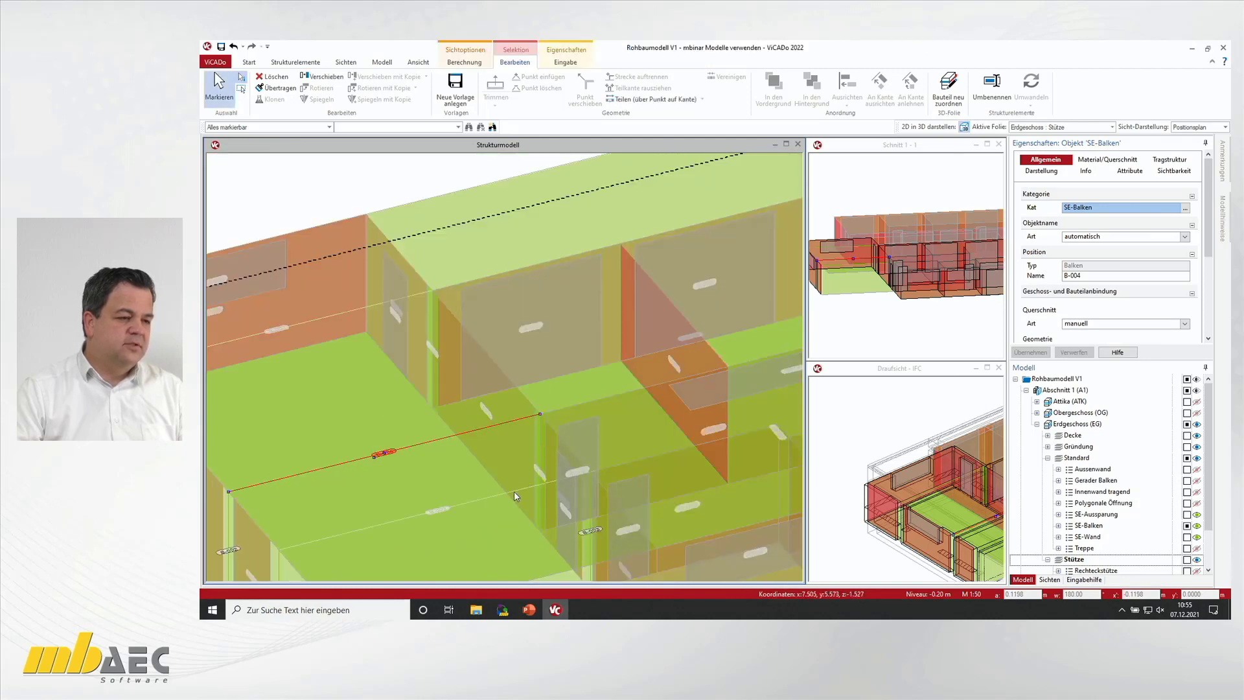
Step: Shorten ground-floor beam B-002 by about 0.12 m at its inner end to meet the wall line, and clear the selection
{"action": "left_click", "coordinate": [536, 484]}
{"action": "scroll", "coordinate": [592, 479], "scroll_direction": "up", "scroll_amount": 3}
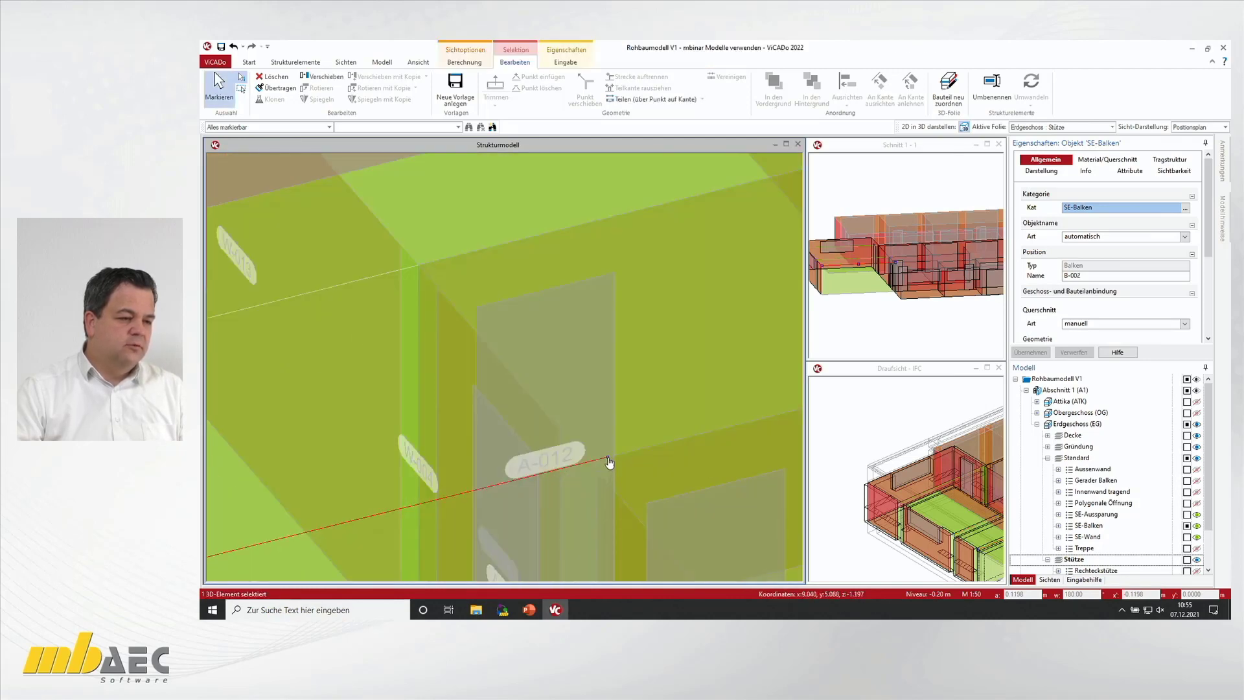
{"action": "left_click", "coordinate": [608, 461]}
{"action": "key", "text": "Escape"}
{"action": "scroll", "coordinate": [576, 453], "scroll_direction": "down", "scroll_amount": 5}
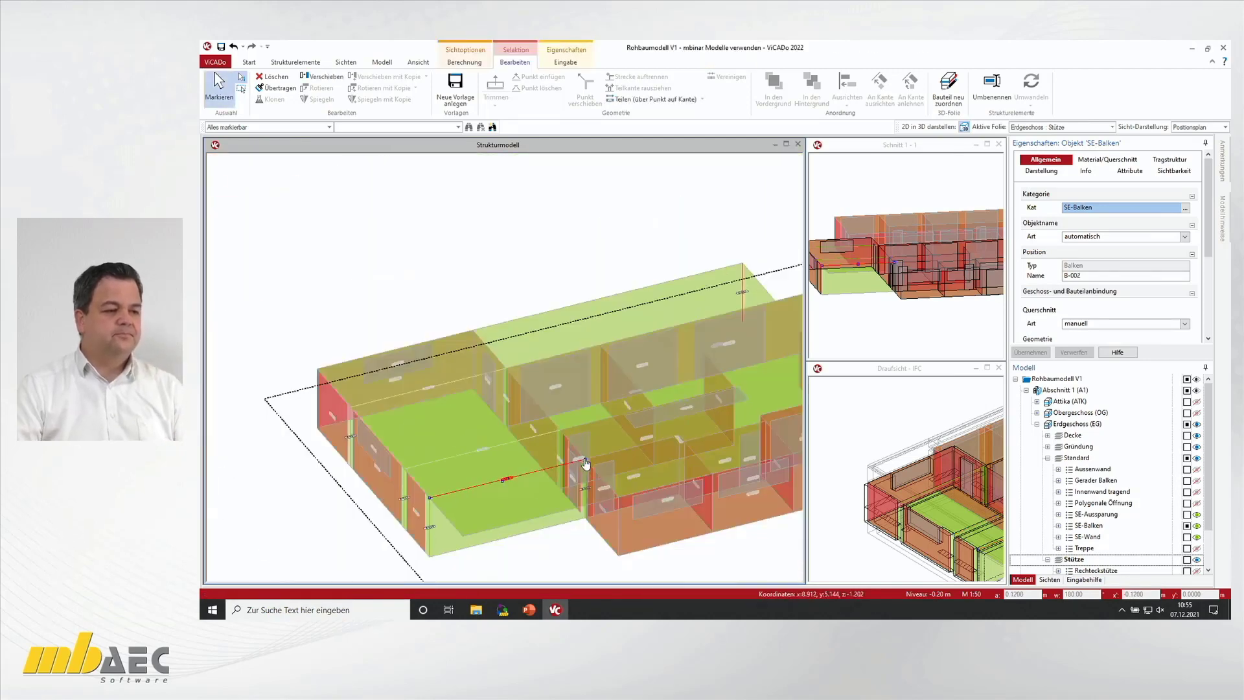
{"action": "key", "text": "Escape"}
{"action": "key", "text": "Escape"}
Step: Show the Obergeschoss together with the Erdgeschoss, and toggle the Attika (ATK) storey on and off again
{"action": "middle_click_drag", "start_coordinate": [563, 442], "coordinate": [512, 434]}
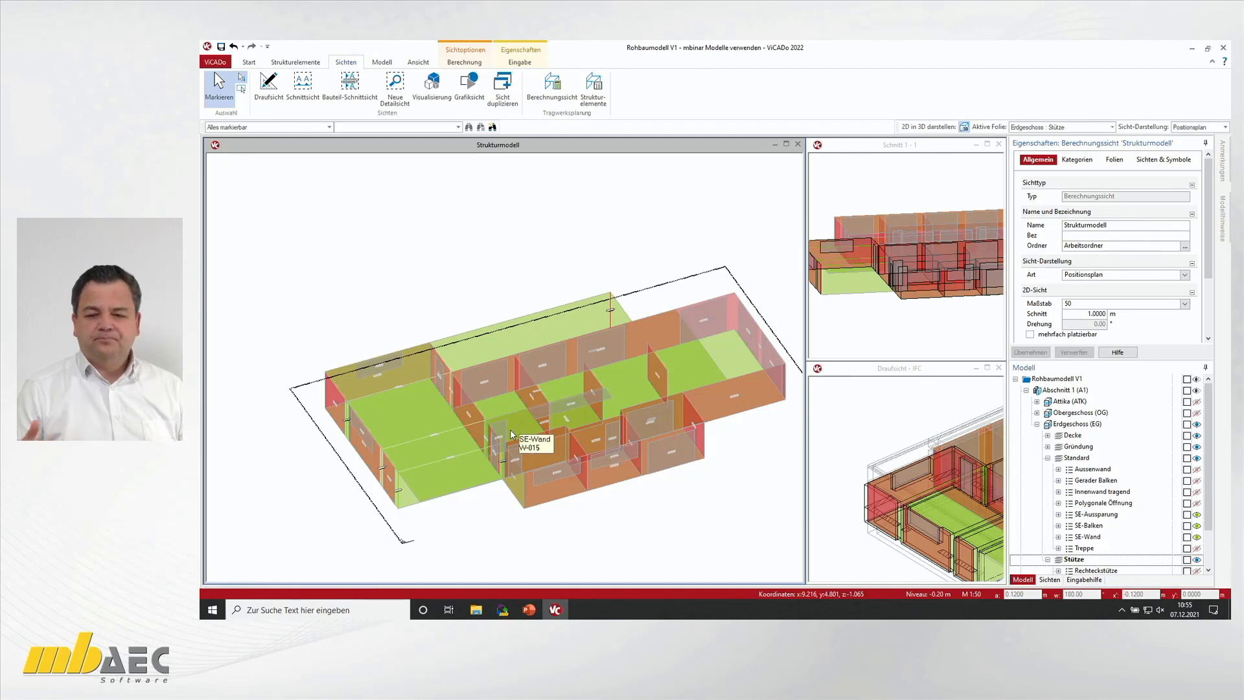
{"action": "mouse_move", "coordinate": [538, 363]}
{"action": "middle_mouse_down"}
{"action": "mouse_move", "coordinate": [519, 358]}
{"action": "mouse_move", "coordinate": [555, 361]}
{"action": "mouse_move", "coordinate": [519, 372]}
{"action": "mouse_move", "coordinate": [557, 358]}
{"action": "mouse_move", "coordinate": [546, 383]}
{"action": "middle_mouse_up"}
{"action": "mouse_move", "coordinate": [467, 405]}
{"action": "middle_mouse_down"}
{"action": "mouse_move", "coordinate": [447, 408]}
{"action": "mouse_move", "coordinate": [492, 407]}
{"action": "mouse_move", "coordinate": [457, 405]}
{"action": "middle_mouse_up"}
{"action": "mouse_move", "coordinate": [651, 370]}
{"action": "middle_mouse_down"}
{"action": "mouse_move", "coordinate": [677, 385]}
{"action": "mouse_move", "coordinate": [622, 371]}
{"action": "middle_mouse_up"}
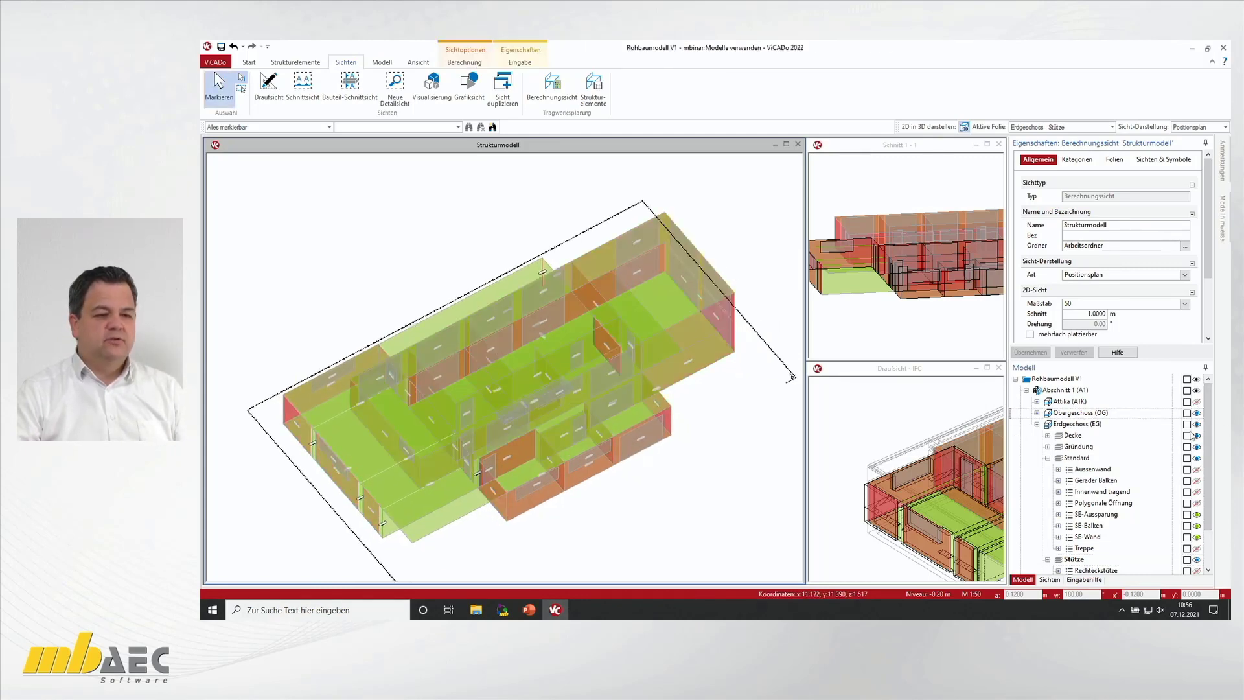
{"action": "left_click", "coordinate": [1197, 402]}
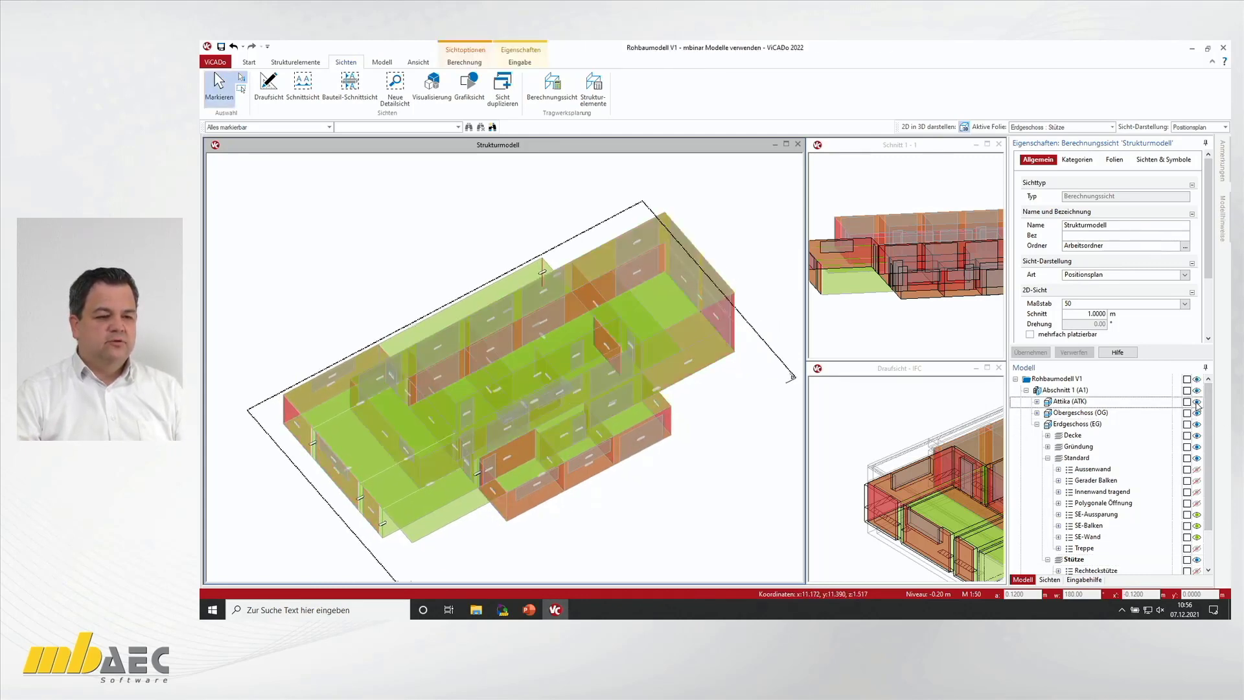
{"action": "left_click", "coordinate": [1197, 402]}
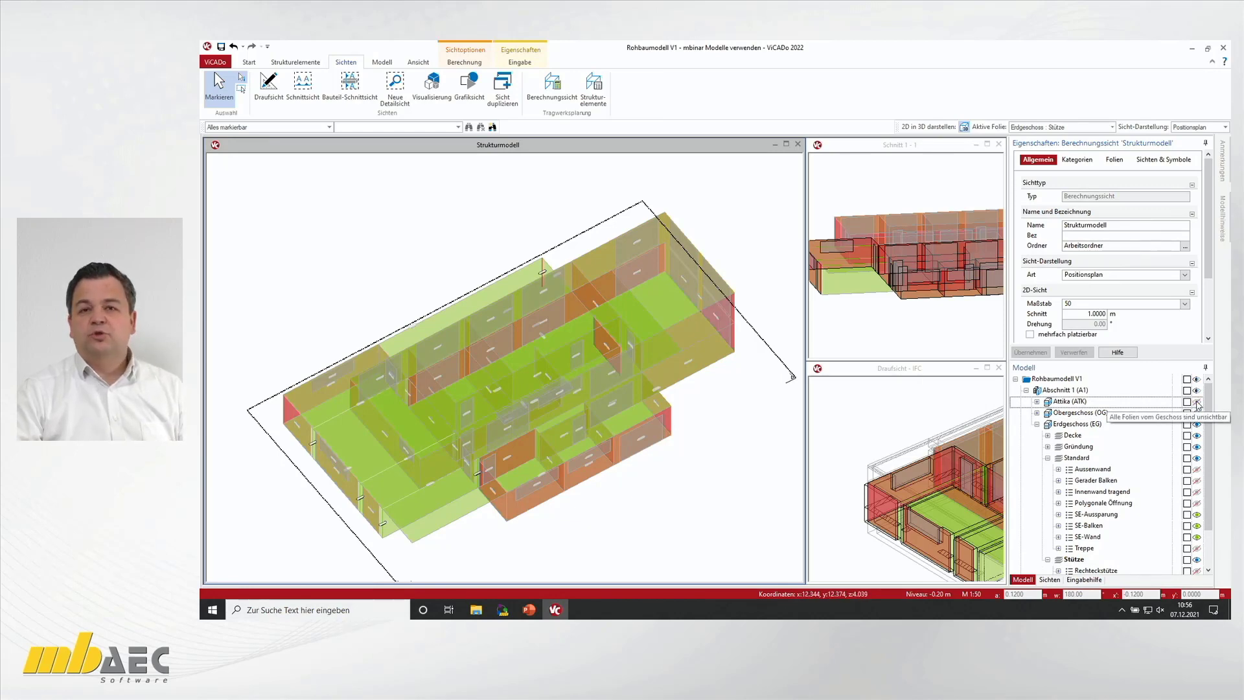
{"action": "mouse_move", "coordinate": [736, 439]}
{"action": "middle_mouse_down"}
{"action": "mouse_move", "coordinate": [744, 446]}
{"action": "mouse_move", "coordinate": [729, 449]}
{"action": "middle_mouse_up"}
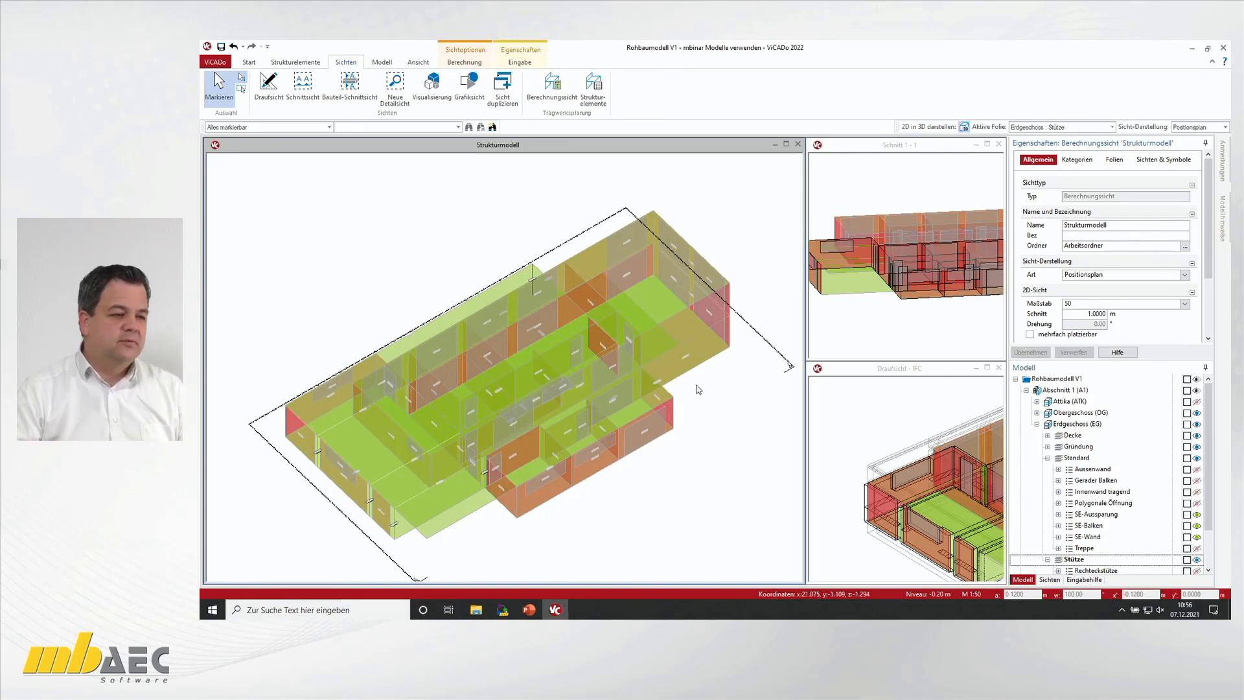
Step: Examine the position labels and extents of ground-floor wall W-016 and upper-floor outer wall W-033 in the 3D model
{"action": "scroll", "coordinate": [690, 367], "scroll_direction": "up", "scroll_amount": 5}
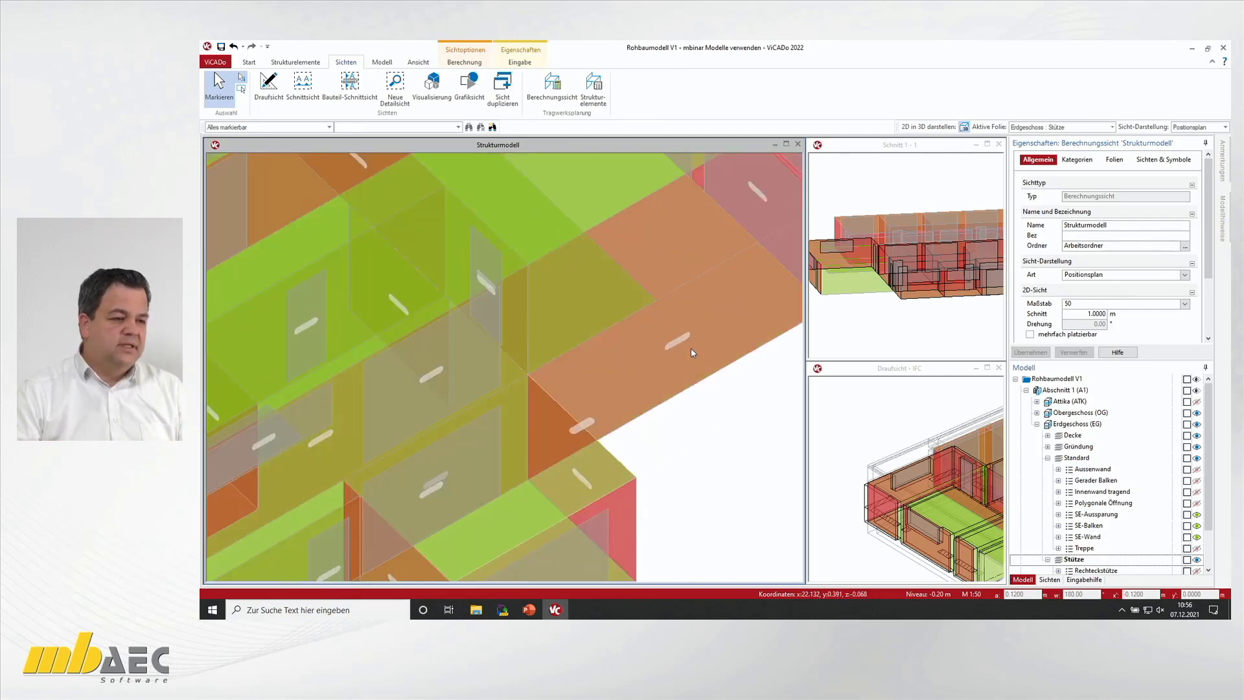
{"action": "scroll", "coordinate": [690, 348], "scroll_direction": "up", "scroll_amount": 3}
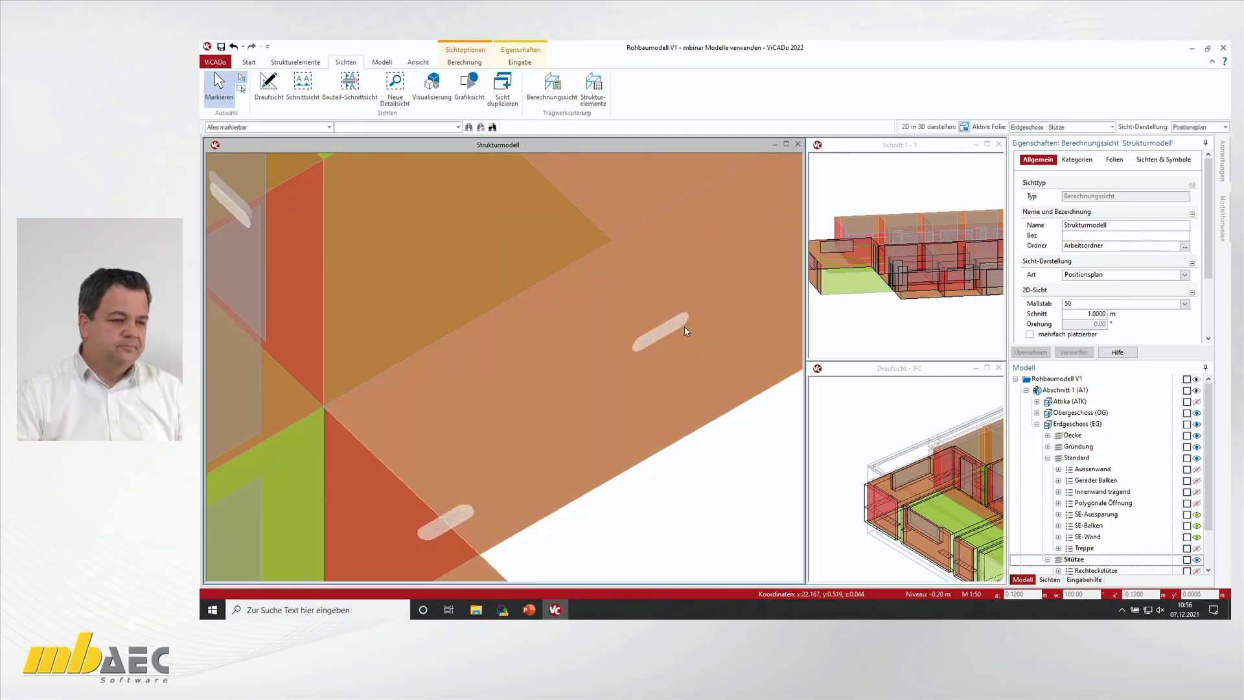
{"action": "scroll", "coordinate": [688, 334], "scroll_direction": "up", "scroll_amount": 2}
{"action": "left_click", "coordinate": [670, 345]}
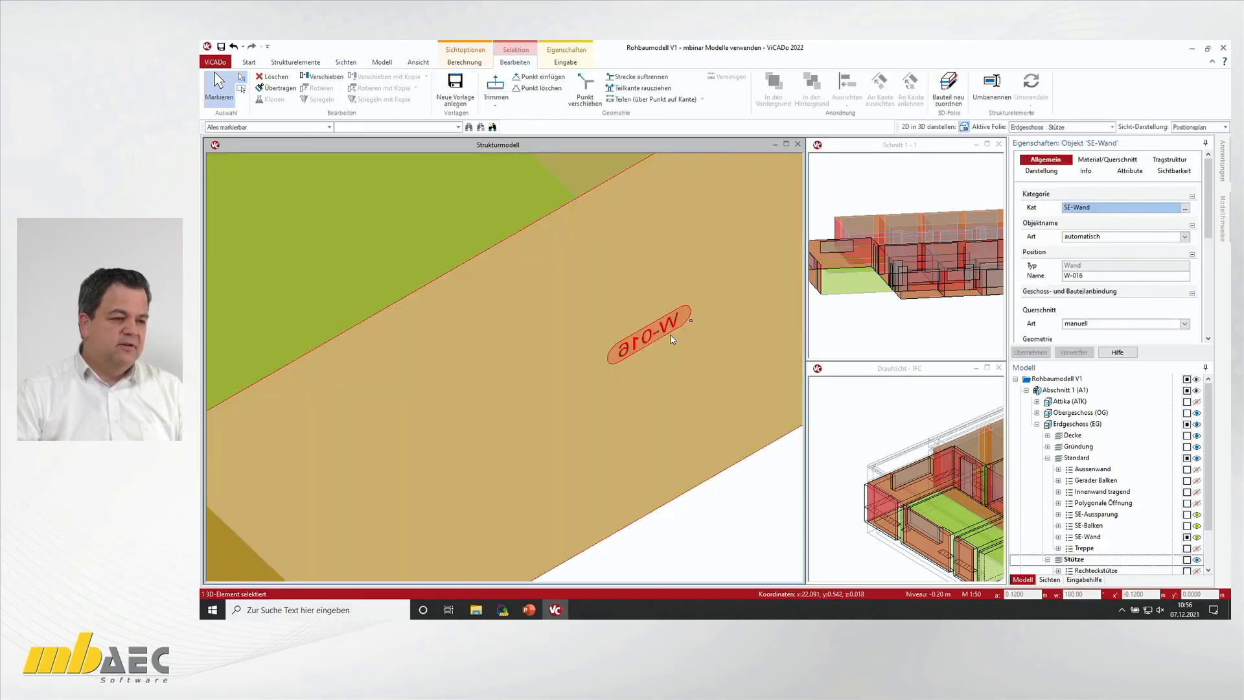
{"action": "scroll", "coordinate": [667, 337], "scroll_direction": "down", "scroll_amount": 5}
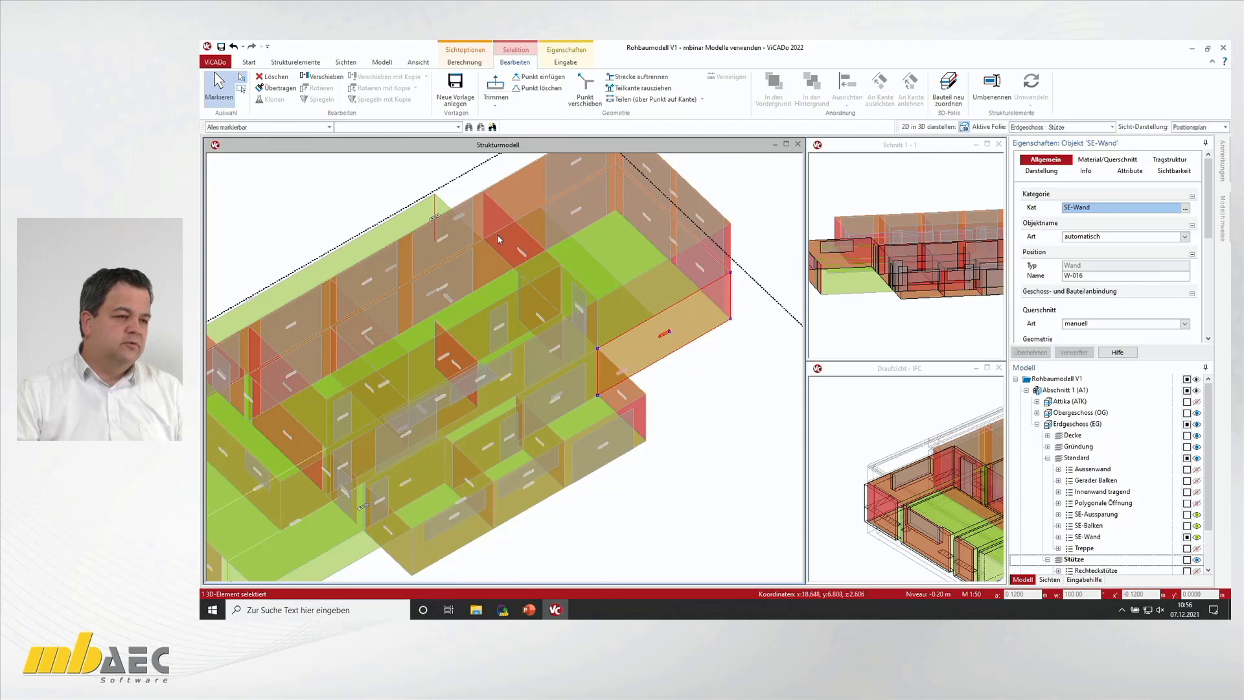
{"action": "left_click", "coordinate": [409, 269]}
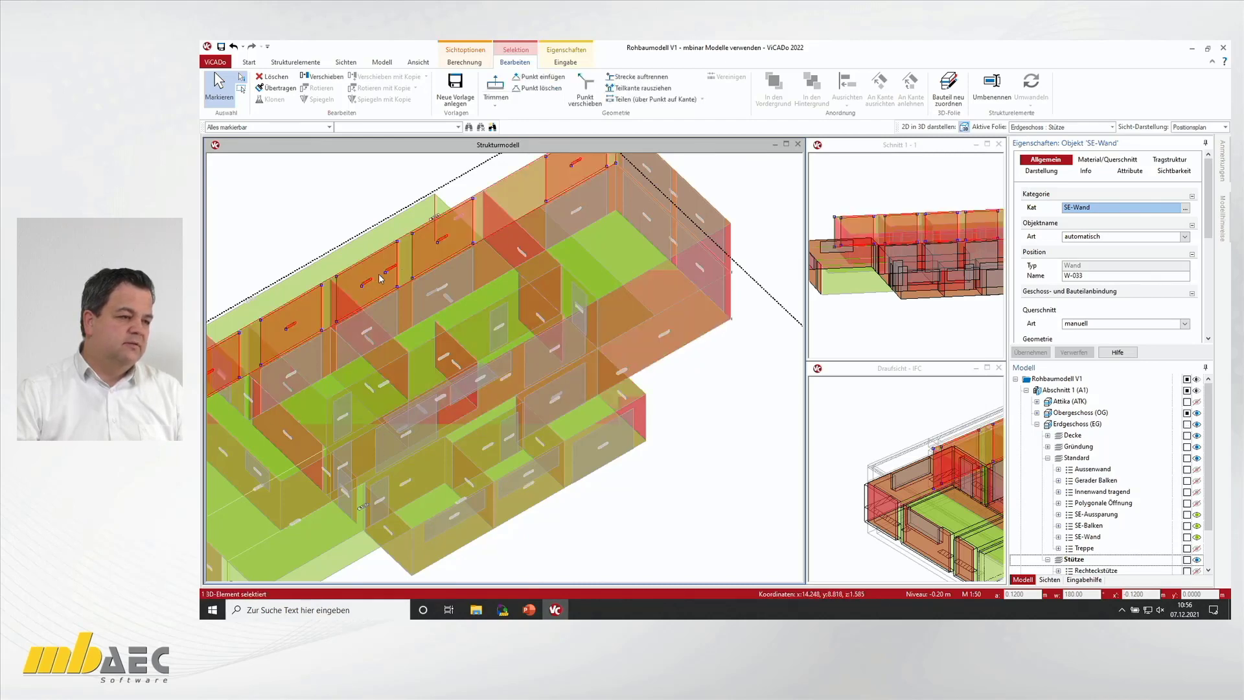
{"action": "scroll", "coordinate": [411, 268], "scroll_direction": "up", "scroll_amount": 3}
{"action": "scroll", "coordinate": [413, 263], "scroll_direction": "up", "scroll_amount": 4}
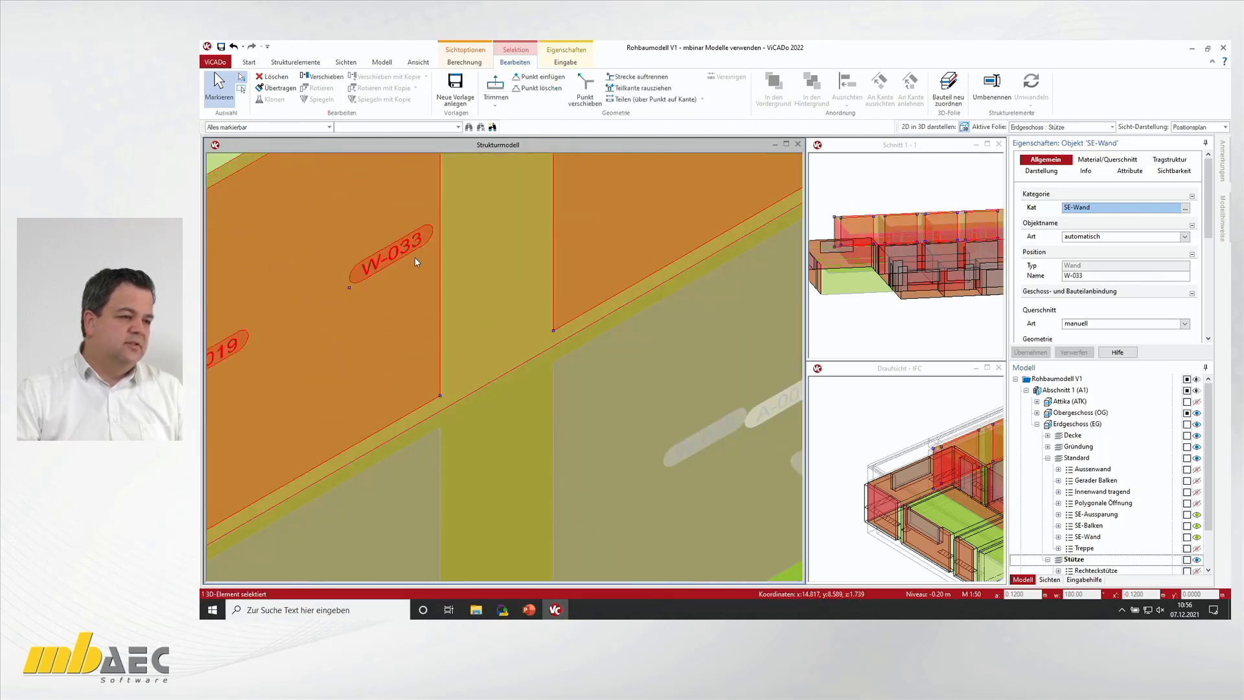
Step: Clear the selection and limit the Strukturmodell view to the SE-Wand category so only the structural walls are displayed
{"action": "scroll", "coordinate": [415, 264], "scroll_direction": "down", "scroll_amount": 7}
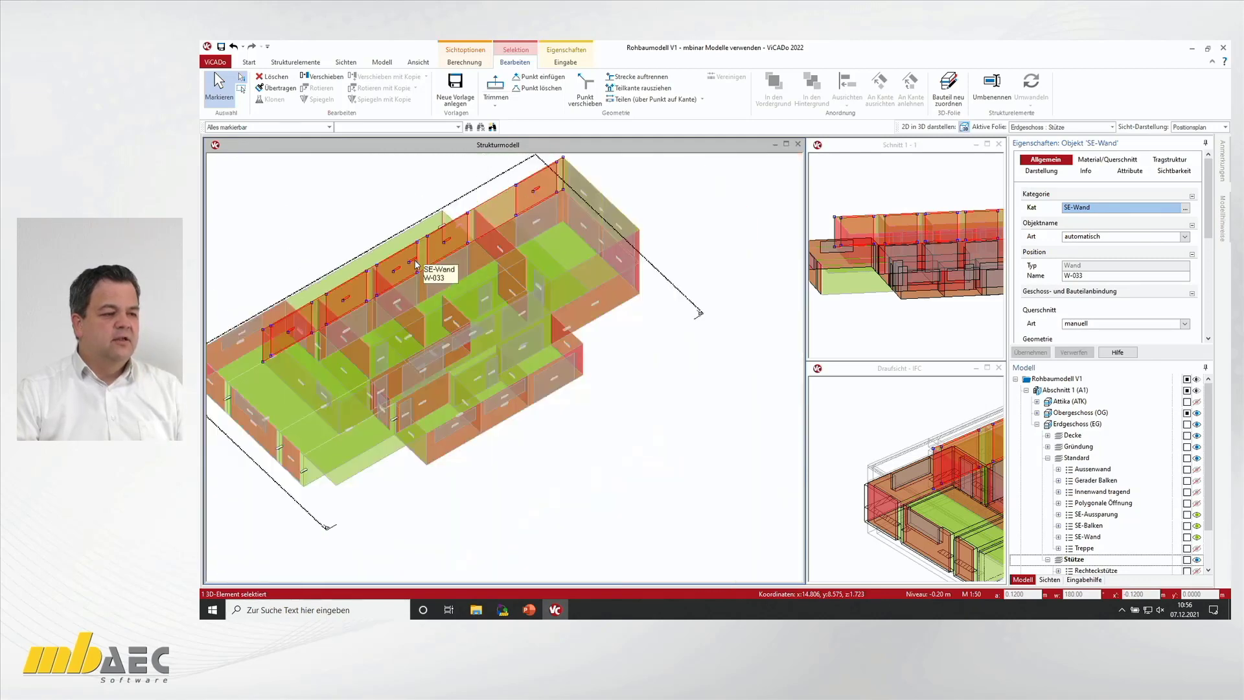
{"action": "middle_click_drag", "start_coordinate": [439, 280], "coordinate": [508, 327]}
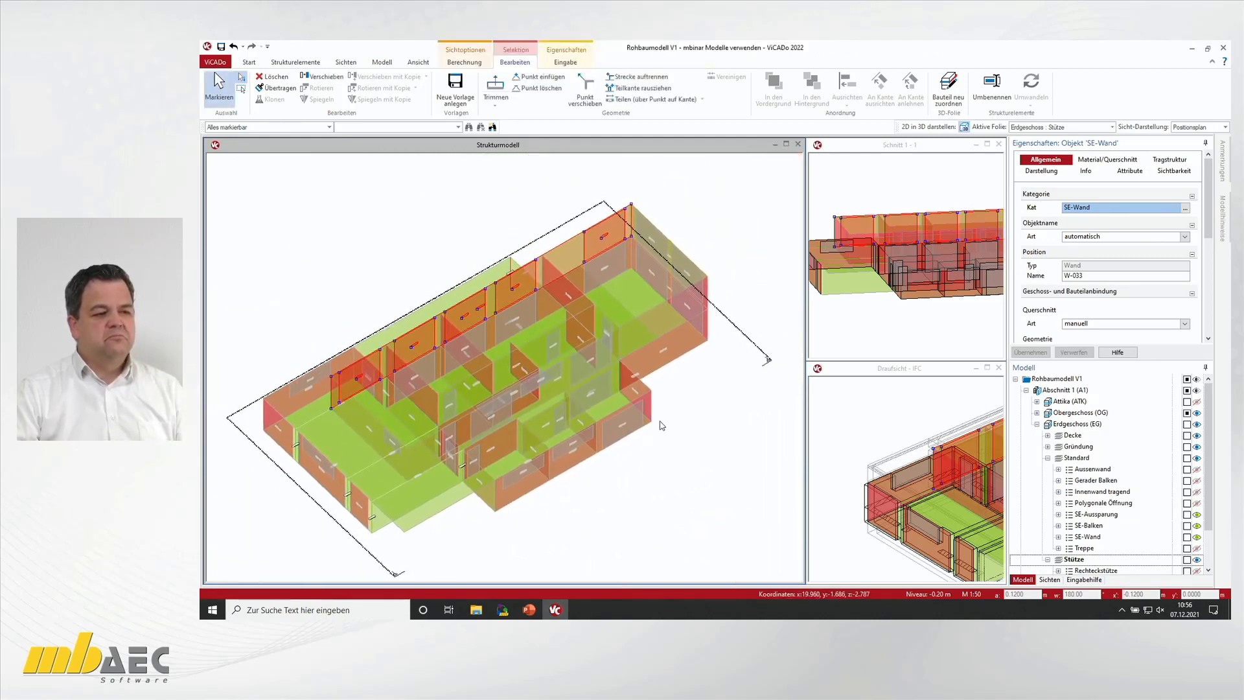
{"action": "left_click", "coordinate": [660, 428]}
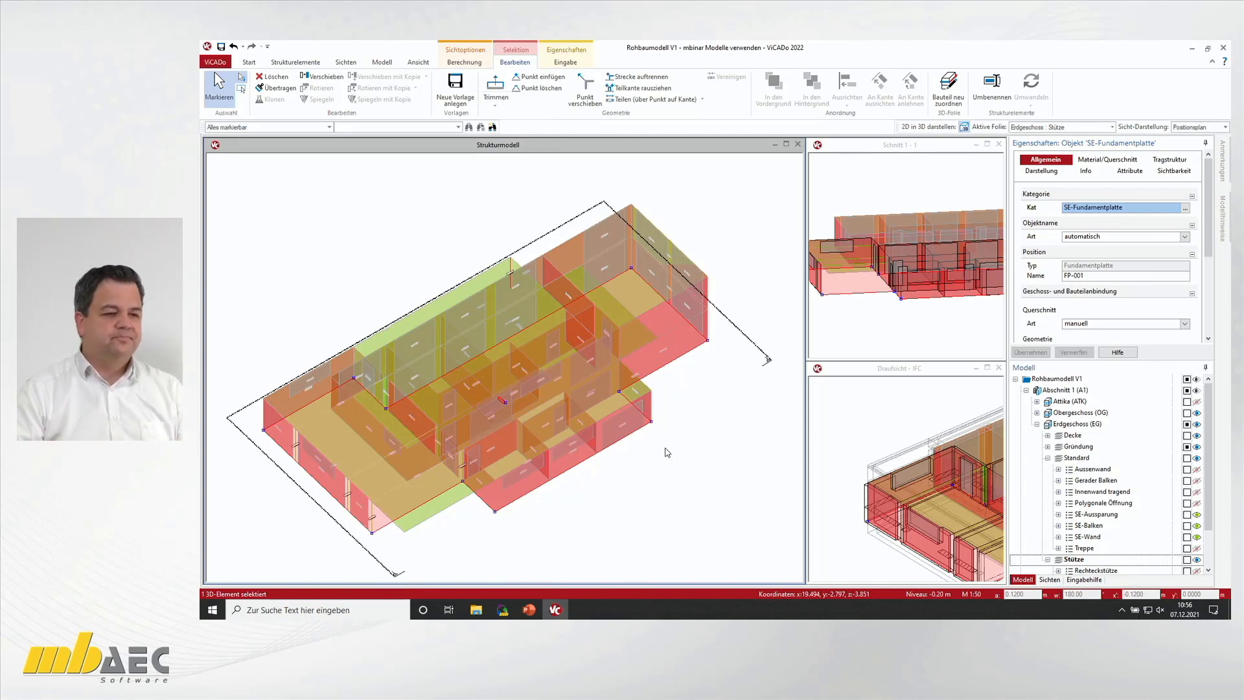
{"action": "left_click", "coordinate": [726, 285]}
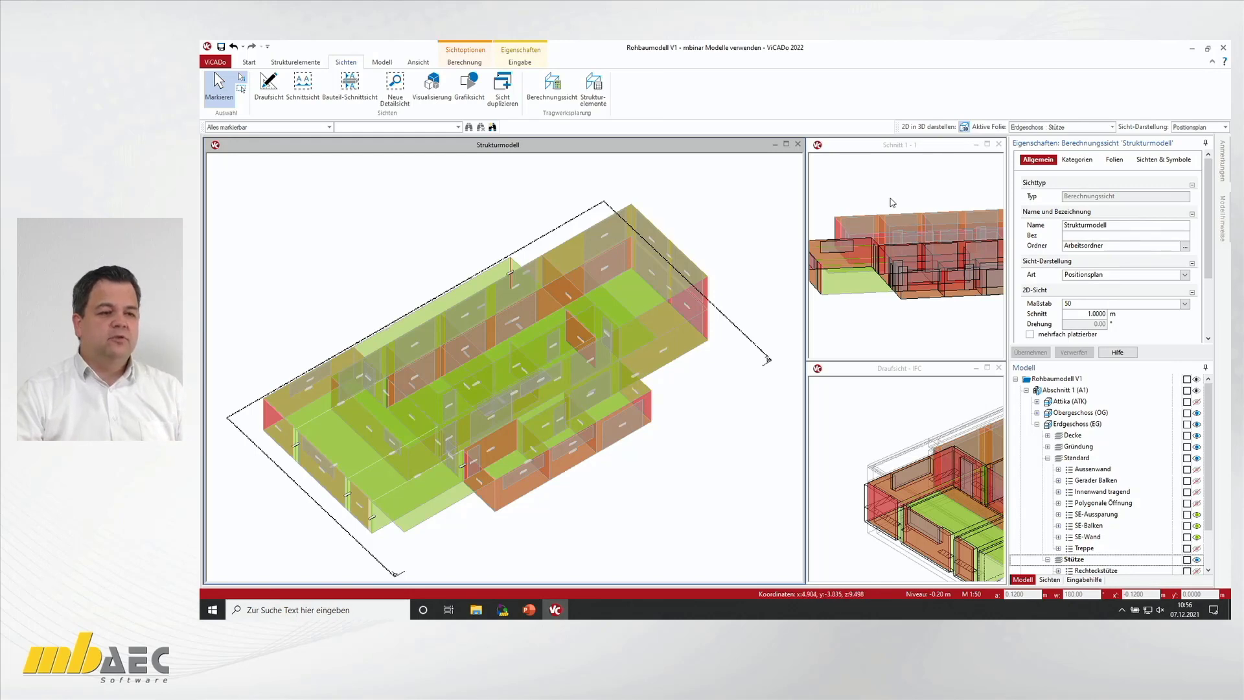
{"action": "left_click", "coordinate": [1077, 159]}
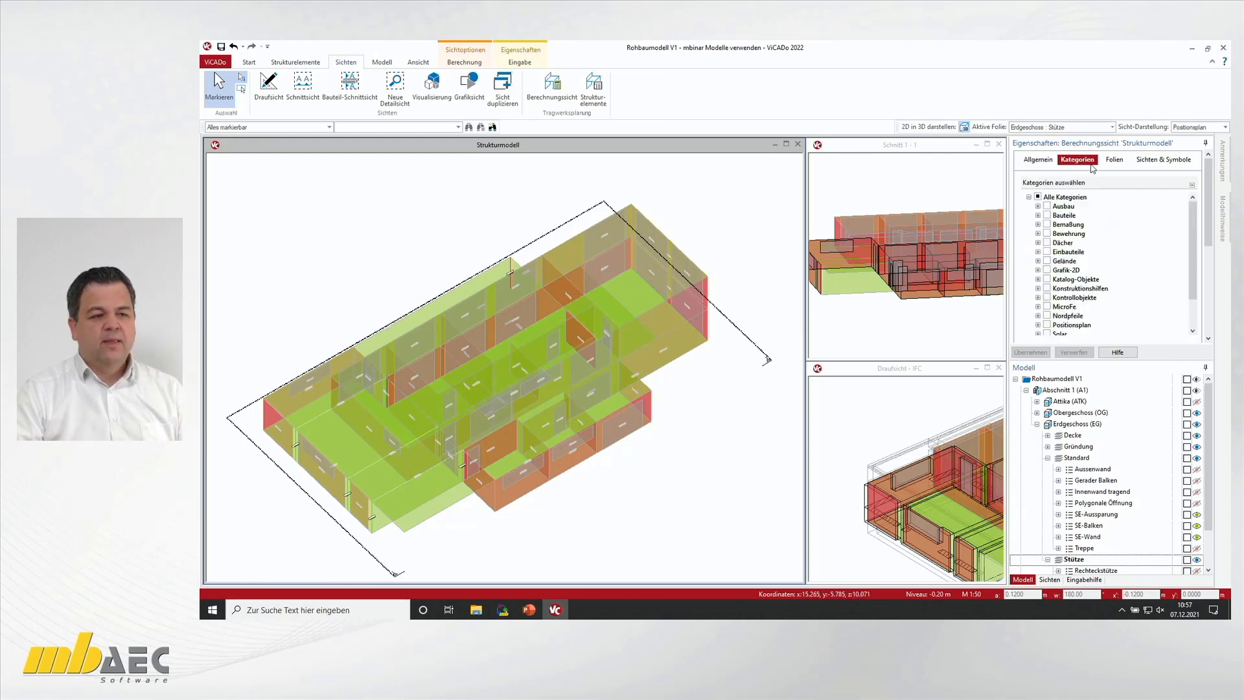
{"action": "scroll", "coordinate": [1048, 228], "scroll_direction": "down", "scroll_amount": 2}
{"action": "left_click", "coordinate": [1038, 312]}
{"action": "scroll", "coordinate": [1045, 315], "scroll_direction": "down", "scroll_amount": 2}
{"action": "left_click", "coordinate": [1047, 265]}
{"action": "scroll", "coordinate": [1049, 279], "scroll_direction": "down", "scroll_amount": 3}
{"action": "scroll", "coordinate": [1048, 282], "scroll_direction": "down", "scroll_amount": 2}
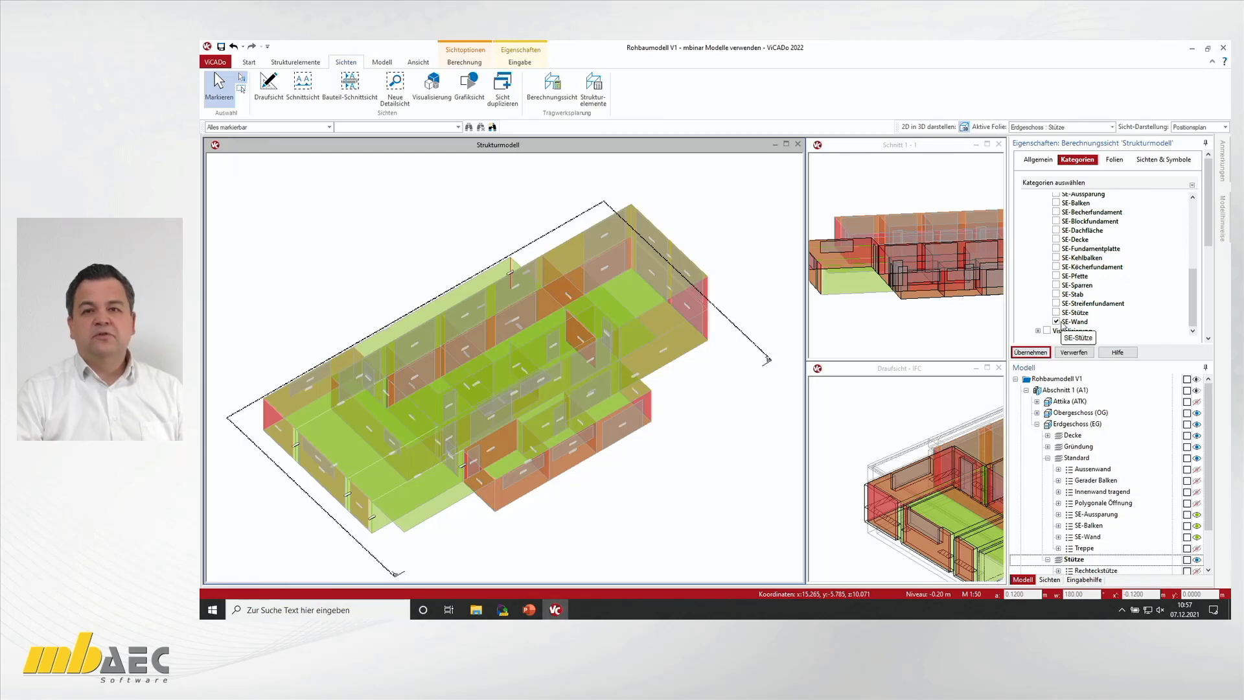
{"action": "left_click", "coordinate": [1030, 352]}
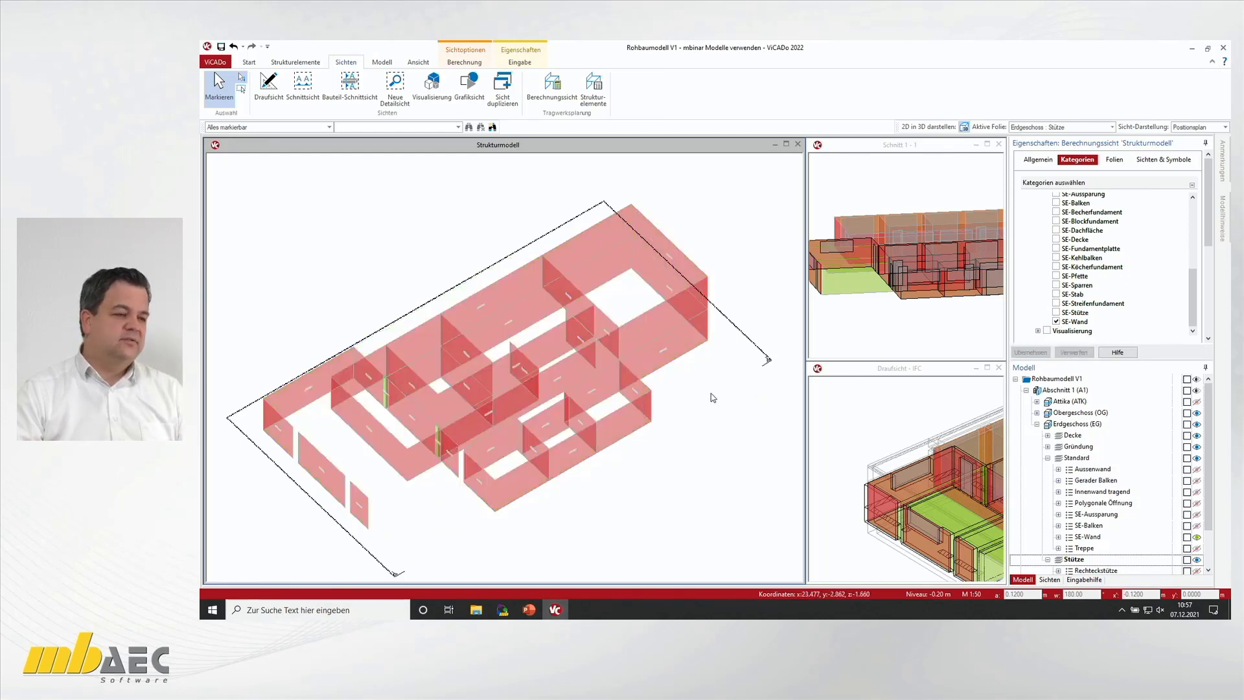
Step: Start renaming the structural elements and set the naming pattern to [GES].W.[Nr]
{"action": "left_click", "coordinate": [509, 306]}
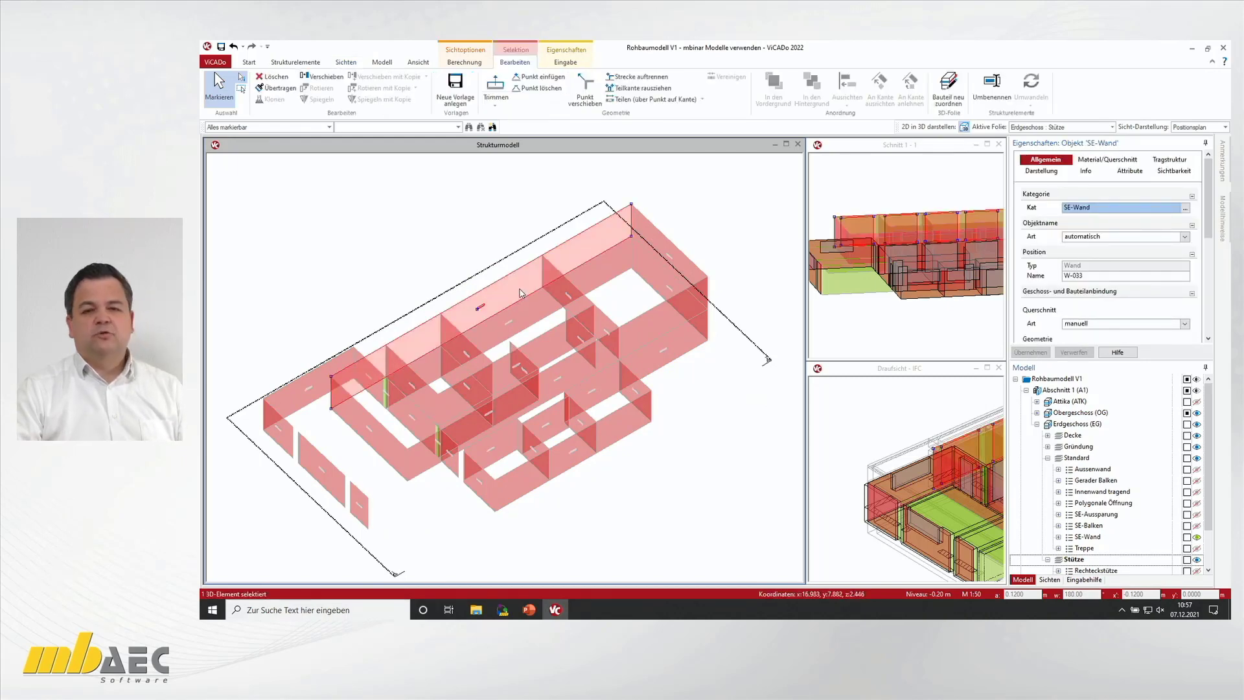
{"action": "left_click", "coordinate": [983, 94]}
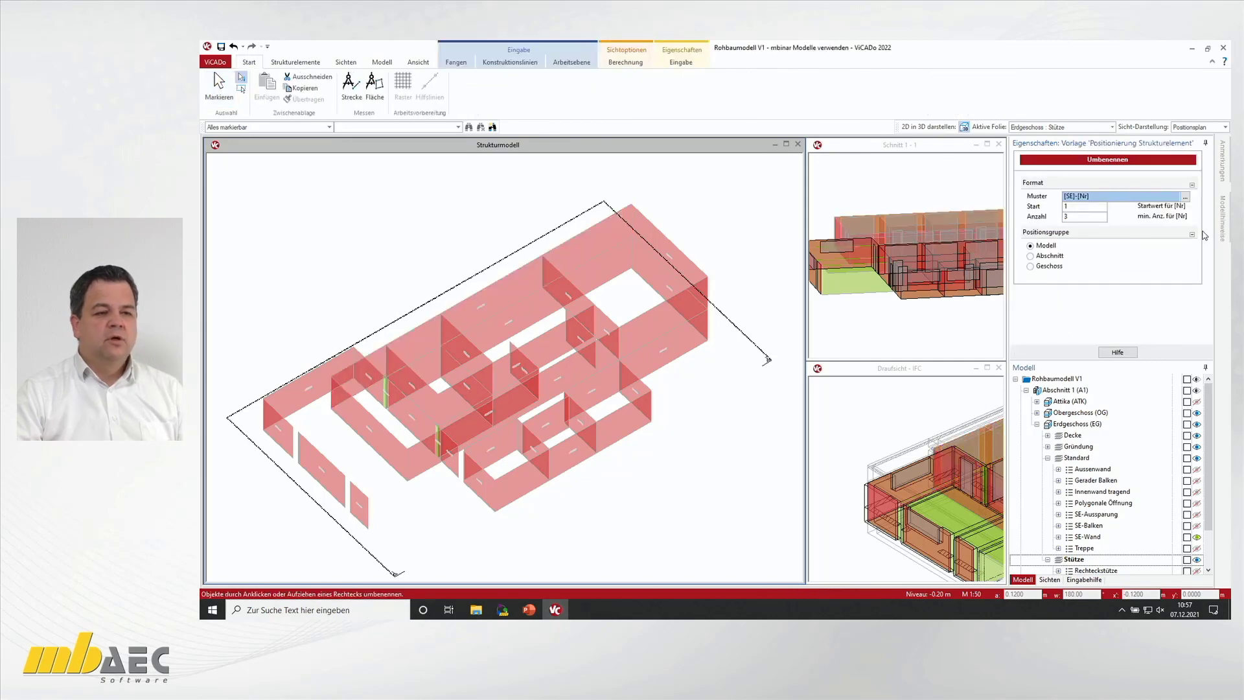
{"action": "left_click", "coordinate": [1186, 197]}
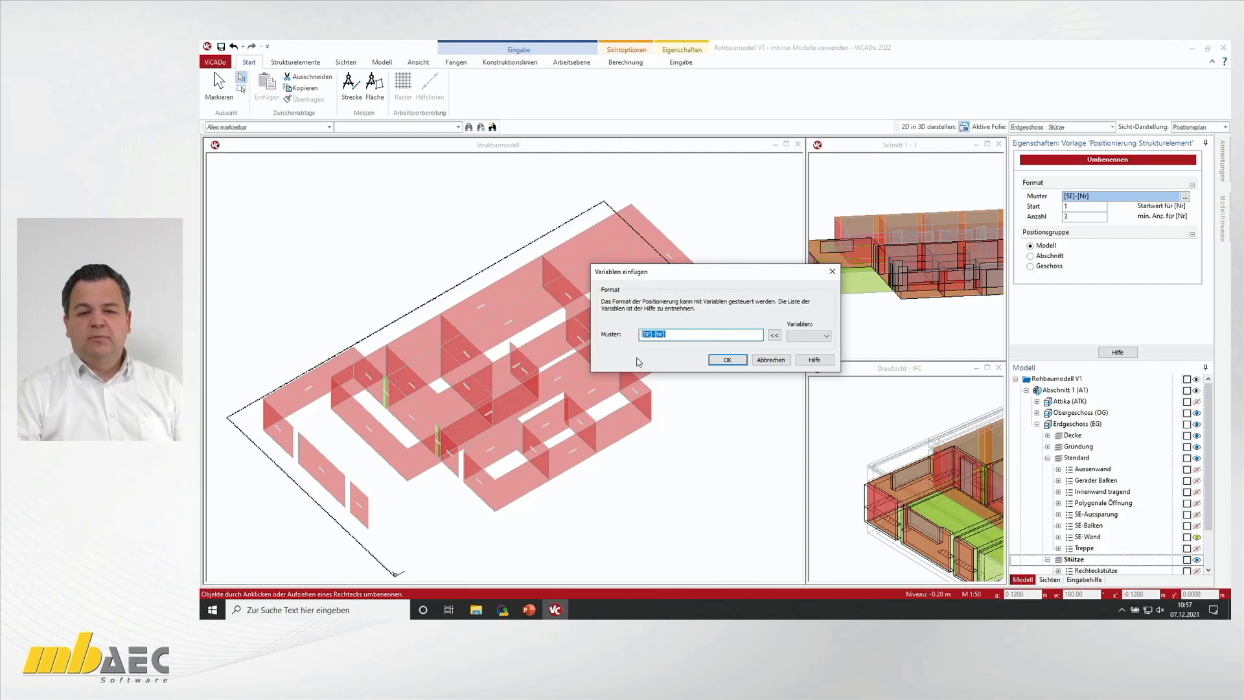
{"action": "key", "text": "Delete"}
{"action": "left_click", "coordinate": [803, 335]}
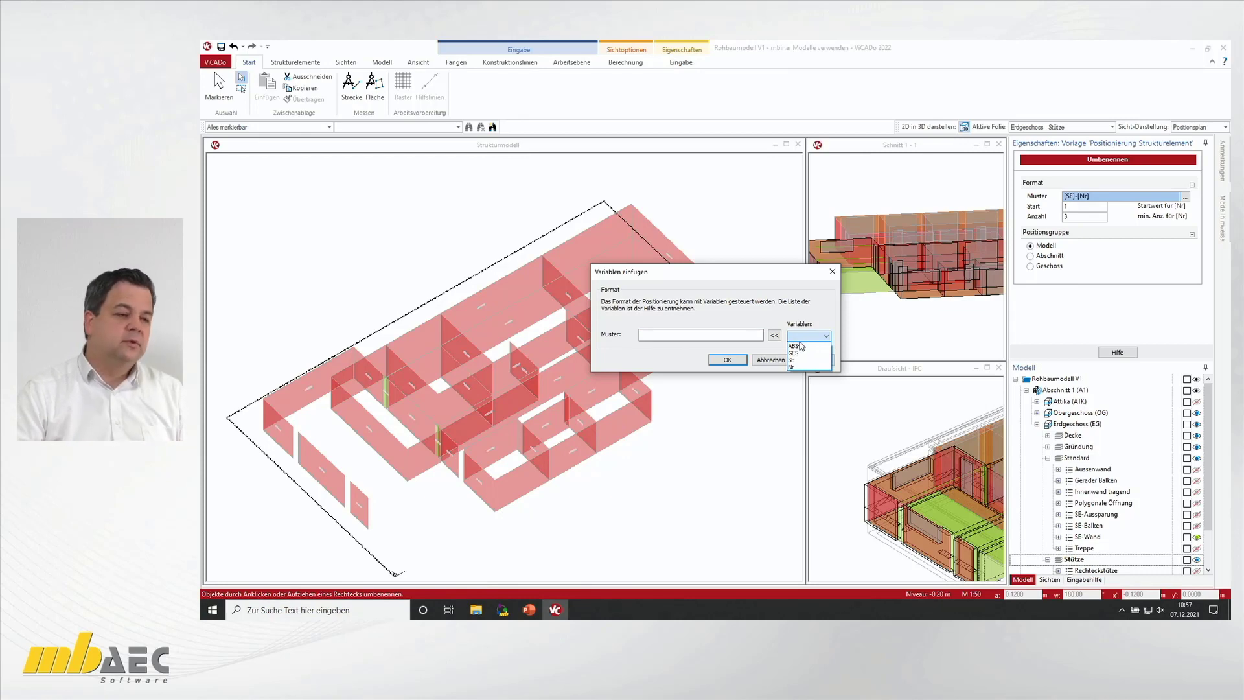
{"action": "left_click", "coordinate": [797, 353]}
{"action": "left_click", "coordinate": [774, 335]}
{"action": "left_click", "coordinate": [683, 338]}
{"action": "type", "text": ".W."}
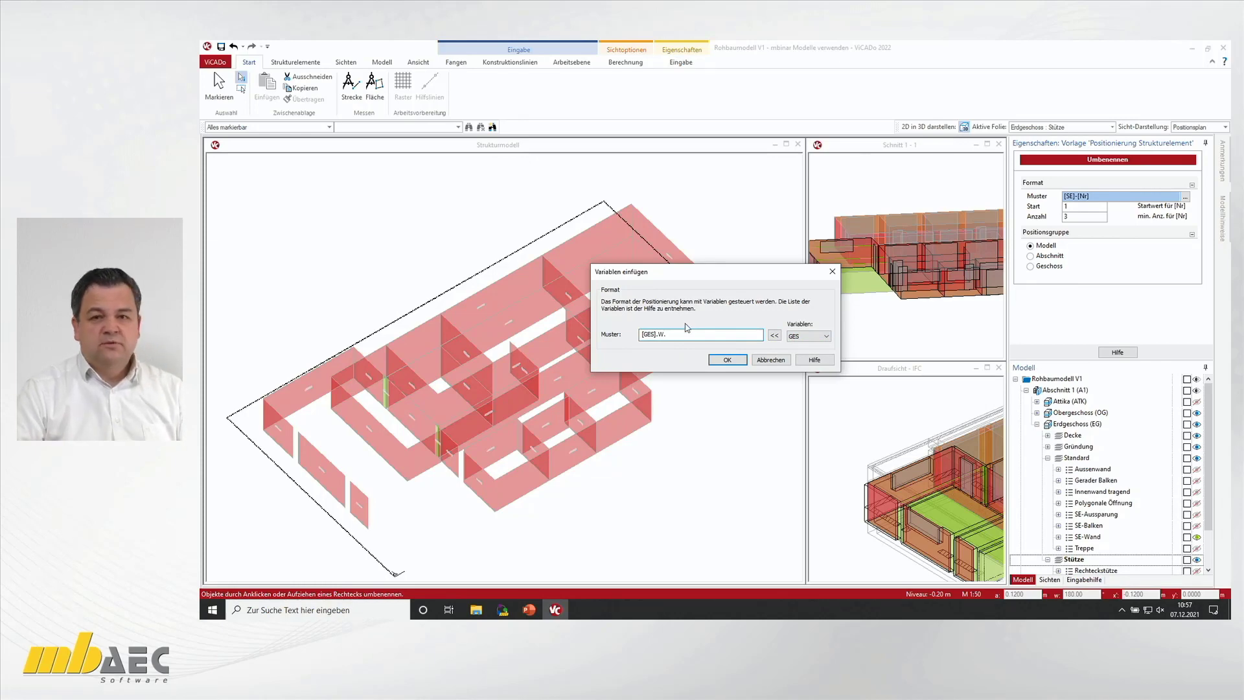
{"action": "left_click", "coordinate": [808, 336]}
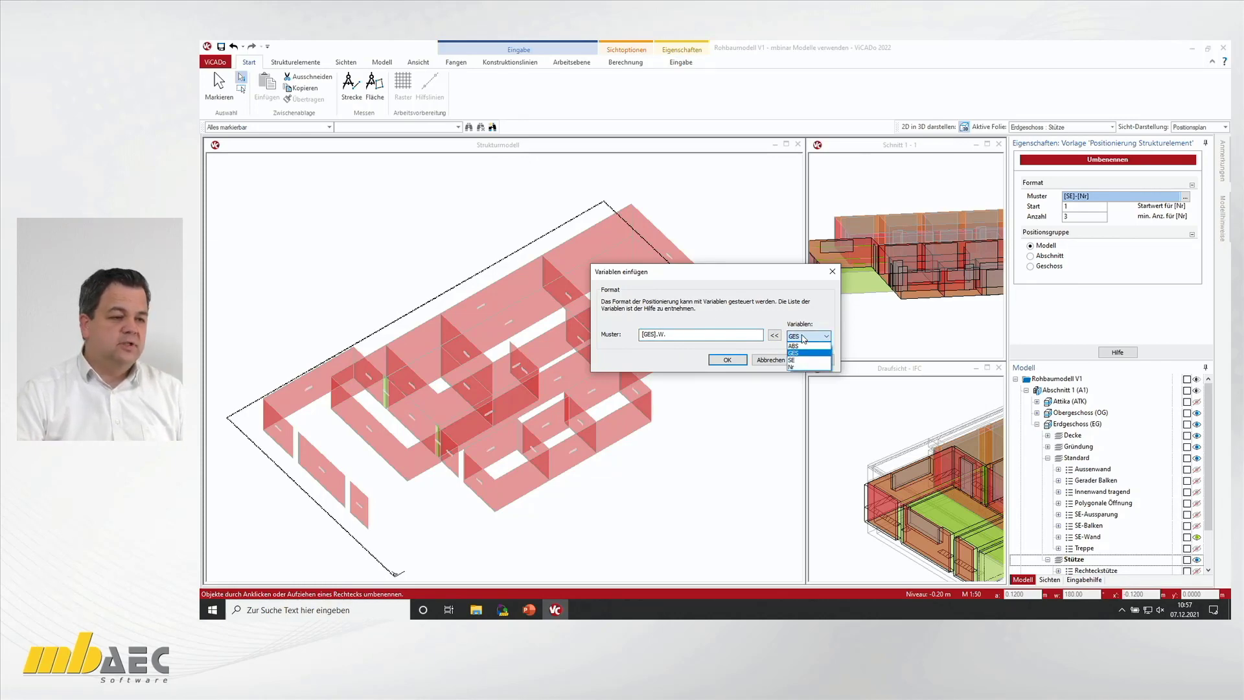
{"action": "left_click", "coordinate": [804, 361]}
{"action": "left_click", "coordinate": [775, 337]}
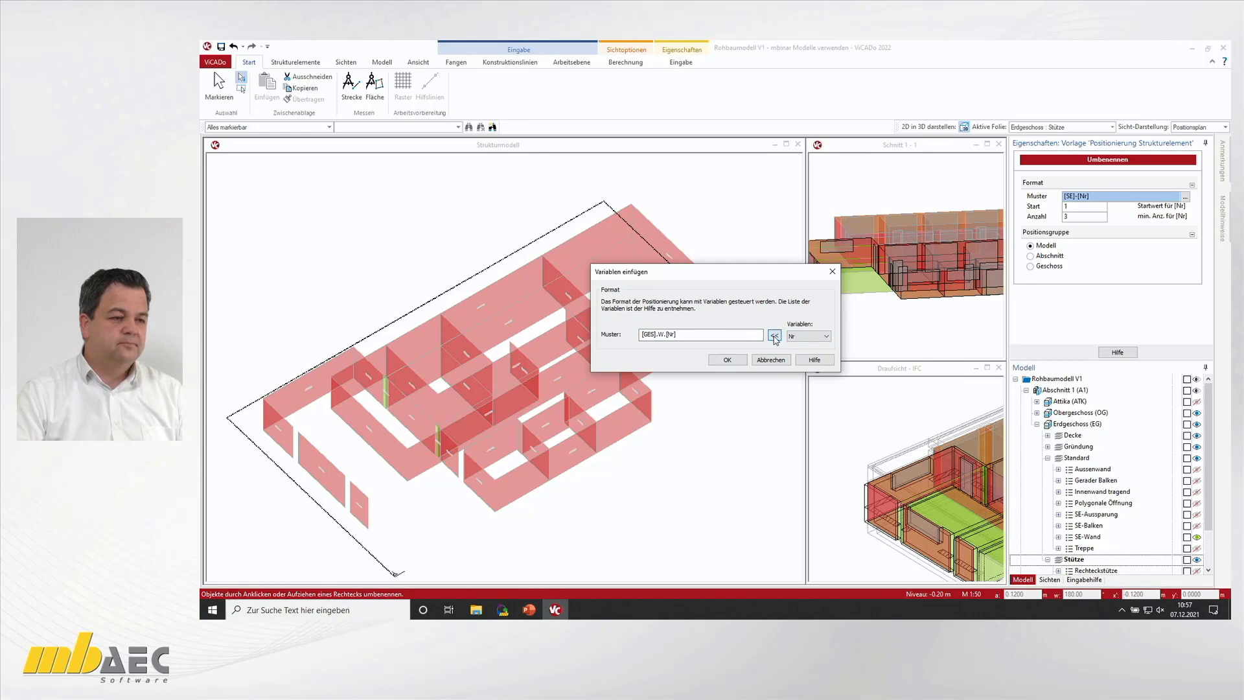
{"action": "left_click", "coordinate": [727, 360]}
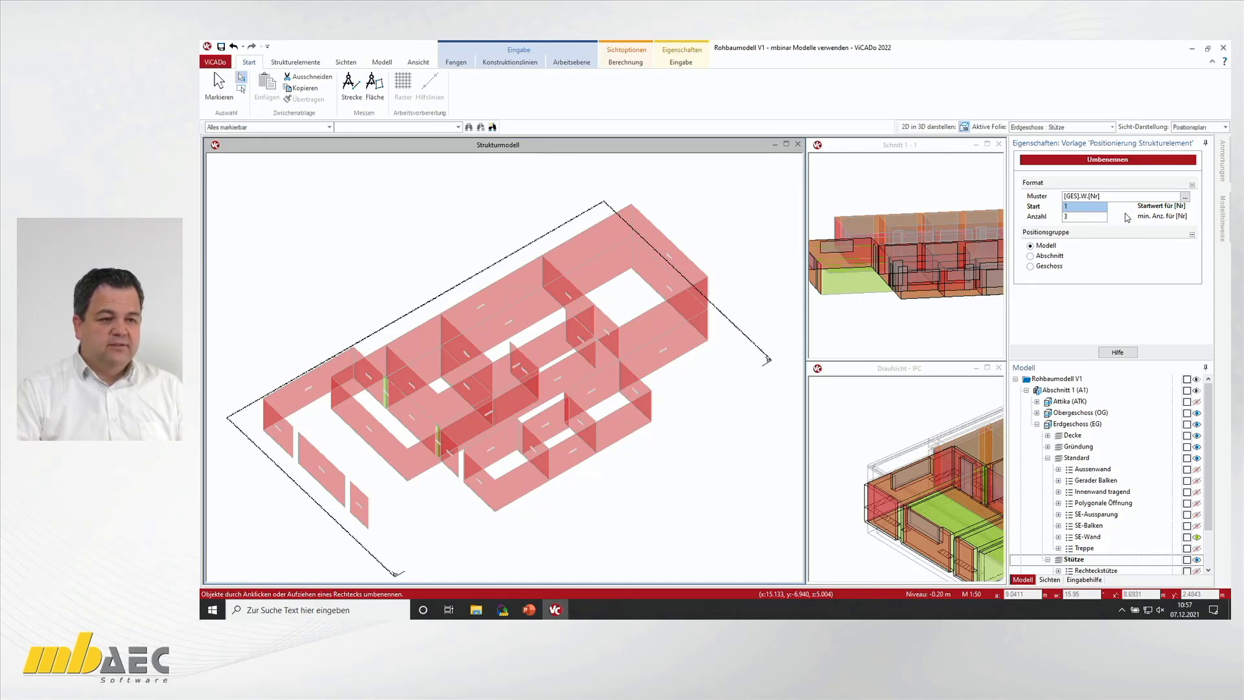
Step: Set the minimum number of digits to 2 and the position group to Geschoss, and rename all displayed walls
{"action": "left_click", "coordinate": [1071, 218]}
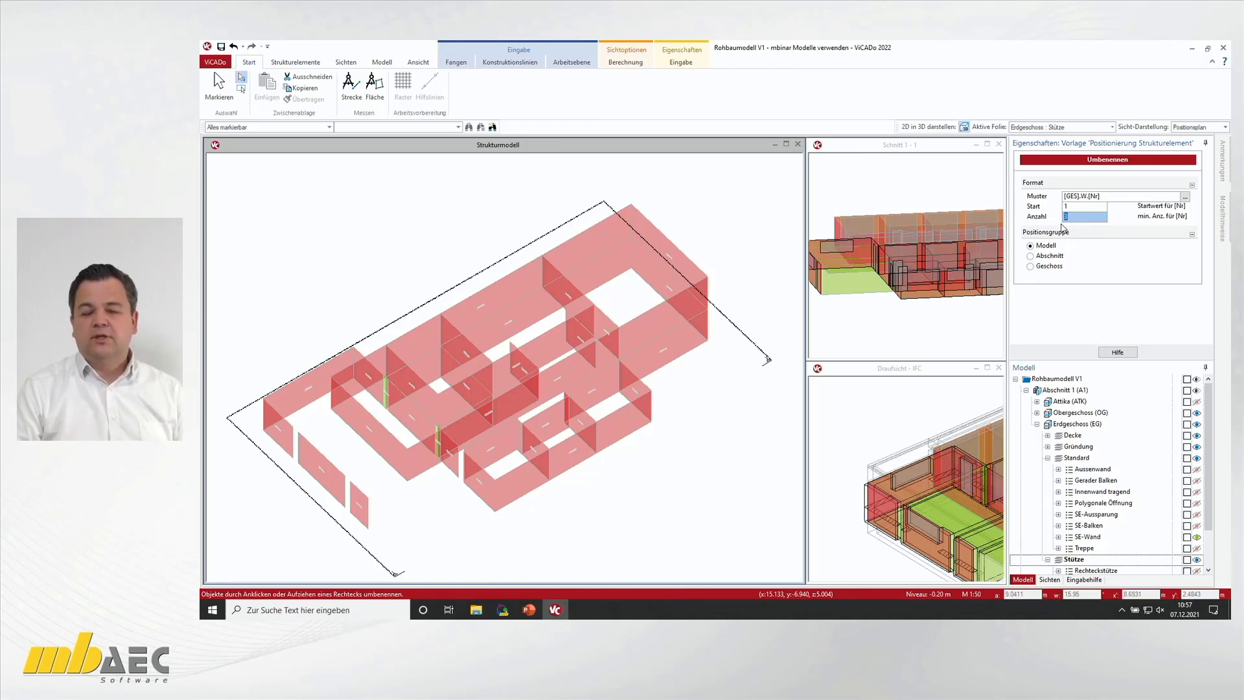
{"action": "key", "text": "Tab"}
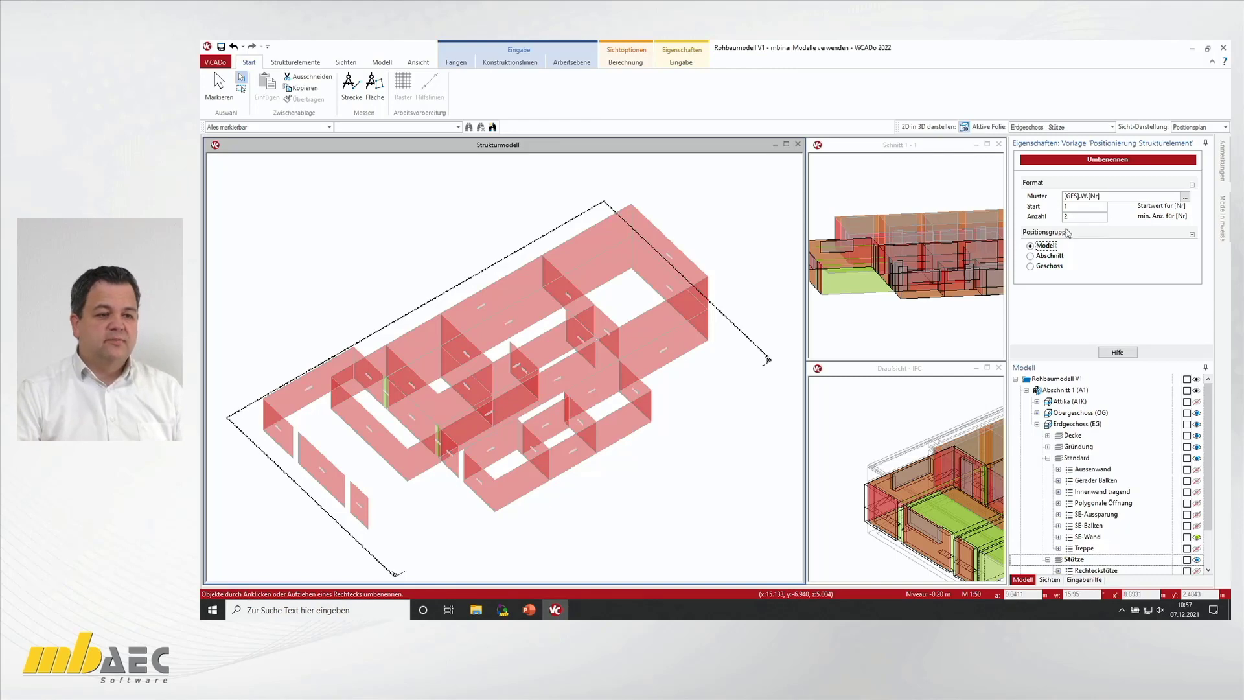
{"action": "left_click", "coordinate": [1048, 267]}
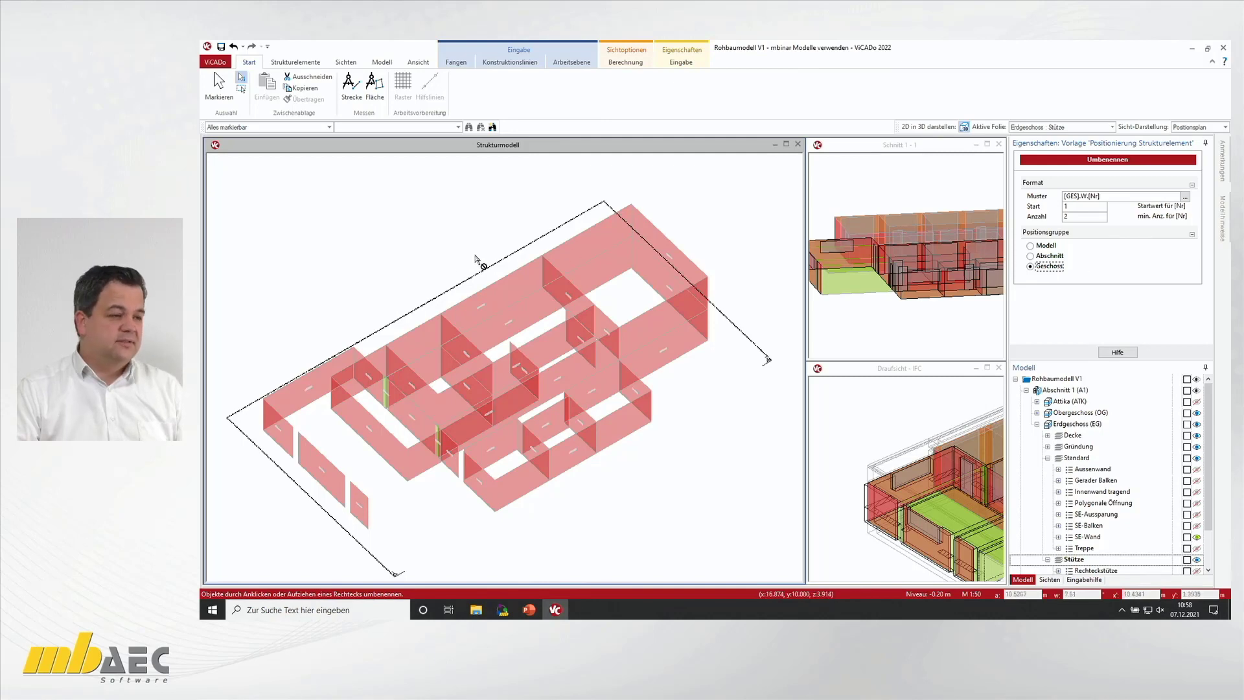
{"action": "left_click_drag", "start_coordinate": [232, 184], "coordinate": [750, 554]}
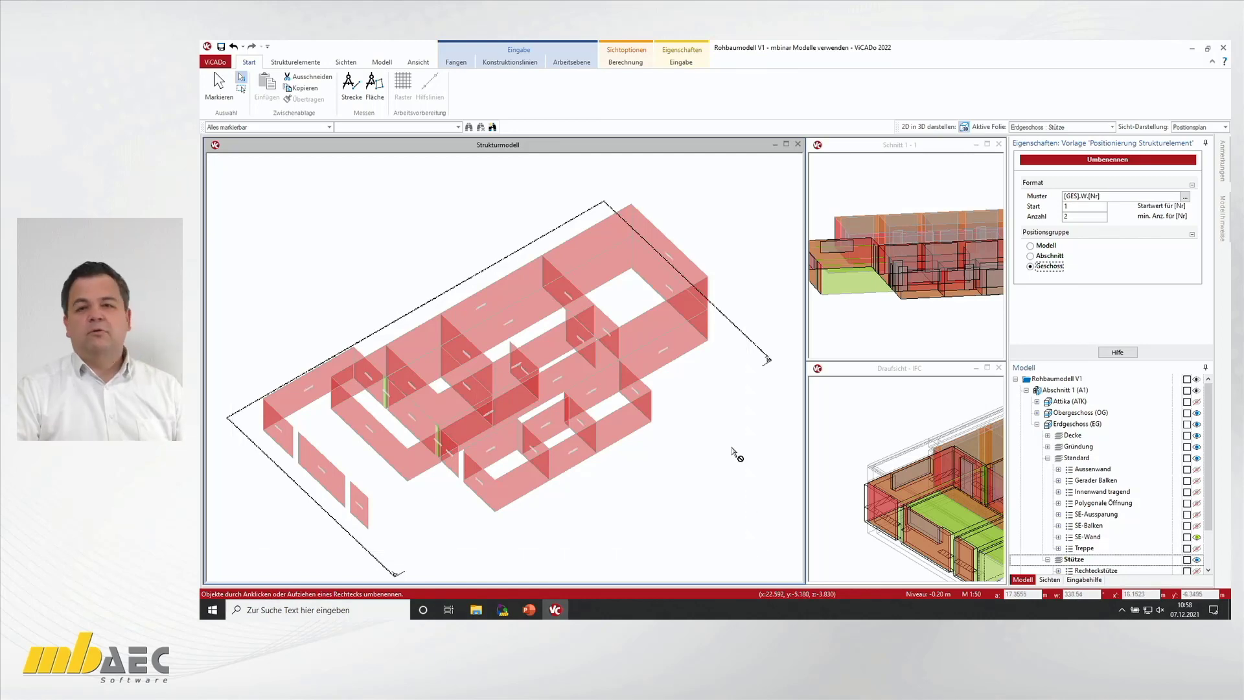
Step: Examine the new position labels on the walls in the 3D model, and end the renaming command
{"action": "scroll", "coordinate": [670, 357], "scroll_direction": "up", "scroll_amount": 5}
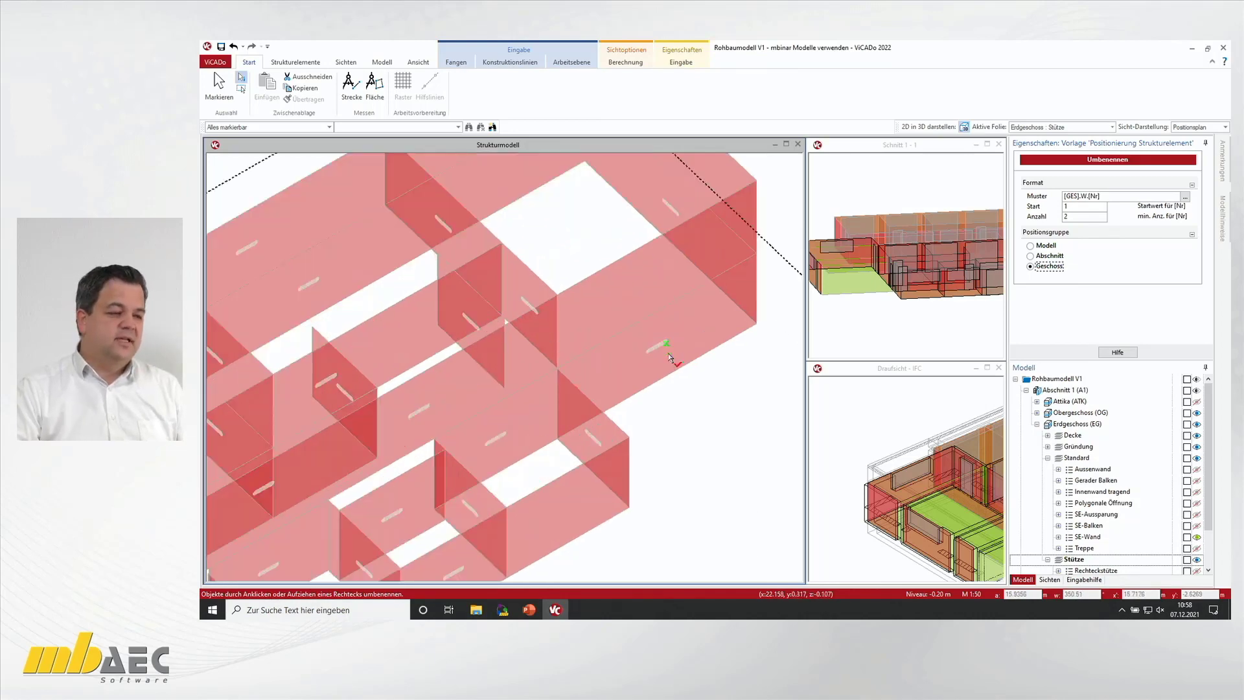
{"action": "scroll", "coordinate": [669, 356], "scroll_direction": "up", "scroll_amount": 5}
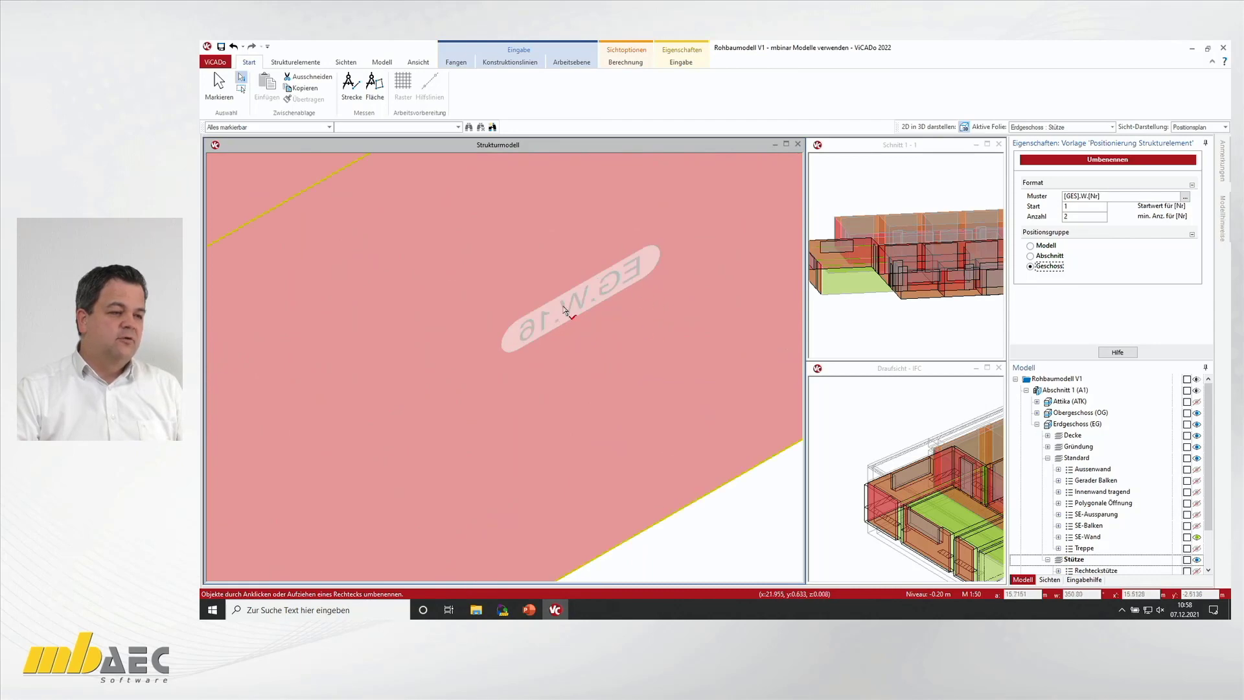
{"action": "scroll", "coordinate": [638, 302], "scroll_direction": "down", "scroll_amount": 6}
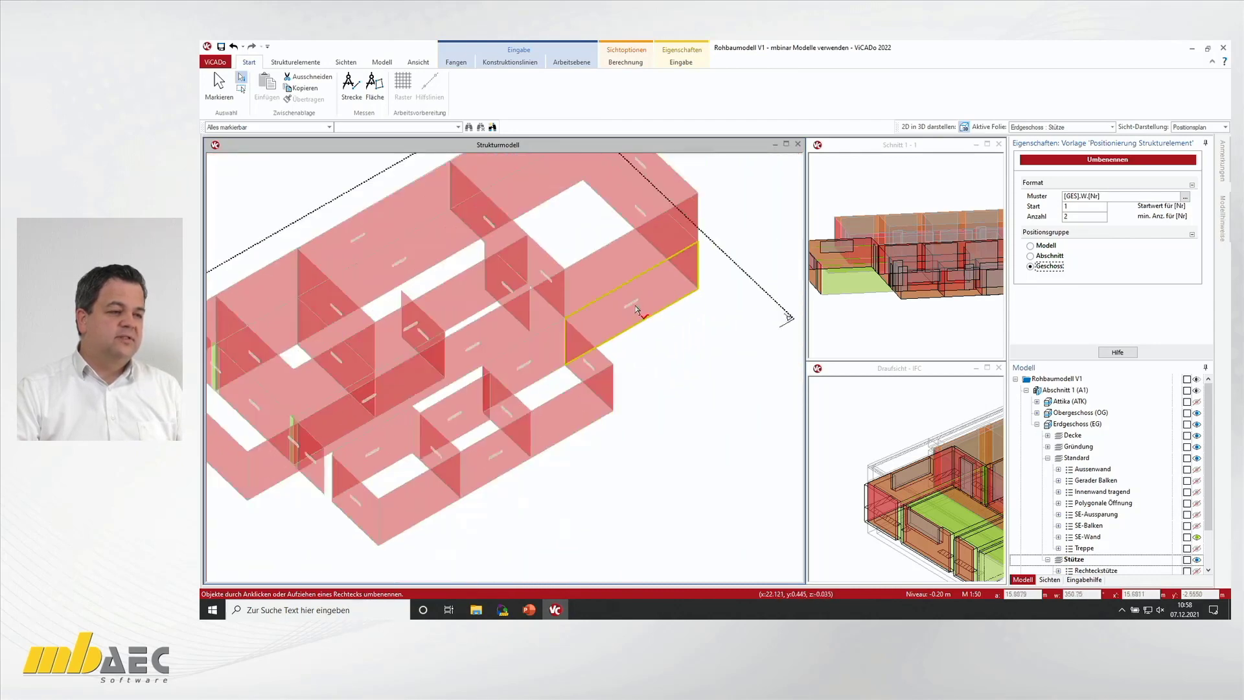
{"action": "scroll", "coordinate": [635, 308], "scroll_direction": "down", "scroll_amount": 5}
{"action": "scroll", "coordinate": [633, 324], "scroll_direction": "up", "scroll_amount": 2}
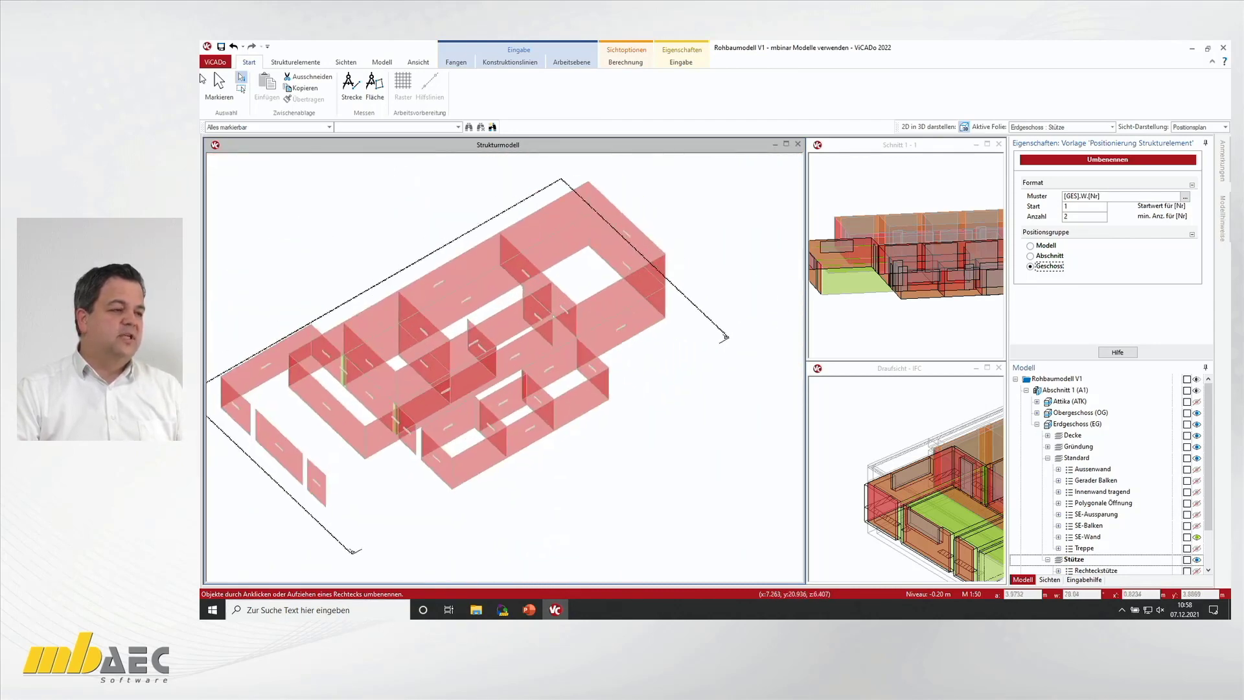
{"action": "scroll", "coordinate": [220, 87], "scroll_direction": "down", "scroll_amount": 2}
{"action": "middle_click_drag", "start_coordinate": [336, 203], "coordinate": [405, 211]}
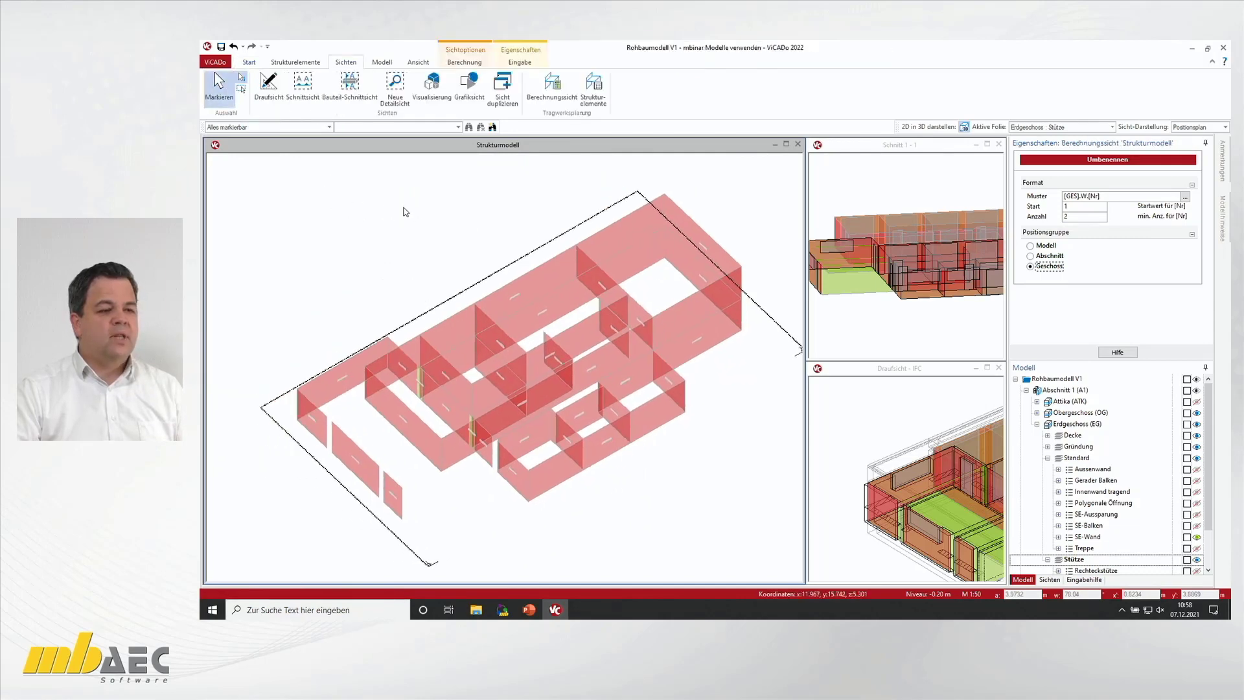
{"action": "key", "text": "Escape"}
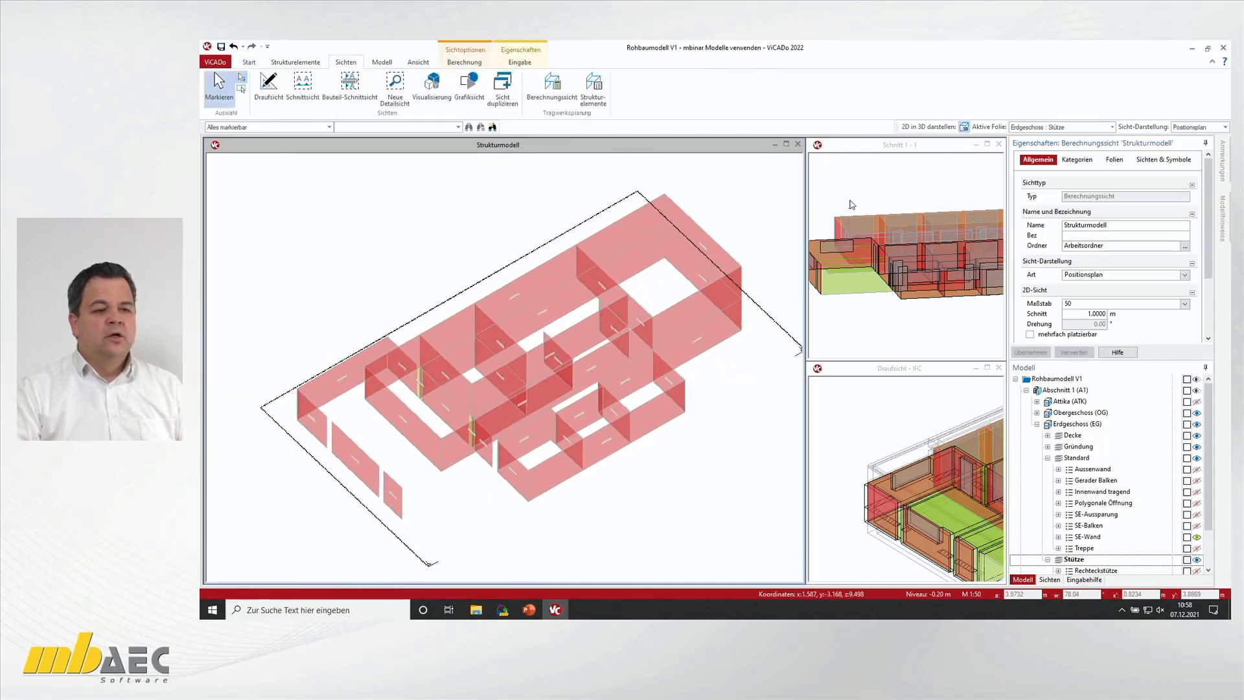
Step: Switch the displayed category of the Strukturmodell view from SE-Wand to SE-Decke
{"action": "left_click", "coordinate": [1076, 161]}
{"action": "scroll", "coordinate": [1069, 272], "scroll_direction": "down", "scroll_amount": 6}
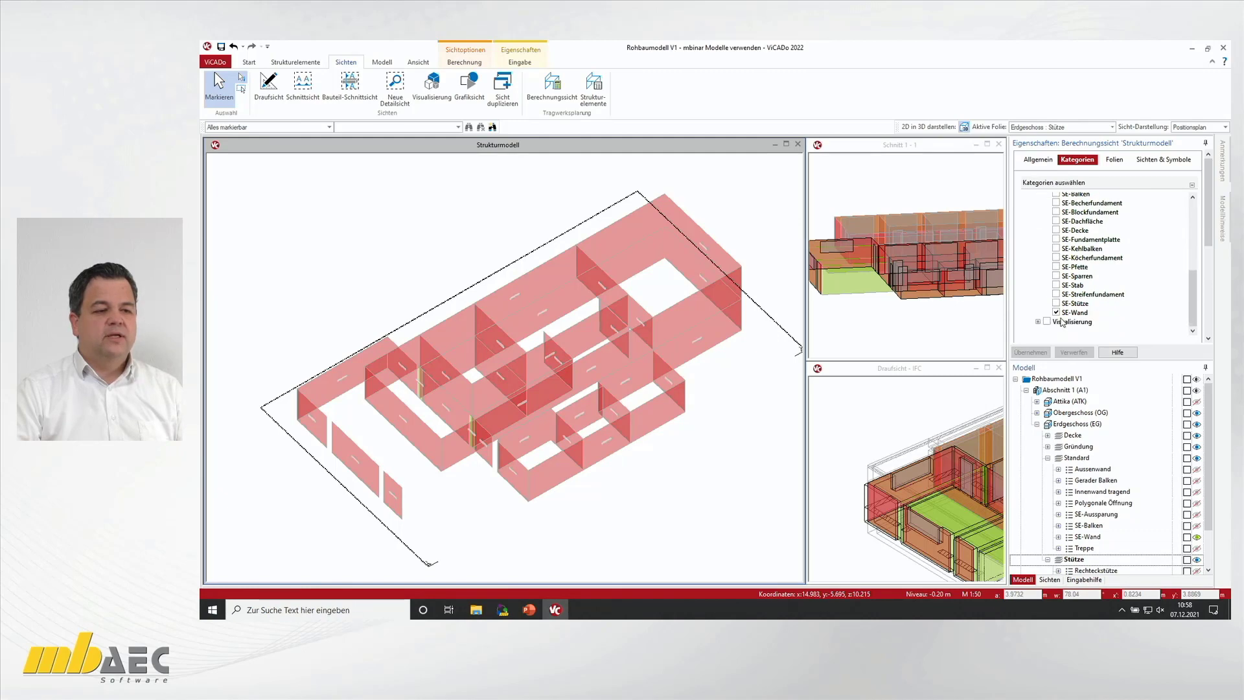
{"action": "left_click", "coordinate": [1057, 313]}
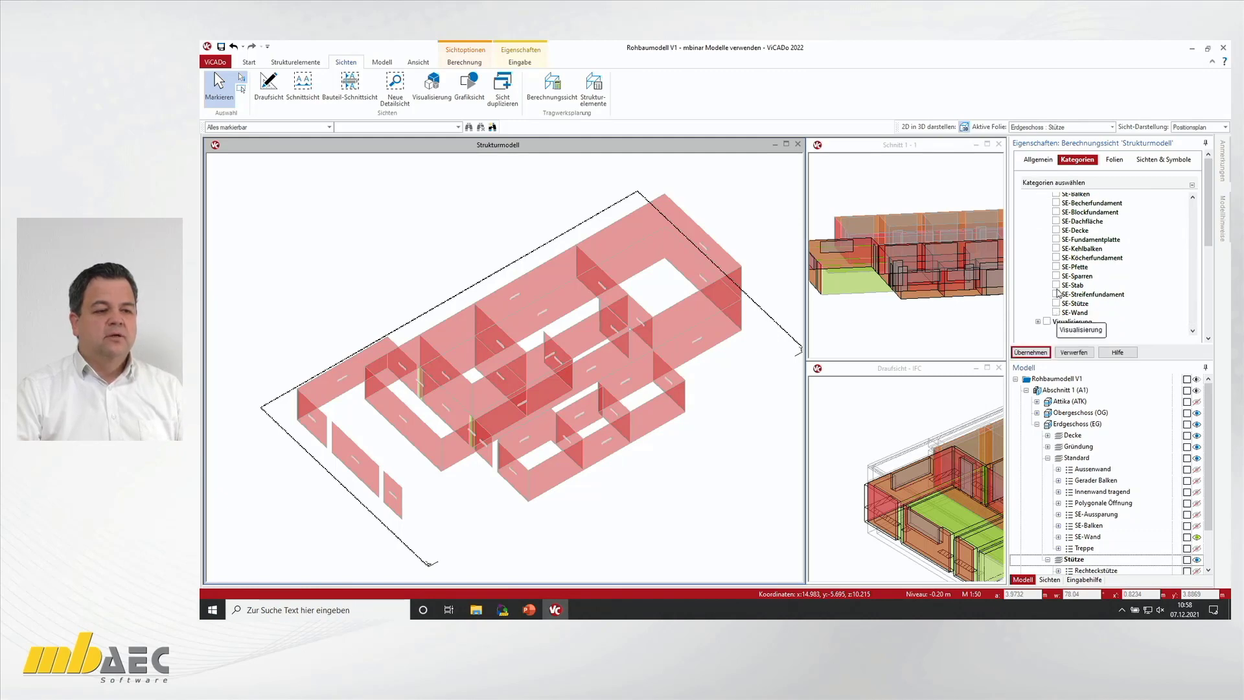
{"action": "left_click", "coordinate": [1056, 231]}
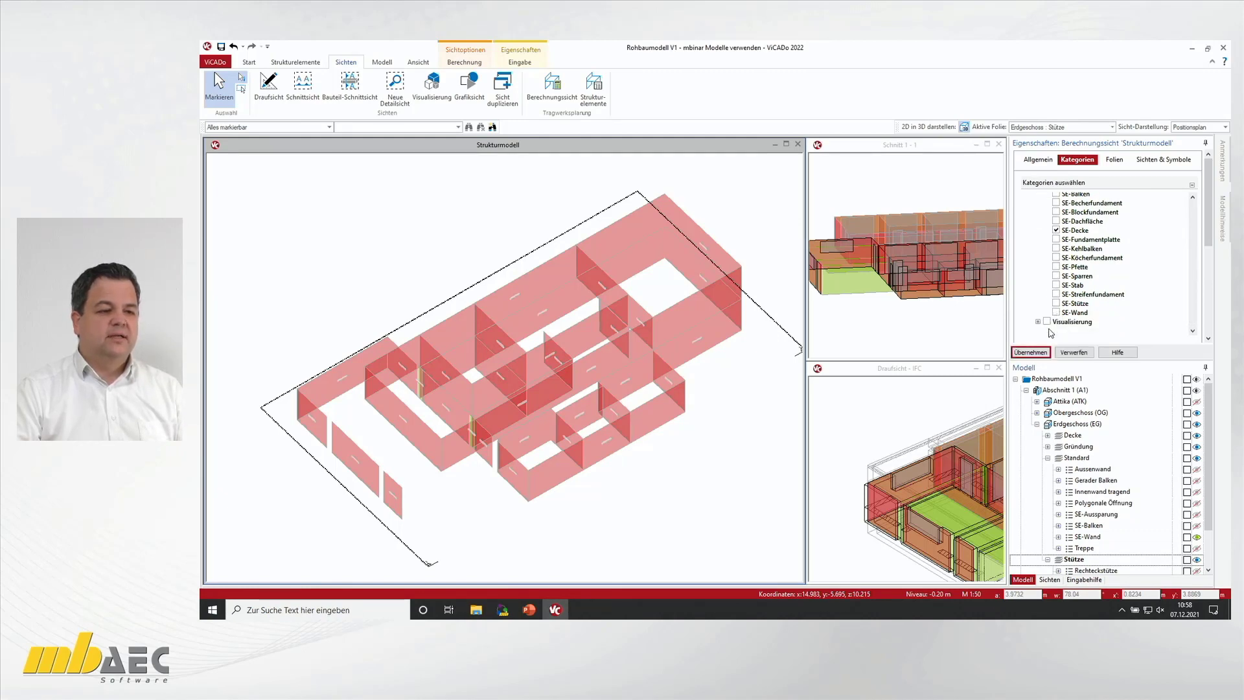
{"action": "left_click", "coordinate": [1040, 353]}
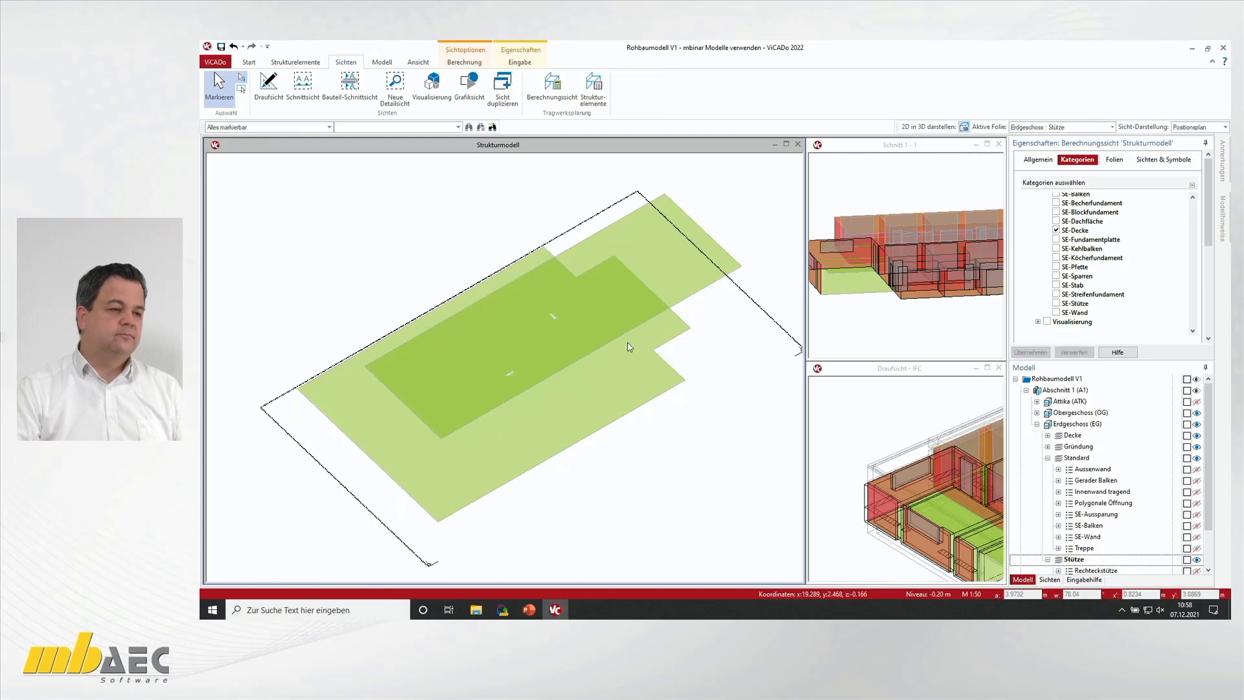
Step: Identify the two floor slabs by their position names and rename the Obergeschoss slab D-001 as OG
{"action": "left_click", "coordinate": [656, 264]}
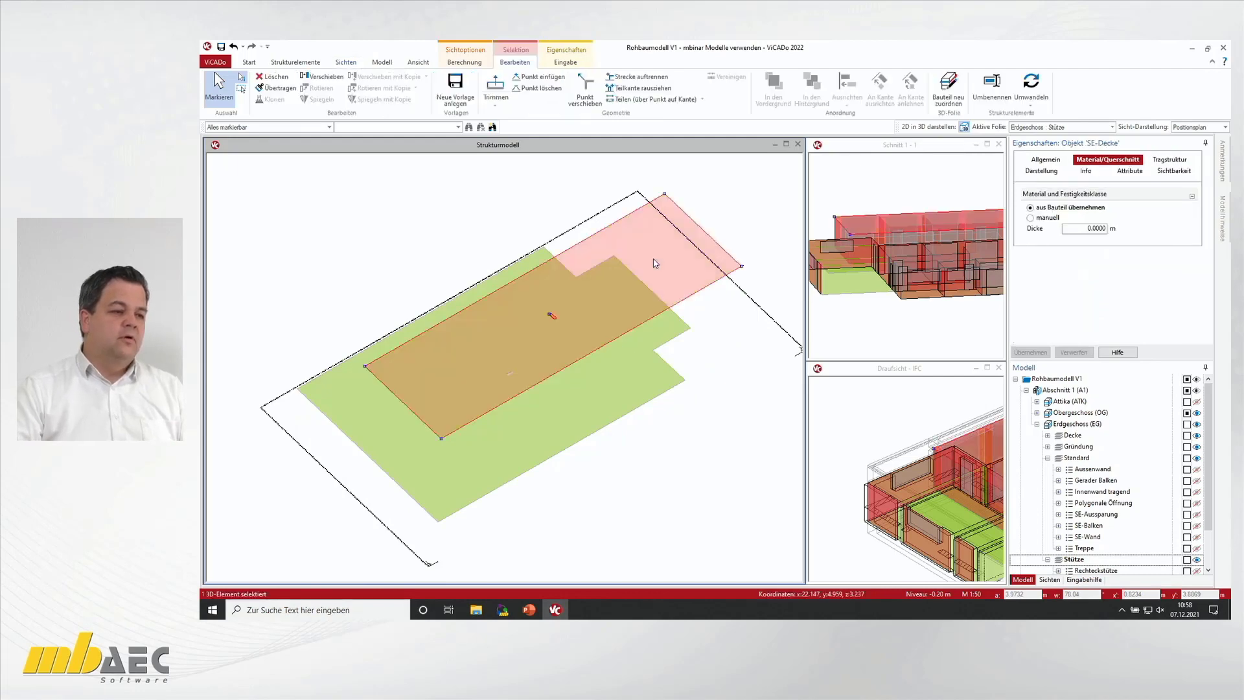
{"action": "left_click", "coordinate": [1046, 160]}
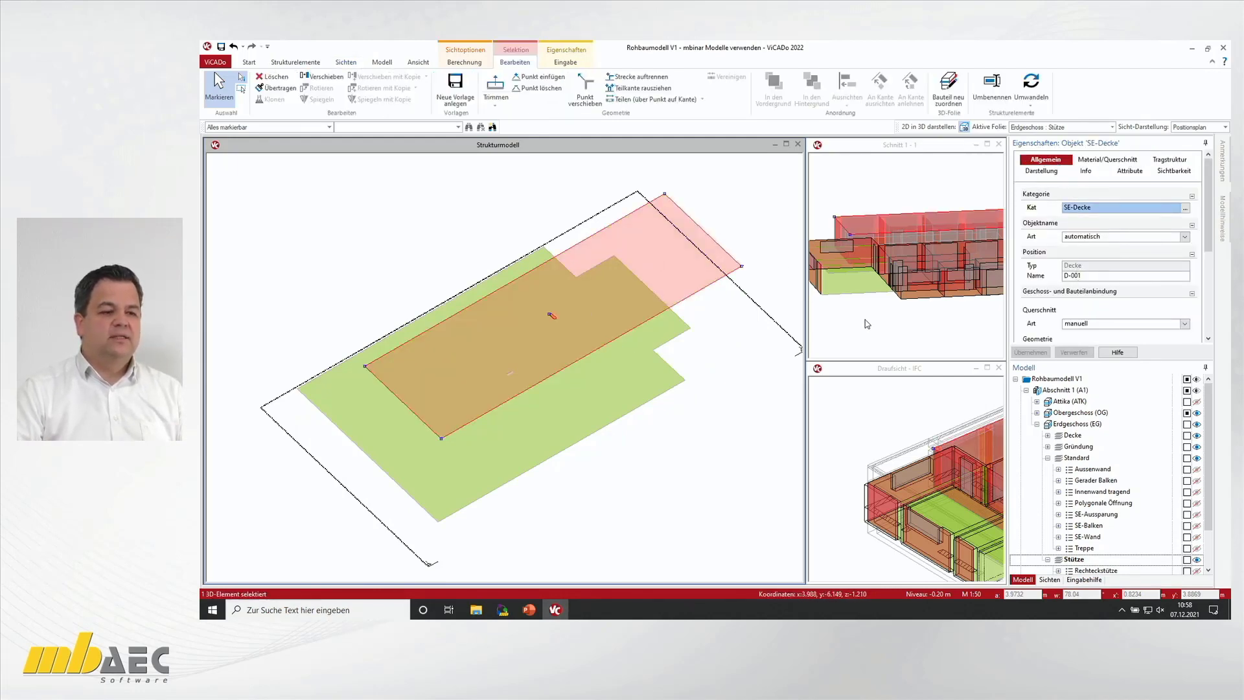
{"action": "left_click", "coordinate": [650, 376]}
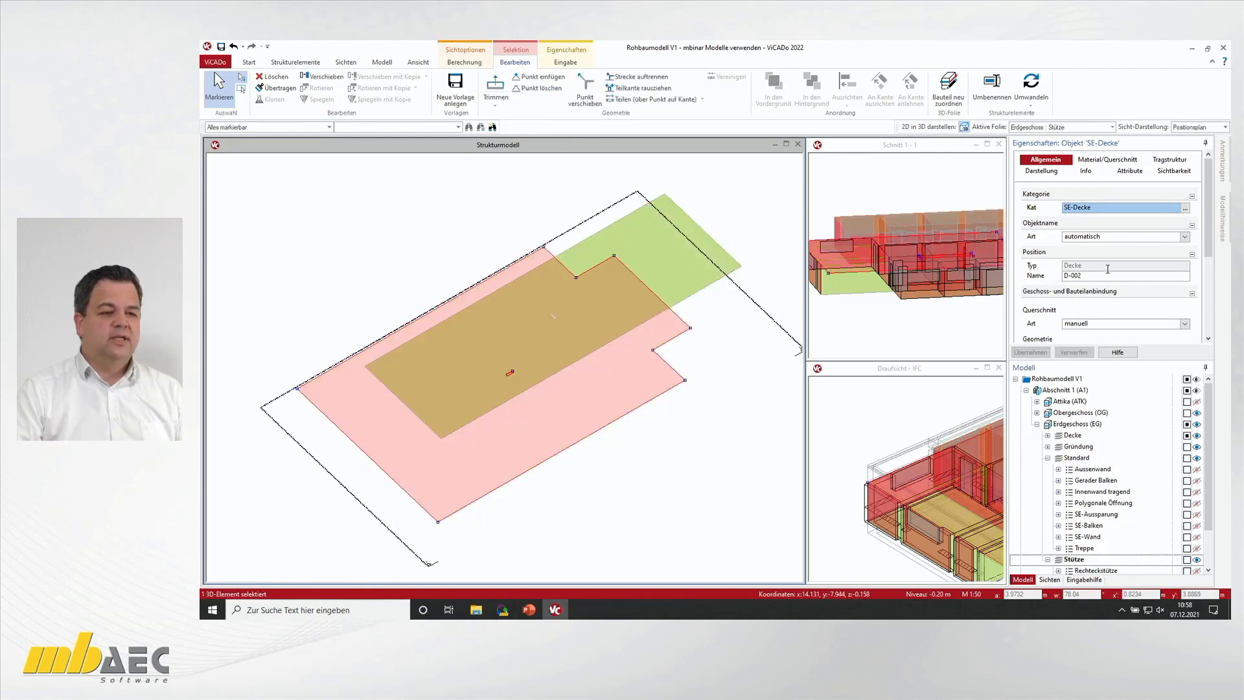
{"action": "left_click", "coordinate": [690, 268]}
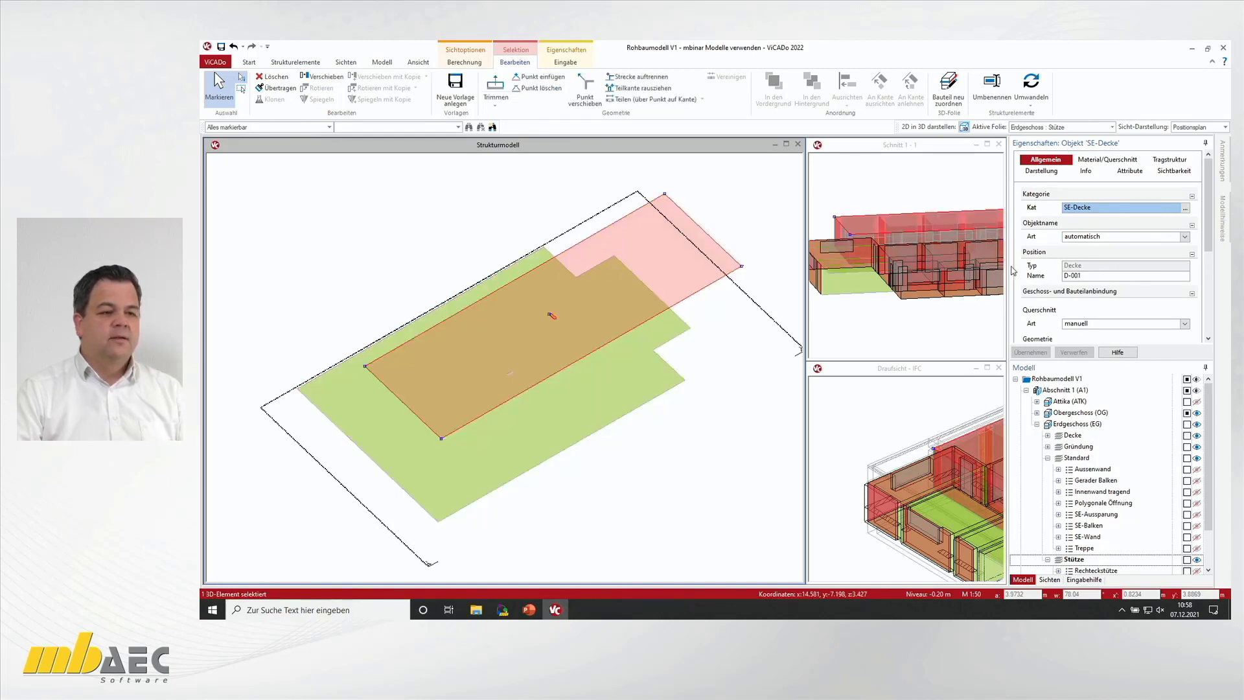
{"action": "left_click", "coordinate": [1089, 276]}
{"action": "type", "text": "OG"}
{"action": "key", "text": "Tab"}
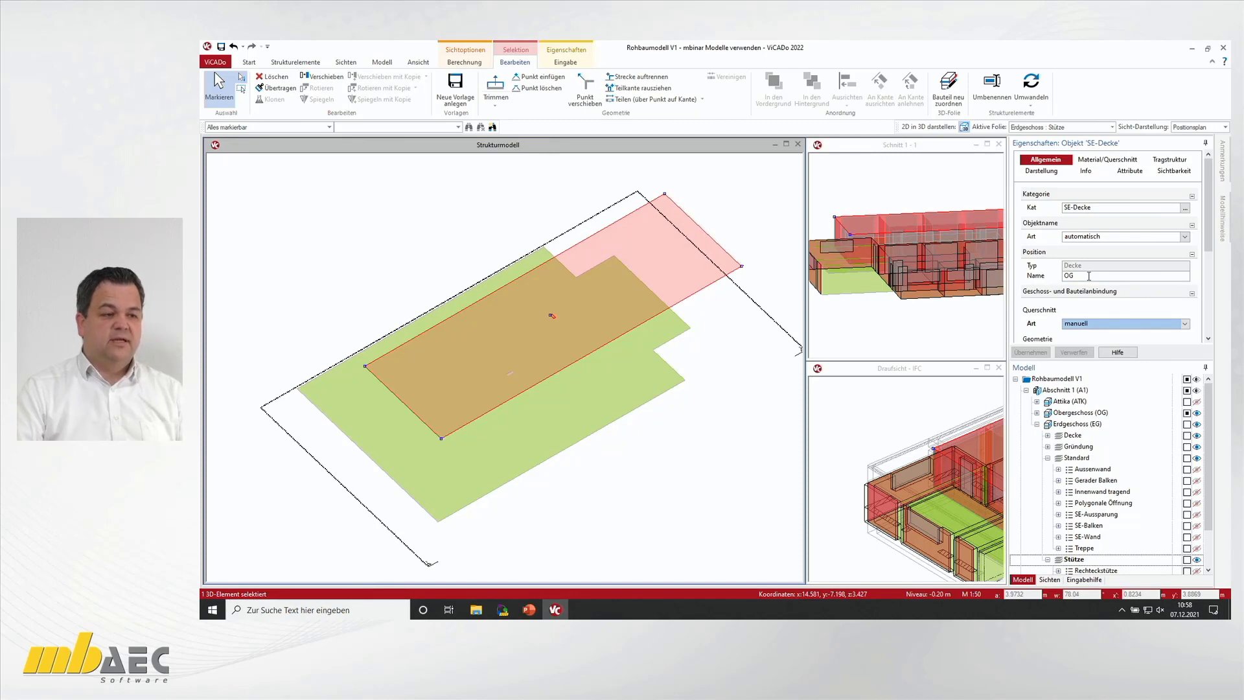
Step: Rename the Erdgeschoss floor slab D-002 as EG and clear the selection
{"action": "left_click", "coordinate": [633, 371]}
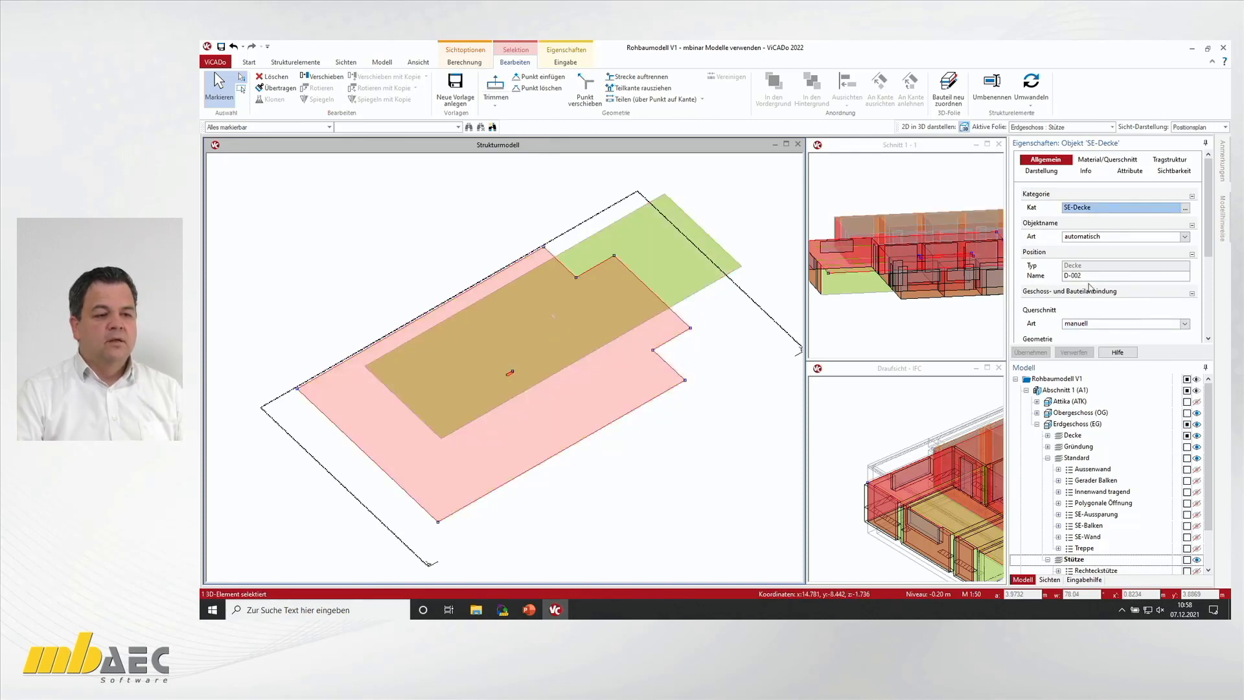
{"action": "left_click", "coordinate": [1091, 277]}
{"action": "type", "text": "EG"}
{"action": "key", "text": "Tab"}
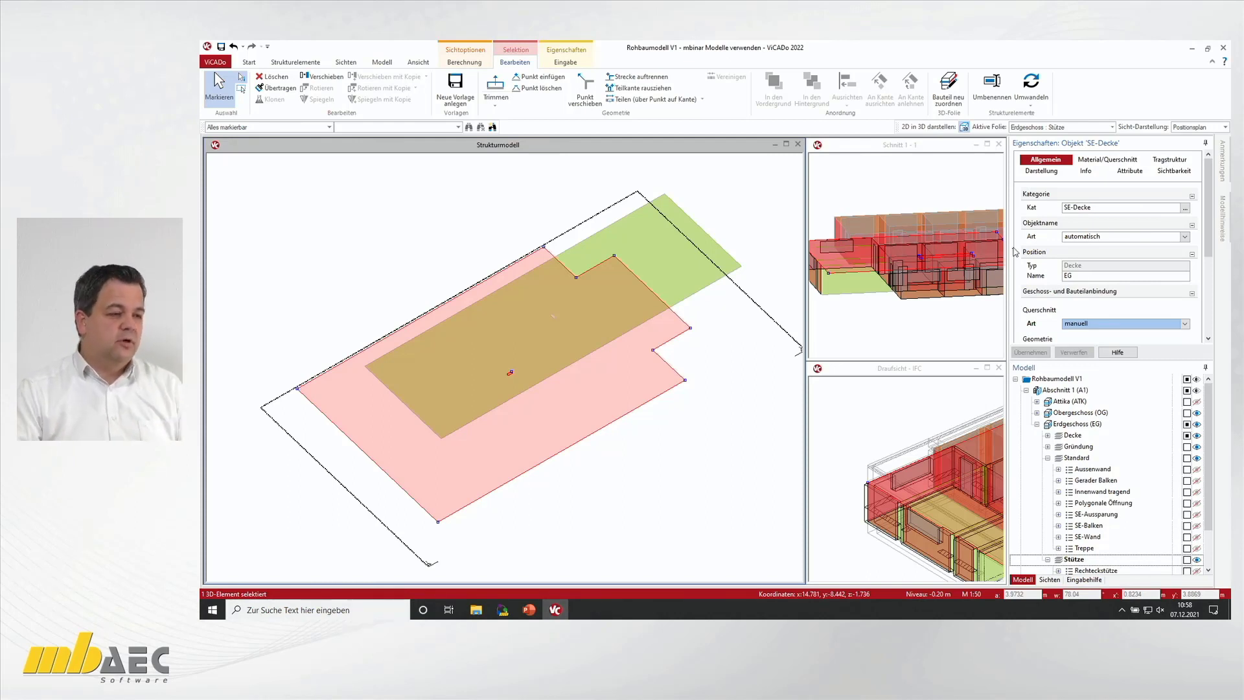
{"action": "left_click", "coordinate": [465, 232]}
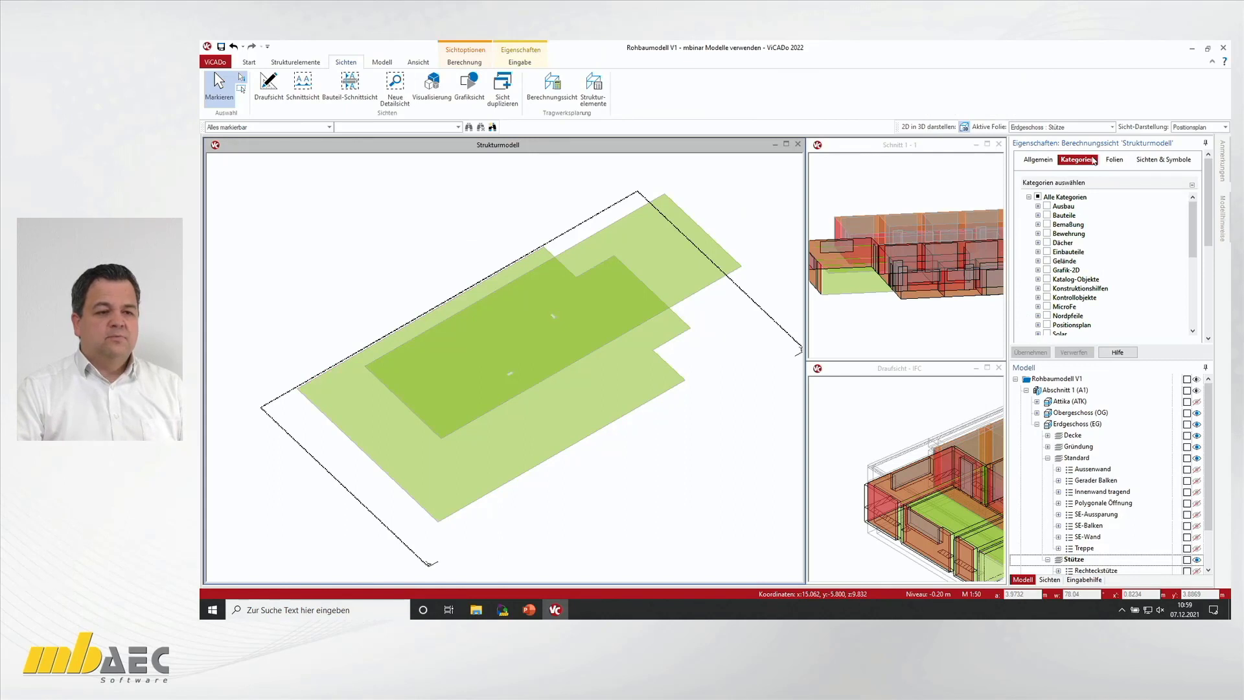
Step: Switch the displayed category of the Strukturmodell view from SE-Decke to SE-Balken
{"action": "scroll", "coordinate": [1049, 237], "scroll_direction": "down", "scroll_amount": 5}
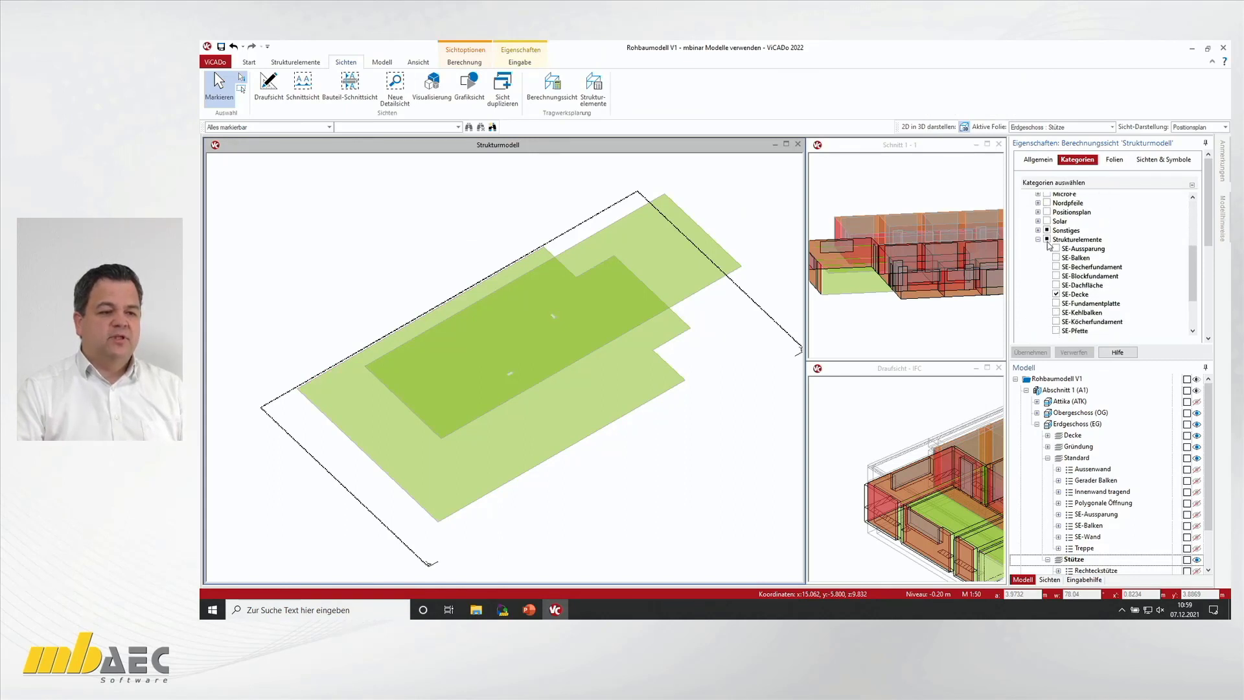
{"action": "left_click", "coordinate": [1057, 251]}
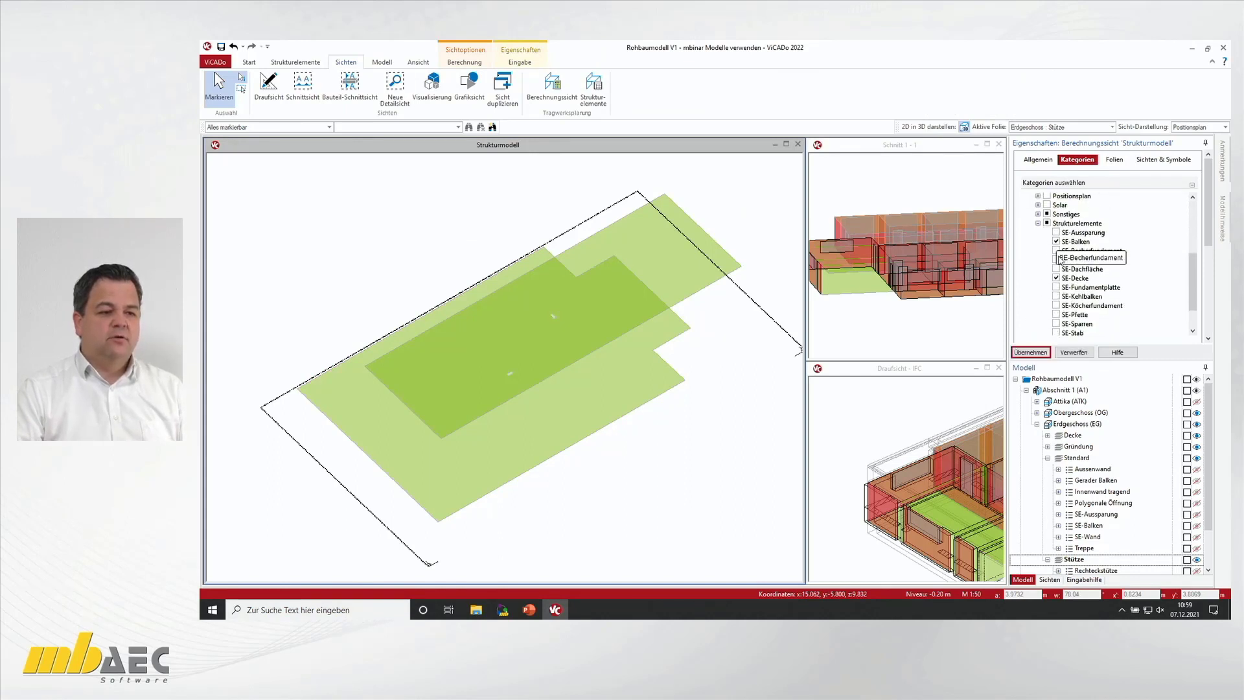
{"action": "left_click", "coordinate": [1030, 353]}
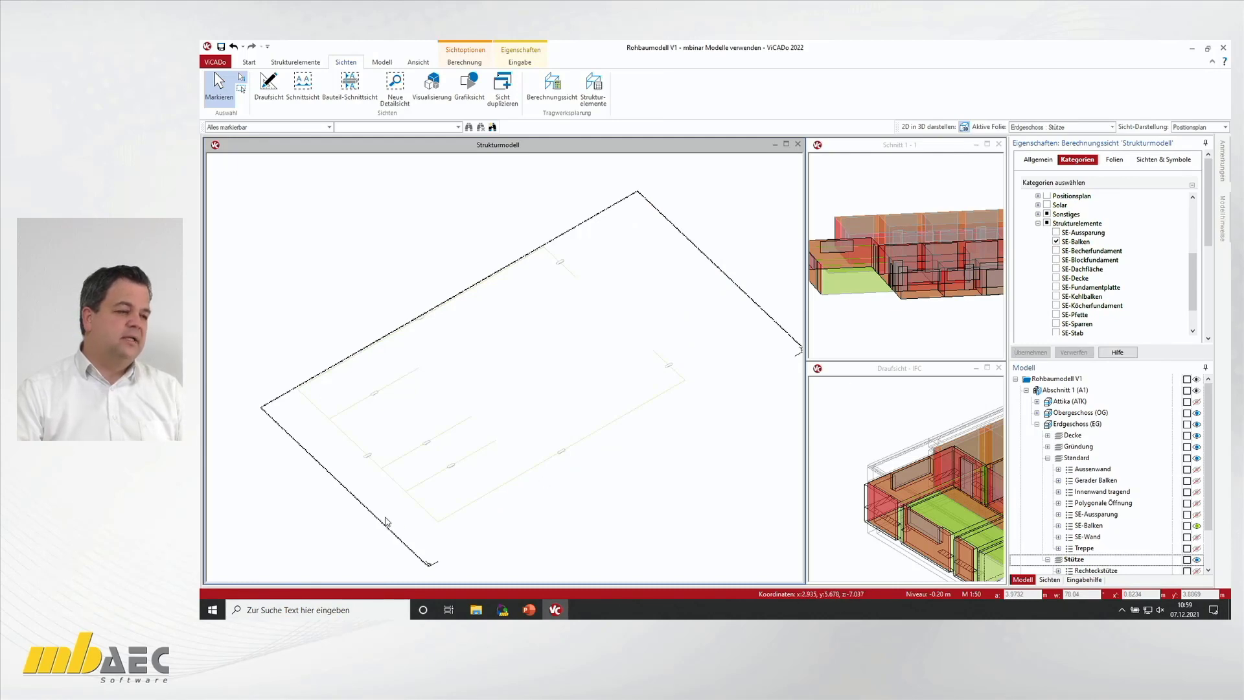
{"action": "mouse_move", "coordinate": [376, 517]}
{"action": "middle_mouse_down"}
{"action": "mouse_move", "coordinate": [370, 499]}
{"action": "mouse_move", "coordinate": [418, 457]}
{"action": "middle_mouse_up"}
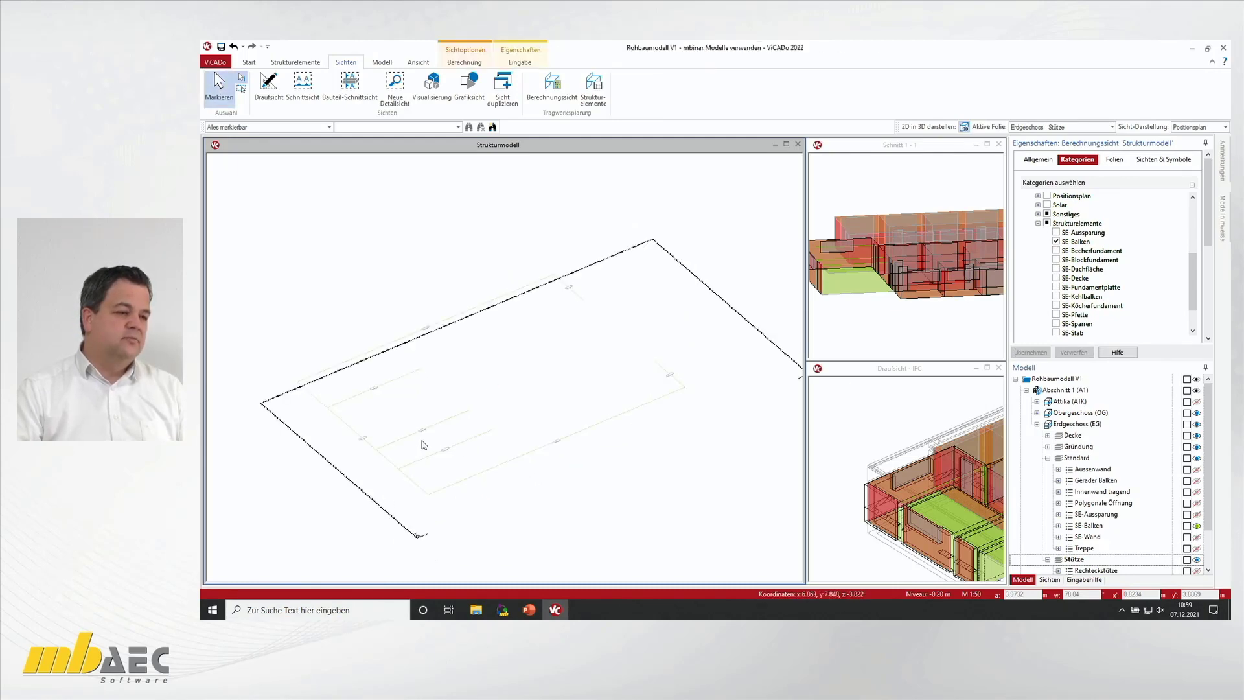
Step: Start the renaming command for the beams and set its naming pattern to UZ.[Nr]
{"action": "left_click", "coordinate": [390, 384]}
{"action": "scroll", "coordinate": [345, 433], "scroll_direction": "up", "scroll_amount": 3}
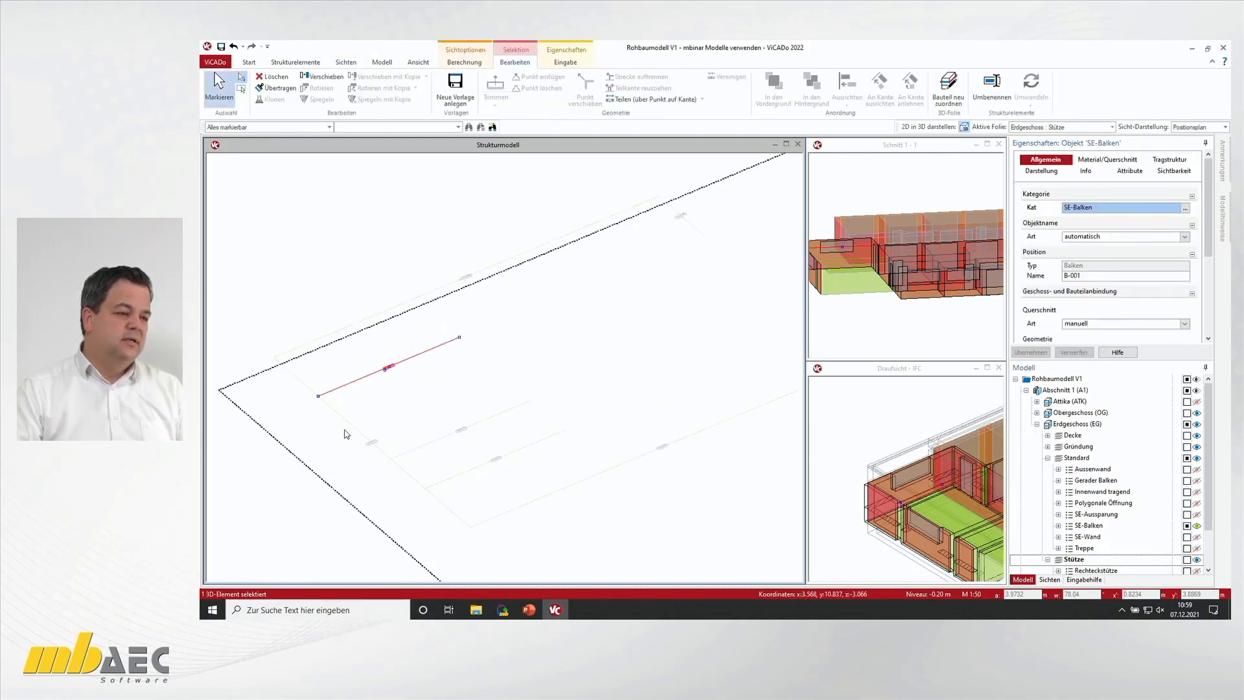
{"action": "scroll", "coordinate": [467, 294], "scroll_direction": "up", "scroll_amount": 2}
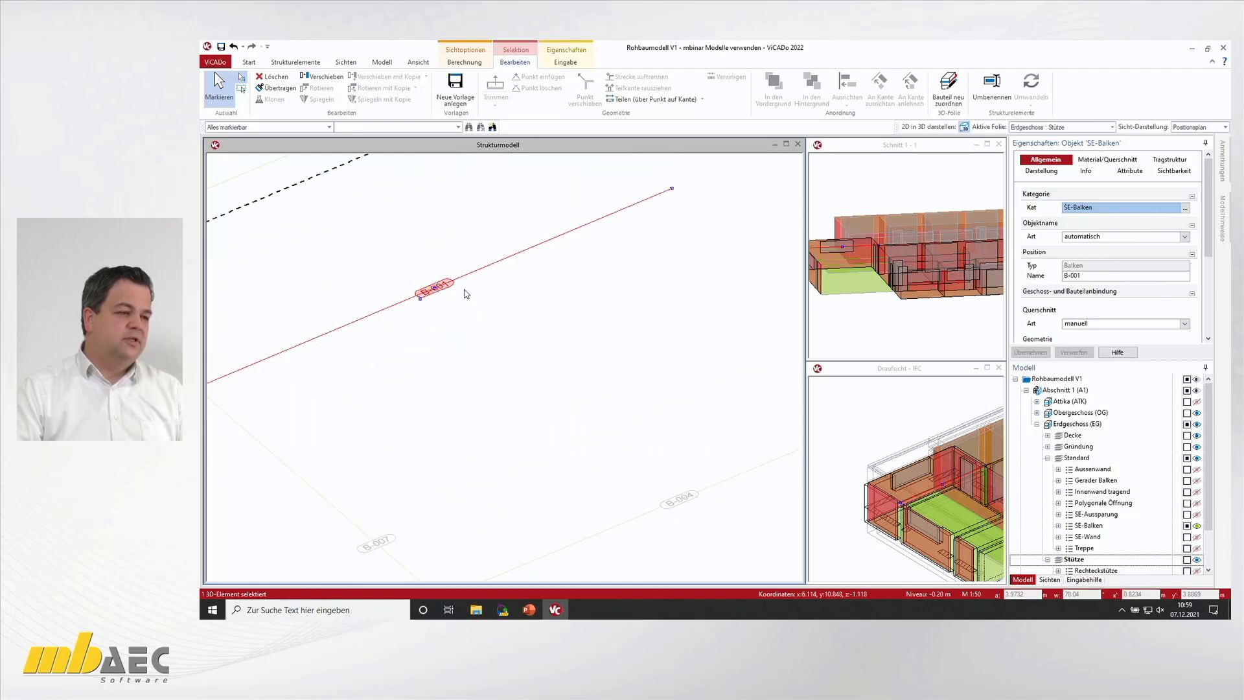
{"action": "left_click", "coordinate": [991, 87]}
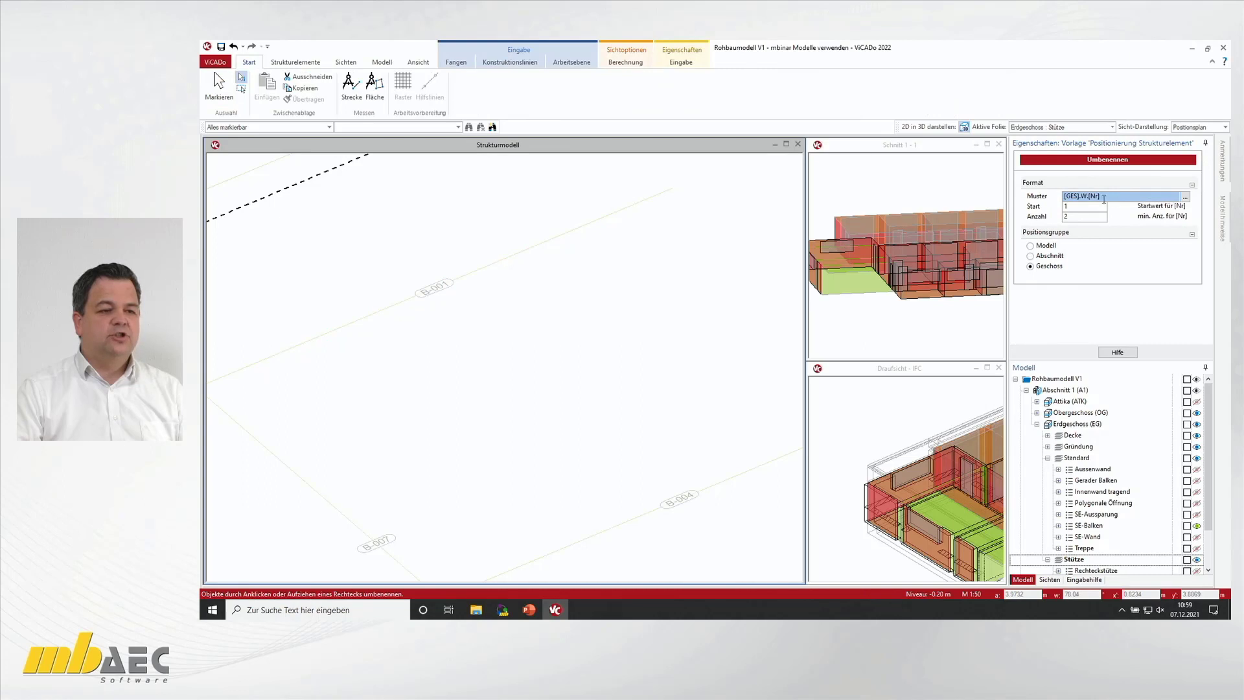
{"action": "left_click", "coordinate": [1185, 197]}
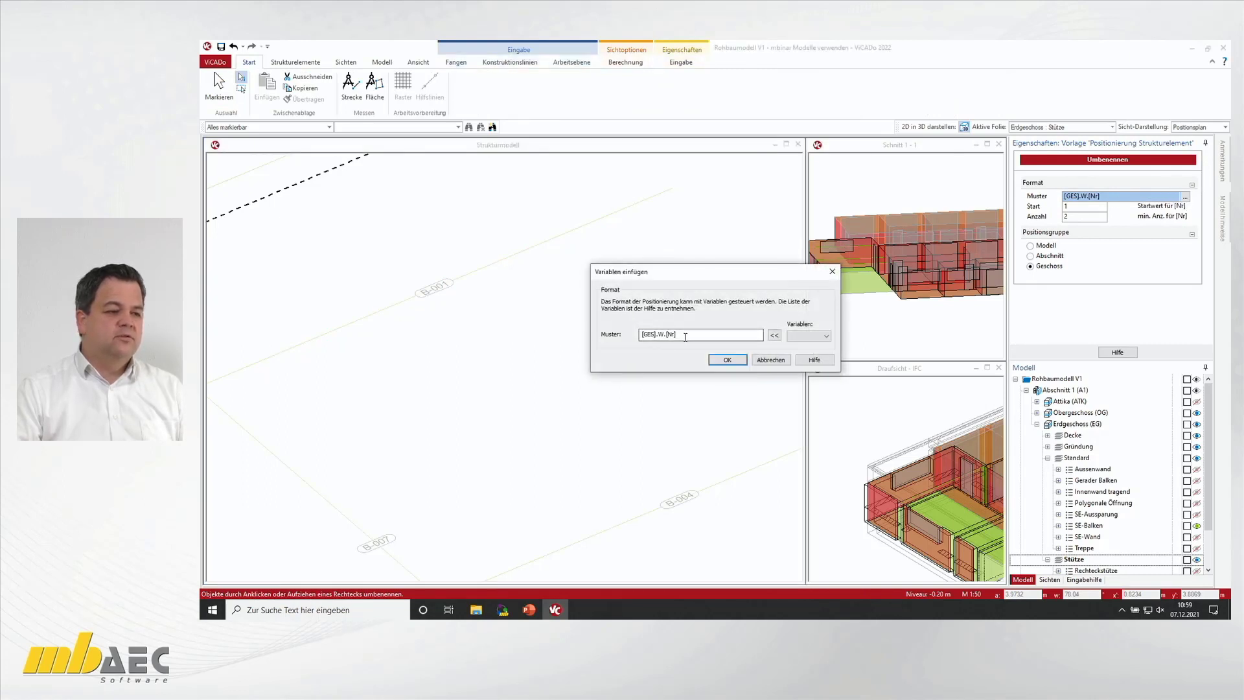
{"action": "left_click", "coordinate": [682, 334]}
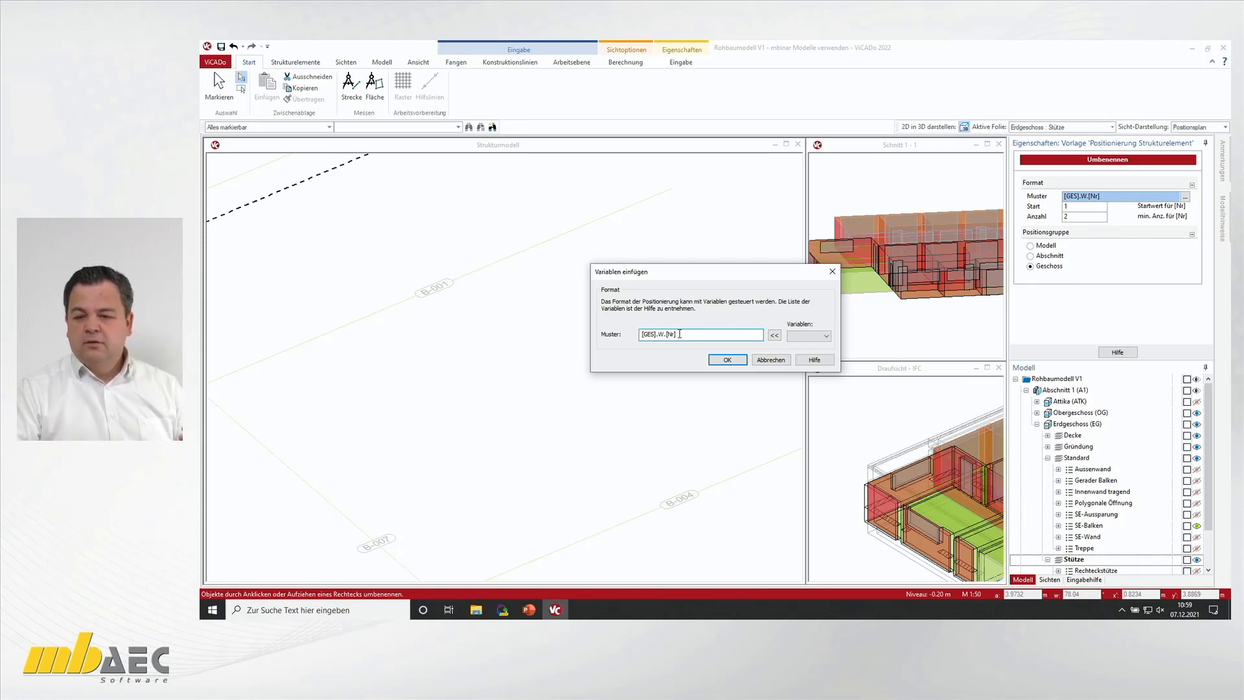
{"action": "left_click_drag", "start_coordinate": [680, 333], "coordinate": [640, 334]}
{"action": "type", "text": "UZ."}
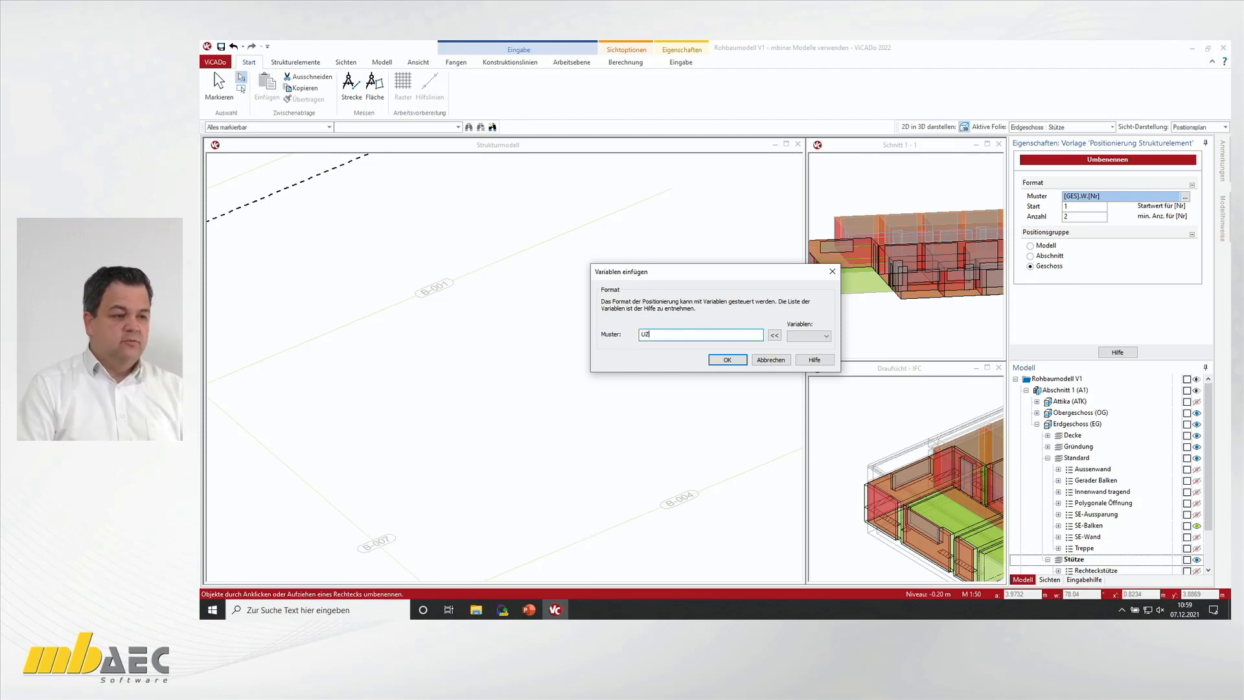
{"action": "left_click", "coordinate": [807, 336]}
{"action": "left_click", "coordinate": [797, 366]}
{"action": "left_click", "coordinate": [774, 335]}
{"action": "left_click", "coordinate": [727, 360]}
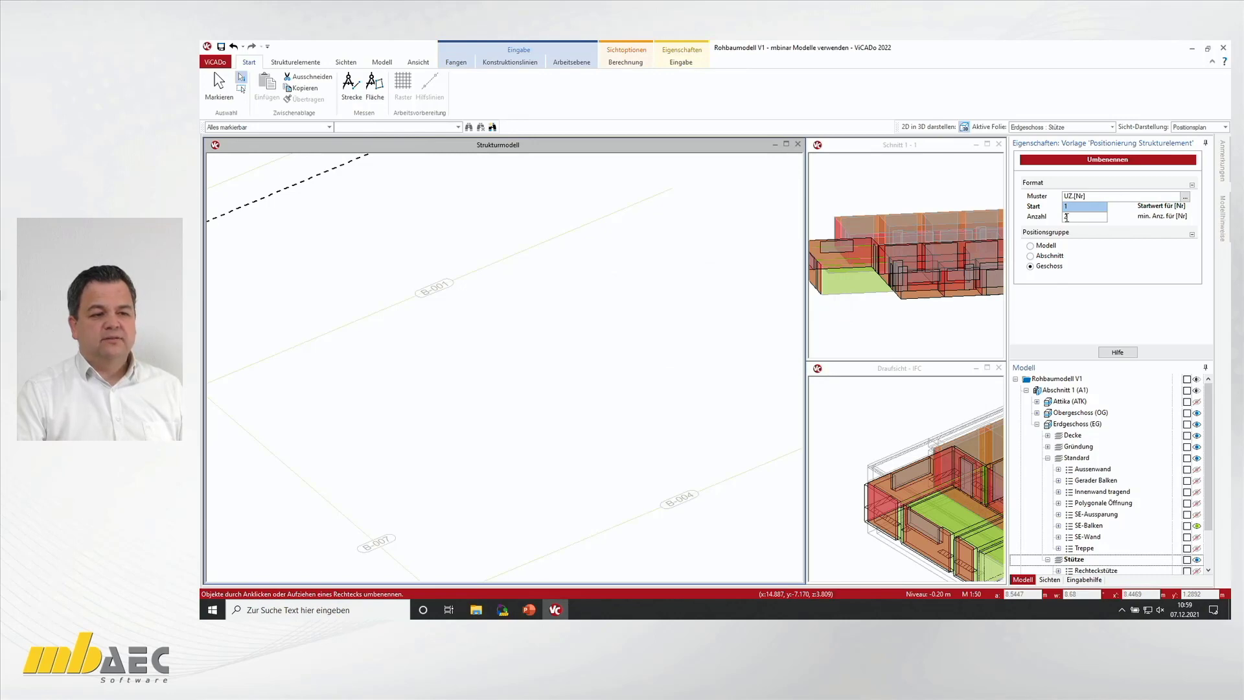
Step: Rename the three interior beams, starting with B-001, using the UZ.[Nr] pattern
{"action": "scroll", "coordinate": [819, 314], "scroll_direction": "down", "scroll_amount": 2}
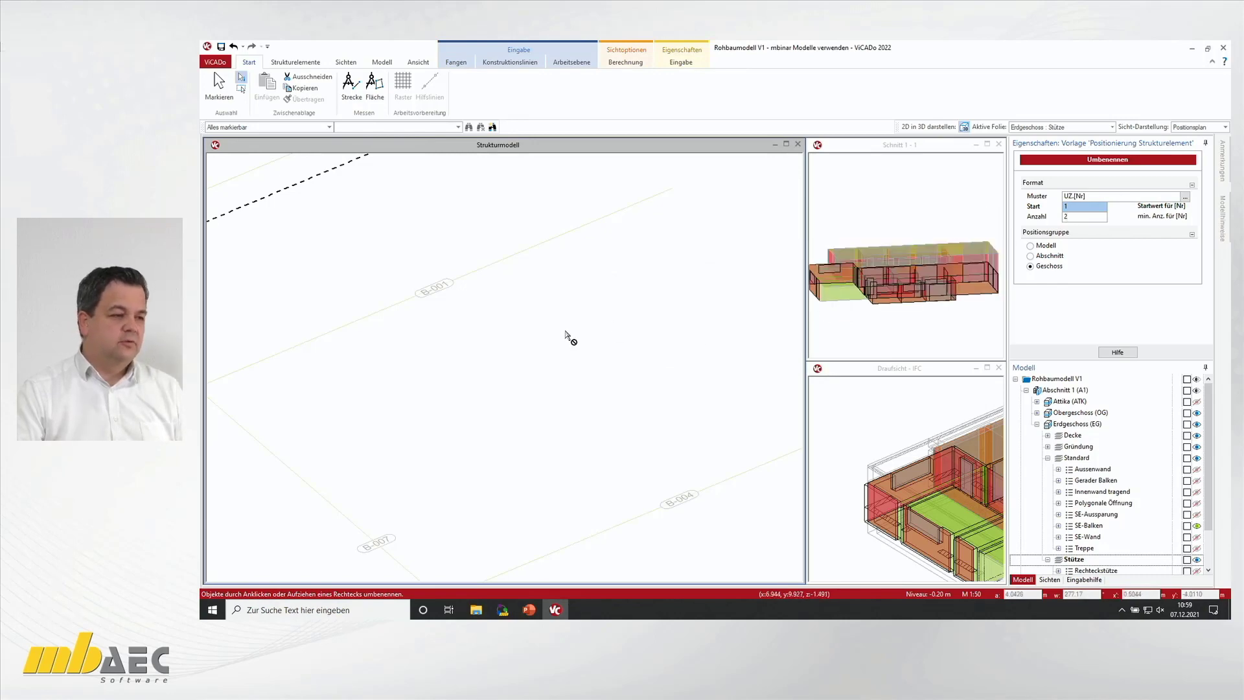
{"action": "left_click", "coordinate": [458, 298]}
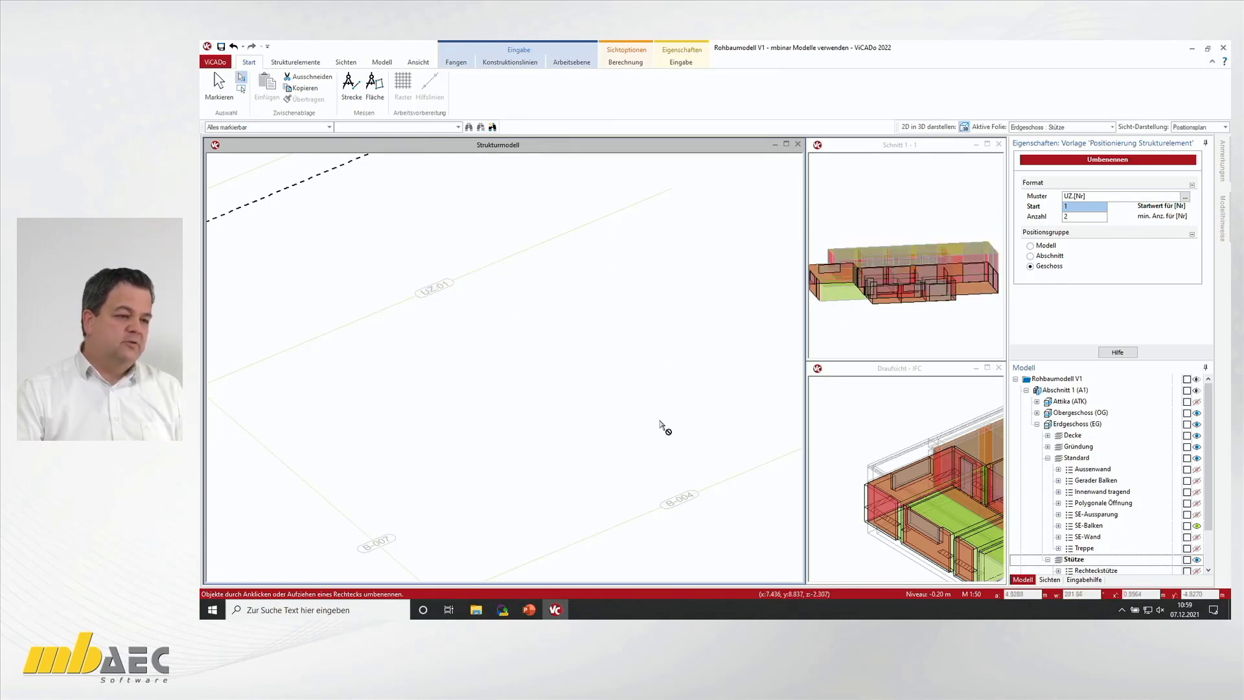
{"action": "left_click", "coordinate": [713, 486]}
{"action": "middle_click_drag", "start_coordinate": [716, 512], "coordinate": [542, 345]}
{"action": "scroll", "coordinate": [542, 344], "scroll_direction": "down", "scroll_amount": 2}
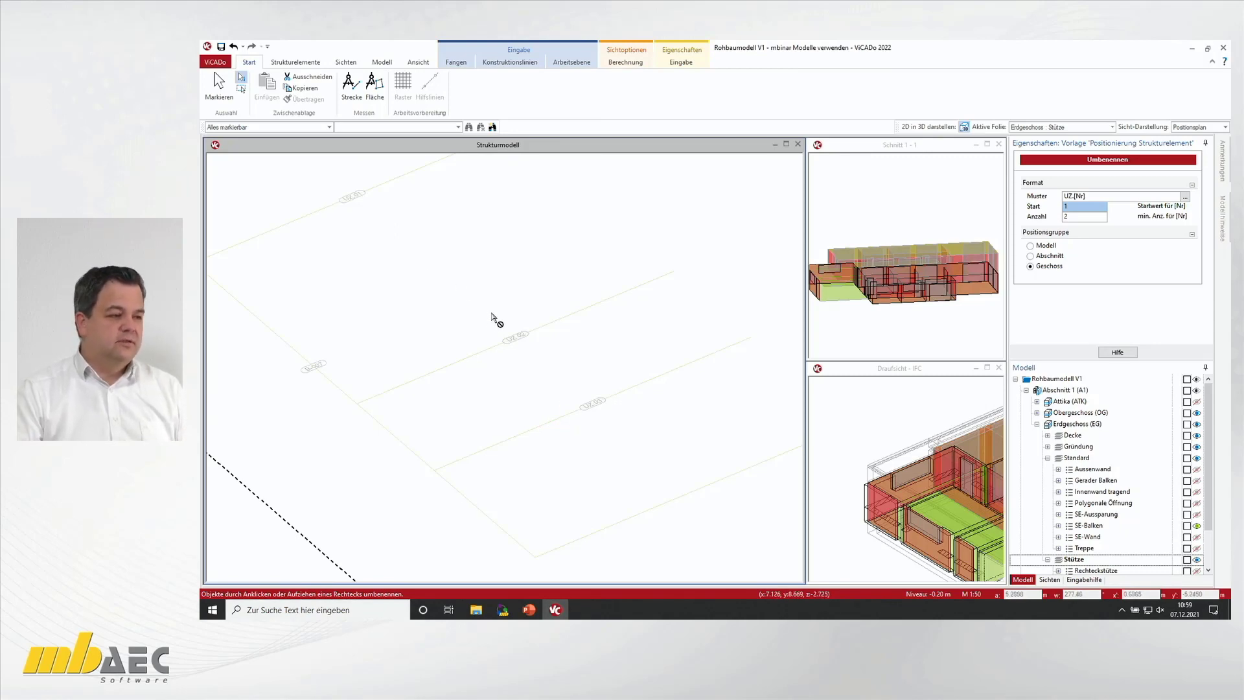
Step: Change the naming pattern for structural elements to BR.[Nr]
{"action": "left_click", "coordinate": [1100, 196]}
{"action": "type", "text": "B.[Nr]"}
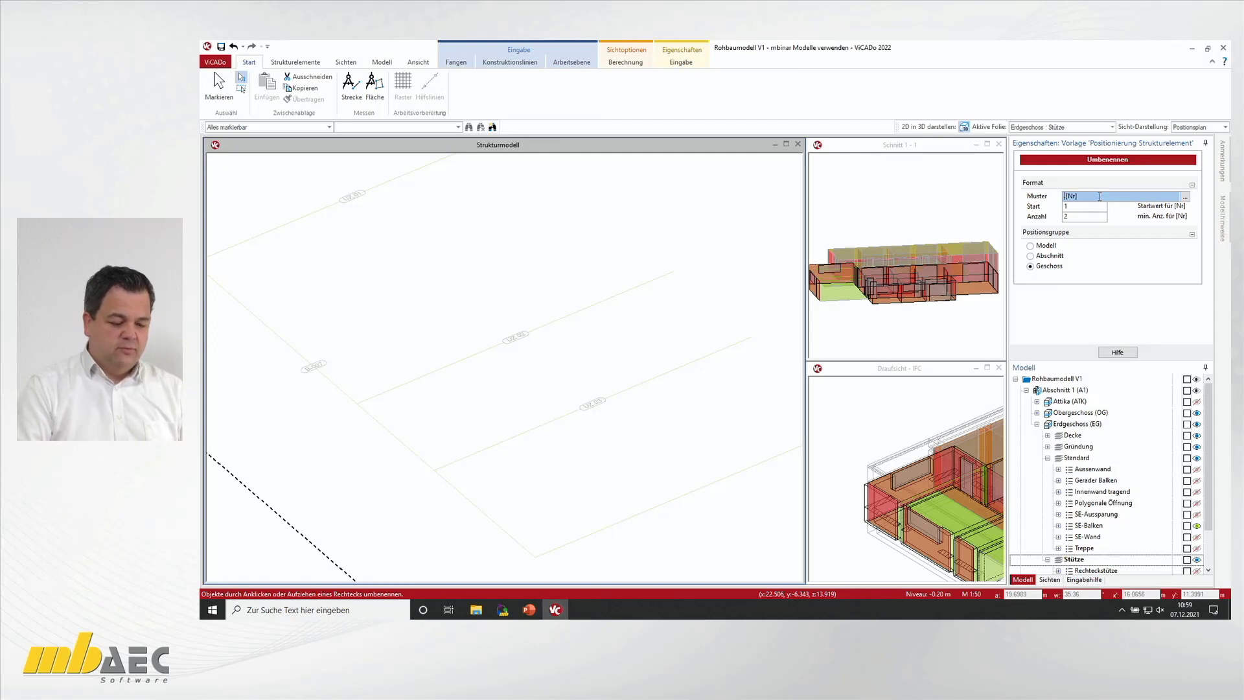
{"action": "key", "text": "Tab"}
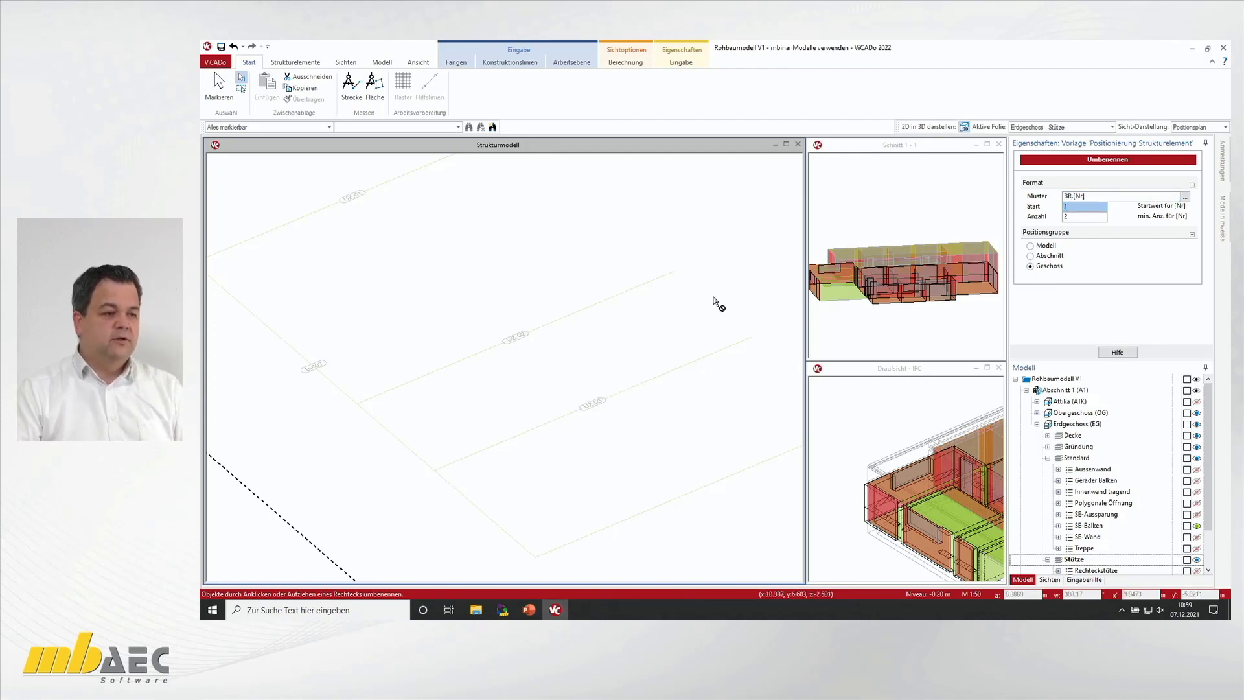
Step: Rename the remaining beams along the building's perimeter with the BR.[Nr] pattern, check their labels and end the renaming command
{"action": "key", "text": "Escape"}
{"action": "left_click", "coordinate": [341, 392]}
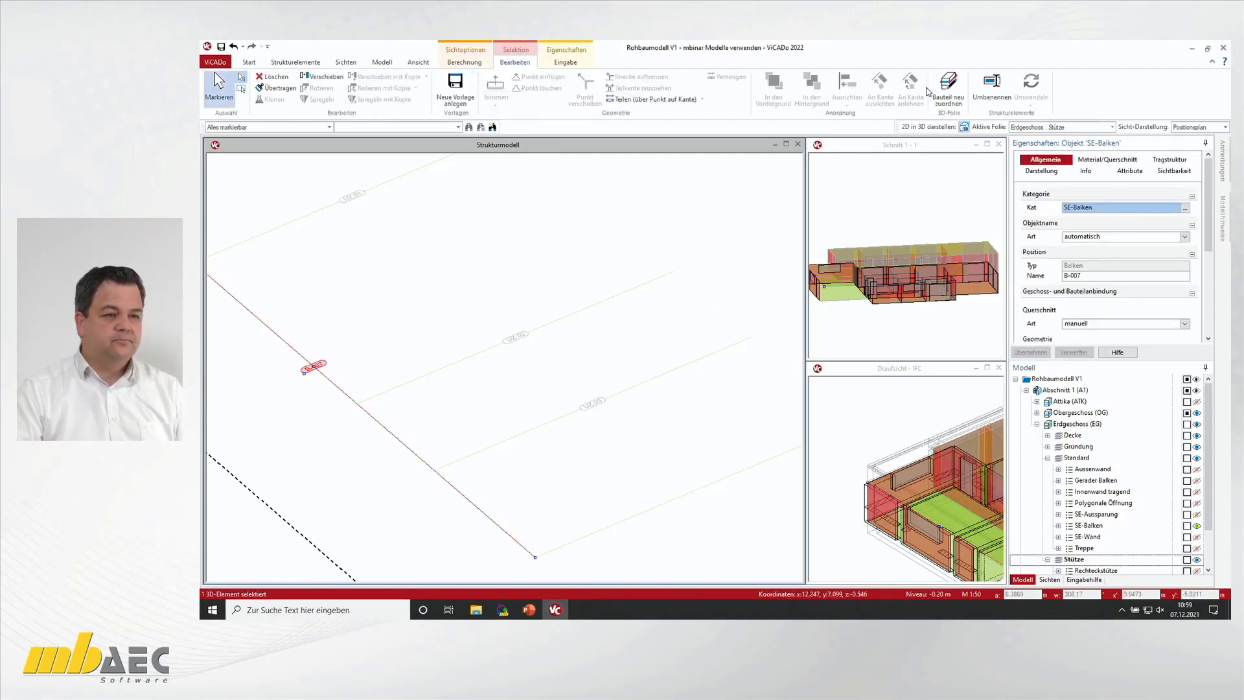
{"action": "left_click", "coordinate": [988, 81]}
{"action": "scroll", "coordinate": [421, 369], "scroll_direction": "down", "scroll_amount": 3}
{"action": "scroll", "coordinate": [542, 336], "scroll_direction": "up", "scroll_amount": 5}
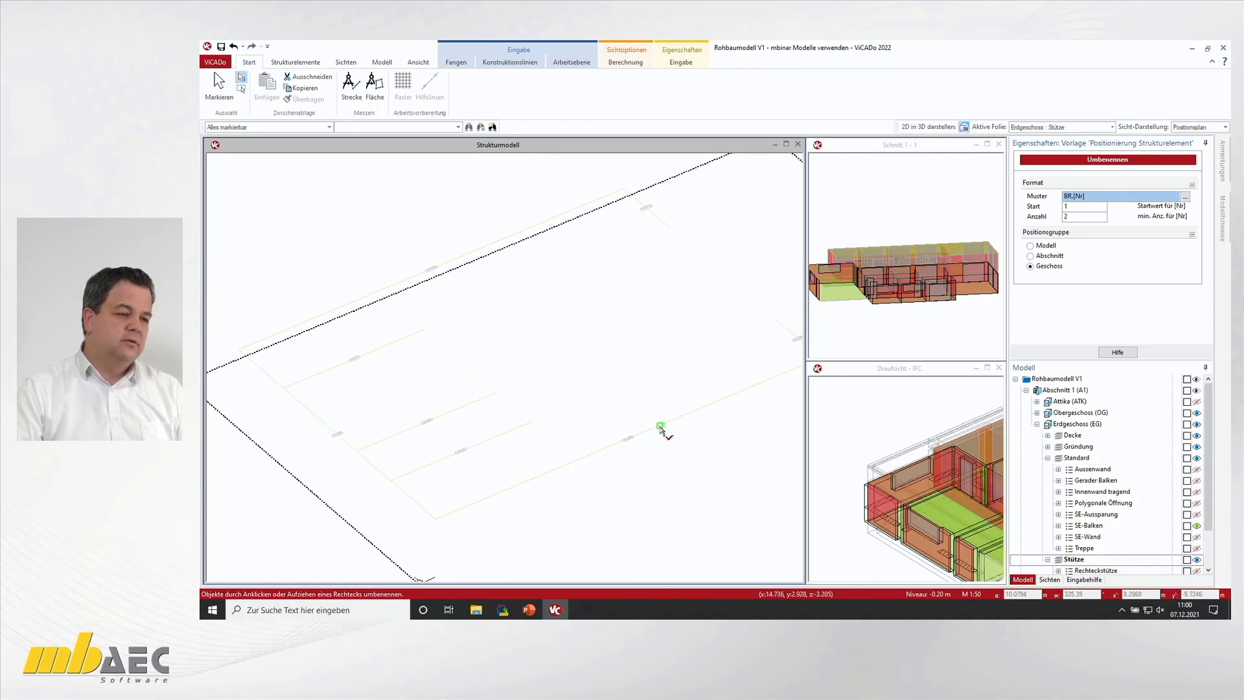
{"action": "scroll", "coordinate": [664, 437], "scroll_direction": "up", "scroll_amount": 3}
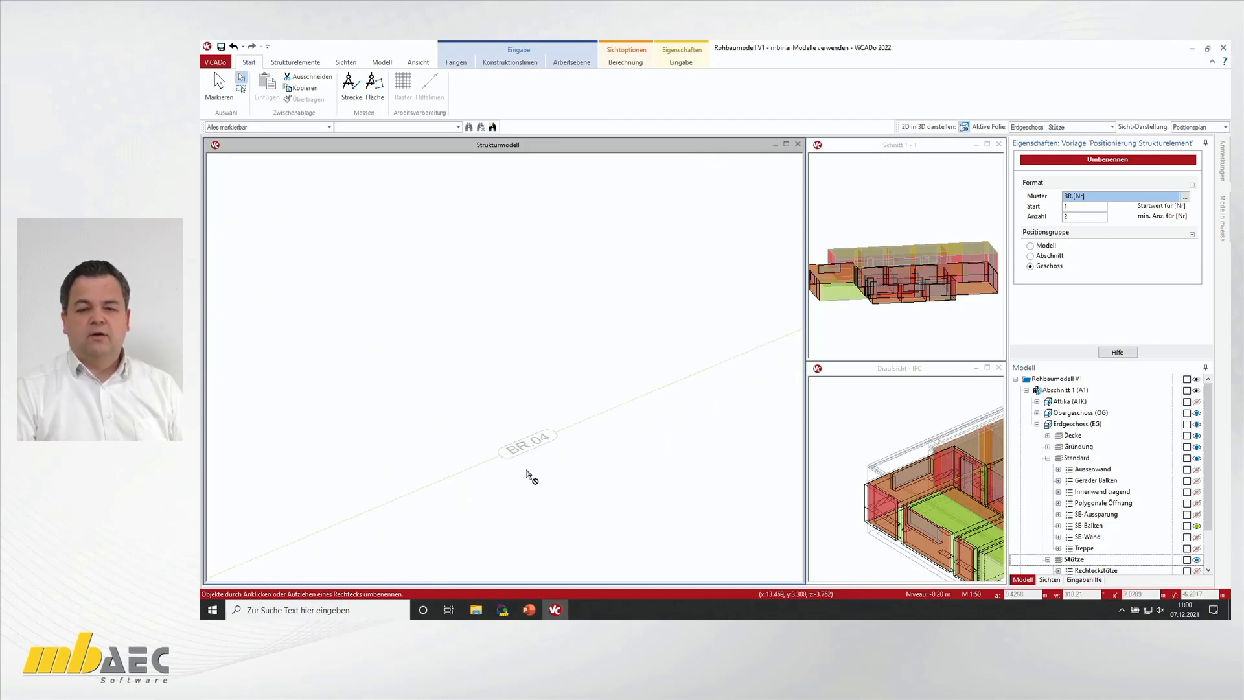
{"action": "scroll", "coordinate": [528, 466], "scroll_direction": "down", "scroll_amount": 3}
{"action": "scroll", "coordinate": [505, 424], "scroll_direction": "down", "scroll_amount": 3}
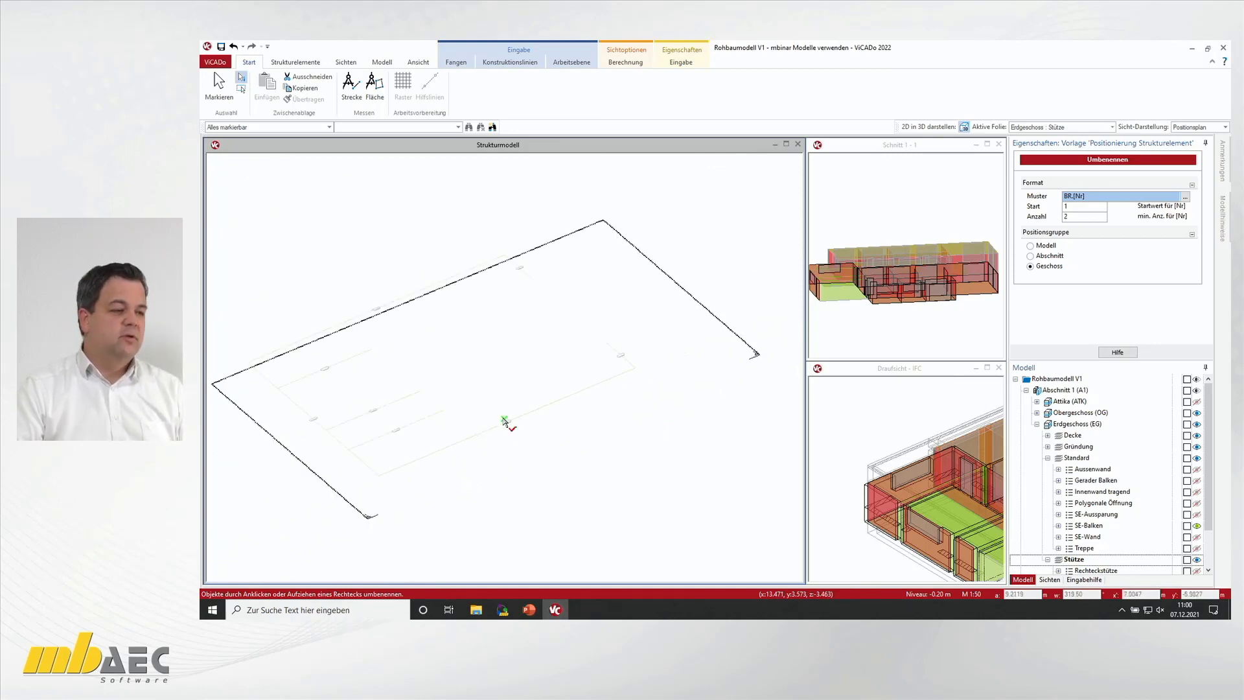
{"action": "left_click", "coordinate": [219, 87]}
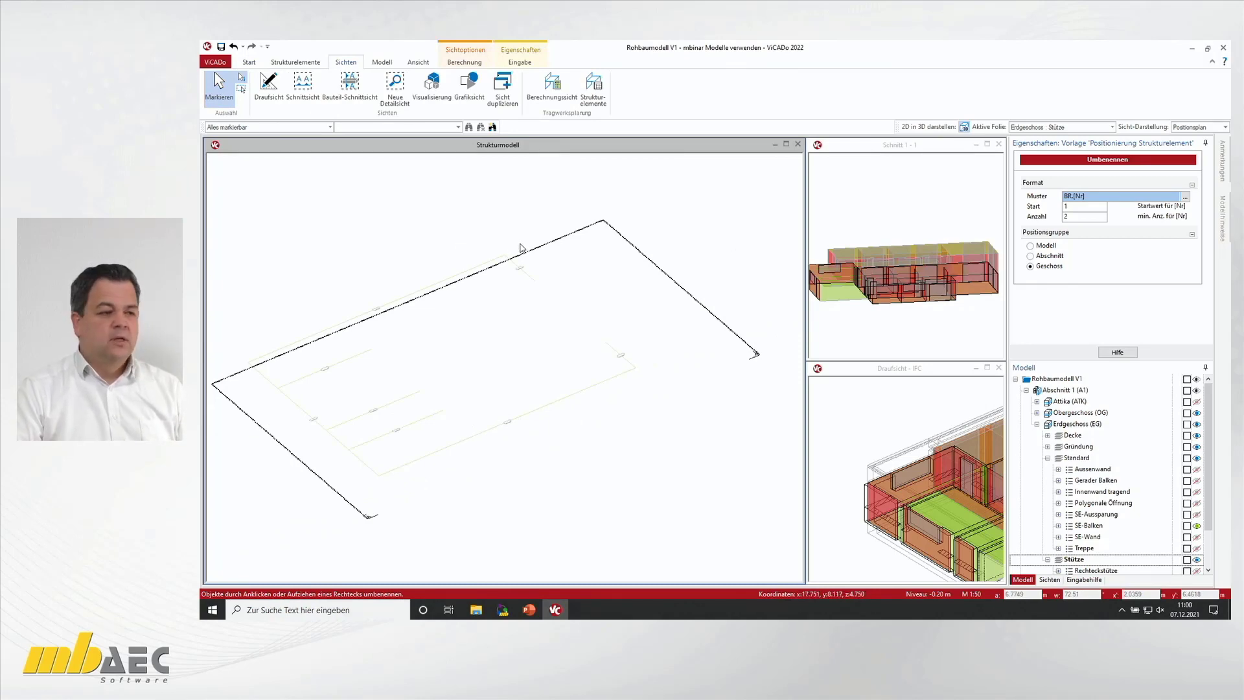
{"action": "key", "text": "Escape"}
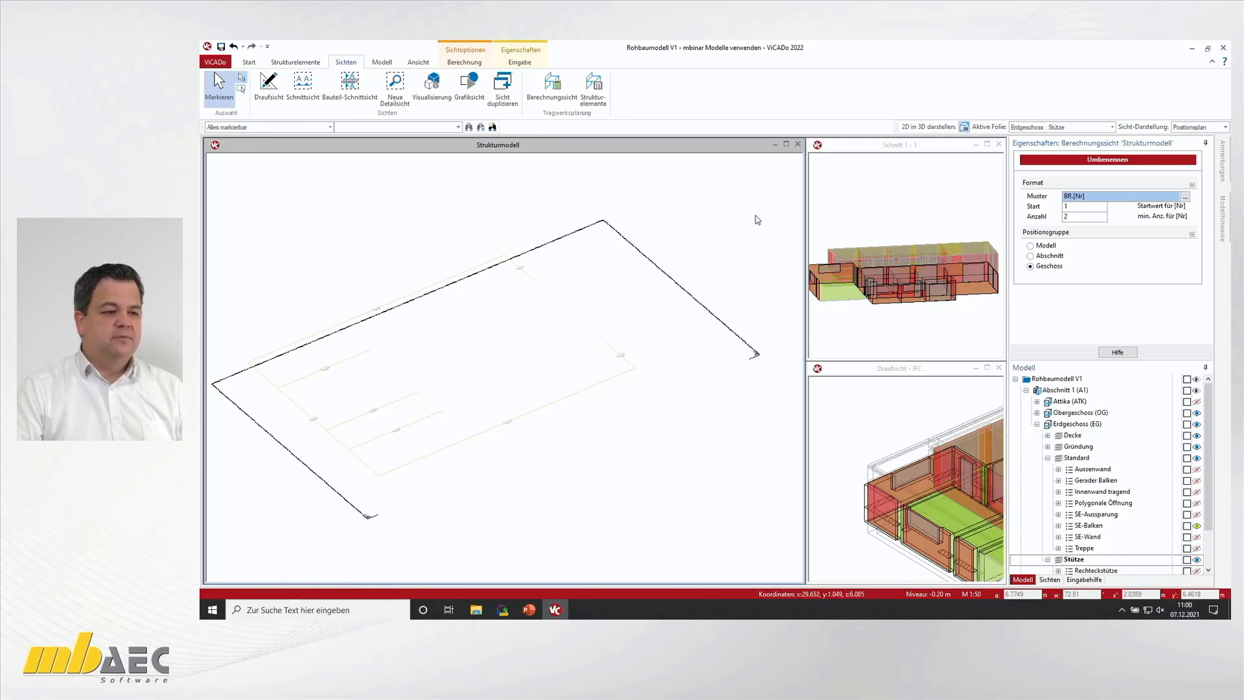
Step: Display all Strukturelemente categories in the Strukturmodell view
{"action": "left_click", "coordinate": [1079, 161]}
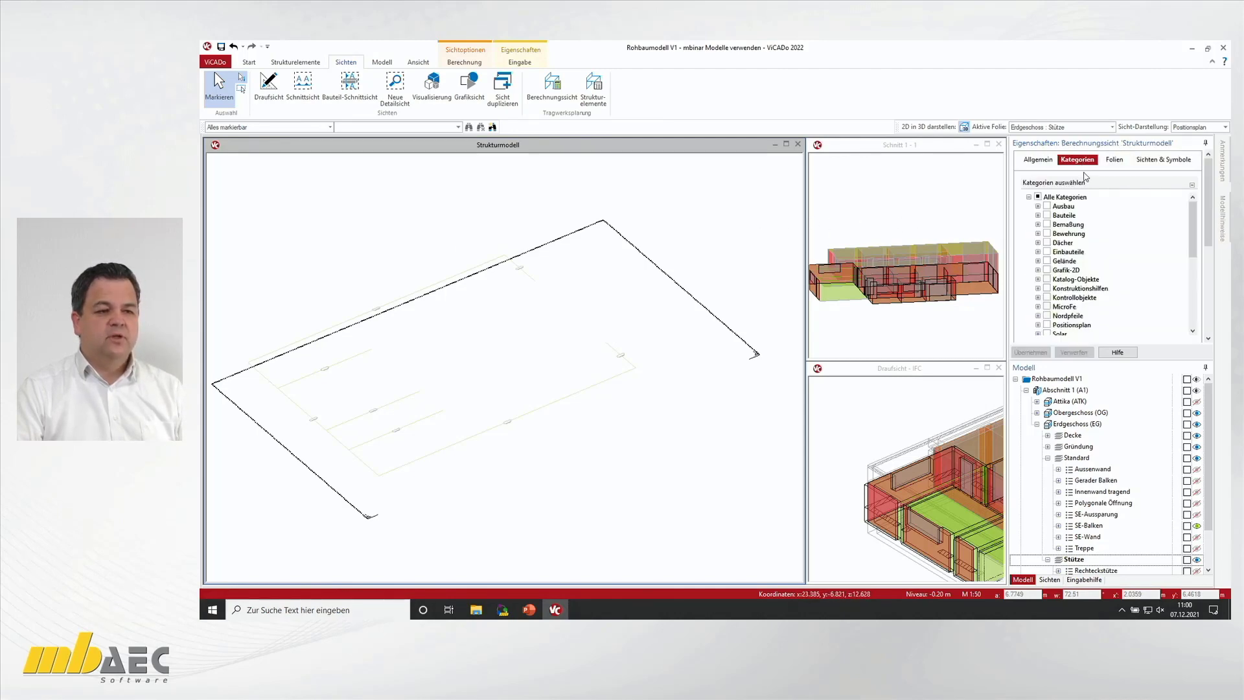
{"action": "scroll", "coordinate": [1051, 240], "scroll_direction": "down", "scroll_amount": 3}
{"action": "left_click", "coordinate": [1048, 288]}
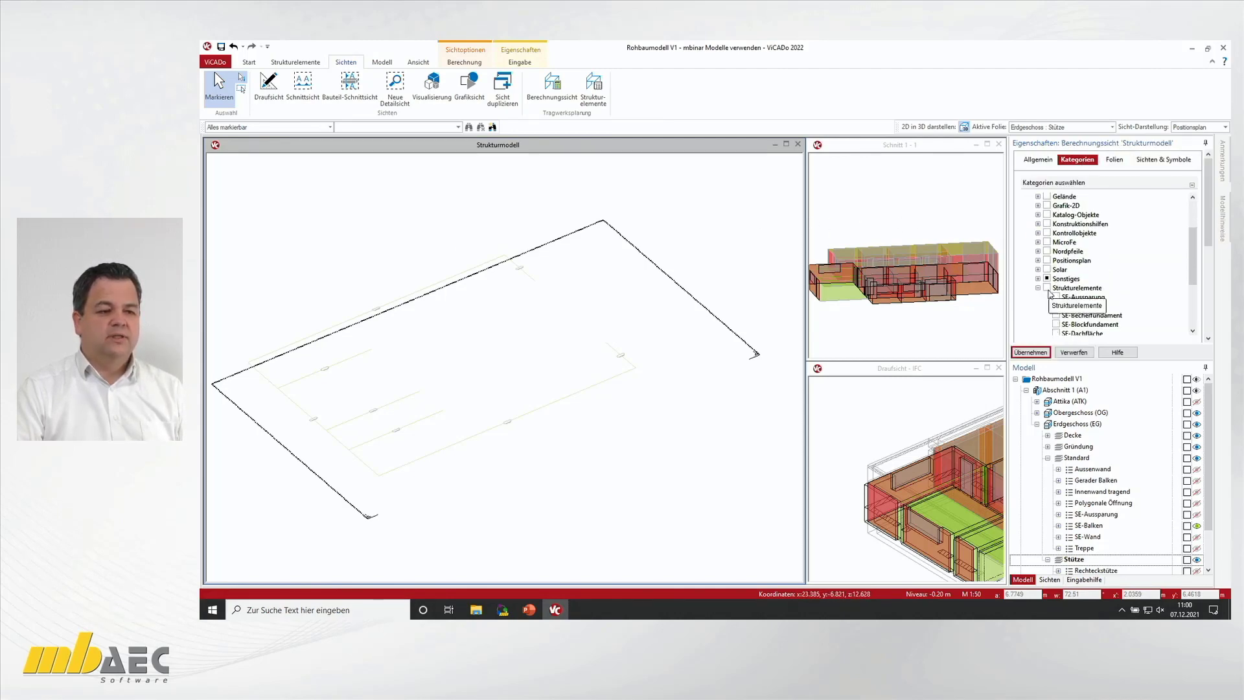
{"action": "scroll", "coordinate": [1034, 299], "scroll_direction": "down", "scroll_amount": 2}
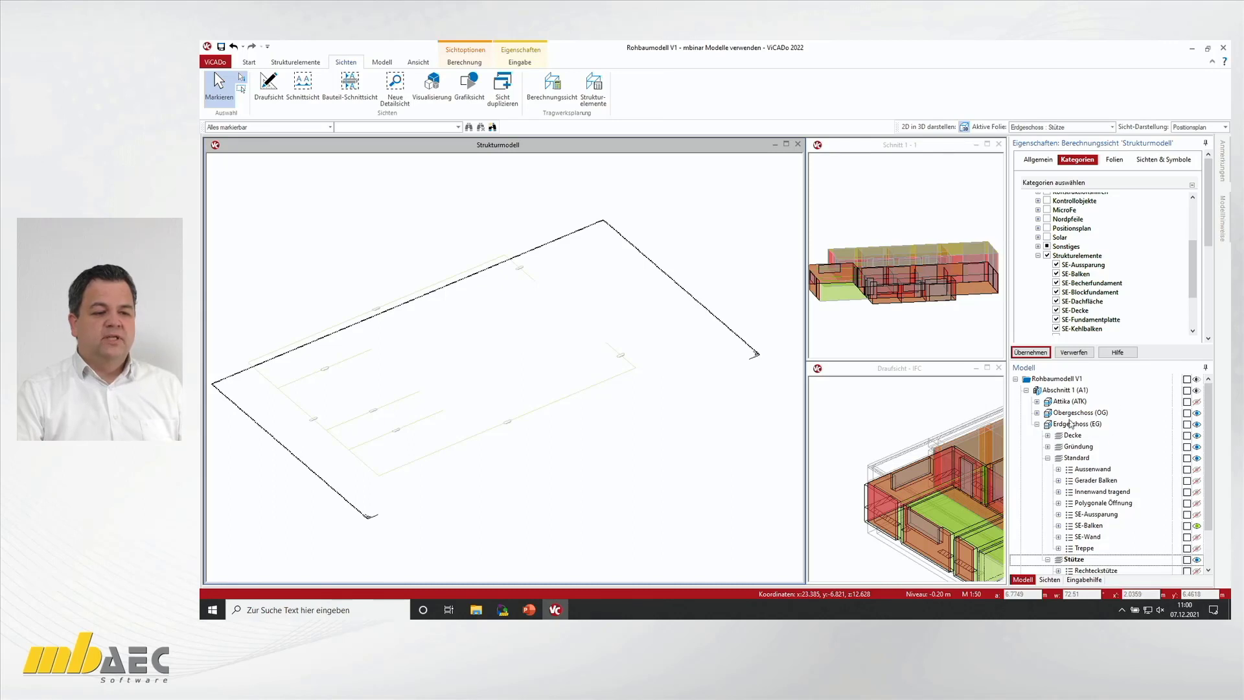
{"action": "left_click", "coordinate": [1031, 352]}
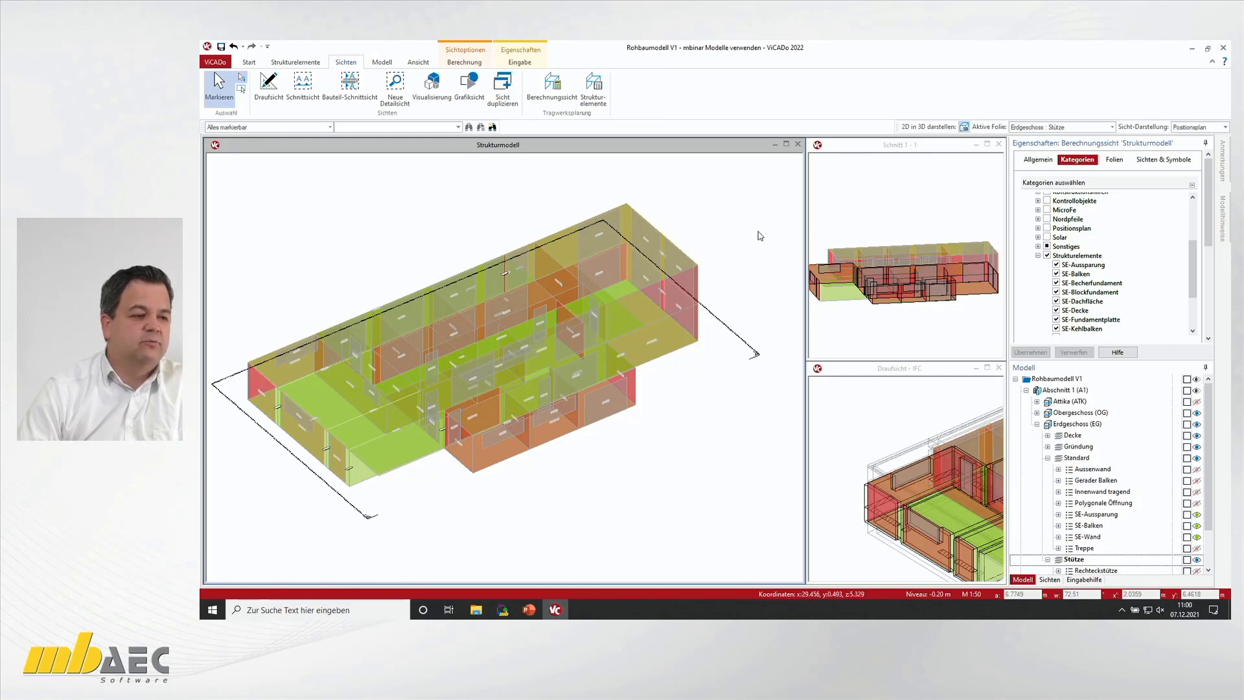
Step: Check the foundation slab's material class under the manuell option, then apply aus Bauteil übernehmen as its material source
{"action": "middle_click_drag", "start_coordinate": [716, 245], "coordinate": [734, 270]}
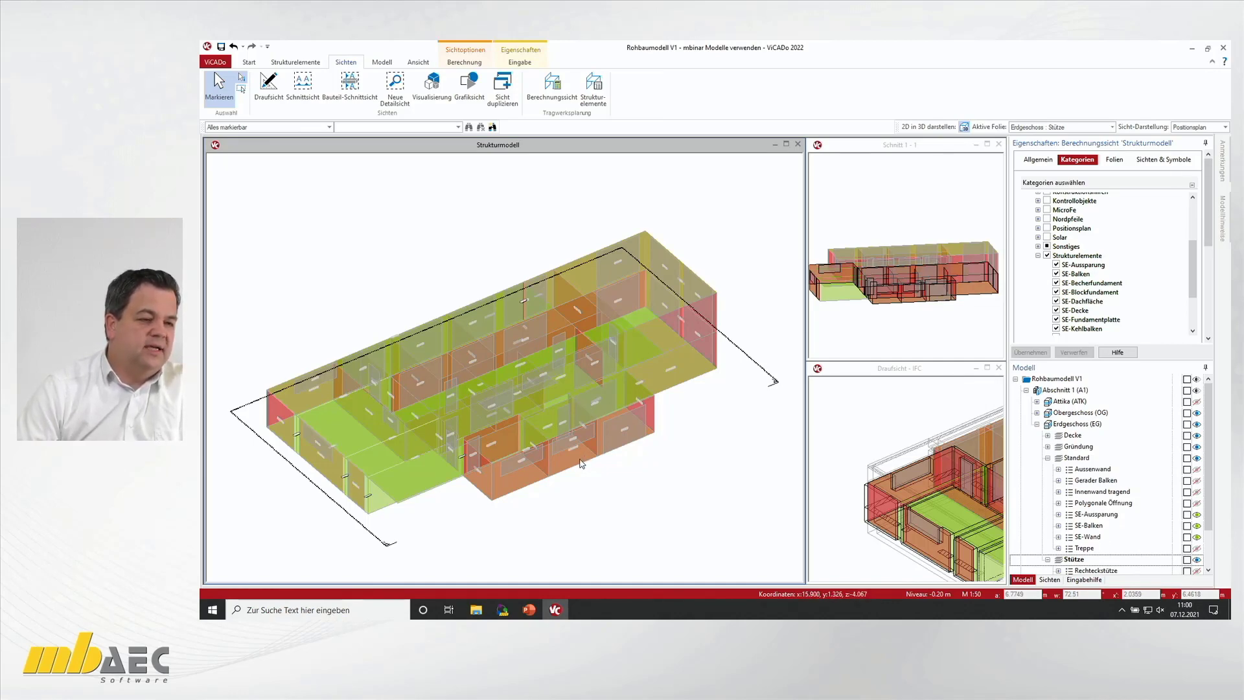
{"action": "left_click", "coordinate": [433, 483]}
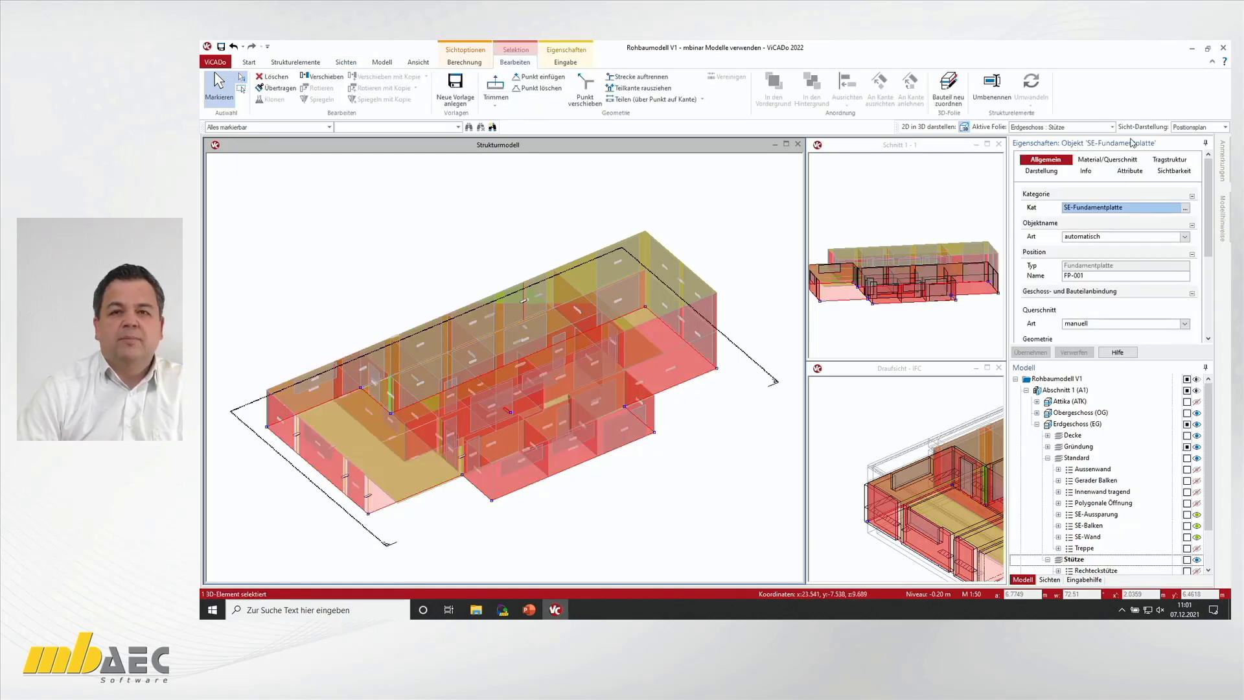
{"action": "left_click", "coordinate": [1118, 160]}
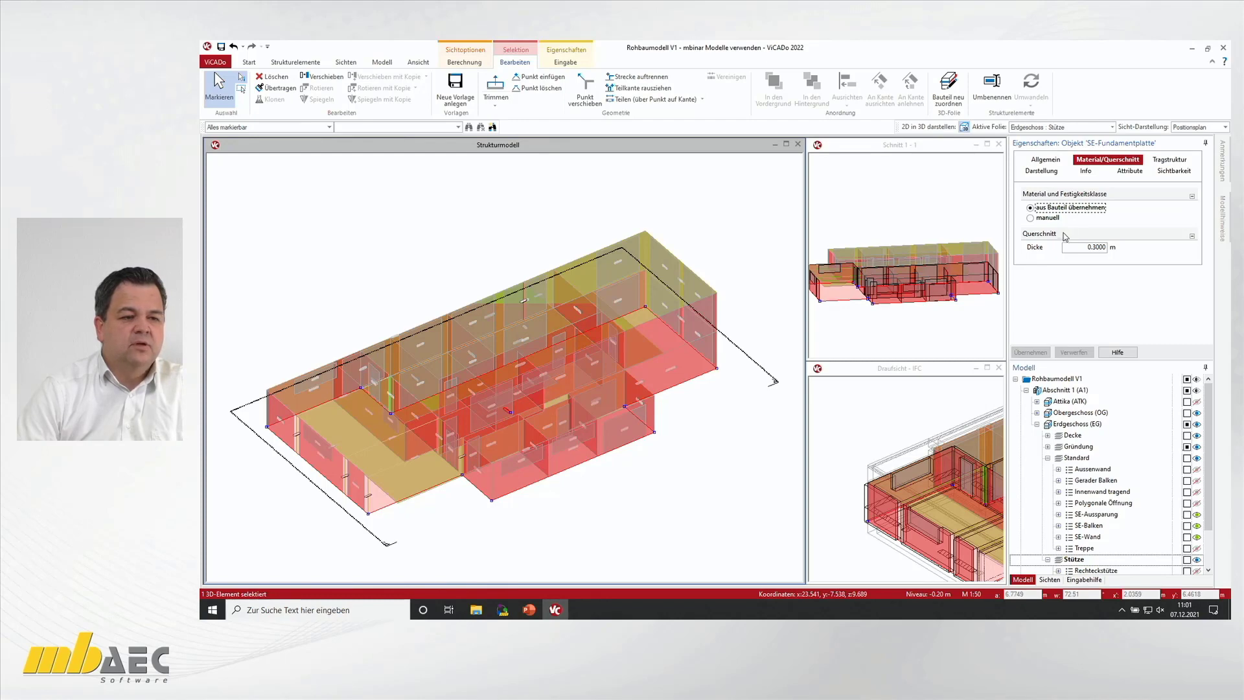
{"action": "left_click", "coordinate": [1048, 218]}
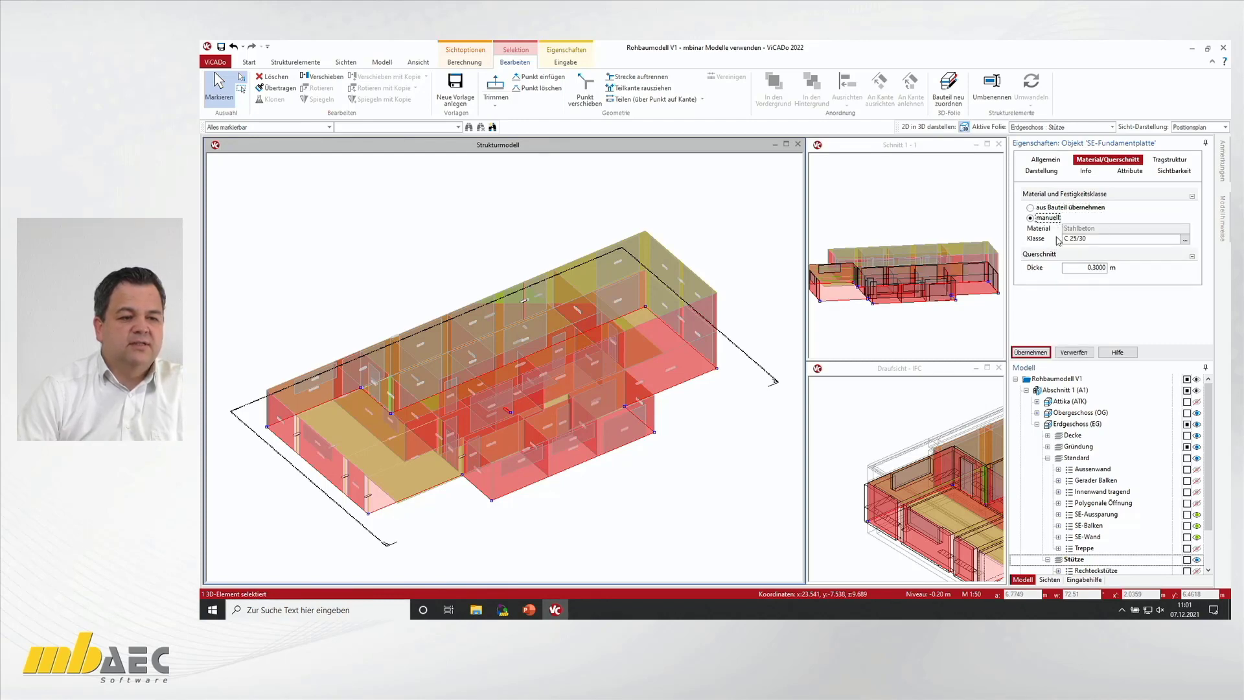
{"action": "left_click", "coordinate": [1048, 209]}
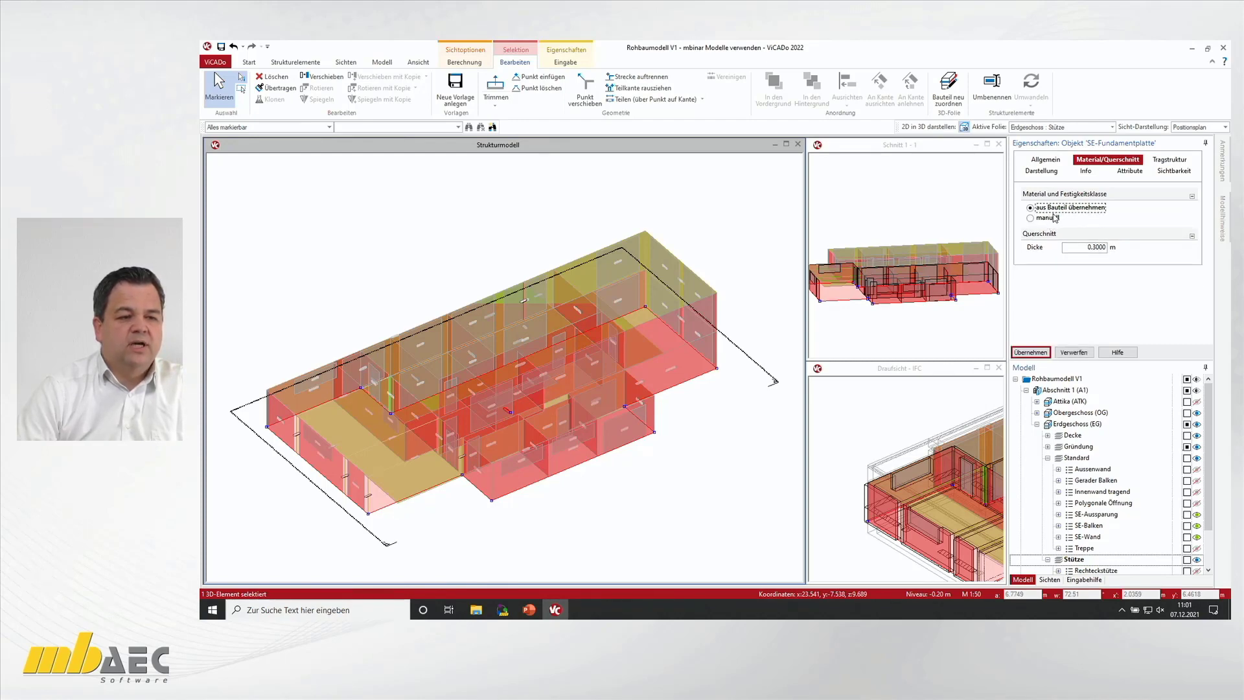
{"action": "left_click", "coordinate": [1053, 219]}
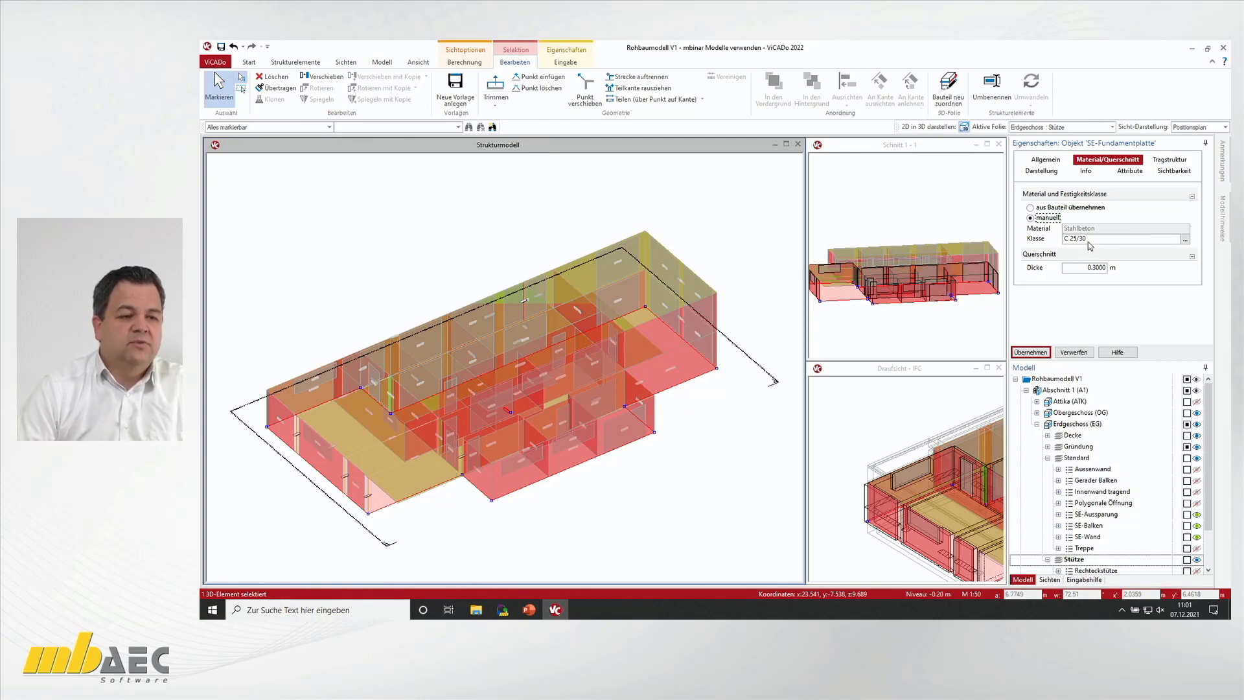
{"action": "left_click", "coordinate": [1031, 208]}
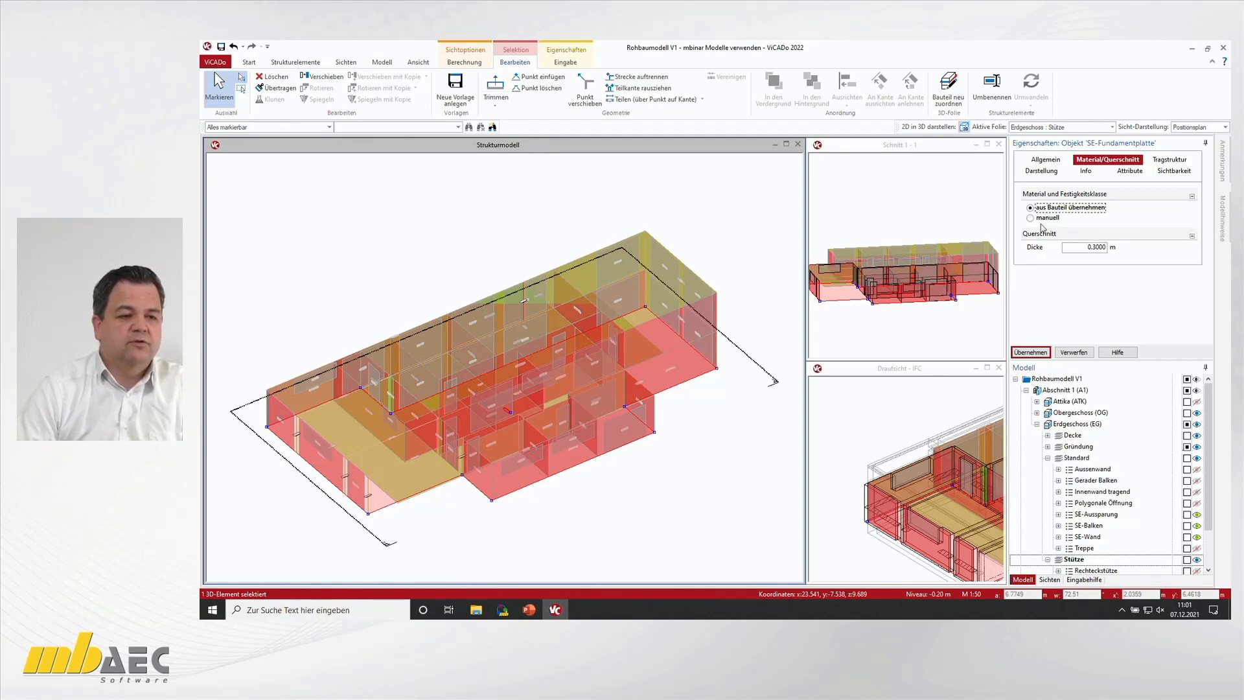
{"action": "left_click", "coordinate": [1031, 352]}
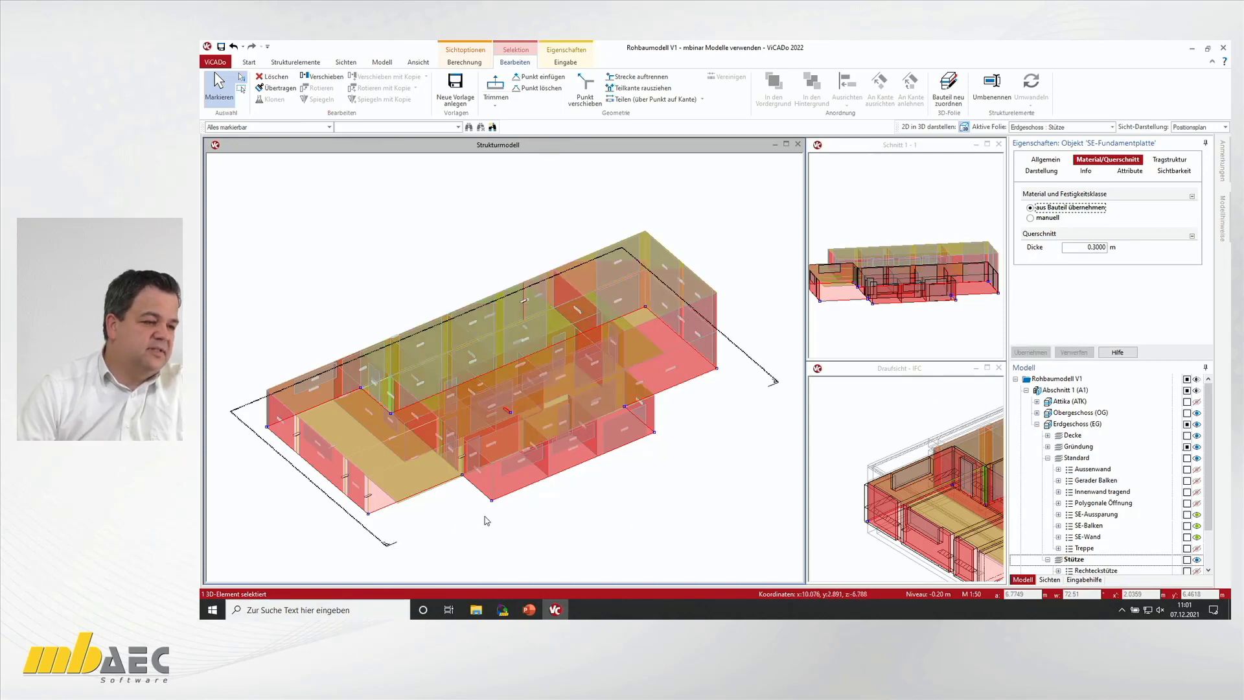
Step: Set the material and strength class of wall EG.W.16 to manuell with KS-XL 10/DM (Rho=2) and accept the change
{"action": "scroll", "coordinate": [654, 437], "scroll_direction": "up", "scroll_amount": 6}
{"action": "key", "text": "Escape"}
{"action": "left_click", "coordinate": [673, 345]}
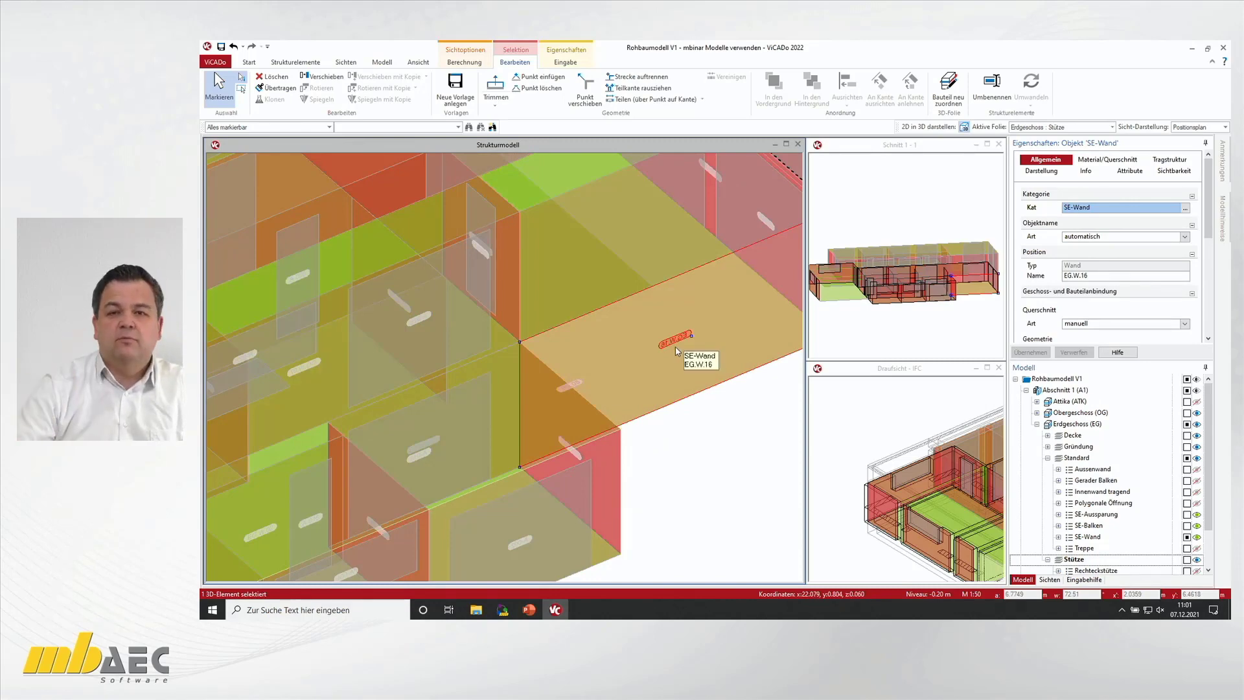
{"action": "left_click", "coordinate": [1089, 160]}
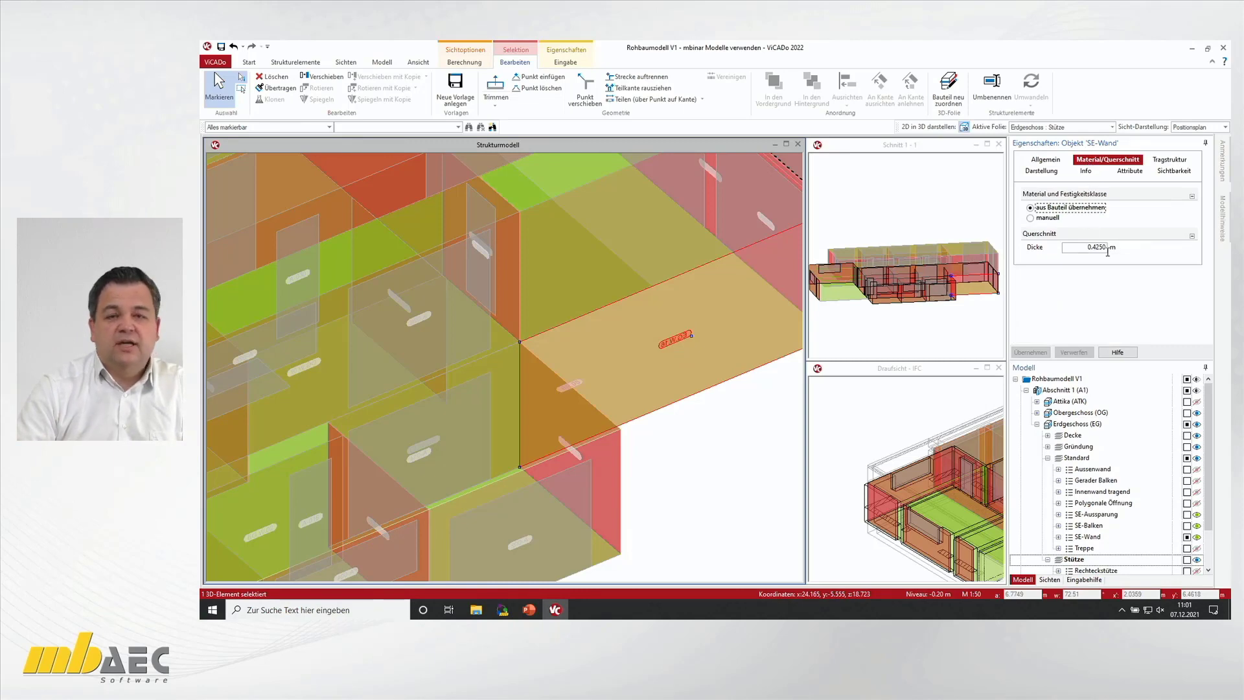
{"action": "left_click", "coordinate": [1034, 220]}
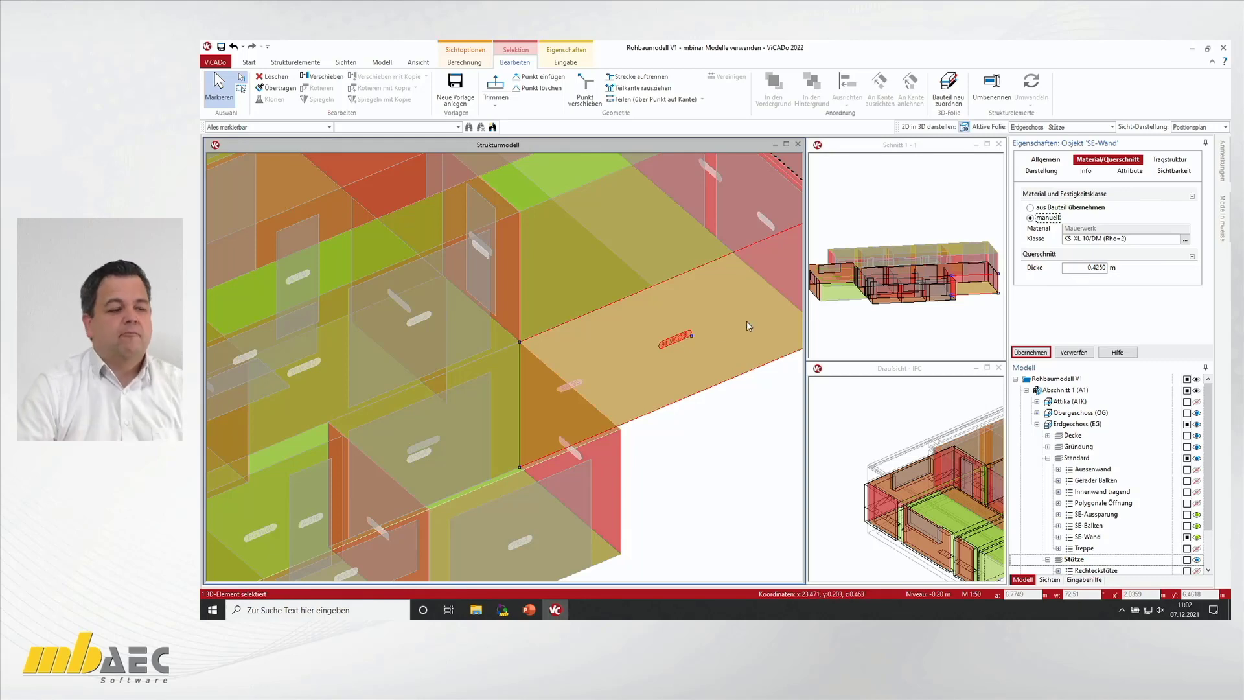
{"action": "scroll", "coordinate": [714, 332], "scroll_direction": "down", "scroll_amount": 5}
{"action": "left_click", "coordinate": [733, 376]}
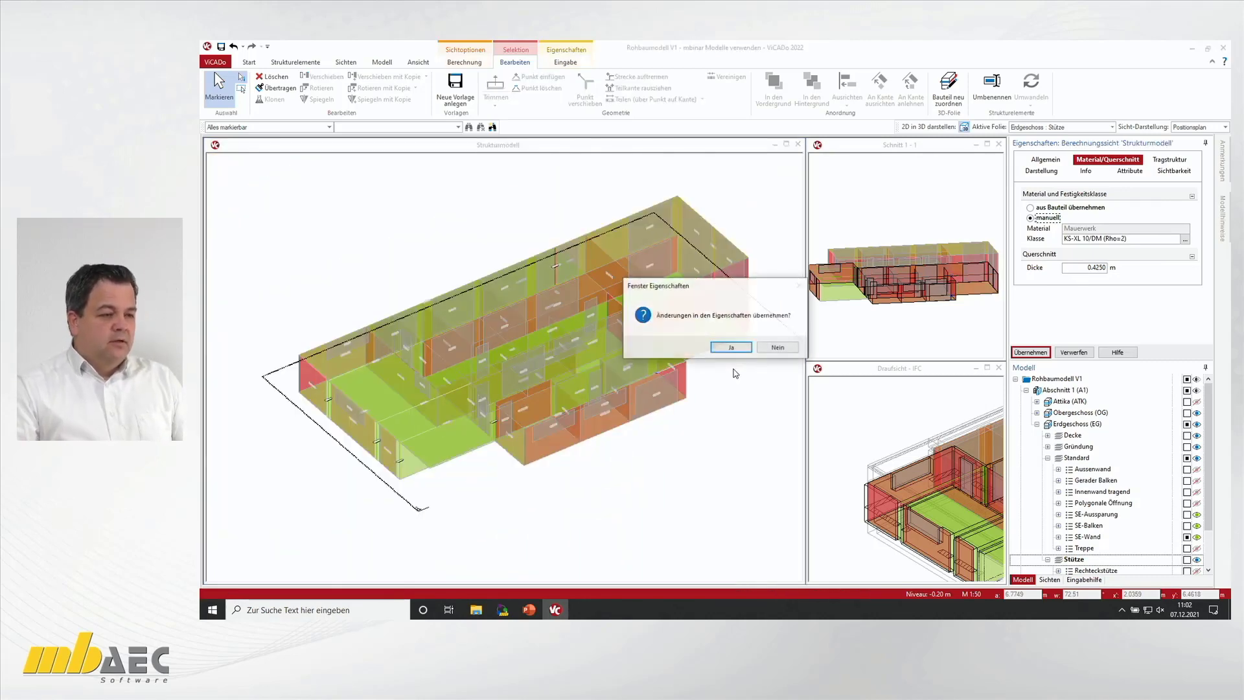
{"action": "left_click", "coordinate": [735, 357]}
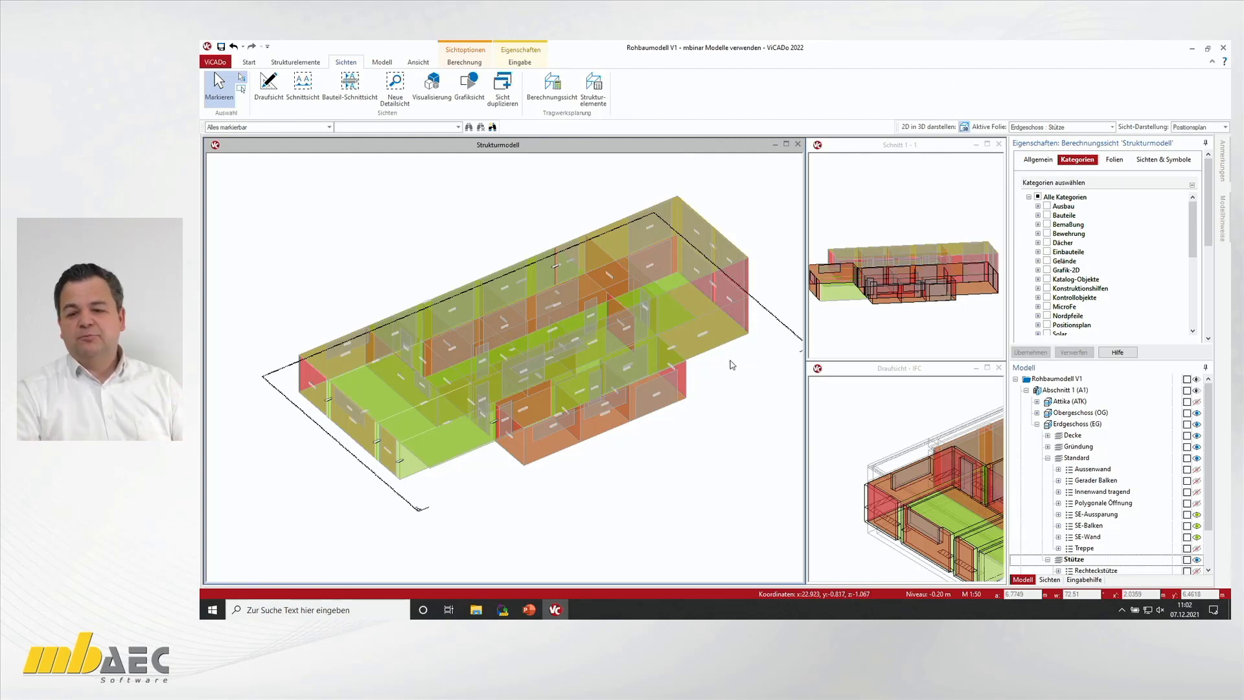
Step: Switch the material source of the same wall back to aus Bauteil übernehmen and deselect the wall
{"action": "left_click", "coordinate": [704, 339]}
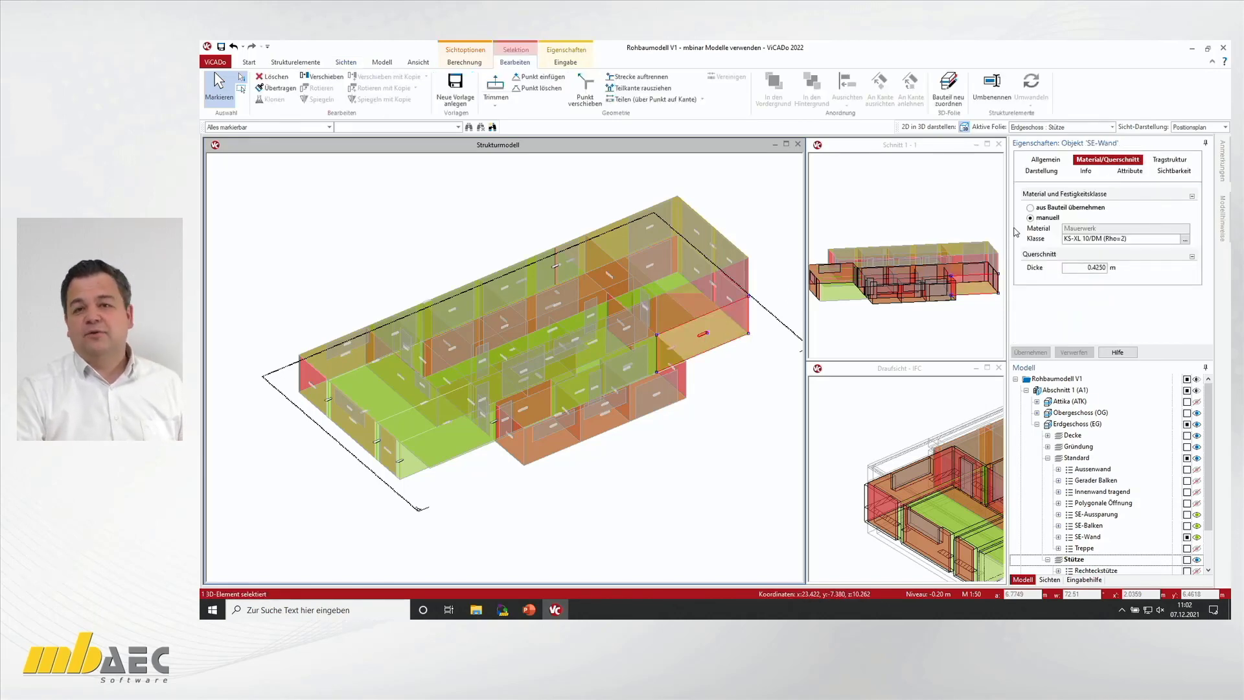
{"action": "mouse_move", "coordinate": [1017, 232]}
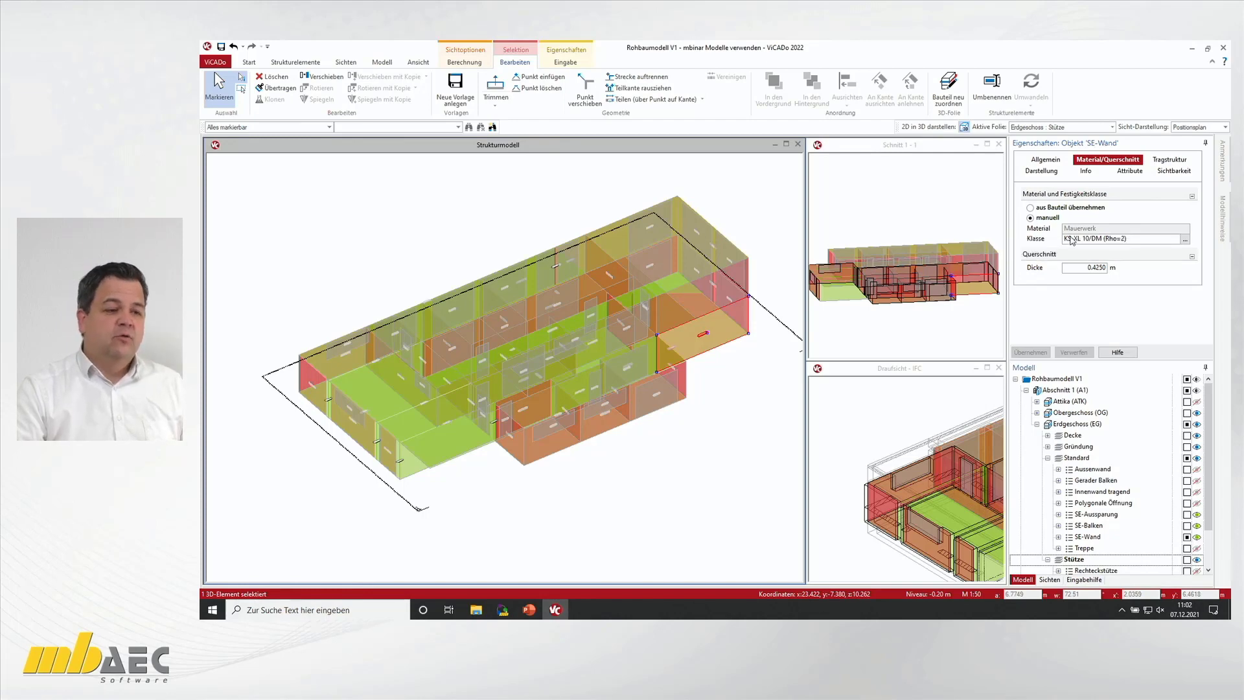
{"action": "left_click", "coordinate": [1042, 208]}
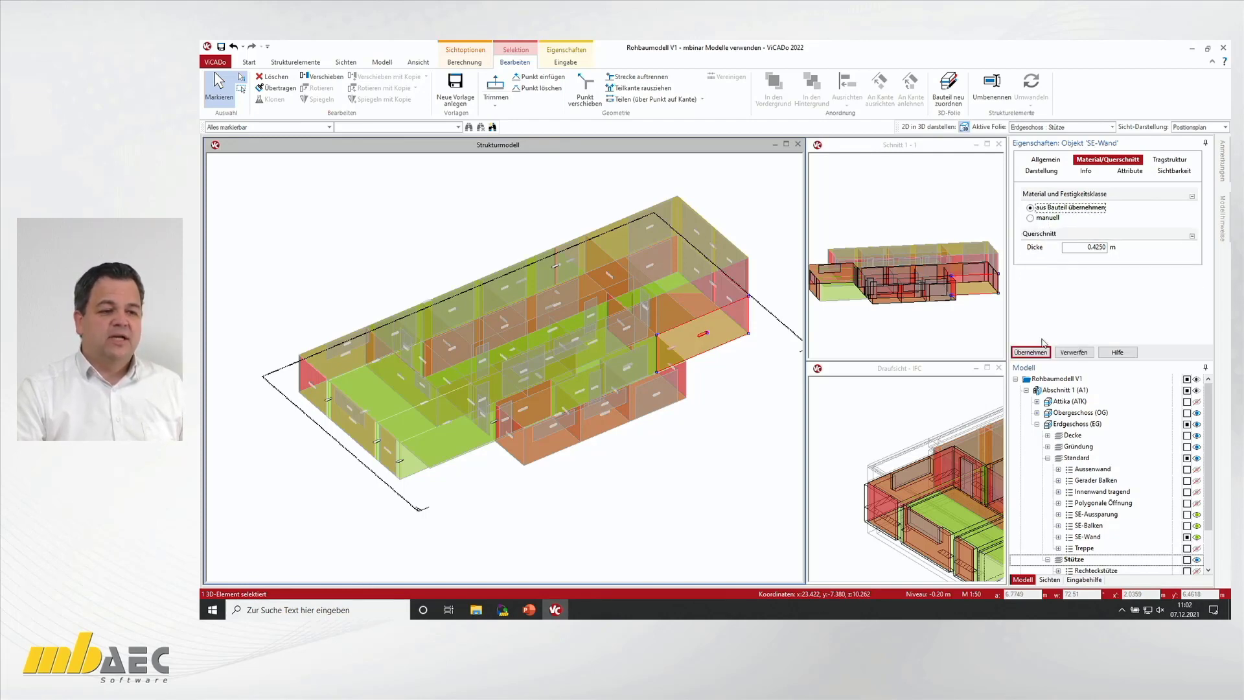
{"action": "left_click", "coordinate": [784, 388]}
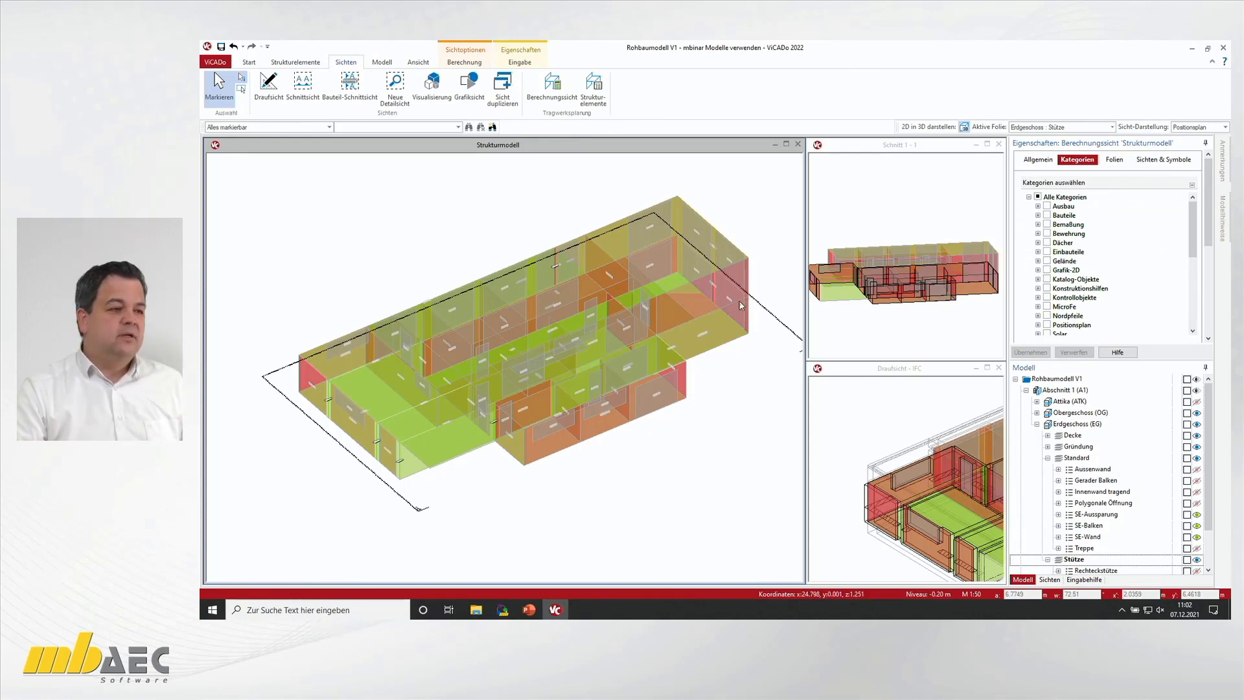
Step: Create a structural-element list view from the Material Festigkeit control list template for the visible storeys of the active view
{"action": "left_click", "coordinate": [601, 89]}
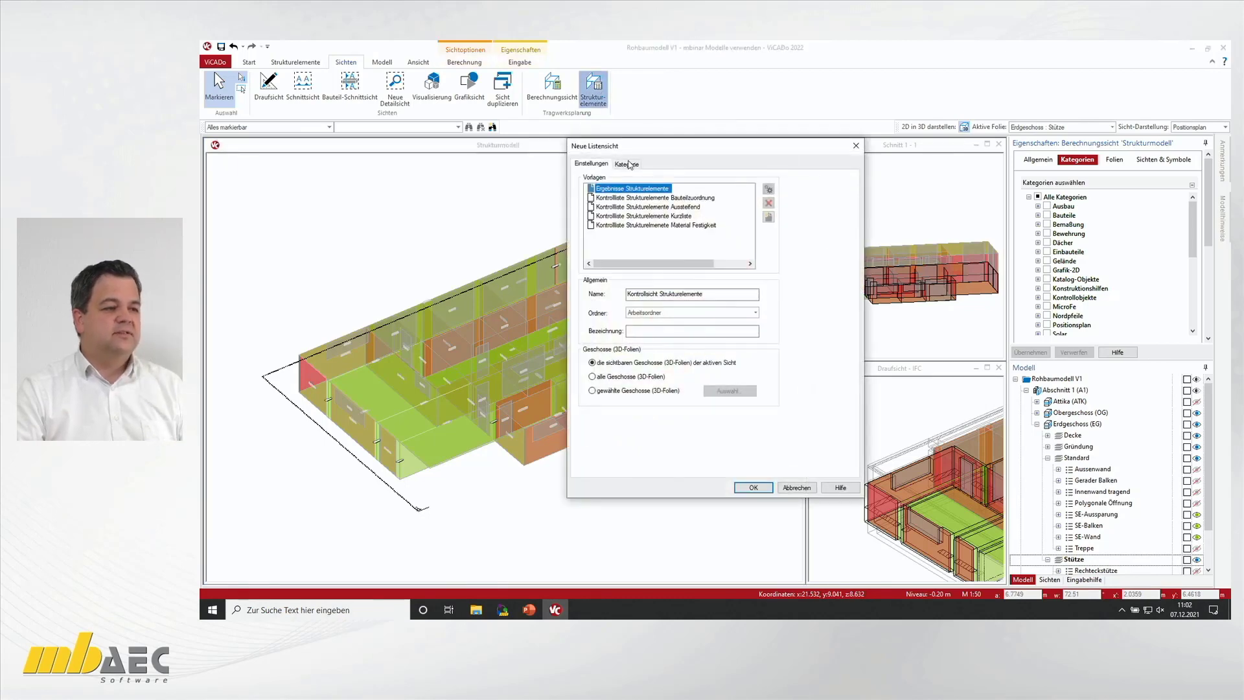
{"action": "left_click", "coordinate": [679, 225]}
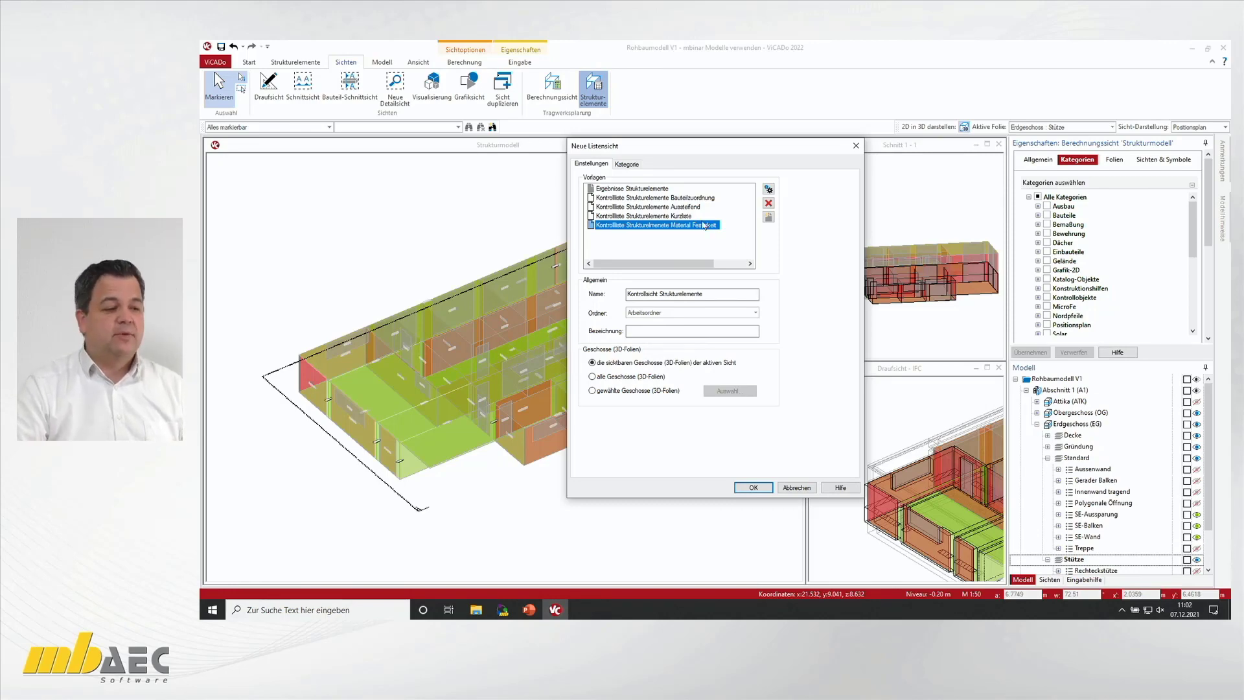
{"action": "left_click", "coordinate": [610, 389]}
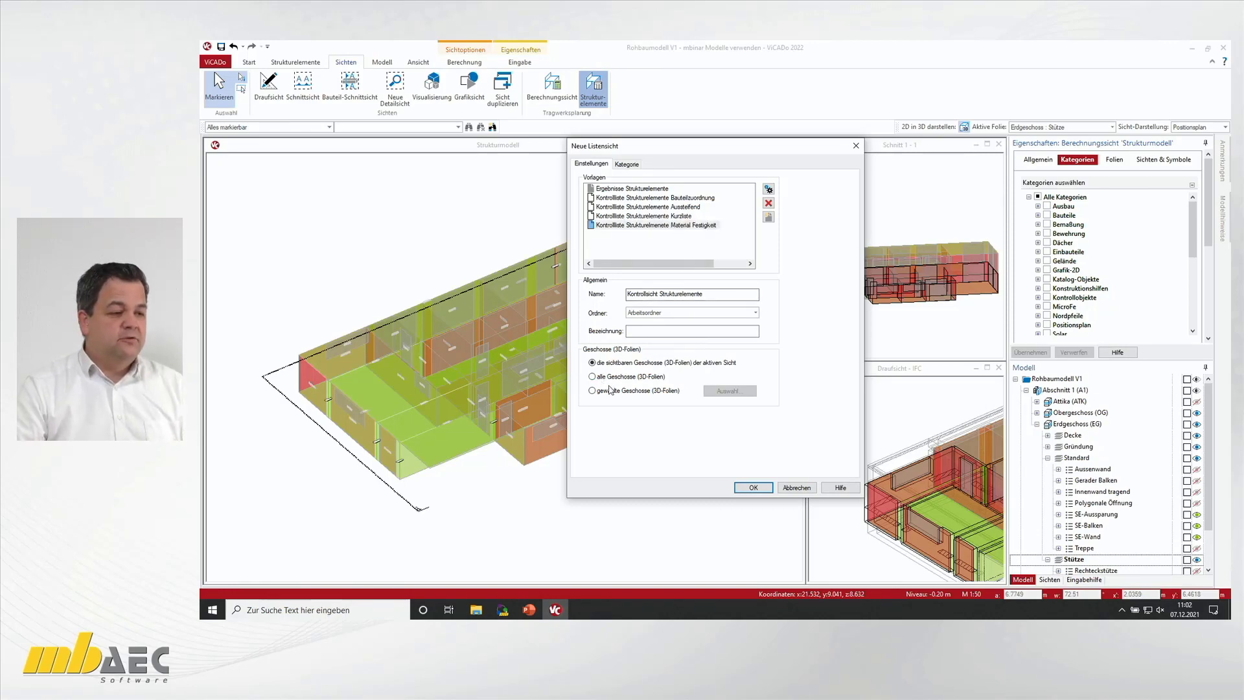
{"action": "left_click", "coordinate": [739, 487]}
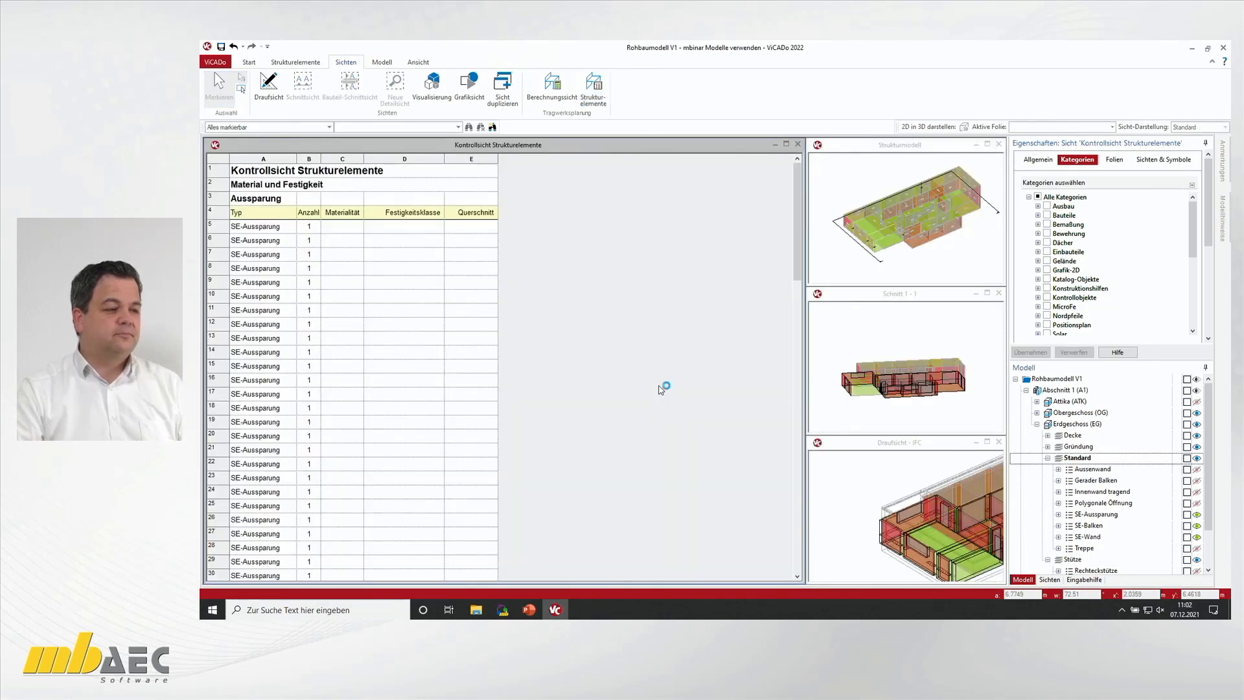
Step: Widen the Querschnitt column of the control list so each cross-section entry fits on one line
{"action": "scroll", "coordinate": [453, 301], "scroll_direction": "down", "scroll_amount": 6}
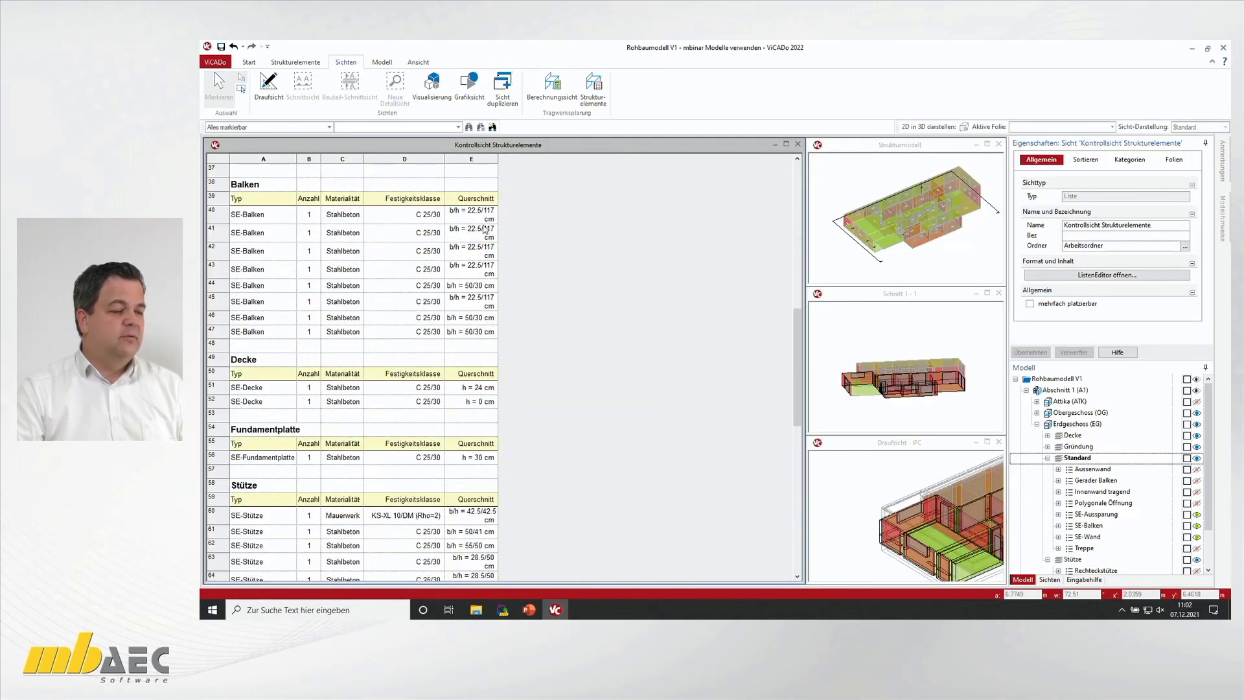
{"action": "left_click_drag", "start_coordinate": [499, 161], "coordinate": [552, 161]}
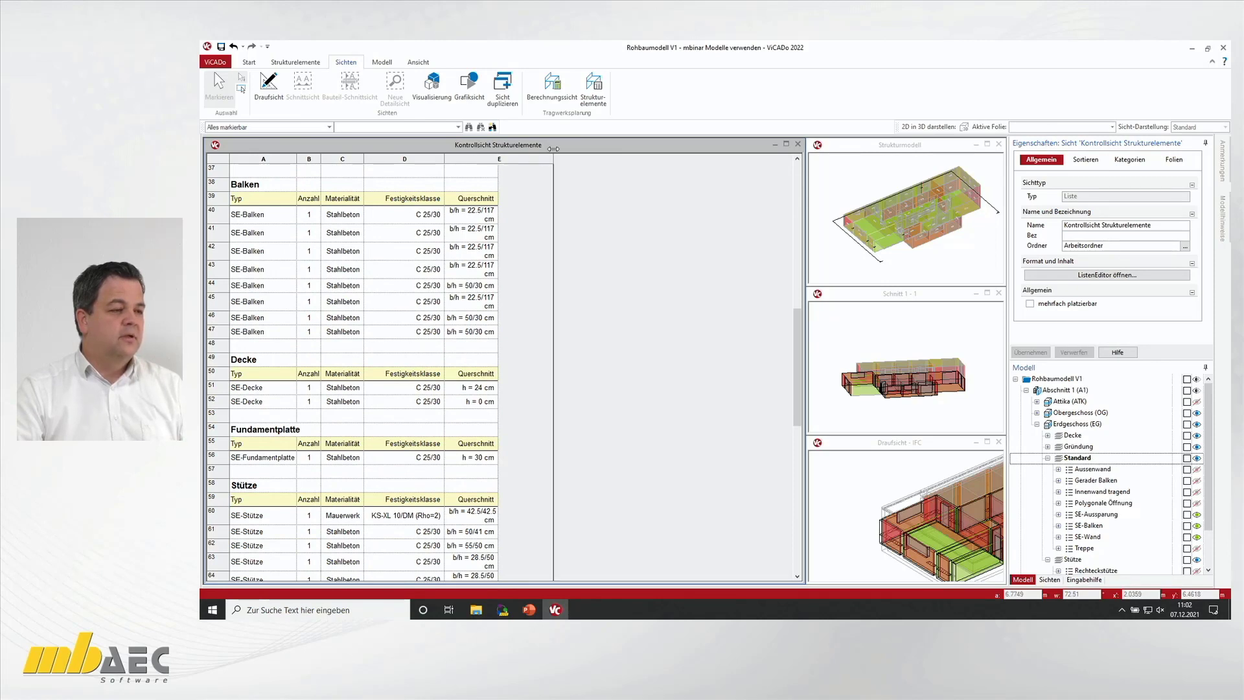
{"action": "scroll", "coordinate": [446, 253], "scroll_direction": "down", "scroll_amount": 10}
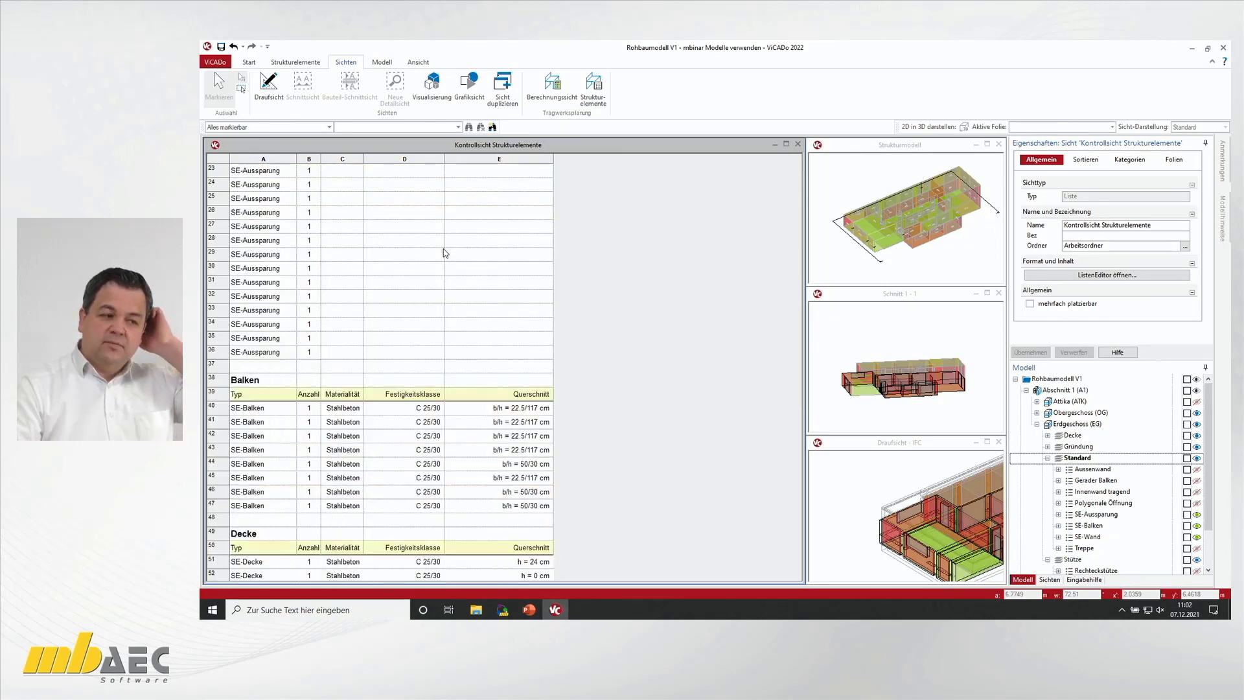
Step: Examine the materials, strength classes and cross-sections of beams, slabs, foundation slab, columns and walls in the control list
{"action": "scroll", "coordinate": [530, 298], "scroll_direction": "down", "scroll_amount": 3}
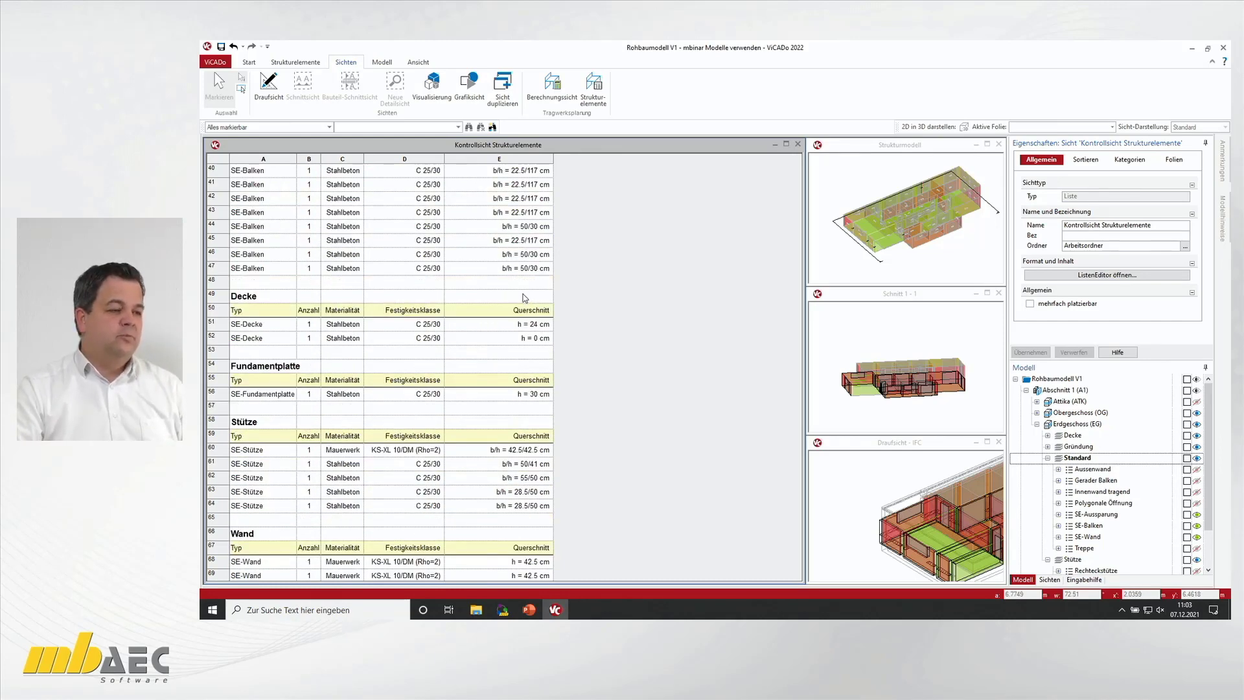
{"action": "scroll", "coordinate": [525, 297], "scroll_direction": "down", "scroll_amount": 2}
{"action": "scroll", "coordinate": [520, 300], "scroll_direction": "down", "scroll_amount": 6}
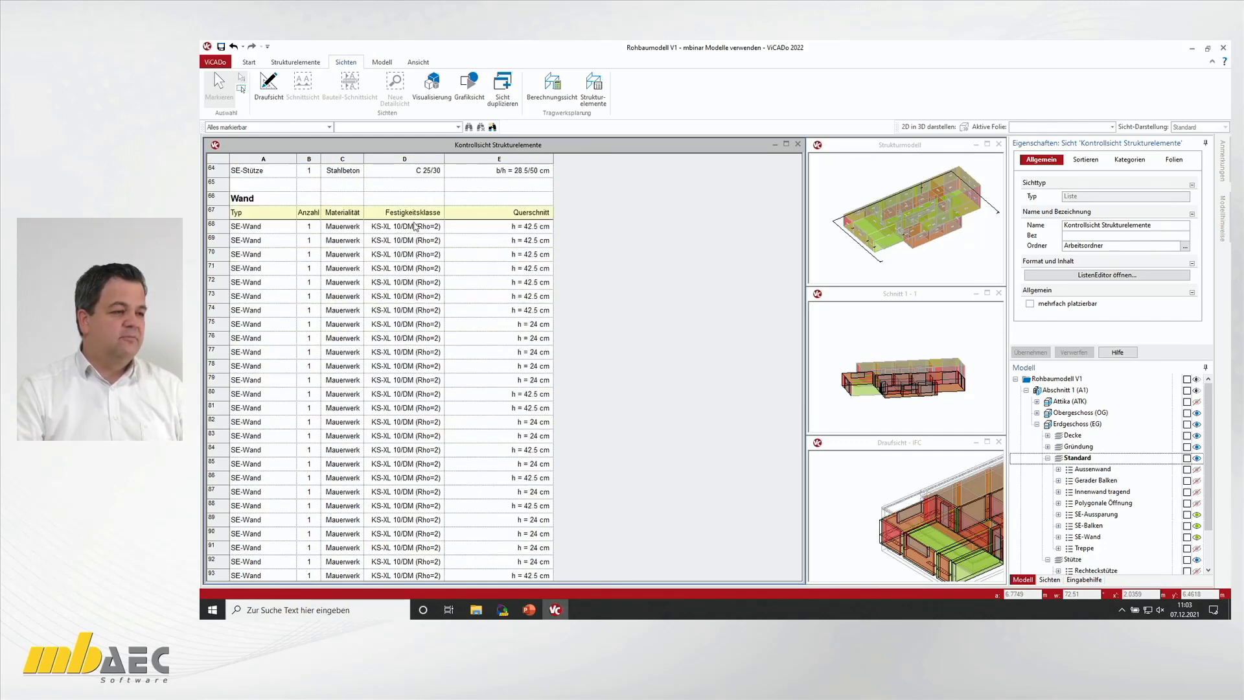
{"action": "scroll", "coordinate": [408, 273], "scroll_direction": "down", "scroll_amount": 3}
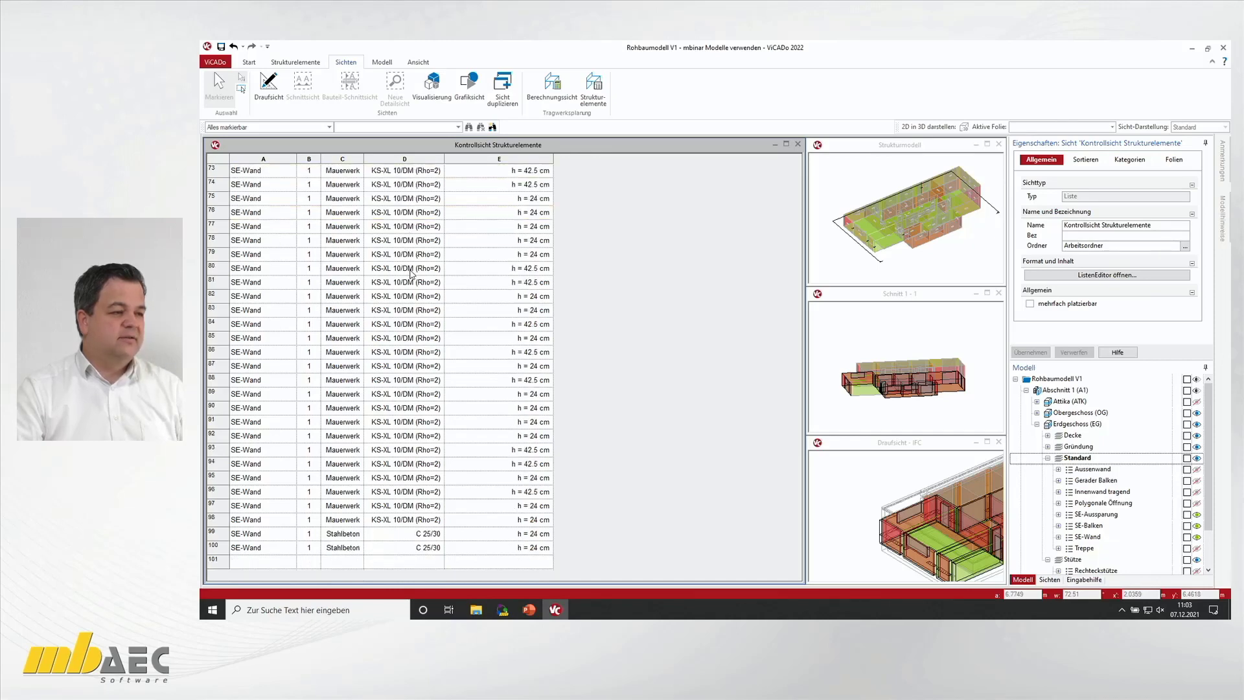
{"action": "scroll", "coordinate": [411, 273], "scroll_direction": "up", "scroll_amount": 10}
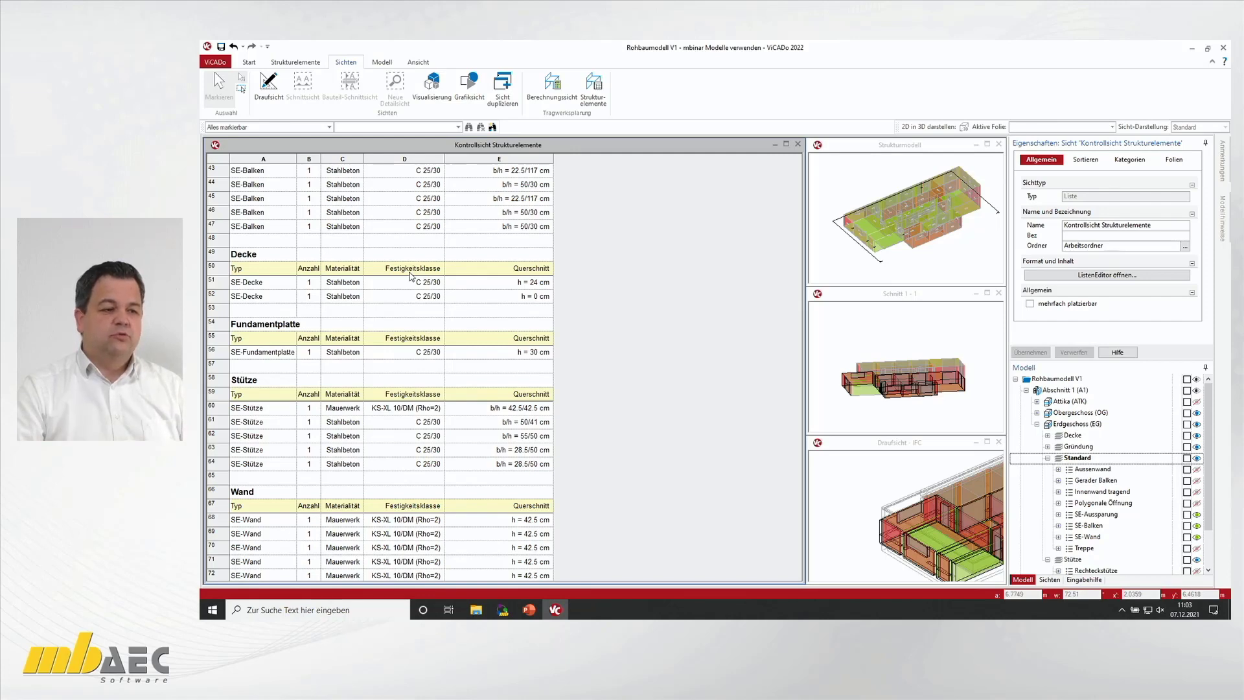
{"action": "left_click", "coordinate": [858, 473]}
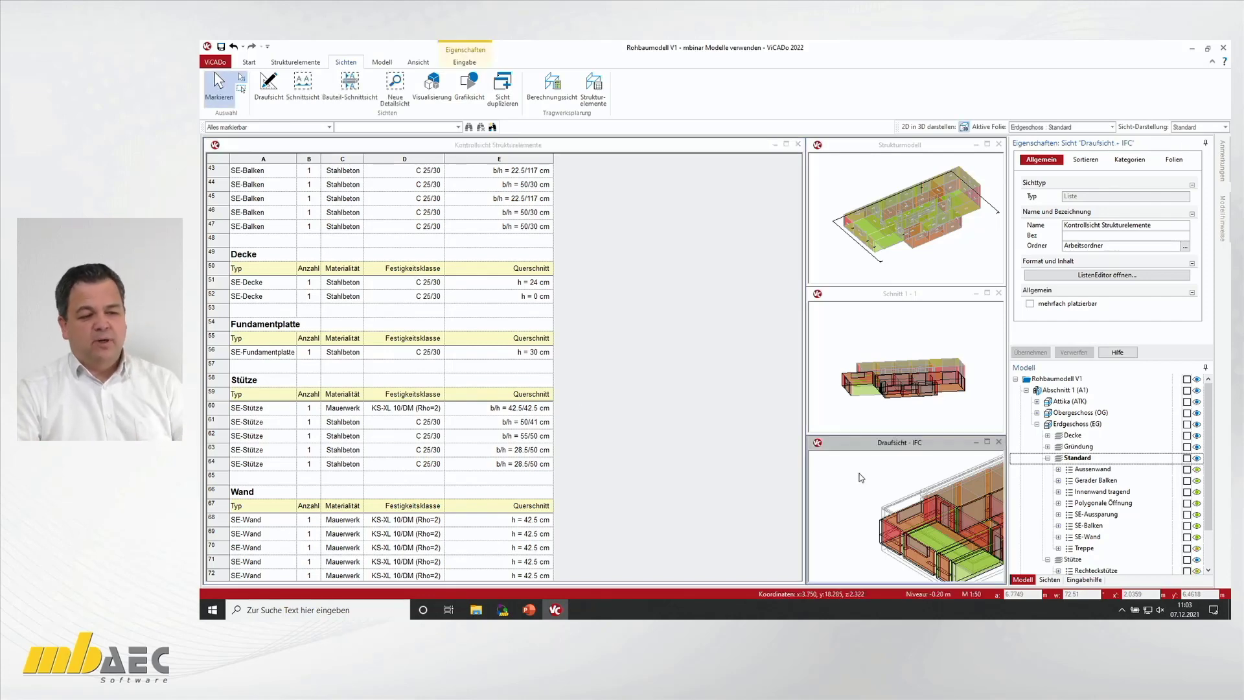
{"action": "left_click", "coordinate": [616, 347]}
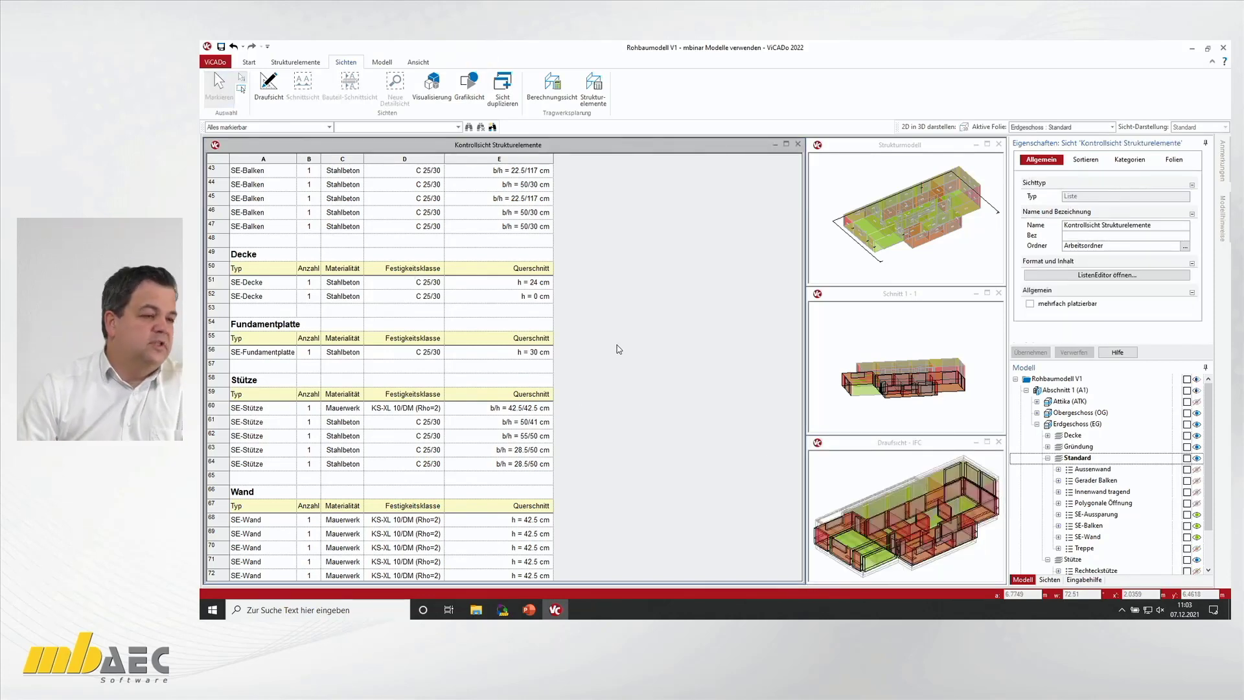
Step: Hide the ground floor's SE-Aussparung elements so the control list leaves out the openings
{"action": "scroll", "coordinate": [582, 246], "scroll_direction": "up", "scroll_amount": 4}
{"action": "scroll", "coordinate": [582, 247], "scroll_direction": "up", "scroll_amount": 1}
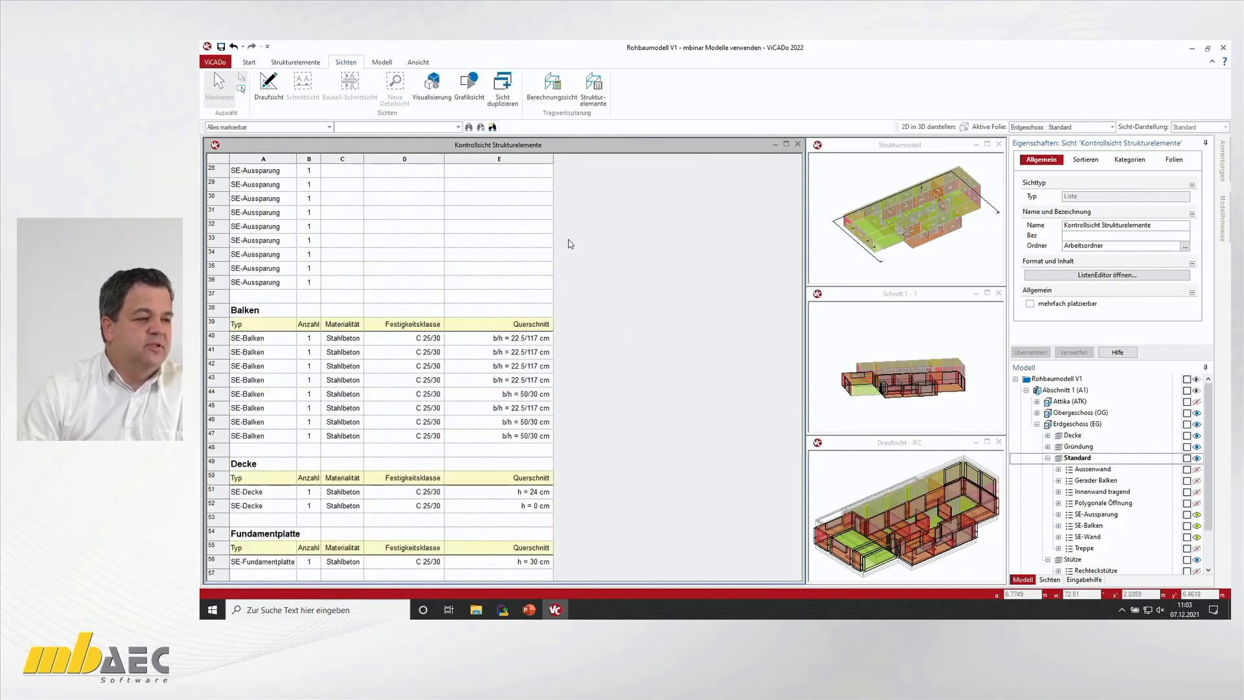
{"action": "scroll", "coordinate": [570, 244], "scroll_direction": "up", "scroll_amount": 5}
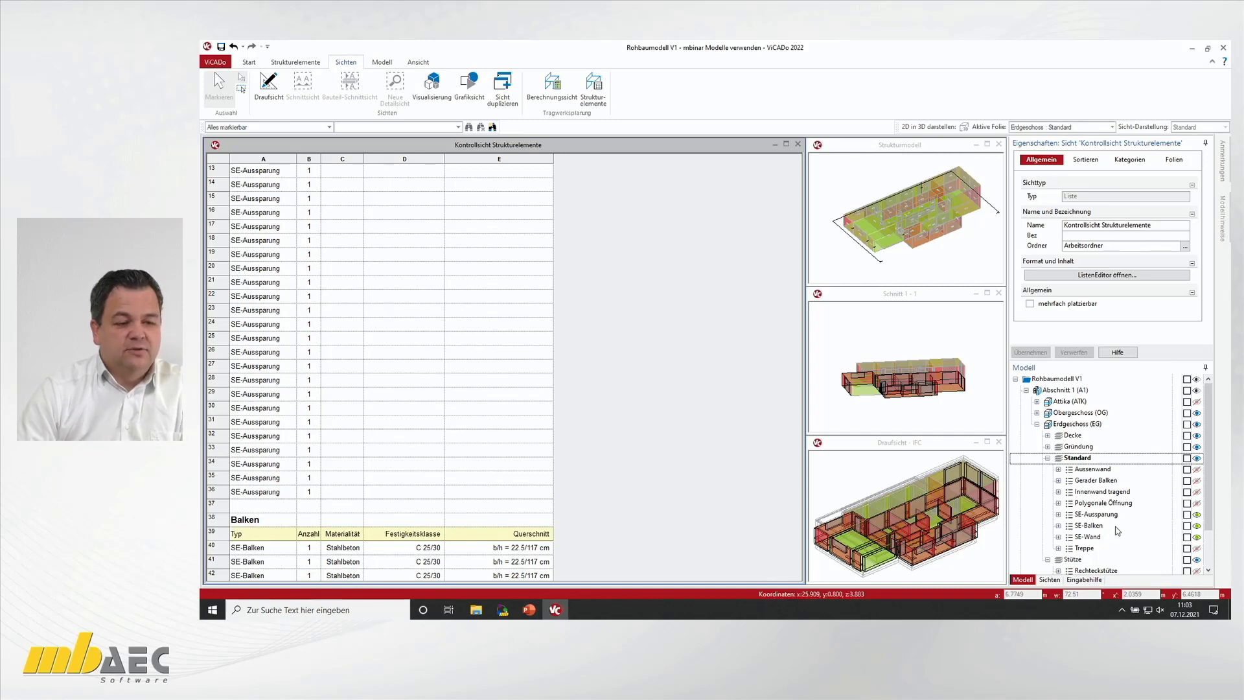
{"action": "left_click", "coordinate": [1197, 514]}
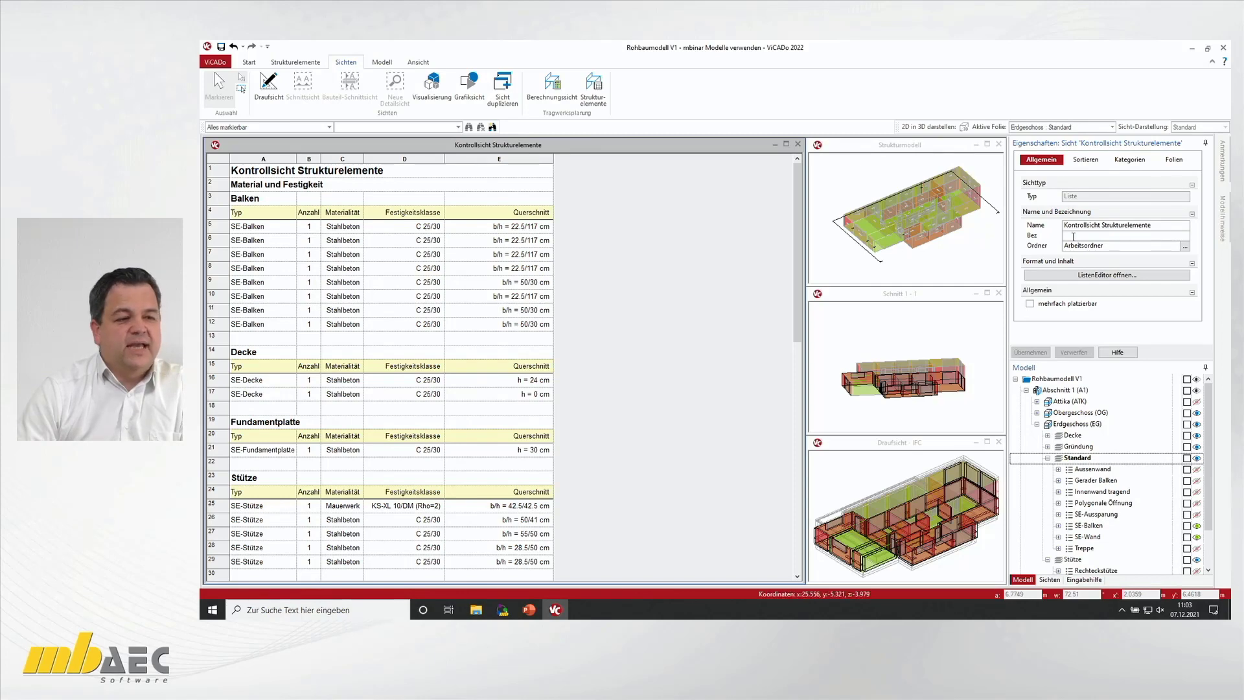
Step: Change the control list's sort criteria to Strukturelement Festigkeitsklasse first and Strukturelement Querschnitt second, both ascending
{"action": "left_click", "coordinate": [1086, 160]}
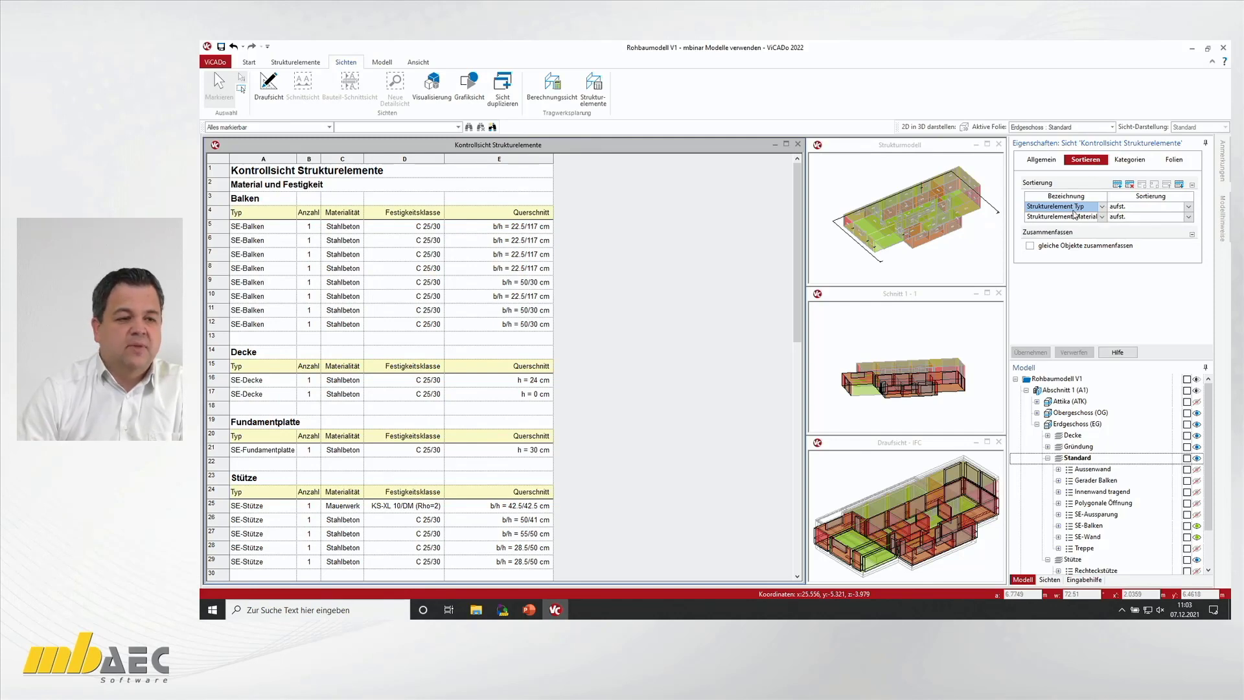
{"action": "left_click", "coordinate": [1101, 207]}
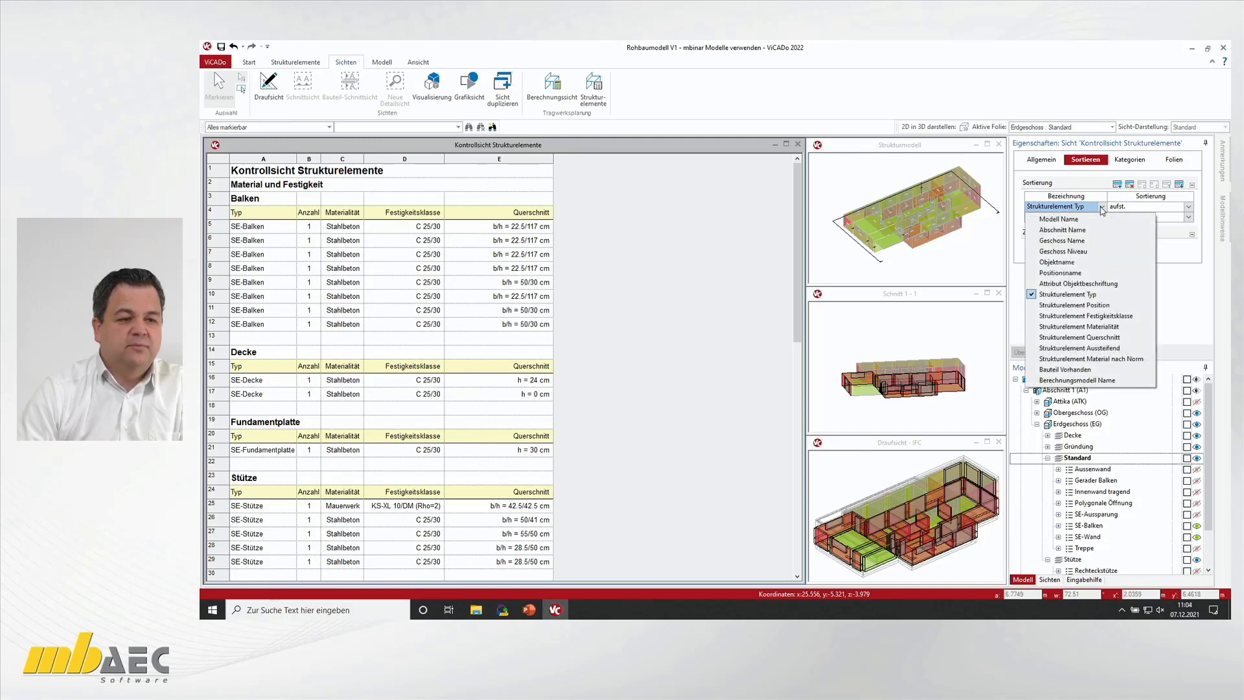
{"action": "left_click", "coordinate": [1104, 316]}
{"action": "left_click", "coordinate": [1101, 217]}
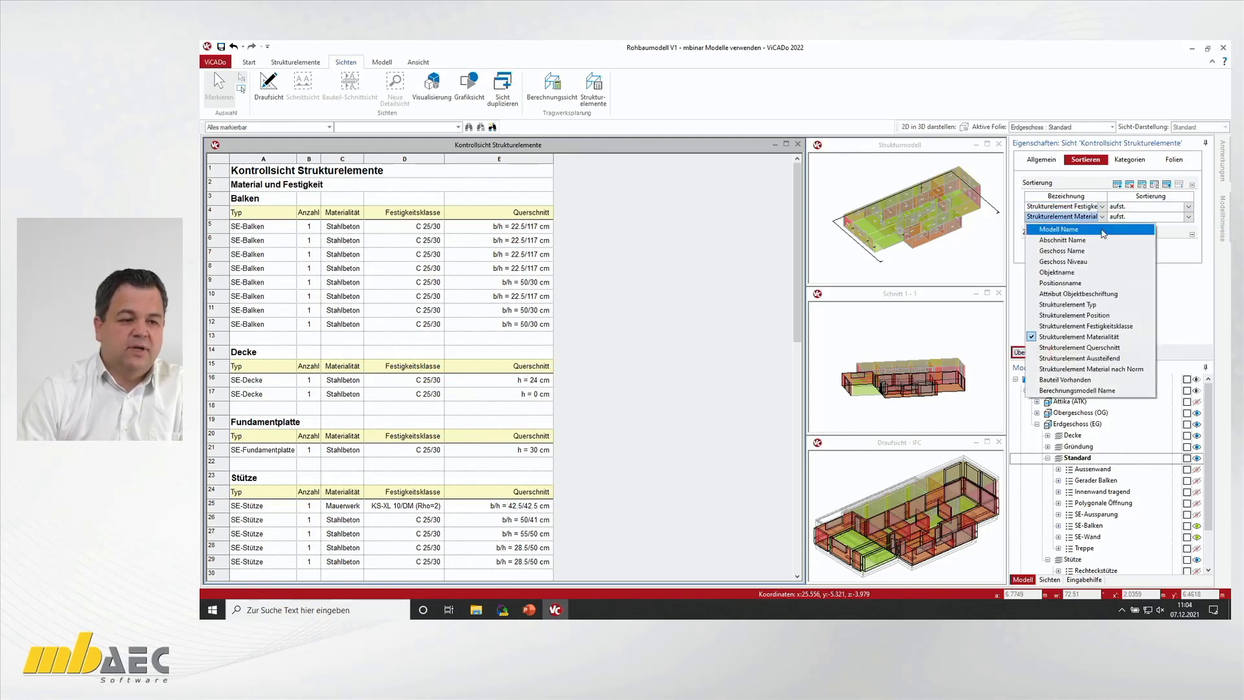
{"action": "left_click", "coordinate": [1100, 347]}
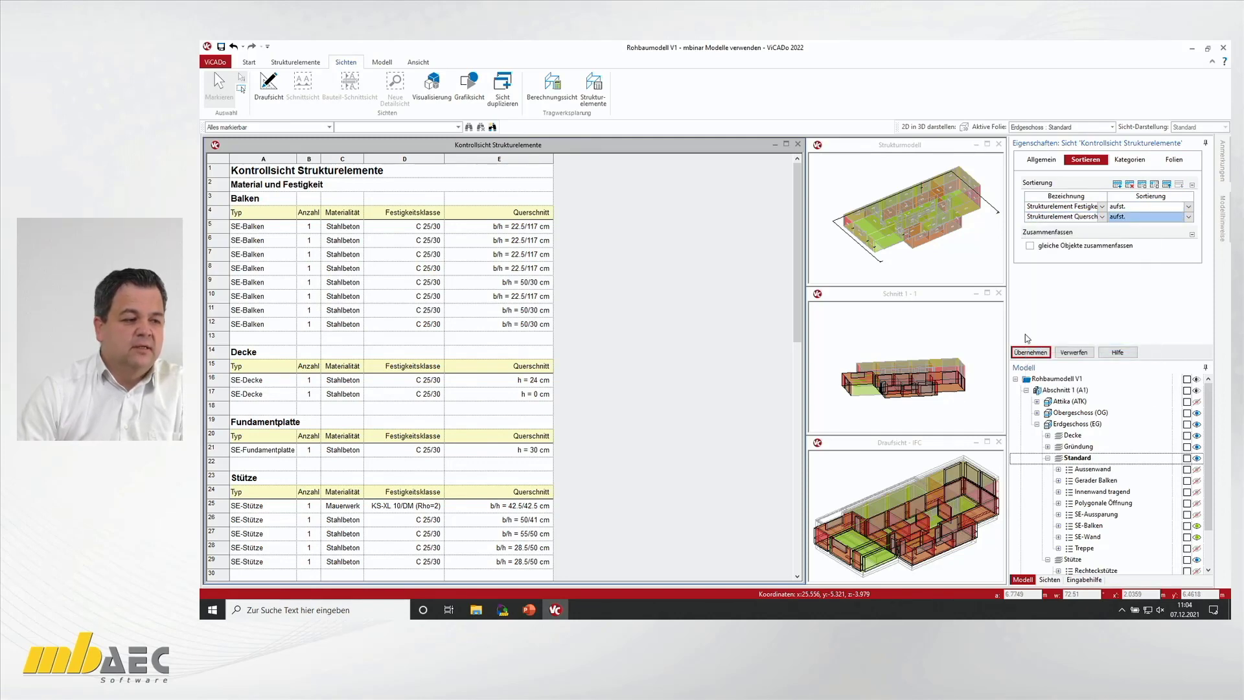
Step: Combine identical objects in the control list and apply the changed sorting settings
{"action": "scroll", "coordinate": [524, 396], "scroll_direction": "down", "scroll_amount": 6}
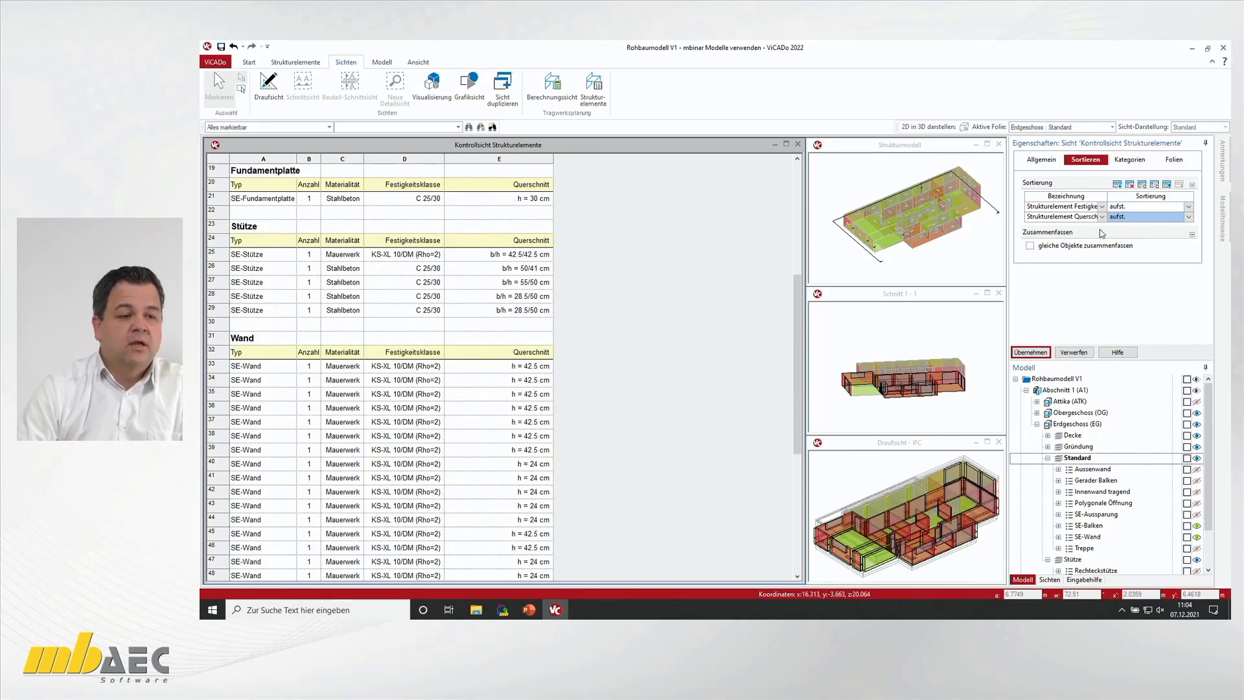
{"action": "left_click", "coordinate": [1030, 247]}
{"action": "left_click", "coordinate": [1031, 352]}
{"action": "scroll", "coordinate": [488, 326], "scroll_direction": "down", "scroll_amount": 4}
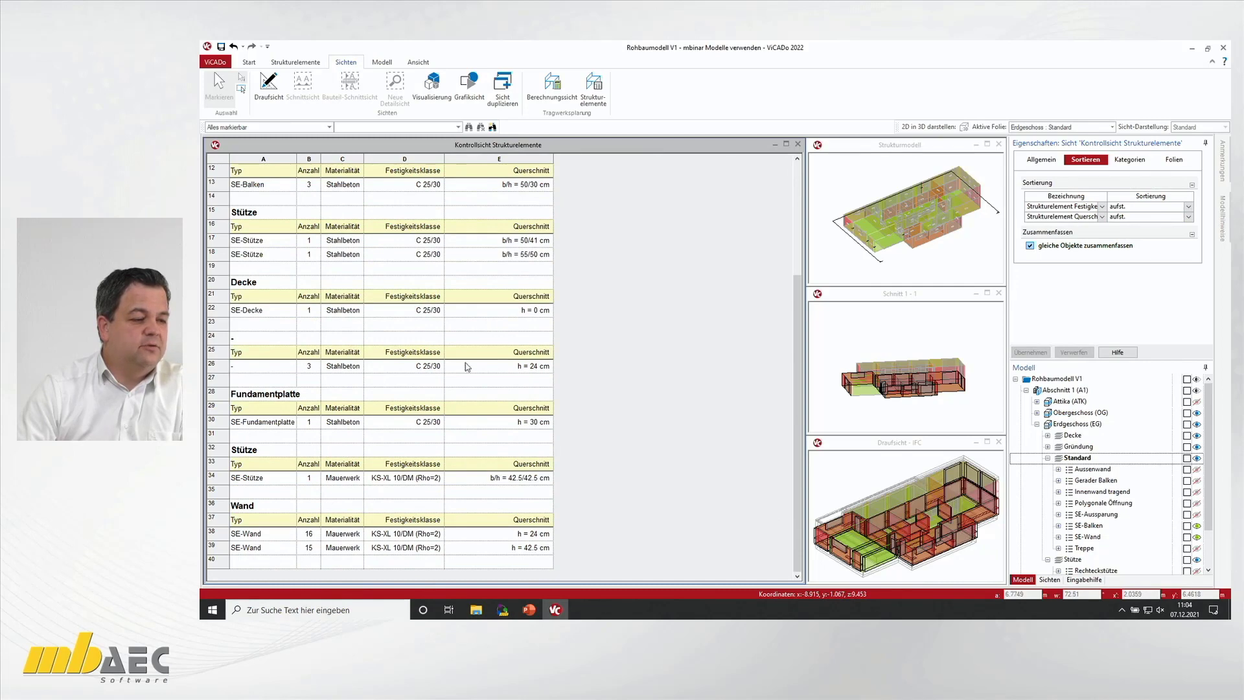
Step: Set the 42.5 cm thick walls to manual material and choose the Poroton brick POROTON-Planhochlochziegel-T9/-T10/-T11 'DR34' for them
{"action": "left_click", "coordinate": [222, 551]}
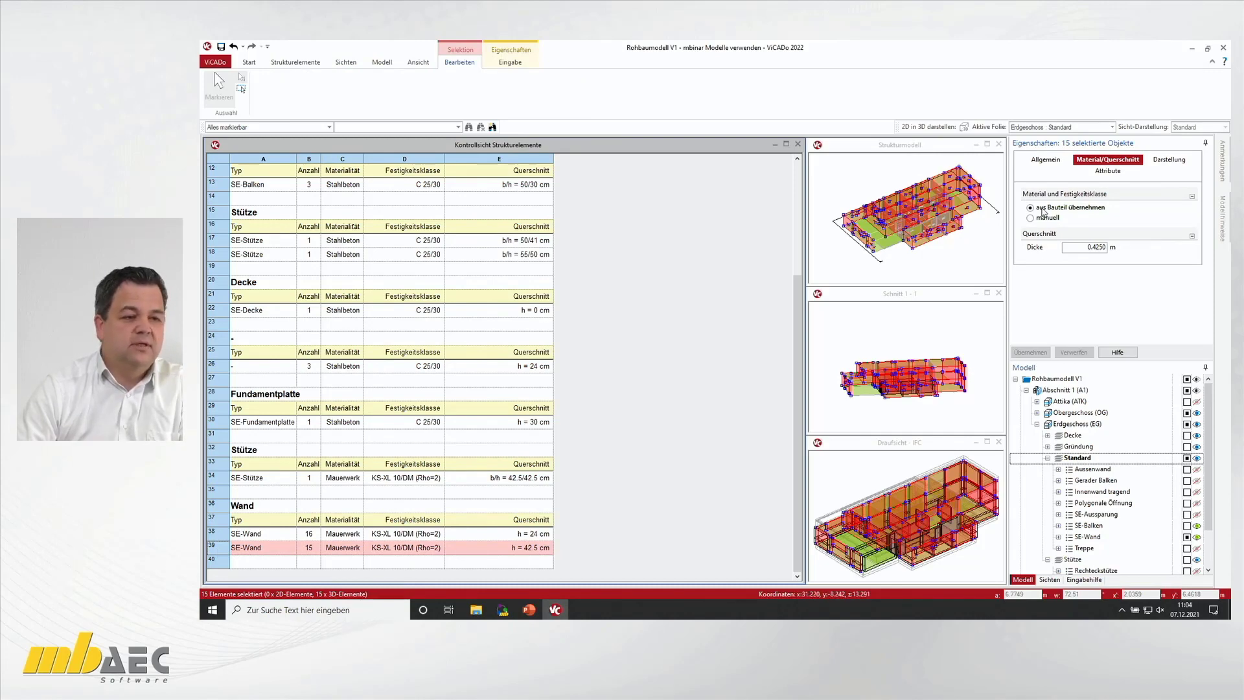
{"action": "left_click", "coordinate": [1040, 218]}
{"action": "left_click", "coordinate": [1186, 239]}
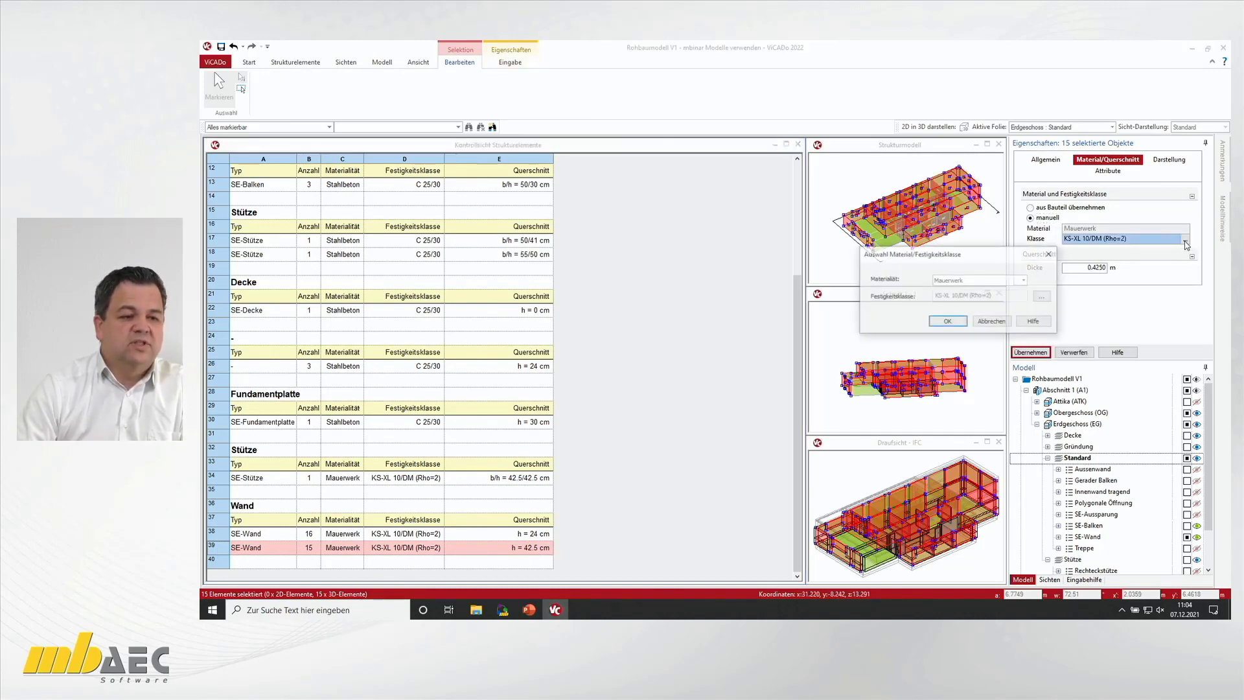
{"action": "left_click", "coordinate": [1043, 299]}
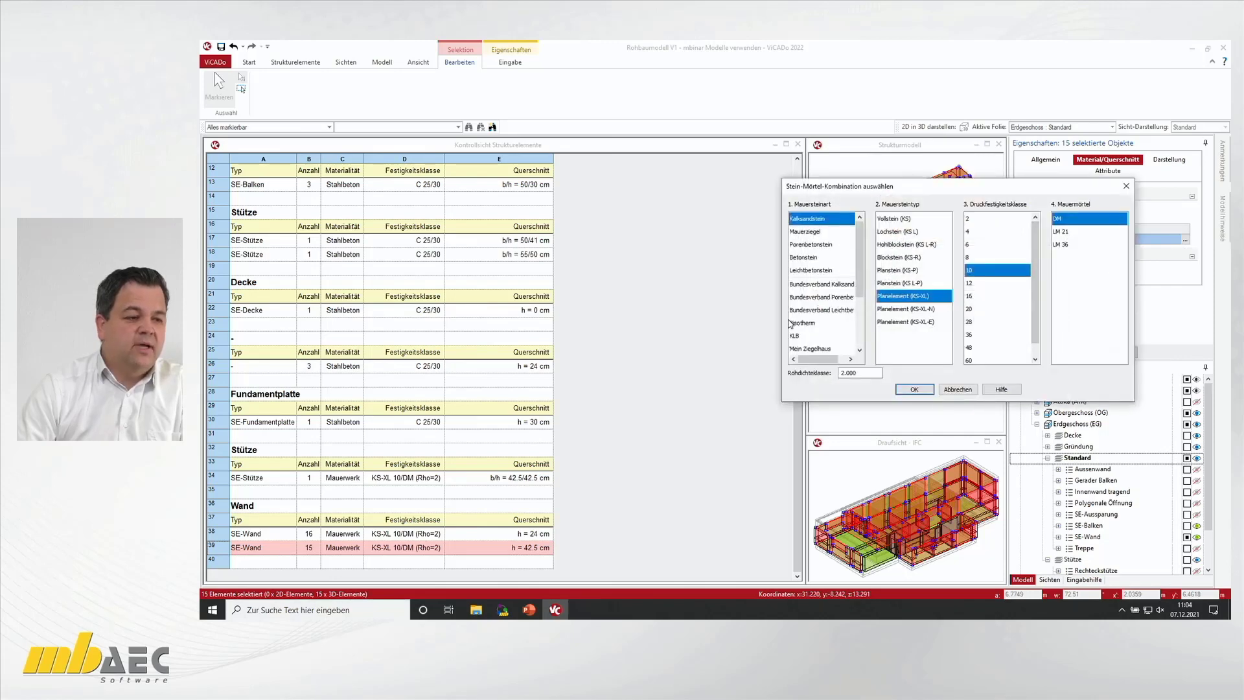
{"action": "left_click_drag", "start_coordinate": [780, 323], "coordinate": [457, 394]}
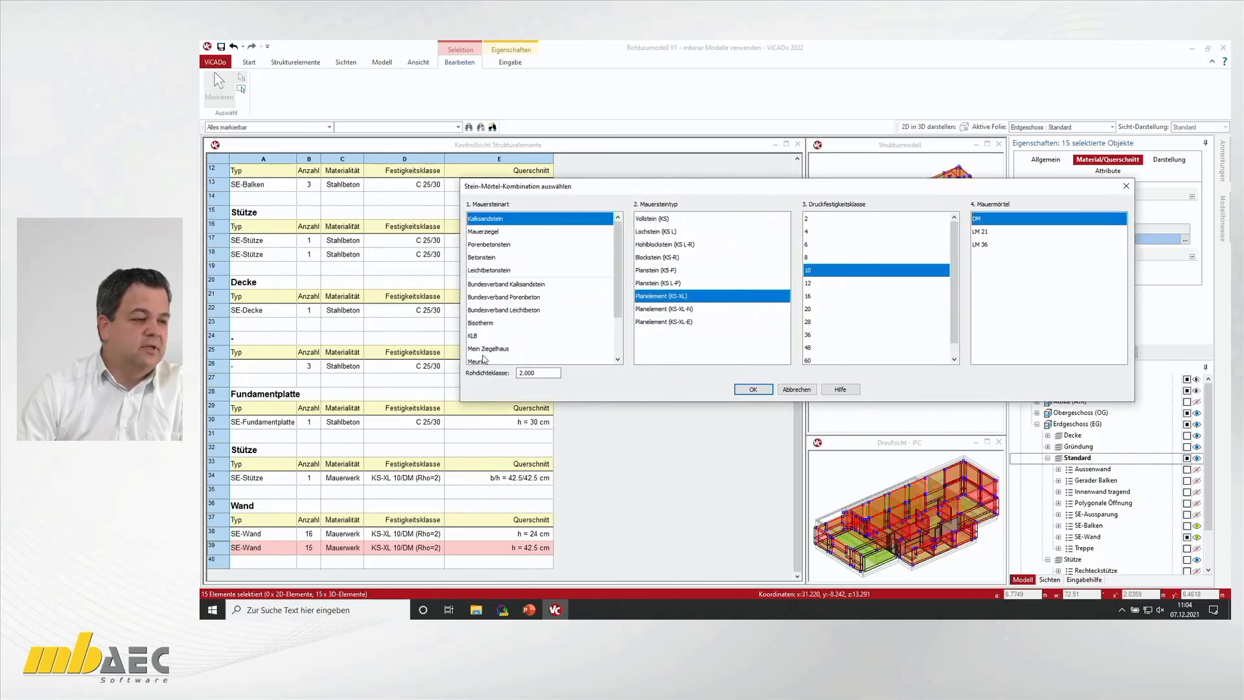
{"action": "scroll", "coordinate": [496, 247], "scroll_direction": "down", "scroll_amount": 1}
{"action": "scroll", "coordinate": [493, 255], "scroll_direction": "down", "scroll_amount": 1}
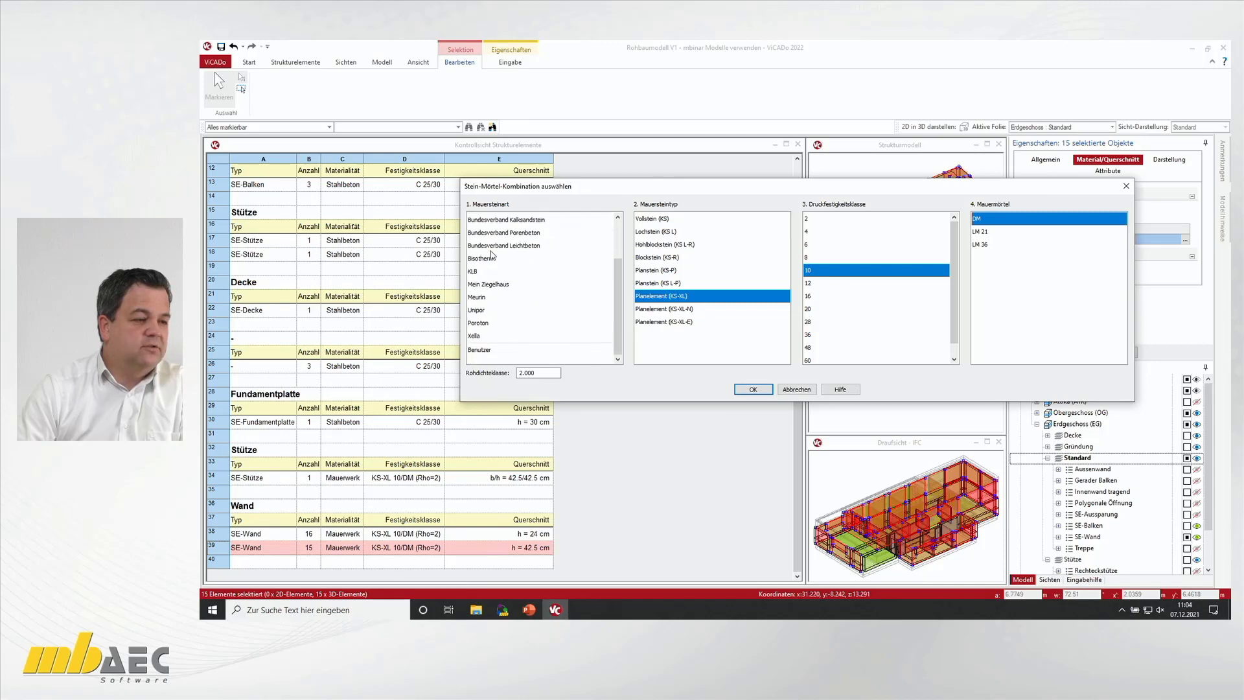
{"action": "left_click", "coordinate": [483, 327]}
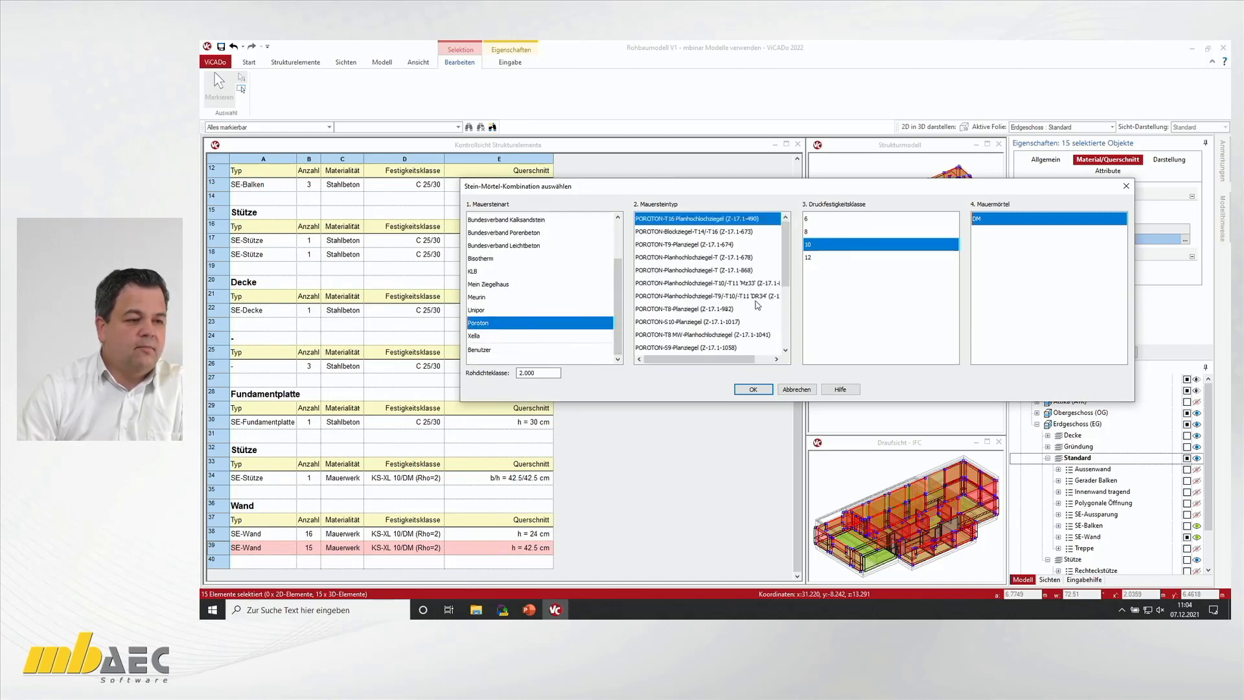
{"action": "left_click", "coordinate": [755, 299]}
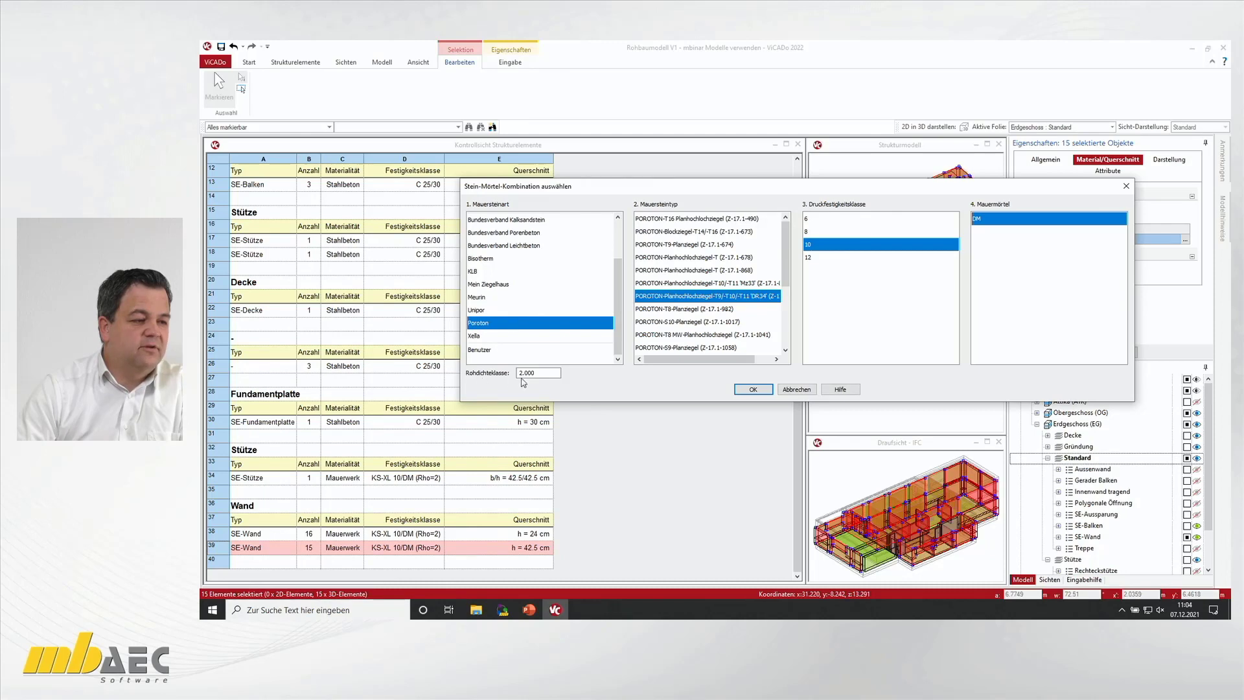
Step: Set the bulk density class of the 42.5 cm walls' masonry to 0.65 and apply the new material
{"action": "left_click_drag", "start_coordinate": [535, 373], "coordinate": [498, 394]}
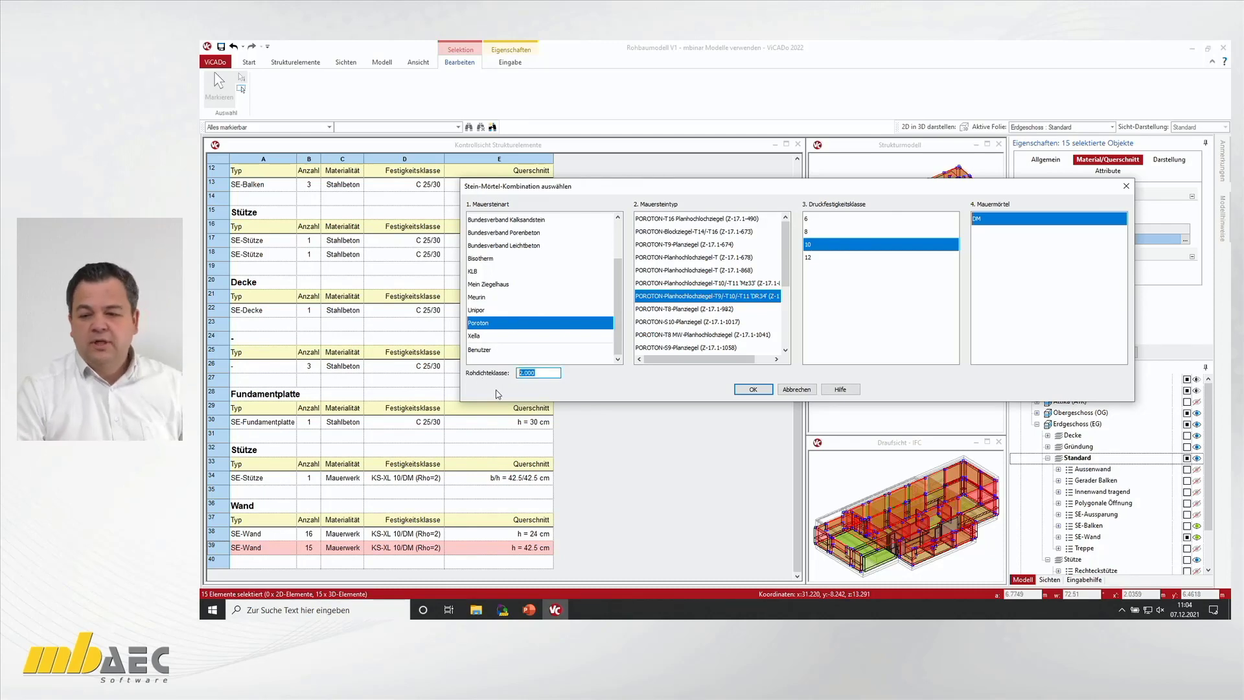
{"action": "type", "text": "0.65"}
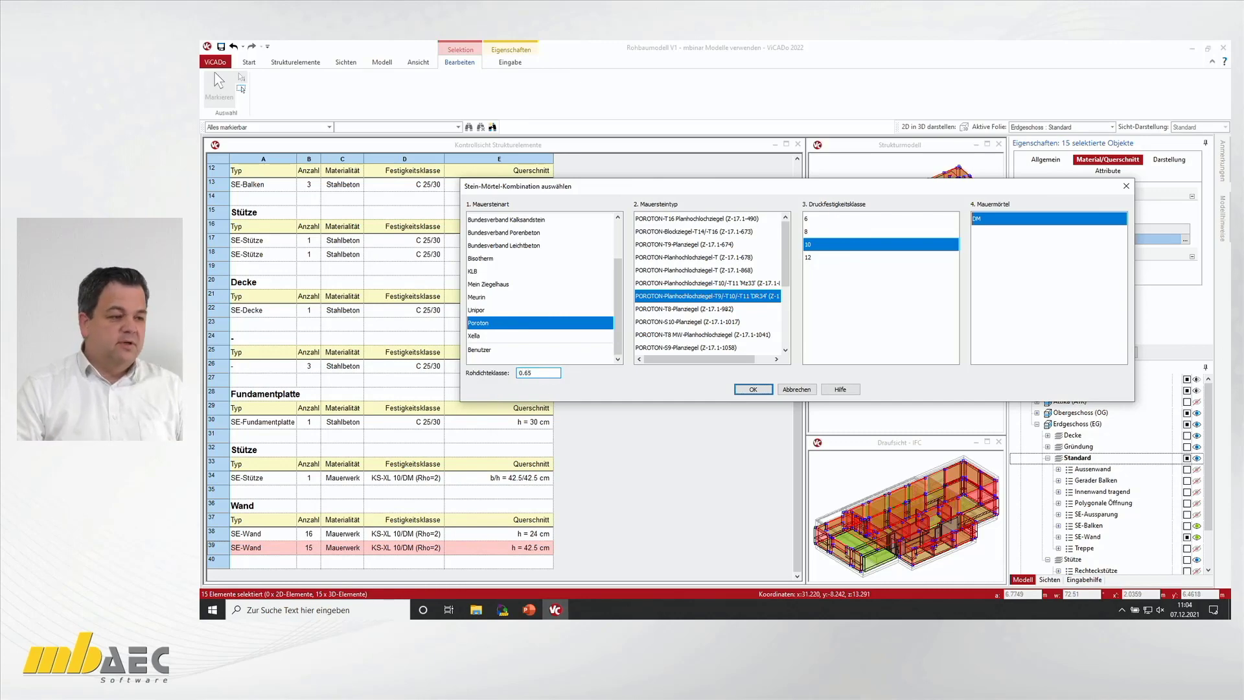
{"action": "left_click", "coordinate": [755, 389]}
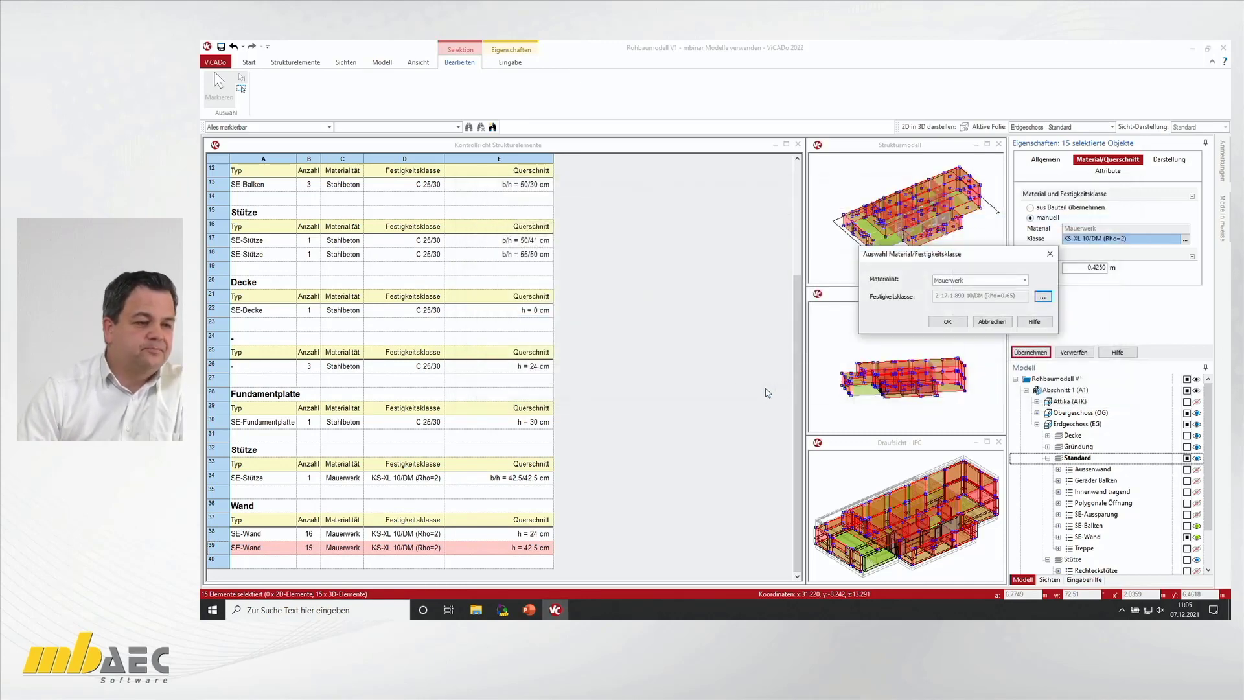
{"action": "left_click", "coordinate": [947, 322]}
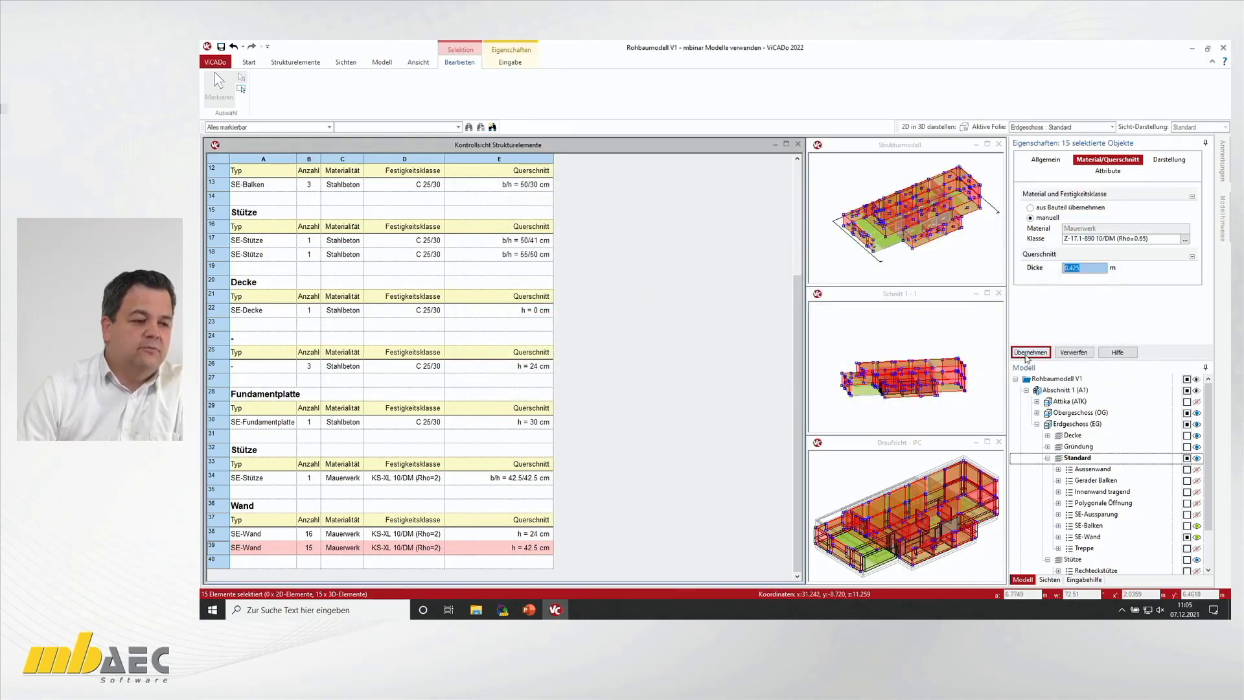
{"action": "key", "text": "Return"}
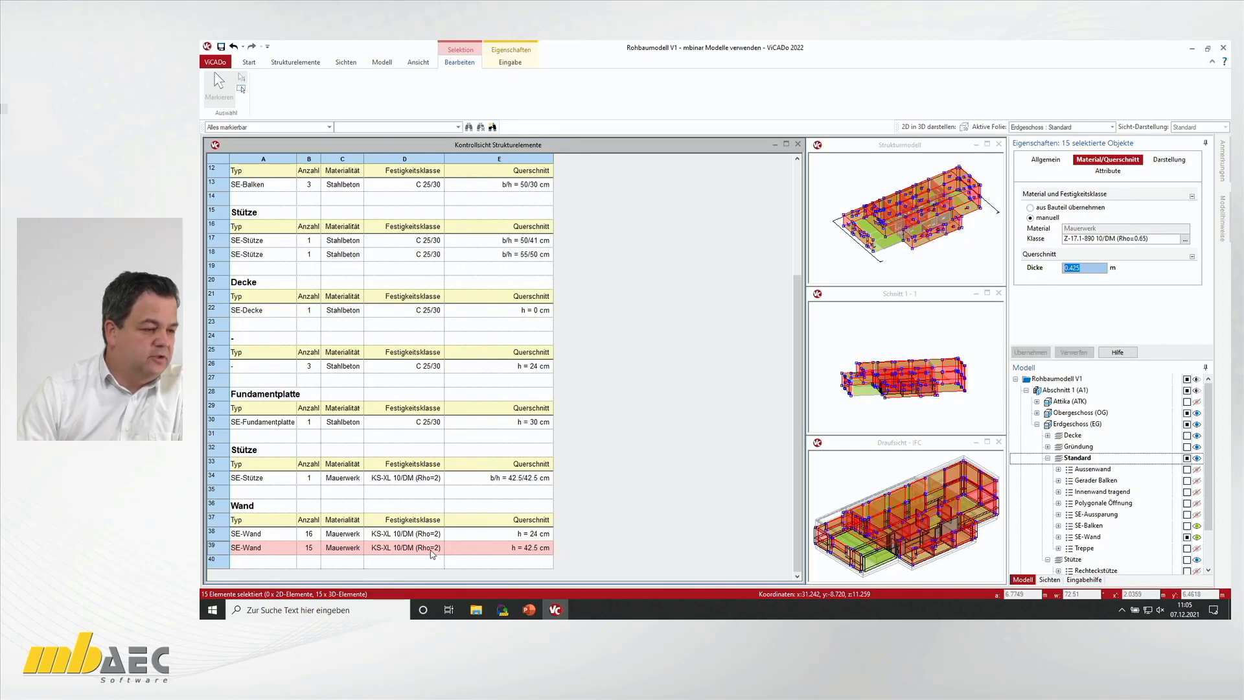
Step: Set the 24 cm thick walls to manual material with the Poroton brick POROTON-Planhochlochziegel-T (Z-17.1-678), strength class 10 and mortar DM
{"action": "left_click", "coordinate": [224, 539]}
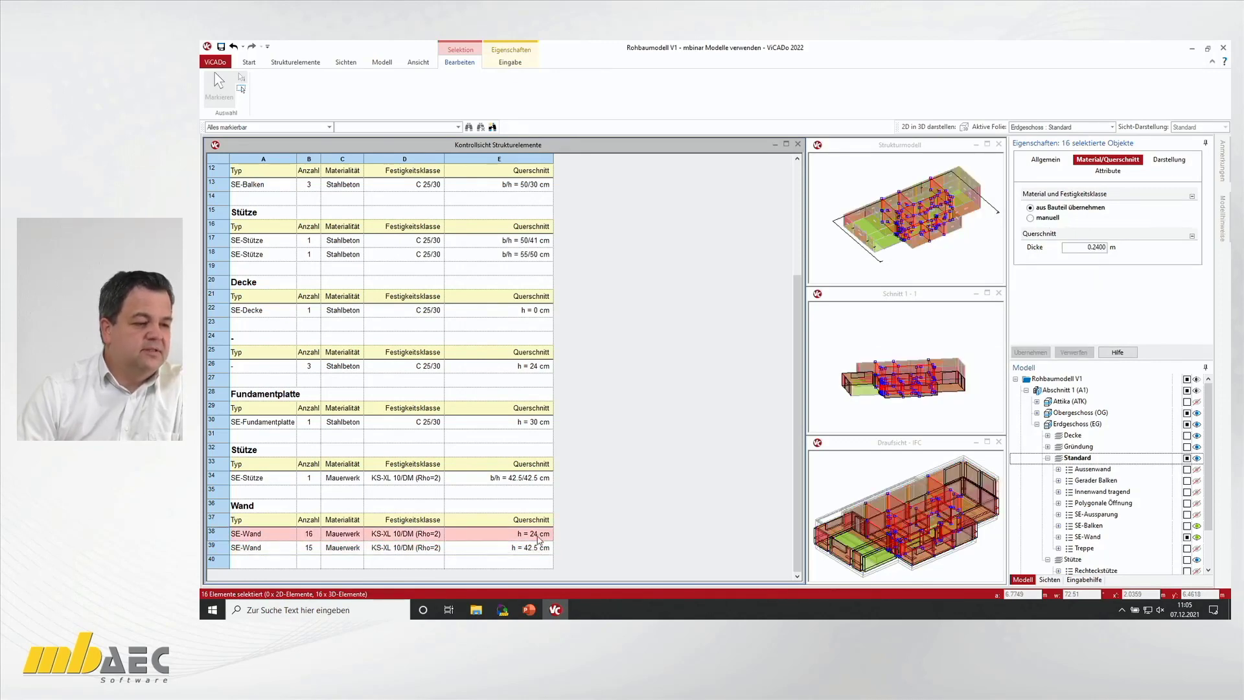
{"action": "left_click", "coordinate": [1047, 219]}
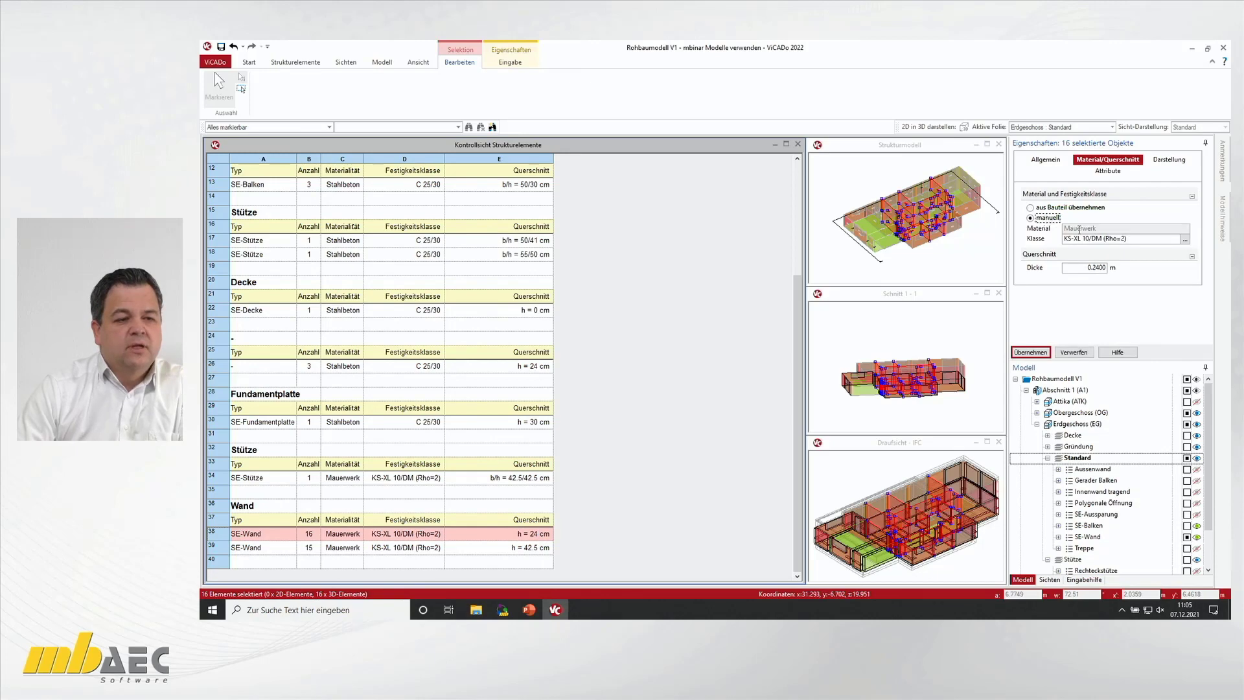
{"action": "left_click", "coordinate": [1185, 240]}
{"action": "left_click", "coordinate": [1043, 296]}
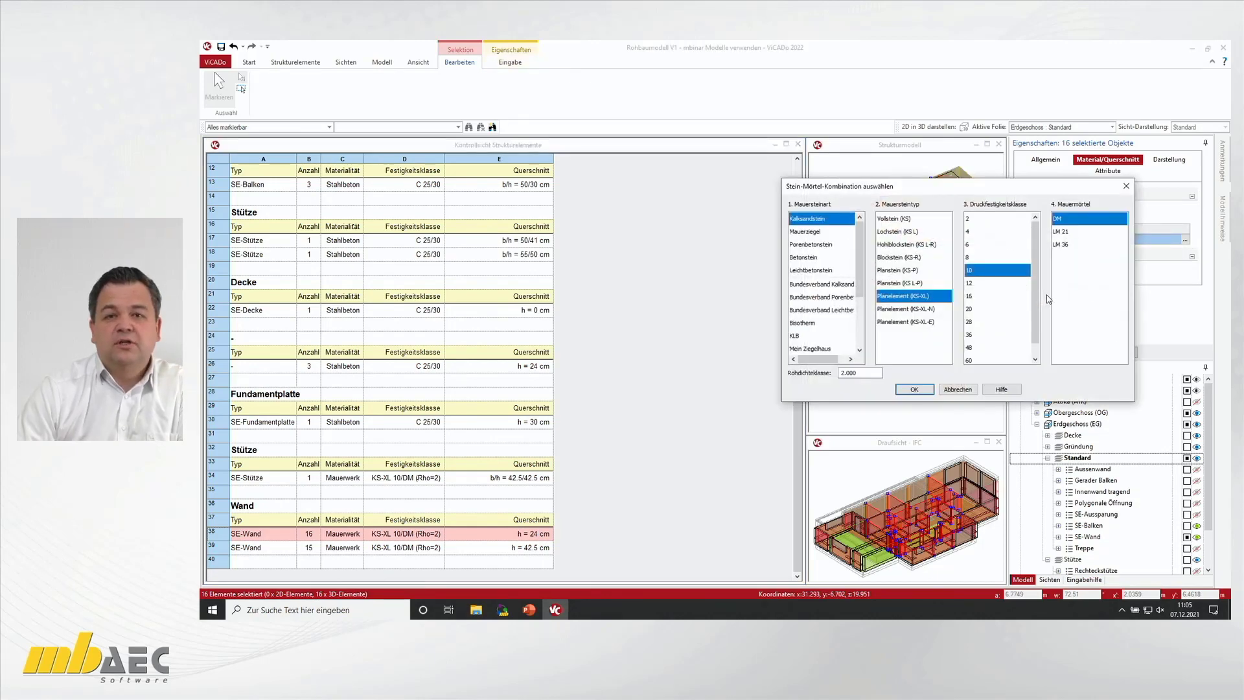
{"action": "scroll", "coordinate": [834, 337], "scroll_direction": "down", "scroll_amount": 2}
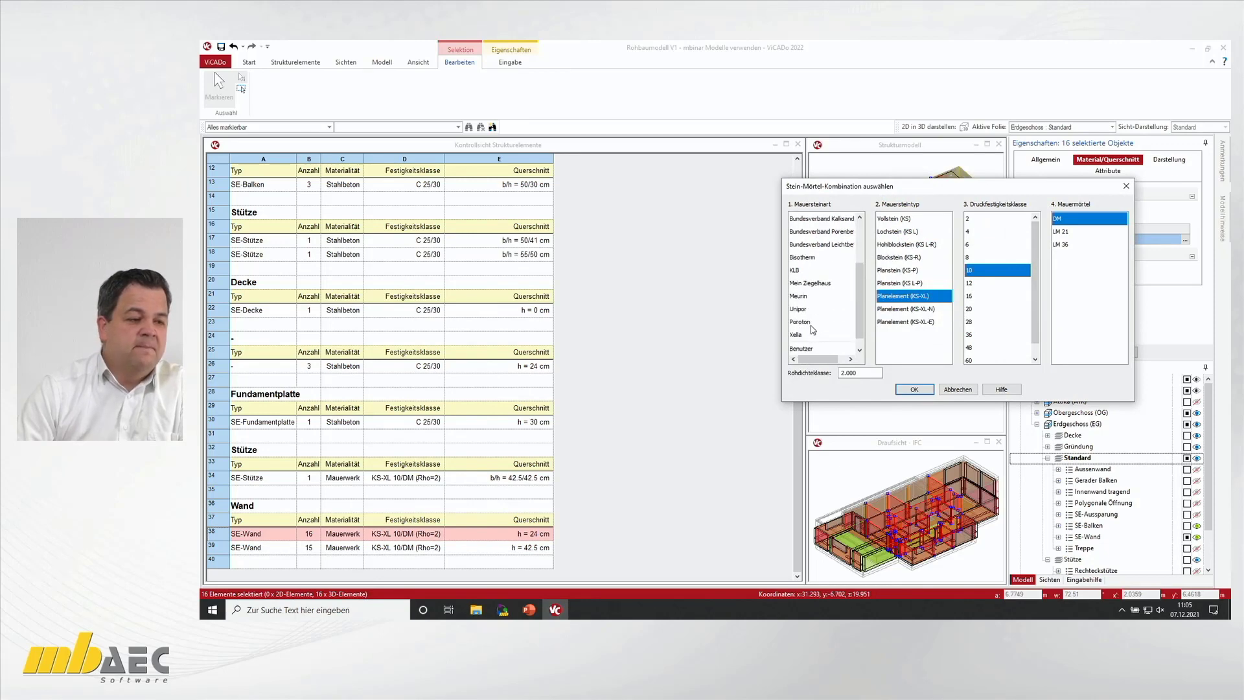
{"action": "left_click", "coordinate": [815, 322]}
{"action": "left_click_drag", "start_coordinate": [784, 328], "coordinate": [528, 329]}
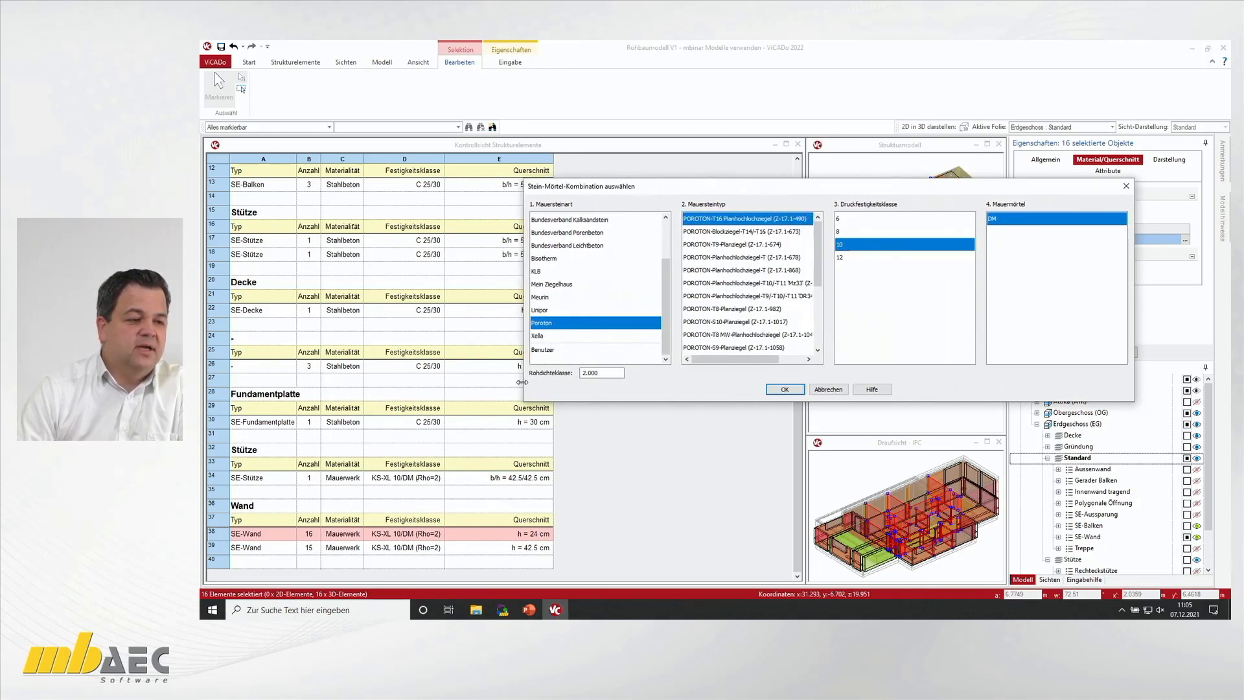
{"action": "left_click", "coordinate": [748, 257]}
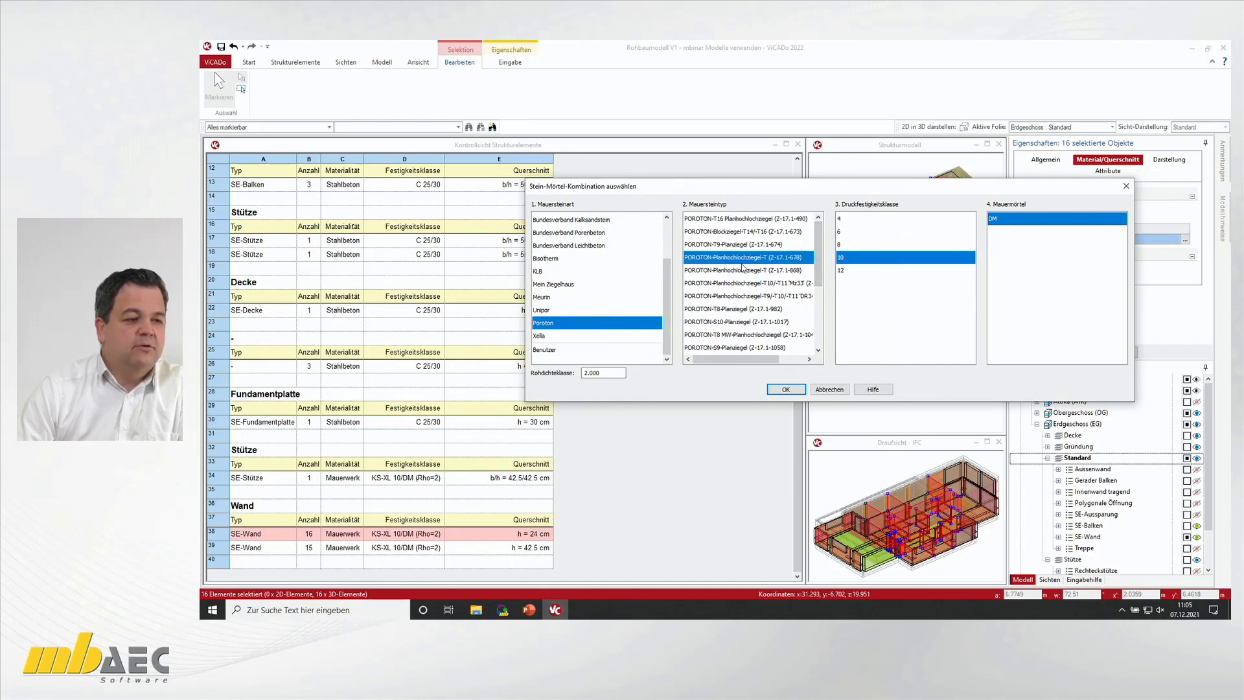
{"action": "left_click", "coordinate": [786, 390]}
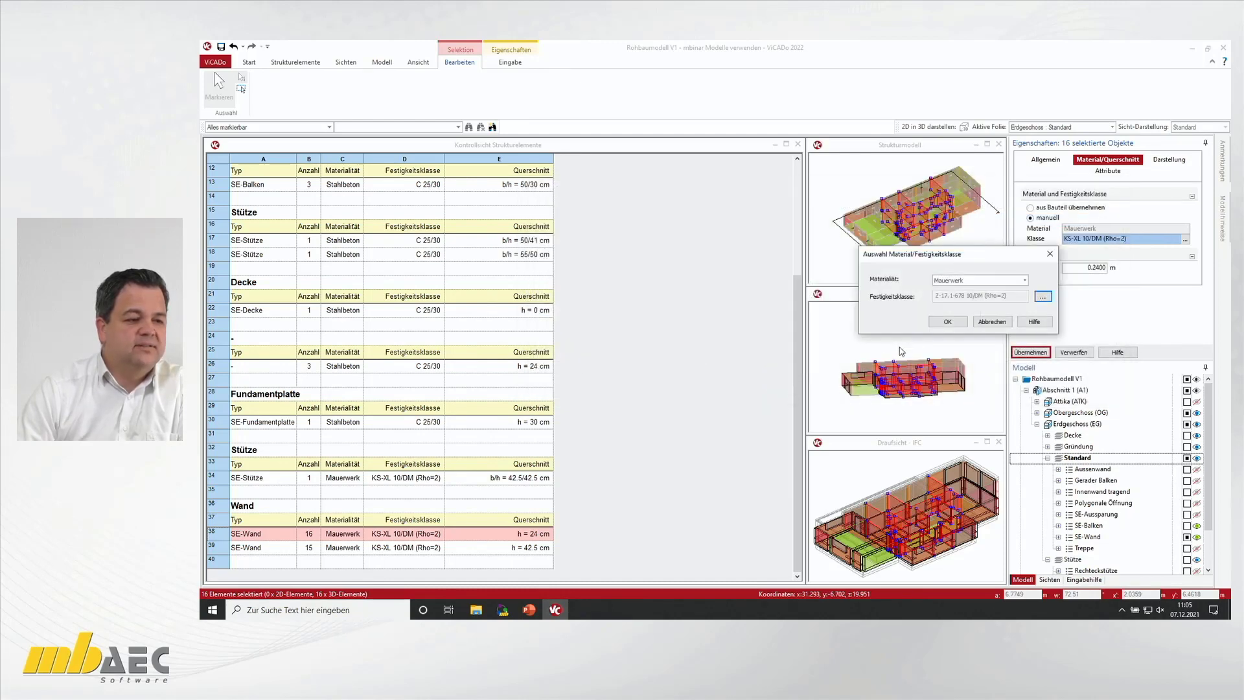
{"action": "left_click", "coordinate": [947, 322]}
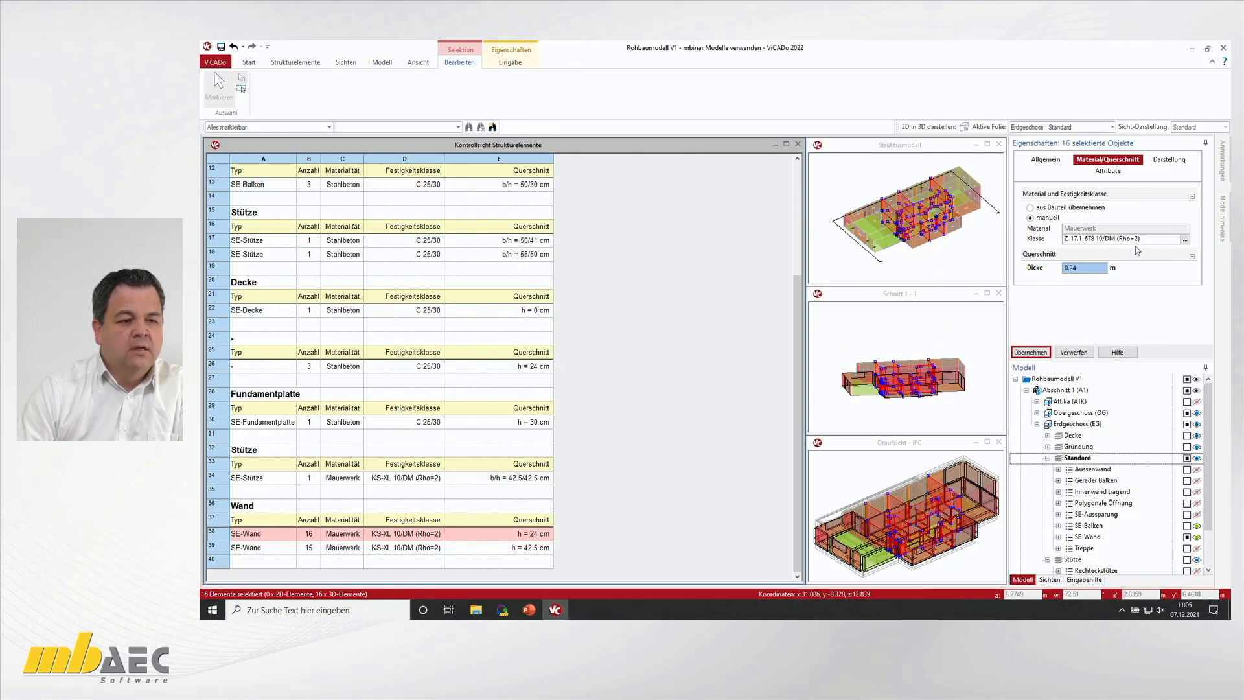
Step: Set the bulk density class of the 24 cm walls' masonry to 0.9 and apply the new material
{"action": "left_click", "coordinate": [1185, 245]}
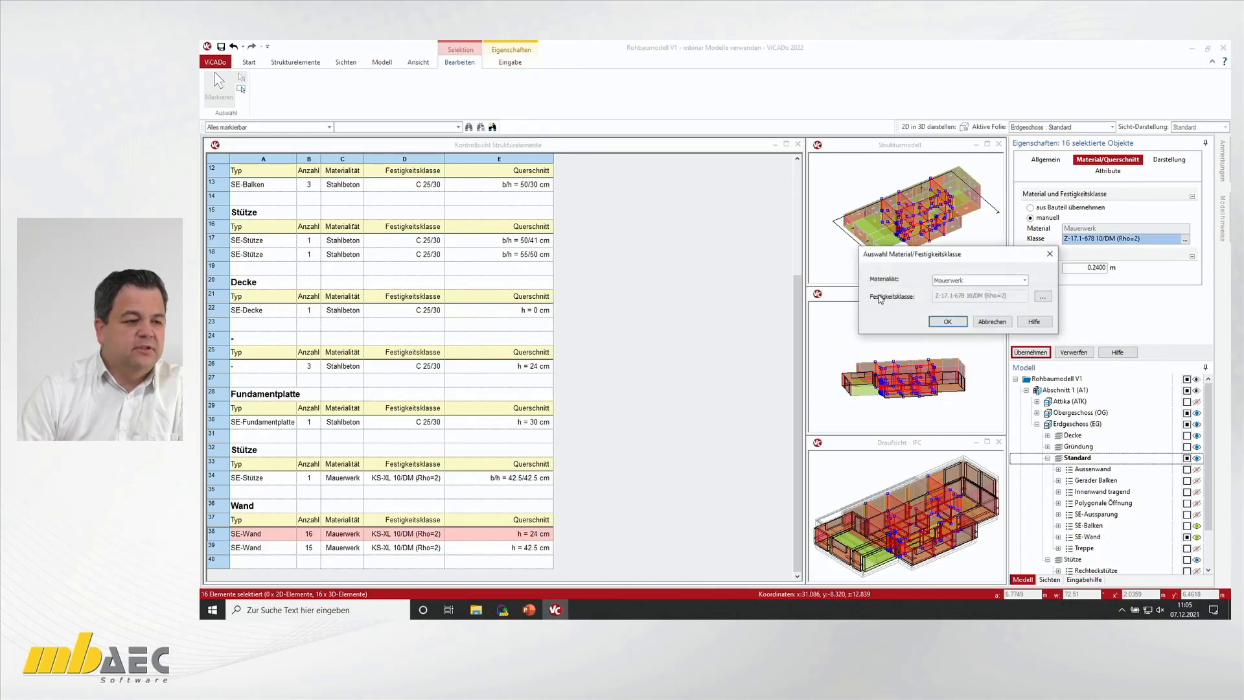
{"action": "left_click", "coordinate": [1035, 300]}
{"action": "left_click_drag", "start_coordinate": [863, 374], "coordinate": [830, 383]}
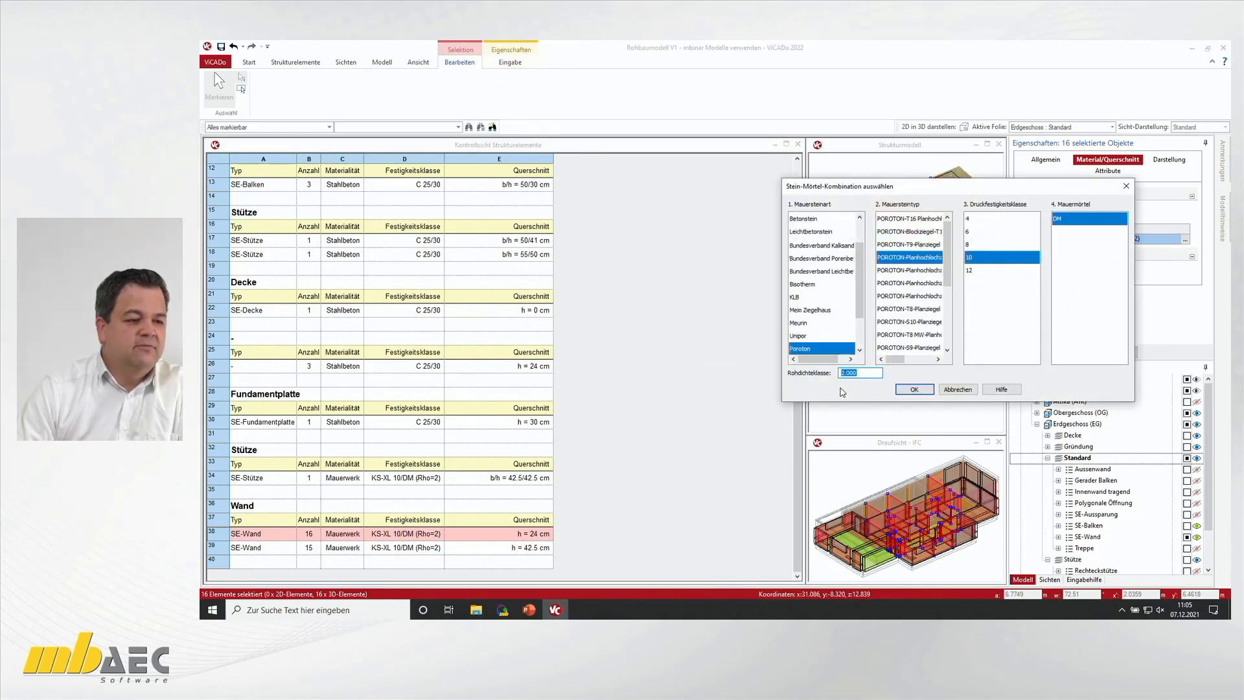
{"action": "type", "text": "0.9"}
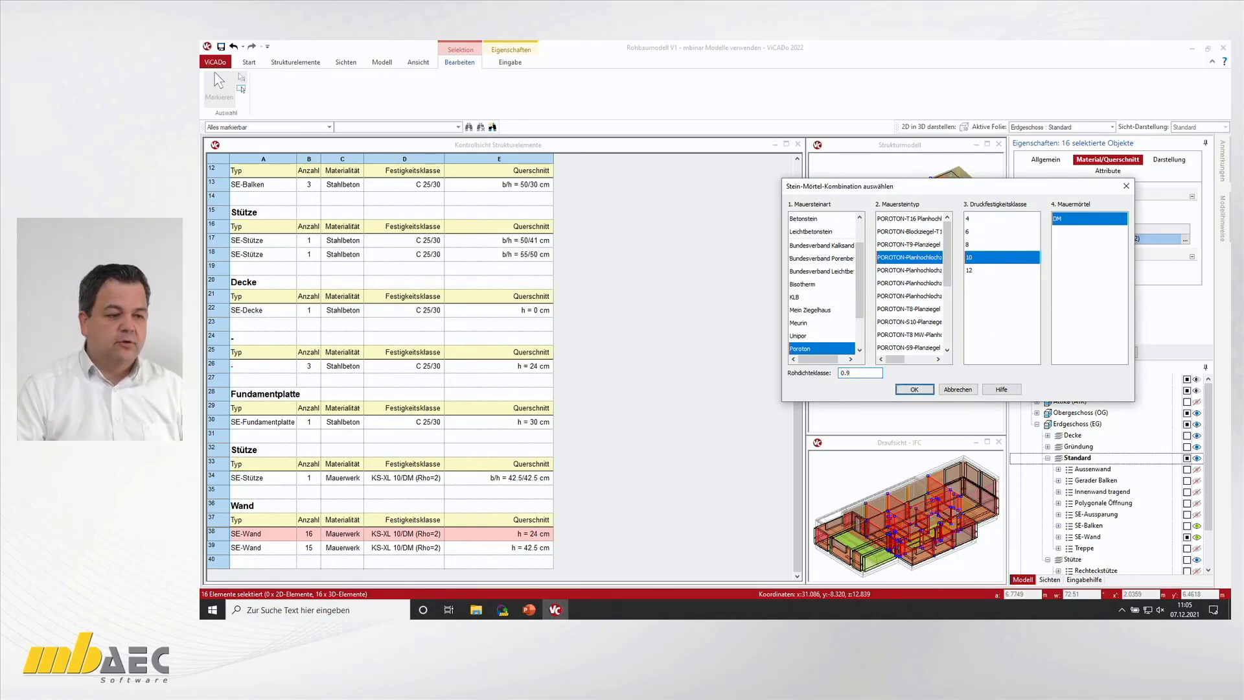
{"action": "left_click", "coordinate": [915, 389]}
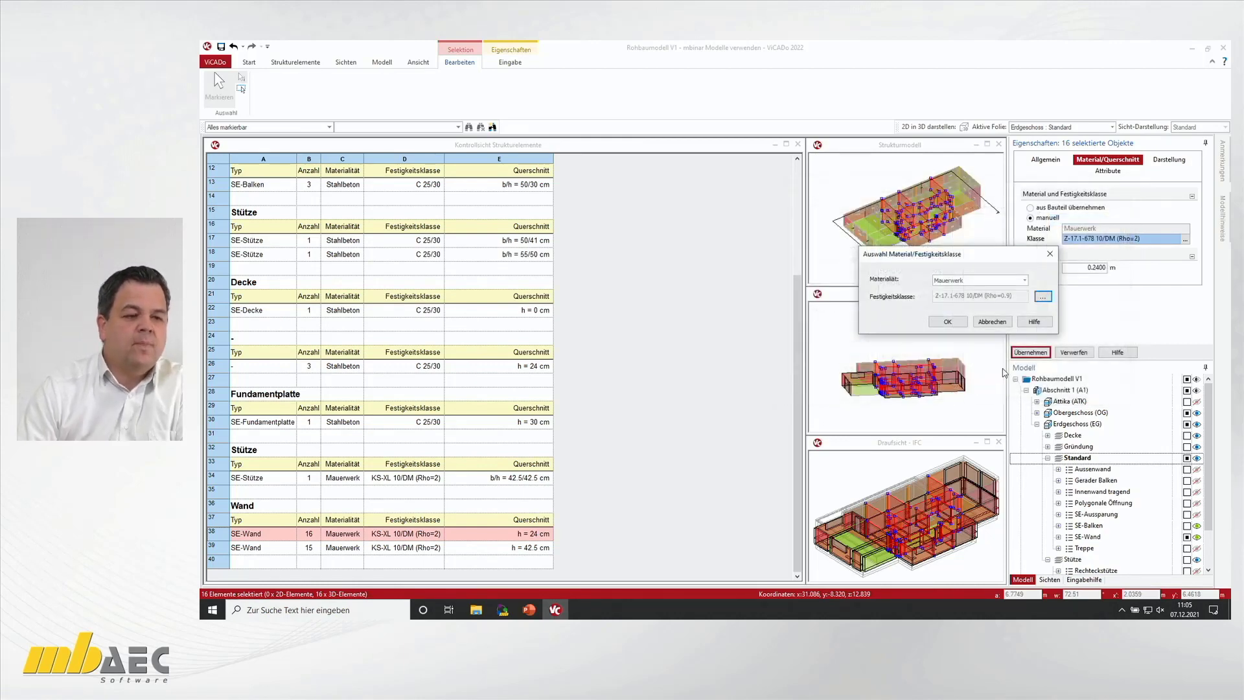
{"action": "left_click", "coordinate": [947, 321]}
{"action": "left_click", "coordinate": [1037, 353]}
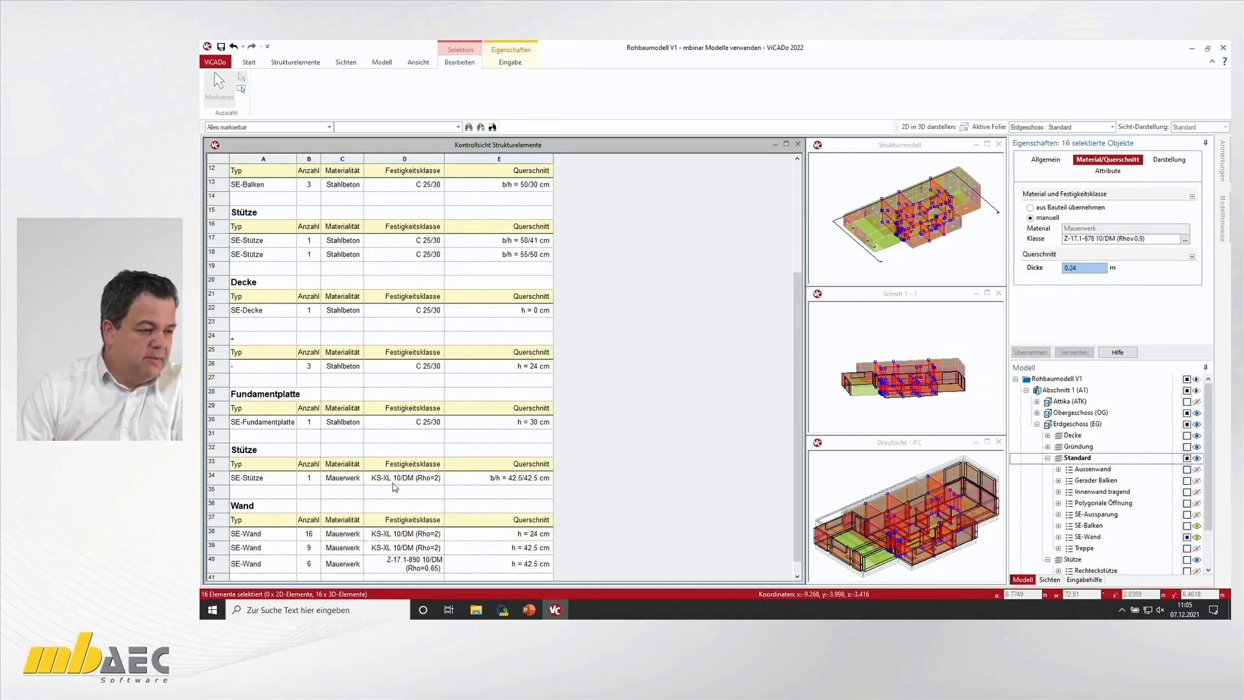
Step: Set the 42.5/42.5 cm masonry column to manual material with the Poroton brick POROTON-Planhochlochziegel-T (Z-17.1-678), strength class 10 and mortar DM, and apply it
{"action": "left_click", "coordinate": [225, 480]}
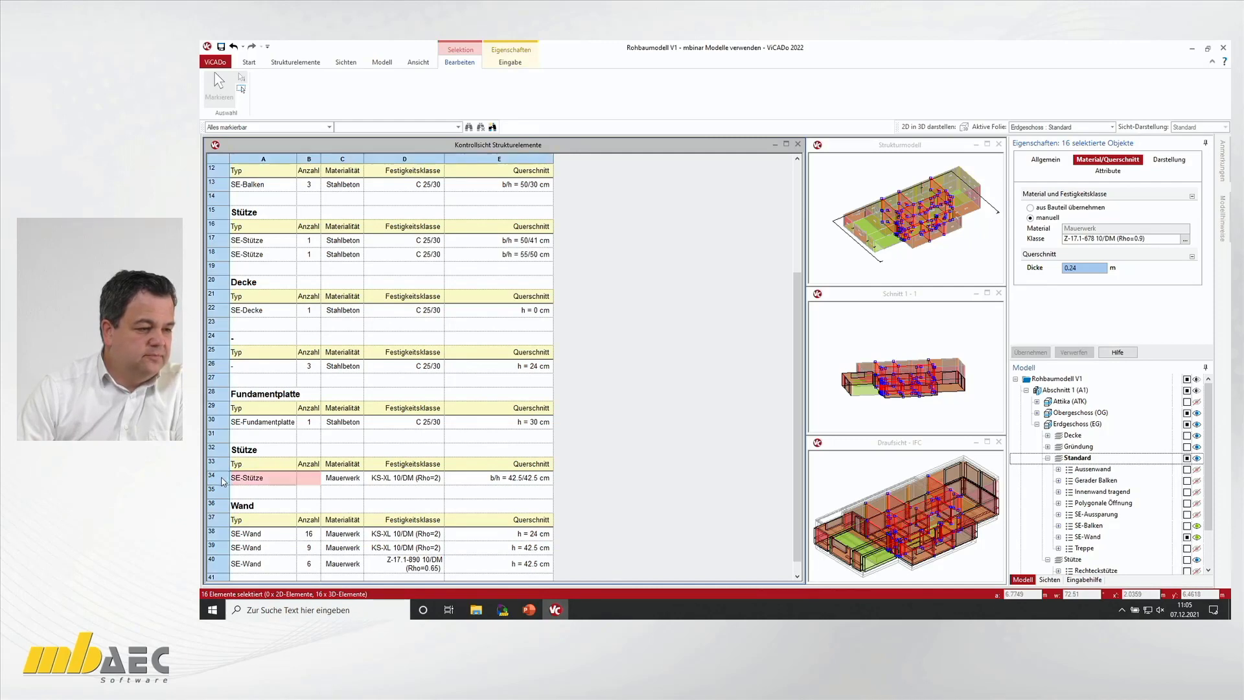
{"action": "left_click", "coordinate": [1114, 161]}
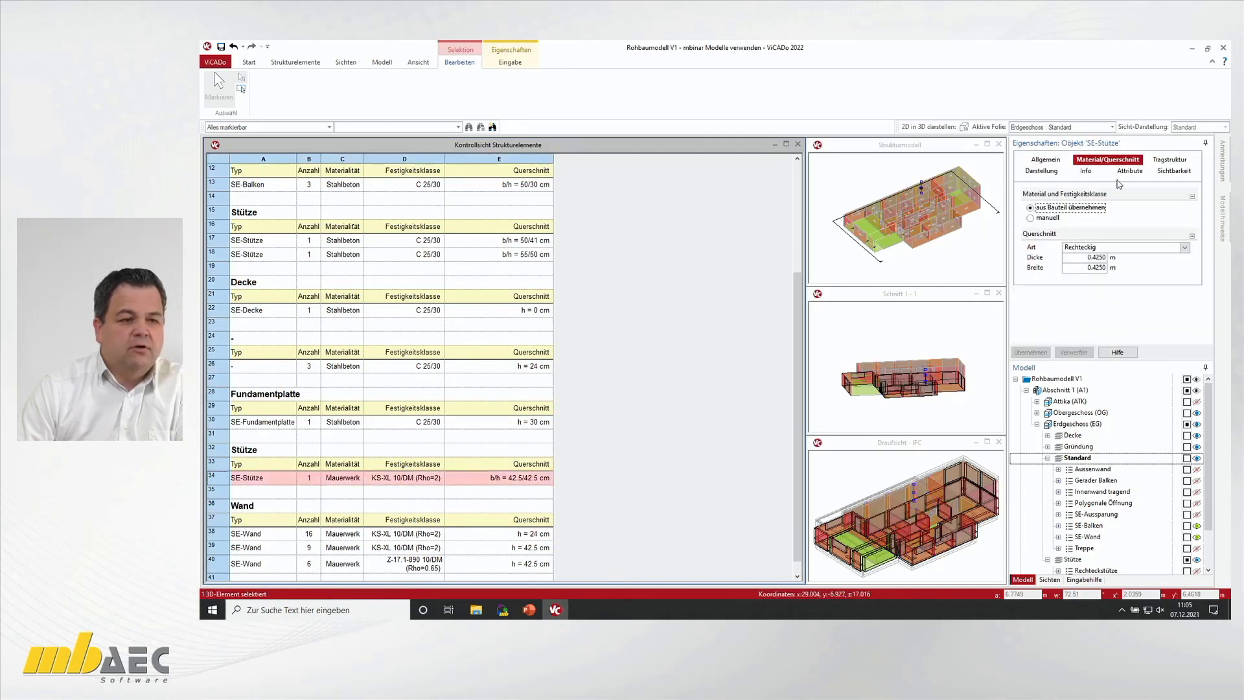
{"action": "left_click", "coordinate": [1038, 220]}
{"action": "left_click", "coordinate": [1185, 240]}
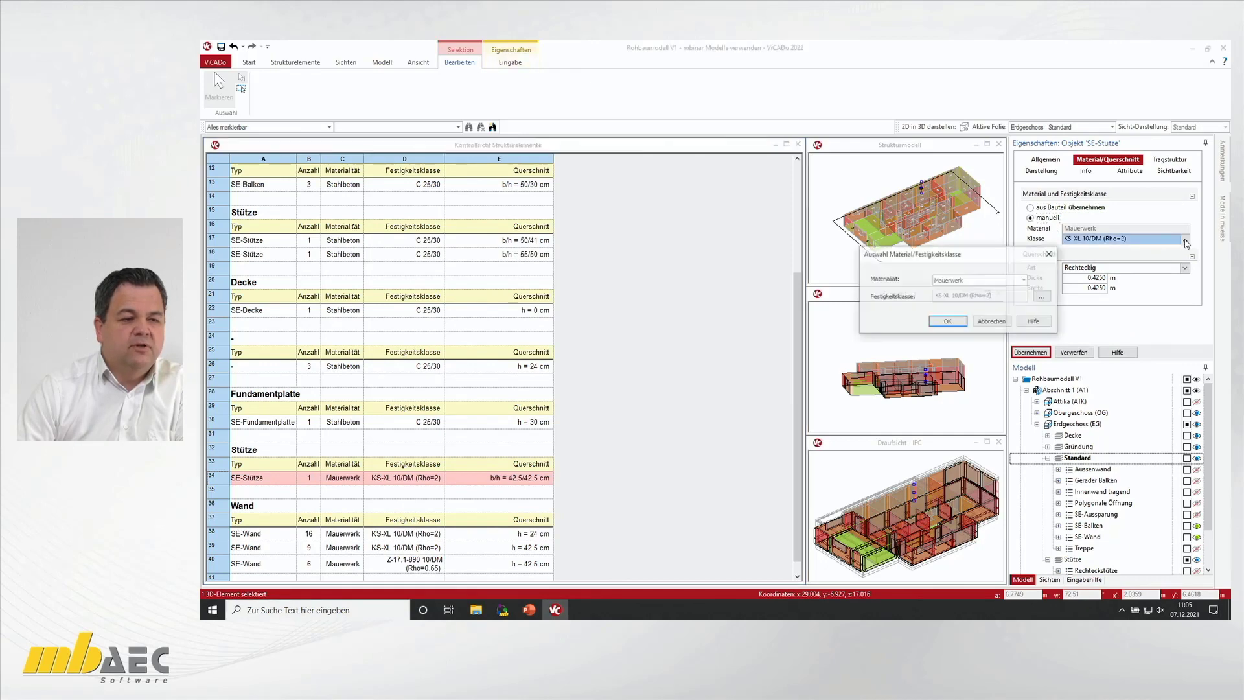
{"action": "left_click", "coordinate": [1044, 297]}
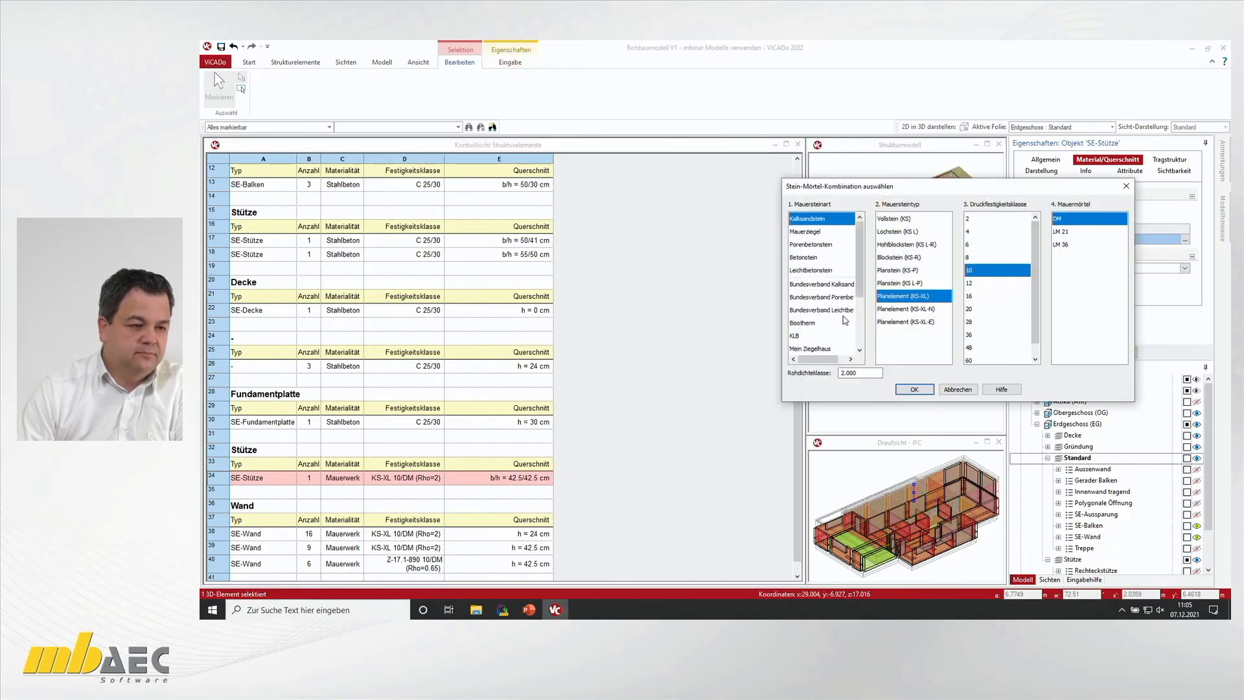
{"action": "scroll", "coordinate": [823, 335], "scroll_direction": "down", "scroll_amount": 2}
{"action": "left_click", "coordinate": [796, 311]}
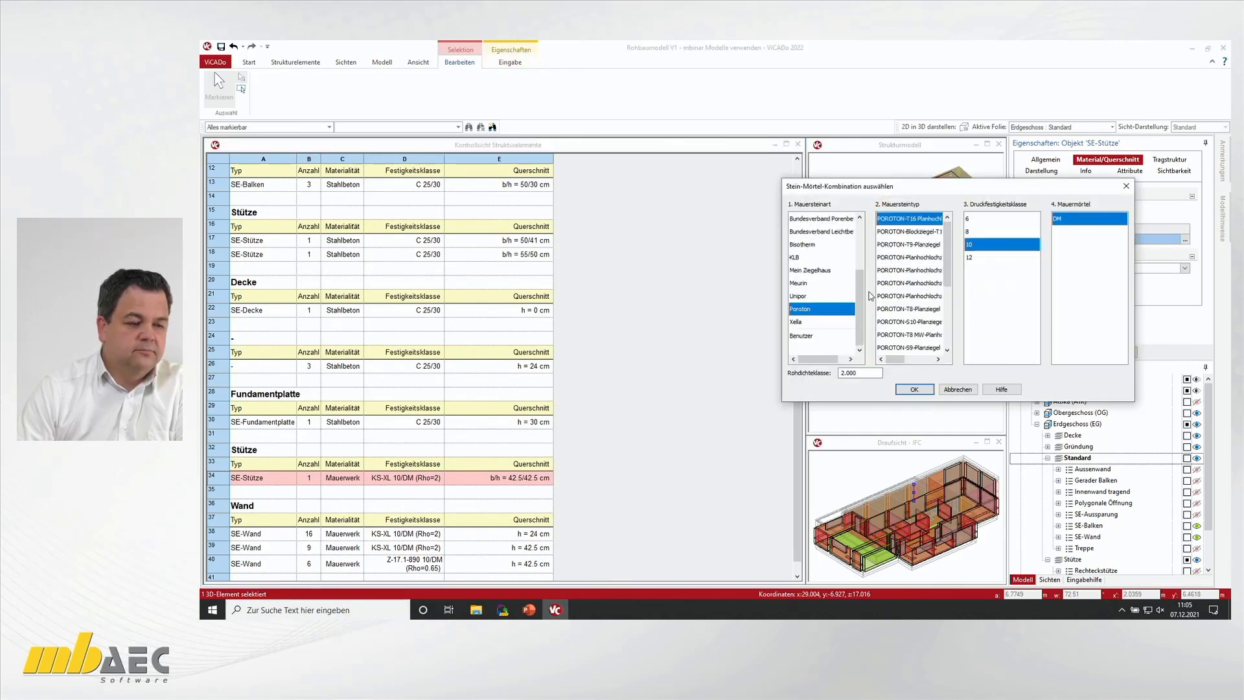
{"action": "left_click_drag", "start_coordinate": [783, 317], "coordinate": [414, 317]}
{"action": "left_click", "coordinate": [694, 257]}
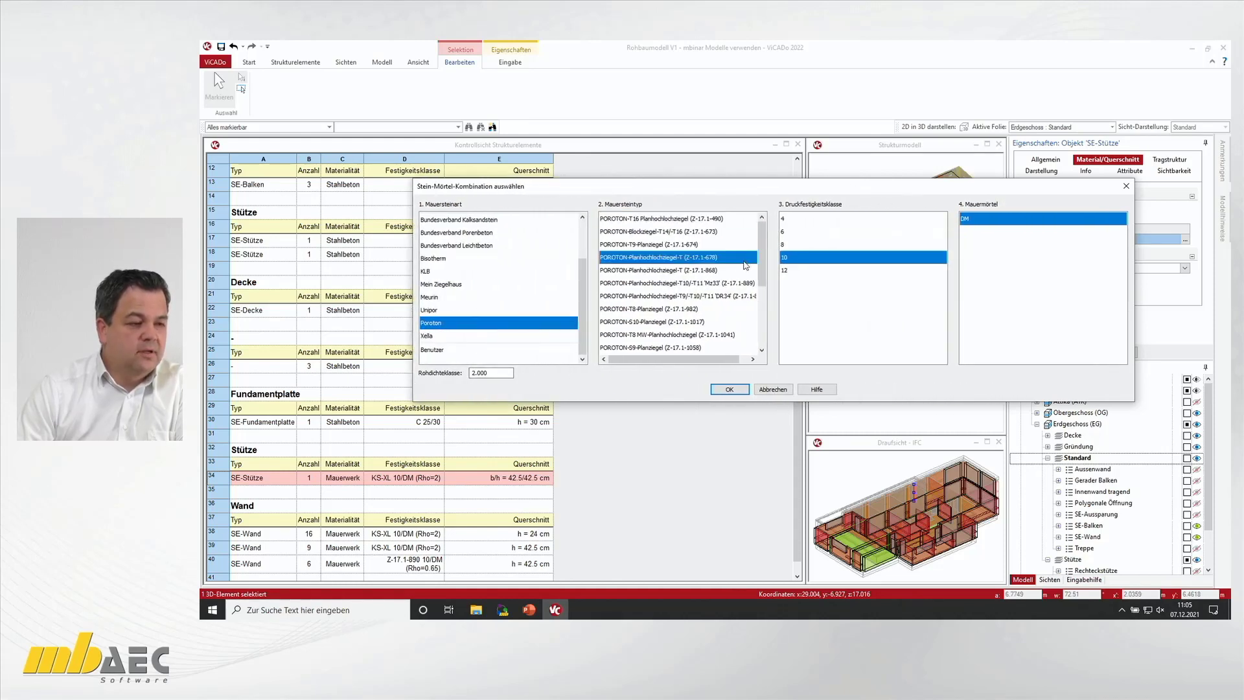
{"action": "left_click", "coordinate": [729, 389]}
{"action": "left_click", "coordinate": [947, 322]}
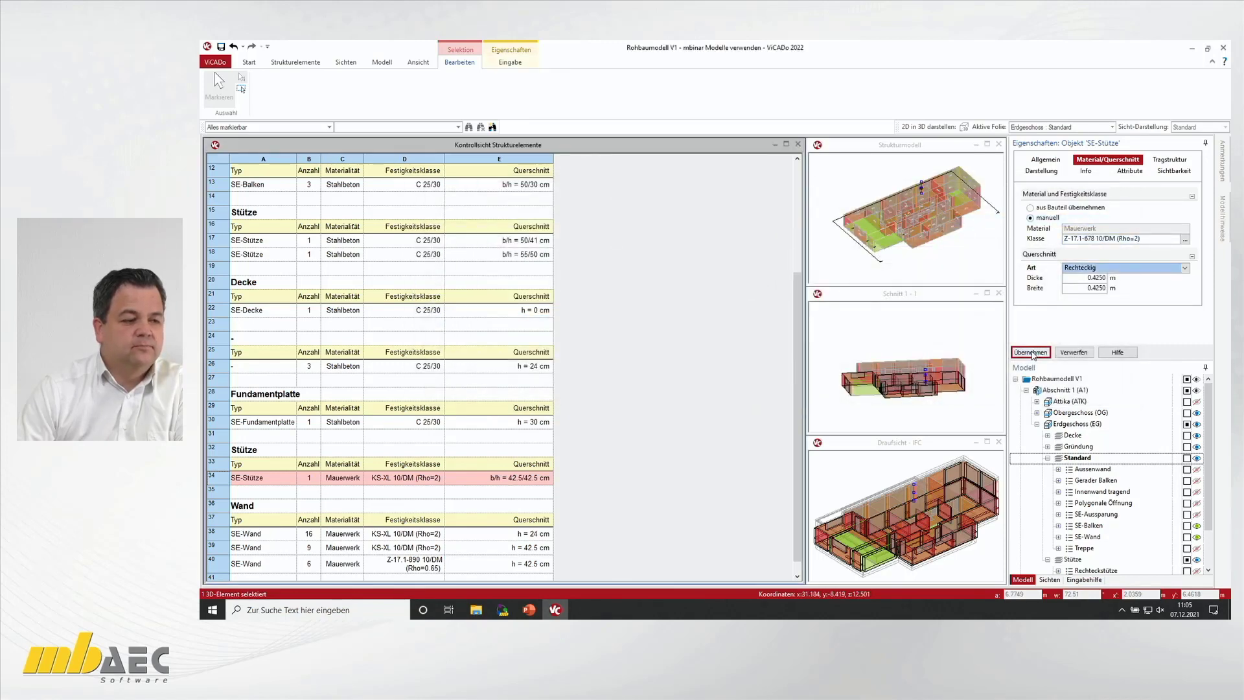
{"action": "left_click", "coordinate": [1031, 351]}
Step: Update the control list of the structural elements and check its masonry column and wall entries
{"action": "scroll", "coordinate": [622, 389], "scroll_direction": "down", "scroll_amount": 1}
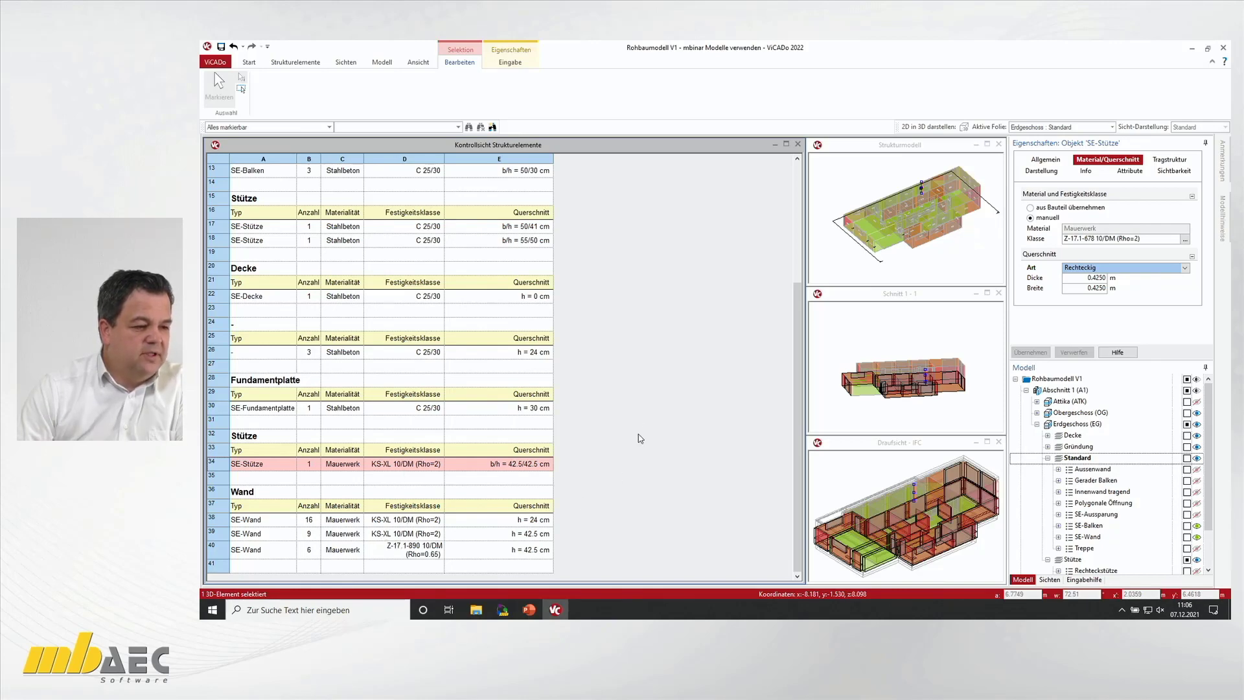
{"action": "right_click", "coordinate": [616, 439]}
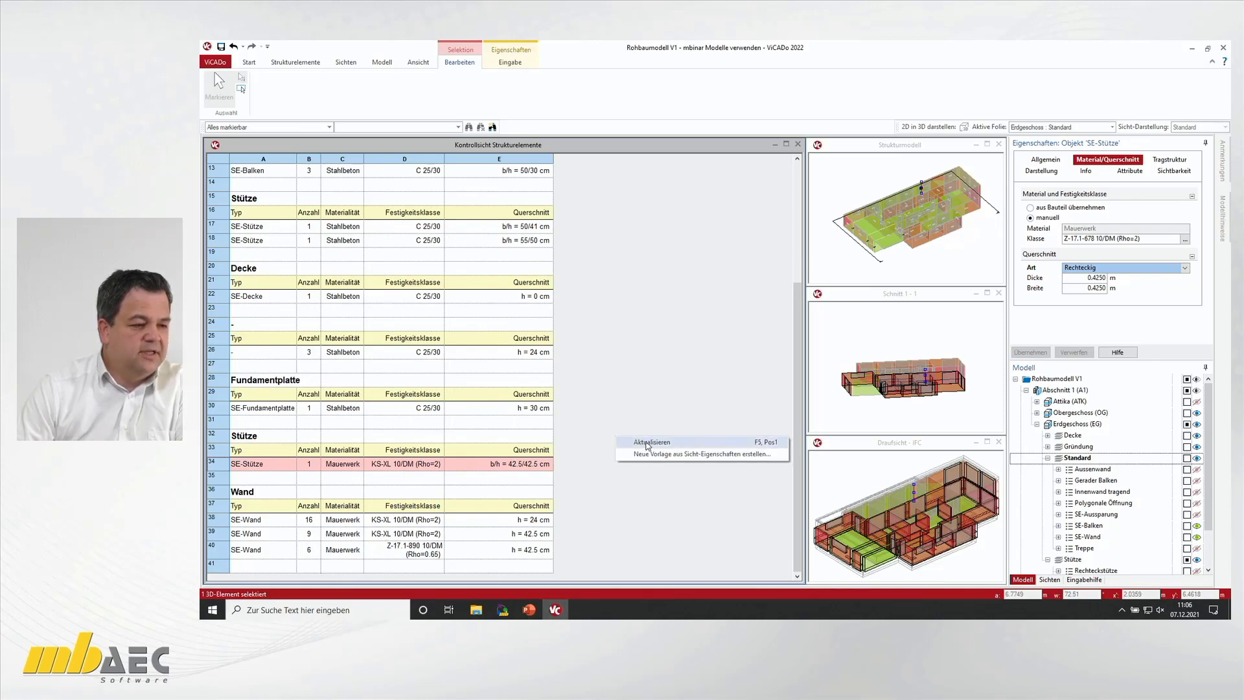
{"action": "left_click", "coordinate": [646, 443]}
{"action": "scroll", "coordinate": [644, 440], "scroll_direction": "down", "scroll_amount": 5}
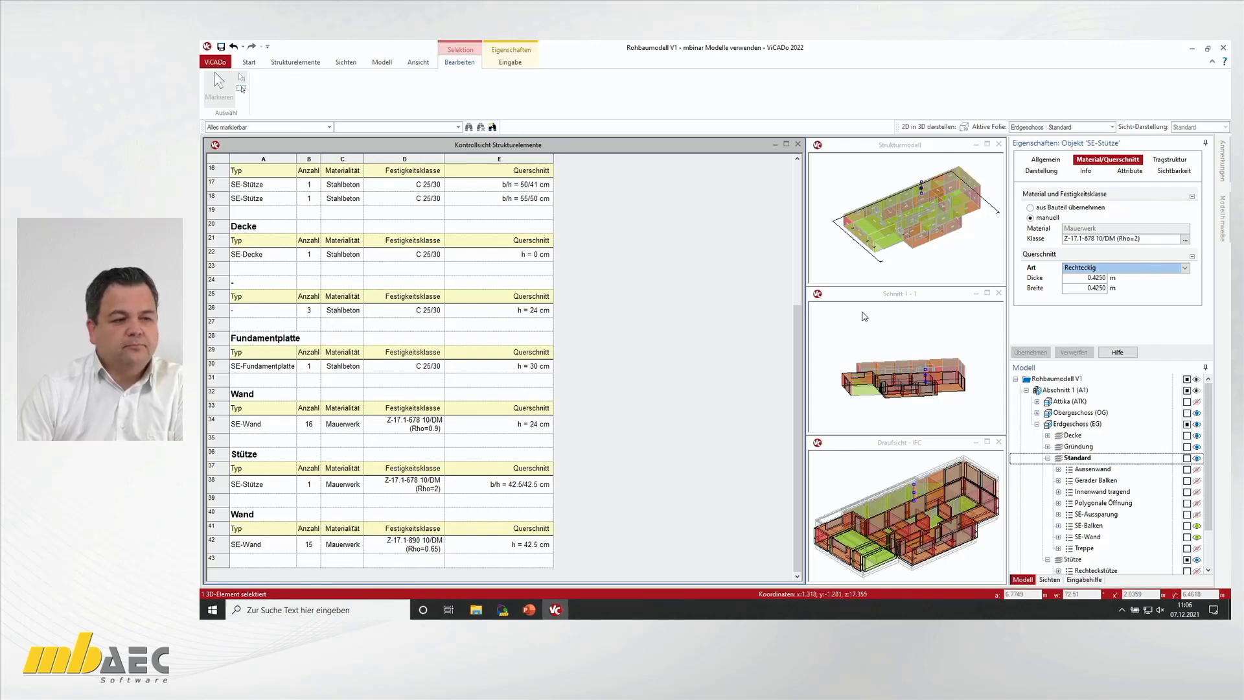
Step: Release the structural model from the enlarged Strukturmodell view and exit ViCADo
{"action": "left_click", "coordinate": [989, 147]}
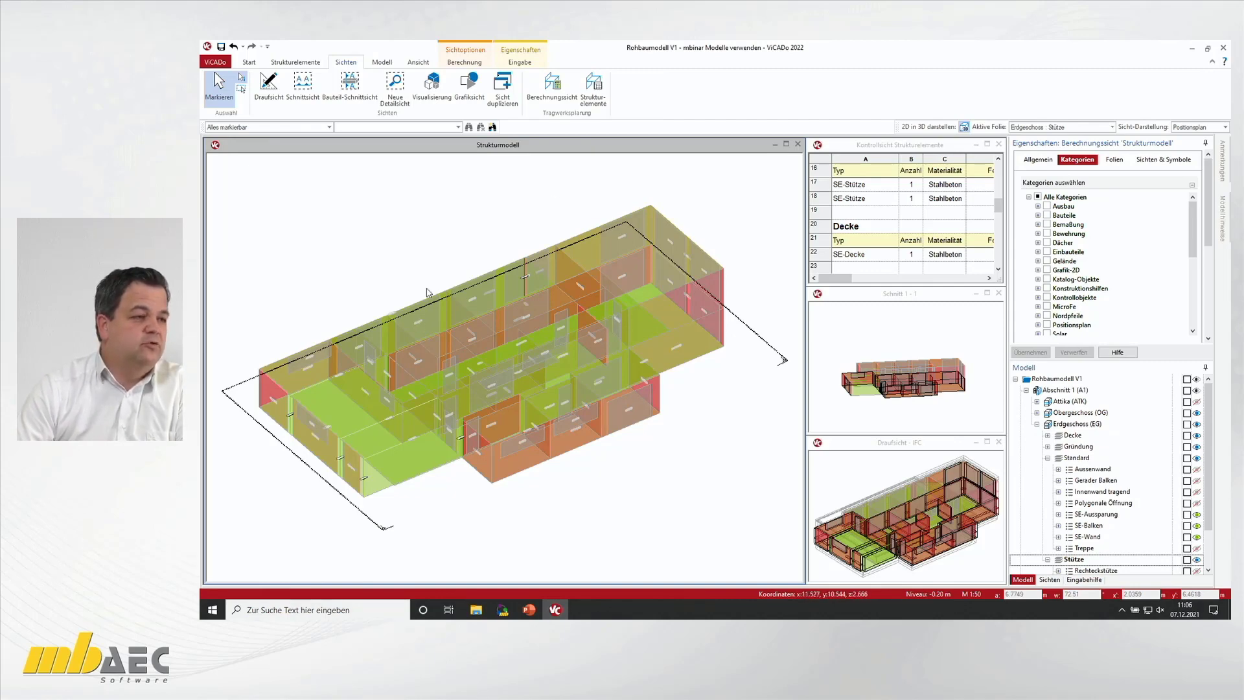
{"action": "left_click", "coordinate": [461, 62]}
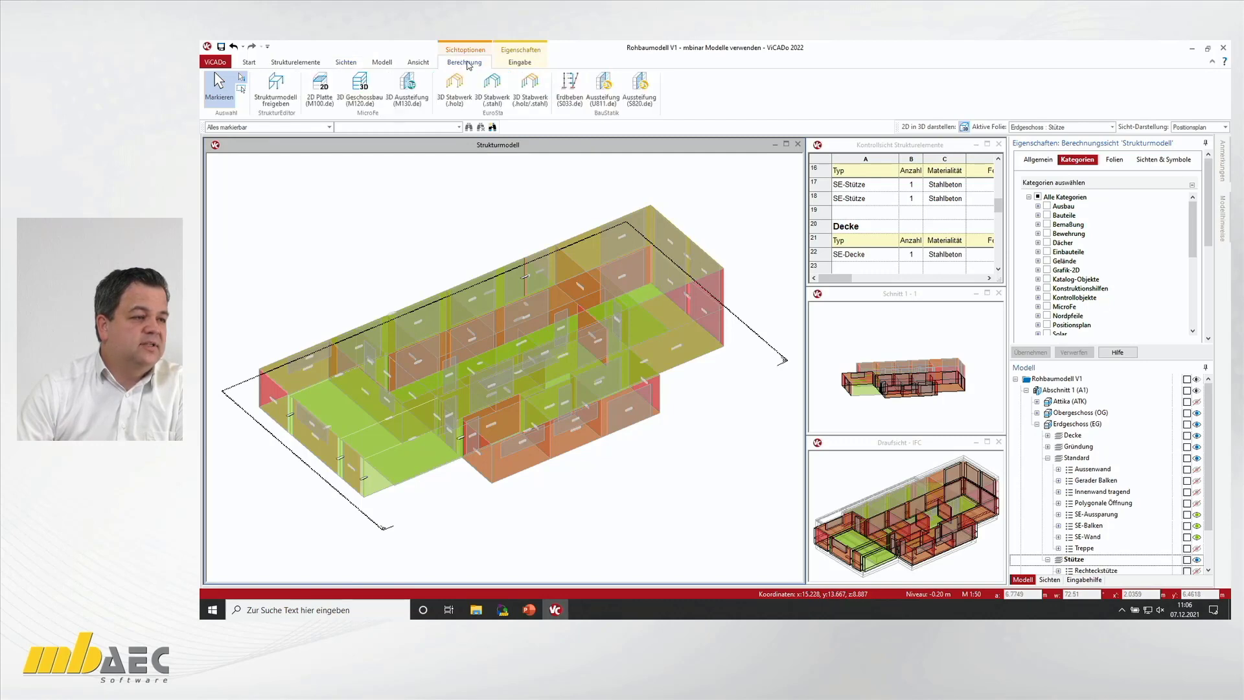
{"action": "left_click", "coordinate": [268, 94]}
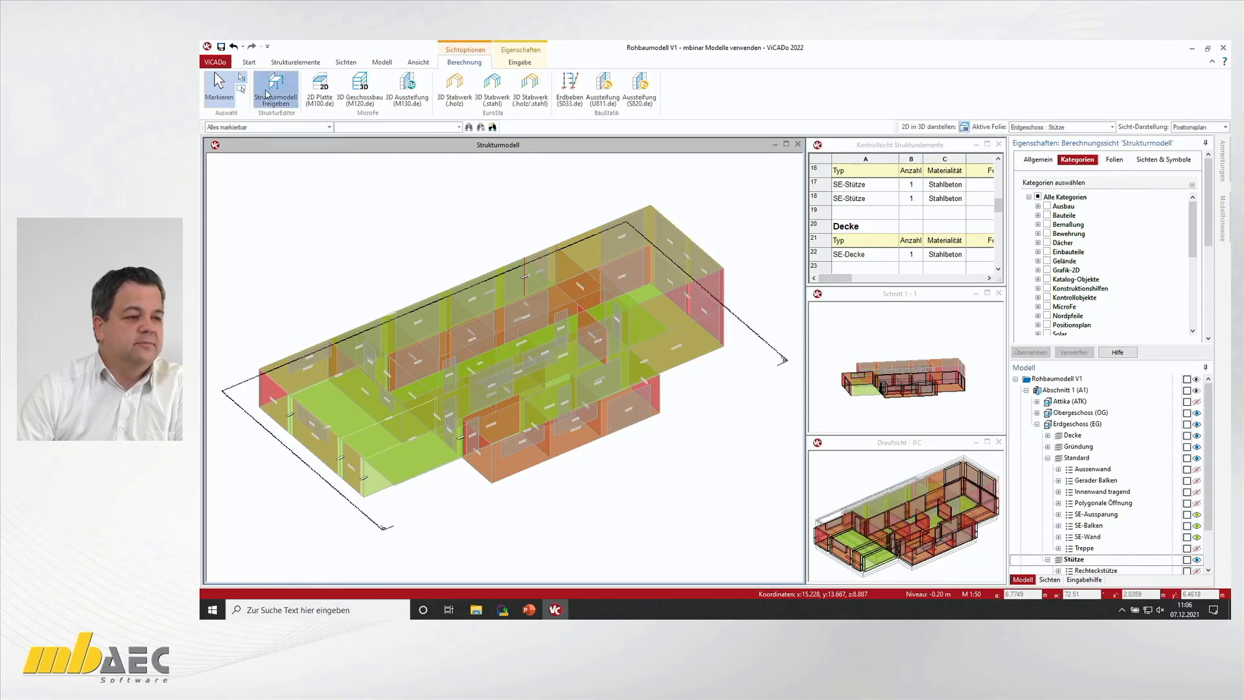
{"action": "left_click", "coordinate": [745, 383]}
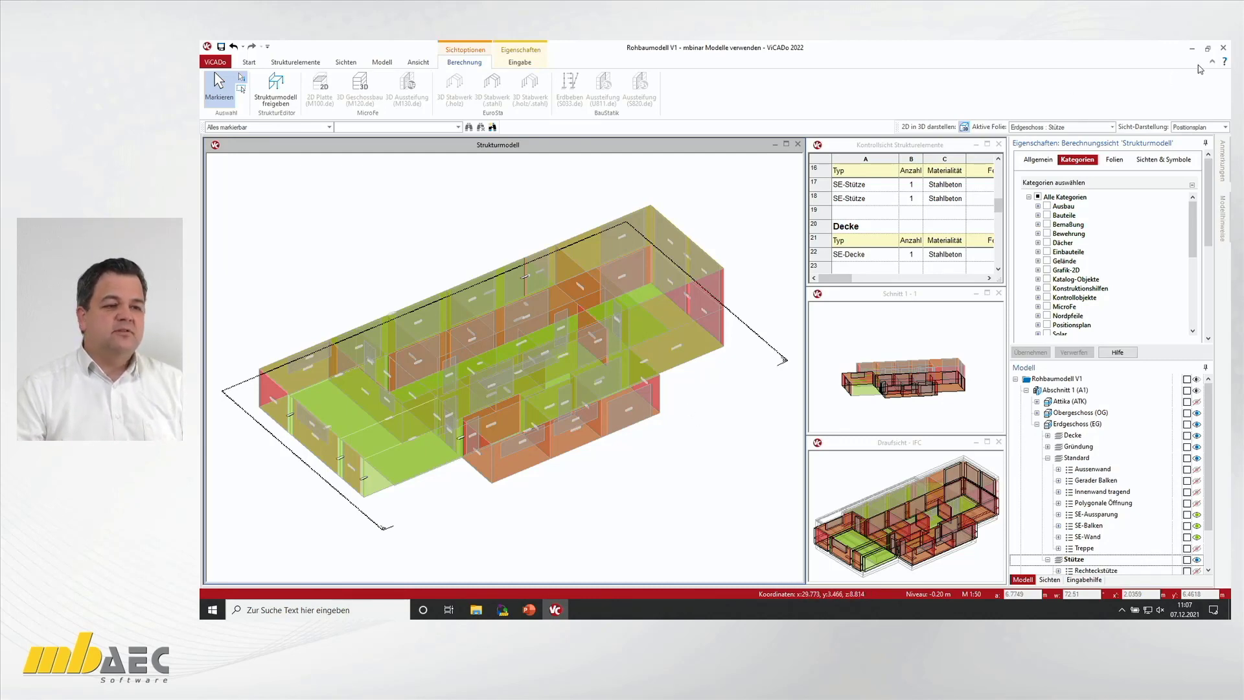
{"action": "left_click", "coordinate": [1223, 48]}
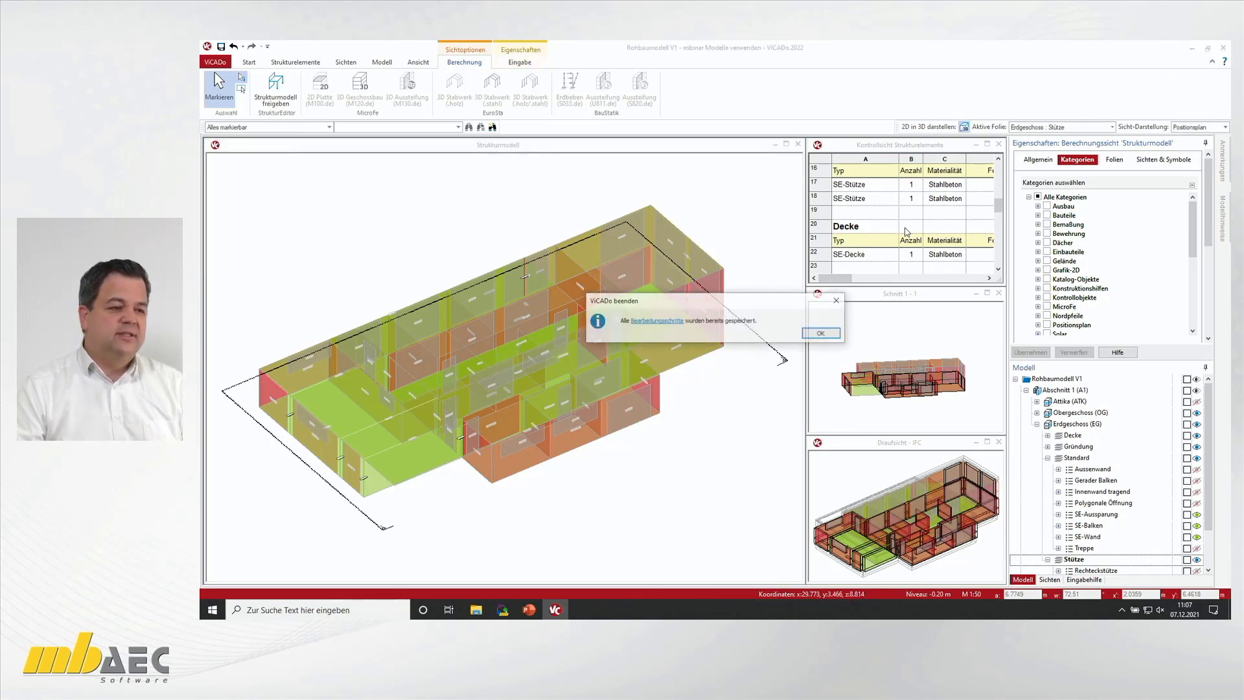
{"action": "left_click", "coordinate": [817, 333]}
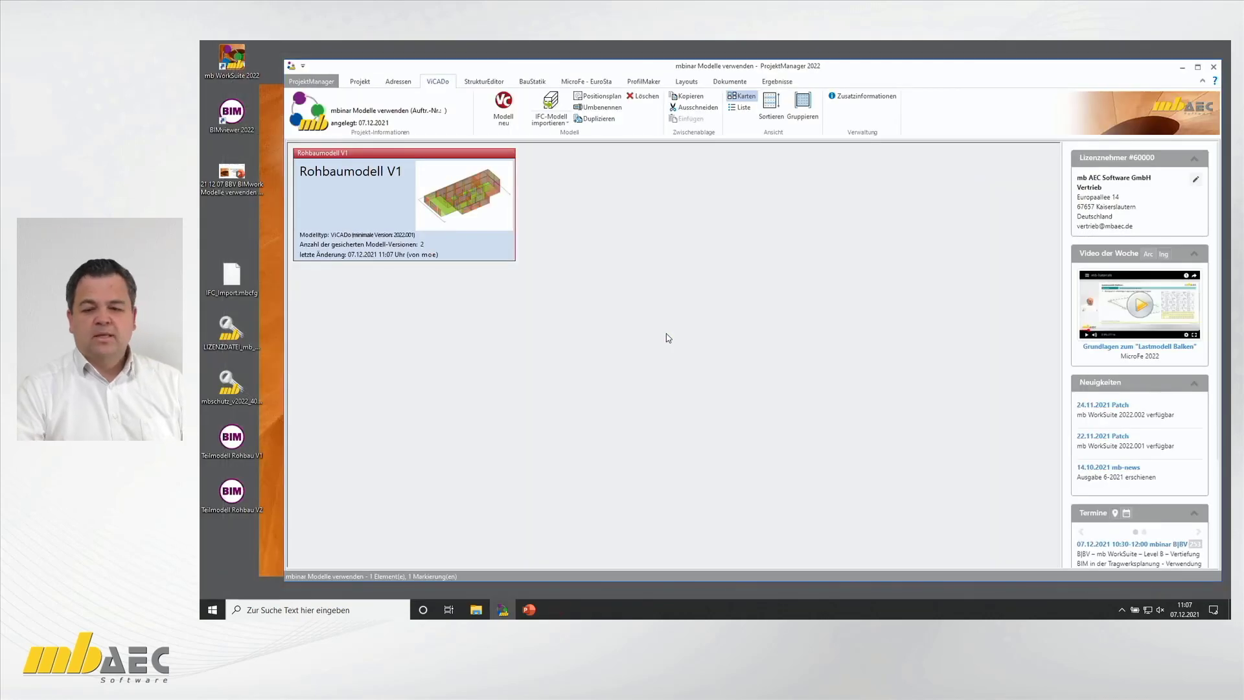
Step: Create a StrukturEditor model named Strukturmodell from the released structural model of Rohbaumodell V1
{"action": "left_click", "coordinate": [489, 85]}
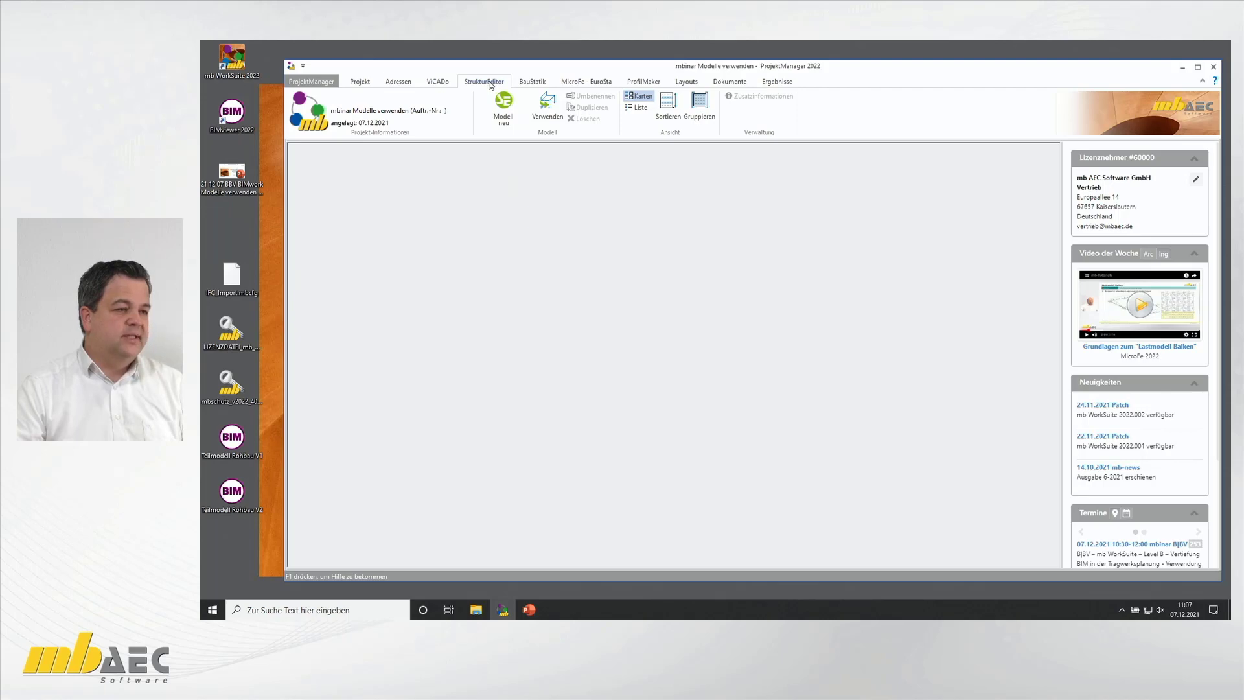
{"action": "left_click", "coordinate": [547, 105]}
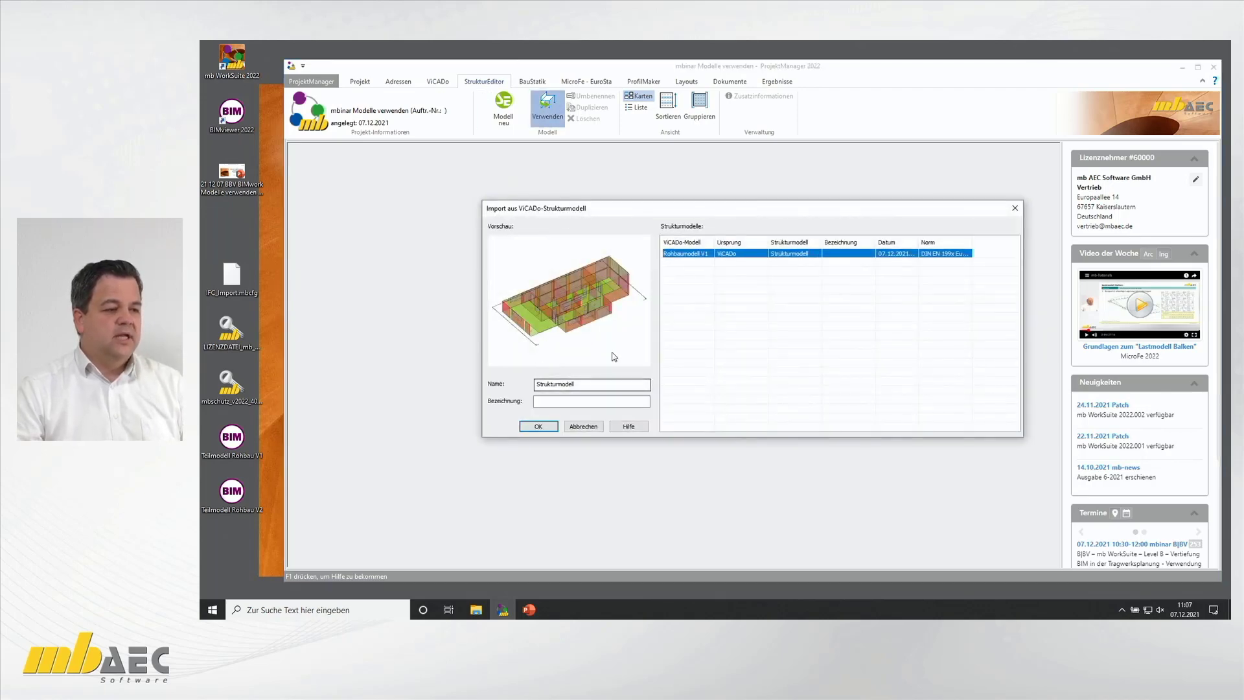
{"action": "left_click", "coordinate": [538, 426]}
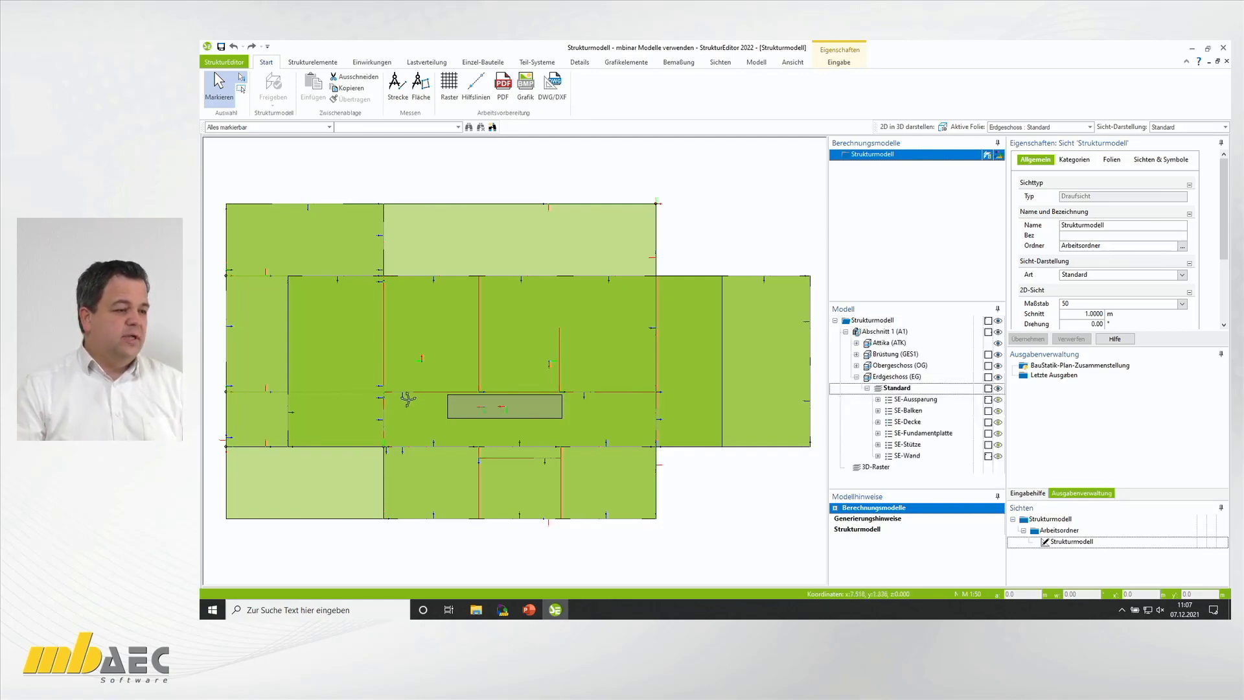
Step: Show the structural model in 3D and divide its wall structural elements with the Wand teilen function
{"action": "key", "text": "F3"}
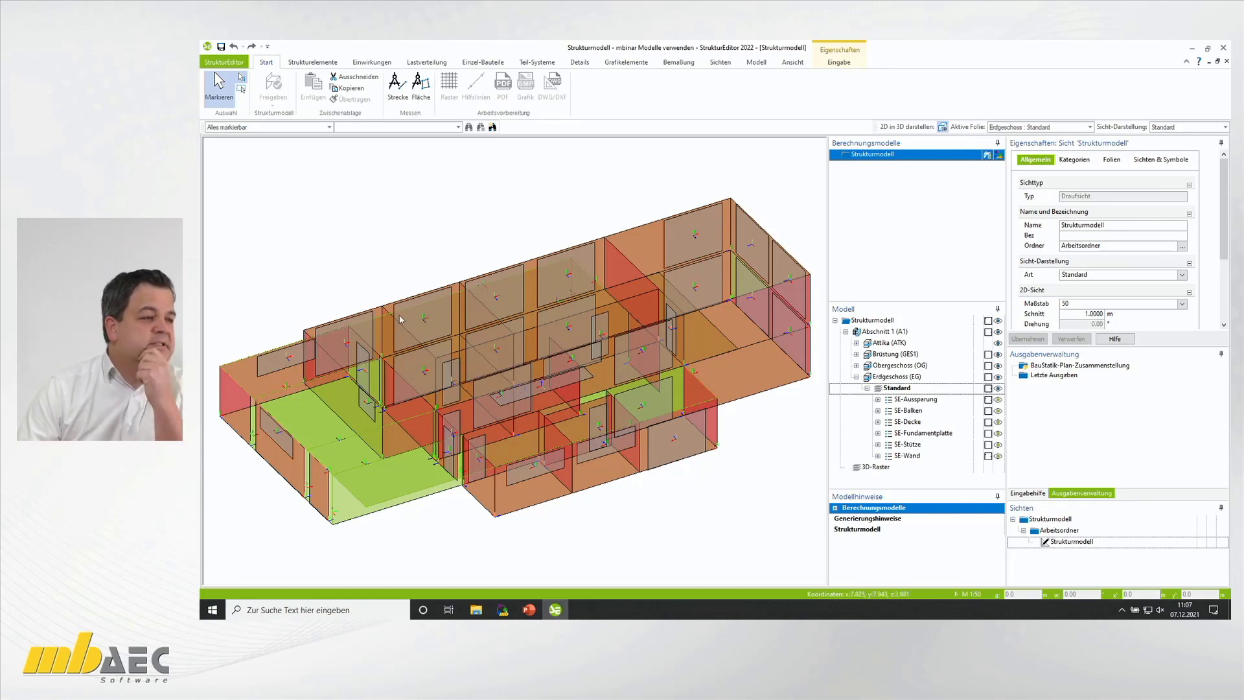
{"action": "left_click", "coordinate": [320, 64]}
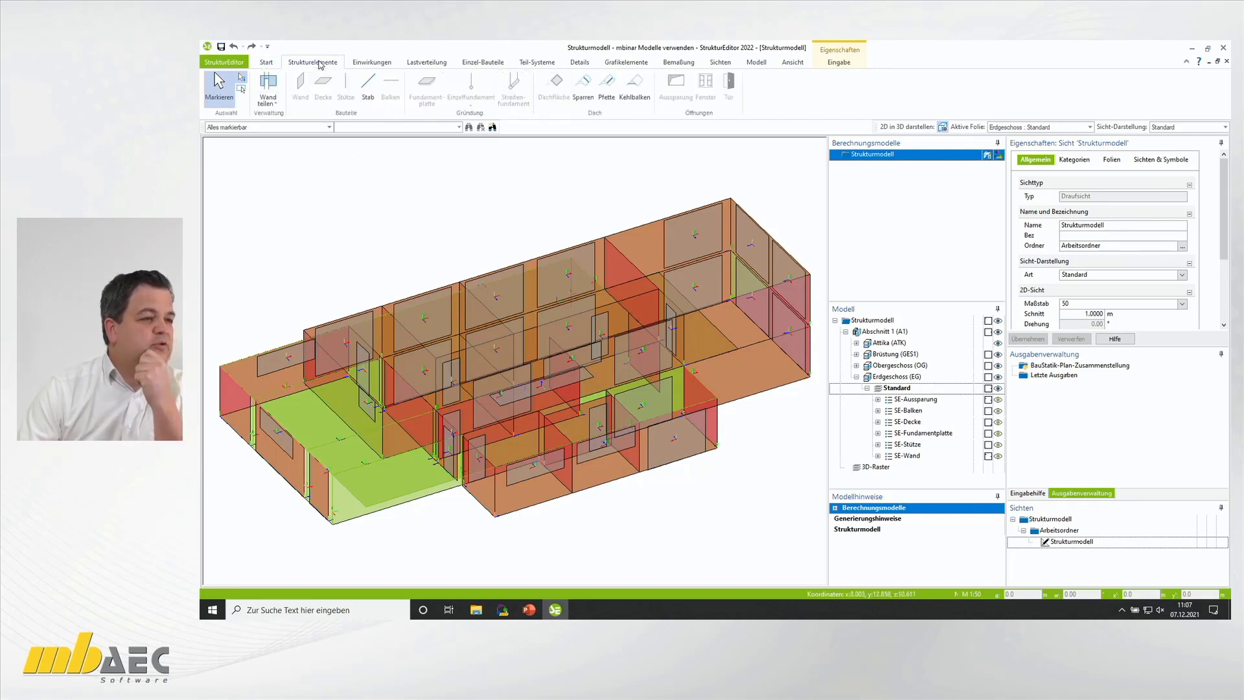
{"action": "left_click", "coordinate": [270, 89]}
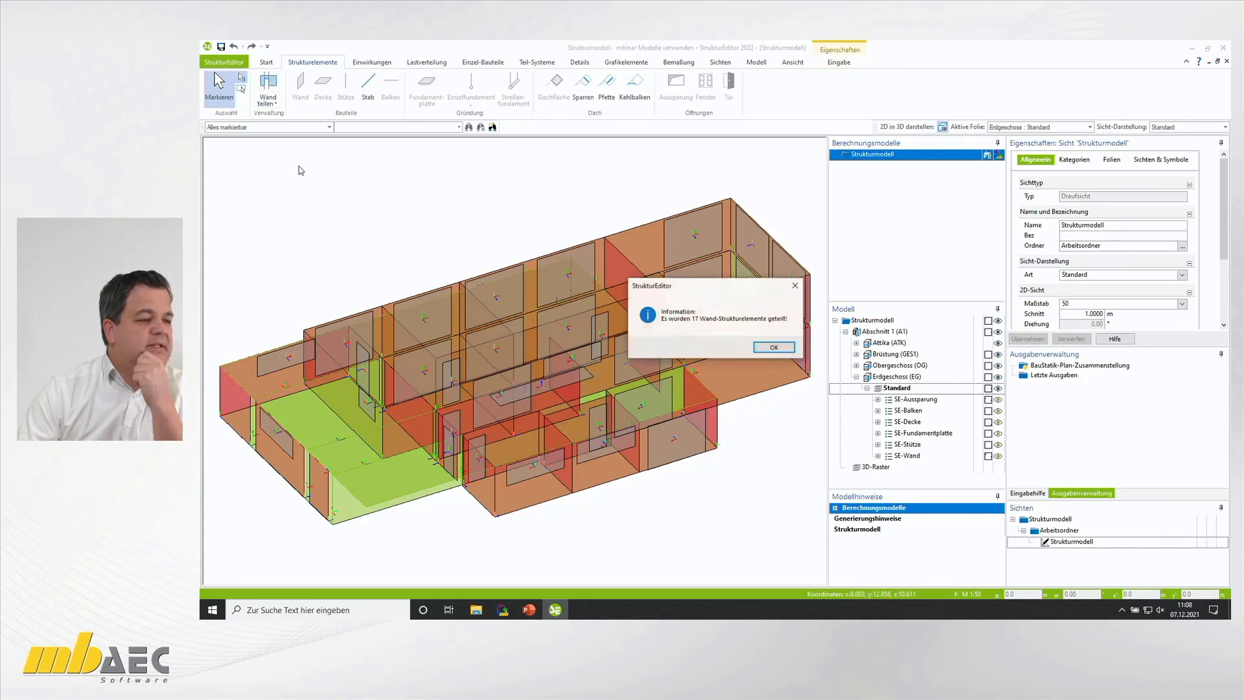
{"action": "left_click", "coordinate": [773, 348]}
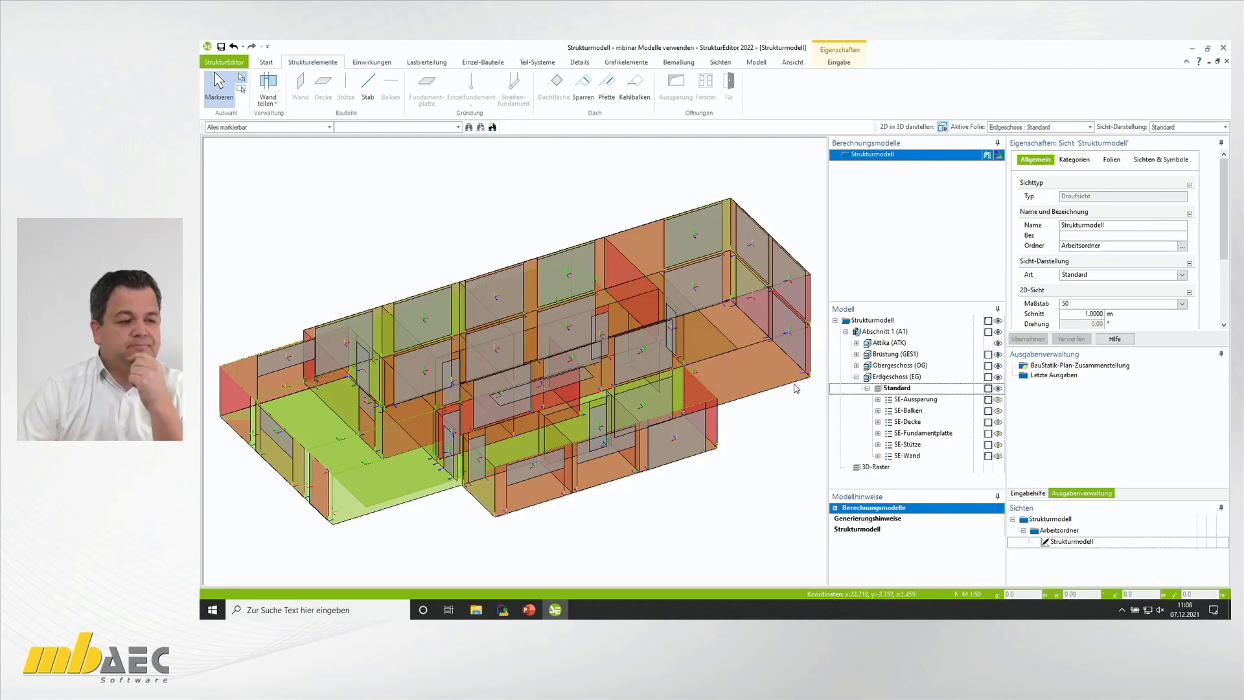
Step: Hide the ground-floor SE-Wand elements and set the upper-floor slab's other permanent load g to 2.30 kN/m²
{"action": "left_click", "coordinate": [998, 456]}
{"action": "left_click", "coordinate": [936, 426]}
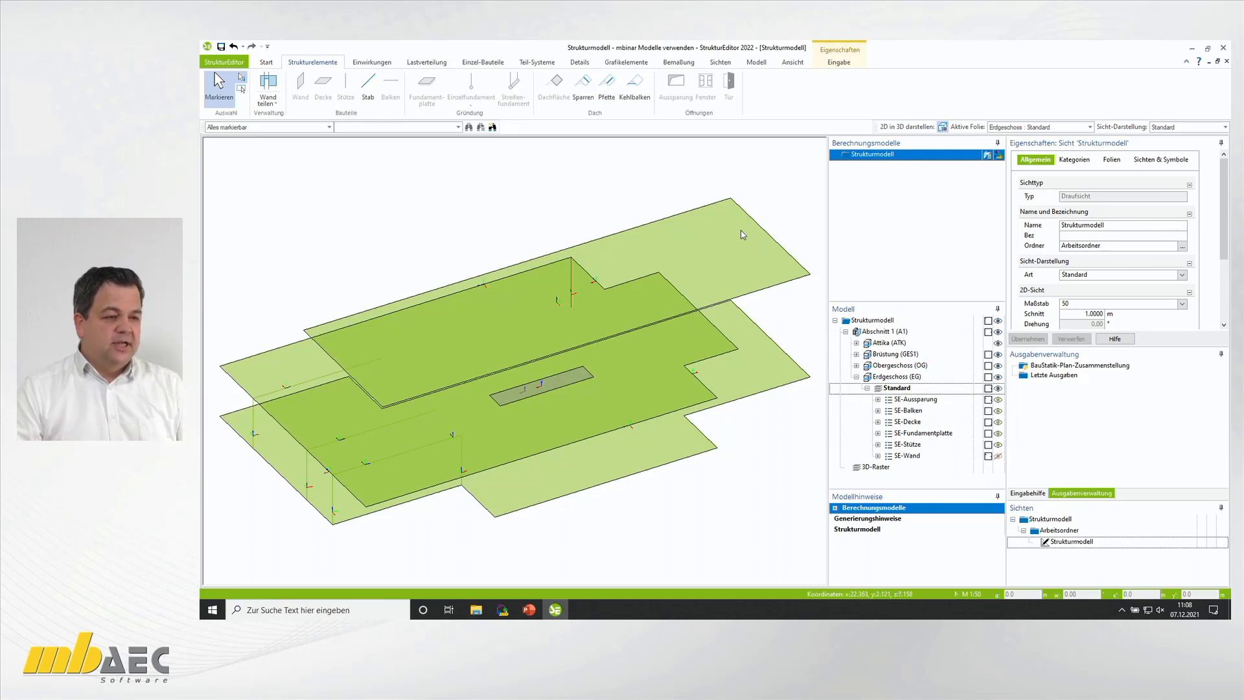
{"action": "left_click", "coordinate": [743, 234]}
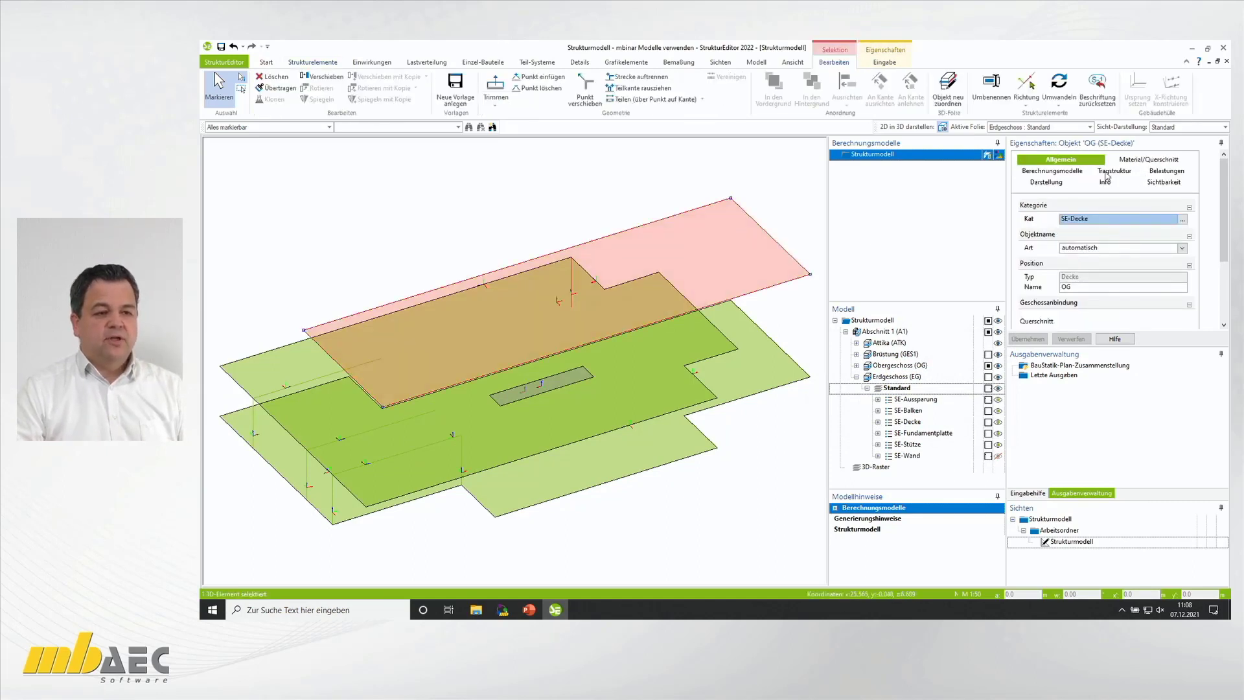
{"action": "left_click", "coordinate": [1156, 171]}
{"action": "double_click", "coordinate": [1077, 280]}
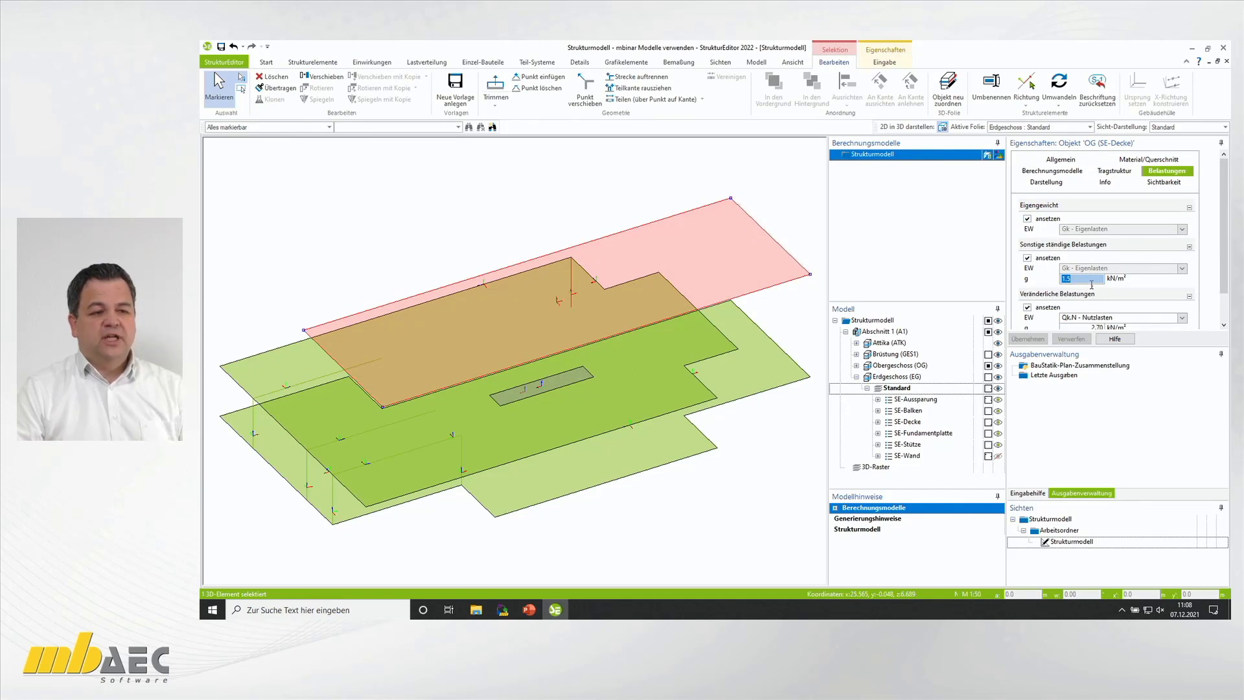
{"action": "type", "text": "2.30"}
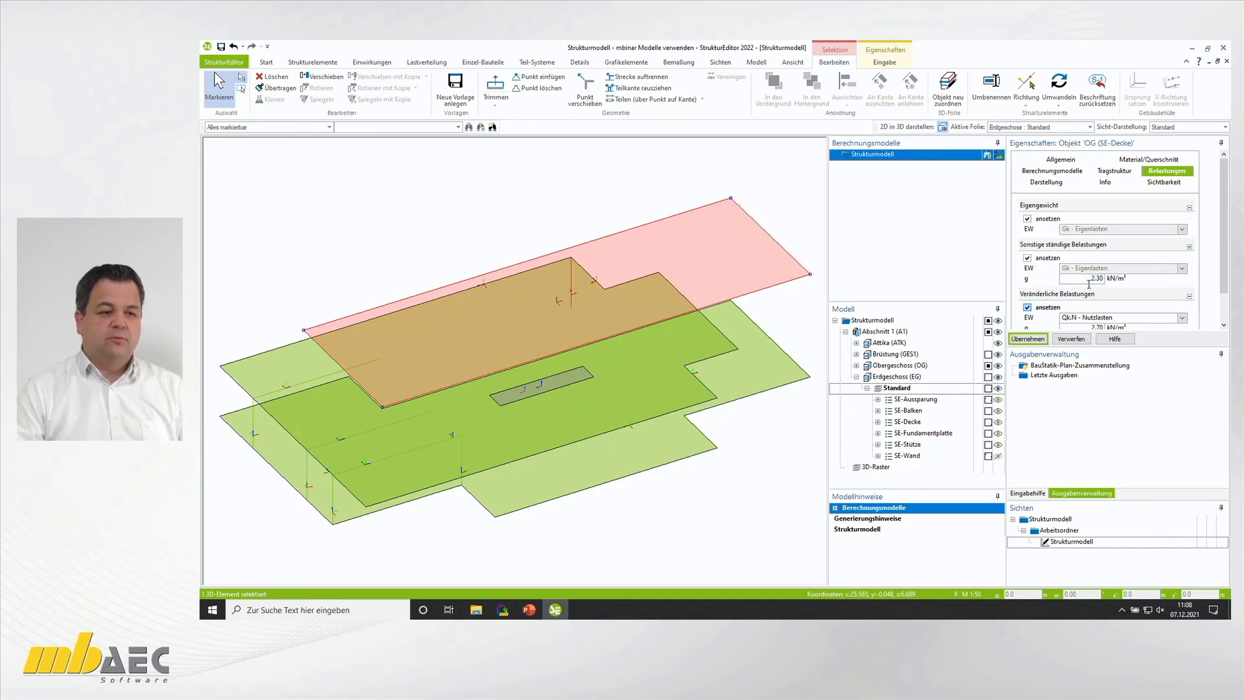
Step: Set the upper-floor slab's variable load to action Qk.S - Schnee with 1.00 kN/m² and apply the loads
{"action": "scroll", "coordinate": [1088, 276], "scroll_direction": "down", "scroll_amount": 1}
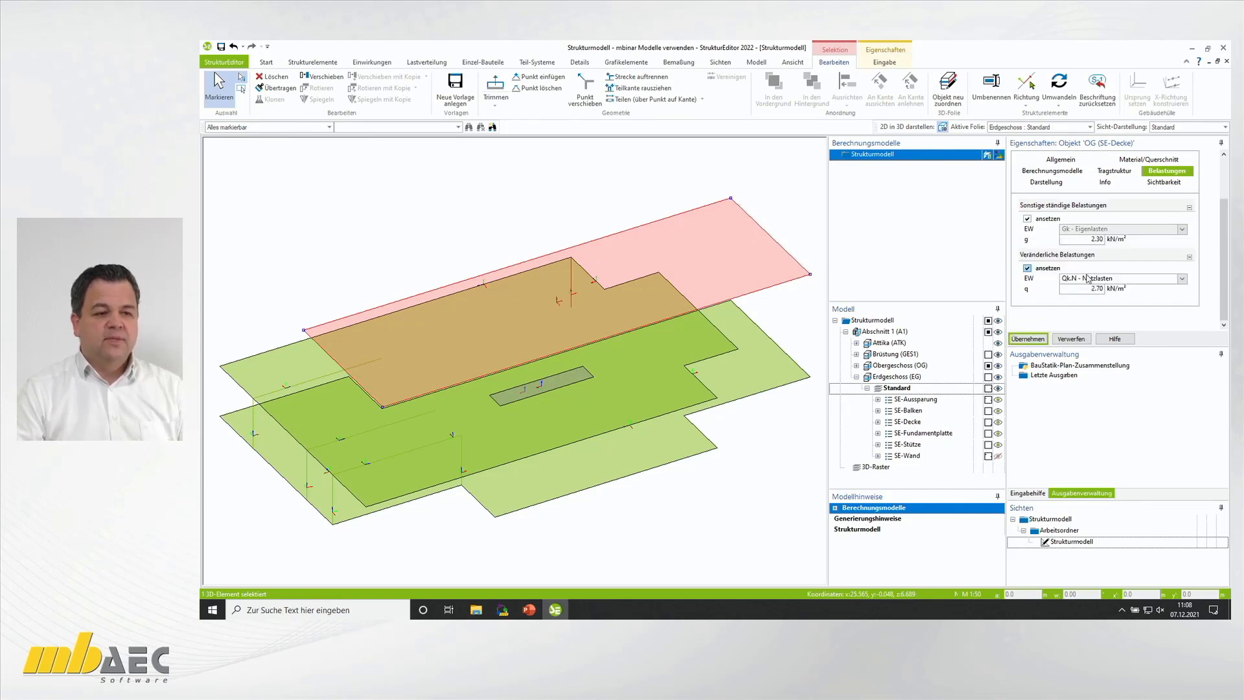
{"action": "left_click", "coordinate": [1085, 278]}
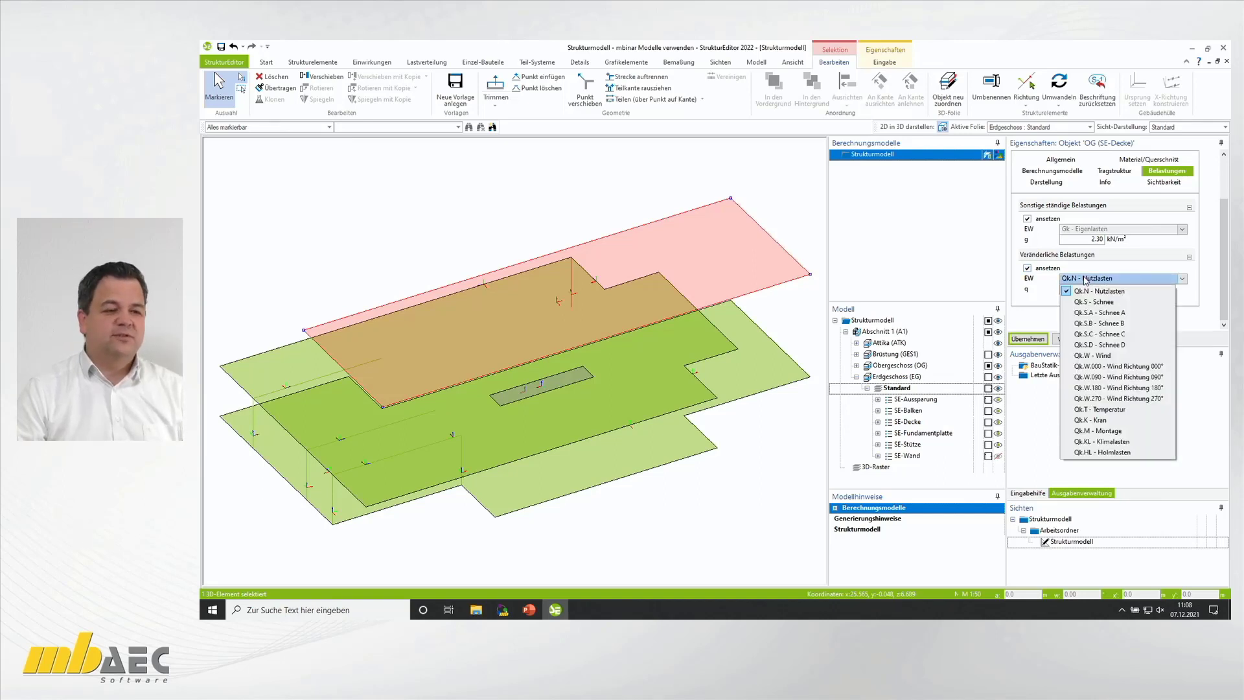
{"action": "left_click", "coordinate": [1087, 301]}
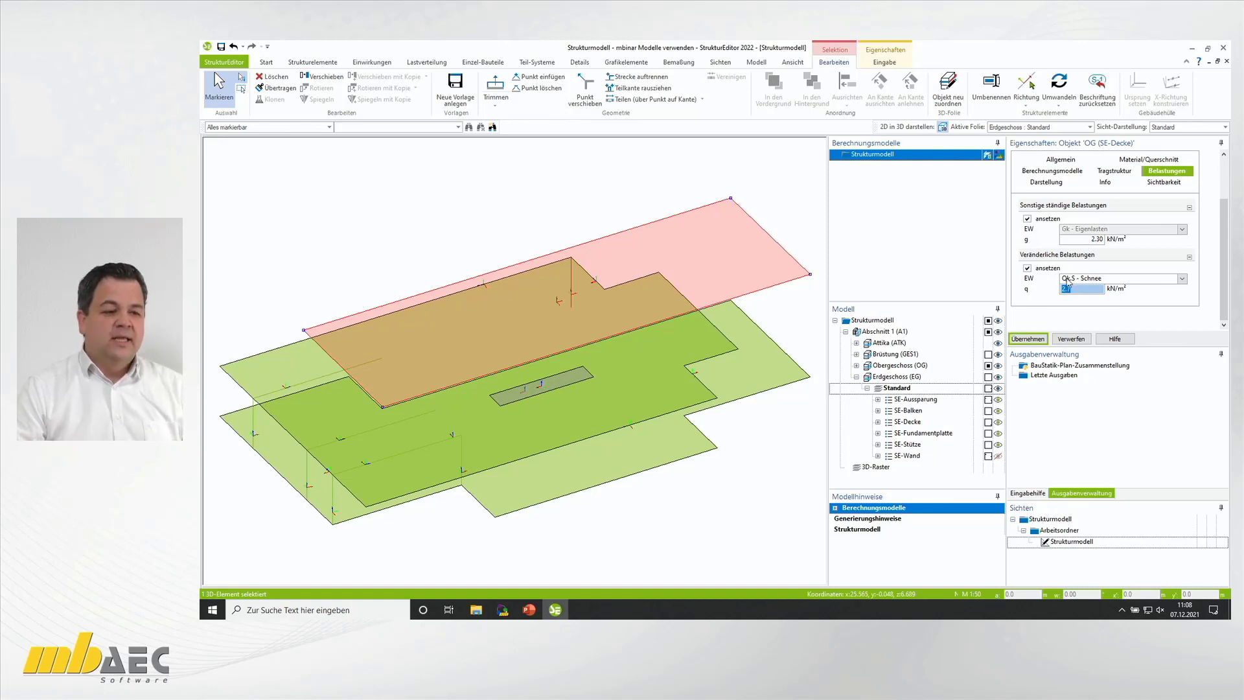
{"action": "type", "text": "1"}
{"action": "key", "text": "Return"}
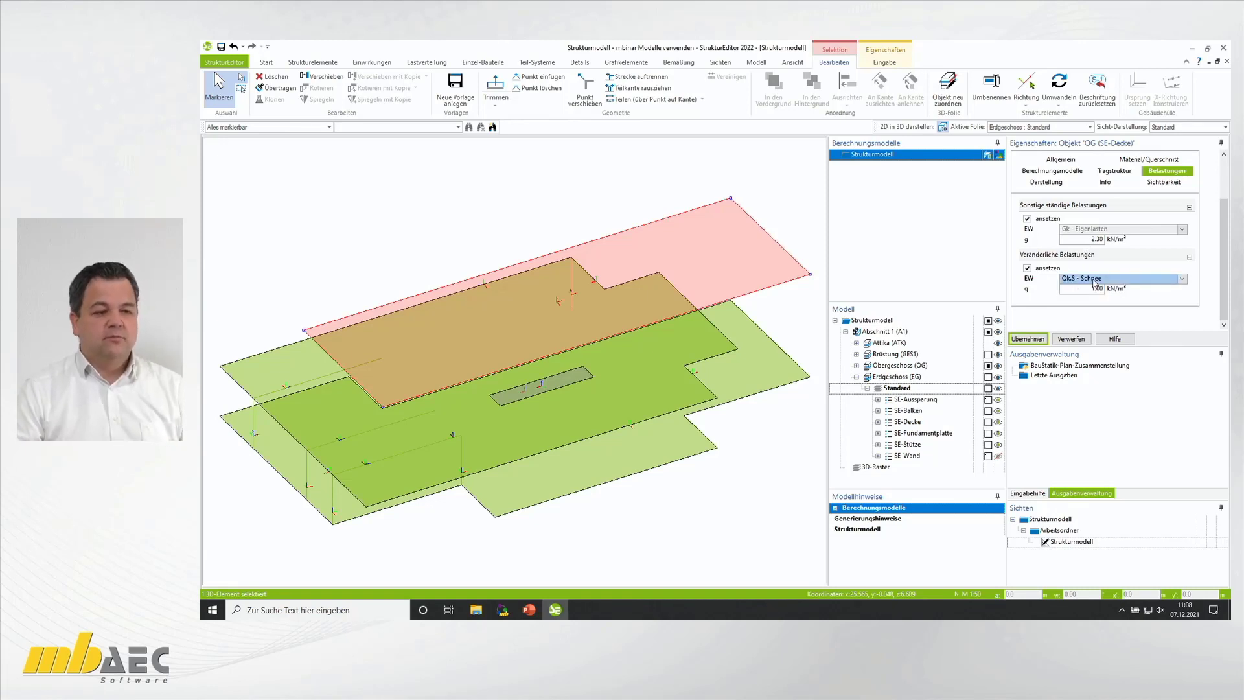
{"action": "key", "text": "Return"}
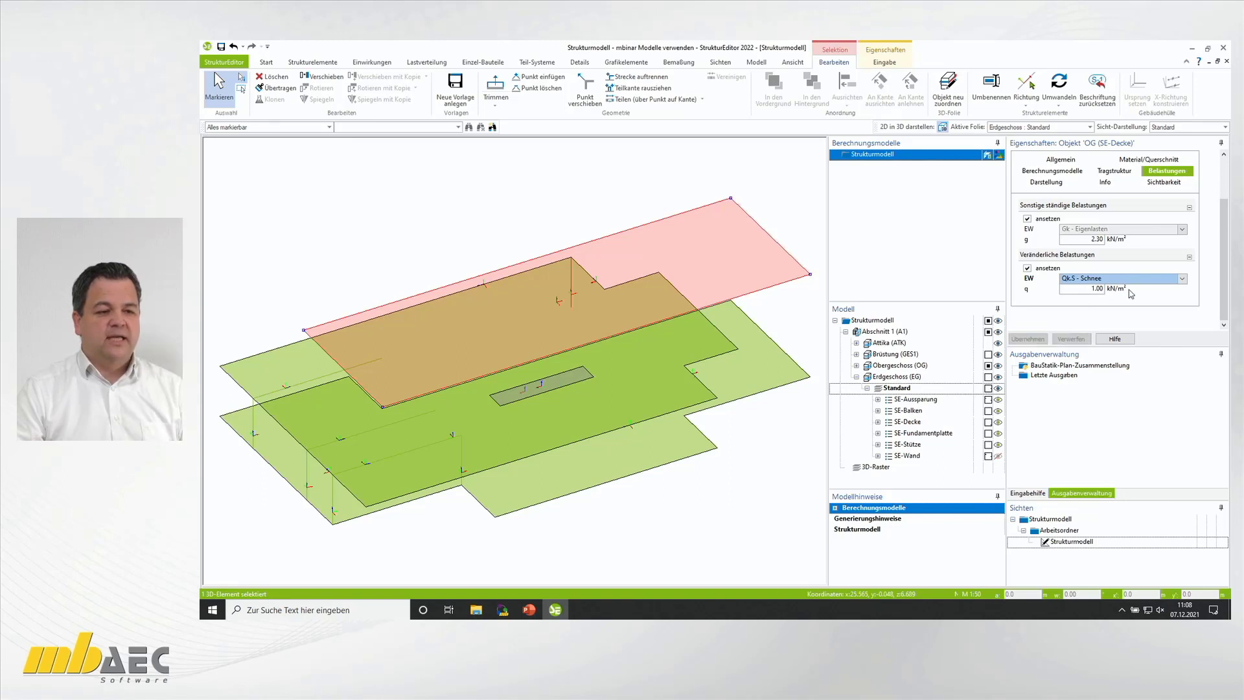
{"action": "left_click", "coordinate": [548, 445]}
Step: Select the foundation slab and the ground-floor slab together and examine their shared load settings in the 3D model
{"action": "left_click", "coordinate": [698, 337]}
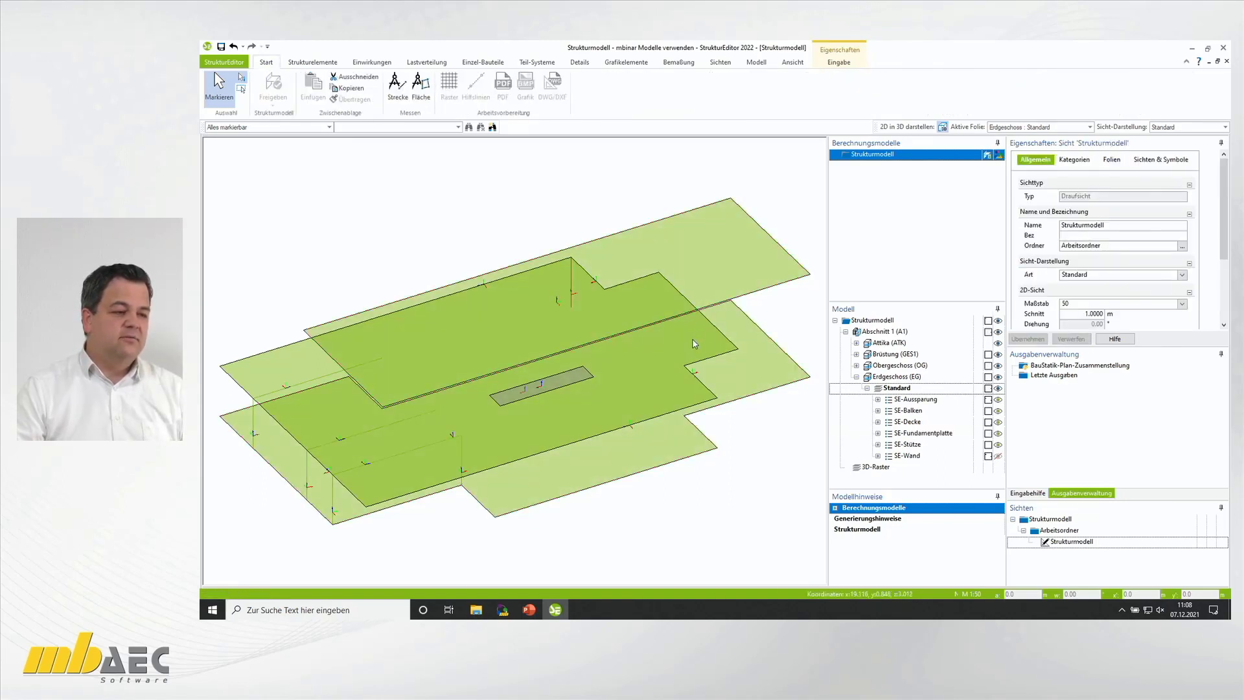
{"action": "left_click", "coordinate": [693, 340]}
{"action": "left_click", "coordinate": [751, 357]}
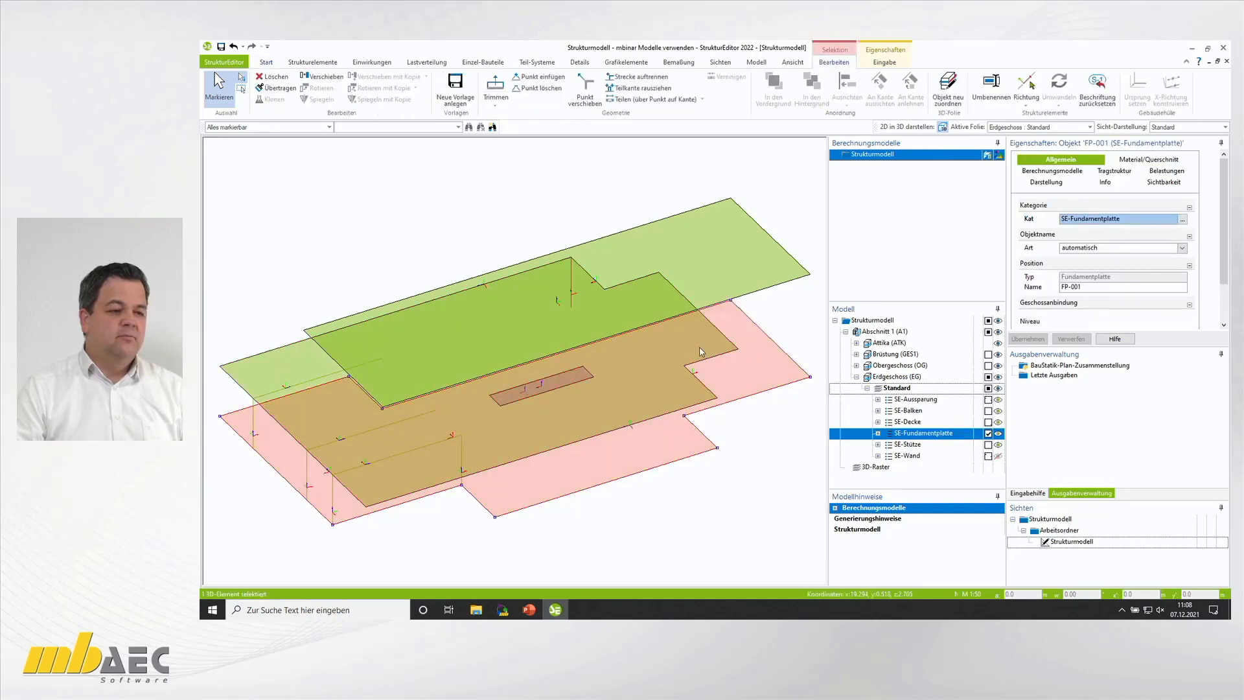
{"action": "left_click", "coordinate": [703, 351]}
{"action": "left_click", "coordinate": [725, 344]}
{"action": "left_click", "coordinate": [748, 343], "text": "ctrl"}
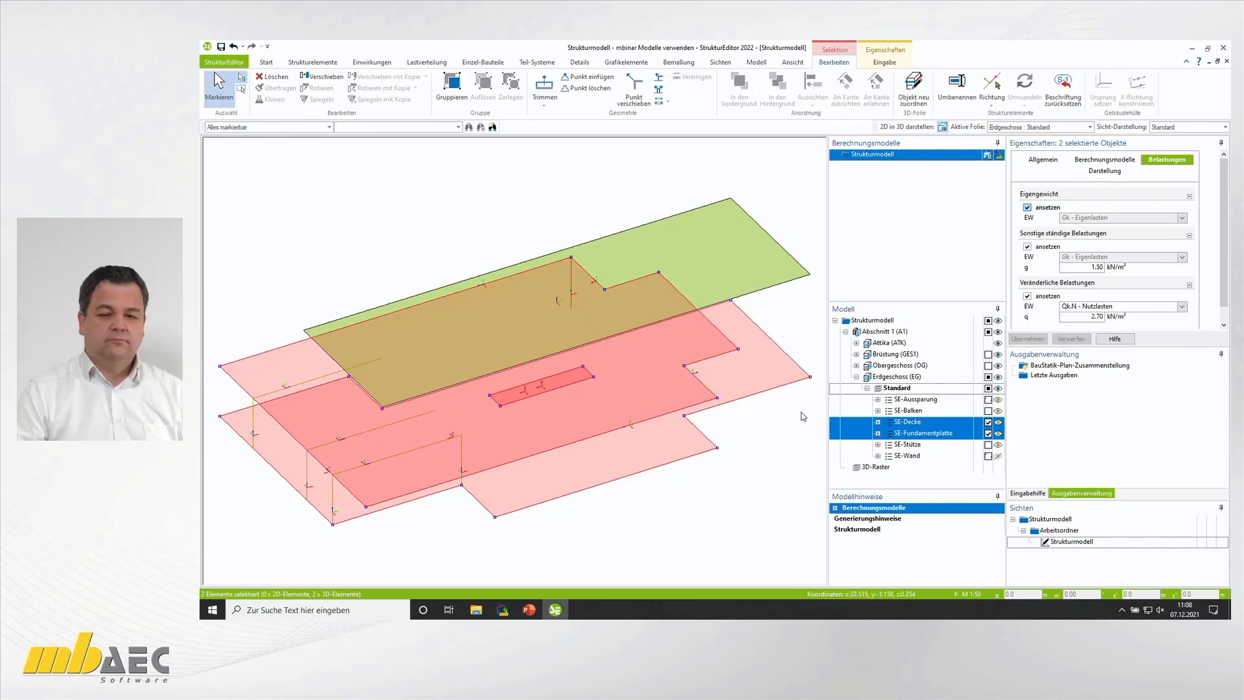
{"action": "key", "text": "Escape"}
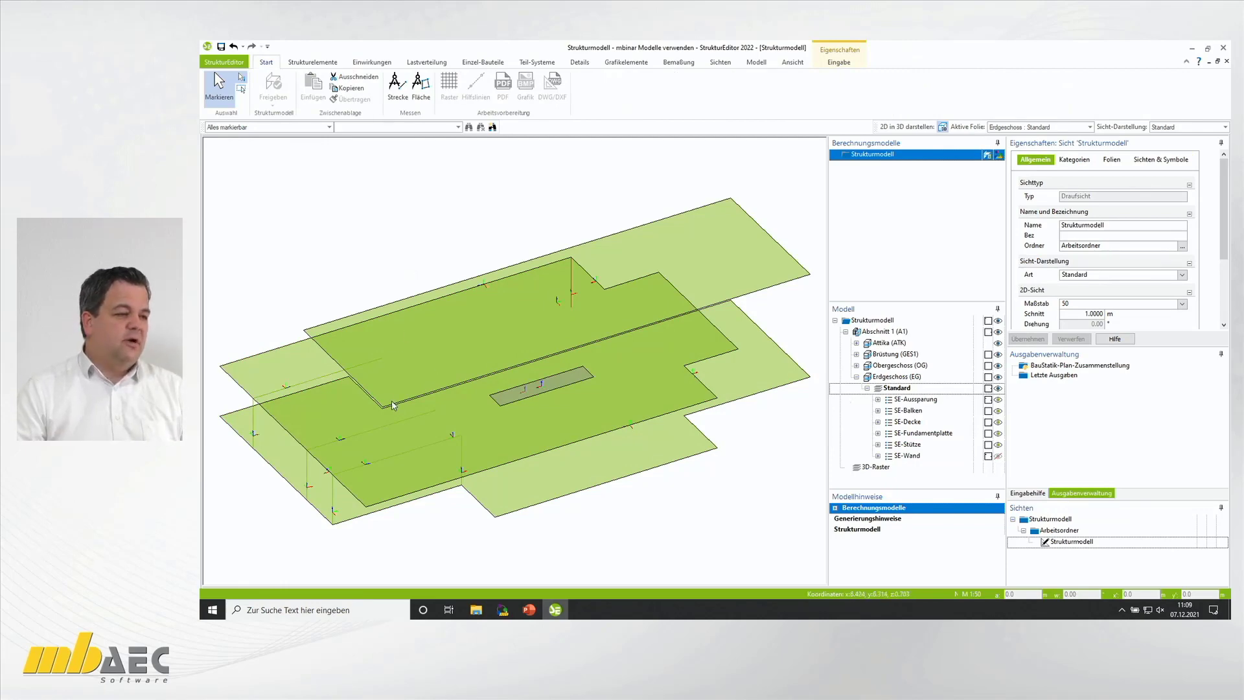
{"action": "key", "text": "F3"}
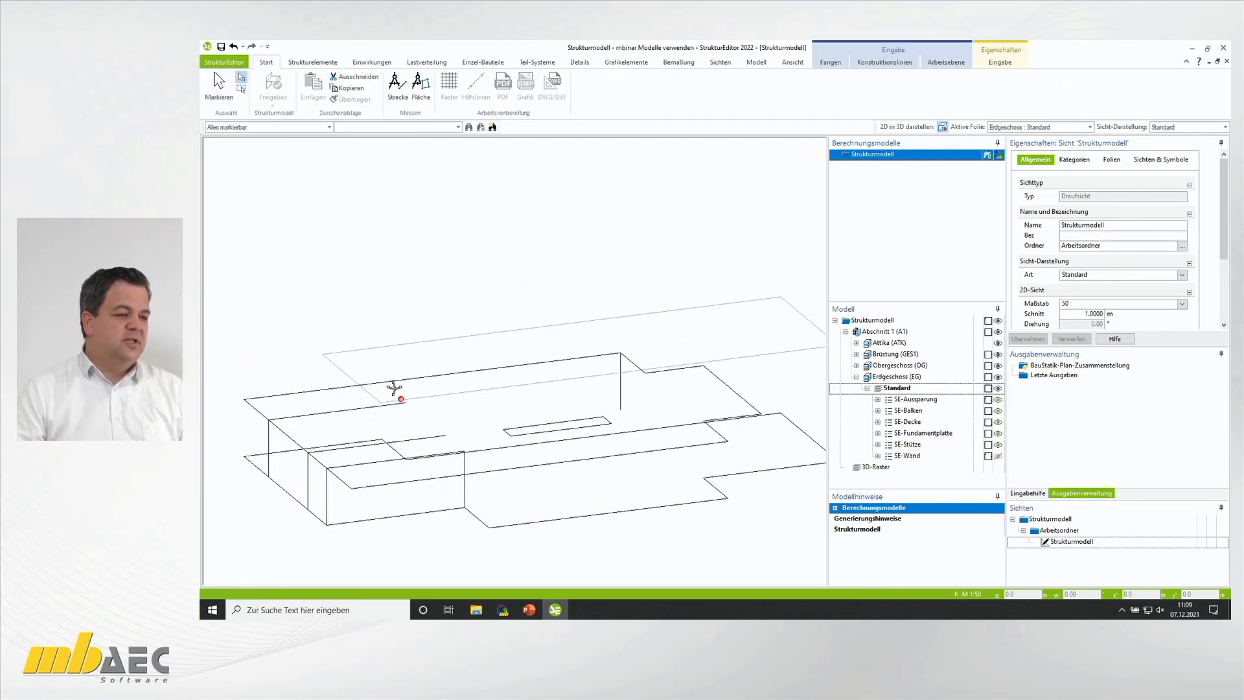
{"action": "key", "text": "Escape"}
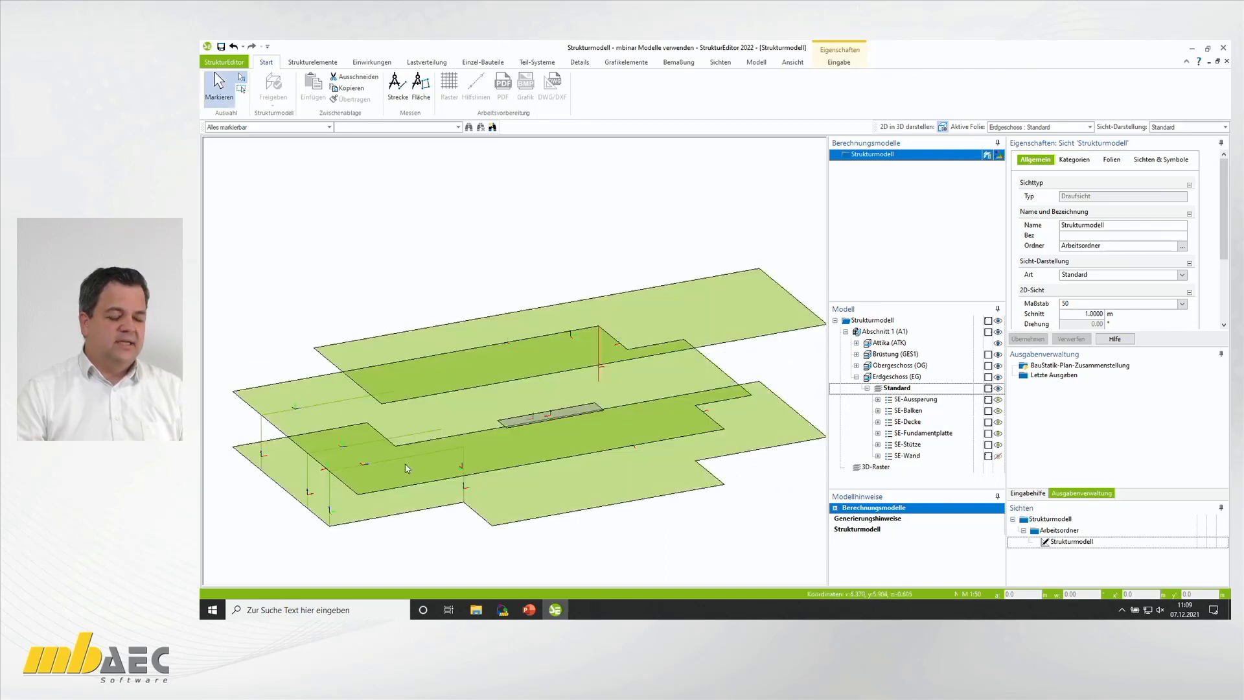
Step: Show the model in plan and start a polygonal Flächenlast on the active layer Erdgeschoss : Standard
{"action": "left_click", "coordinate": [943, 127]}
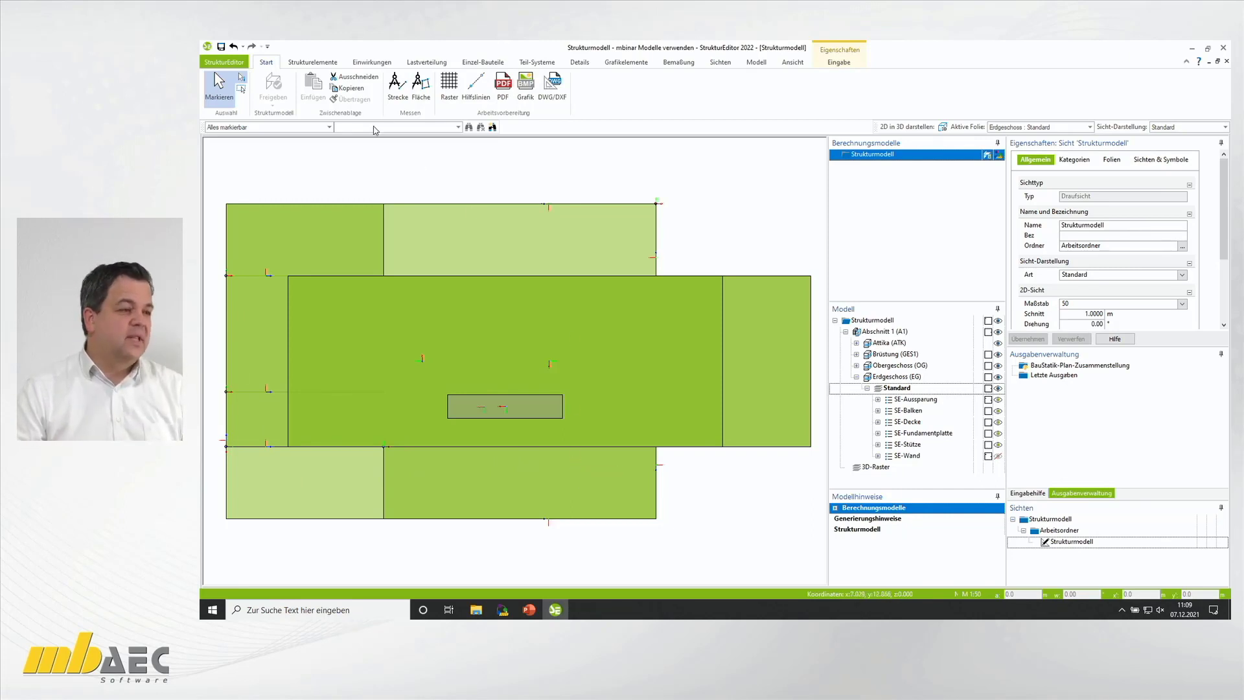
{"action": "left_click", "coordinate": [372, 62]}
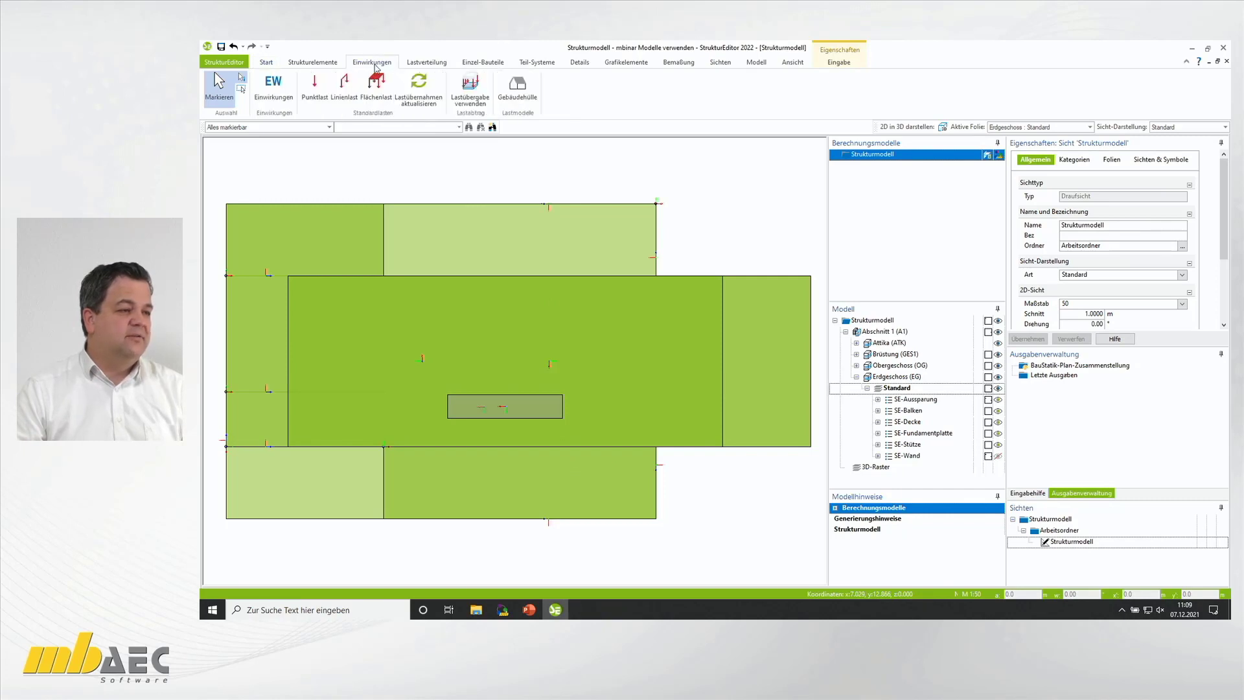
{"action": "left_click", "coordinate": [376, 90]}
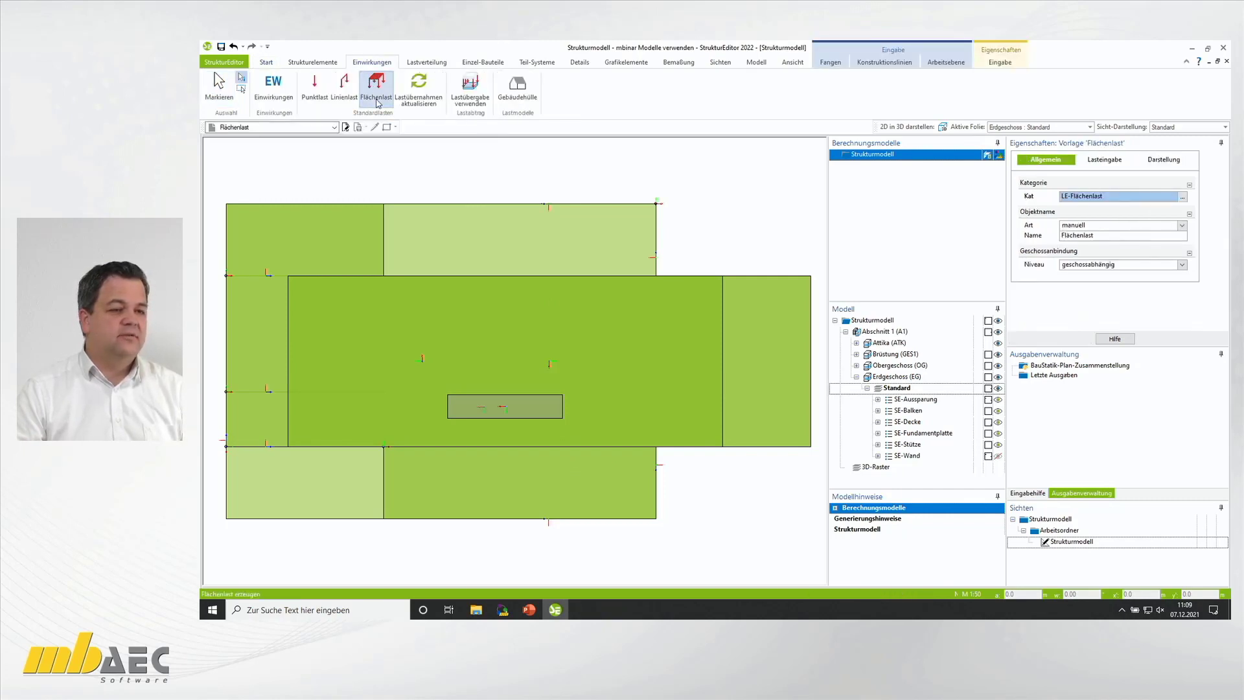
{"action": "left_click", "coordinate": [396, 128]}
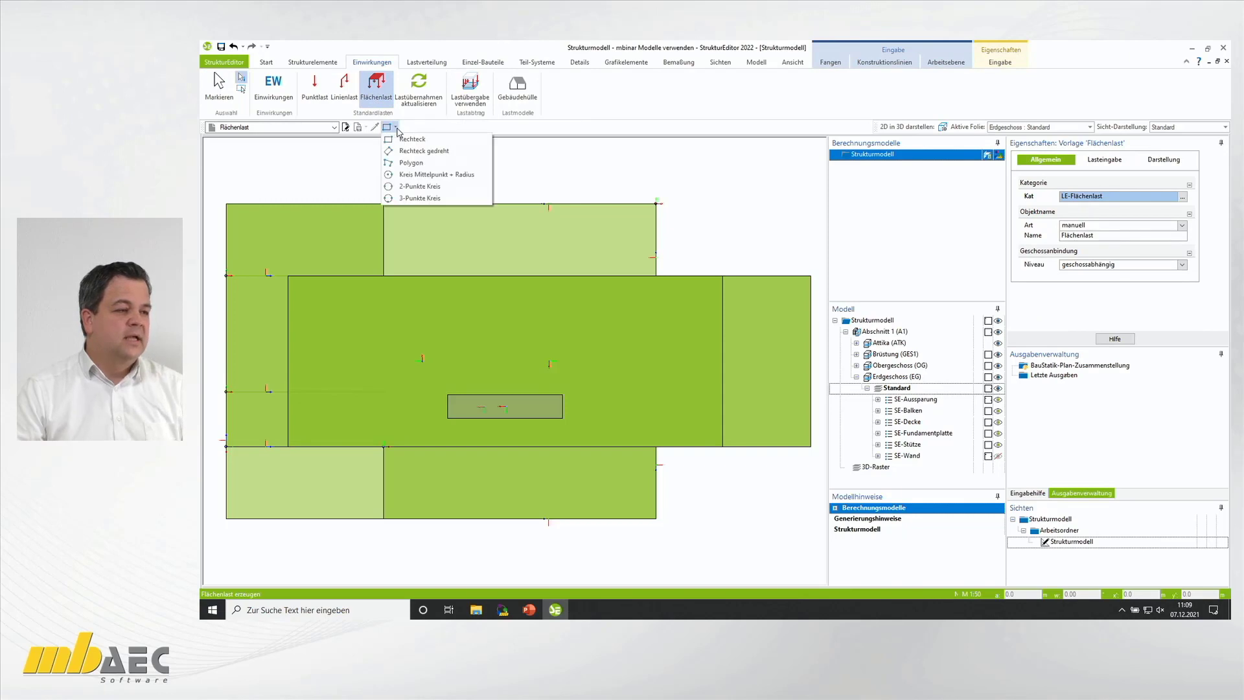
{"action": "left_click", "coordinate": [409, 167]}
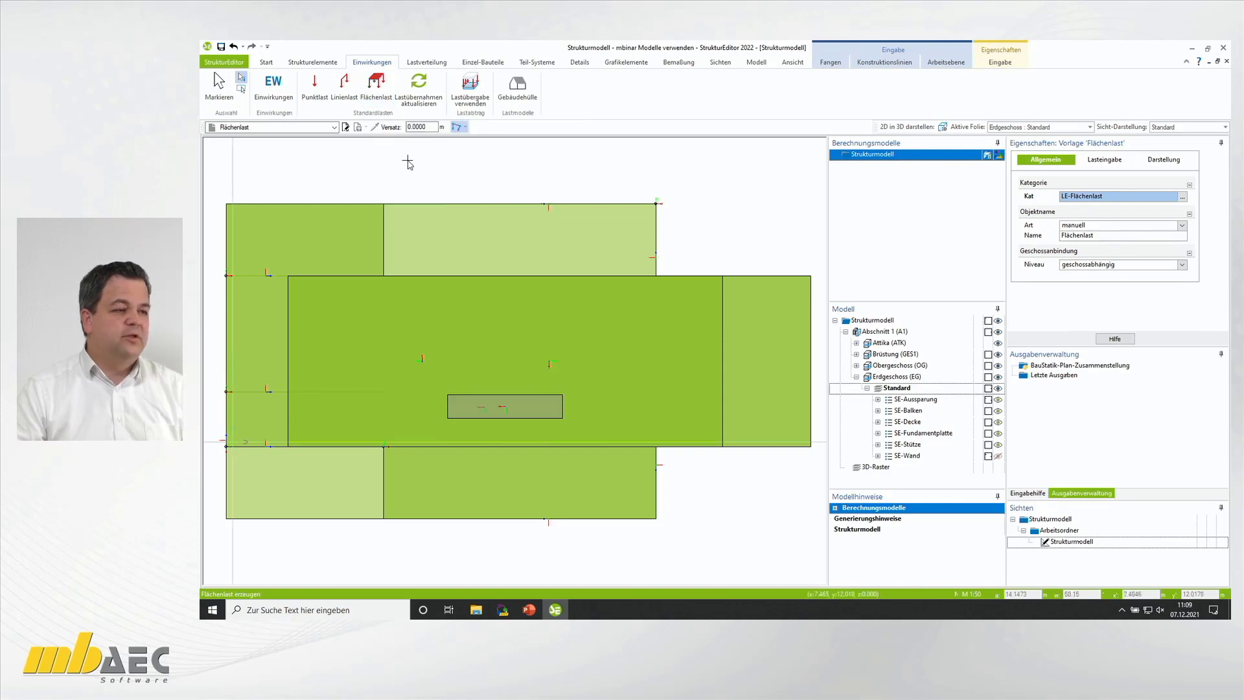
{"action": "left_click", "coordinate": [1038, 129]}
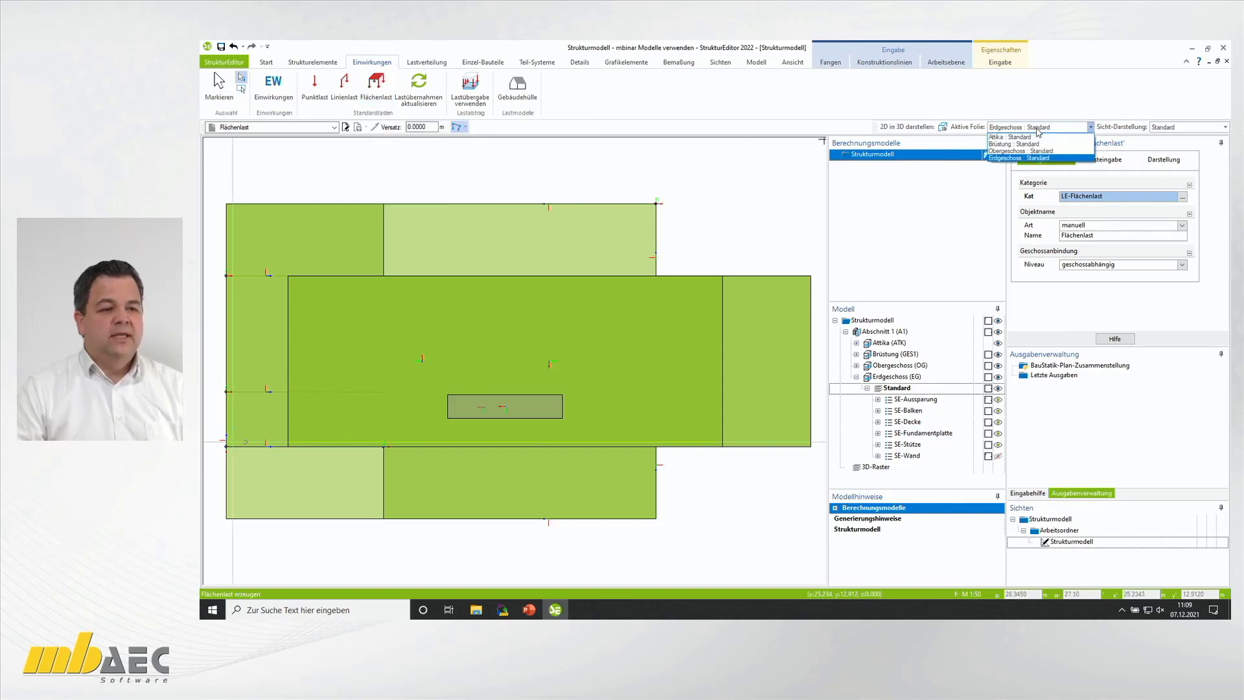
{"action": "left_click", "coordinate": [1016, 159]}
Step: Set the action of the Flächenlast template's load ordinate to Qk.N - Nutzlasten
{"action": "left_click", "coordinate": [1119, 161]}
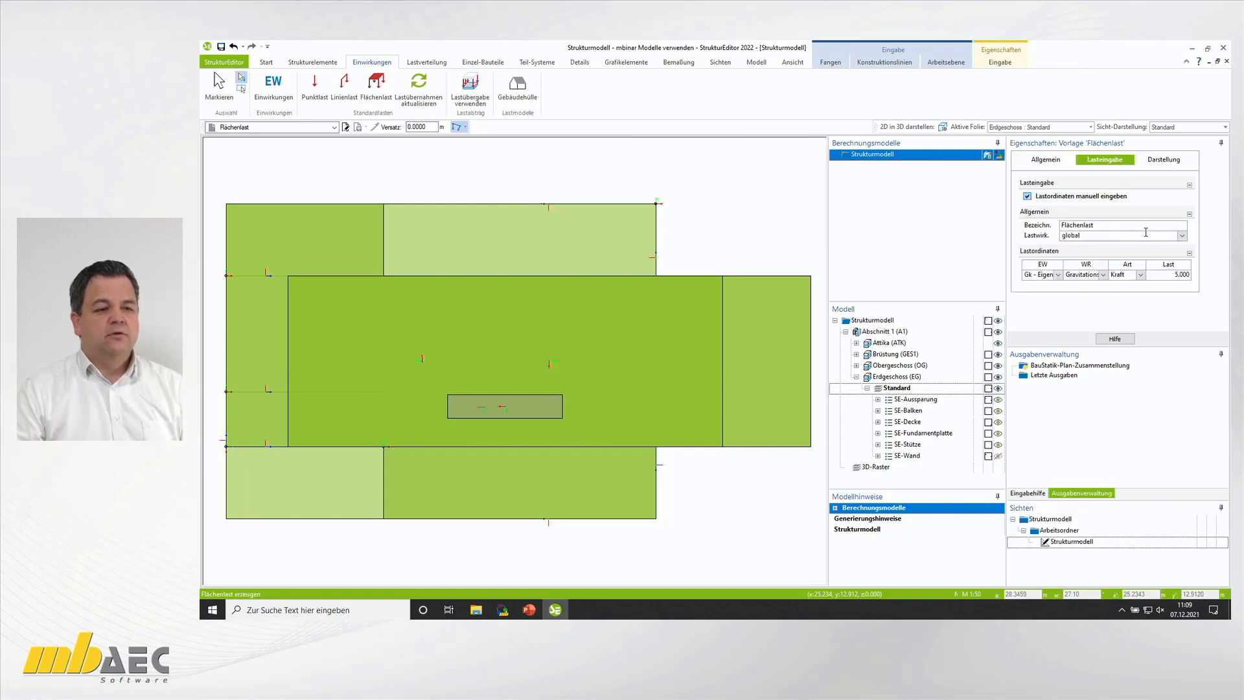
{"action": "left_click", "coordinate": [1058, 279]}
{"action": "left_click", "coordinate": [1056, 296]}
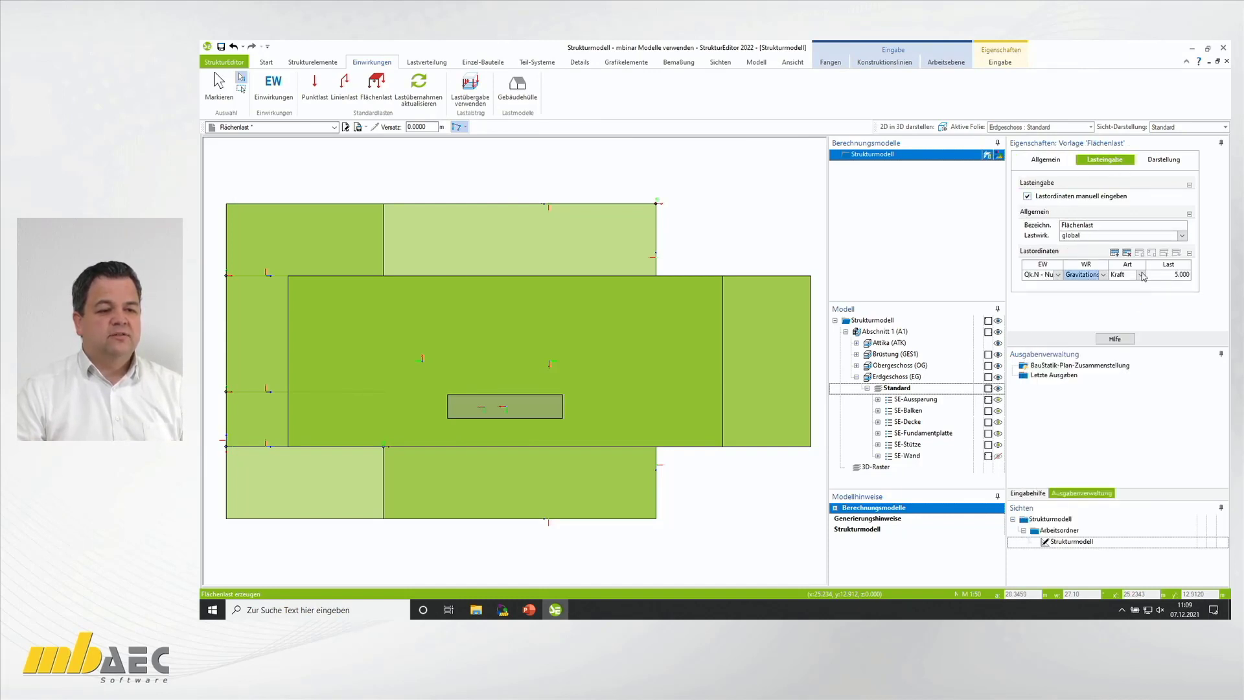
Step: Start a Zusammenstellung for the area load value and add the standard load NutzZ for Zugänge, Balkone und Ähnliches
{"action": "left_click", "coordinate": [1176, 276]}
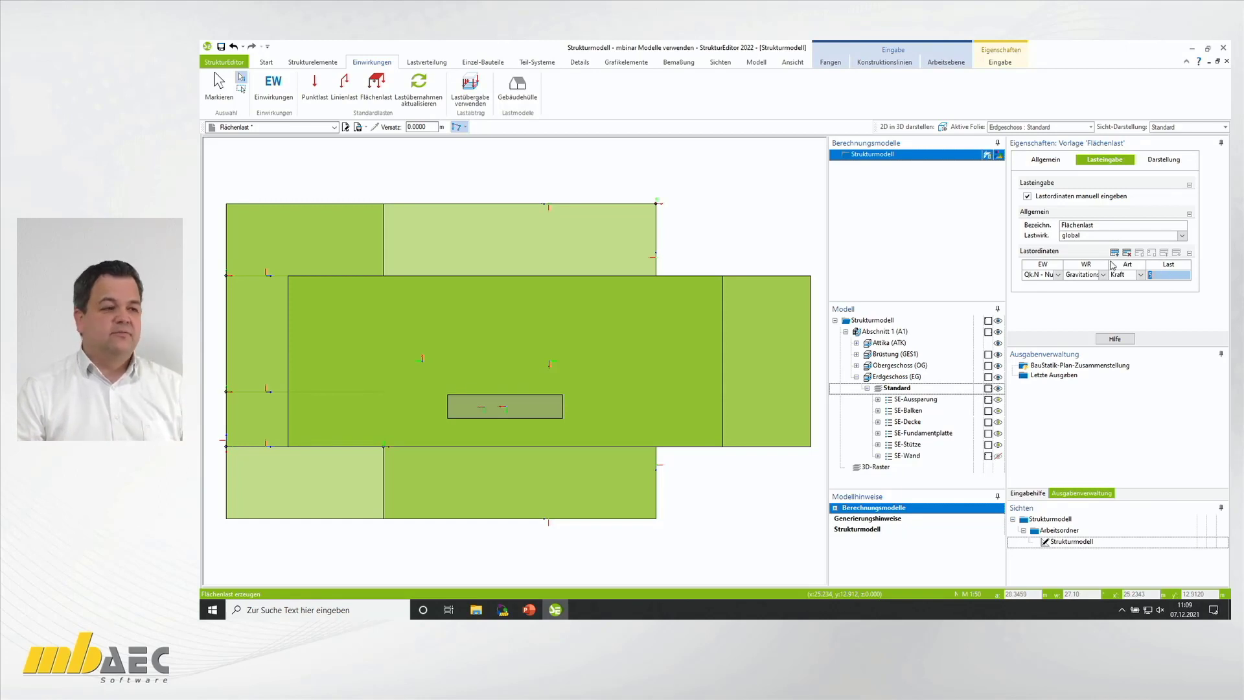
{"action": "left_click", "coordinate": [1008, 62]}
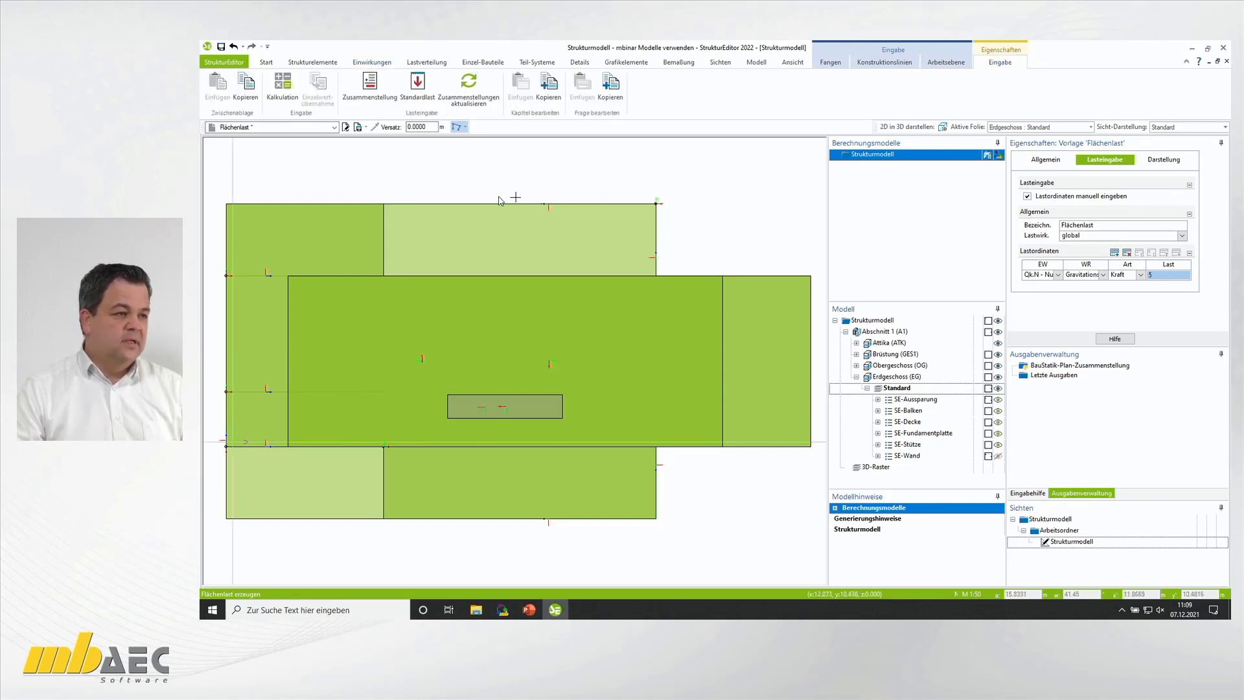
{"action": "left_click", "coordinate": [384, 98]}
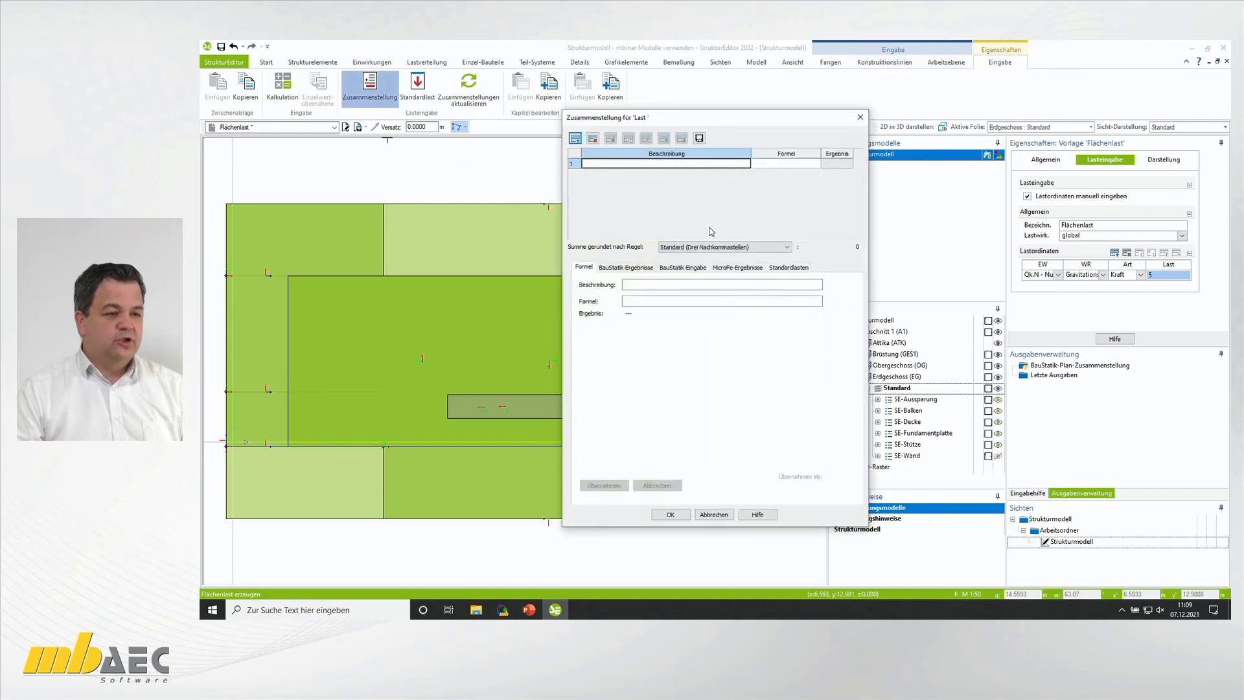
{"action": "left_click", "coordinate": [786, 268]}
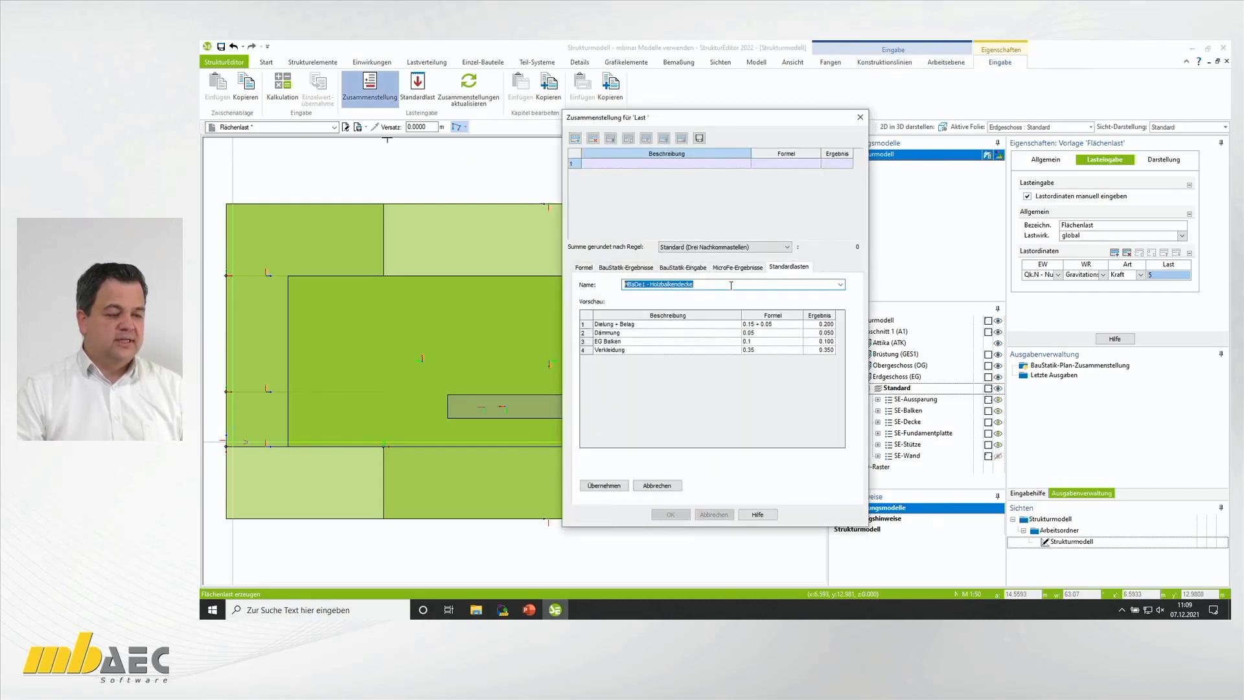
{"action": "type", "text": "balk"}
{"action": "key", "text": "Down"}
{"action": "key", "text": "Down"}
{"action": "key", "text": "Down"}
{"action": "key", "text": "Down"}
{"action": "key", "text": "Return"}
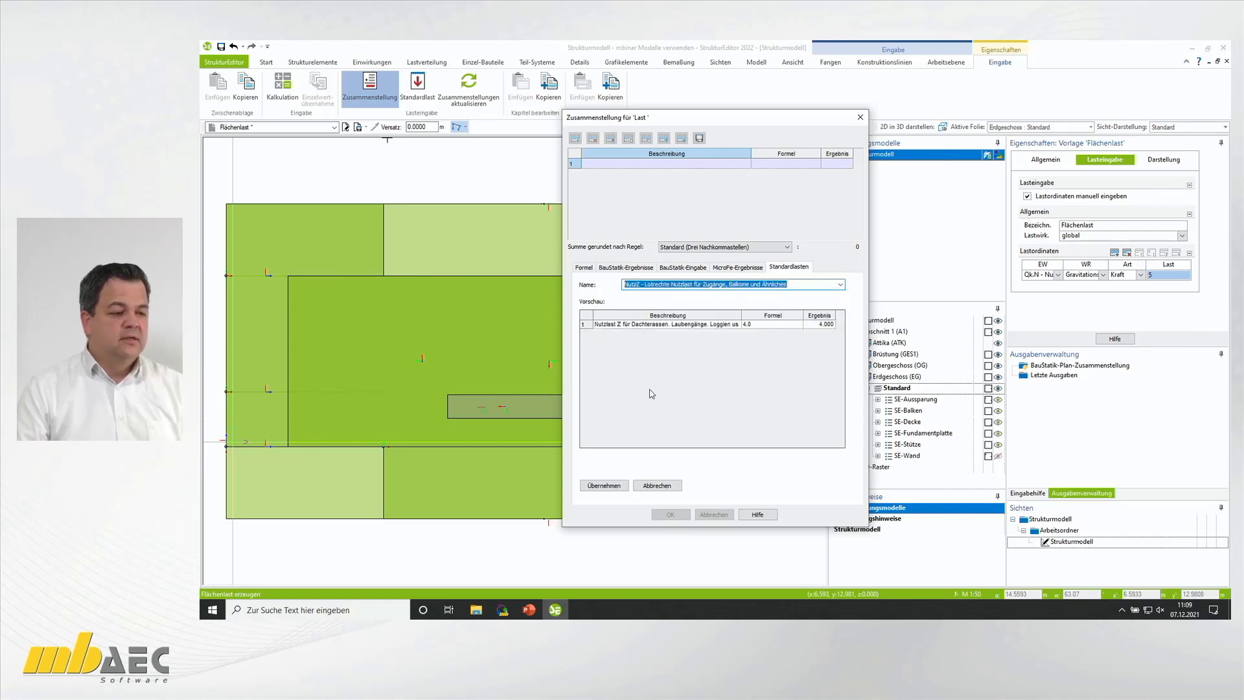
{"action": "left_click", "coordinate": [604, 486]}
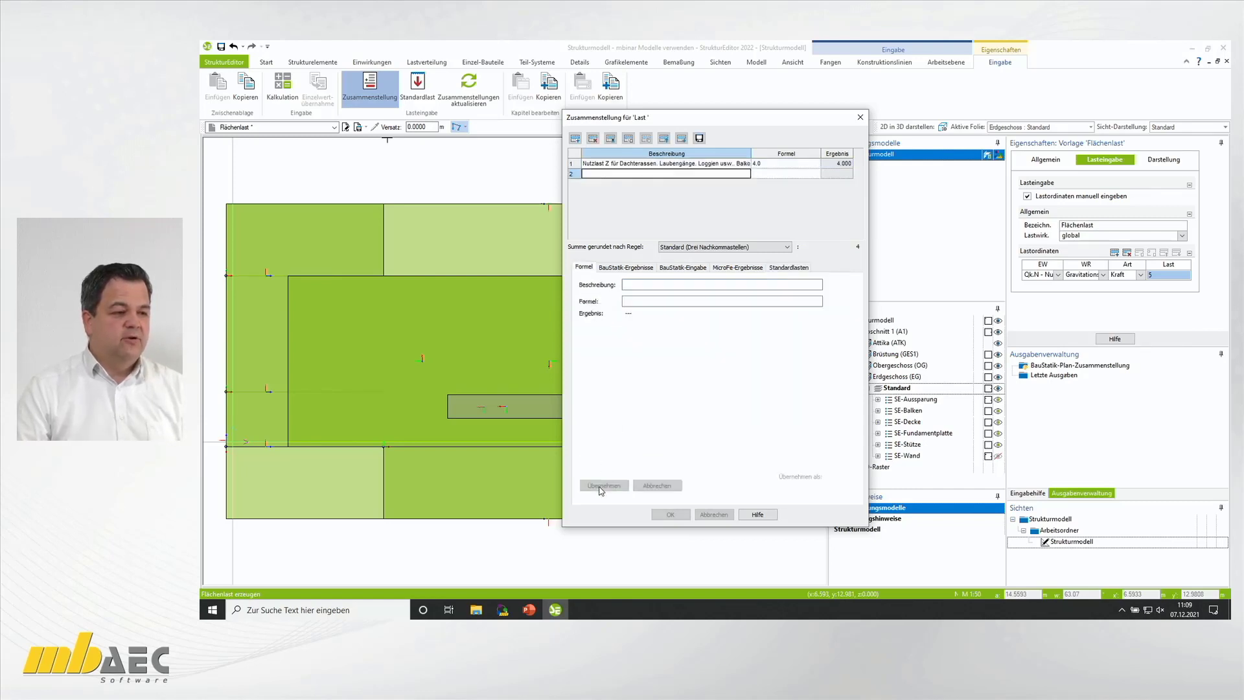
Step: Add the standard load NutzA2 for Wohn- und Aufenthaltsräume to the compilation and set its formula to -1.50
{"action": "left_click", "coordinate": [788, 267]}
{"action": "type", "text": "nutz"}
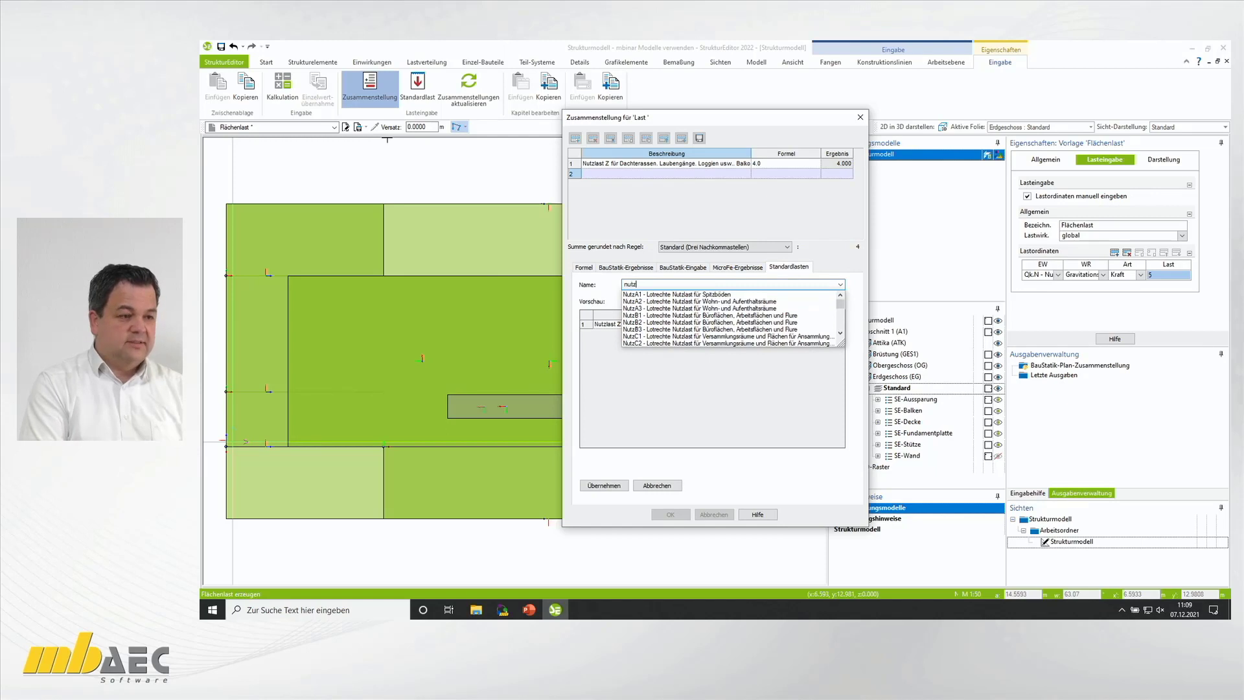
{"action": "key", "text": "Down"}
{"action": "key", "text": "Down"}
{"action": "key", "text": "Return"}
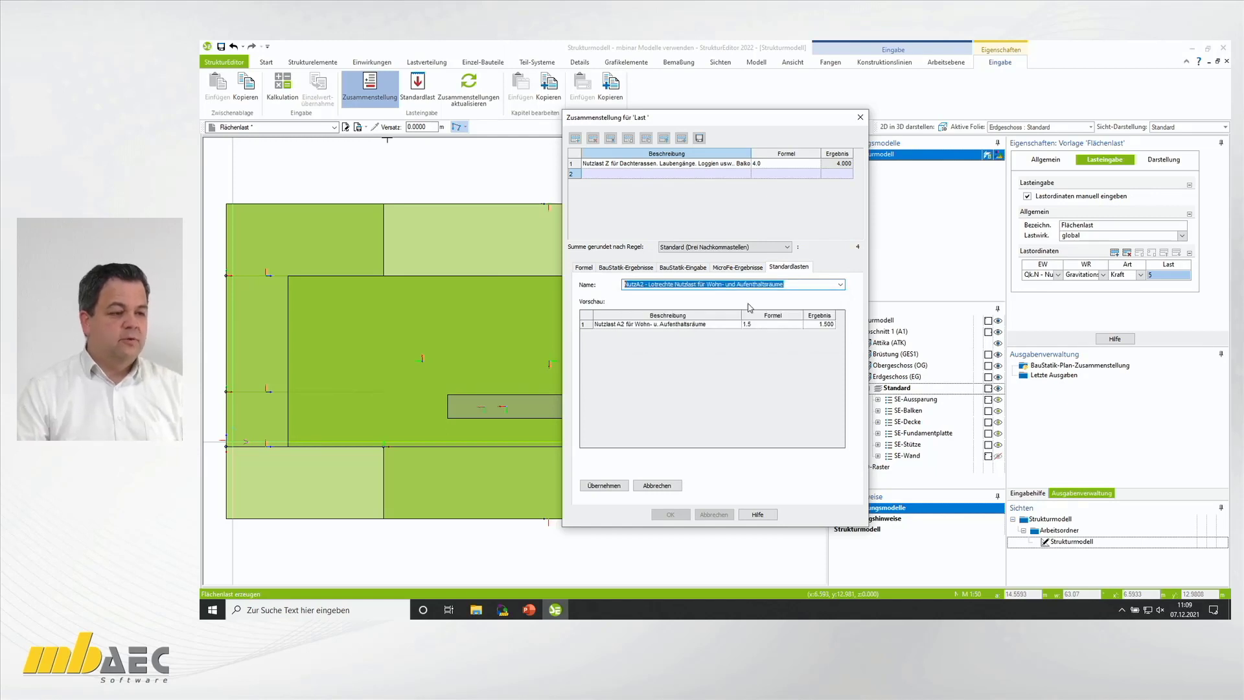
{"action": "left_click", "coordinate": [604, 485]}
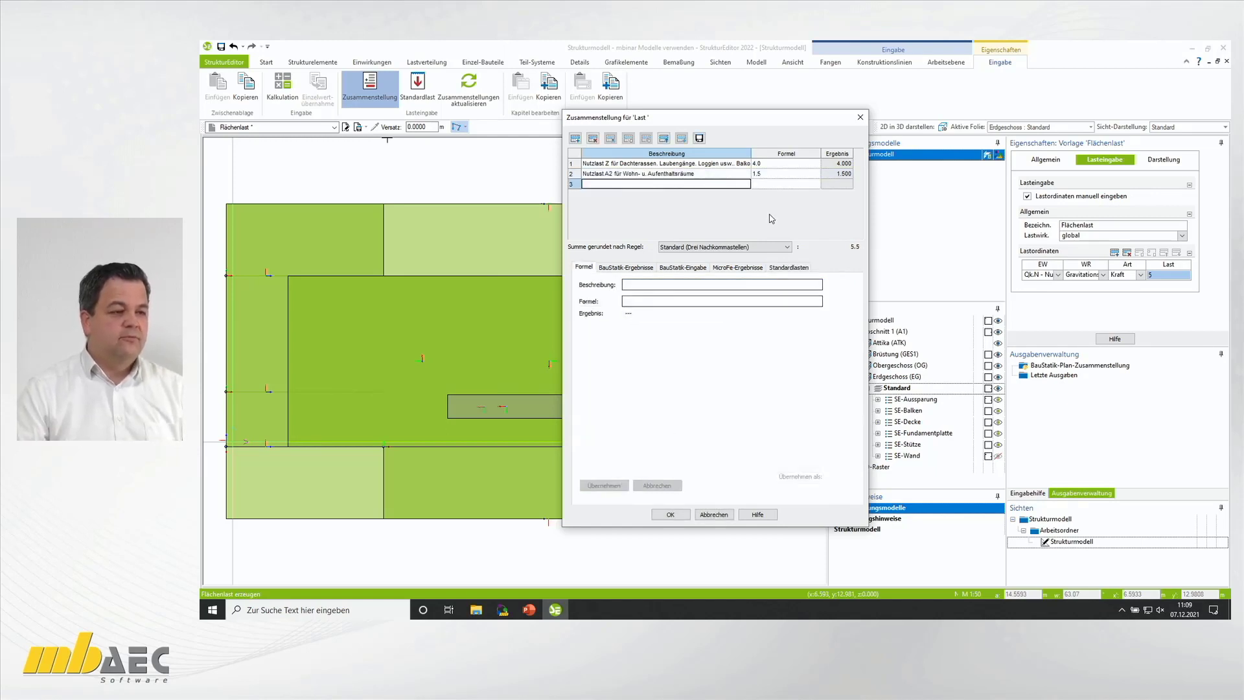
{"action": "left_click", "coordinate": [755, 175]}
{"action": "type", "text": "-1.50"}
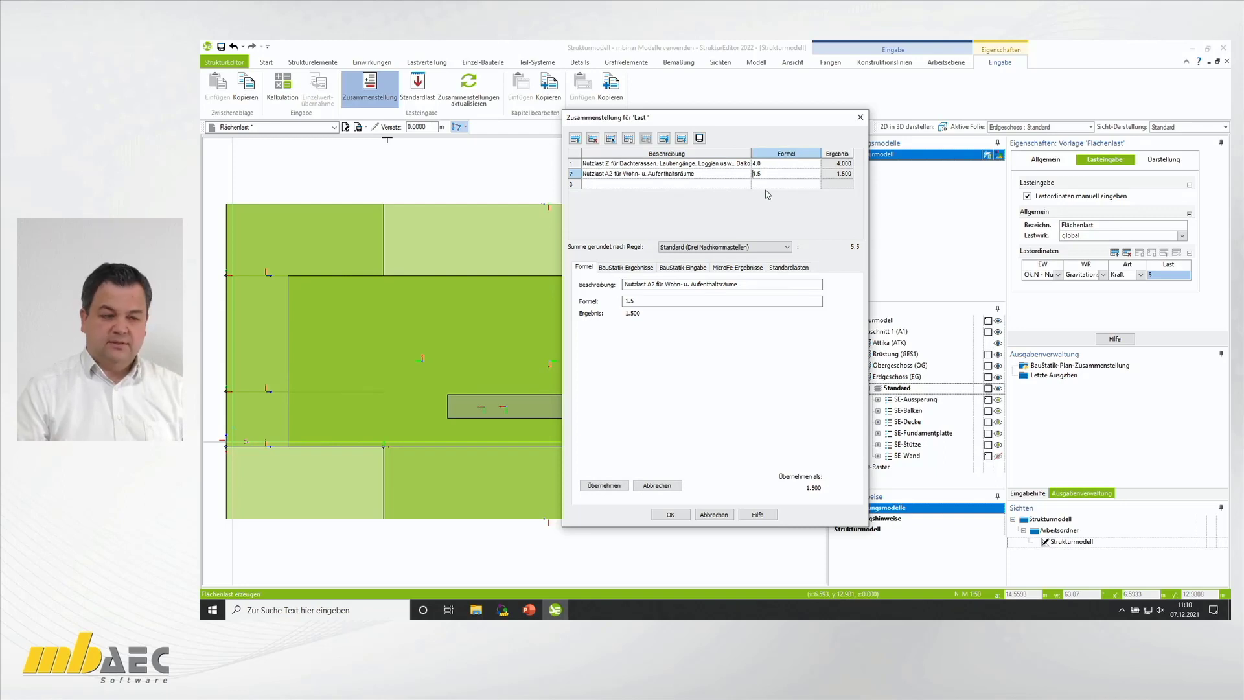
{"action": "key", "text": "Return"}
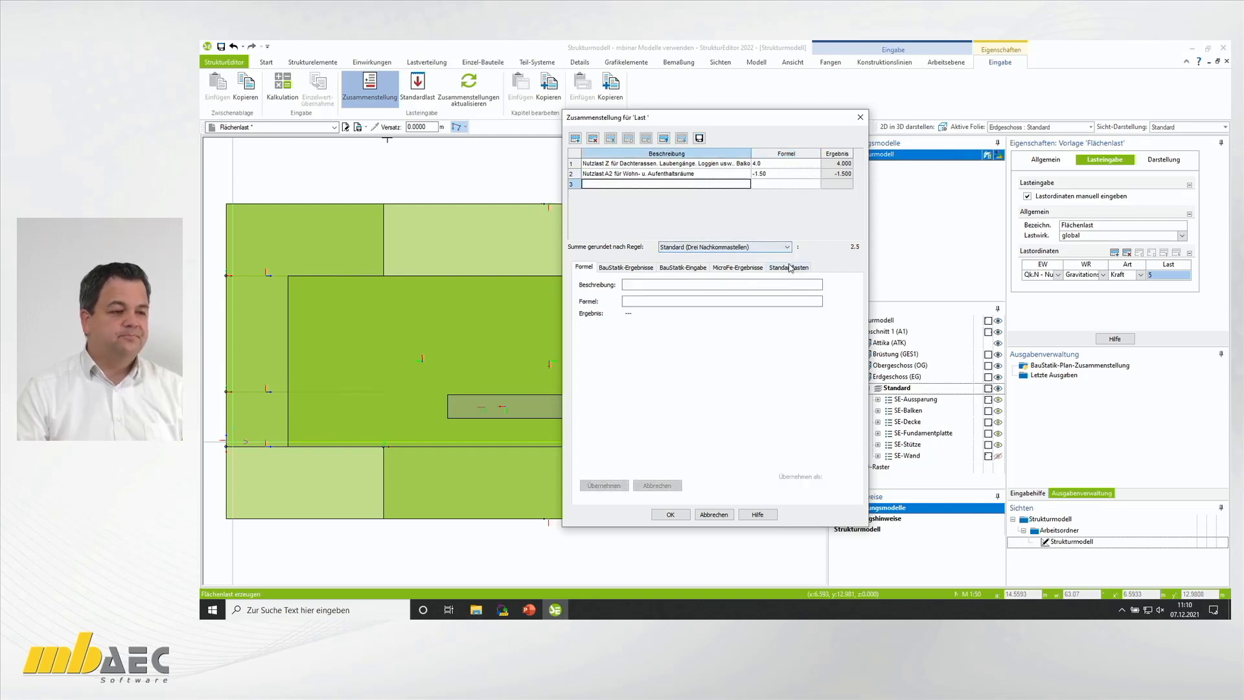
Step: Add the partition surcharge LTW>3 for walls of 3,0 to 5,0 kN/m as -1.20 and accept the load compilation
{"action": "left_click", "coordinate": [790, 267]}
{"action": "type", "text": "LTW>"}
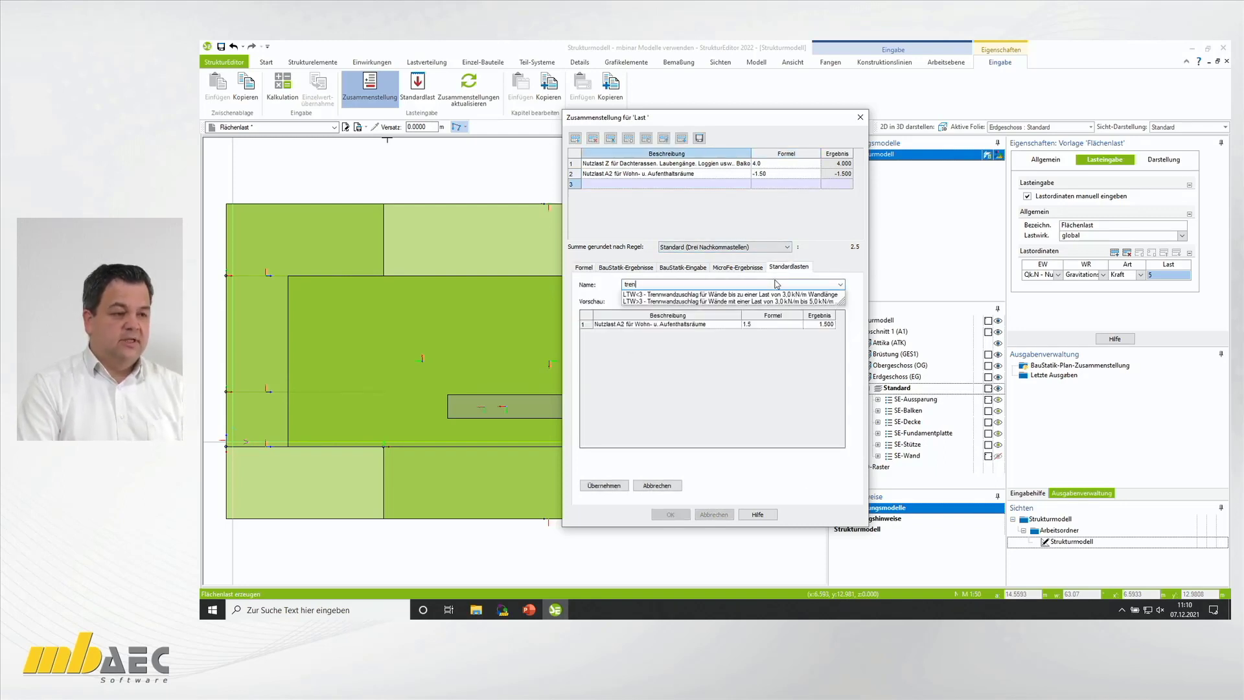
{"action": "key", "text": "Return"}
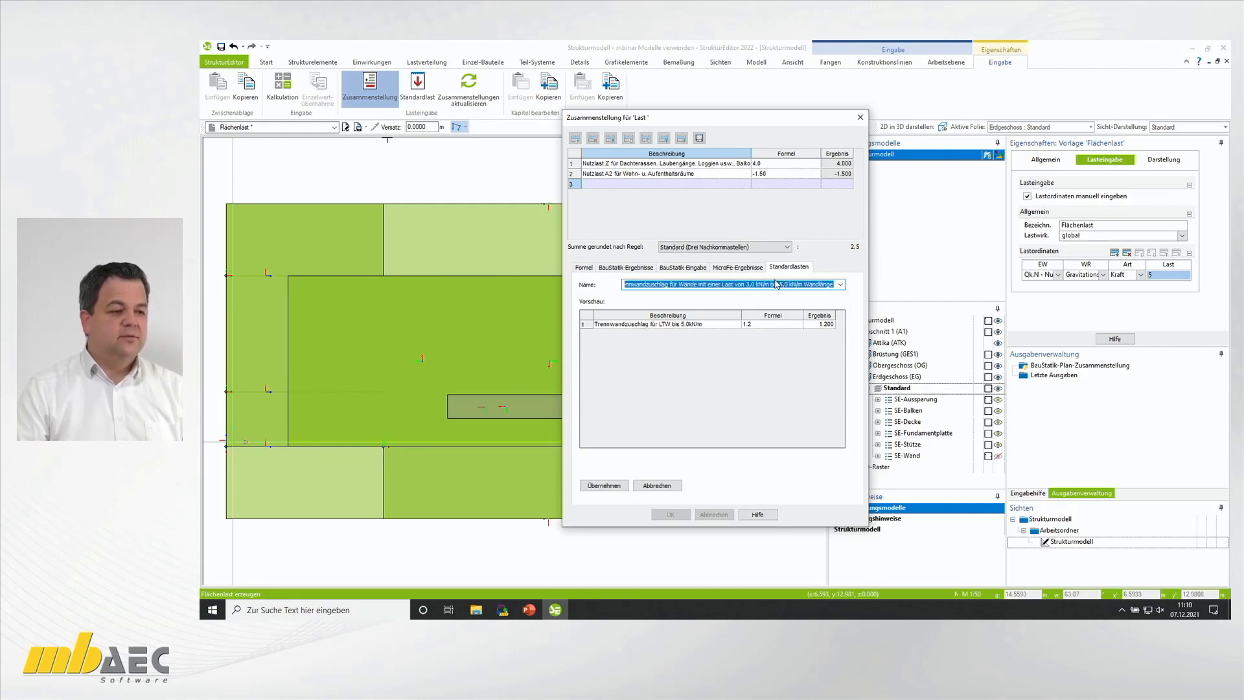
{"action": "left_click", "coordinate": [615, 486]}
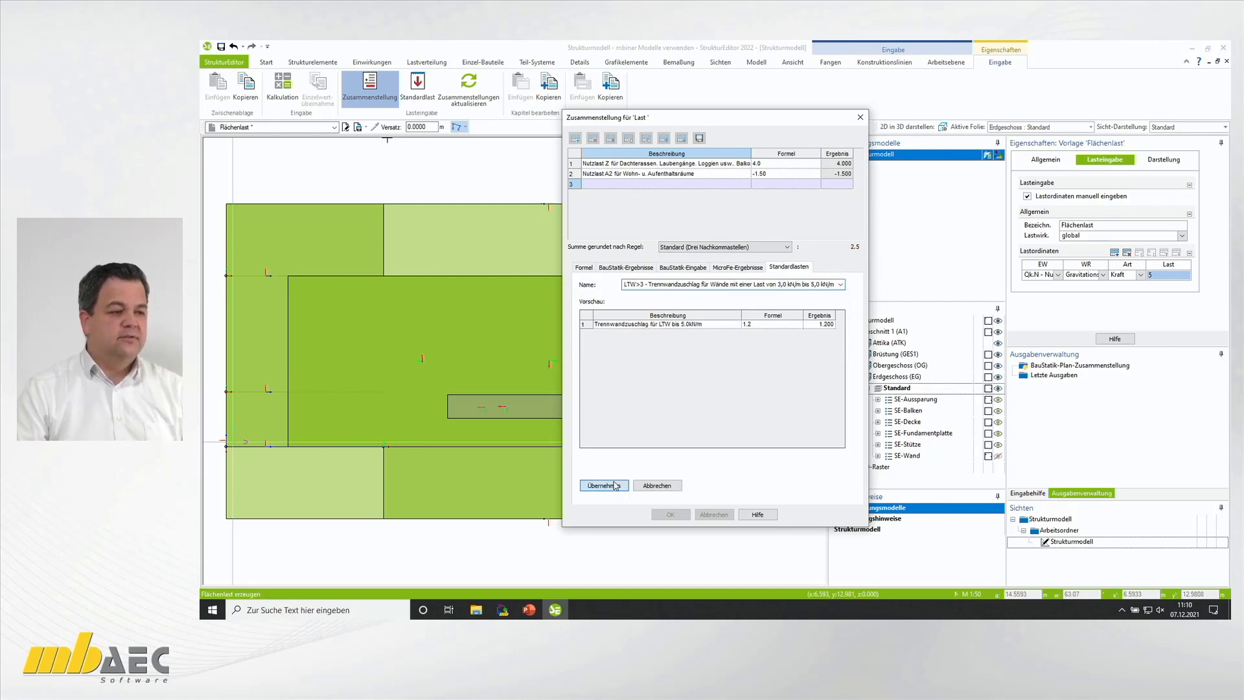
{"action": "left_click", "coordinate": [758, 185]}
{"action": "type", "text": "-"}
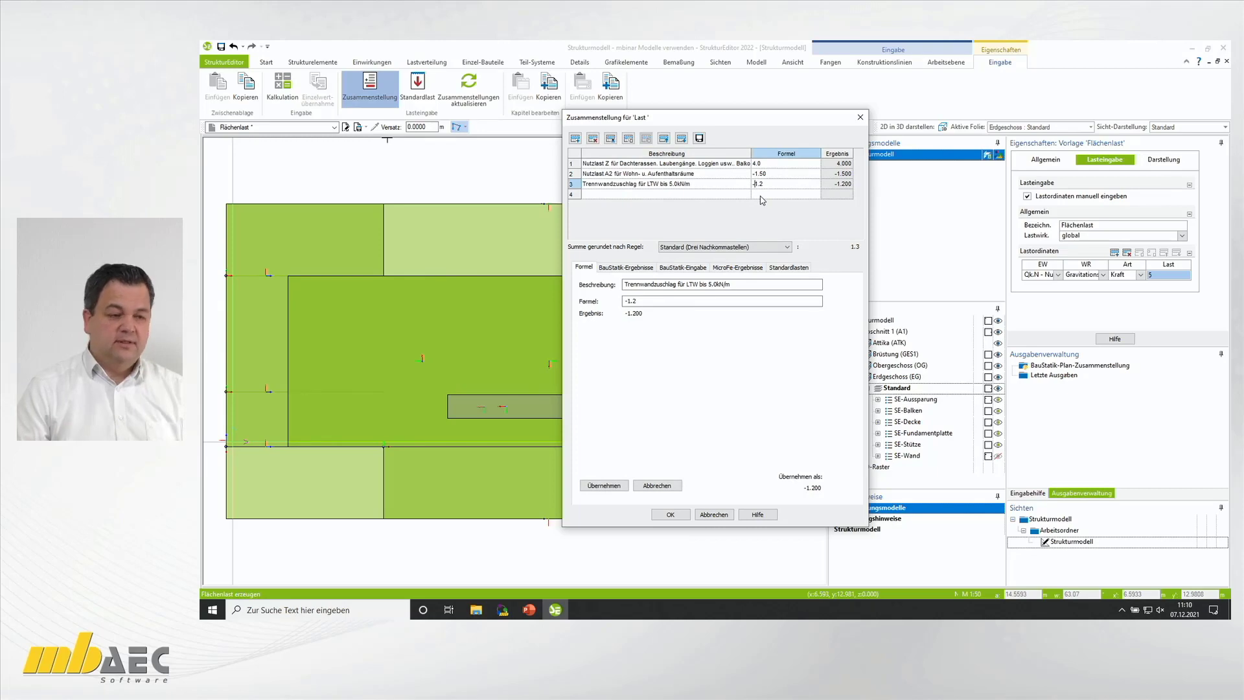
{"action": "key", "text": "Return"}
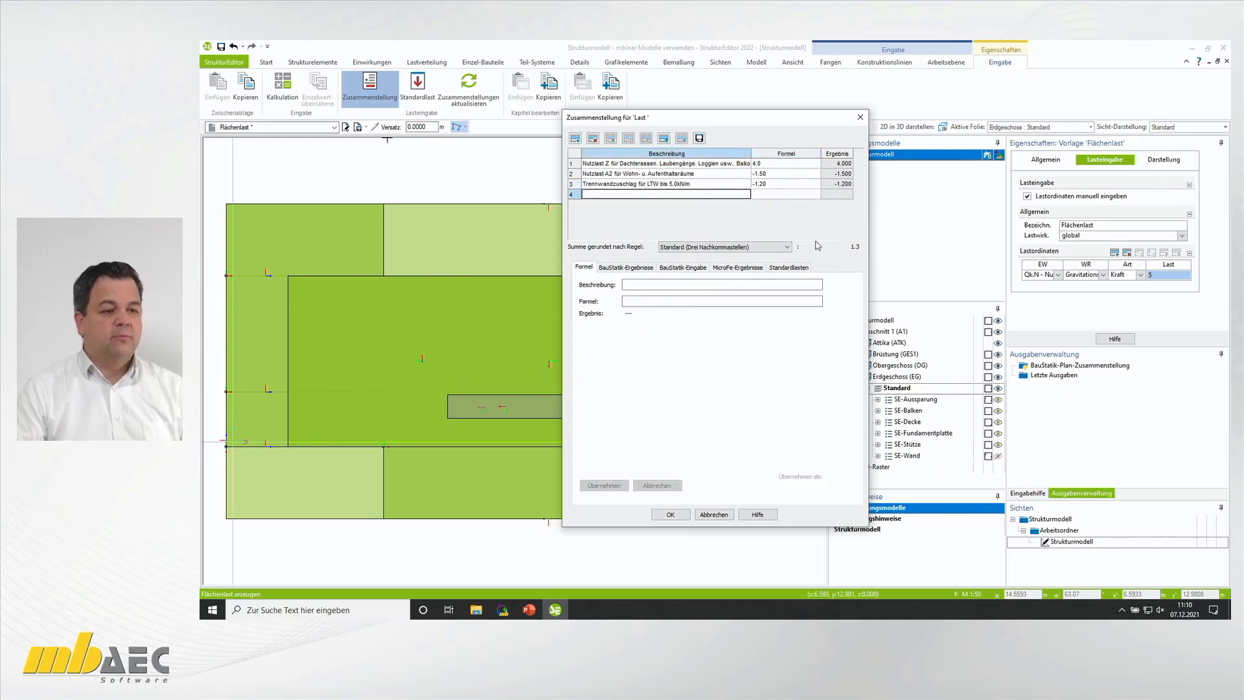
{"action": "left_click", "coordinate": [670, 515]}
Step: Draw the area load as a C-shaped polygon over the ground-floor slab strips surrounding the upper-floor rectangle on three sides
{"action": "left_click", "coordinate": [656, 275]}
{"action": "left_click", "coordinate": [657, 205]}
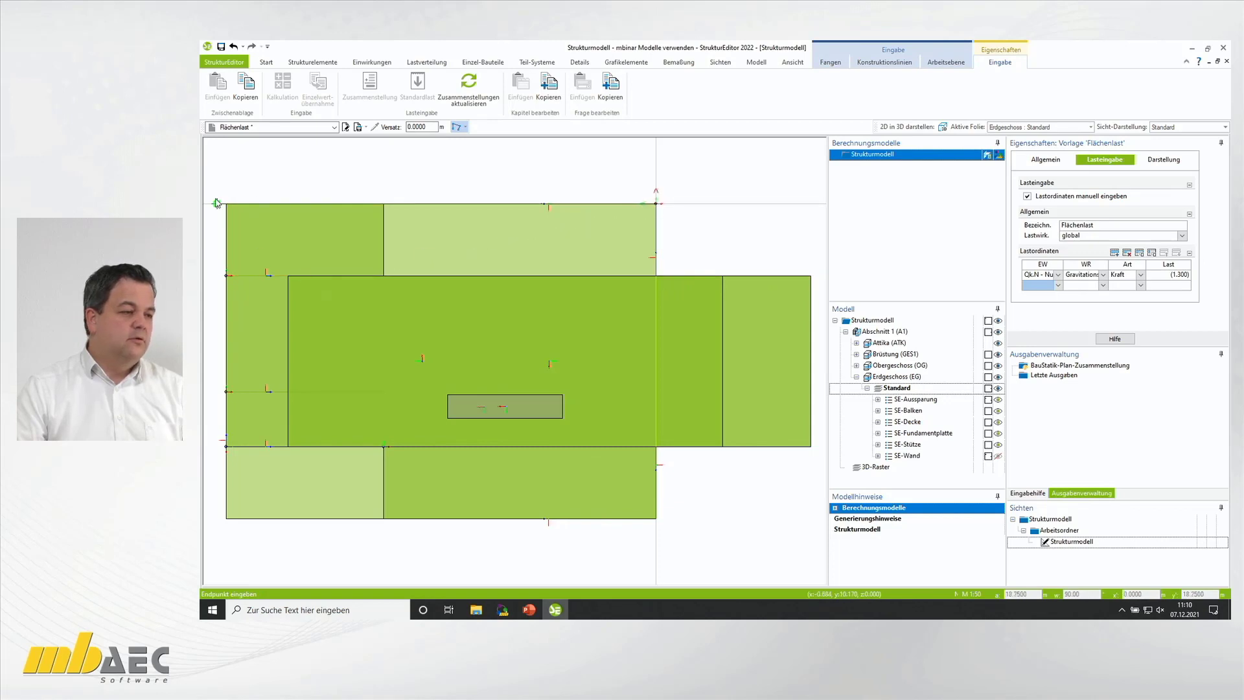
{"action": "left_click", "coordinate": [213, 327]}
{"action": "left_click", "coordinate": [226, 519]}
{"action": "left_click", "coordinate": [657, 518]}
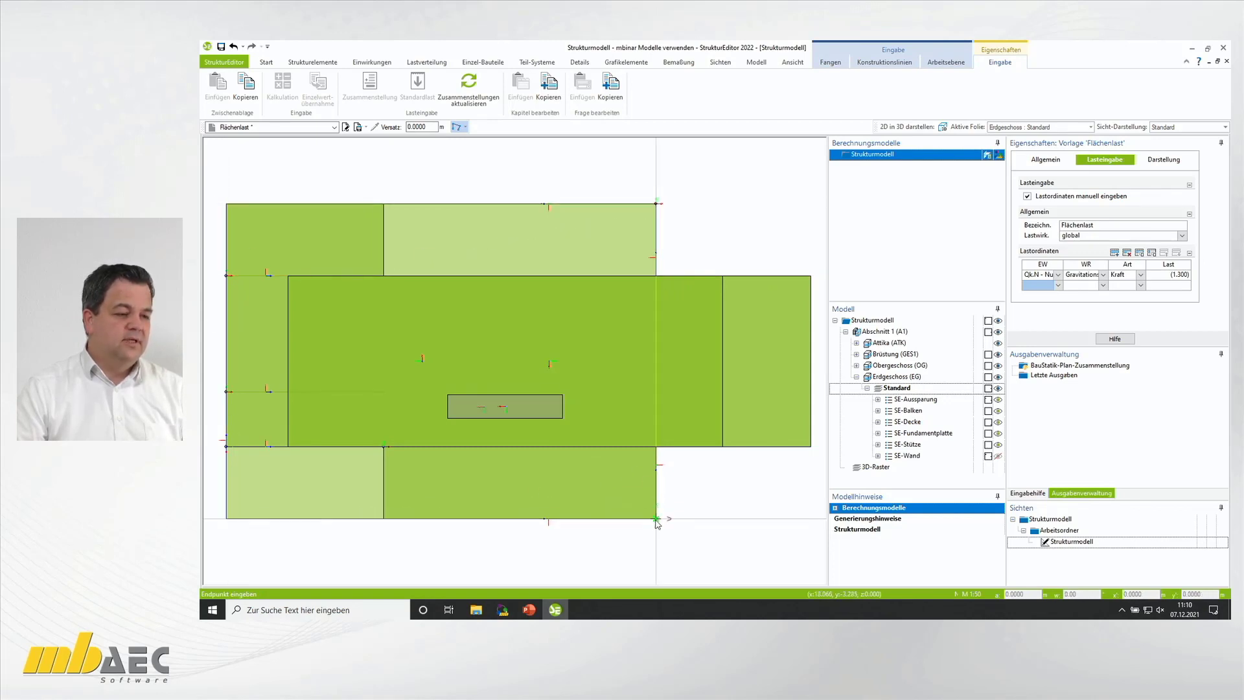
{"action": "left_click", "coordinate": [655, 446]}
{"action": "left_click", "coordinate": [289, 447]}
{"action": "left_click", "coordinate": [288, 276]}
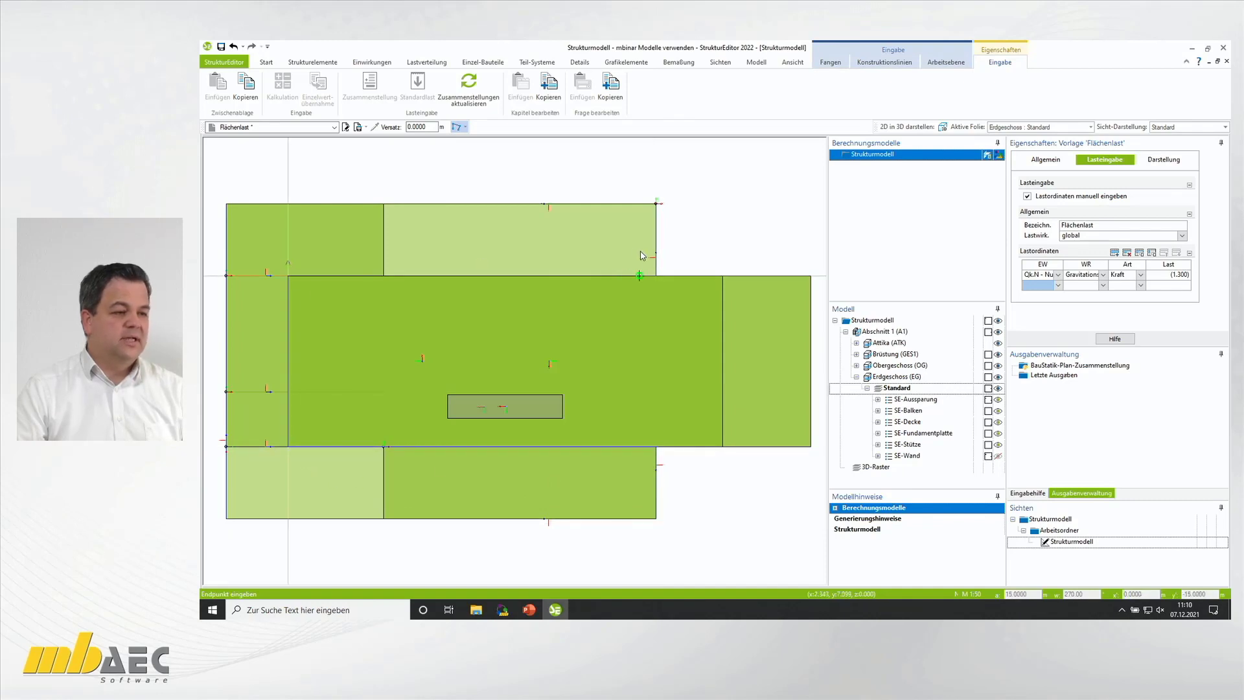
{"action": "left_click", "coordinate": [657, 275]}
{"action": "right_click", "coordinate": [657, 278]}
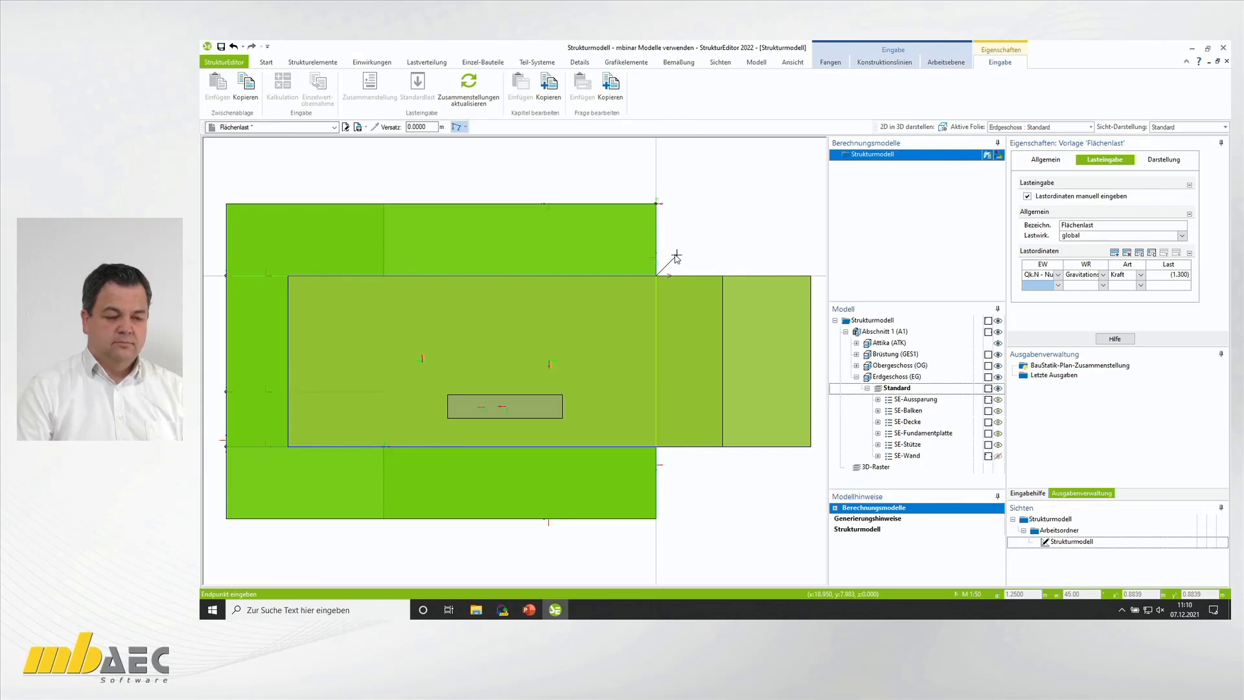
{"action": "left_click", "coordinate": [288, 159]}
{"action": "key", "text": "Escape"}
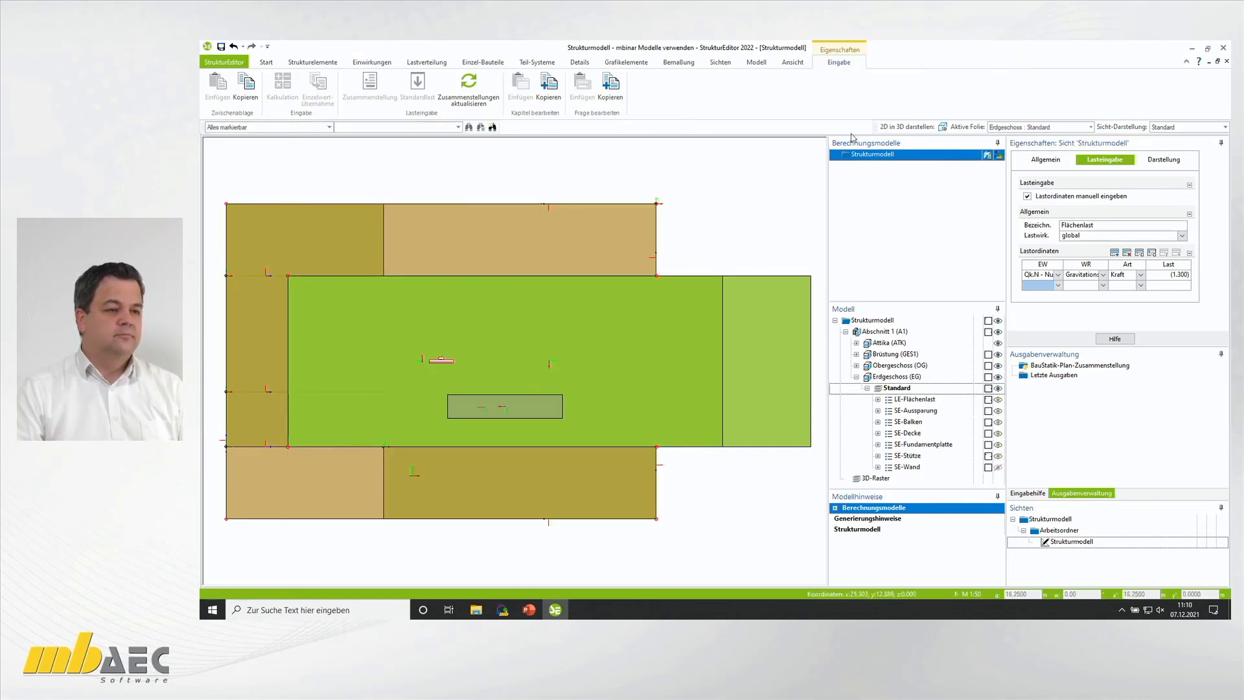
Step: Display the structural model in 3D and show the ground-floor SE-Wand category
{"action": "left_click", "coordinate": [943, 127]}
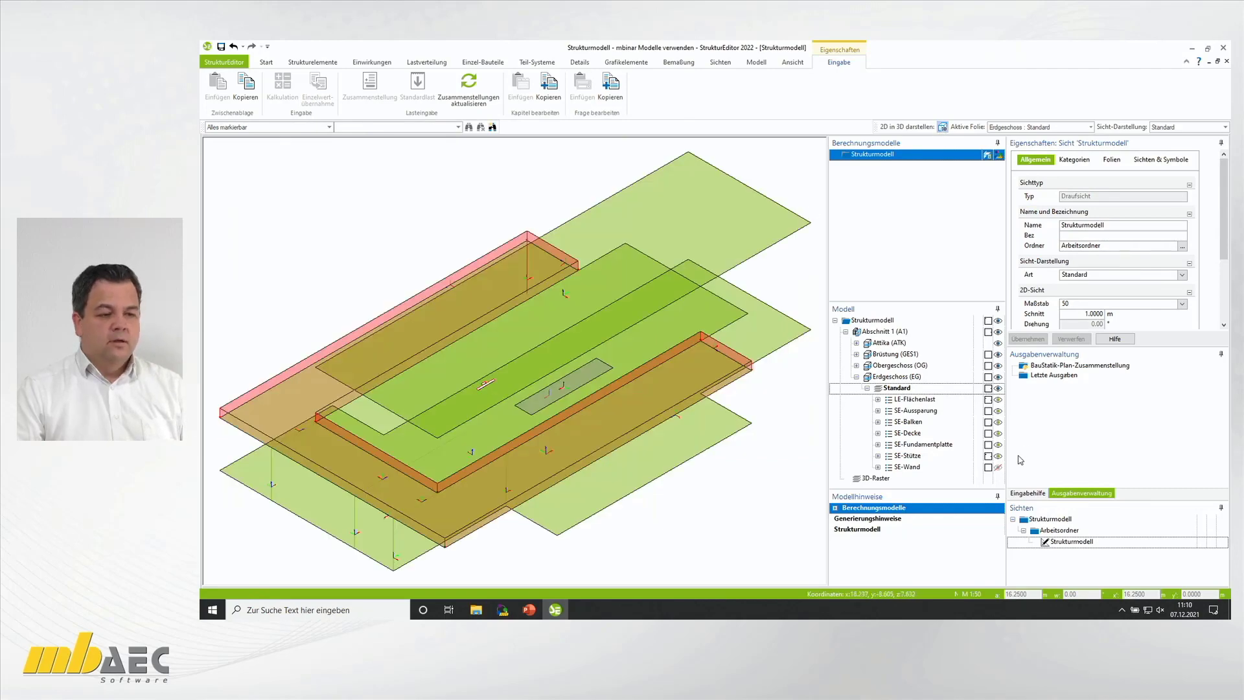
{"action": "left_click", "coordinate": [998, 467]}
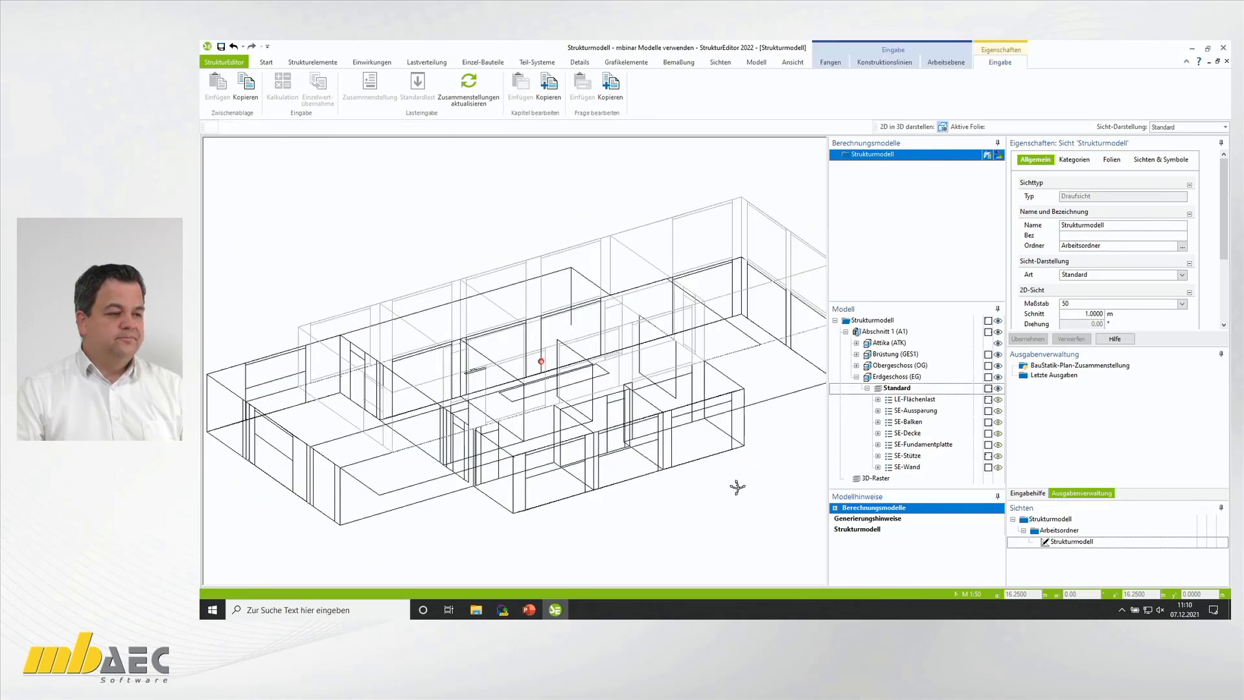
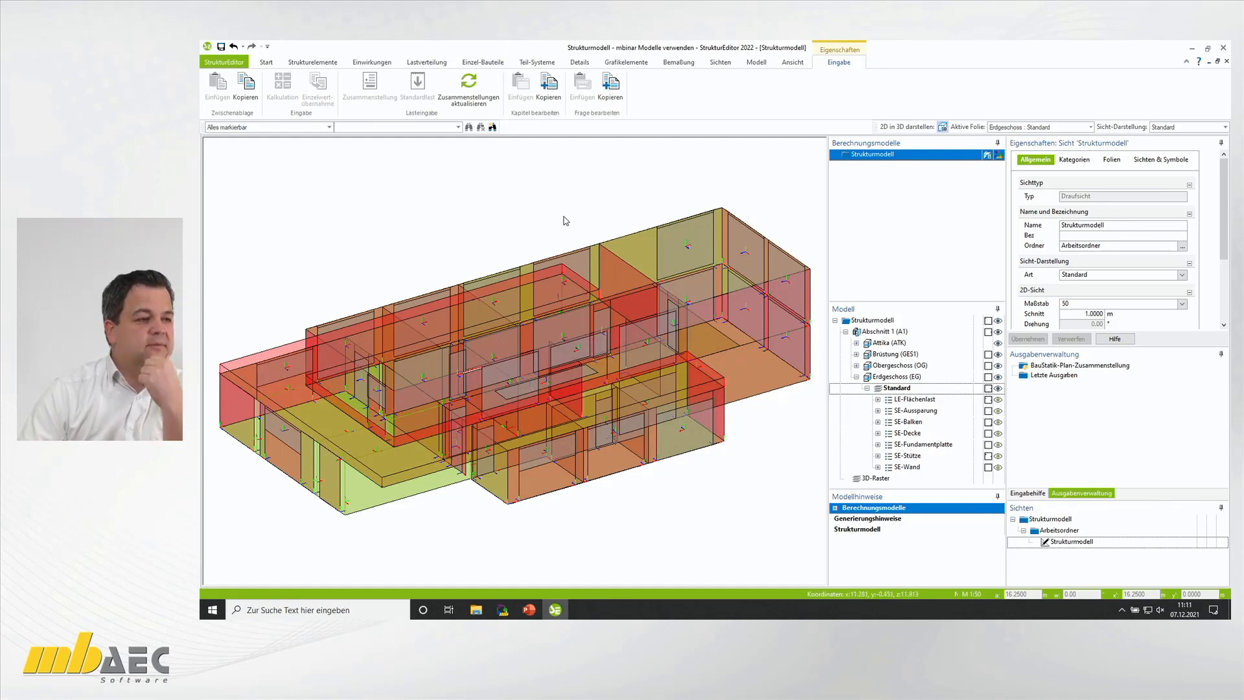
{"action": "left_click", "coordinate": [428, 63]}
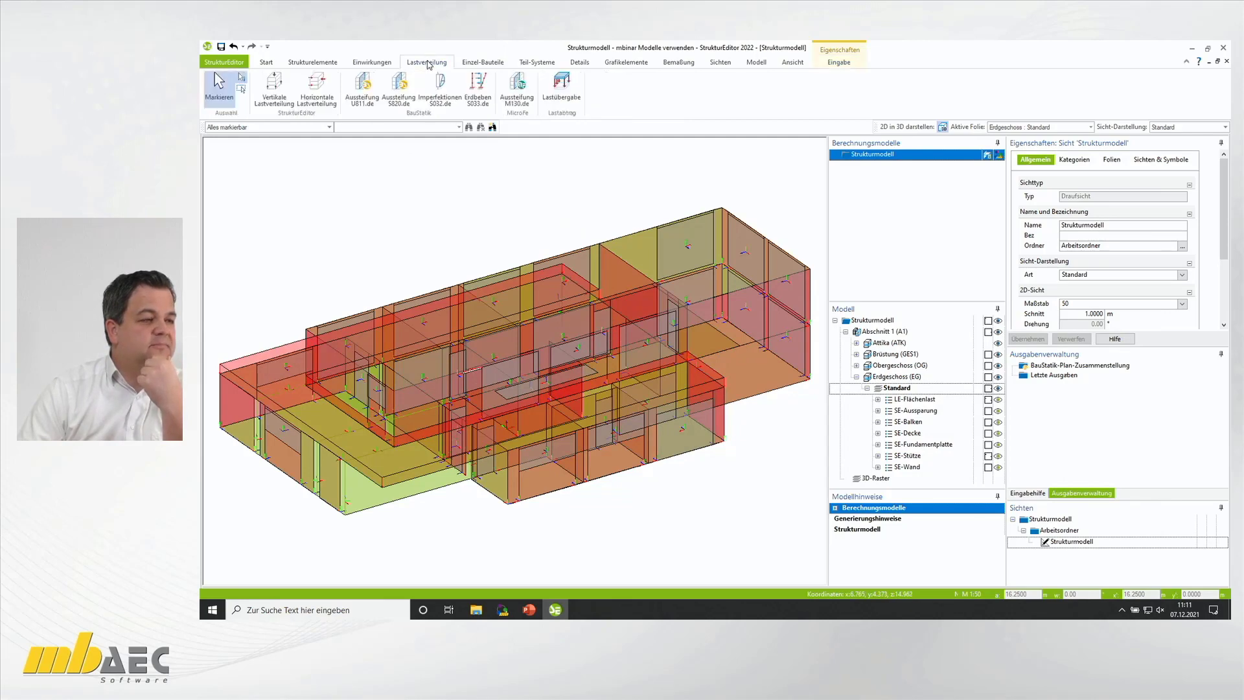
{"action": "left_click", "coordinate": [276, 90]}
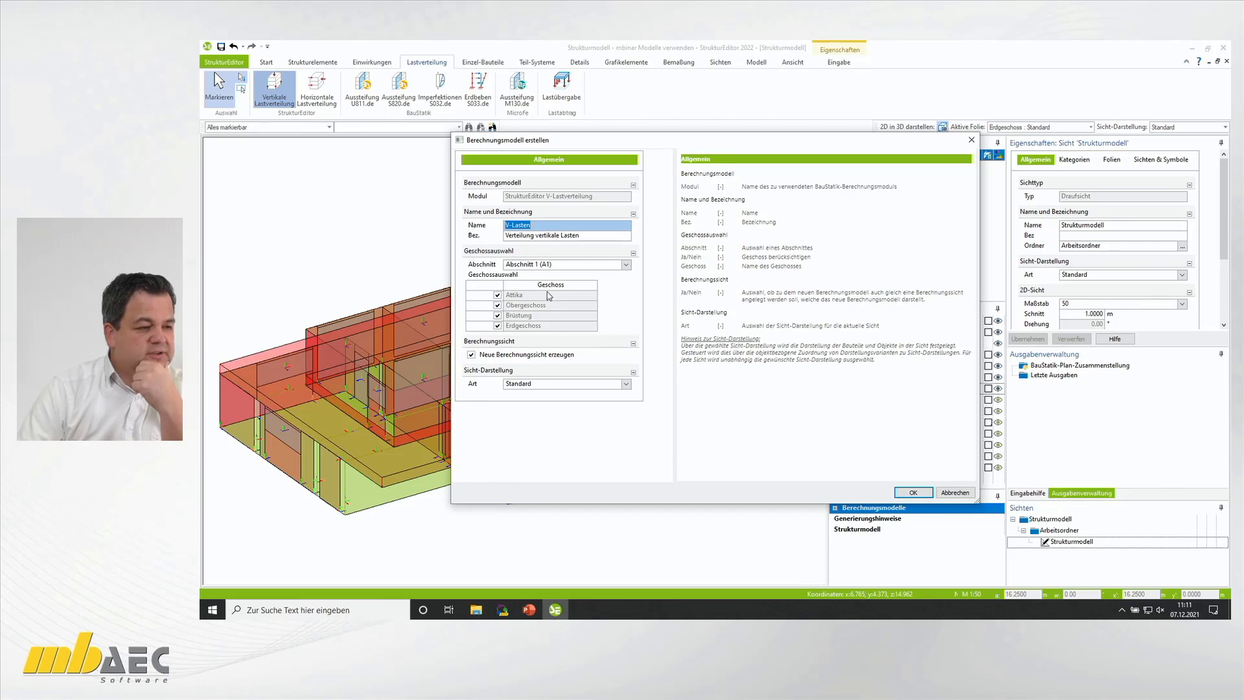
{"action": "left_click", "coordinate": [498, 294]}
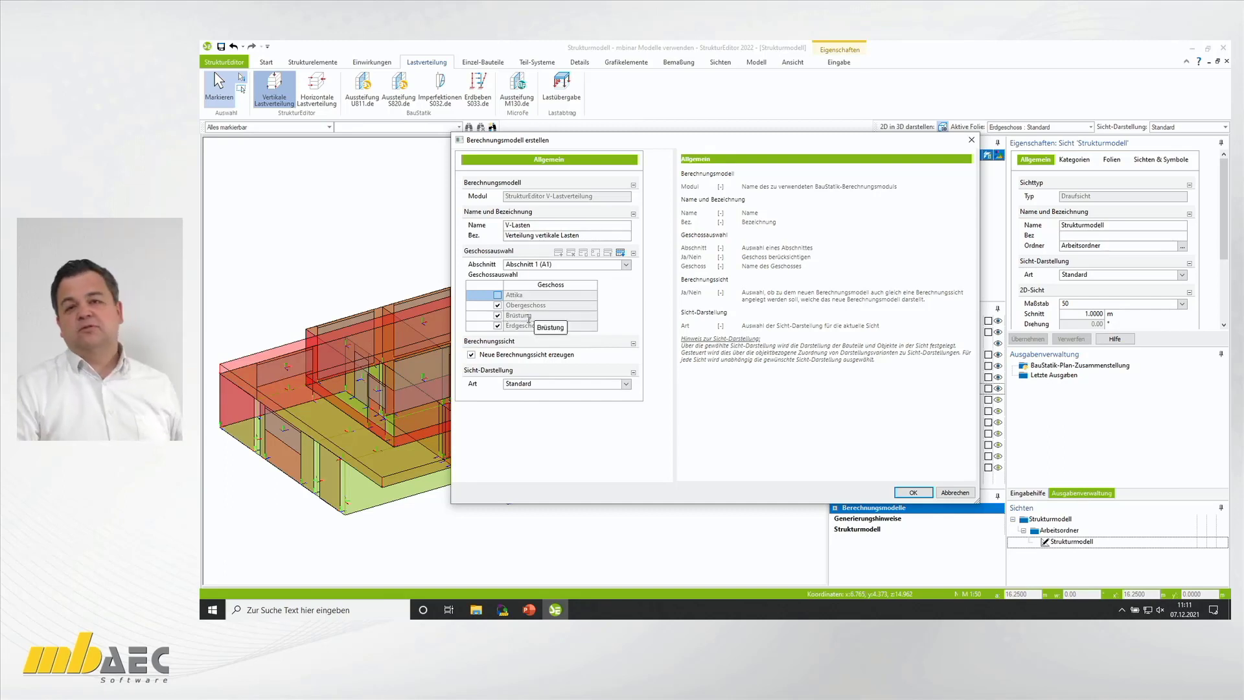
{"action": "left_click", "coordinate": [955, 492]}
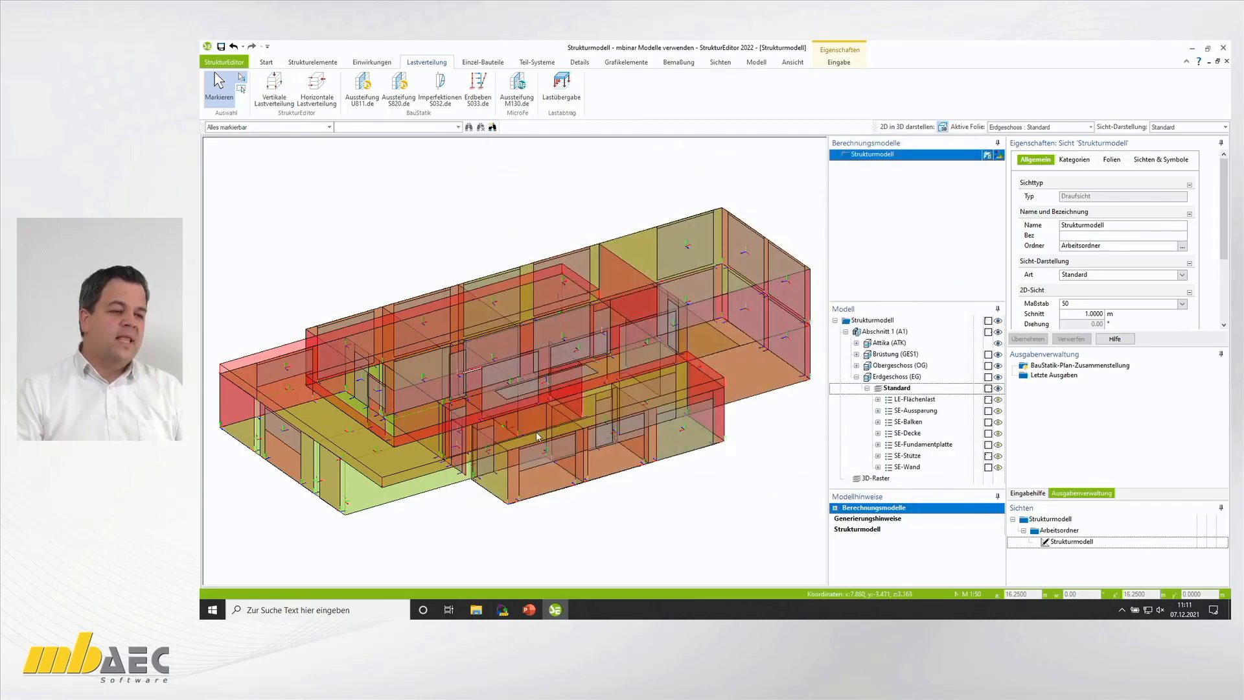
Step: Isolate the Brüstung storey in the 3D view to inspect its parapet beams, and restore the visibility of the whole model
{"action": "middle_click_drag", "start_coordinate": [542, 438], "coordinate": [542, 441]}
{"action": "key", "text": "Escape"}
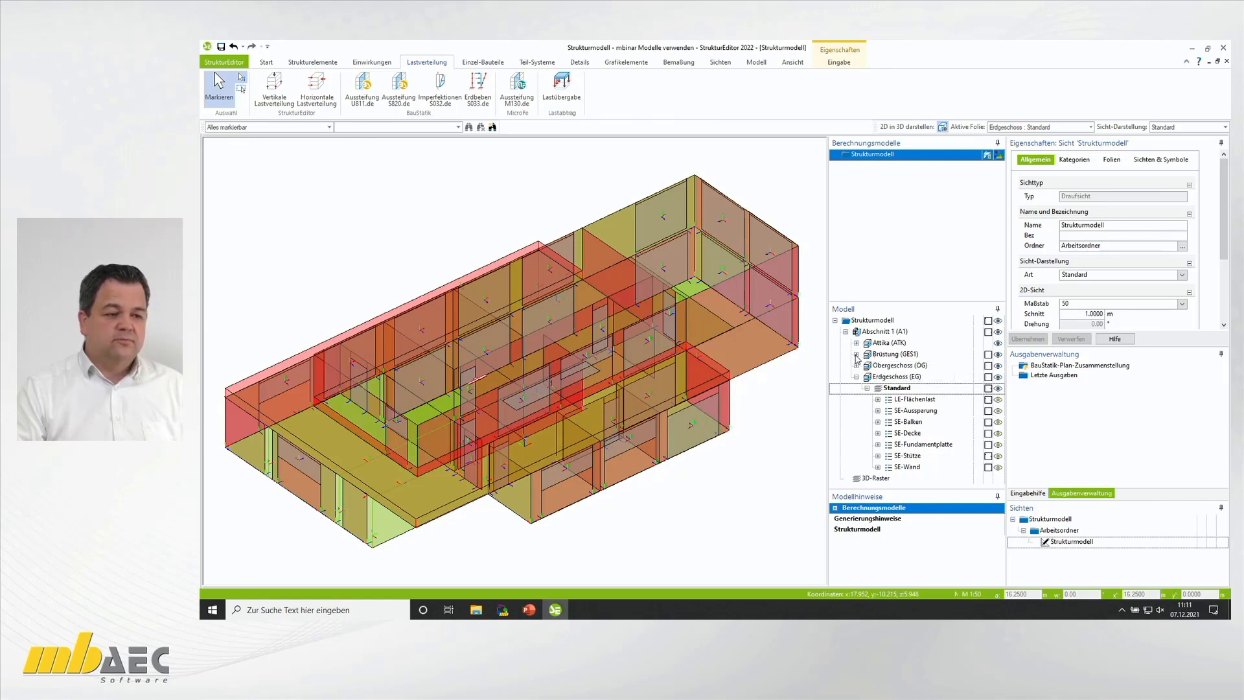
{"action": "left_click", "coordinate": [997, 322]}
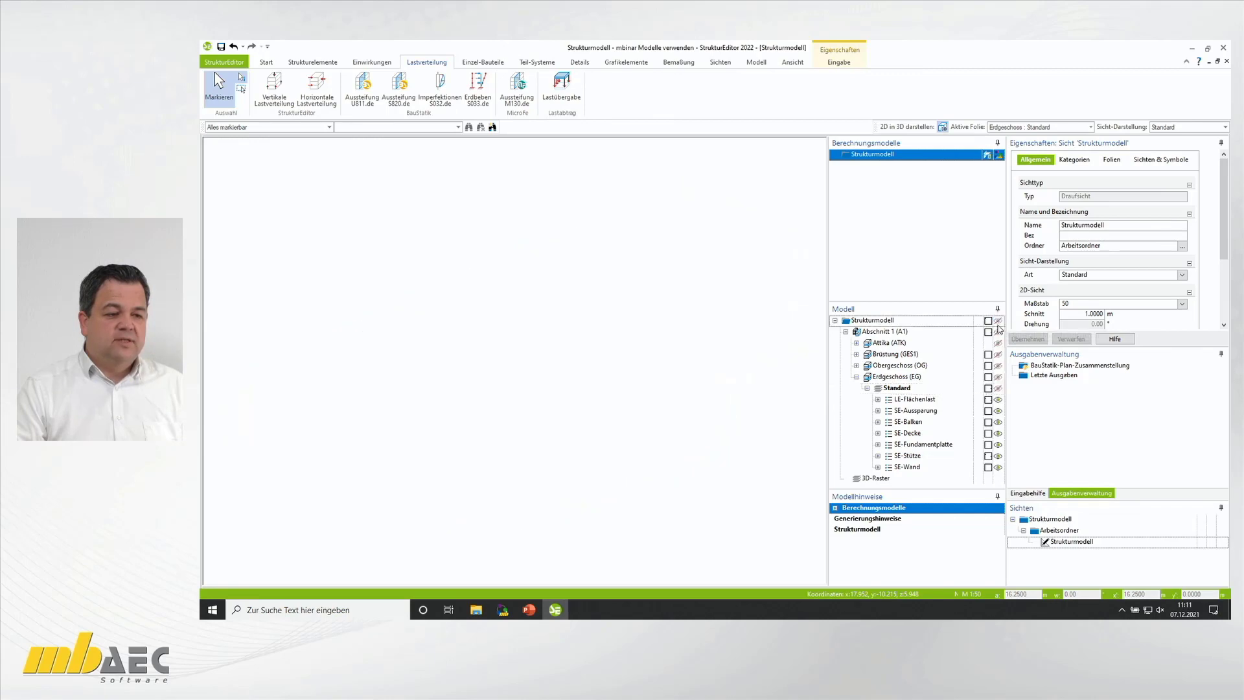
{"action": "left_click", "coordinate": [998, 355]}
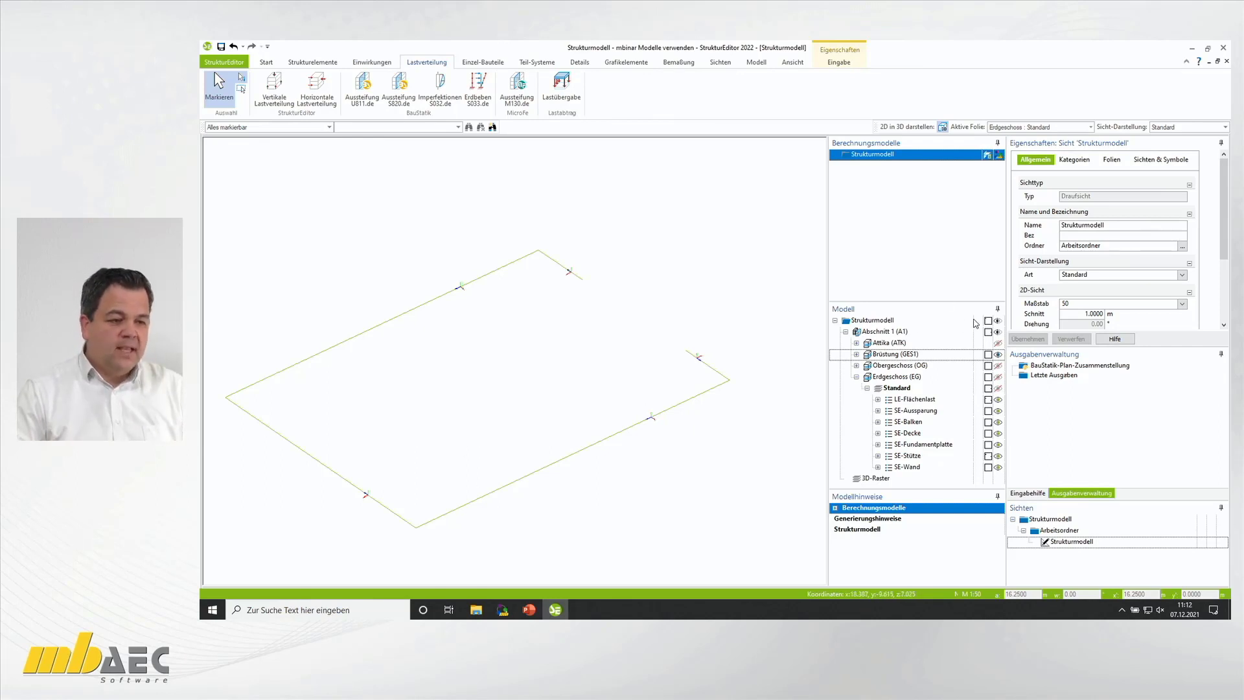
{"action": "left_click", "coordinate": [998, 331]}
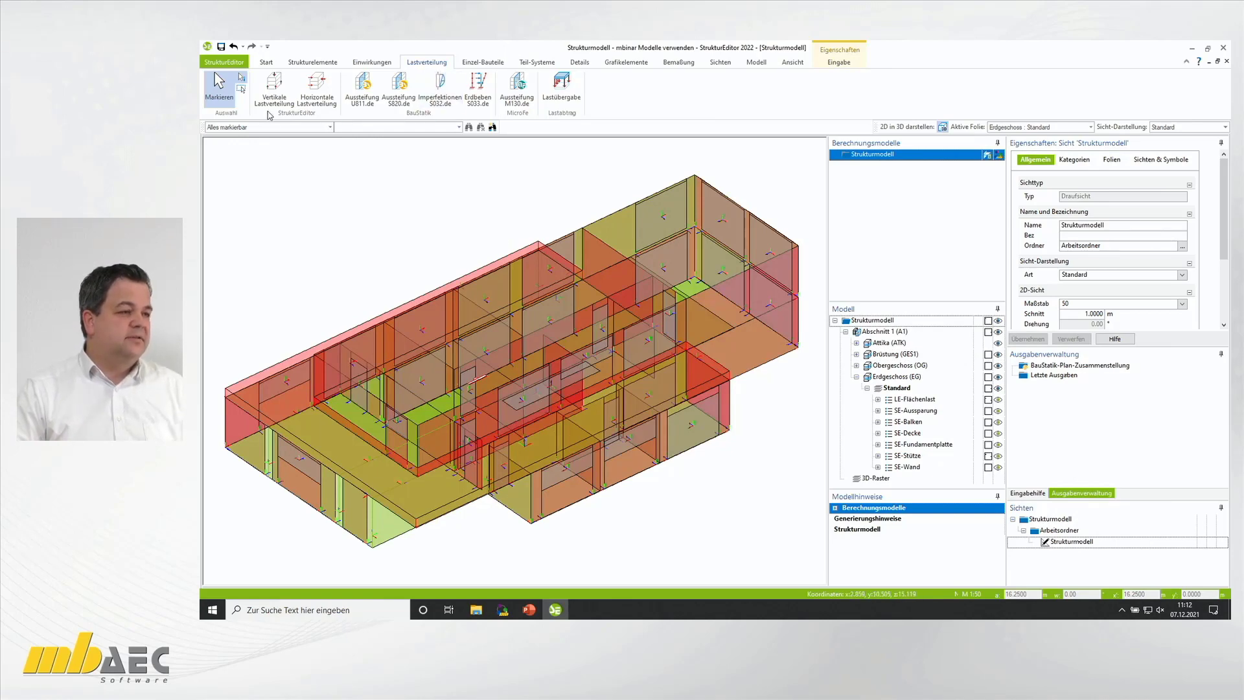
Step: Create the vertical load distribution model V-Lasten for Abschnitt 1, excluding the Attika storey and generating a new calculation view
{"action": "left_click", "coordinate": [274, 87]}
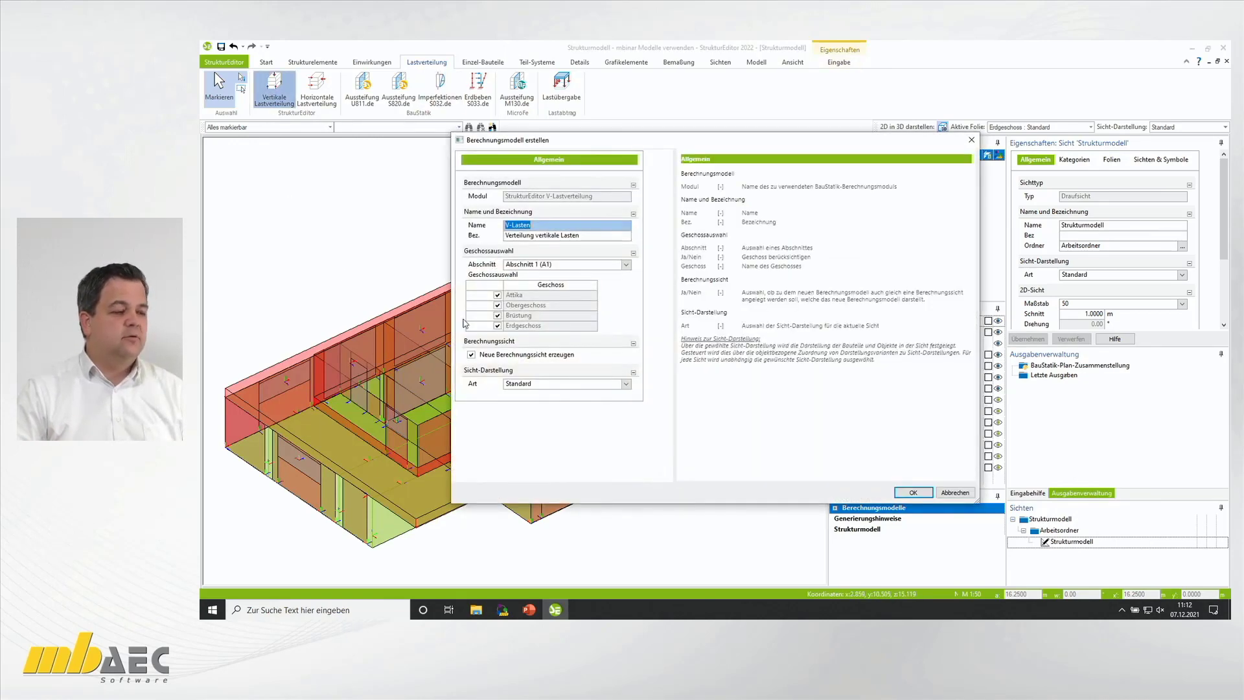
{"action": "left_click", "coordinate": [498, 296]}
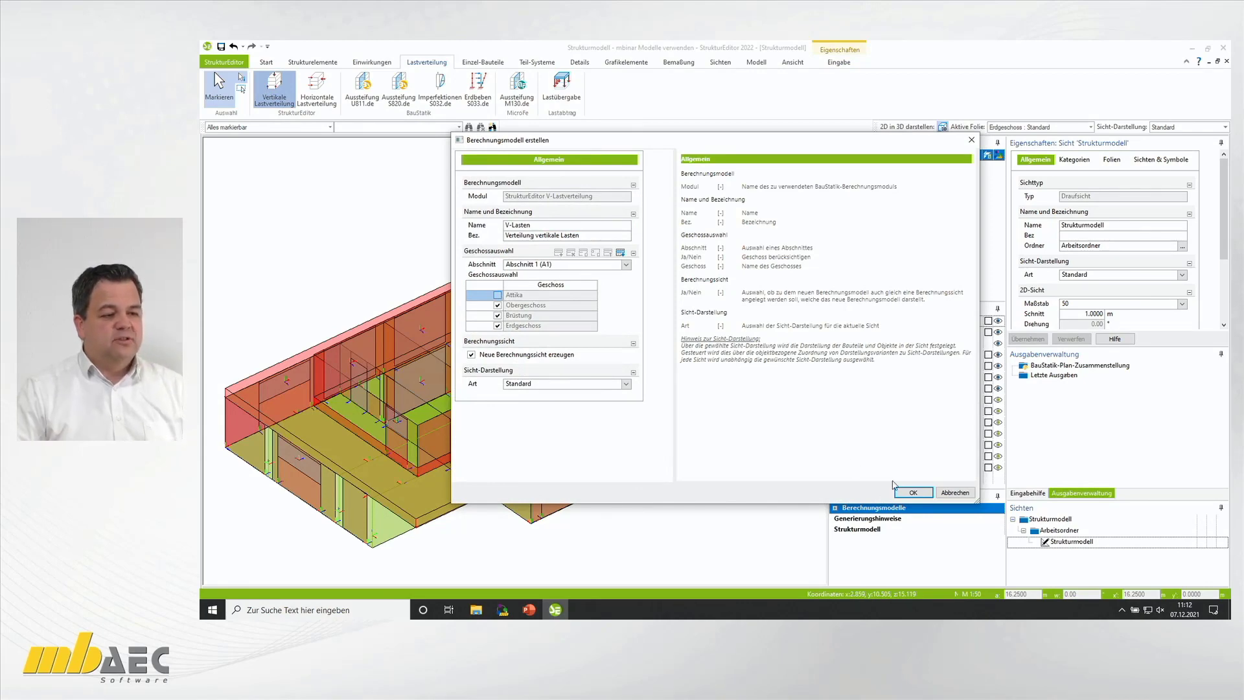
{"action": "left_click", "coordinate": [913, 493]}
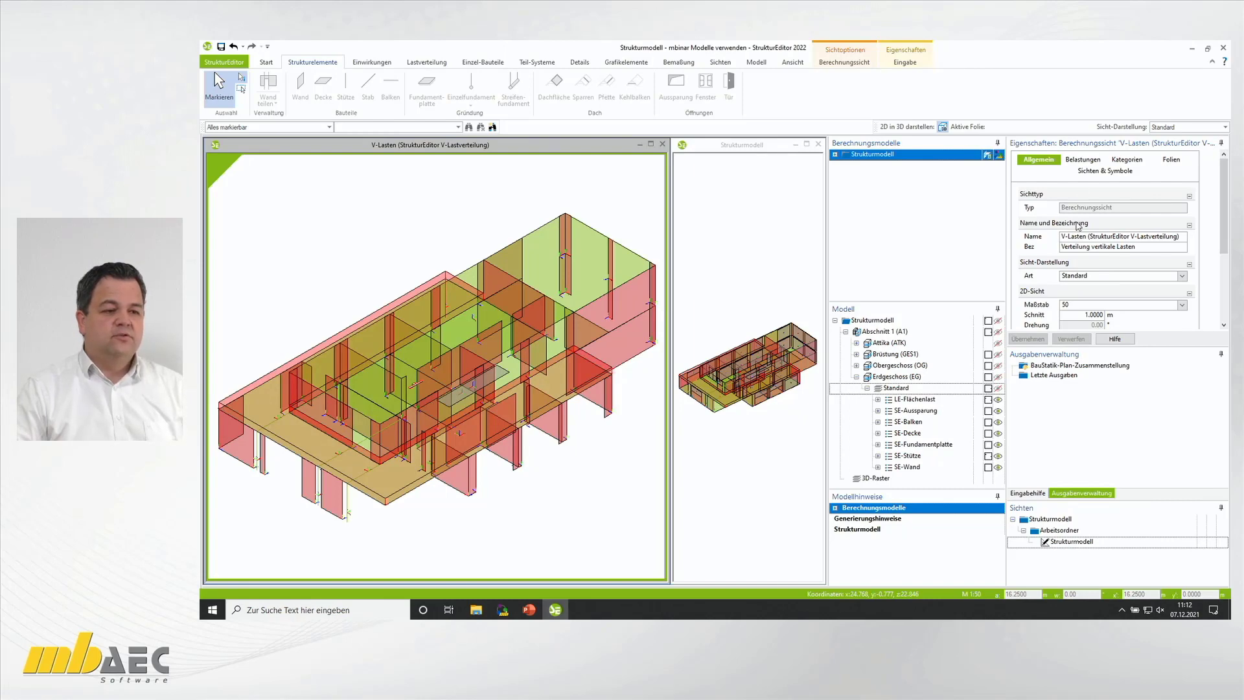
Step: Switch the calculation view to the partial model V-Lasten OG and to V-Lasten EG to examine each storey's components
{"action": "scroll", "coordinate": [1079, 228], "scroll_direction": "down", "scroll_amount": 3}
{"action": "left_click", "coordinate": [1183, 248]}
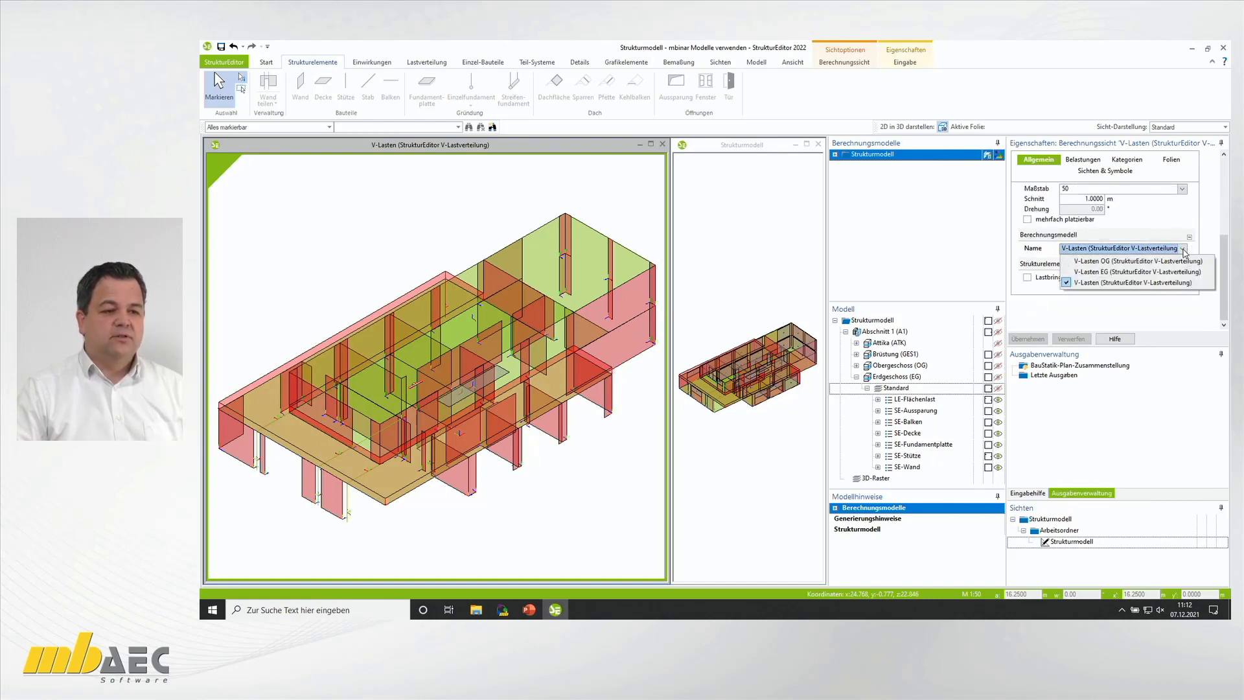
{"action": "left_click", "coordinate": [1157, 261]}
{"action": "left_click", "coordinate": [1037, 341]}
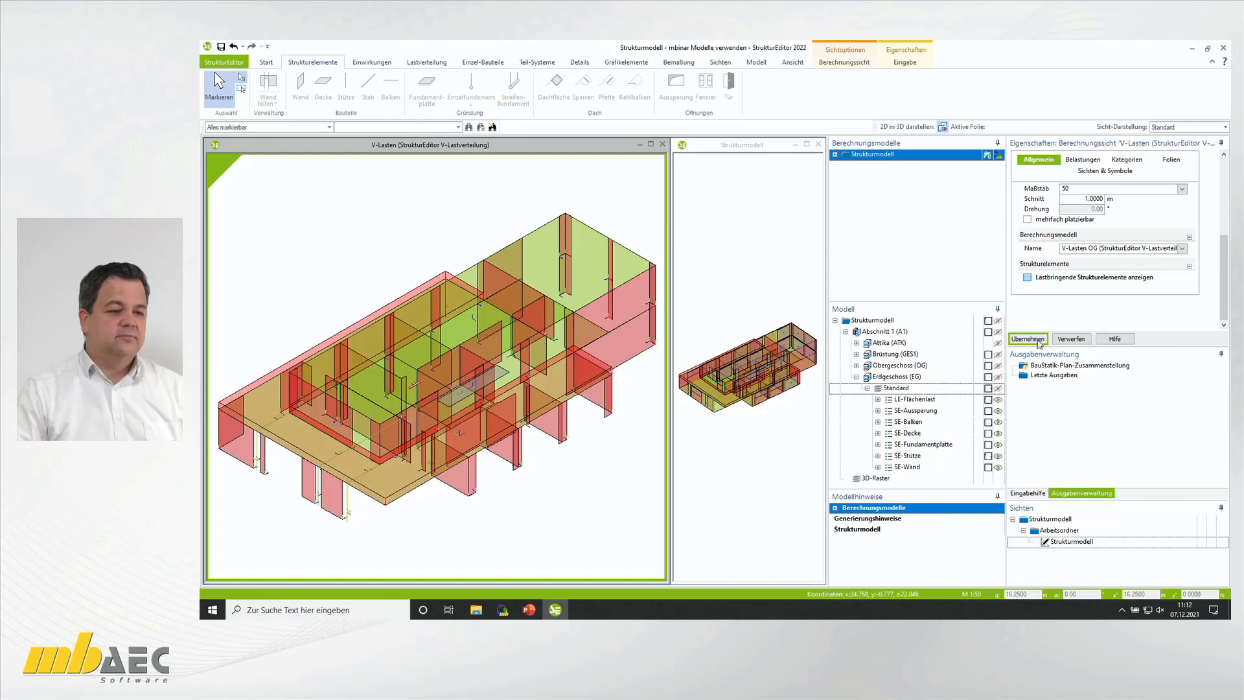
{"action": "left_click", "coordinate": [1110, 255]}
{"action": "left_click", "coordinate": [1102, 275]}
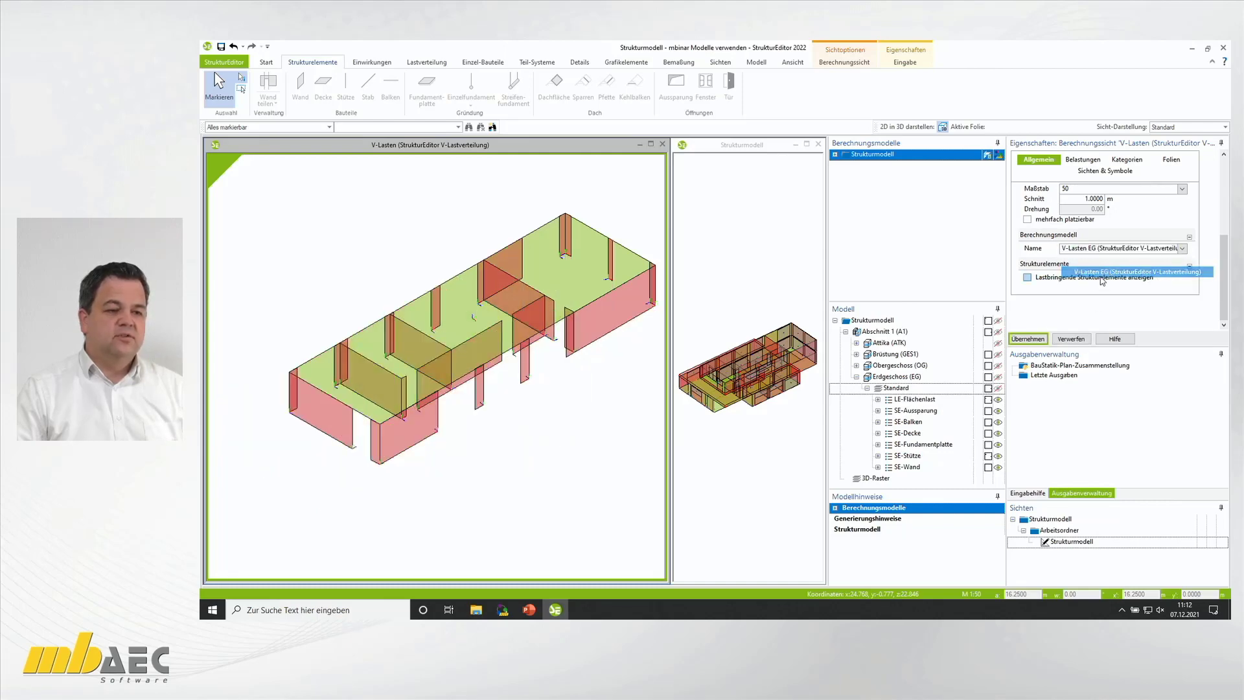
{"action": "left_click", "coordinate": [1031, 339]}
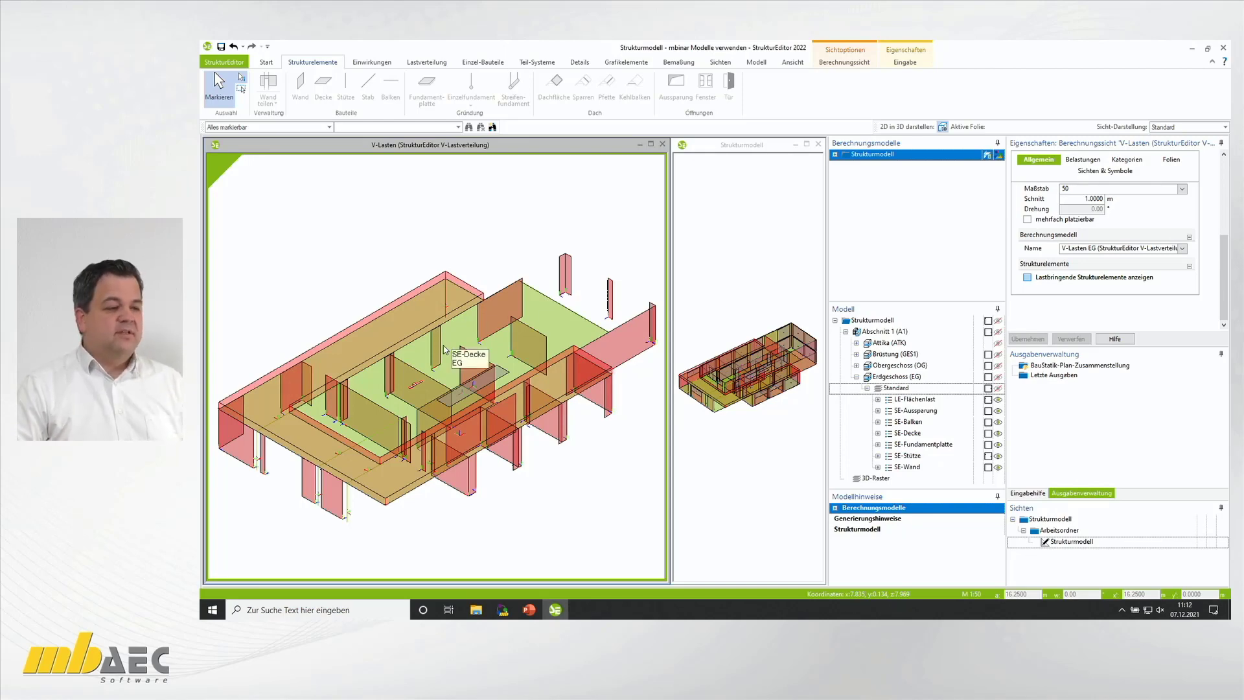
Step: Assign the overall V-Lasten calculation model to the calculation view again
{"action": "left_click", "coordinate": [1184, 250]}
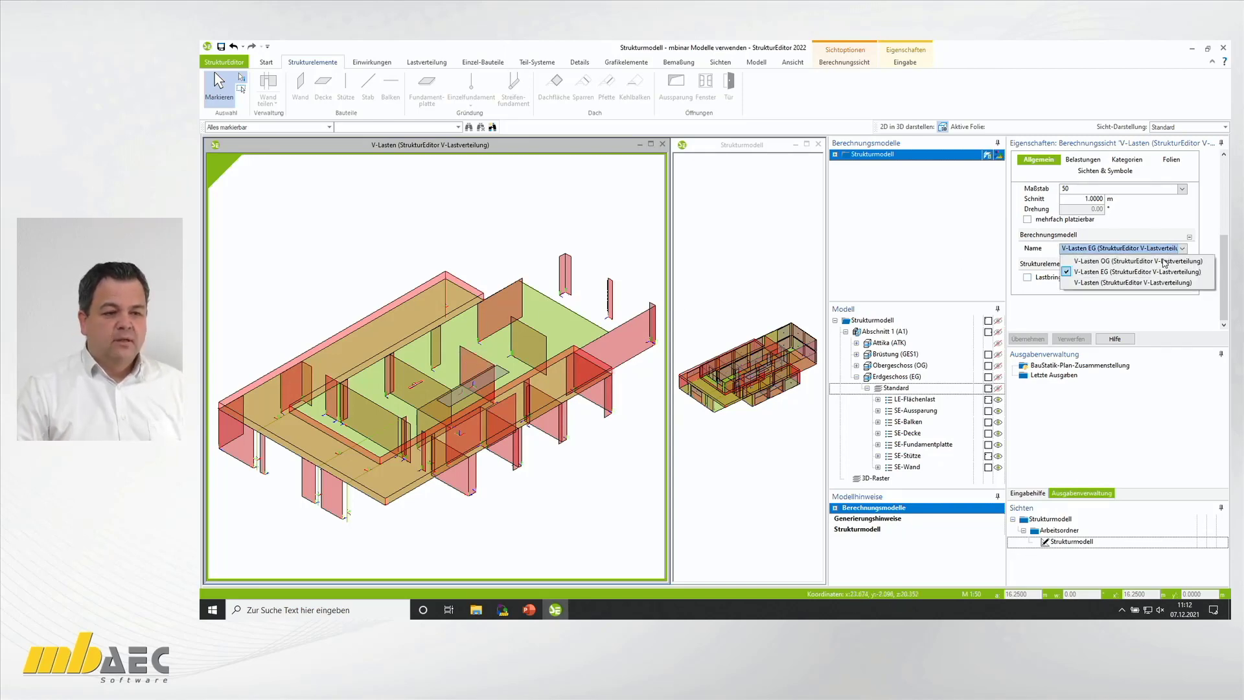
{"action": "left_click", "coordinate": [1133, 283]}
{"action": "left_click", "coordinate": [1035, 340]}
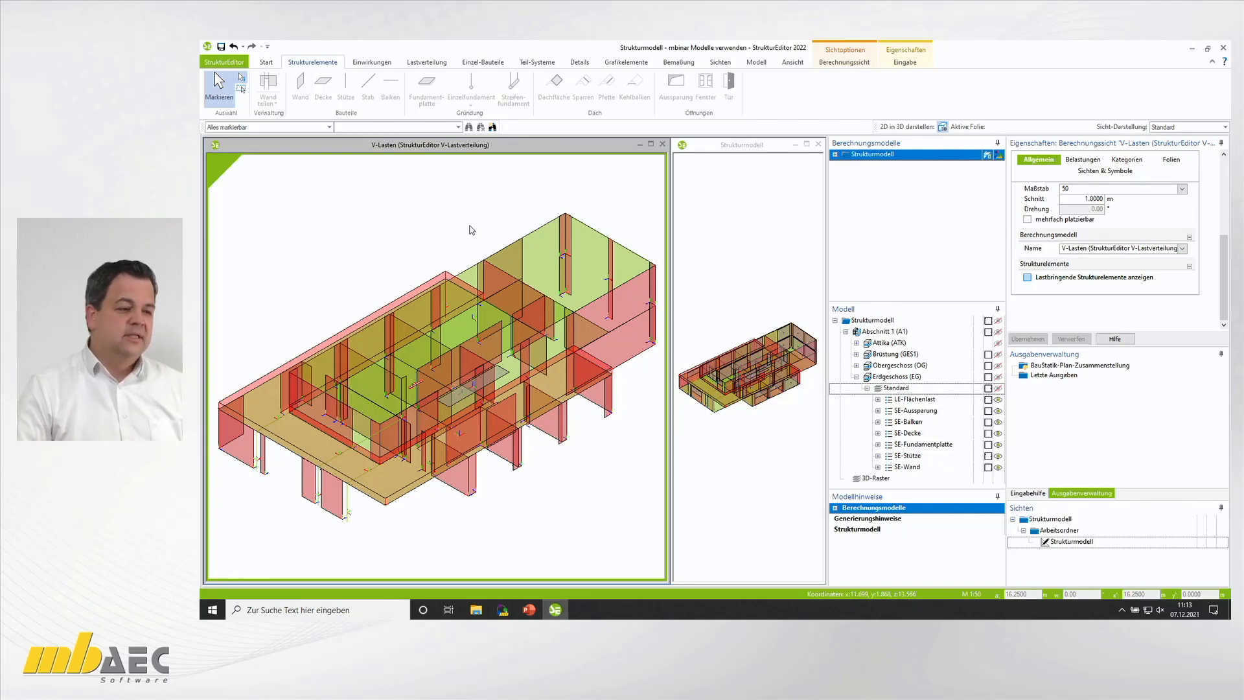
Step: Bring the Strukturmodell view into the main window and select all SE-Balken parapet beams of the Brüstung storey
{"action": "left_click", "coordinate": [807, 145]}
{"action": "left_click_drag", "start_coordinate": [478, 407], "coordinate": [515, 397]}
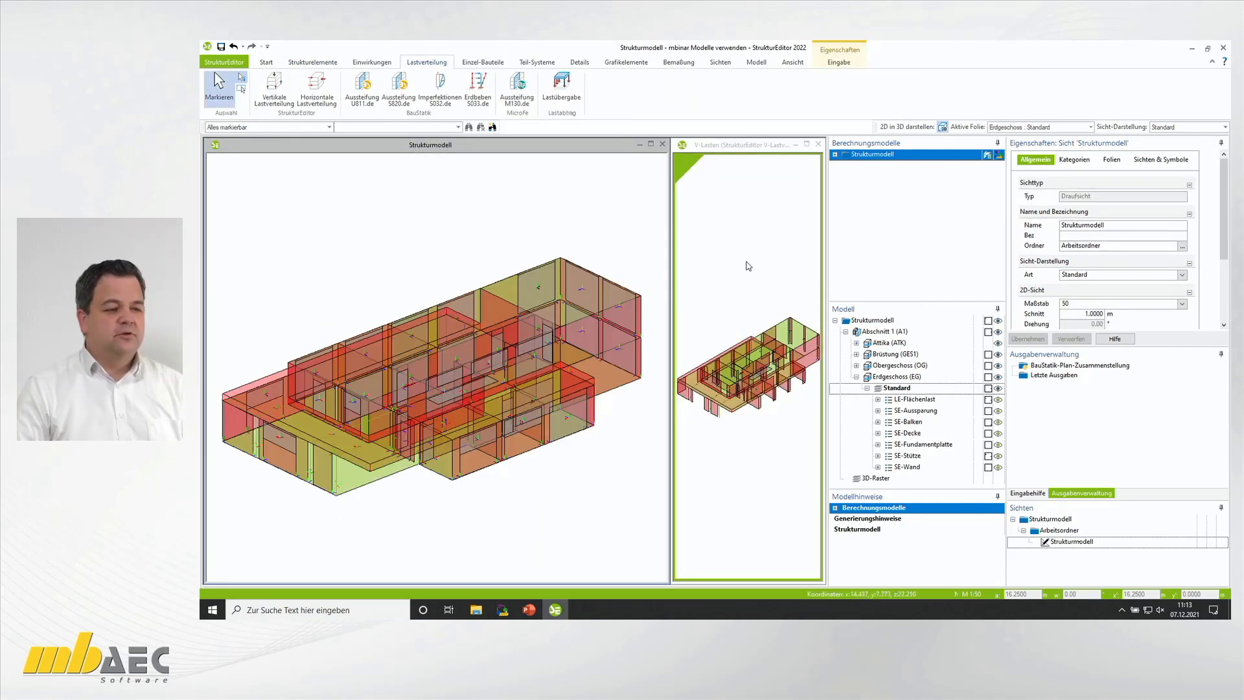
{"action": "left_click", "coordinate": [856, 354]}
{"action": "left_click", "coordinate": [867, 365]}
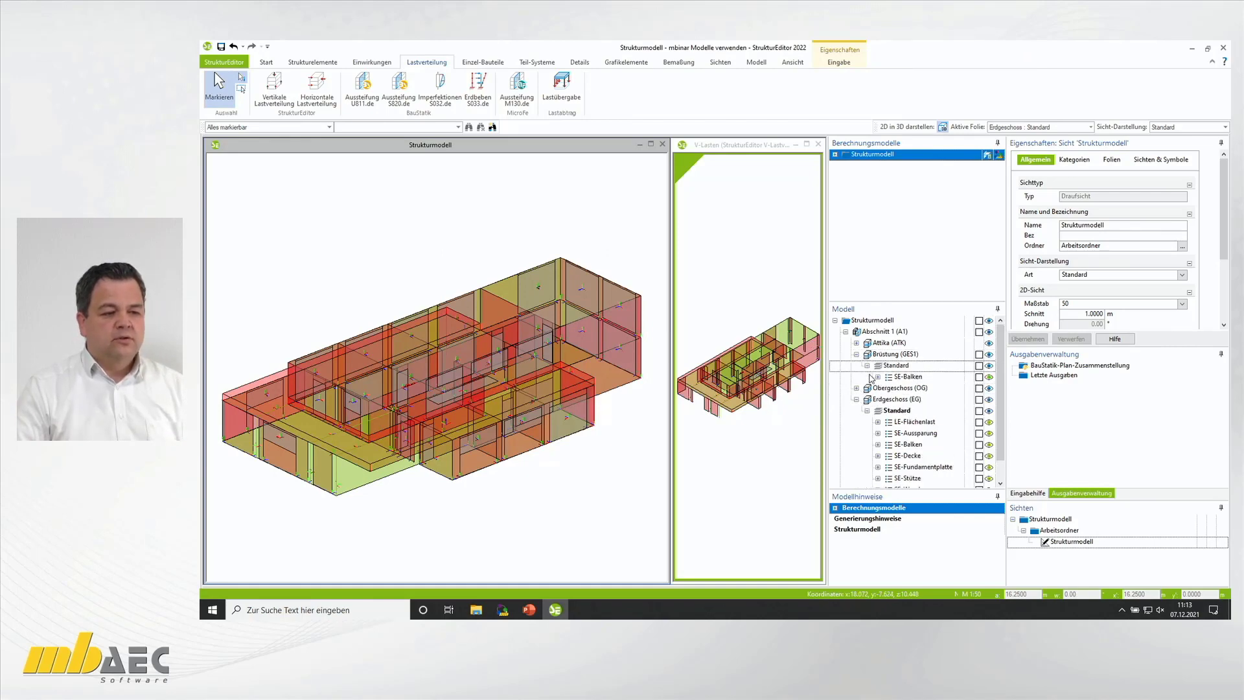
{"action": "left_click", "coordinate": [980, 376]}
{"action": "left_click", "coordinate": [878, 376]}
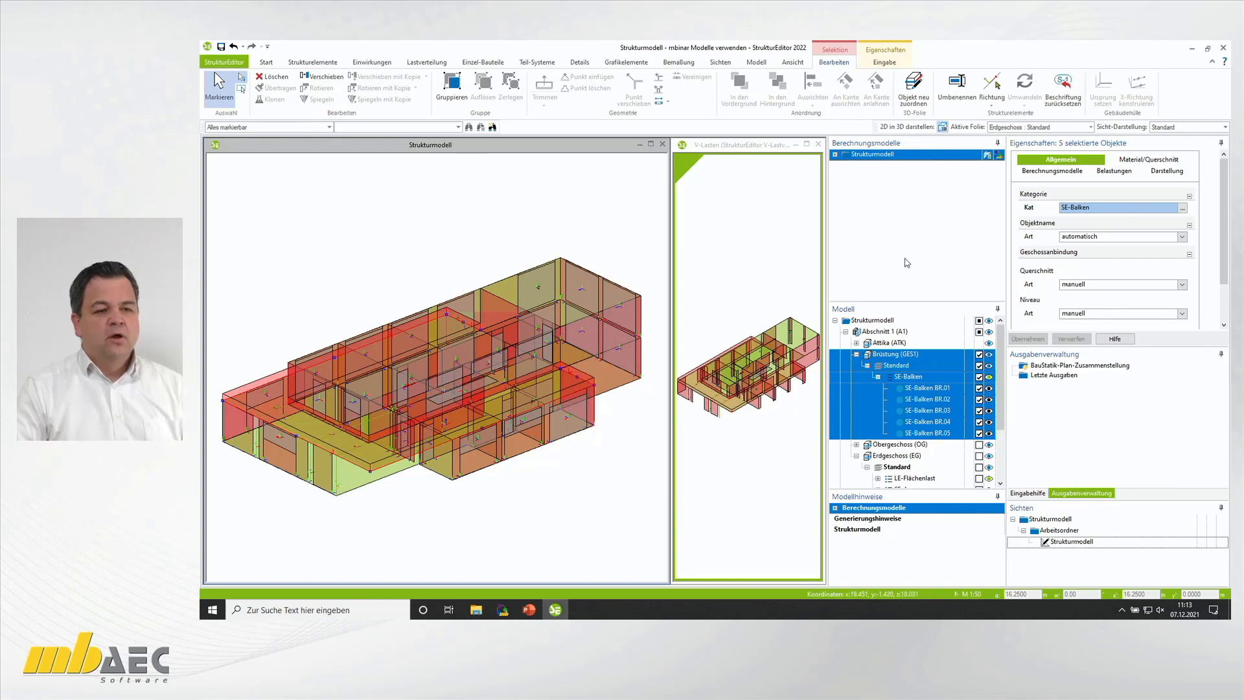
Step: Set the selected parapet beams' type in the calculation model V-Lasten EG to analytisch and apply it
{"action": "left_click", "coordinate": [1080, 173]}
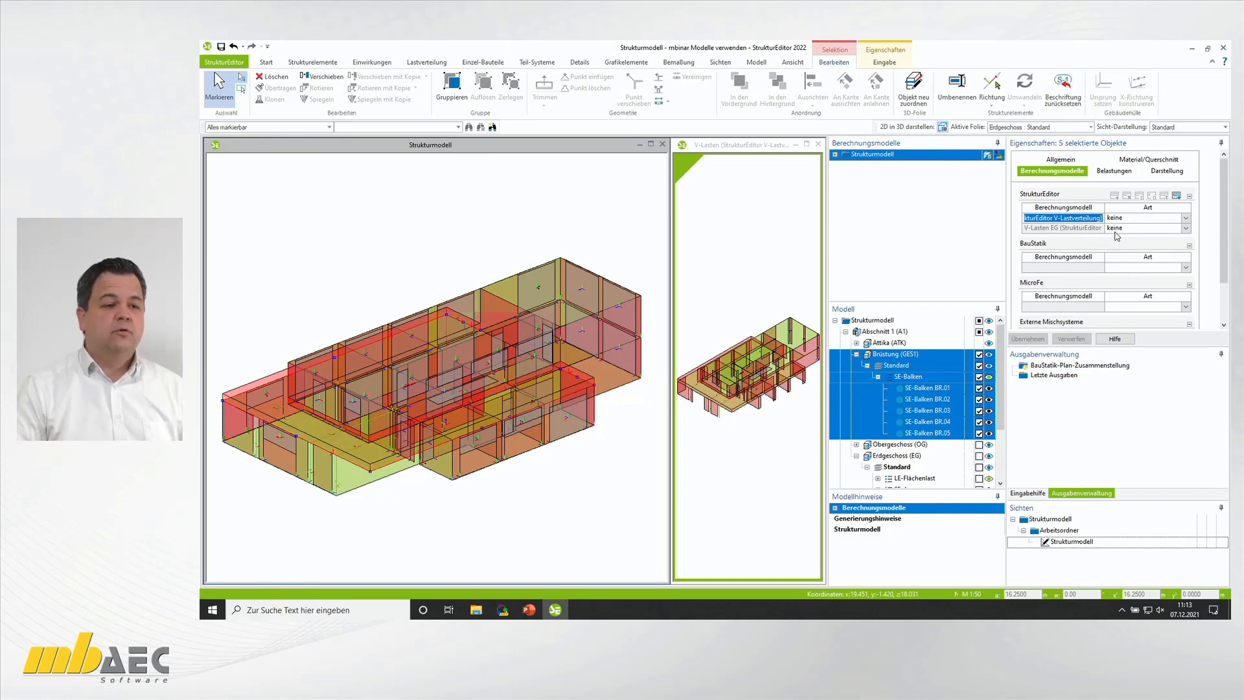
{"action": "left_click", "coordinate": [1185, 229]}
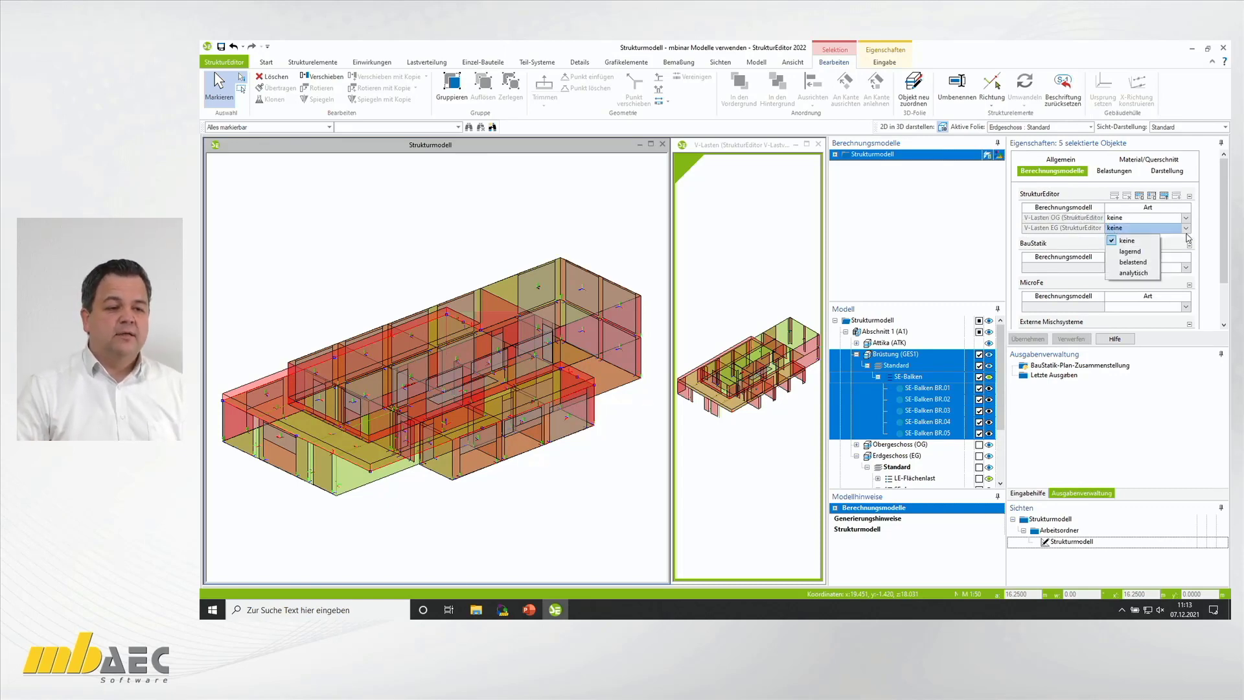
{"action": "left_click", "coordinate": [1133, 272]}
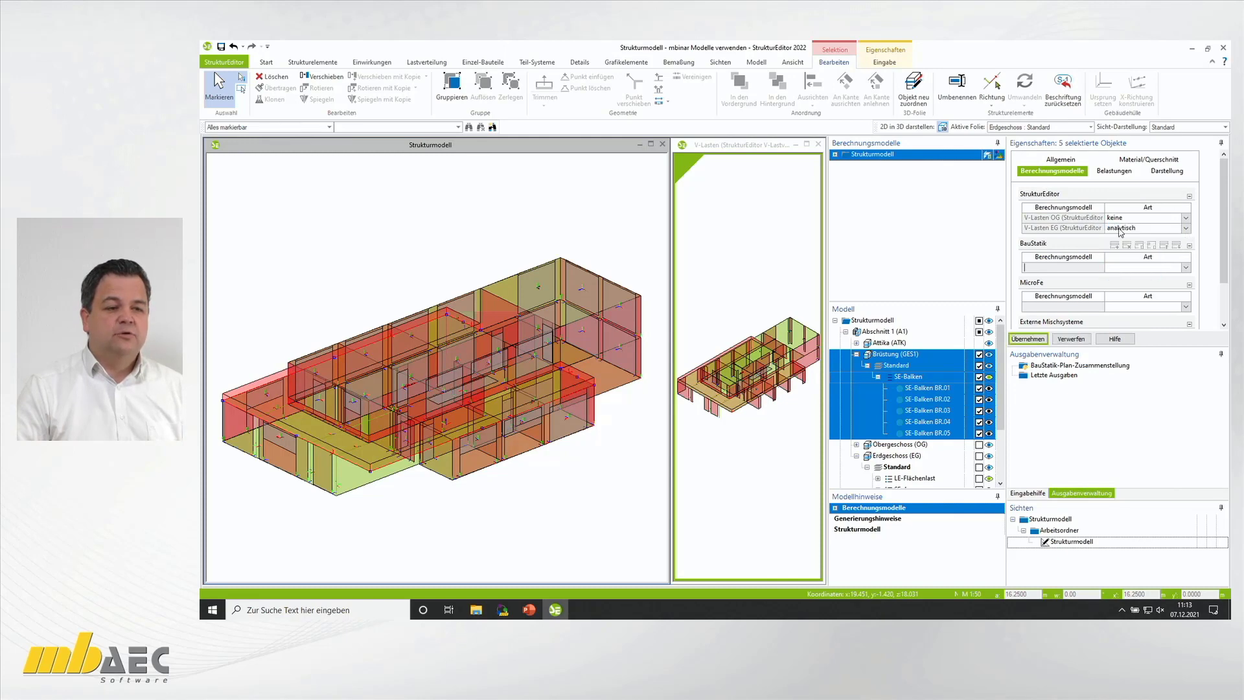
{"action": "left_click", "coordinate": [1028, 339]}
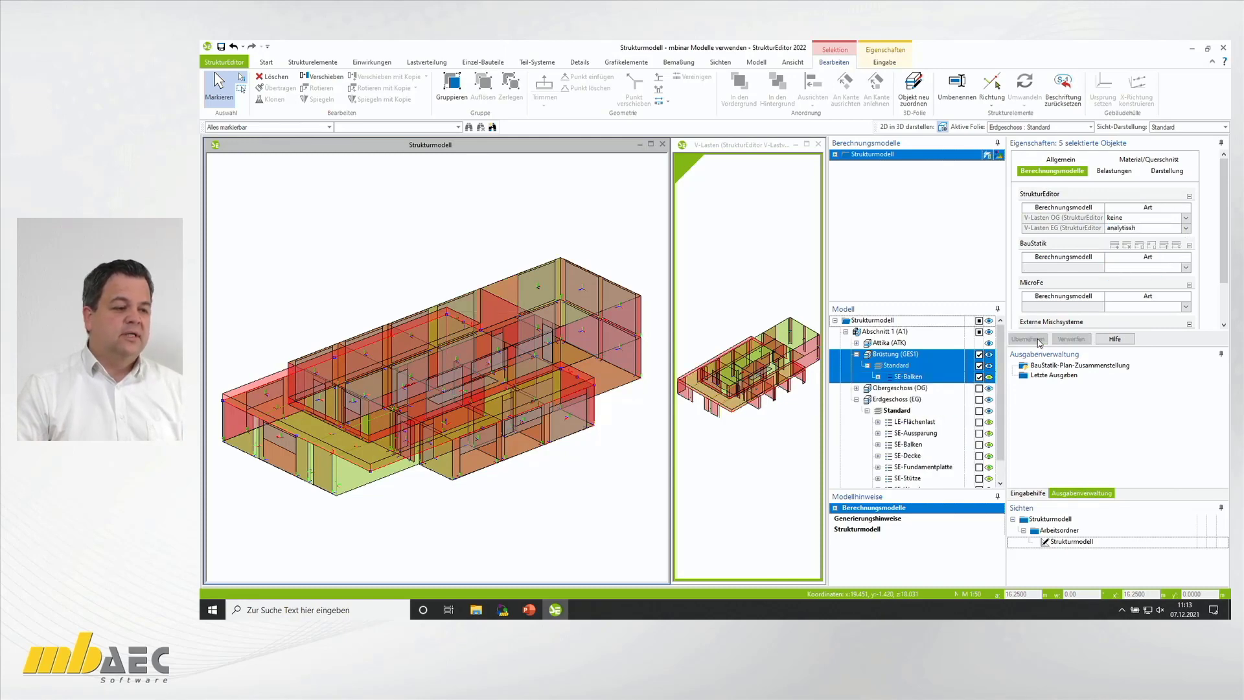
Step: Return to the V-Lasten calculation view, clear the selection, run the vertical load distribution calculation and close its dialogs
{"action": "left_click", "coordinate": [806, 145]}
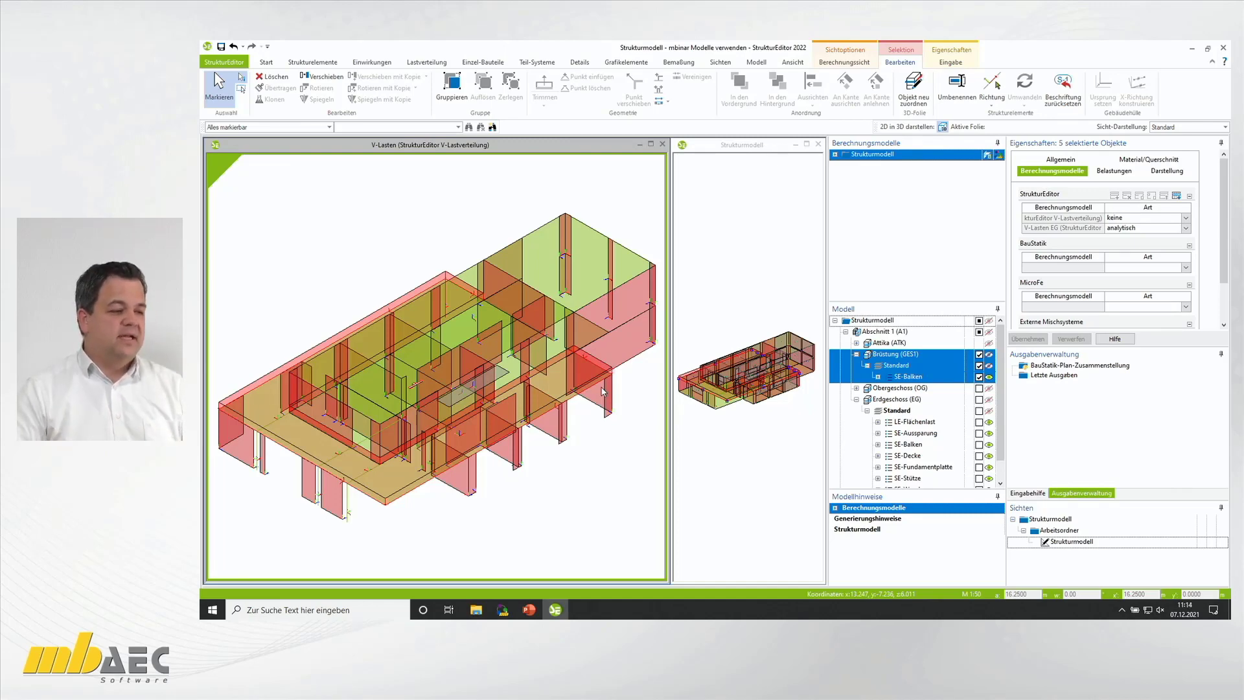
{"action": "left_click", "coordinate": [550, 516]}
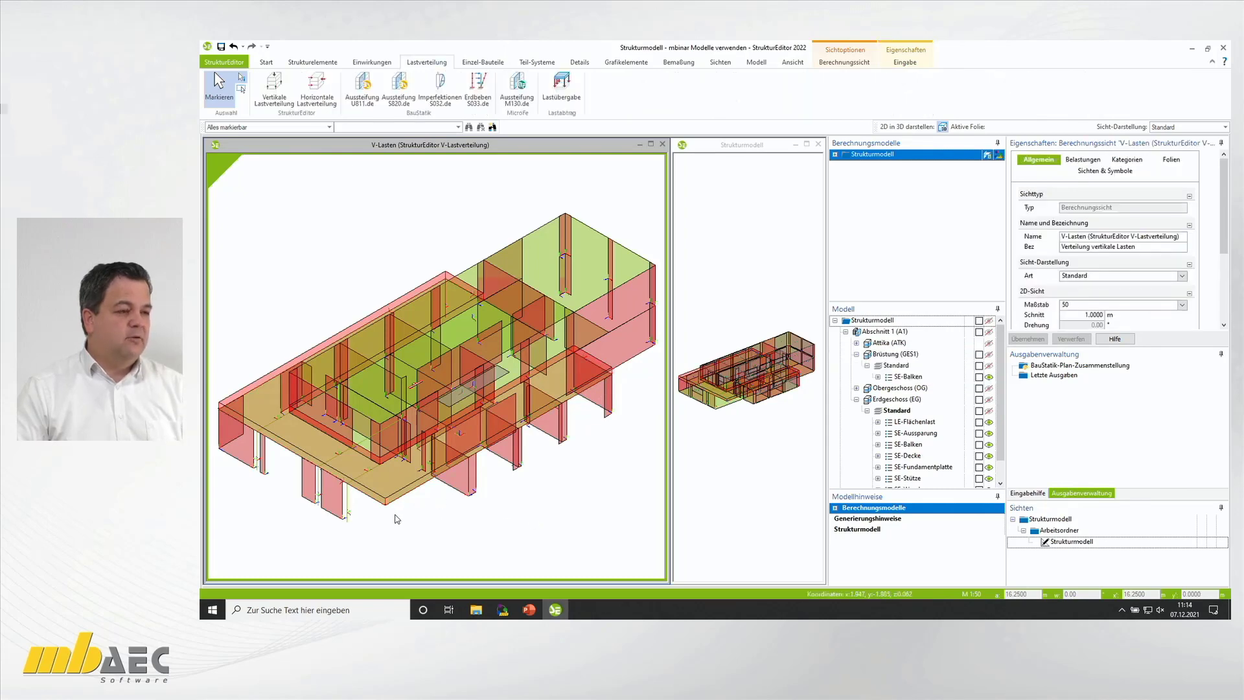
{"action": "left_click", "coordinate": [843, 62]}
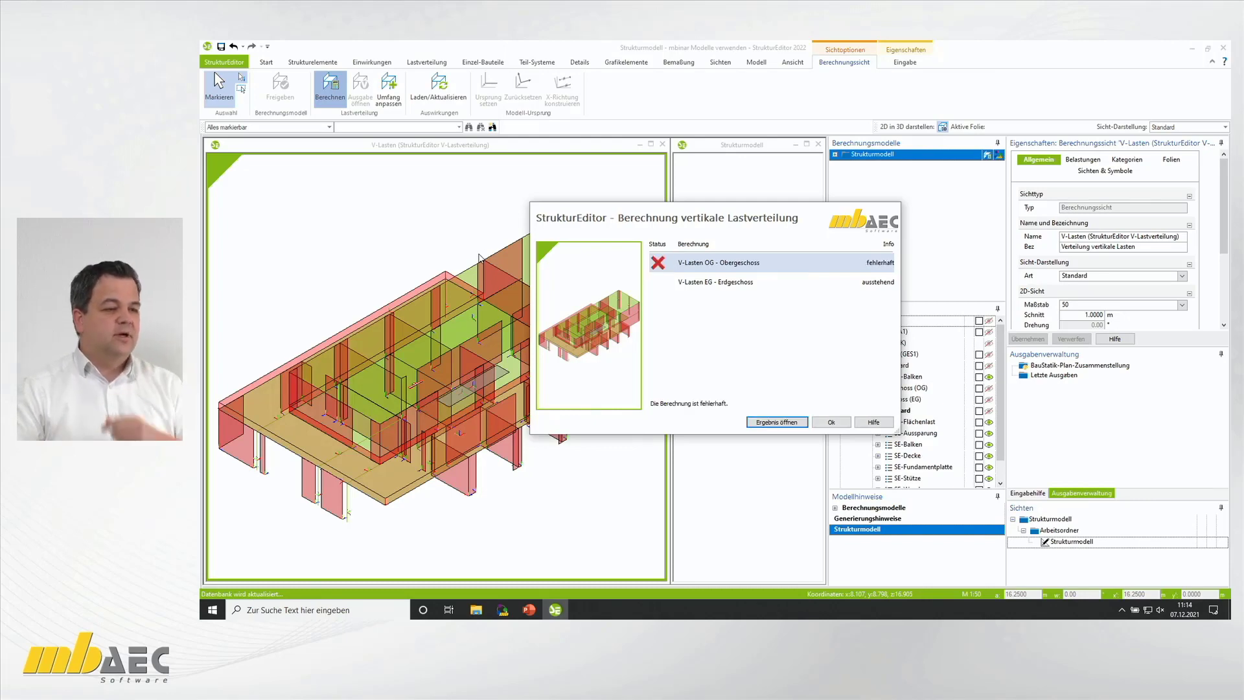
{"action": "left_click", "coordinate": [676, 276]}
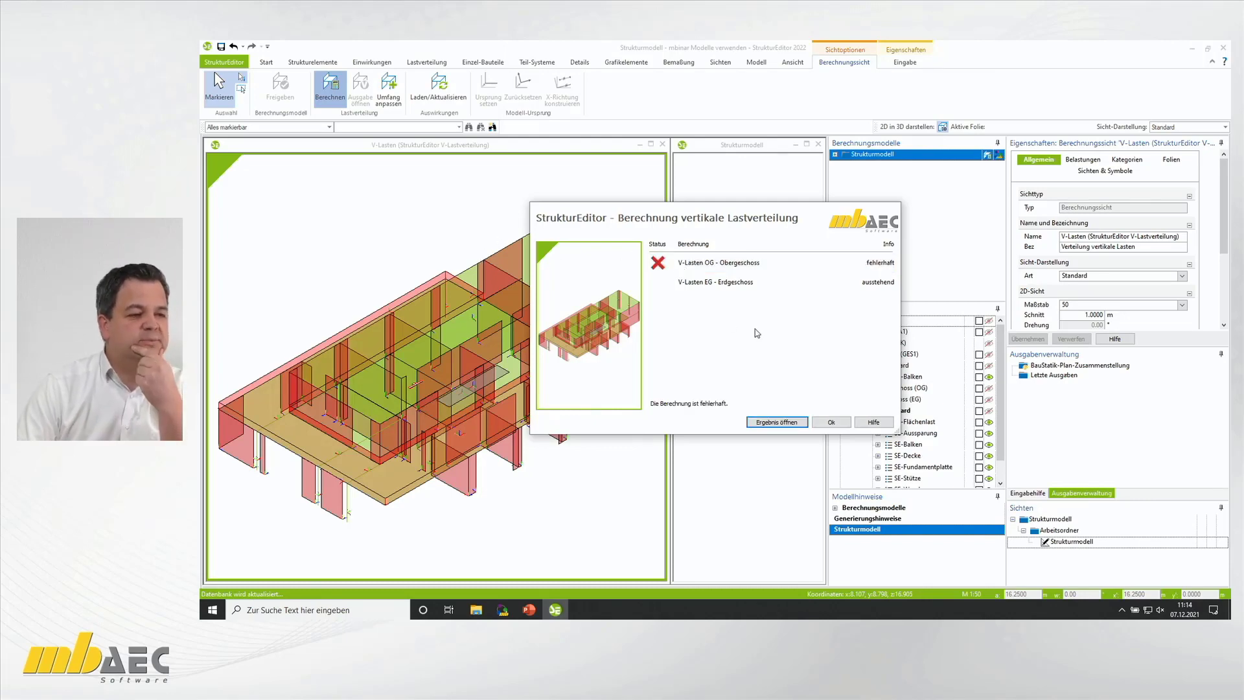
{"action": "left_click", "coordinate": [829, 423]}
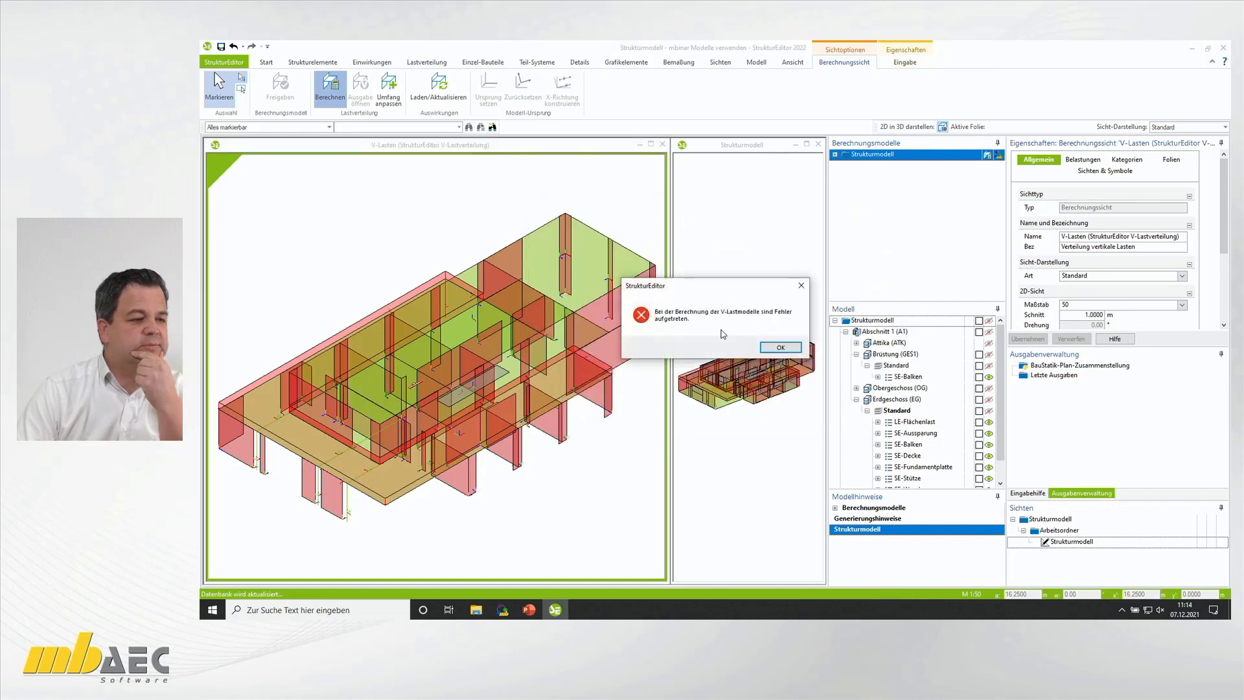
{"action": "left_click", "coordinate": [781, 355]}
Step: Set the cross-section type of the upper-storey slab OG to geschossabhängig, apply it and check its material and cross-section properties
{"action": "left_click", "coordinate": [595, 253]}
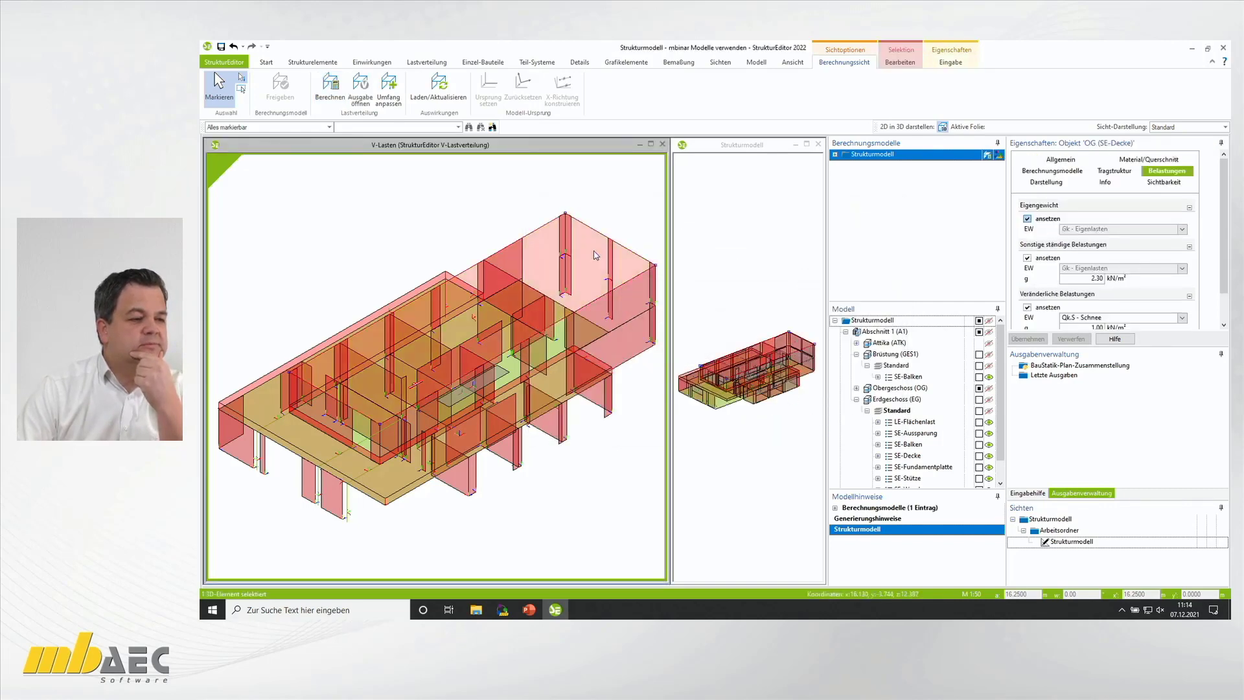
{"action": "left_click", "coordinate": [1121, 163]}
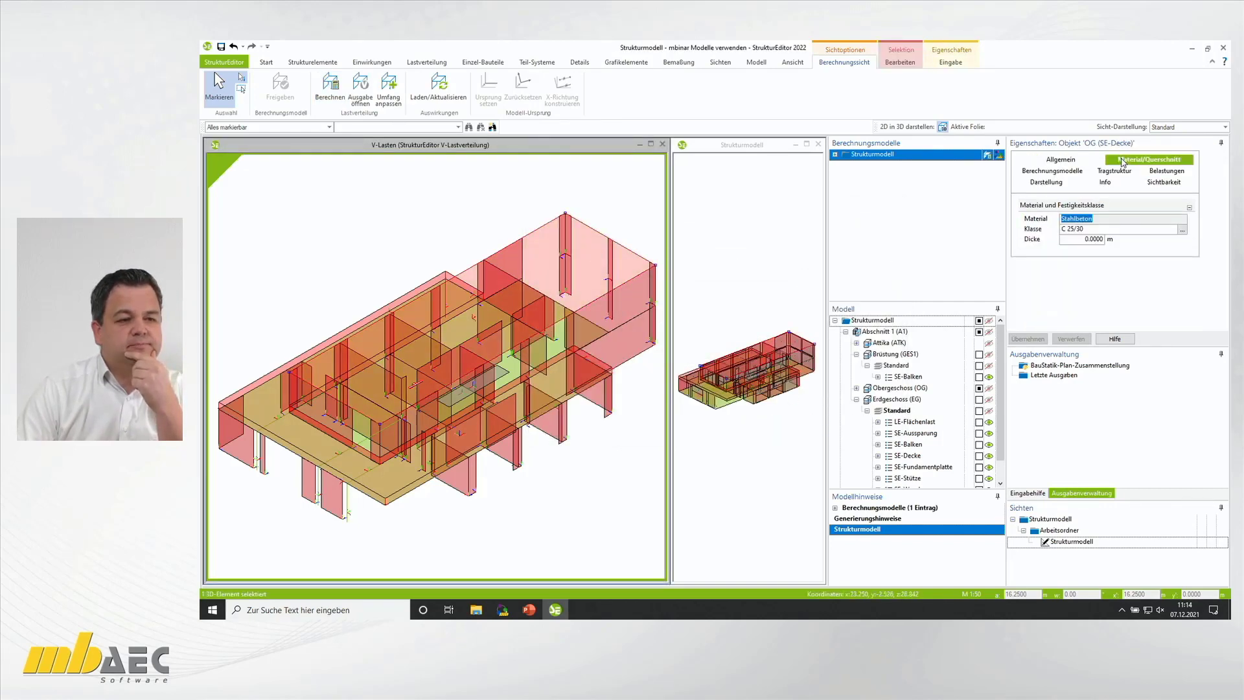
{"action": "left_click", "coordinate": [1063, 163]}
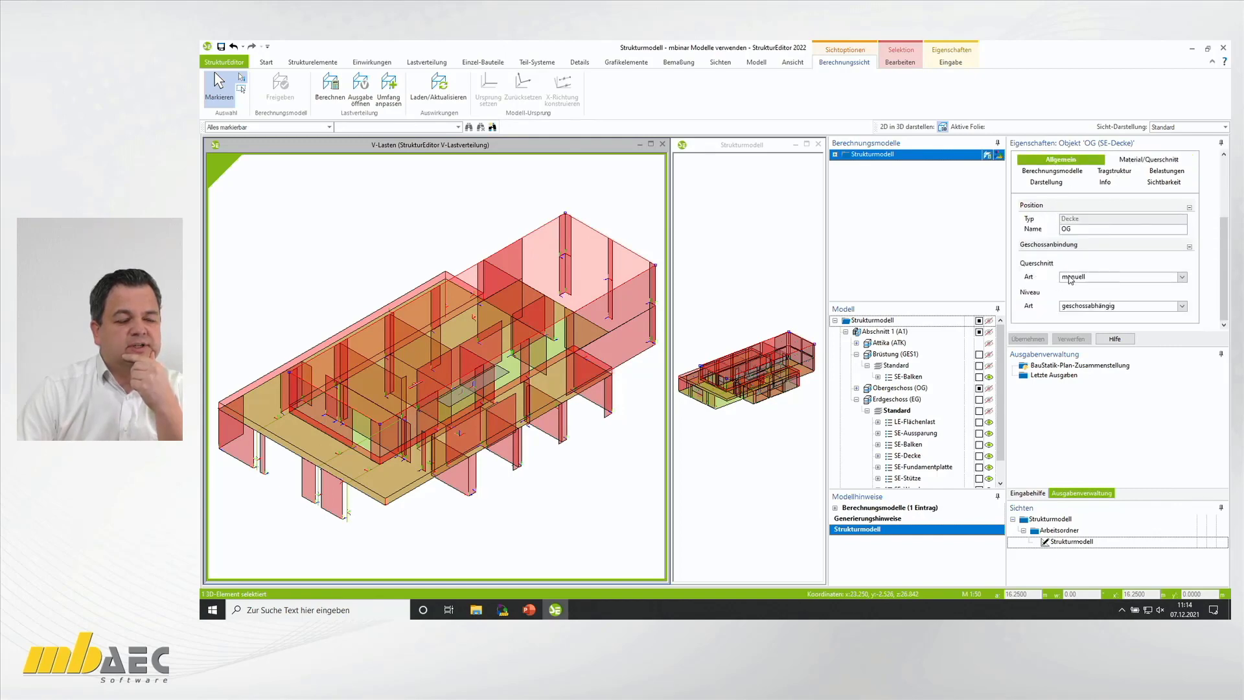
{"action": "left_click", "coordinate": [1072, 277]}
{"action": "left_click", "coordinate": [1077, 289]}
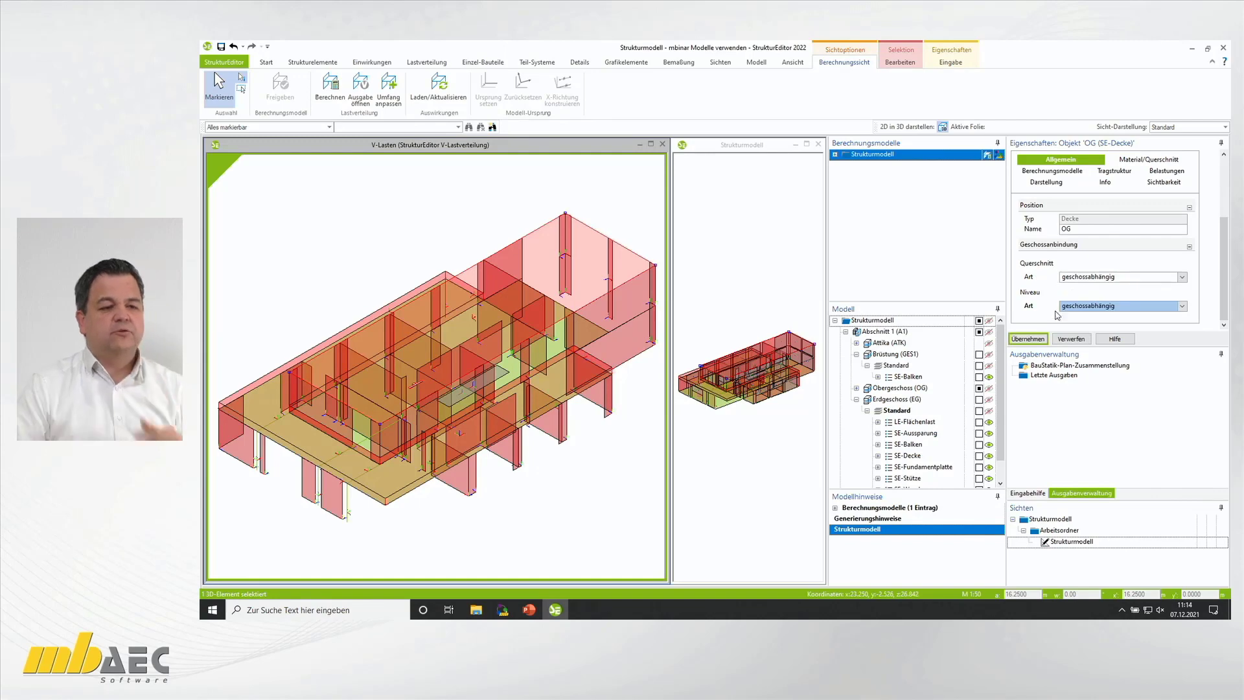
{"action": "left_click", "coordinate": [1029, 339]}
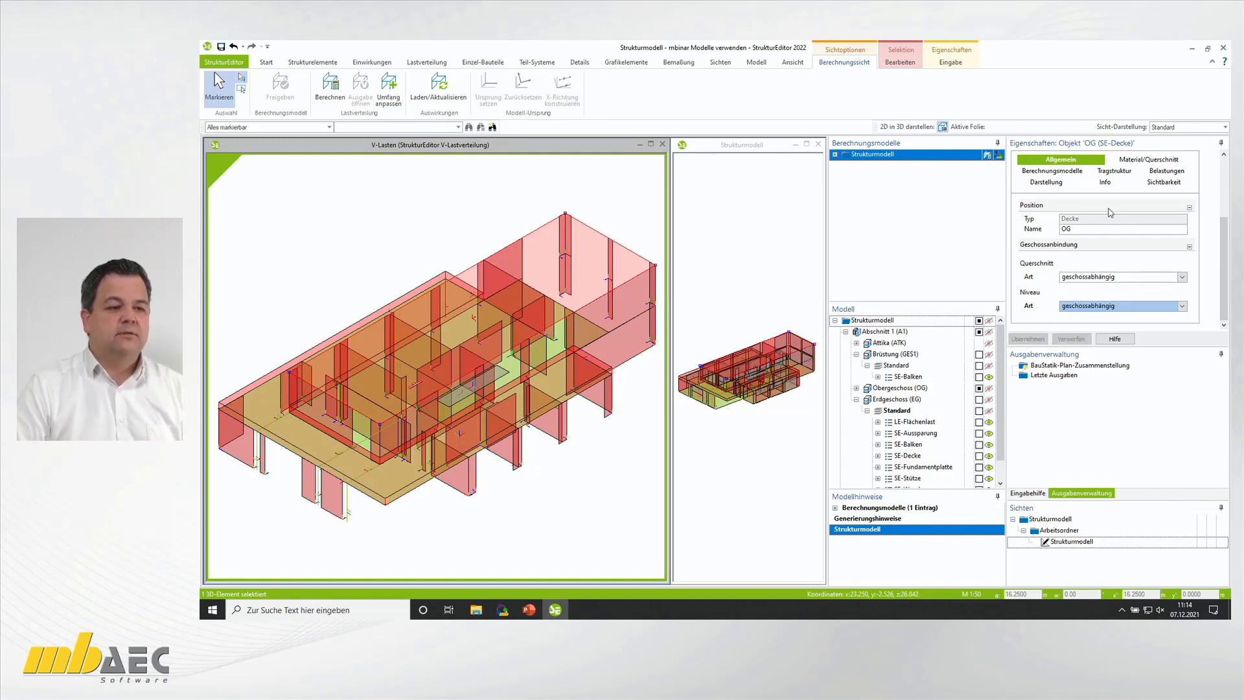
{"action": "left_click", "coordinate": [1145, 160]}
Step: Clear the slab selection, rerun the vertical load distribution calculation and close its results dialog
{"action": "left_click", "coordinate": [644, 218]}
{"action": "left_click", "coordinate": [330, 88]}
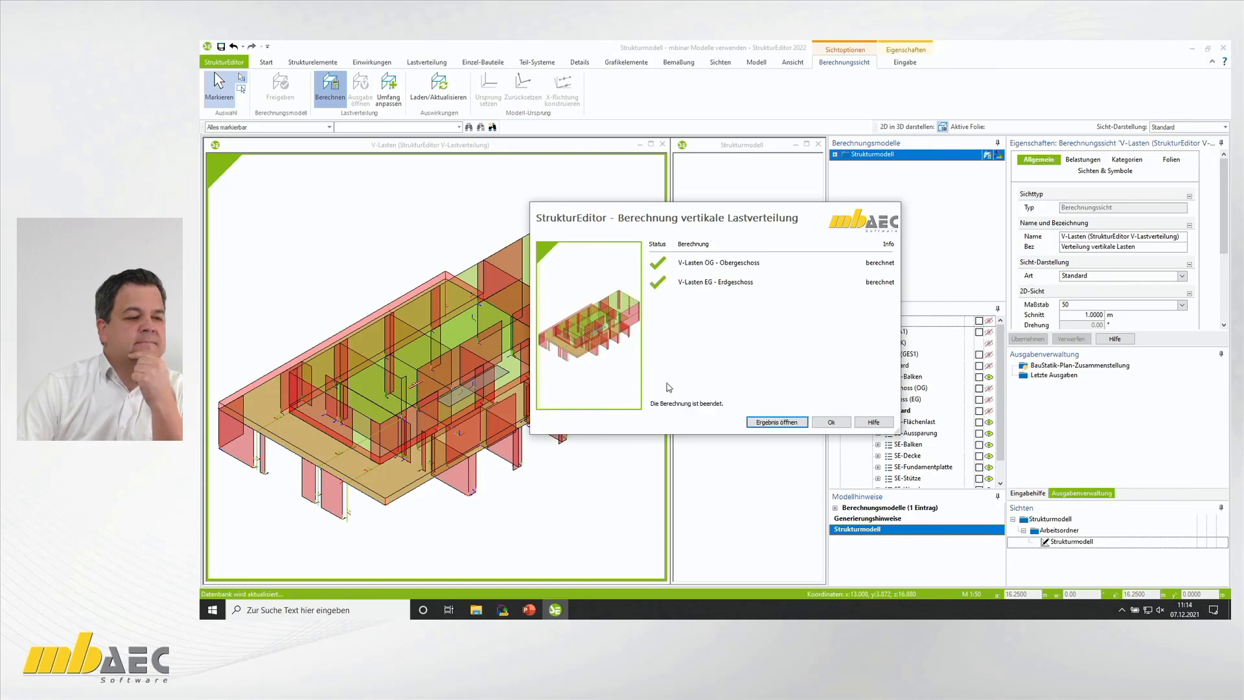
{"action": "left_click", "coordinate": [828, 422]}
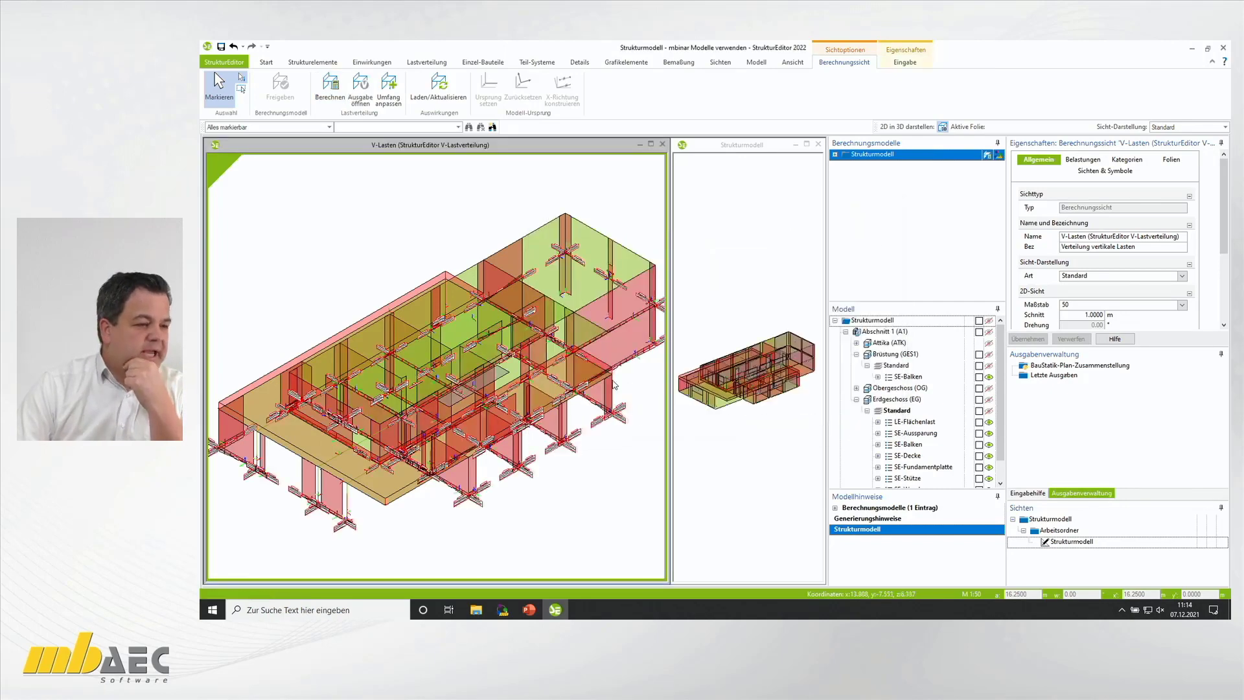
Step: Start an S420.de Mauerwerkswand, Einzellasten calculation model for the ground-floor wall EG.W.23.5
{"action": "middle_click_drag", "start_coordinate": [561, 385], "coordinate": [543, 387]}
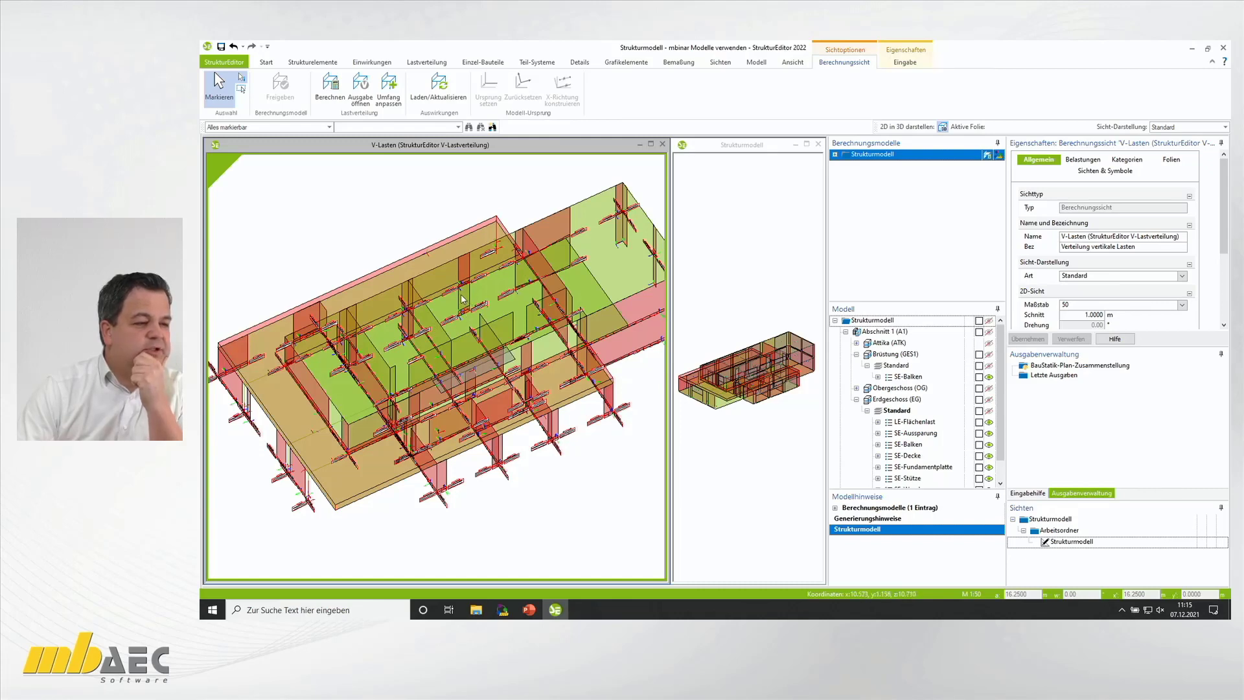
{"action": "scroll", "coordinate": [463, 301], "scroll_direction": "up", "scroll_amount": 2}
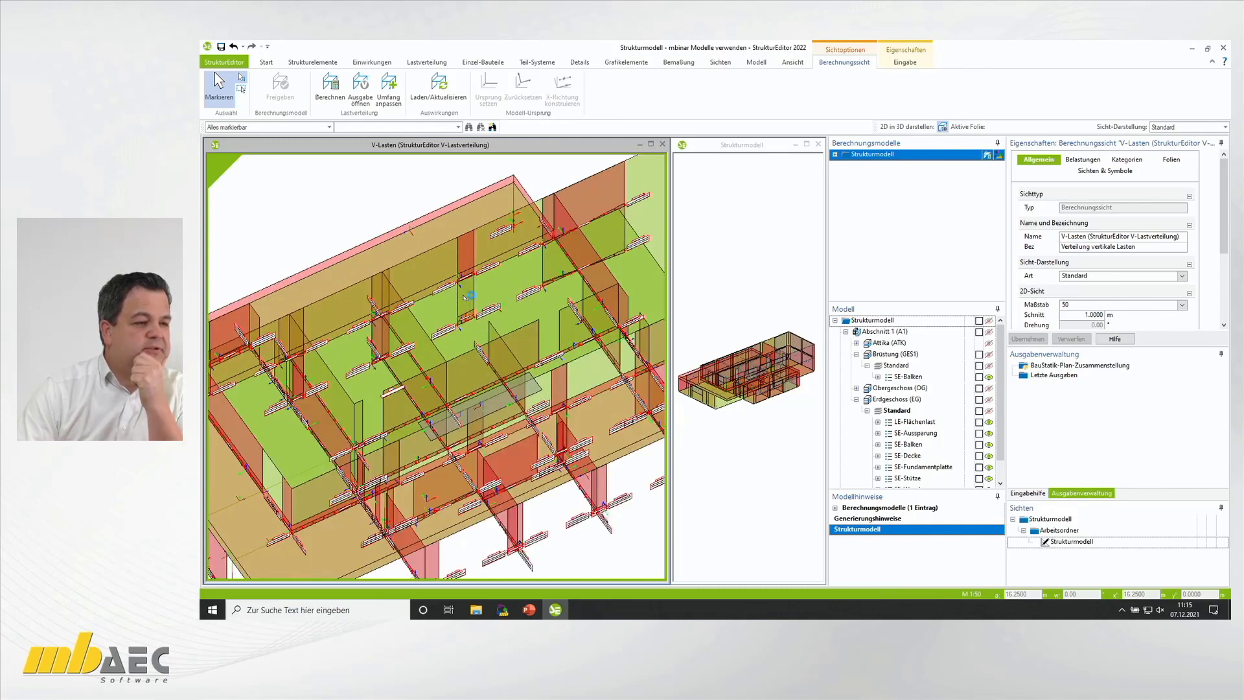
{"action": "left_click", "coordinate": [466, 297]}
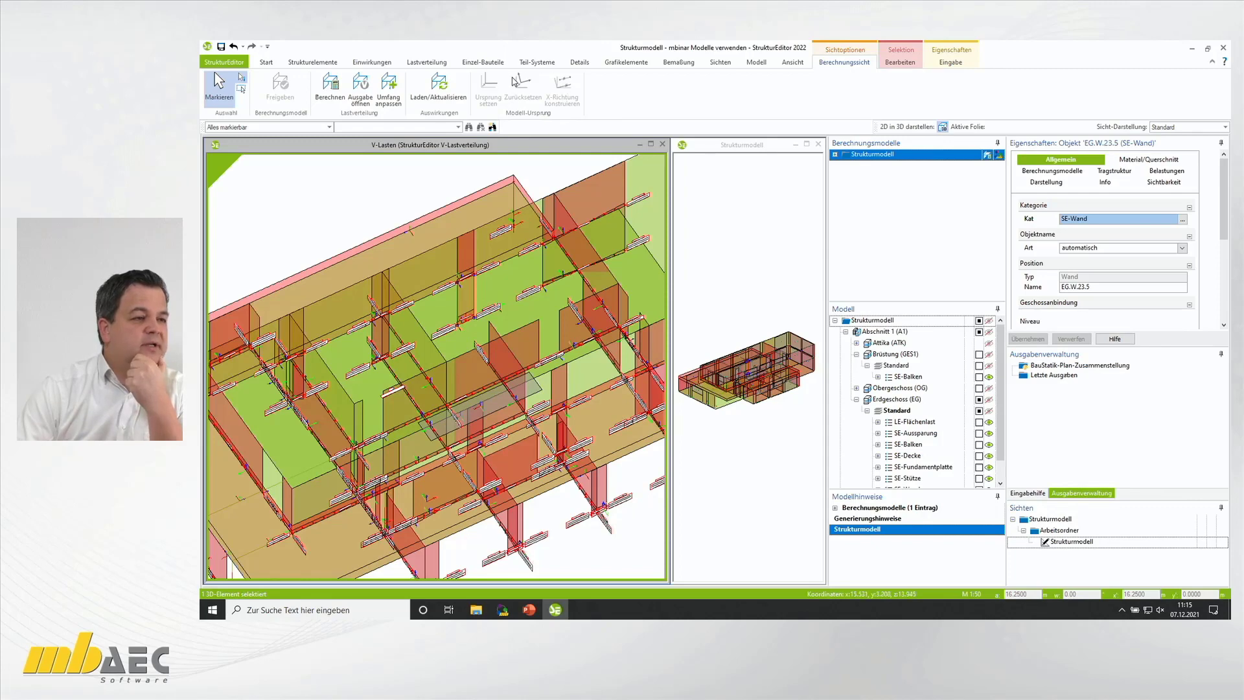
{"action": "left_click", "coordinate": [484, 65]}
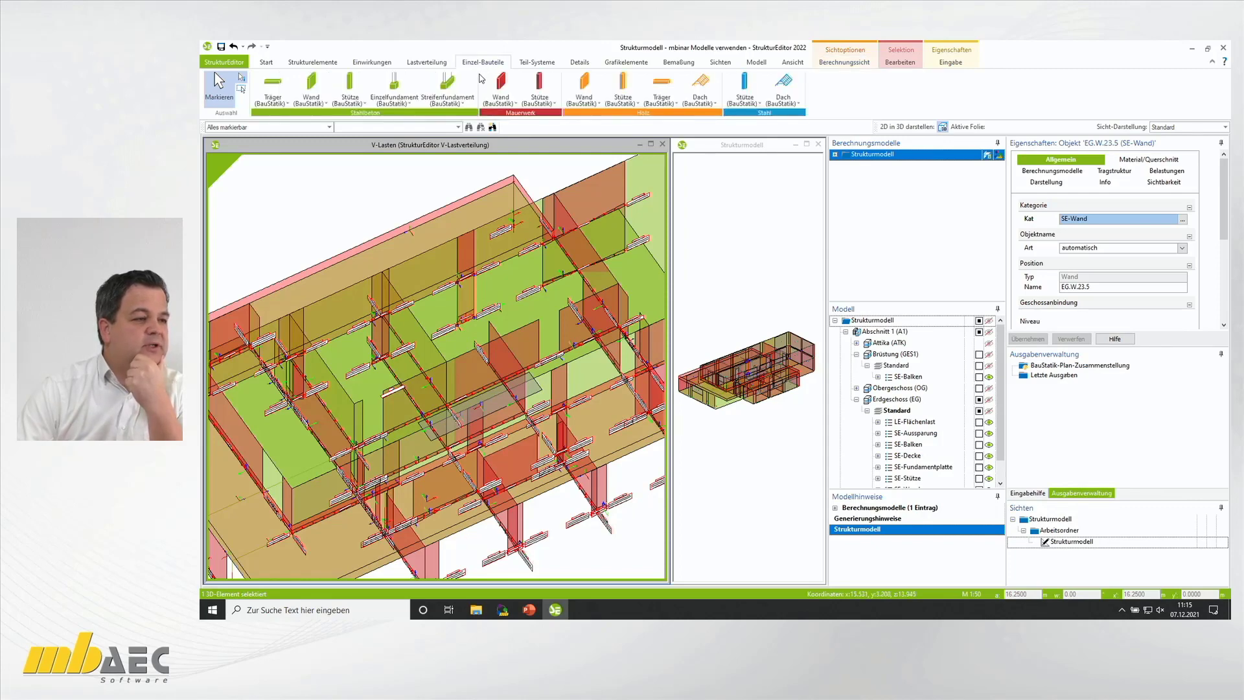
{"action": "left_click", "coordinate": [501, 100]}
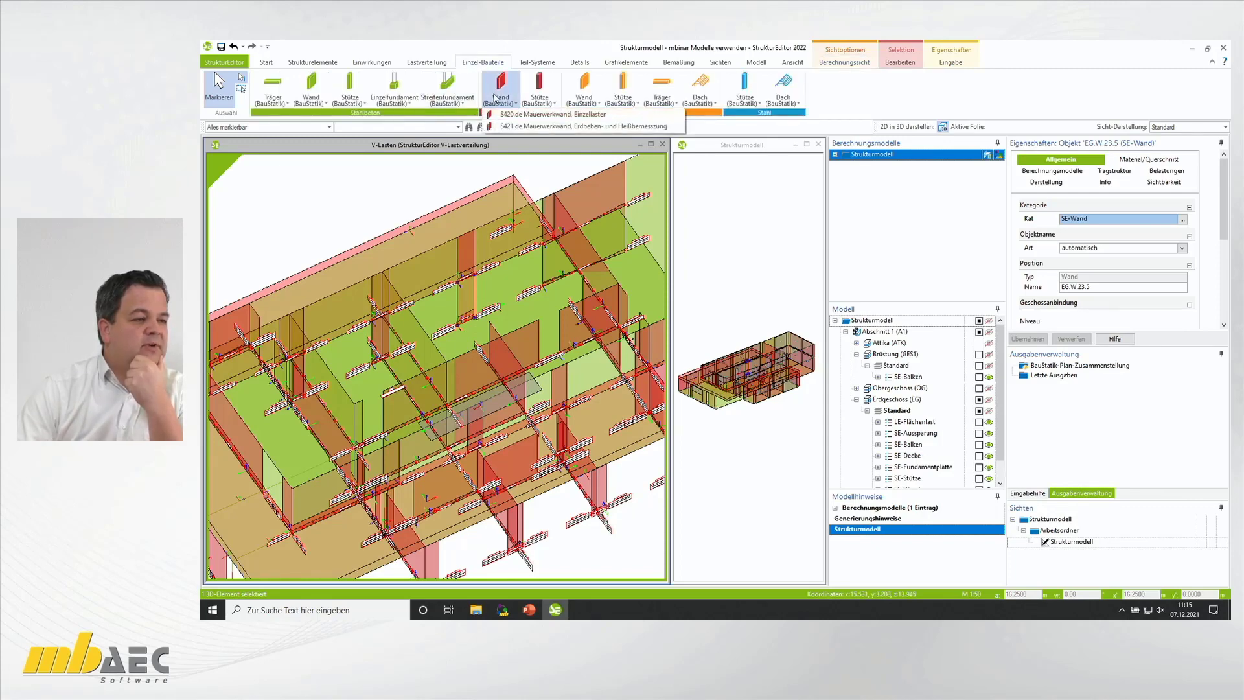
{"action": "left_click", "coordinate": [520, 115]}
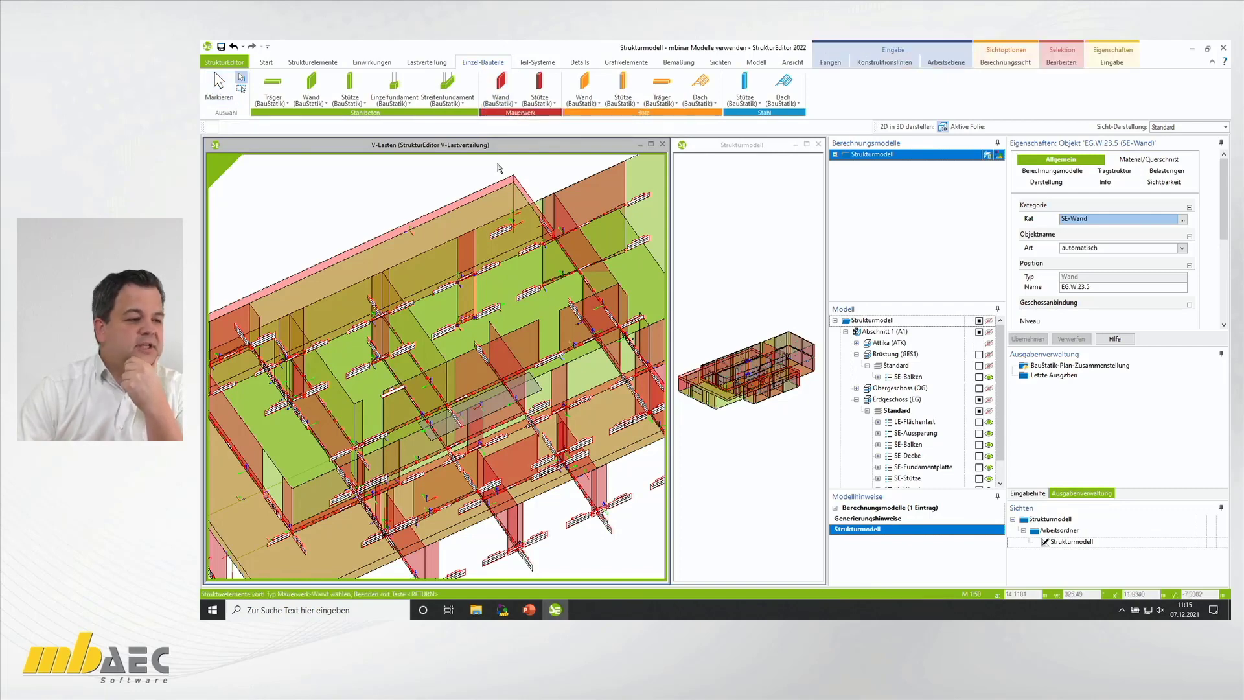
{"action": "left_click", "coordinate": [471, 301]}
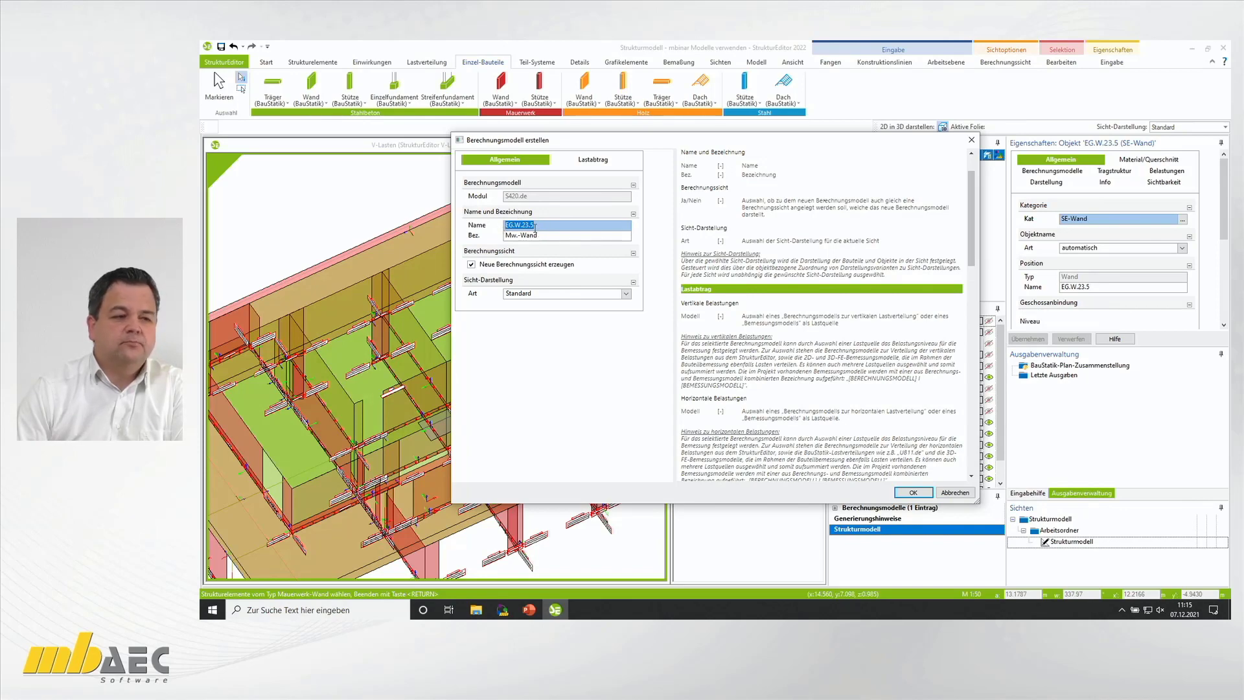
Step: Open the choice of source model for the vertical loads in the new wall model's load transfer settings
{"action": "left_click", "coordinate": [591, 165]}
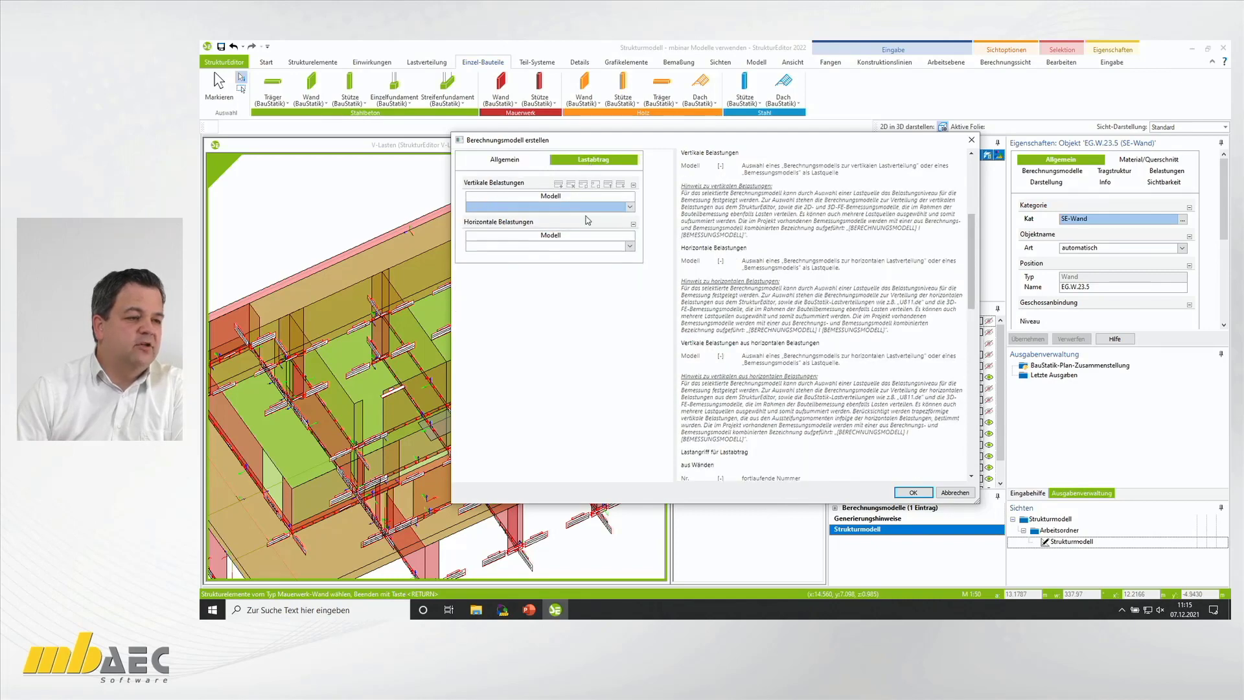
{"action": "left_click", "coordinate": [629, 209]}
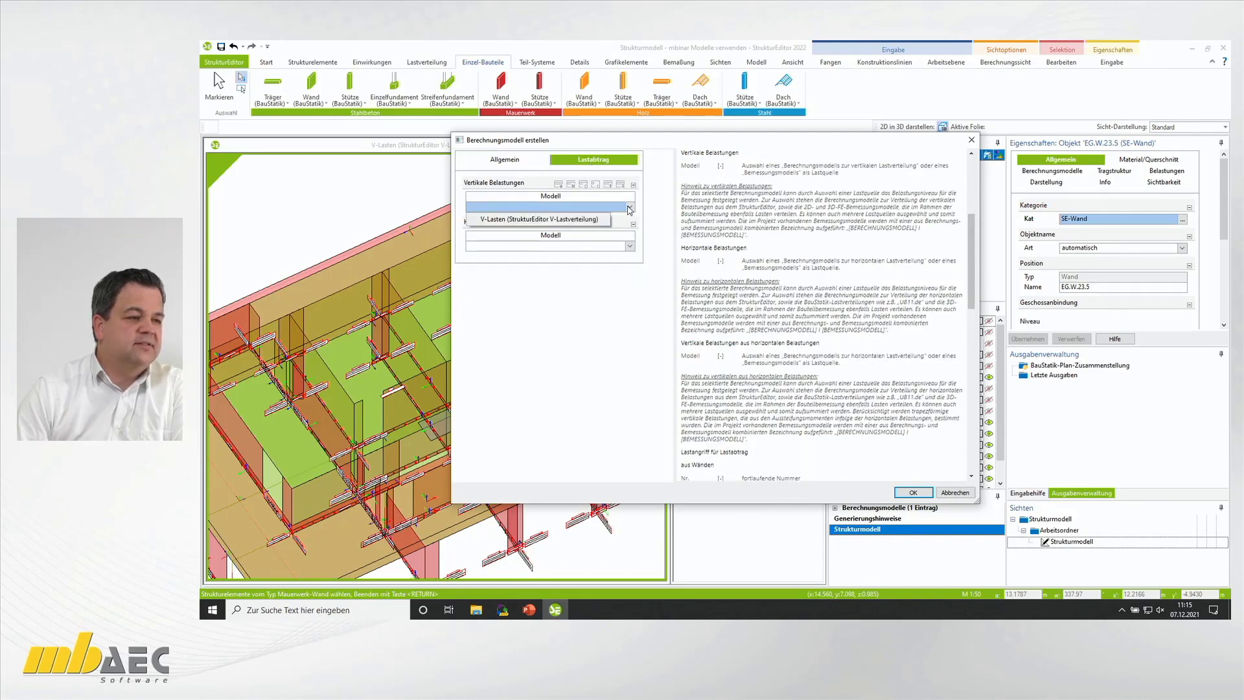
Step: Create the calculation model for masonry wall EG.W.23.5 with V-Lasten as vertical load source and inspect its loads in 3D
{"action": "left_click", "coordinate": [532, 222]}
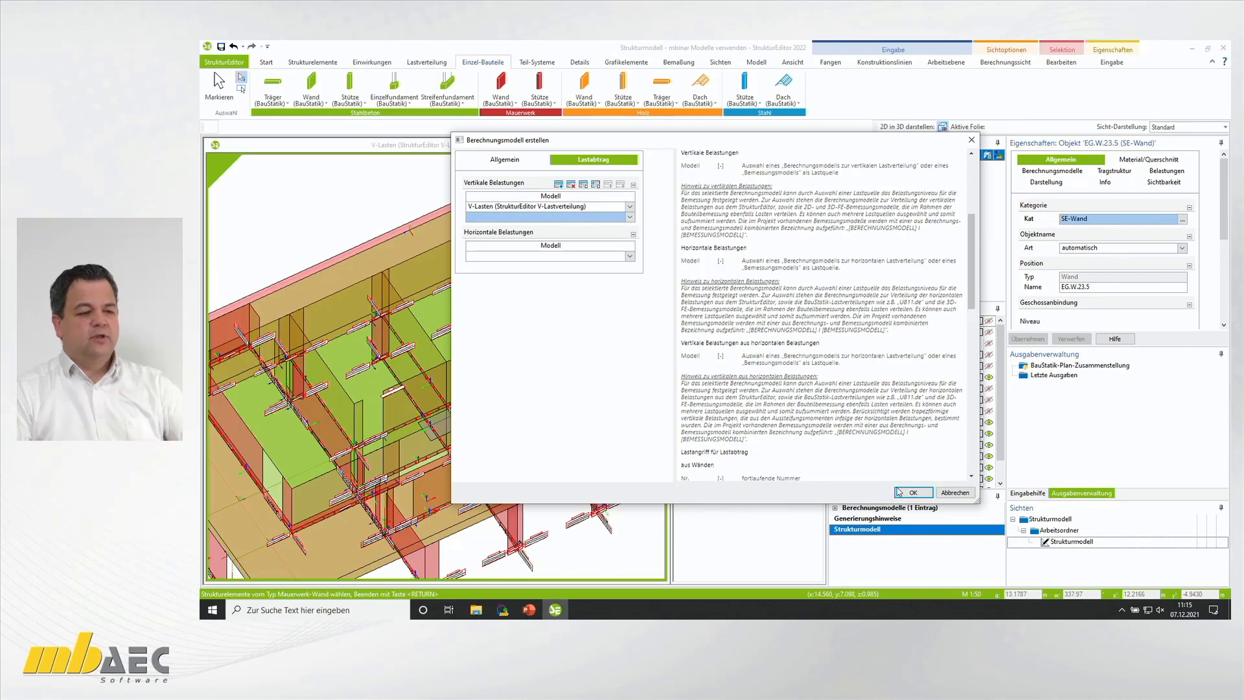
{"action": "key", "text": "Return"}
{"action": "key", "text": "Return"}
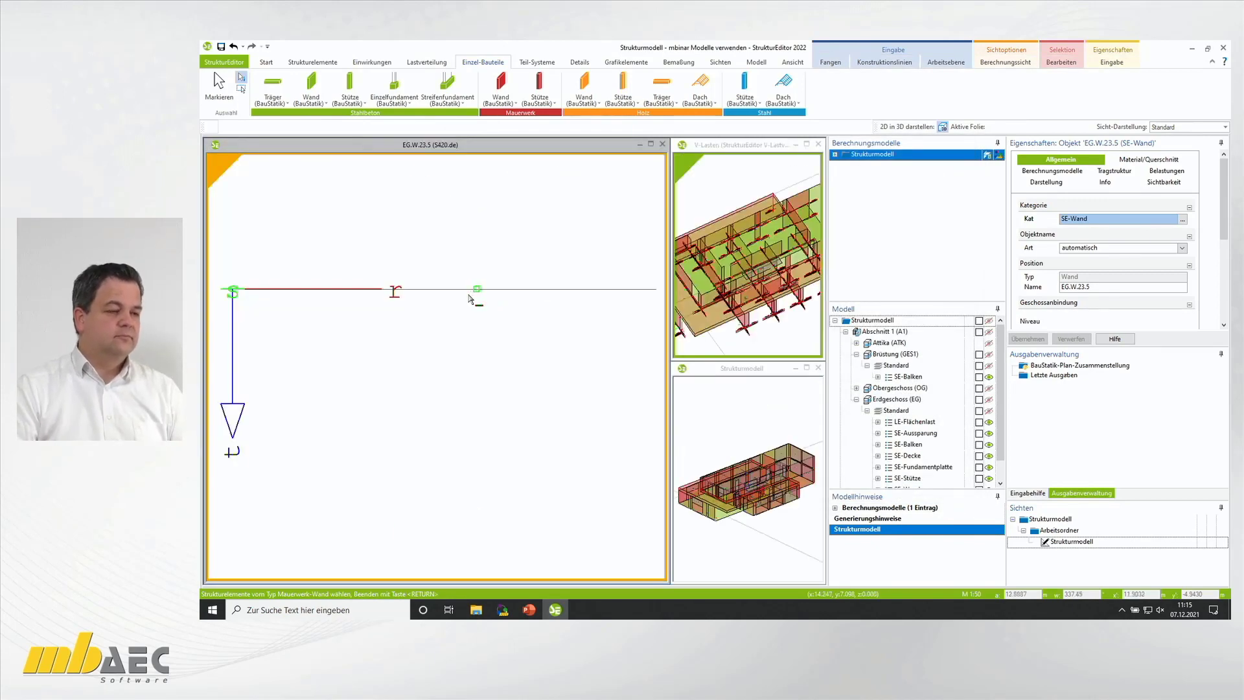
{"action": "mouse_move", "coordinate": [468, 289]}
{"action": "middle_mouse_down"}
{"action": "mouse_move", "coordinate": [471, 317]}
{"action": "mouse_move", "coordinate": [490, 290]}
{"action": "middle_mouse_up"}
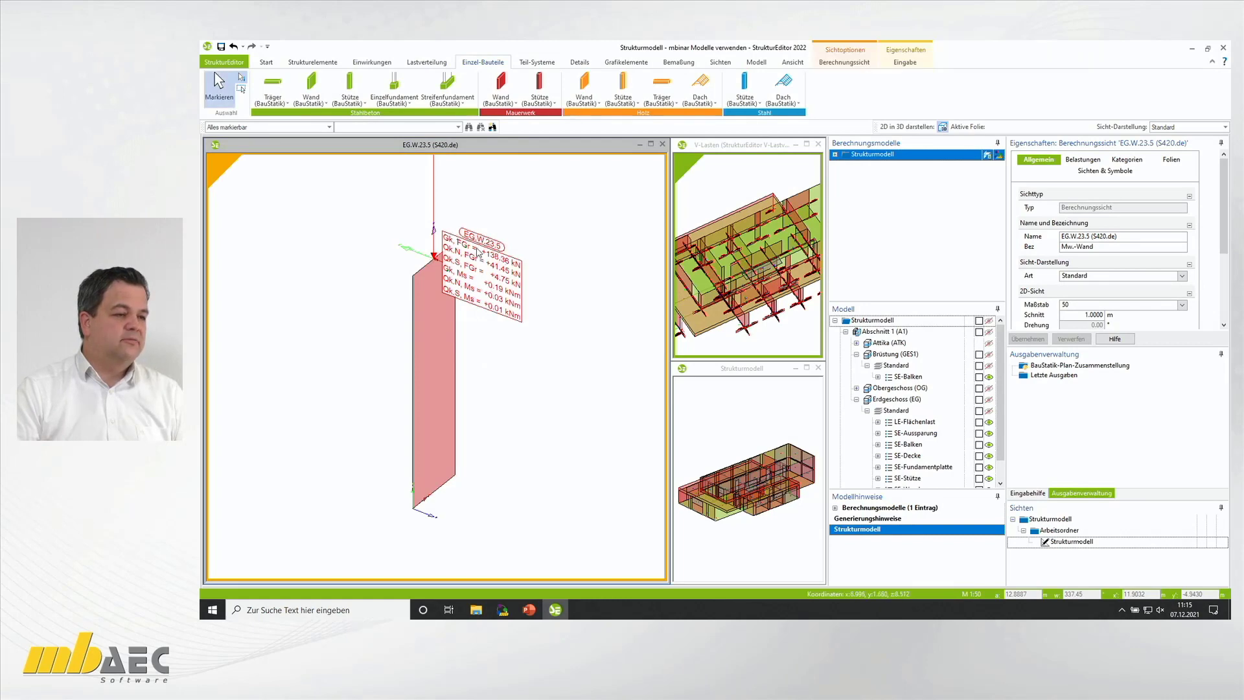
{"action": "scroll", "coordinate": [496, 256], "scroll_direction": "up", "scroll_amount": 2}
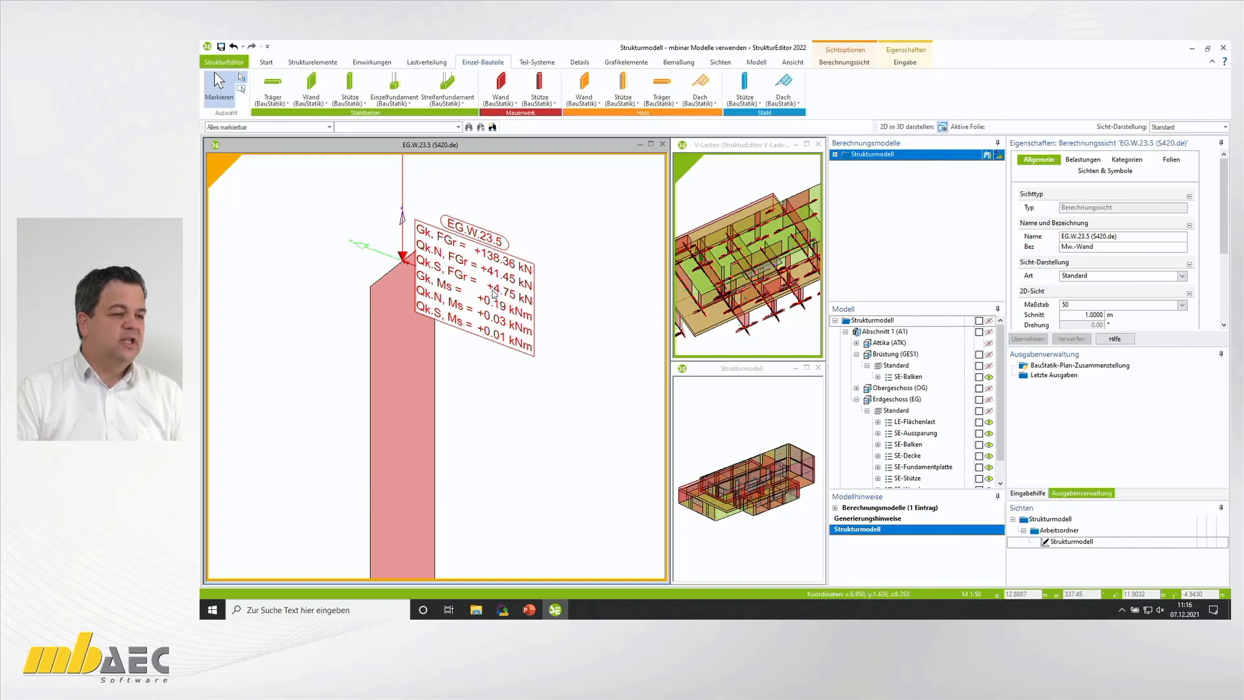
{"action": "scroll", "coordinate": [465, 297], "scroll_direction": "down", "scroll_amount": 3}
{"action": "scroll", "coordinate": [466, 296], "scroll_direction": "up", "scroll_amount": 2}
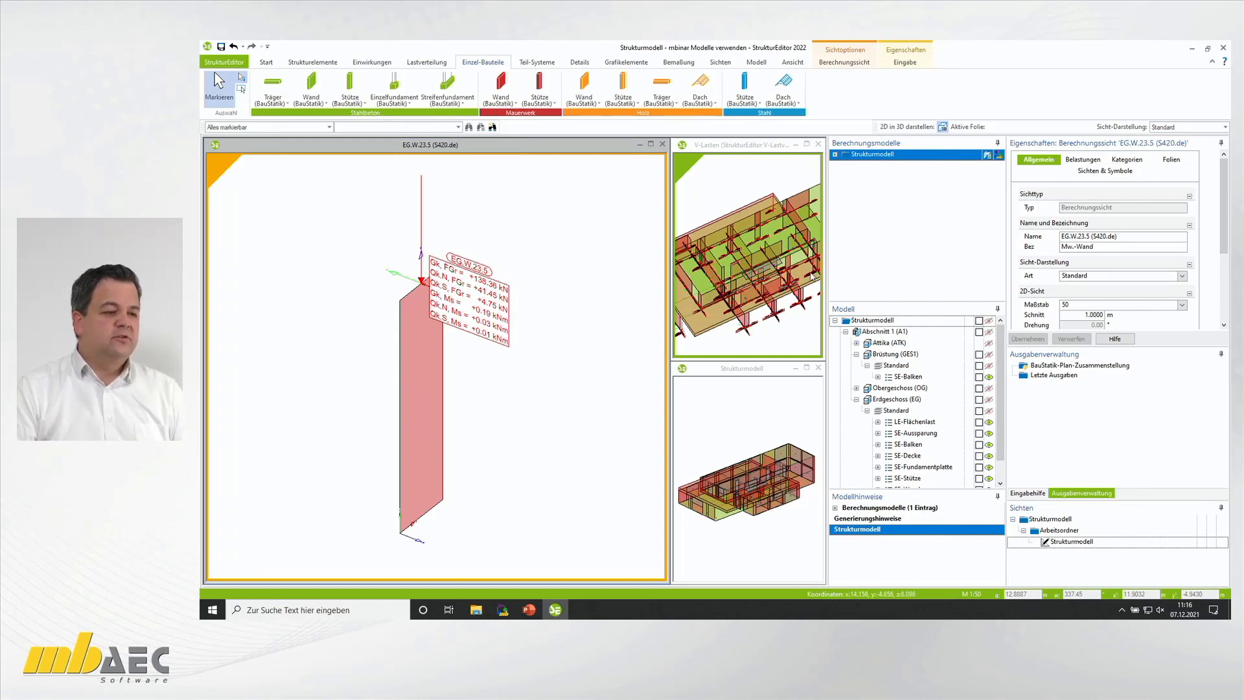
Step: Start an S340.de Stahlbeton-Durchlaufträger calculation model for the ground-floor beam UZ.01 in the Strukturmodell view
{"action": "left_click", "coordinate": [806, 368]}
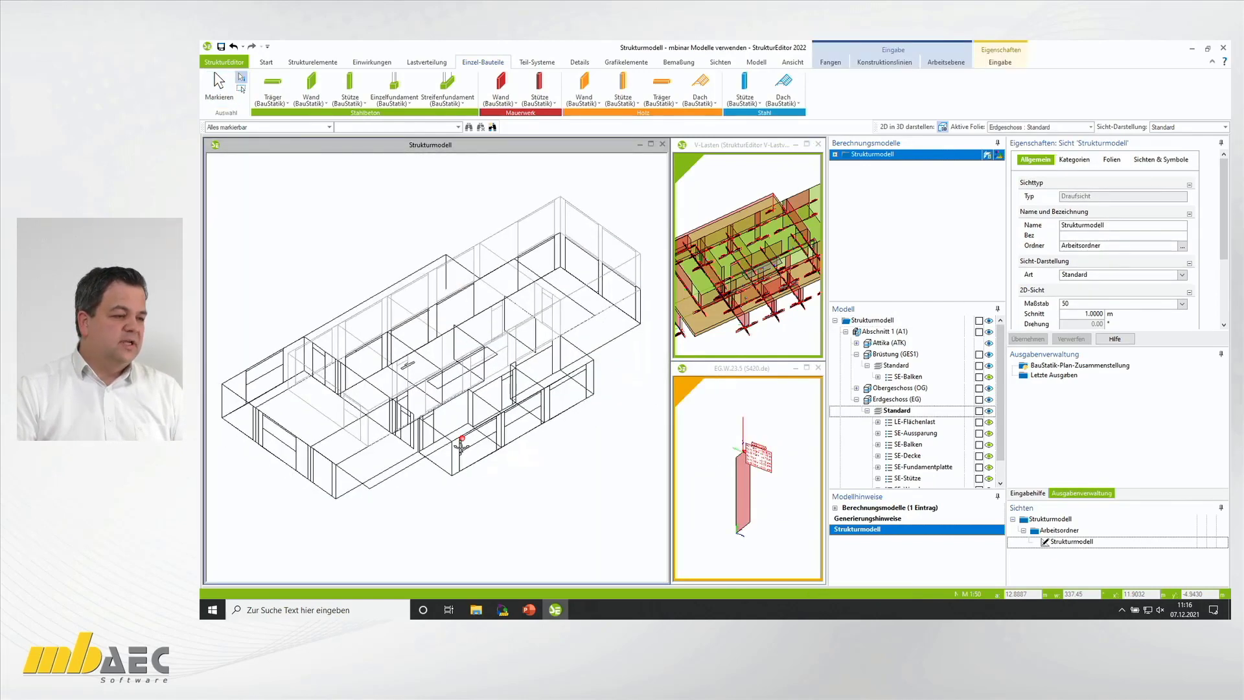
{"action": "scroll", "coordinate": [299, 416], "scroll_direction": "up", "scroll_amount": 3}
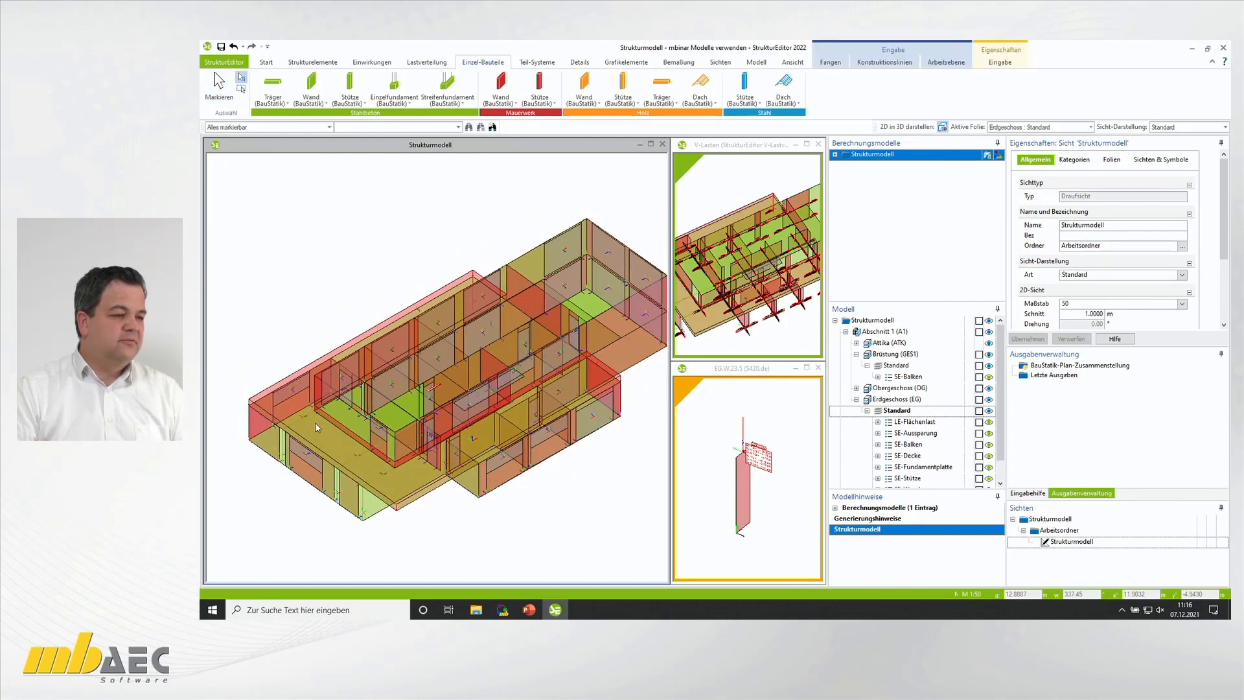
{"action": "left_click", "coordinate": [307, 412]}
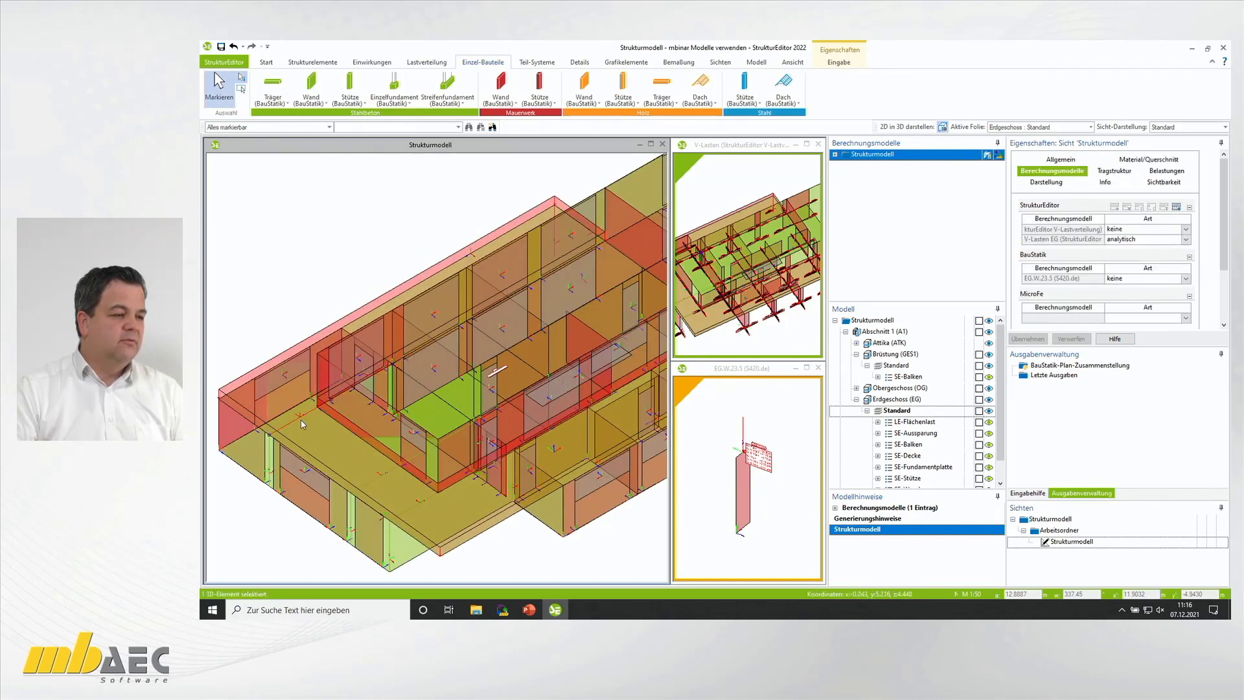
{"action": "key", "text": "Escape"}
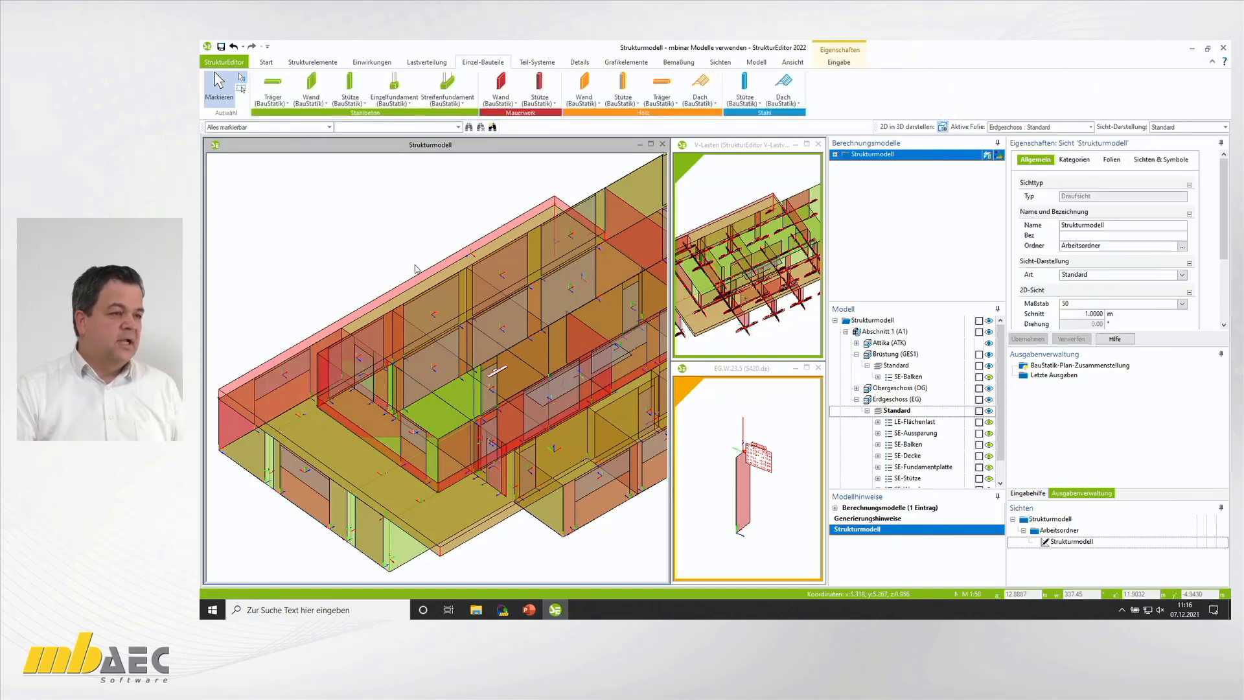
{"action": "left_click", "coordinate": [272, 100]}
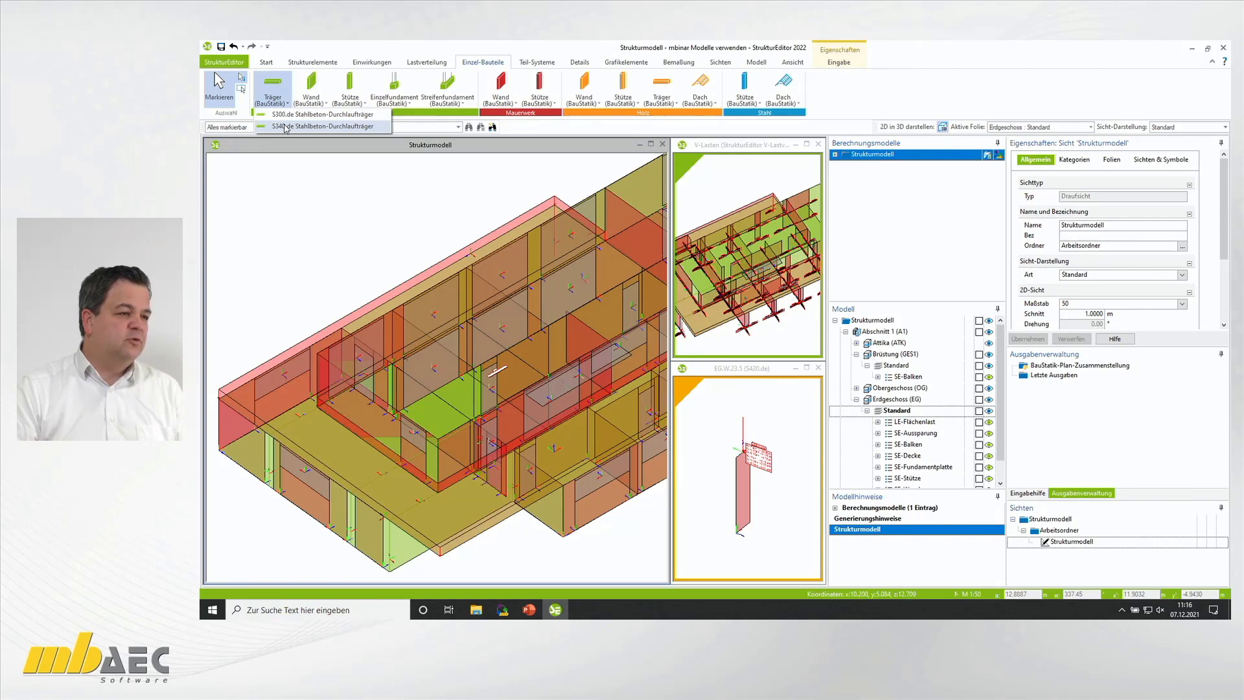
{"action": "left_click", "coordinate": [285, 127]}
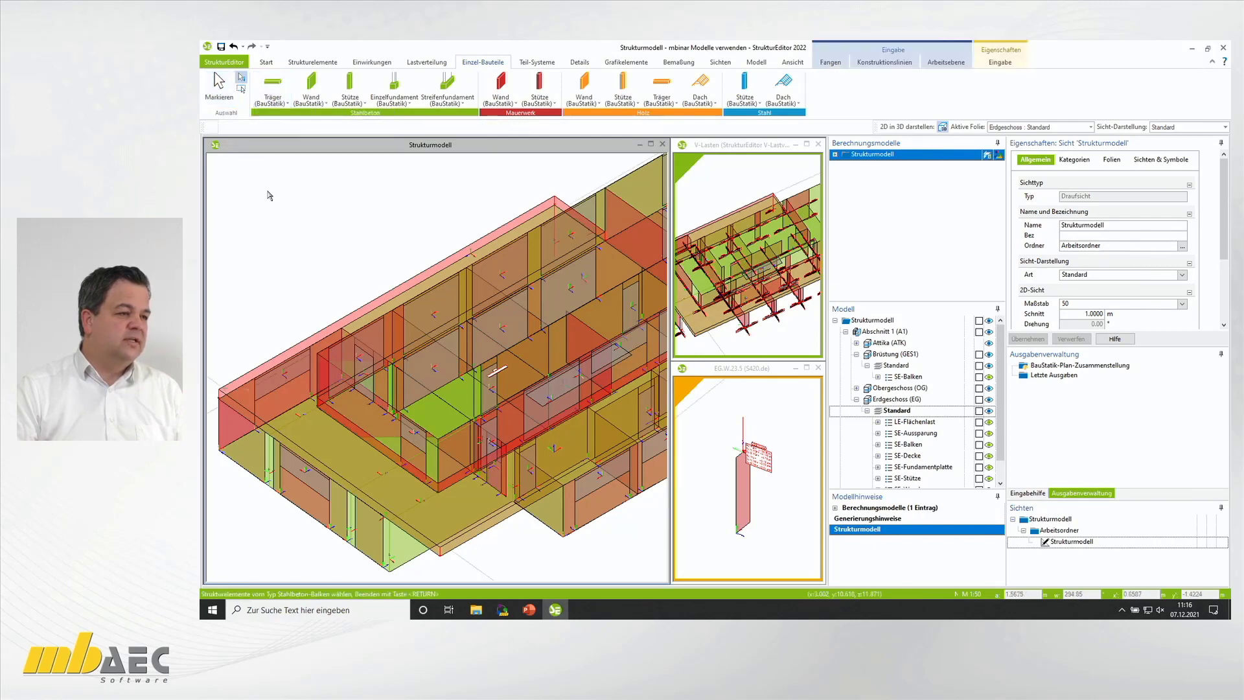
{"action": "left_click", "coordinate": [306, 415]}
{"action": "key", "text": "Return"}
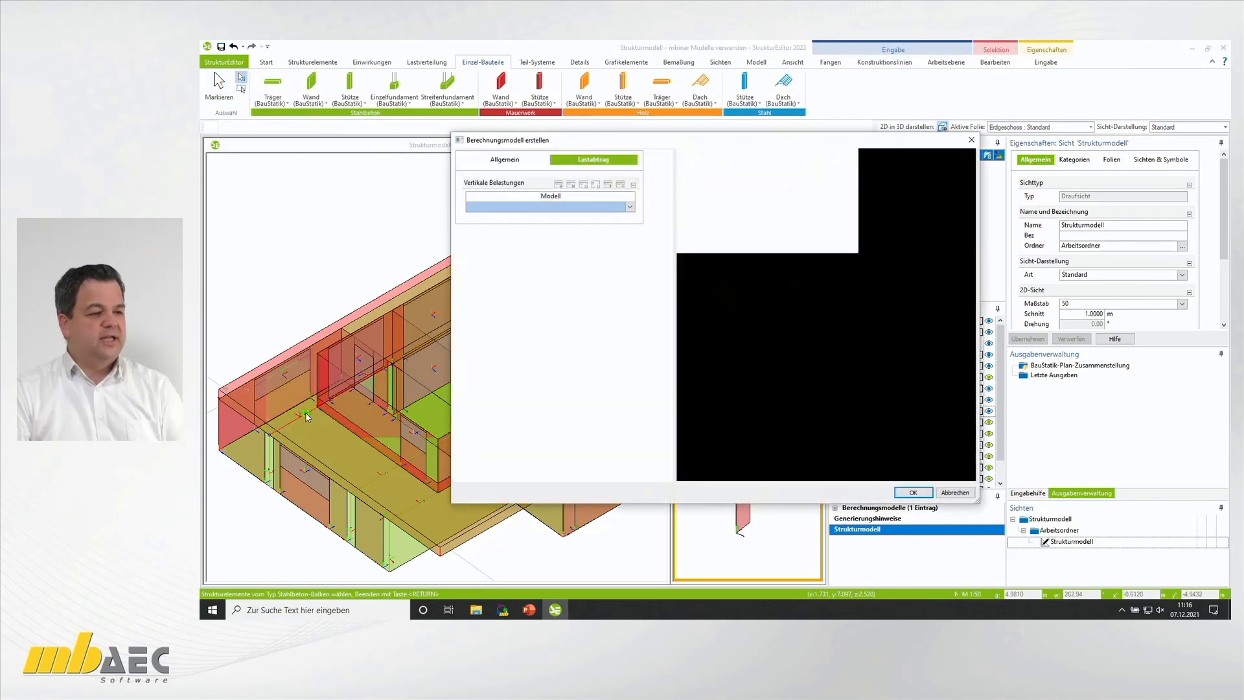
Step: Create the beam model with load determination "aus FE-Berechnung" and V-Lasten as vertical load source
{"action": "left_click", "coordinate": [509, 159]}
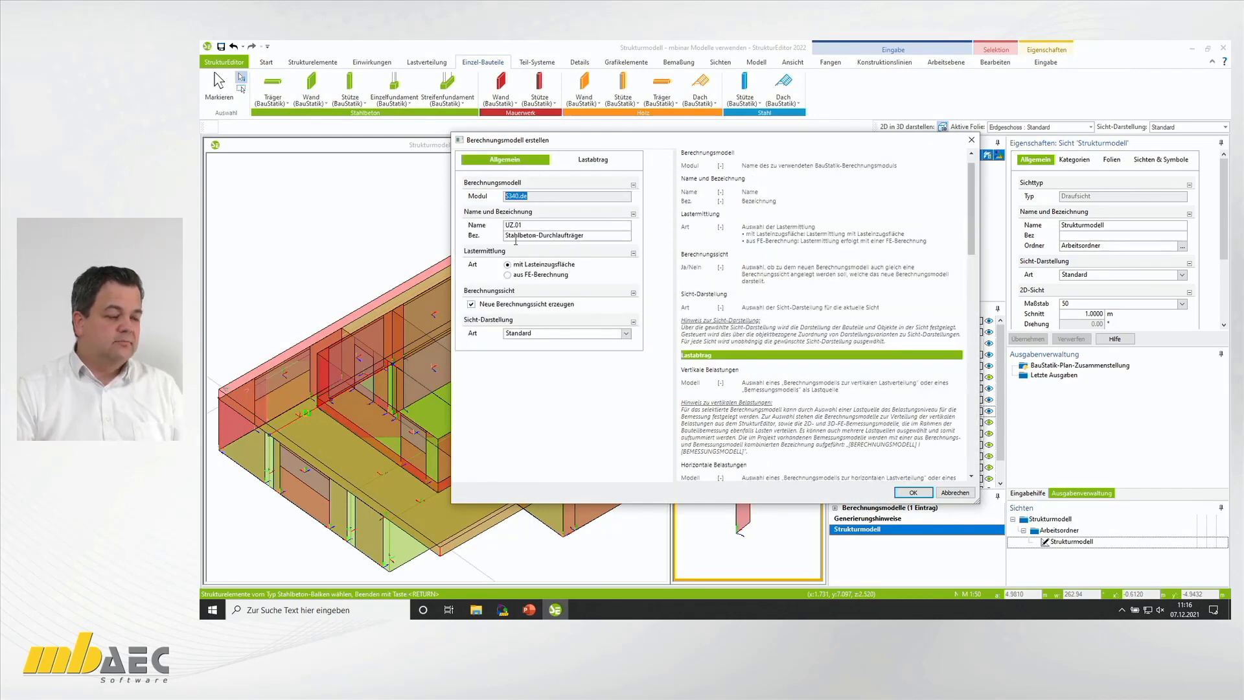
{"action": "left_click", "coordinate": [521, 276]}
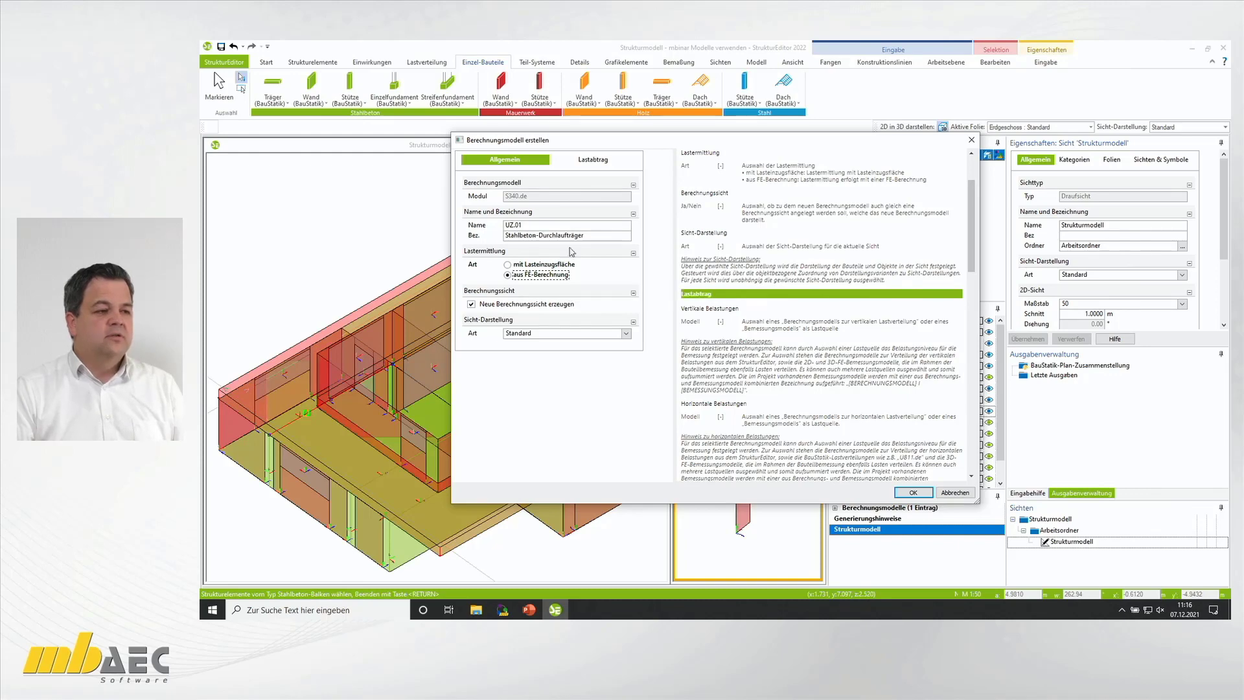
{"action": "left_click", "coordinate": [596, 162]}
{"action": "left_click", "coordinate": [630, 207]}
{"action": "left_click", "coordinate": [503, 219]}
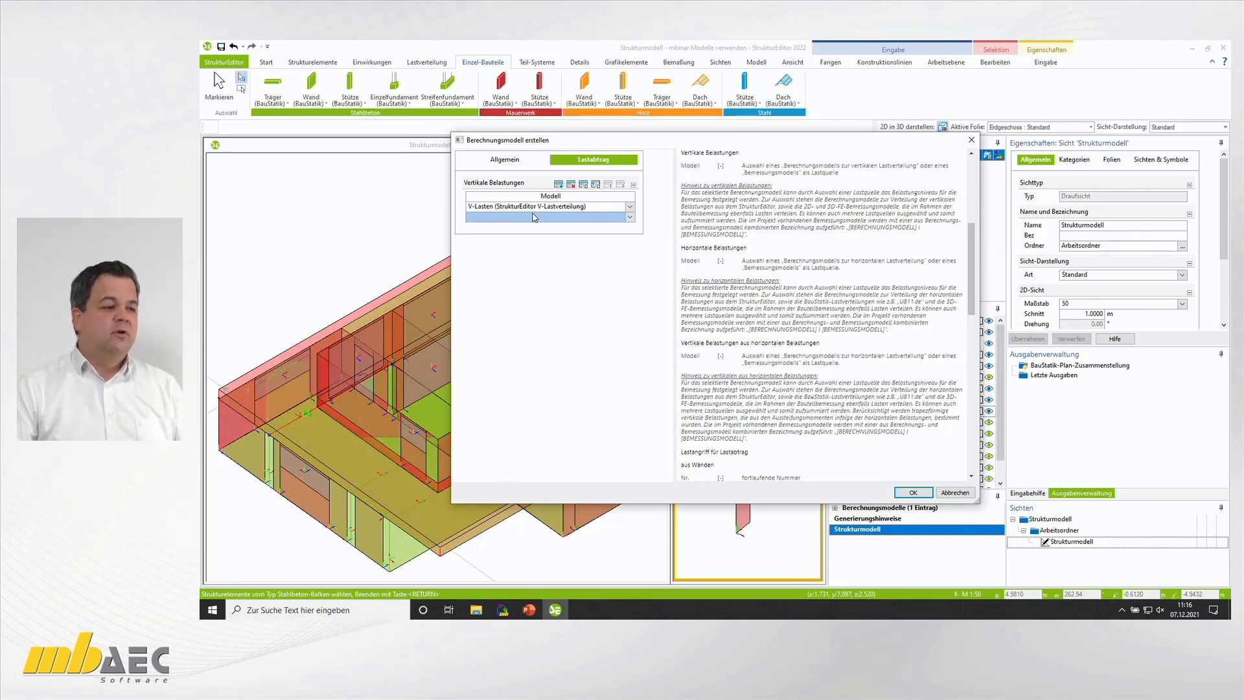
{"action": "left_click", "coordinate": [911, 493]}
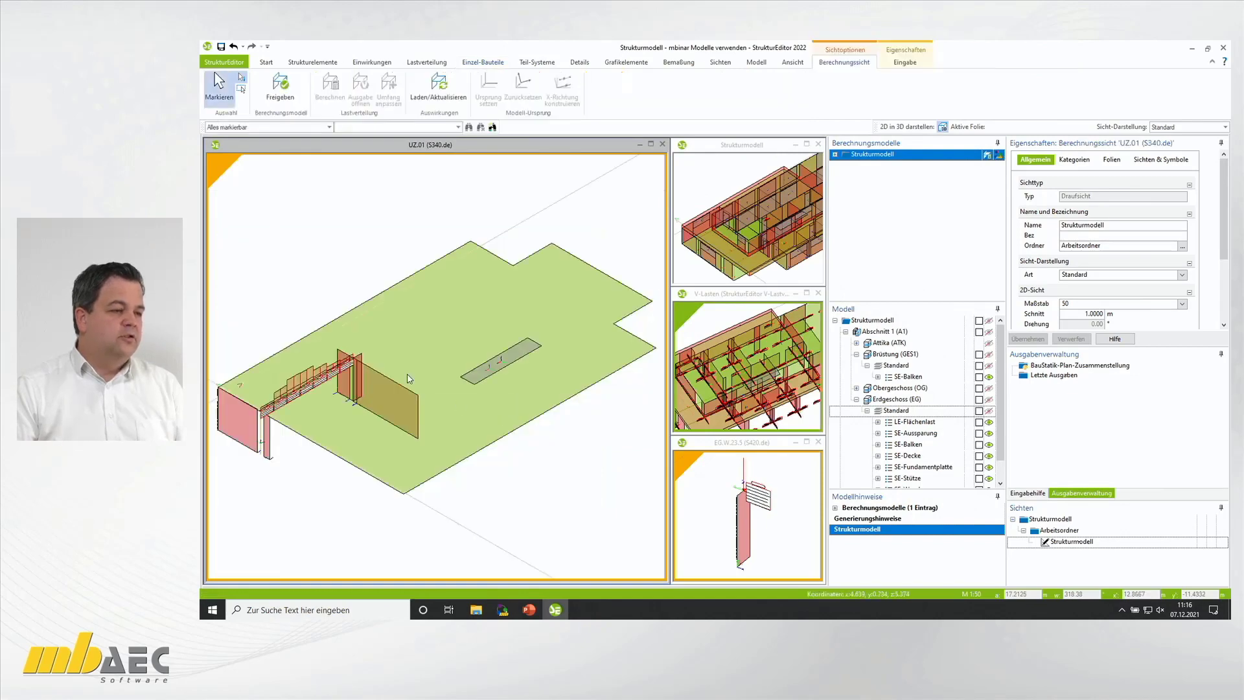
{"action": "scroll", "coordinate": [250, 413], "scroll_direction": "up", "scroll_amount": 2}
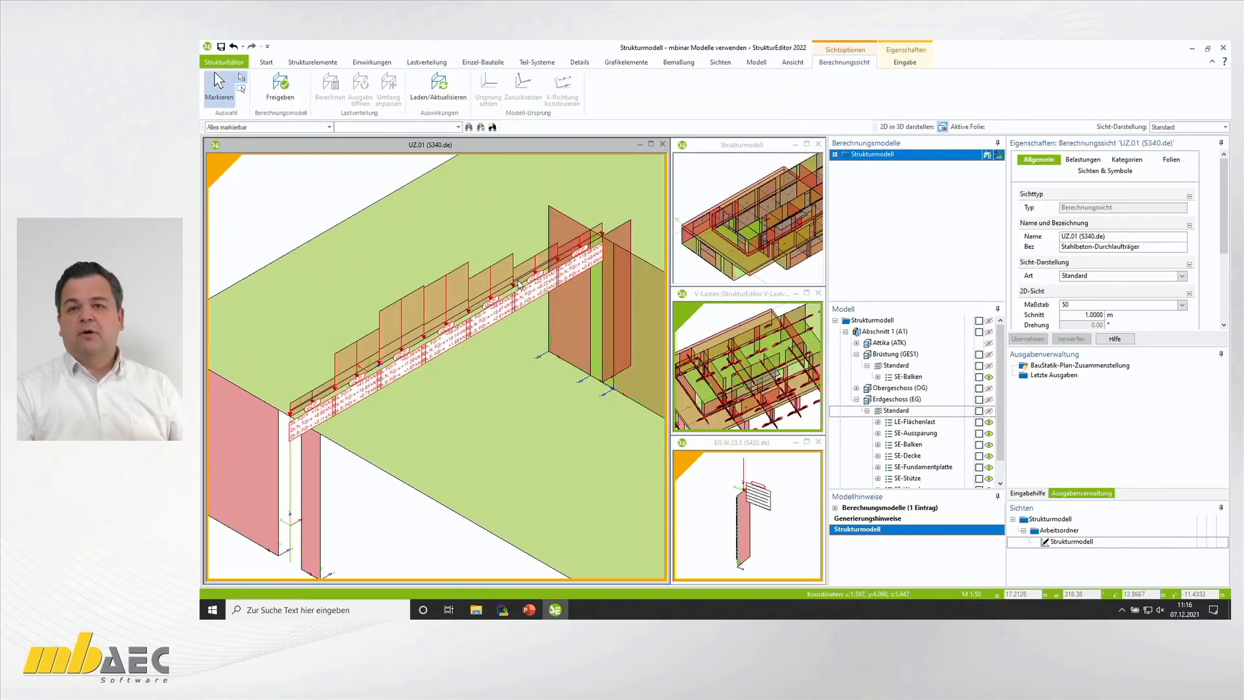
{"action": "scroll", "coordinate": [519, 286], "scroll_direction": "down", "scroll_amount": 2}
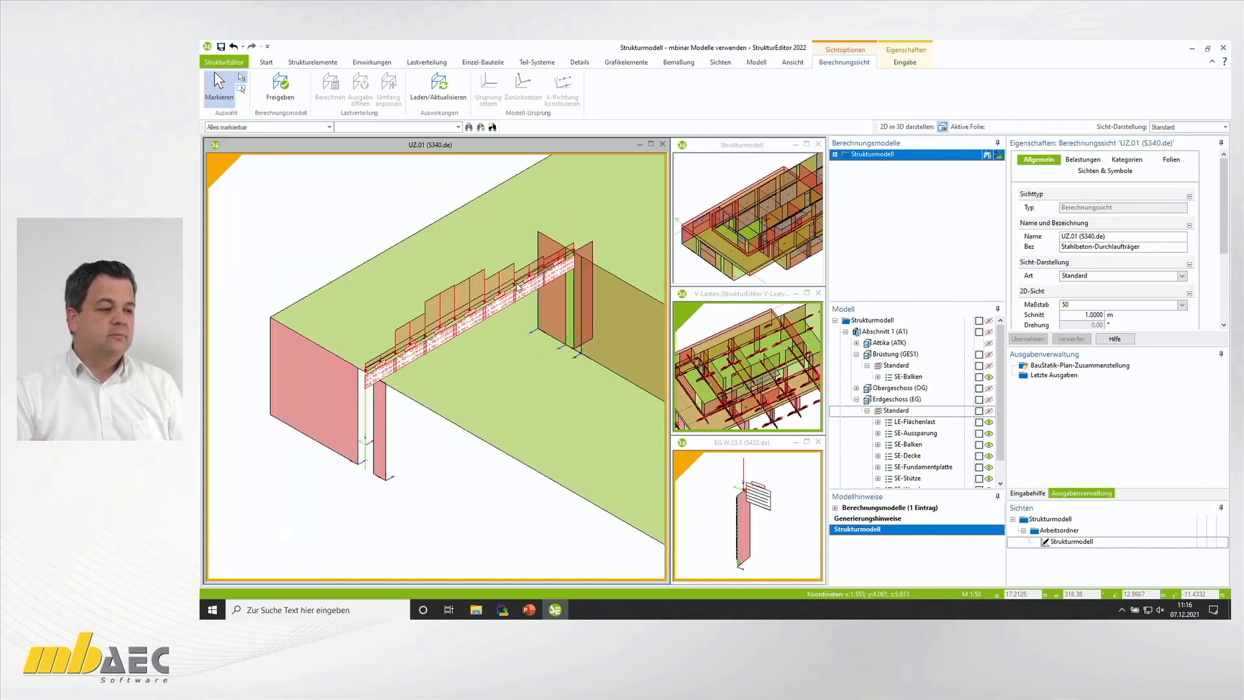
Step: Start a 2D Deckenplatte (M100.de) calculation model for the upper-floor slab OG in the Strukturmodell view
{"action": "left_click", "coordinate": [807, 145]}
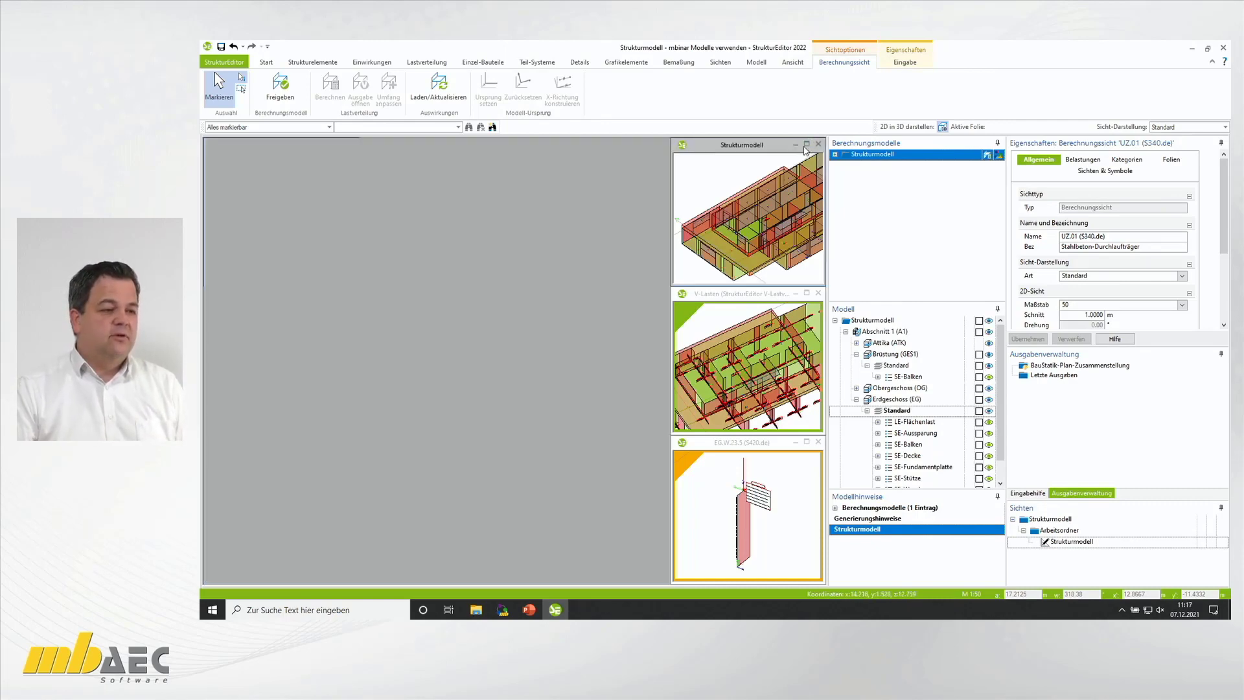
{"action": "middle_click_drag", "start_coordinate": [415, 311], "coordinate": [469, 309]}
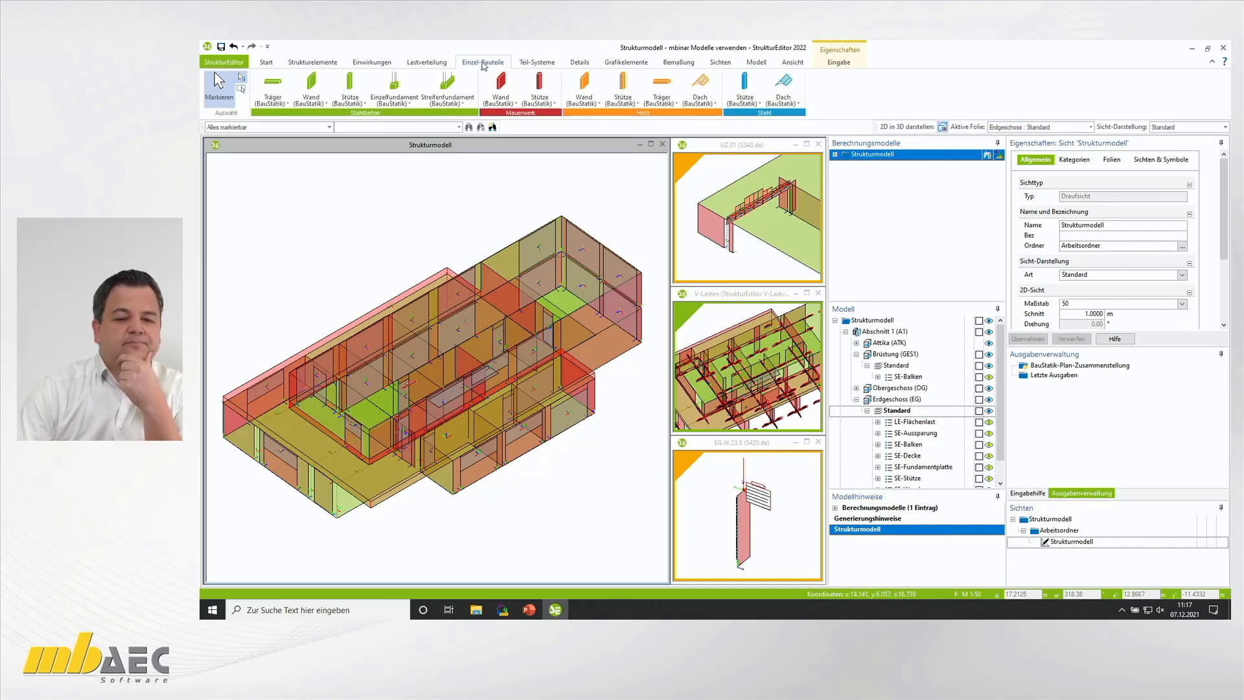
{"action": "left_click", "coordinate": [530, 62]}
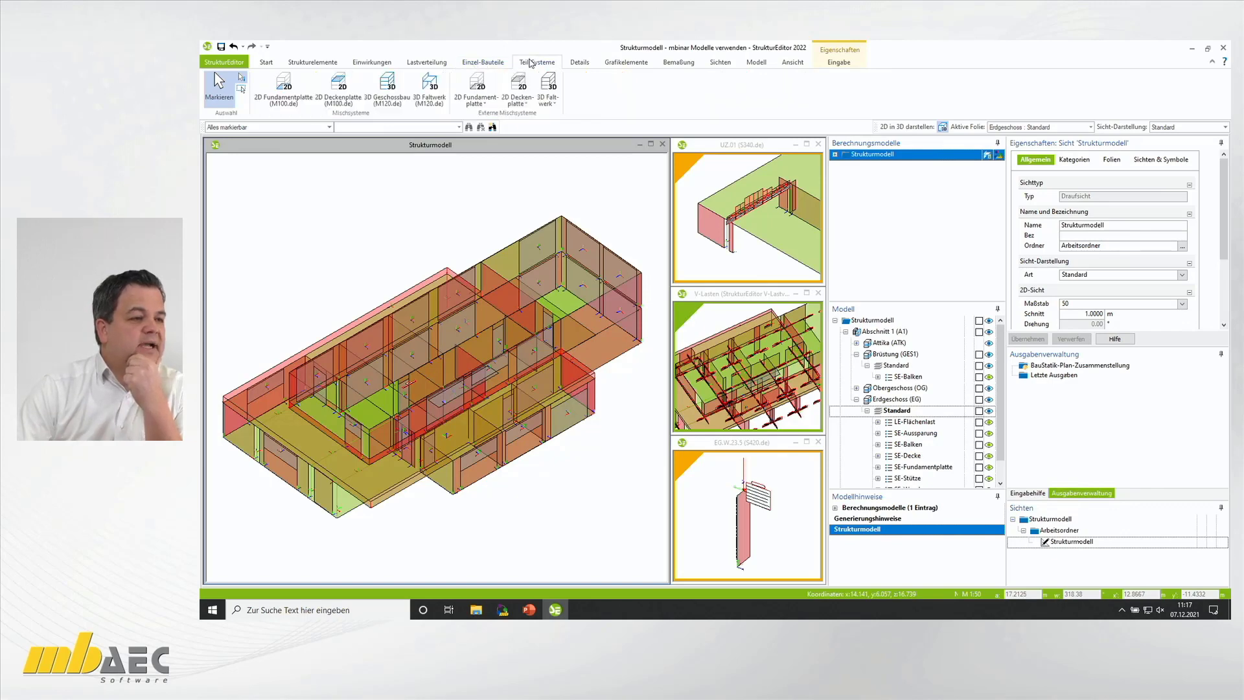
{"action": "left_click", "coordinate": [344, 96]}
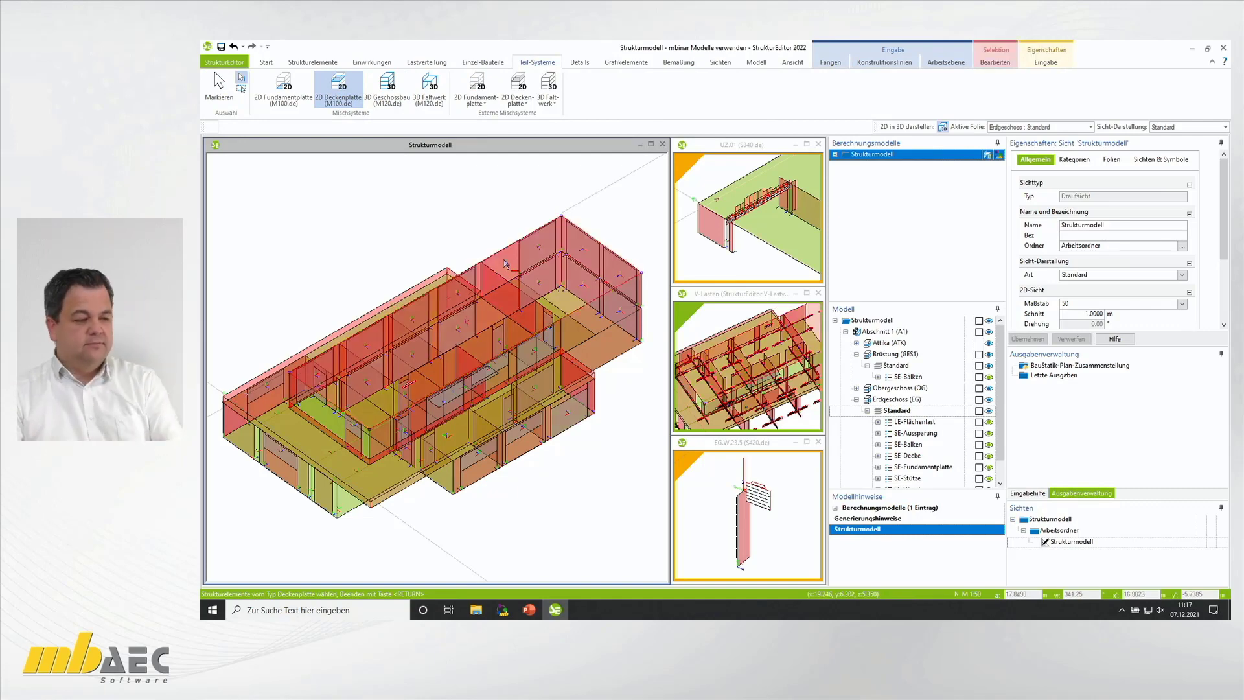
{"action": "key", "text": "Return"}
Step: Create the OG slab model with "Wände mit Sturz berücksichtigen" disabled and no load source, and inspect the slab's material
{"action": "left_click", "coordinate": [514, 159]}
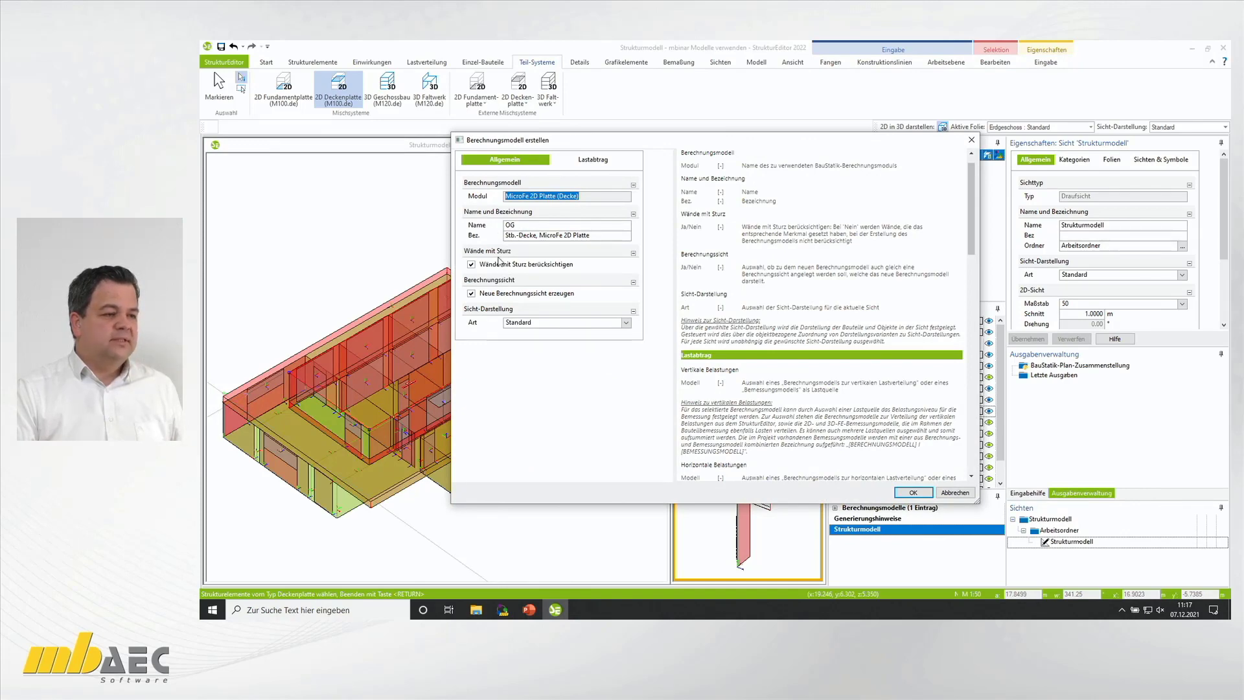
{"action": "left_click", "coordinate": [471, 264]}
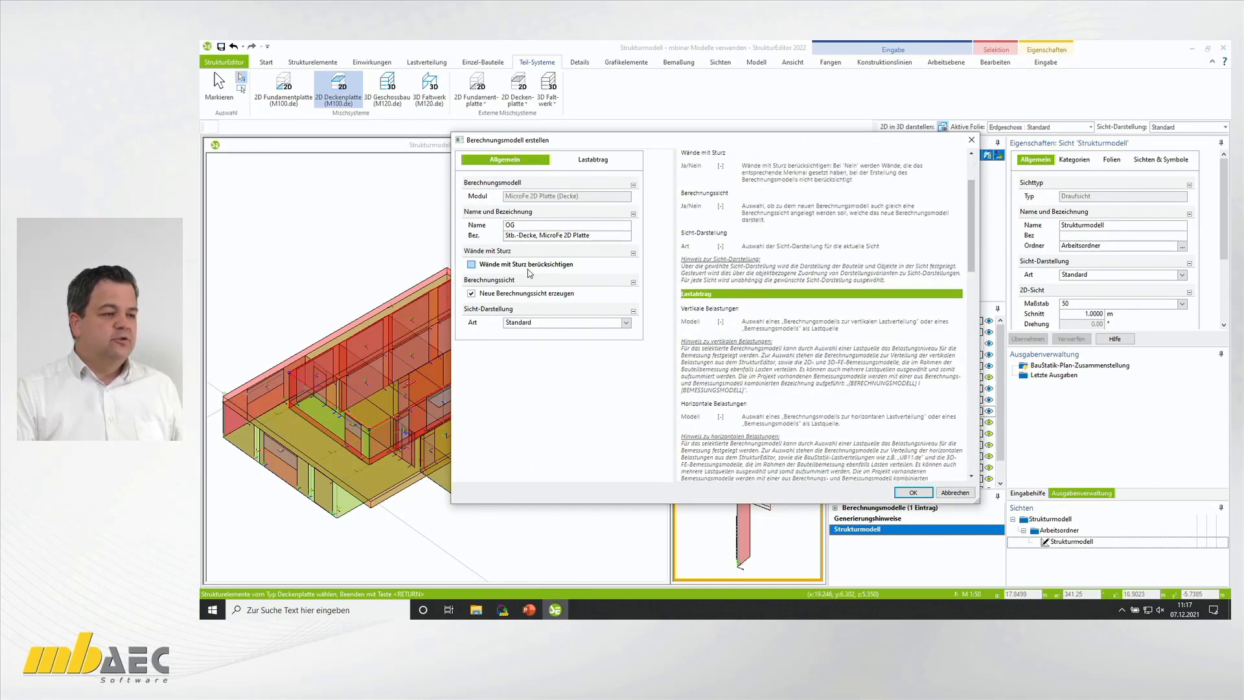
{"action": "left_click", "coordinate": [598, 162]}
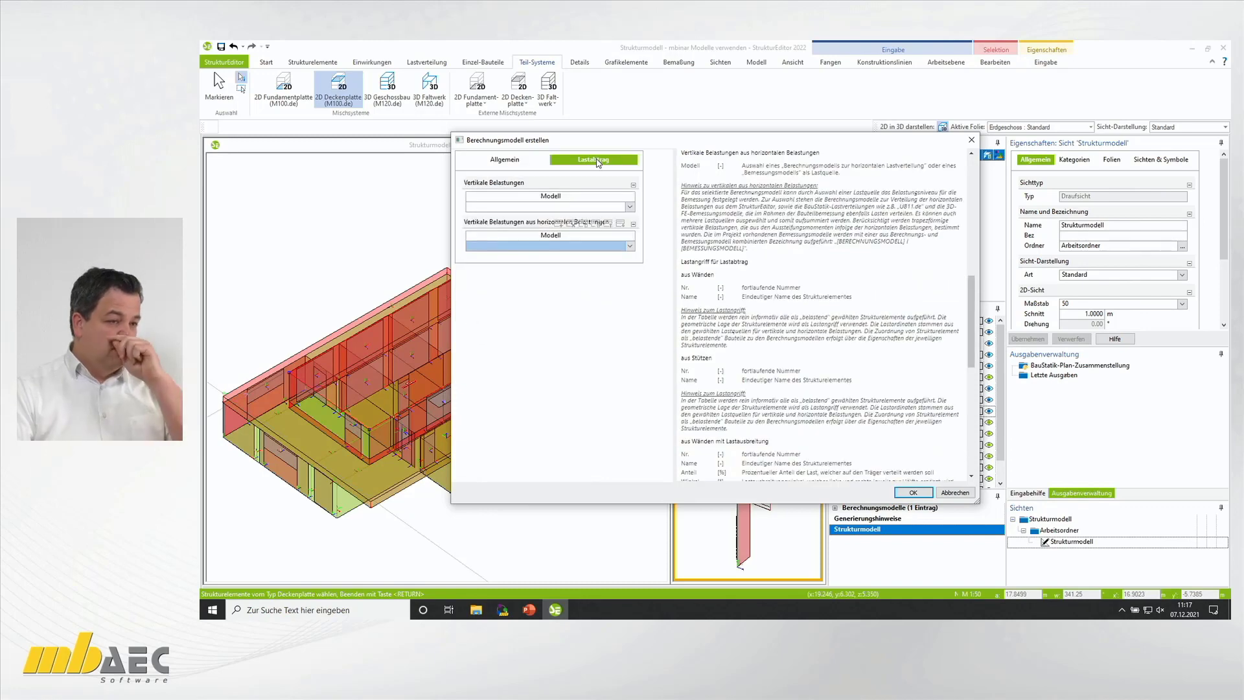
{"action": "left_click", "coordinate": [630, 208]}
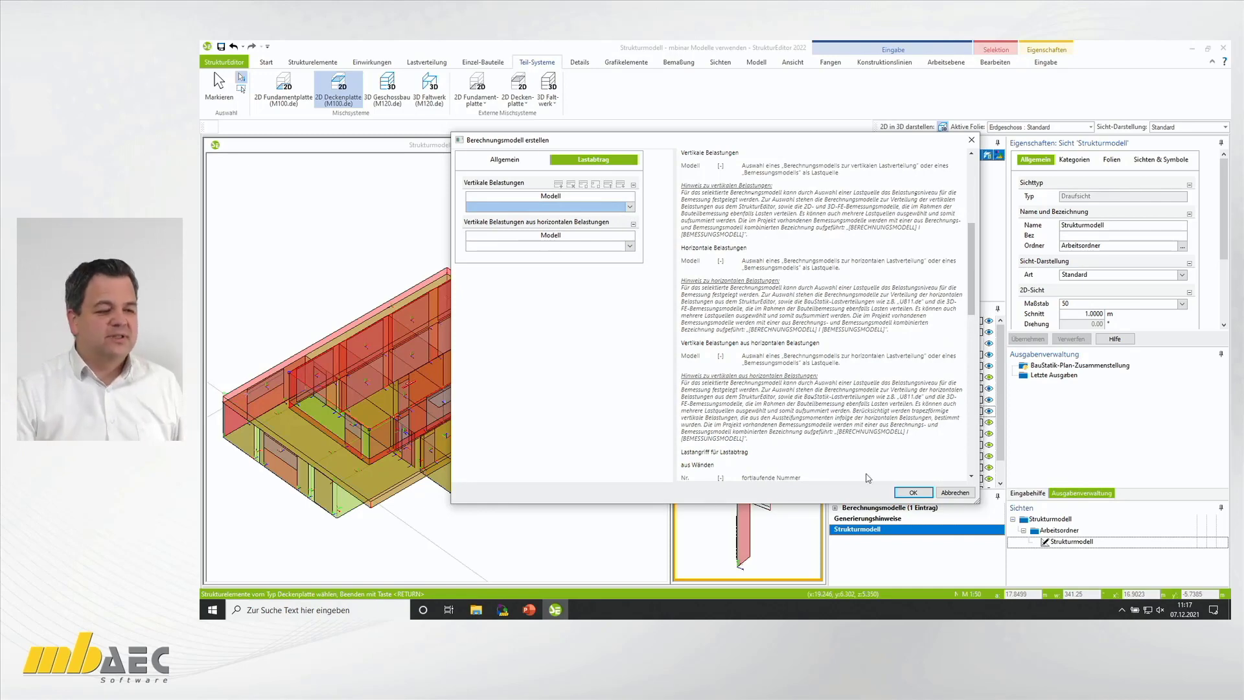
{"action": "left_click", "coordinate": [911, 494]}
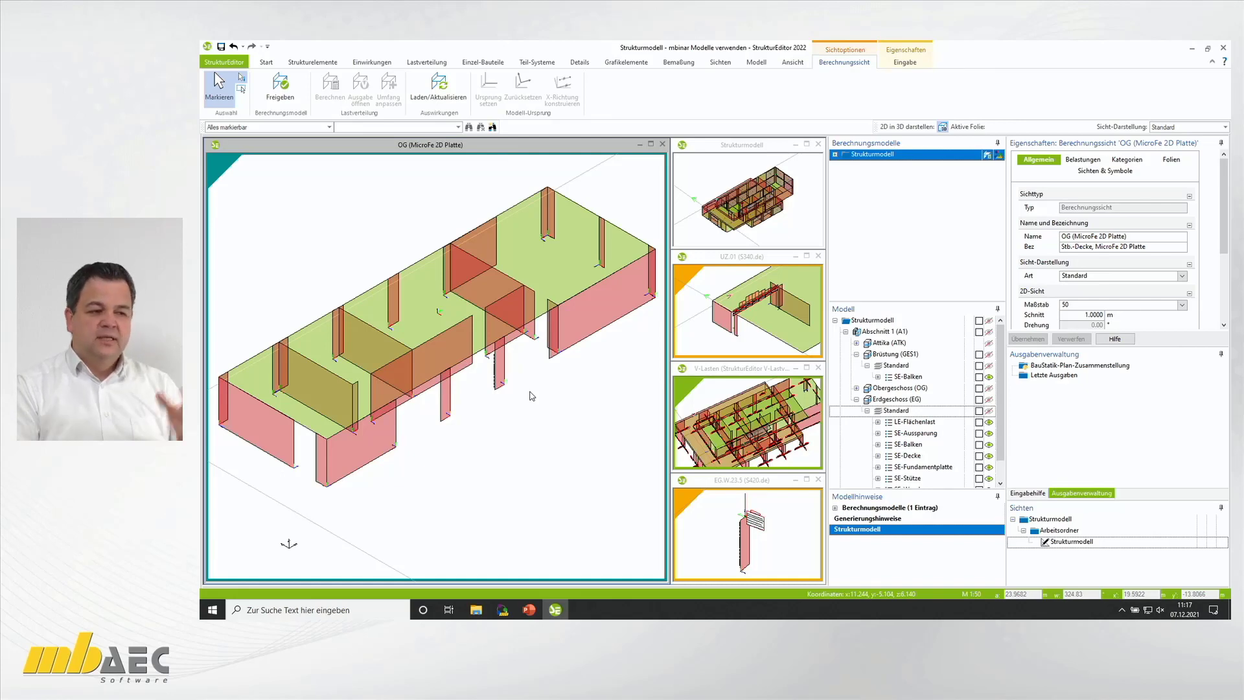
{"action": "left_click", "coordinate": [550, 267]}
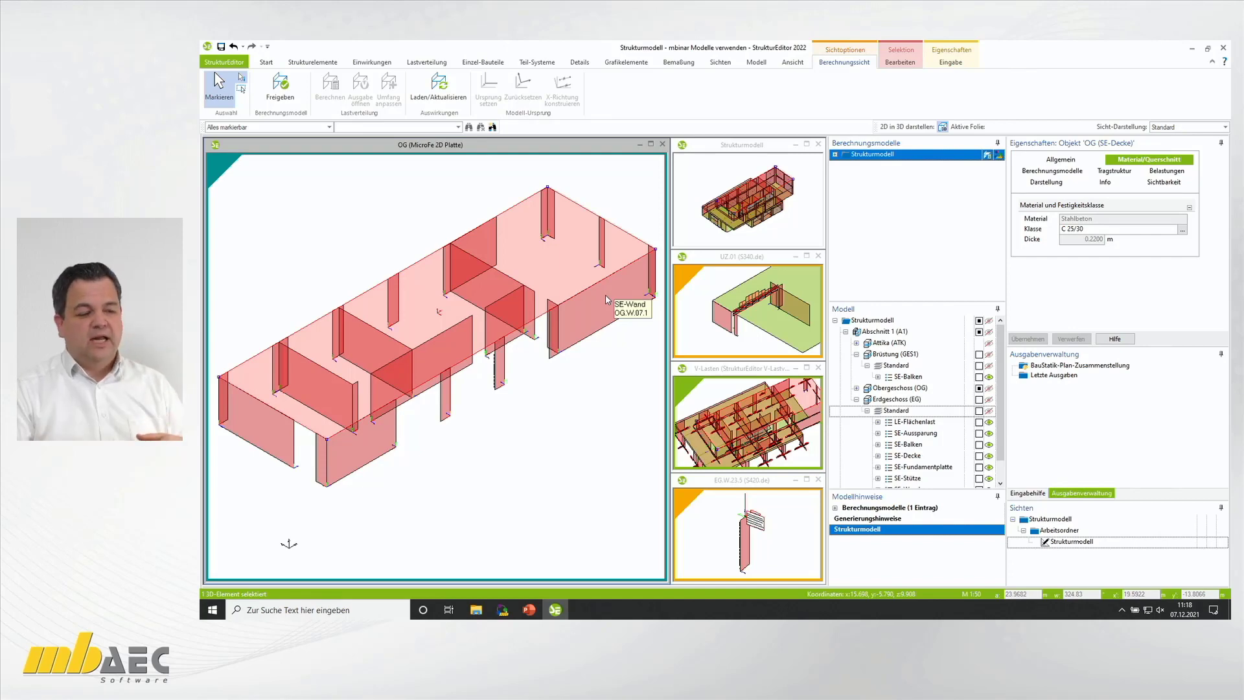
{"action": "left_click", "coordinate": [566, 396]}
{"action": "middle_click_drag", "start_coordinate": [554, 405], "coordinate": [552, 412]}
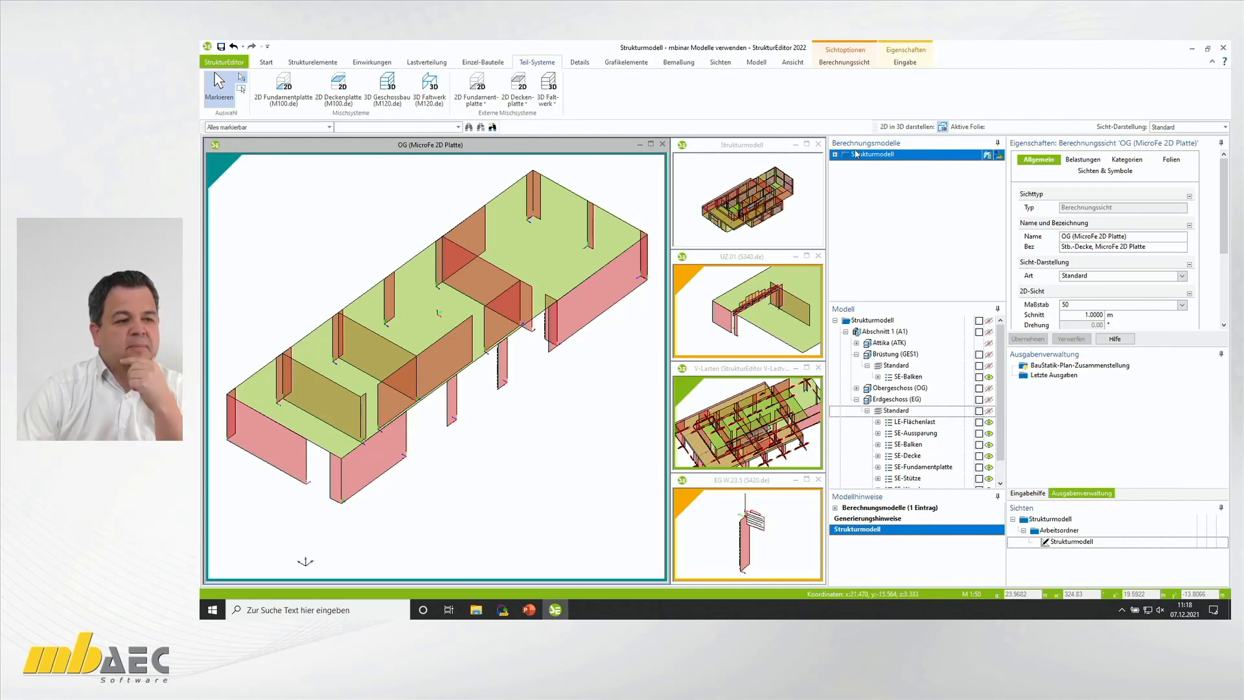
Step: Expand the MicroFe, BauStatik and StrukturEditor groups of calculation models to review the created models
{"action": "left_click", "coordinate": [836, 154]}
{"action": "left_click", "coordinate": [845, 166]}
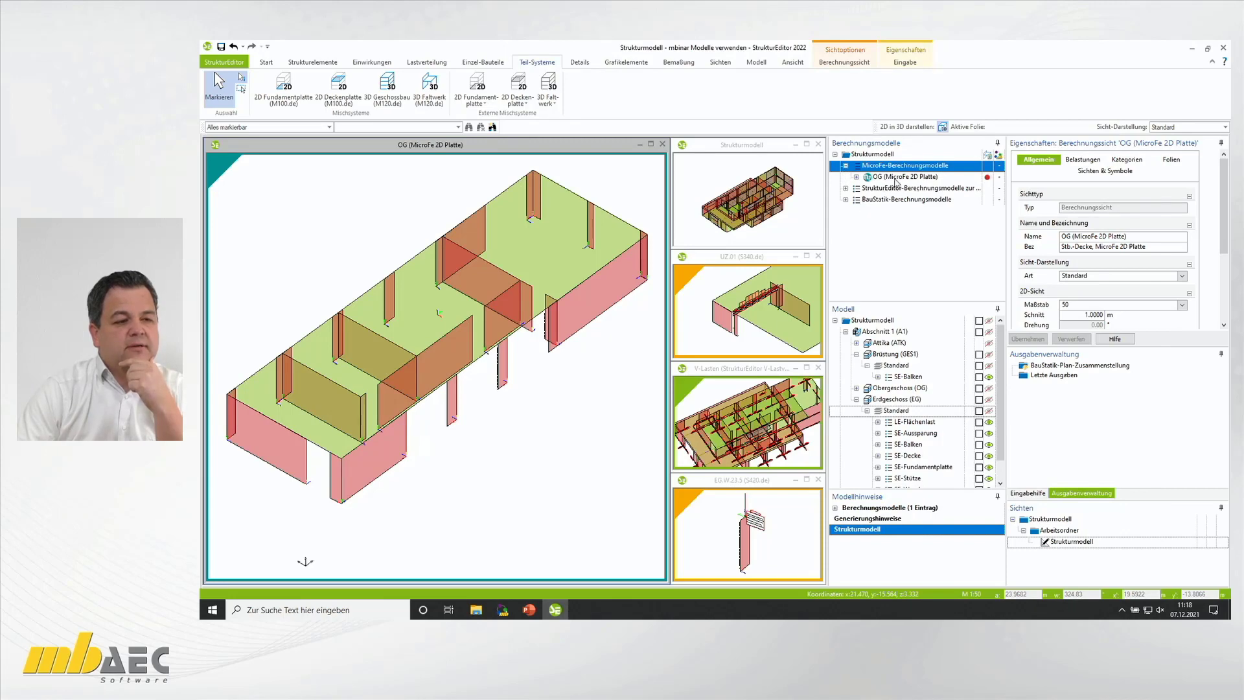
{"action": "left_click", "coordinate": [845, 200]}
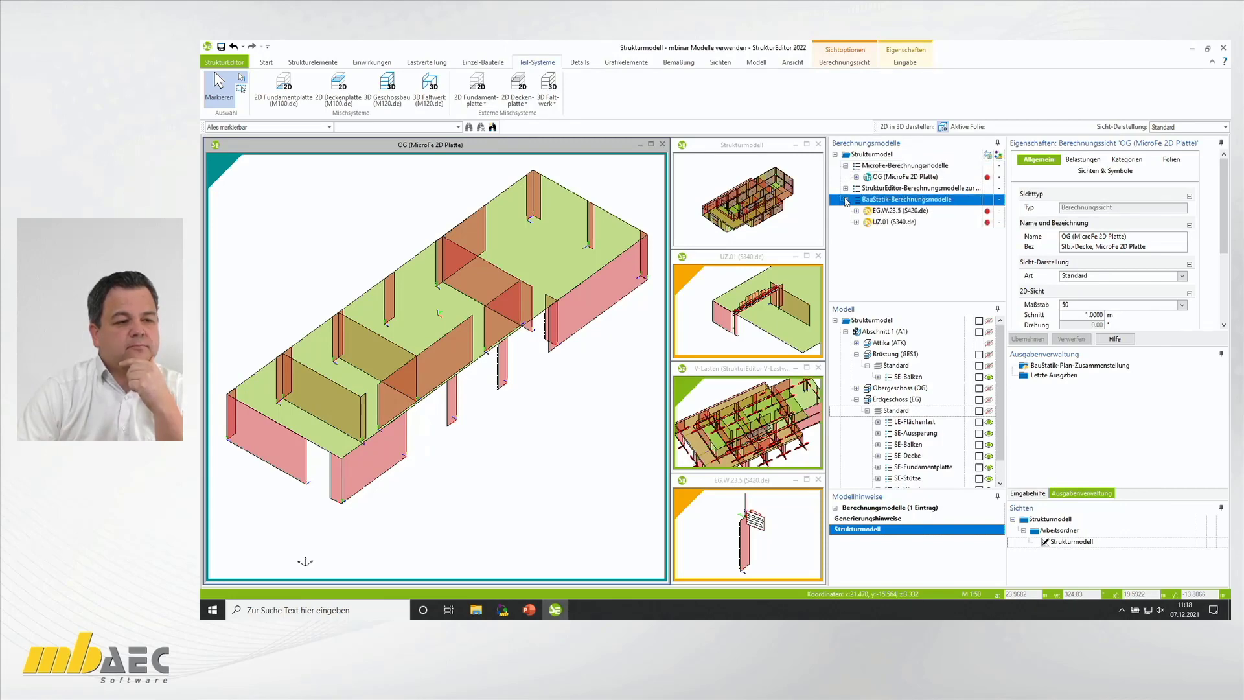
{"action": "left_click", "coordinate": [846, 188]}
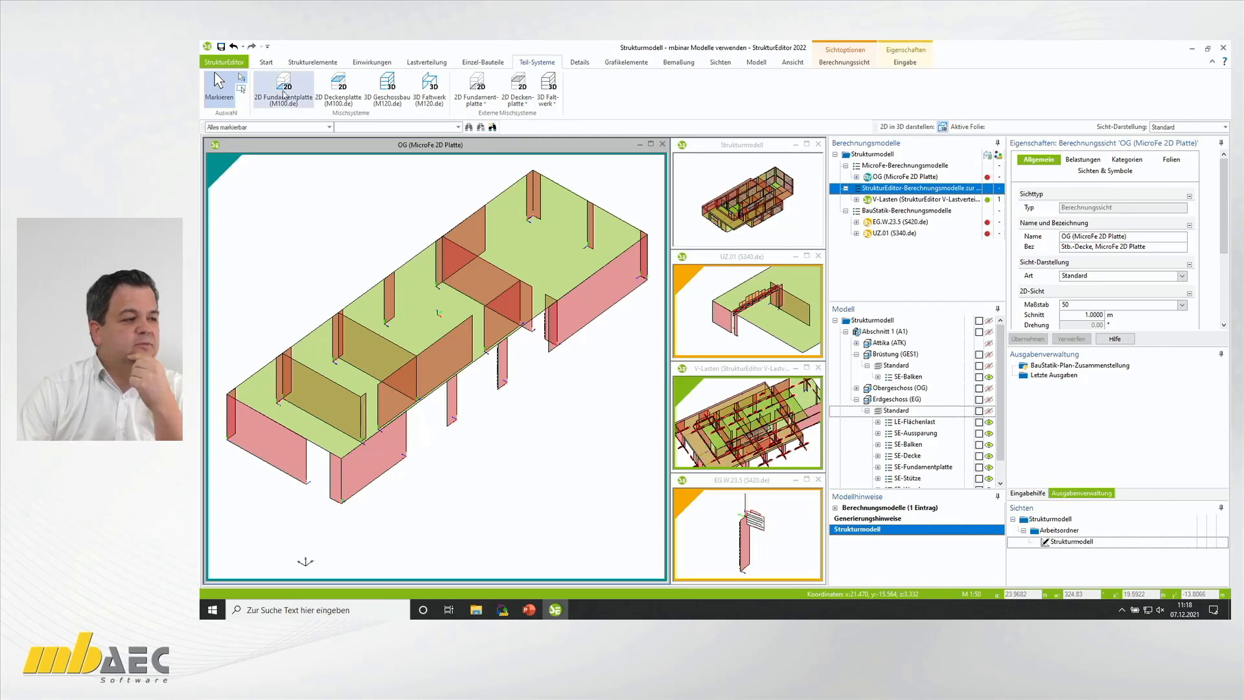
Step: Release all calculation models of the structural model with the "Alle" option and confirm the release
{"action": "left_click", "coordinate": [265, 64]}
{"action": "left_click", "coordinate": [269, 91]}
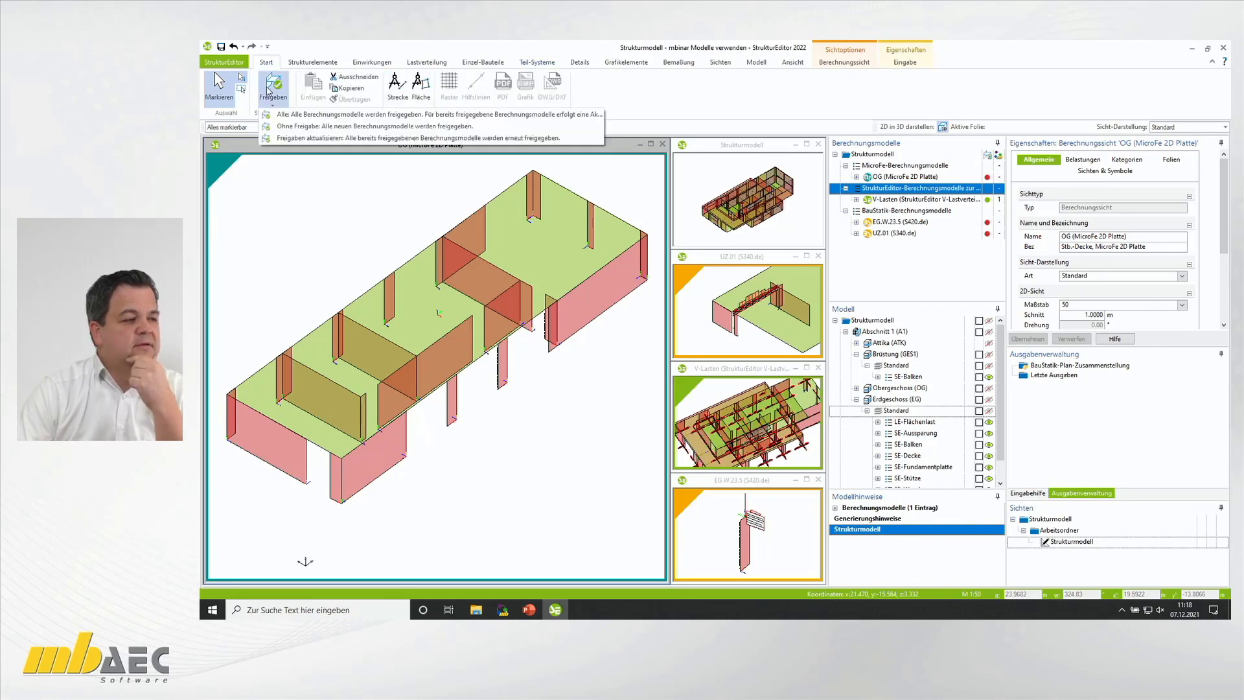
{"action": "left_click", "coordinate": [280, 114]}
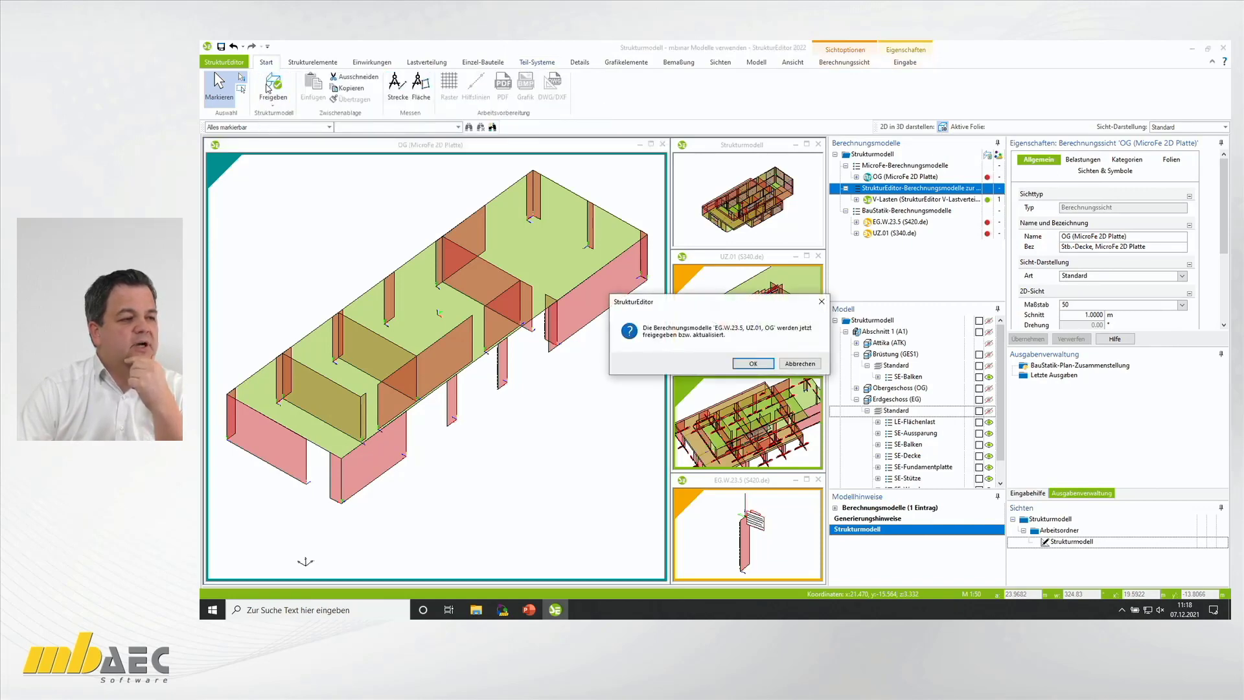
{"action": "left_click", "coordinate": [742, 362]}
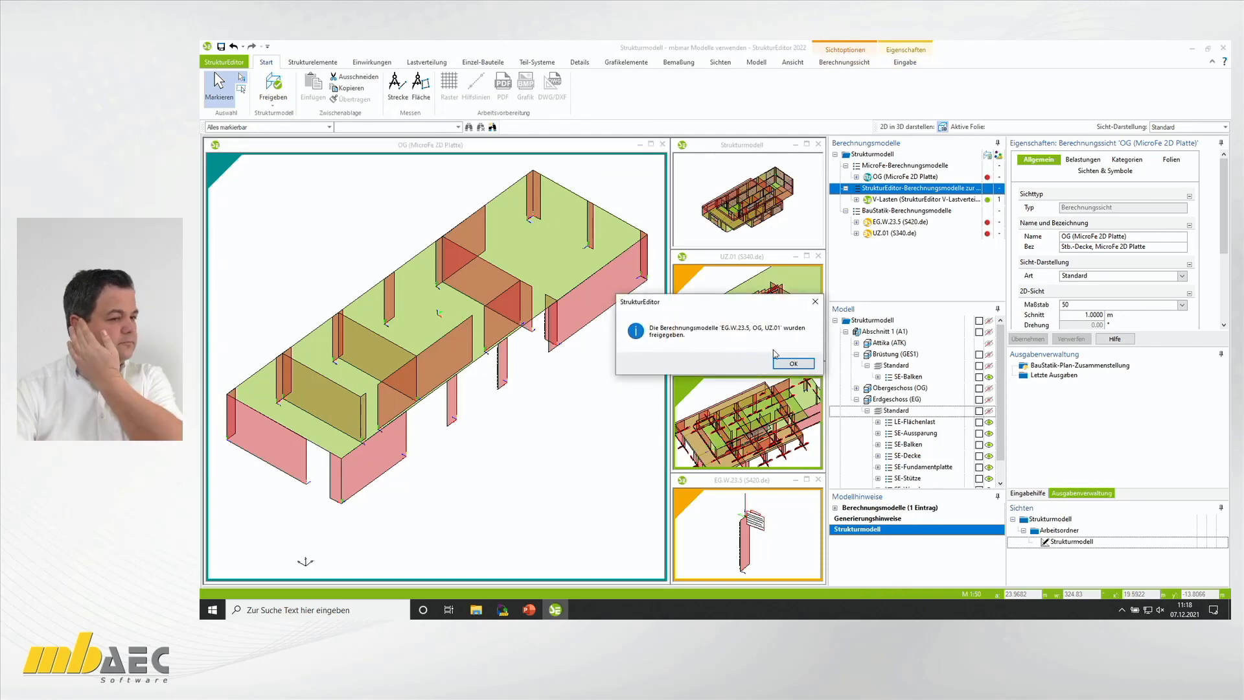
Step: Acknowledge the release message, review the calculation model views and bring the Strukturmodell view into the main drawing area
{"action": "left_click", "coordinate": [791, 364]}
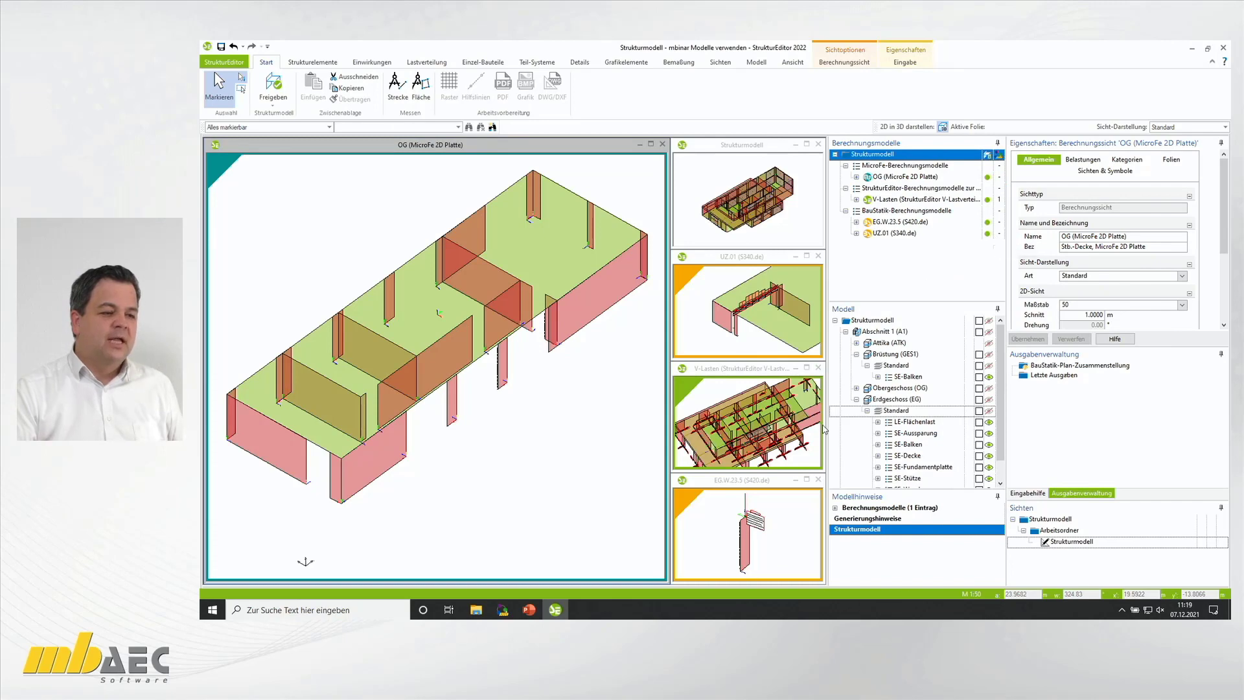
{"action": "left_click", "coordinate": [804, 508]}
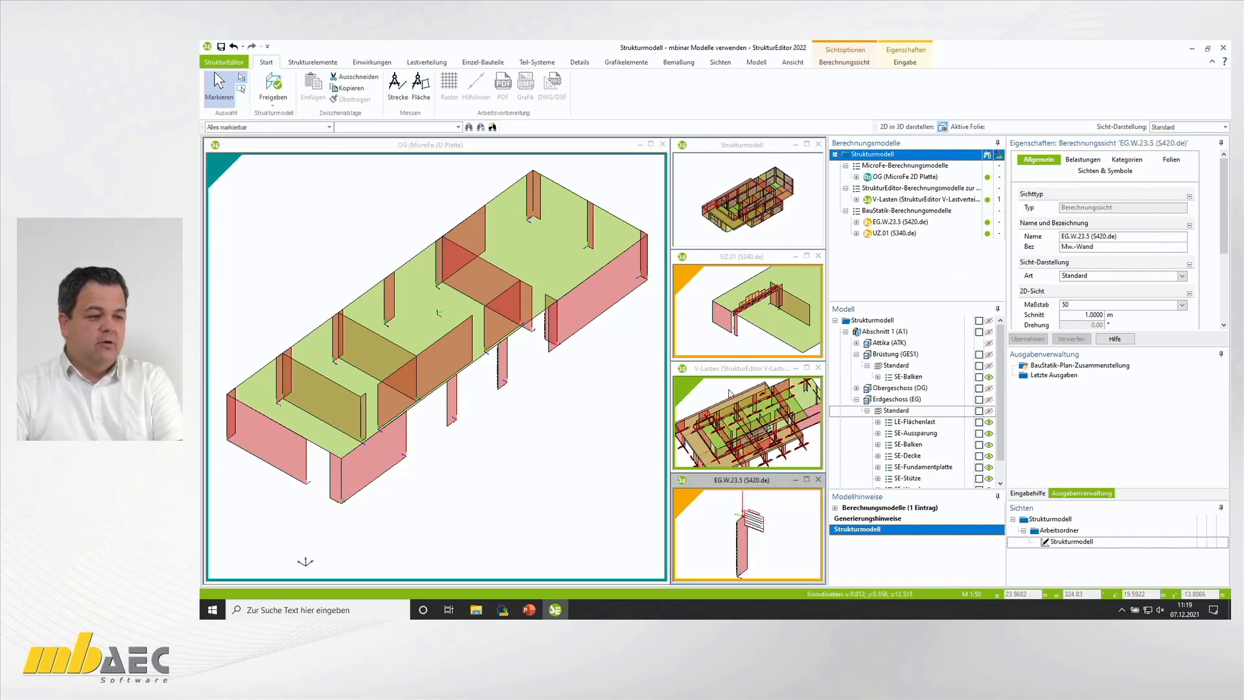
{"action": "left_click", "coordinate": [728, 388]}
{"action": "left_click", "coordinate": [705, 342]}
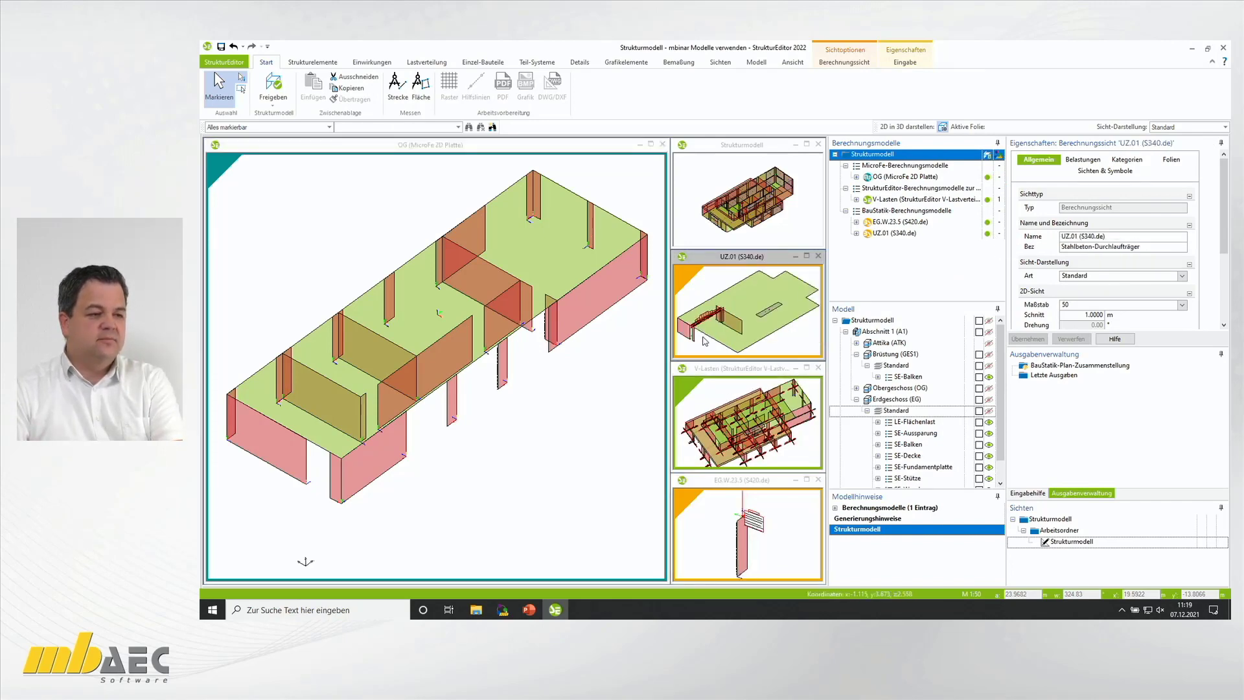
{"action": "left_click", "coordinate": [694, 232]}
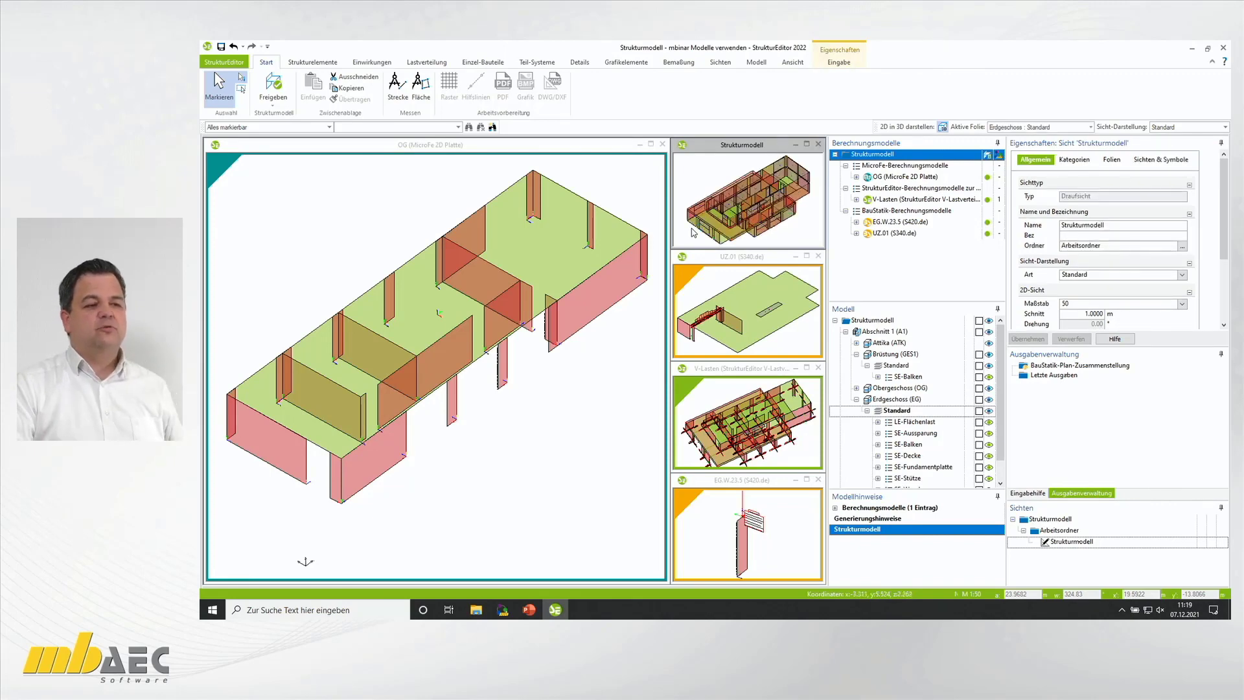
{"action": "left_click", "coordinate": [807, 144]}
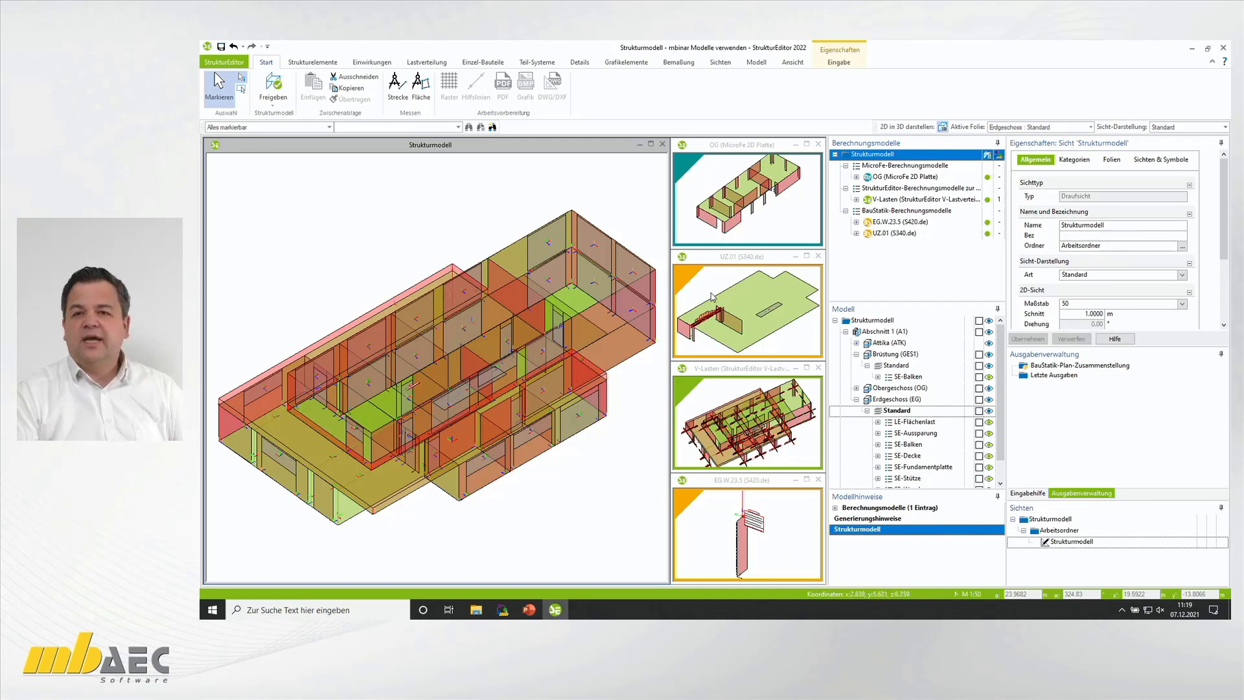
{"action": "left_click", "coordinate": [799, 209]}
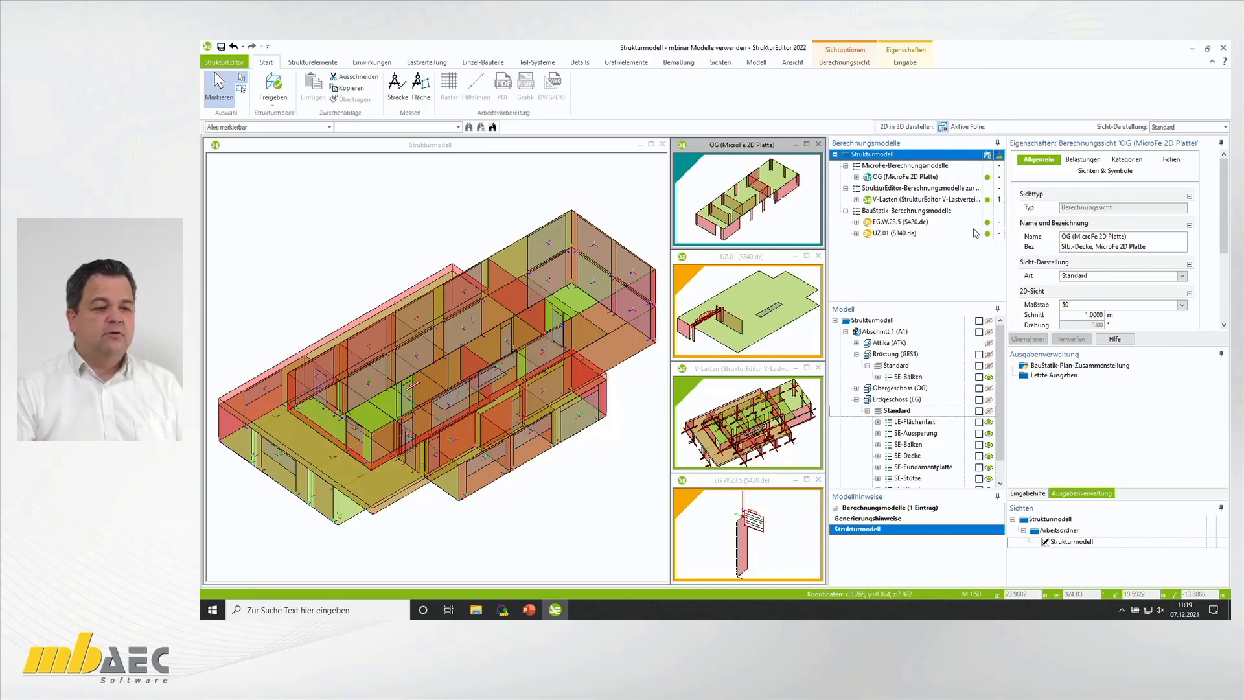
Step: Exit the StrukturEditor and apply the mbschutz licence file from the desktop, acknowledging the restart notice
{"action": "left_click", "coordinate": [1223, 48]}
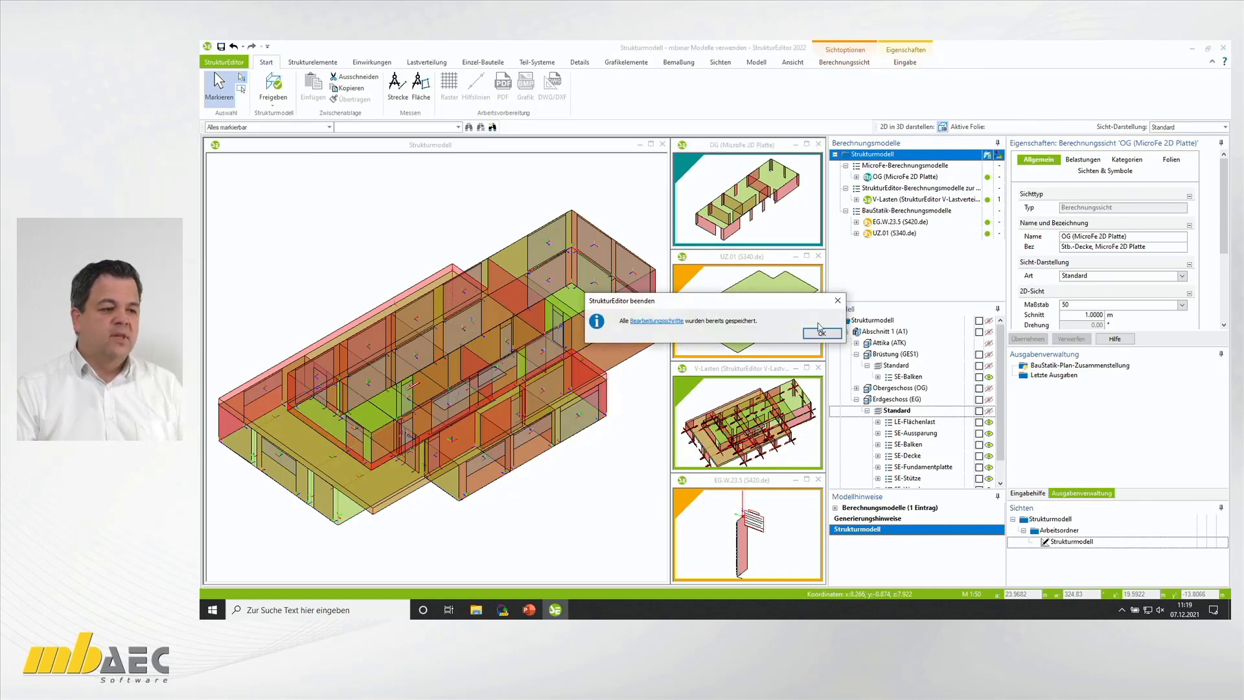
{"action": "left_click", "coordinate": [821, 334]}
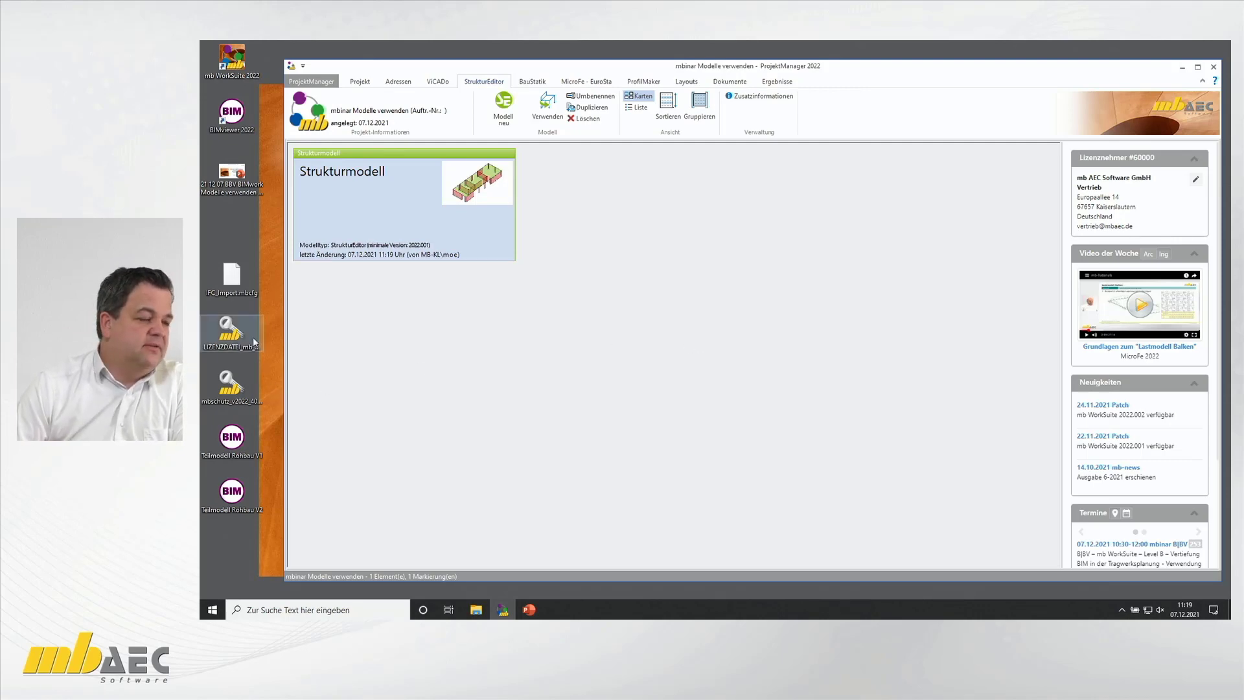
{"action": "left_click", "coordinate": [230, 386]}
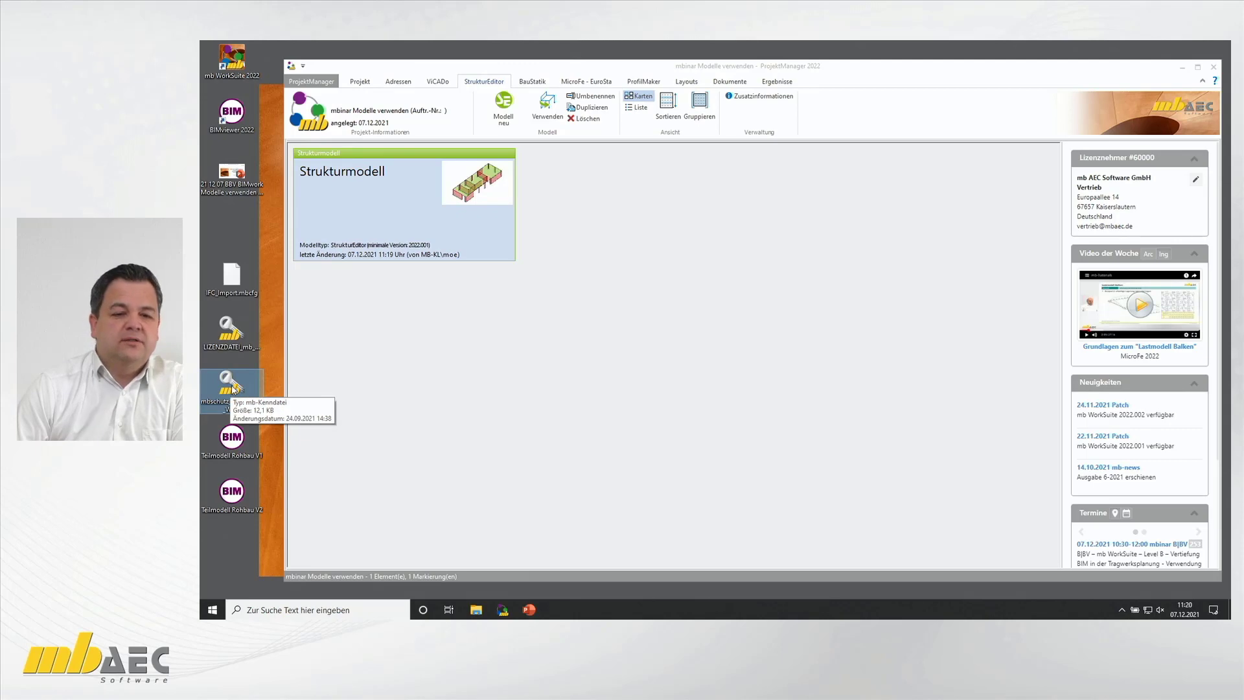
{"action": "left_click", "coordinate": [650, 302]}
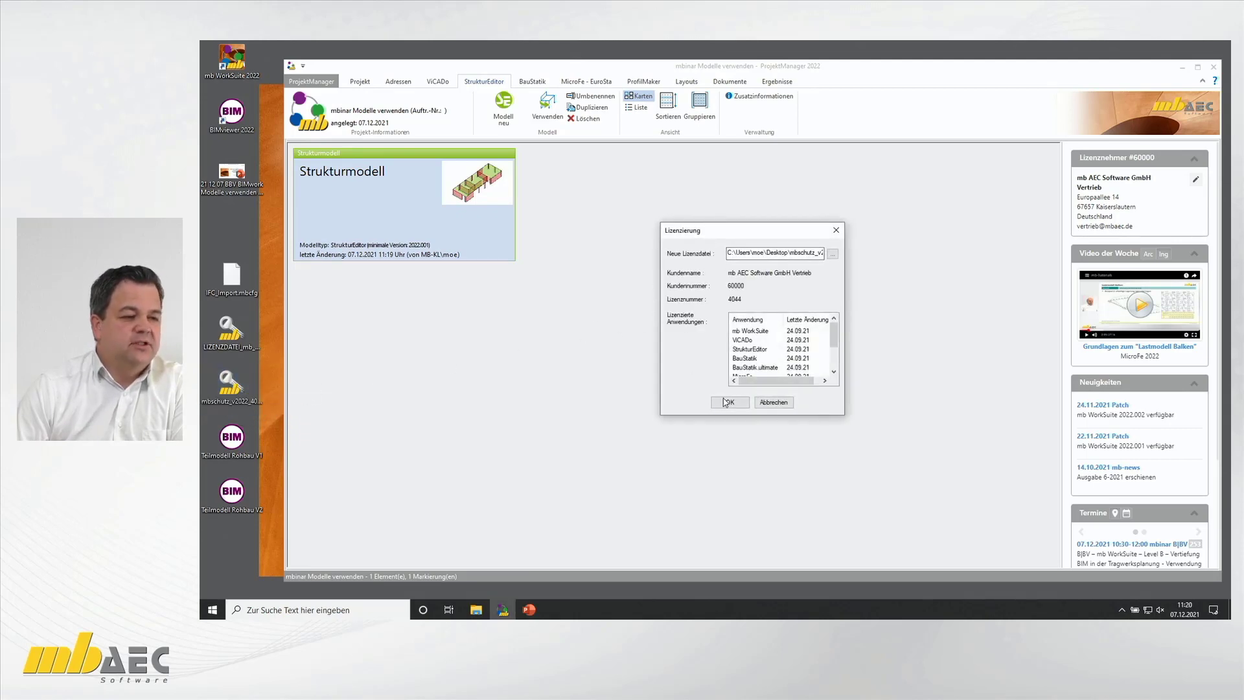
{"action": "left_click", "coordinate": [721, 400]}
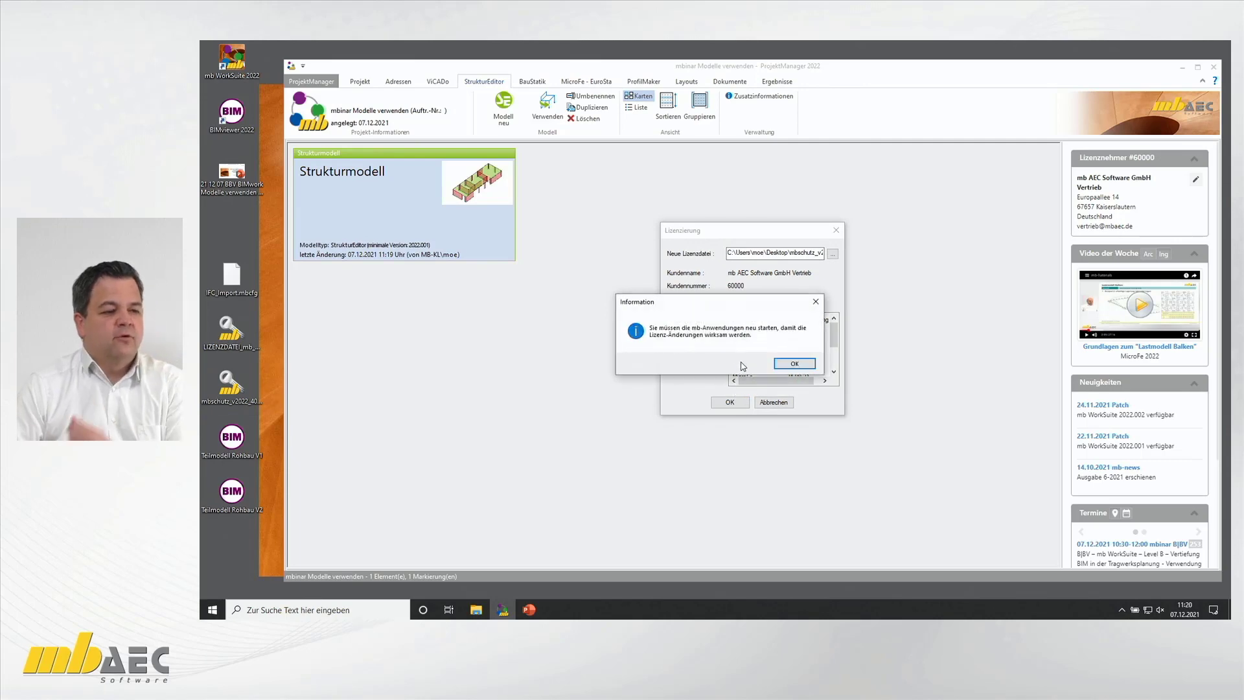
{"action": "left_click", "coordinate": [784, 364]}
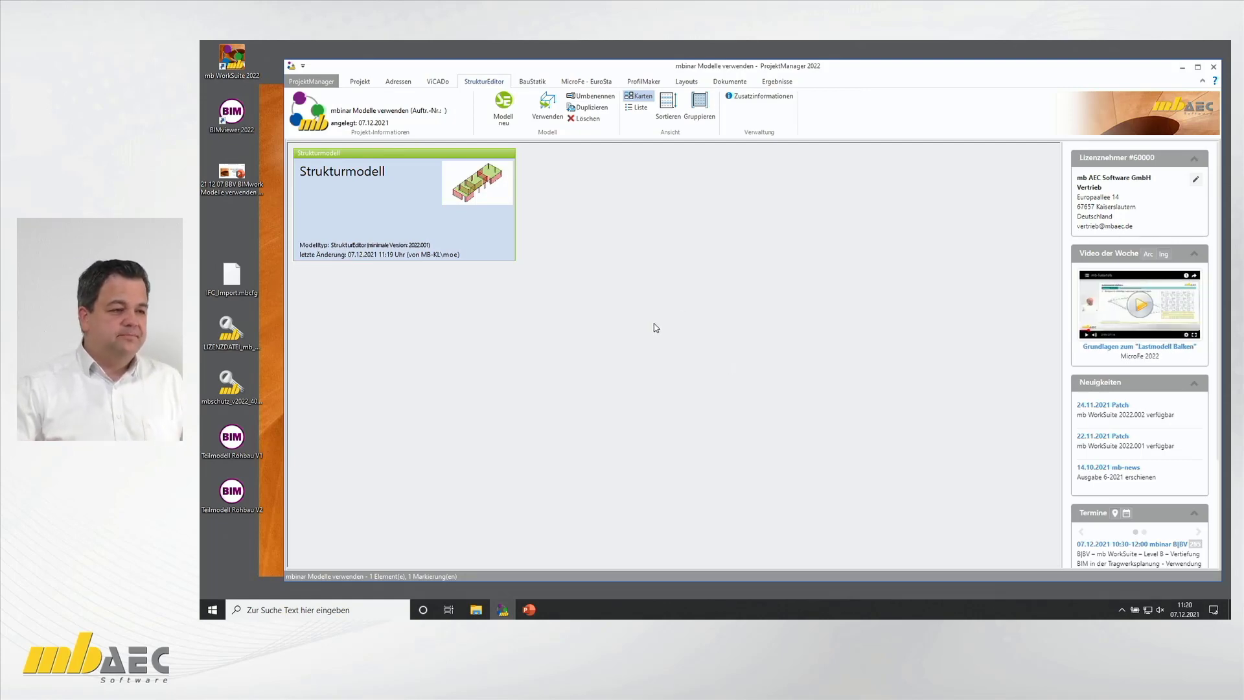
Step: Restart mb WorkSuite 2022 and reopen the project "mbinar Modelle verwenden"
{"action": "left_click", "coordinate": [1214, 68]}
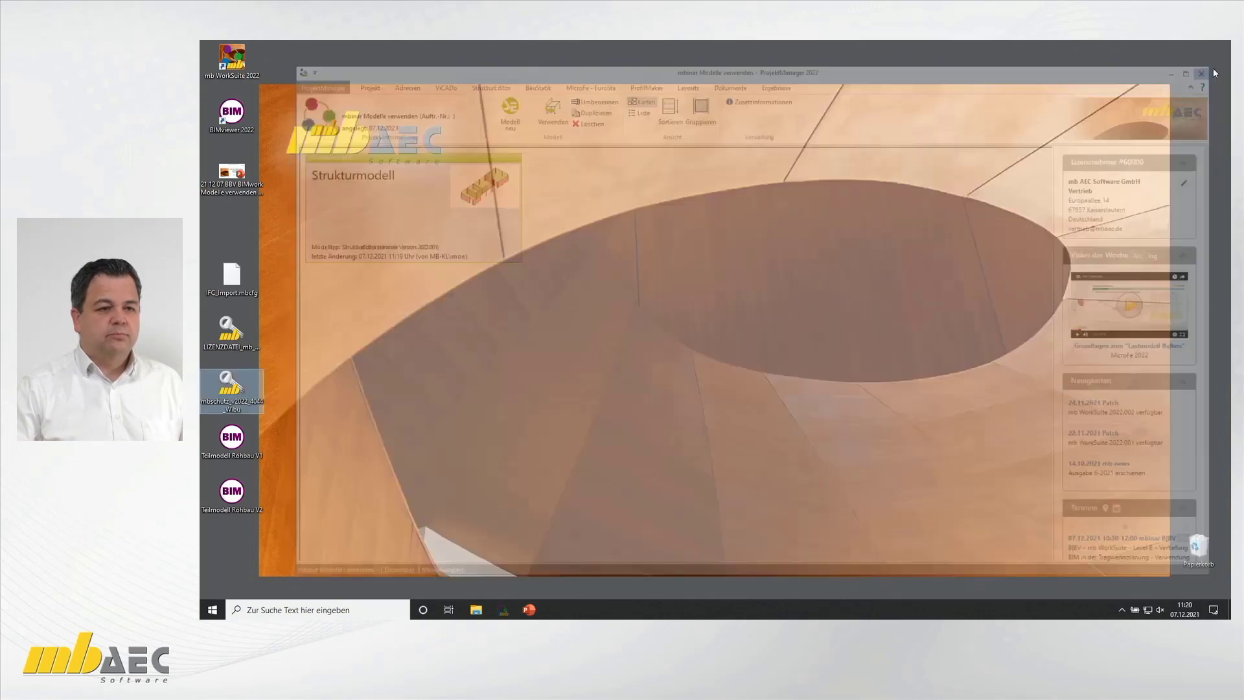
{"action": "double_click", "coordinate": [243, 72]}
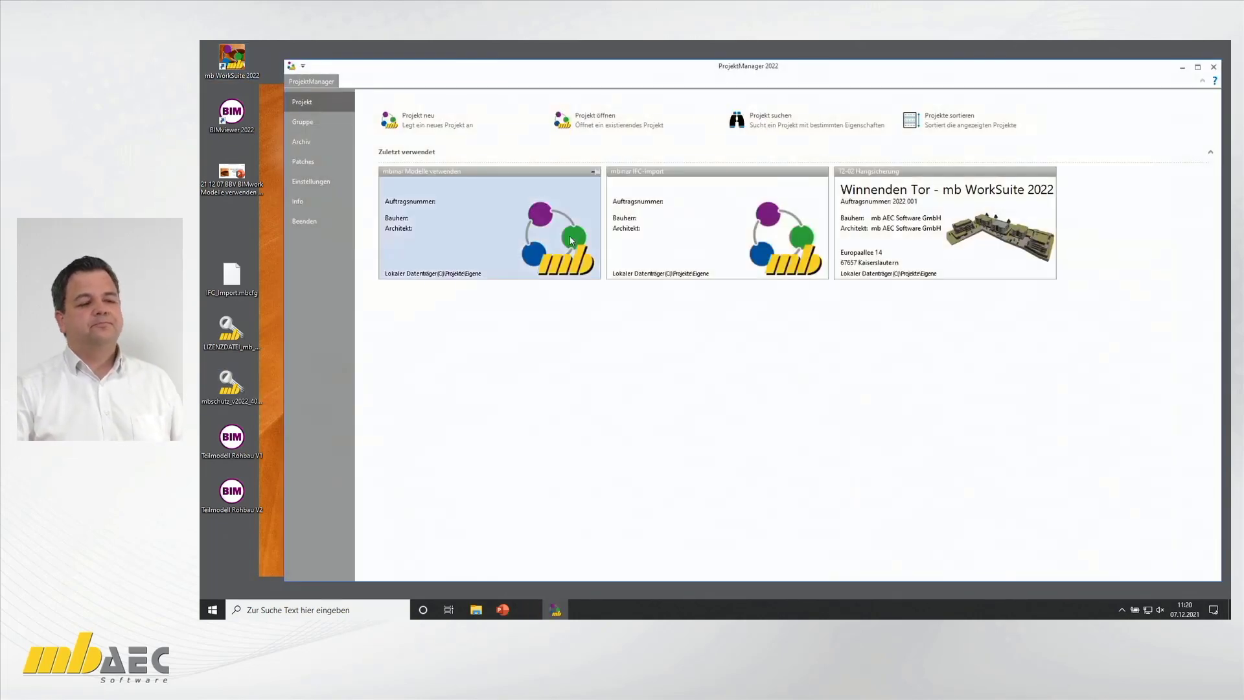
{"action": "left_click", "coordinate": [514, 214]}
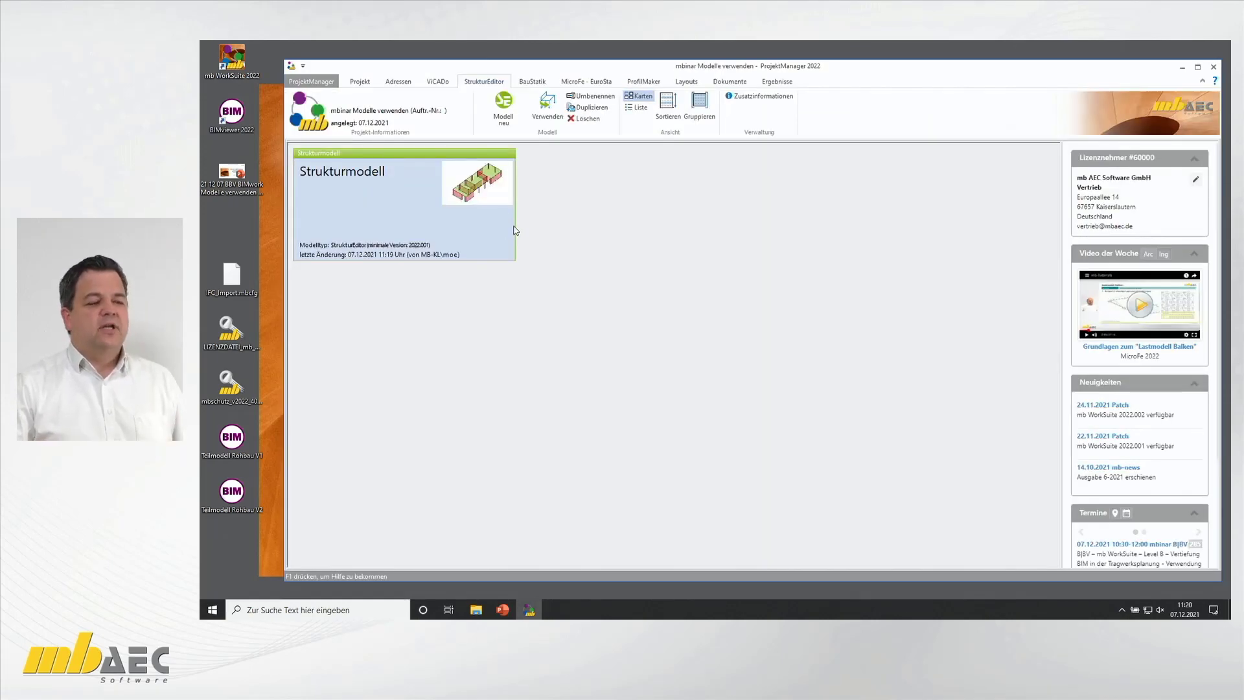
Step: Create a MicroFe model from the released calculation model OG of the Strukturmodell
{"action": "left_click", "coordinate": [586, 84]}
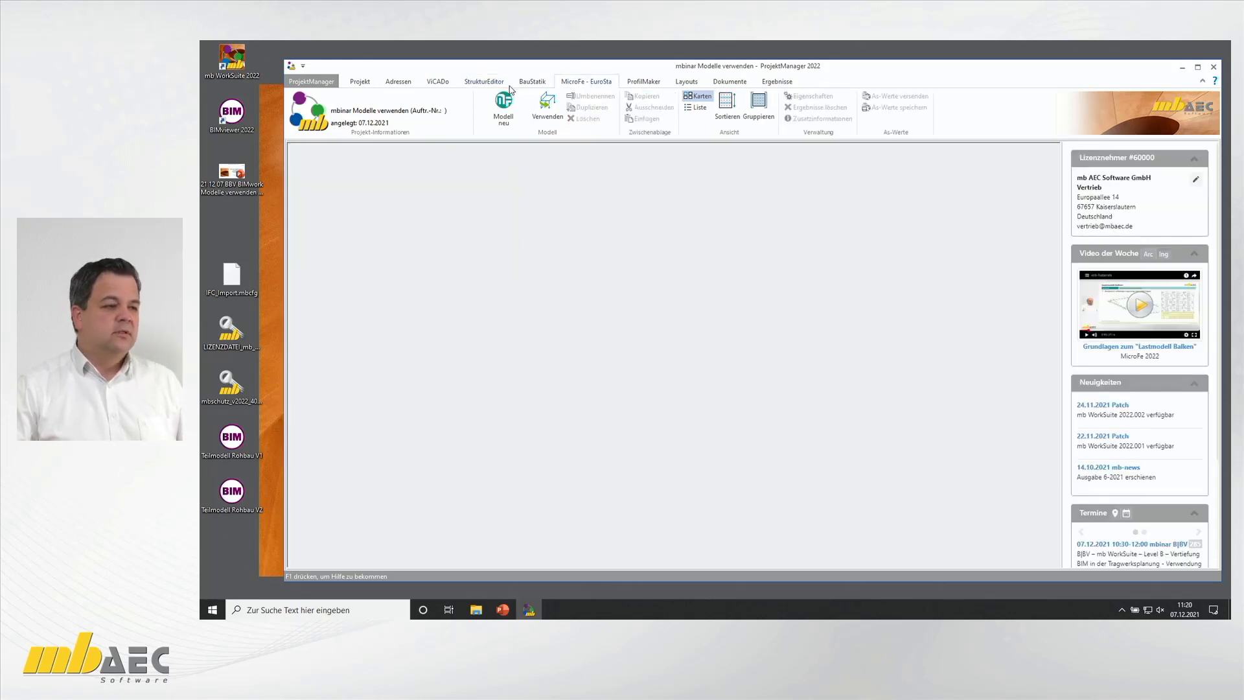
{"action": "left_click", "coordinate": [550, 107]}
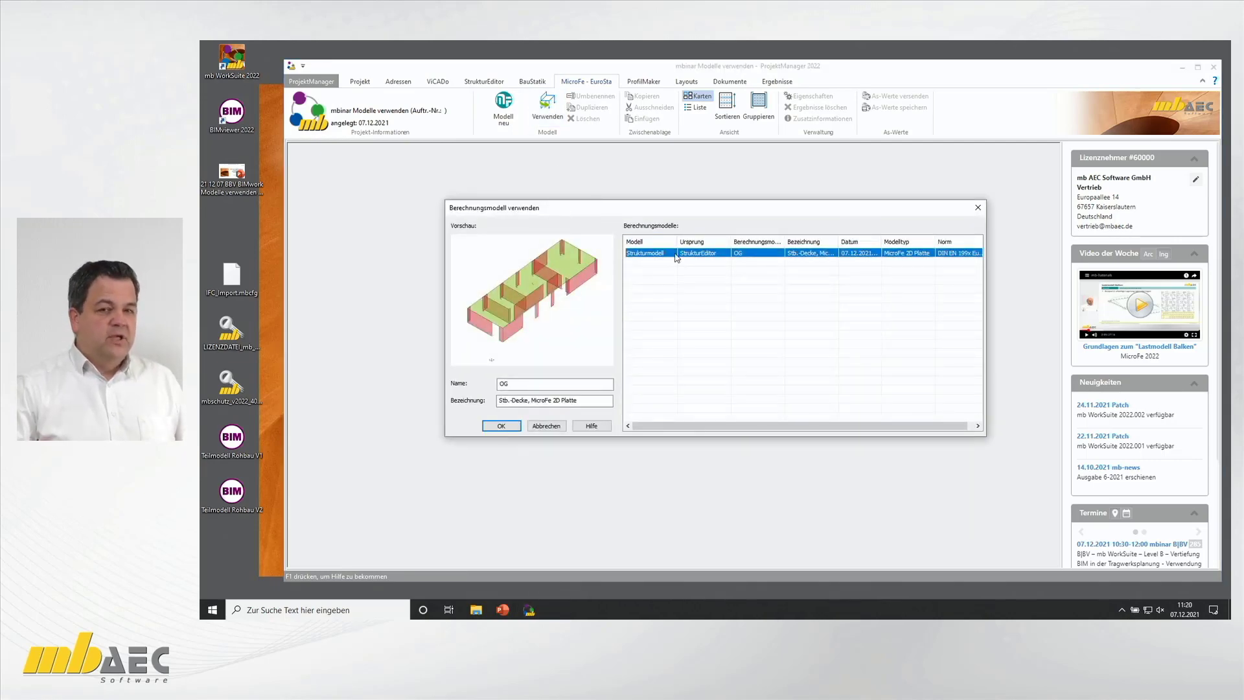
{"action": "left_click", "coordinate": [511, 428]}
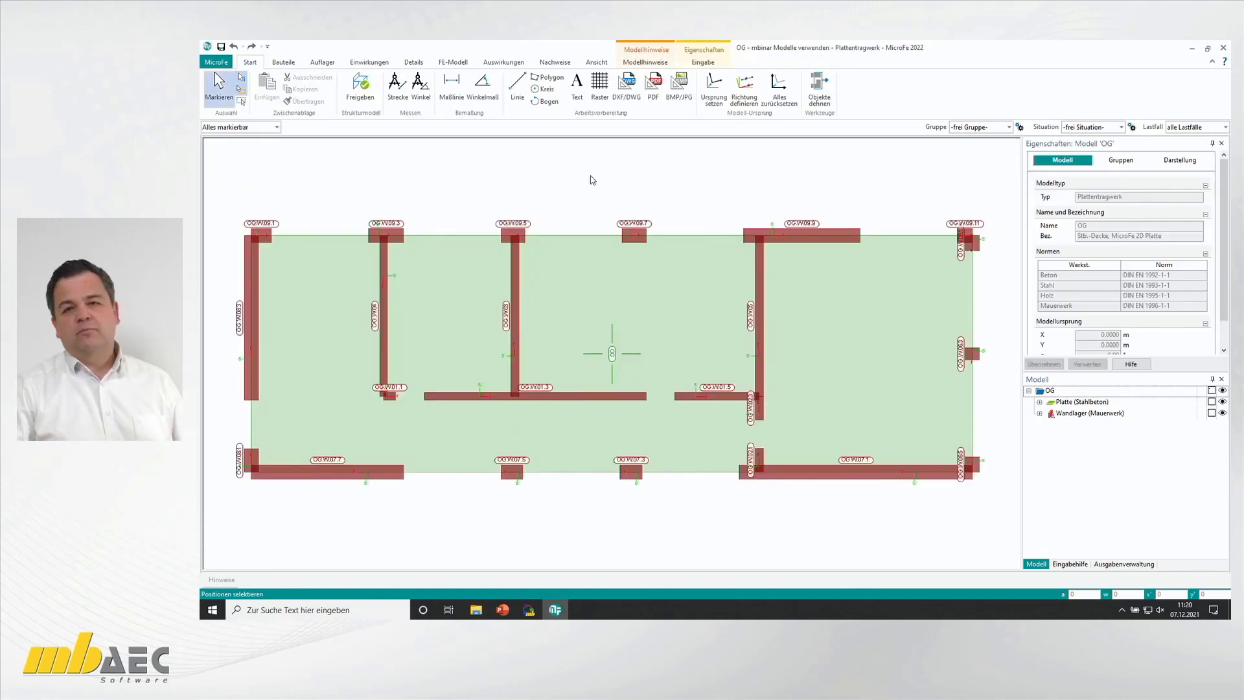
Step: Examine the OG slab's material, cross-section and load properties and the available load commands
{"action": "left_click", "coordinate": [615, 365]}
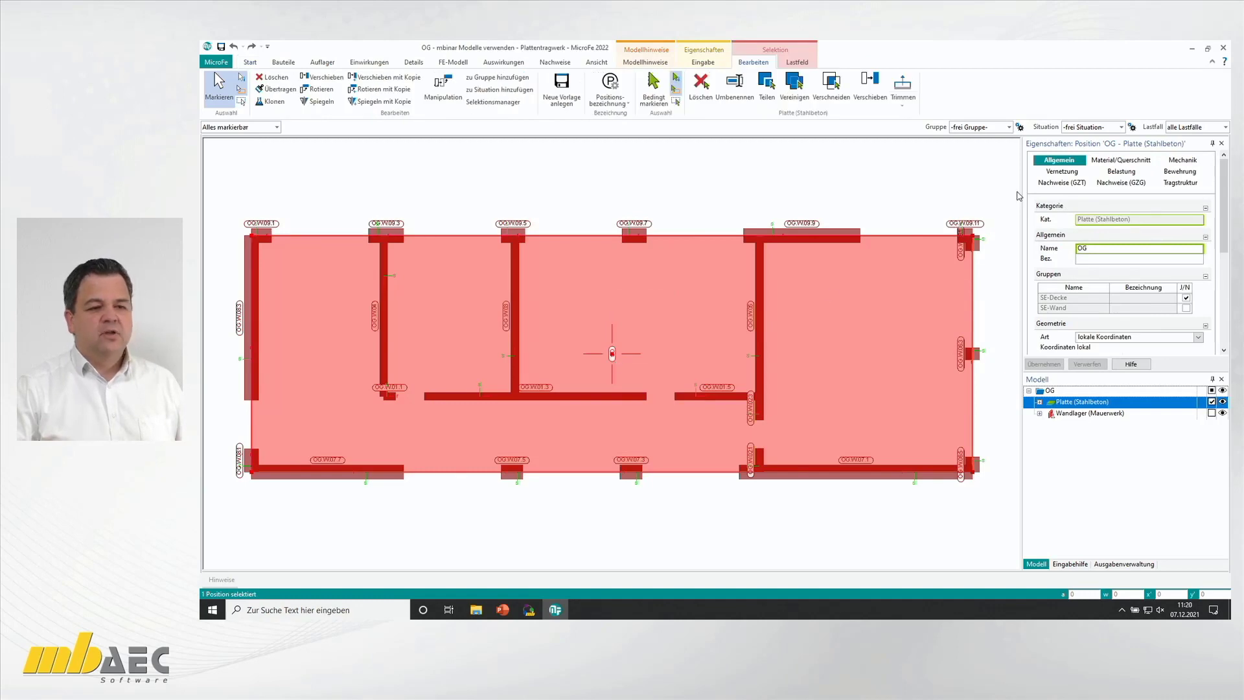
{"action": "left_click", "coordinate": [1108, 161]}
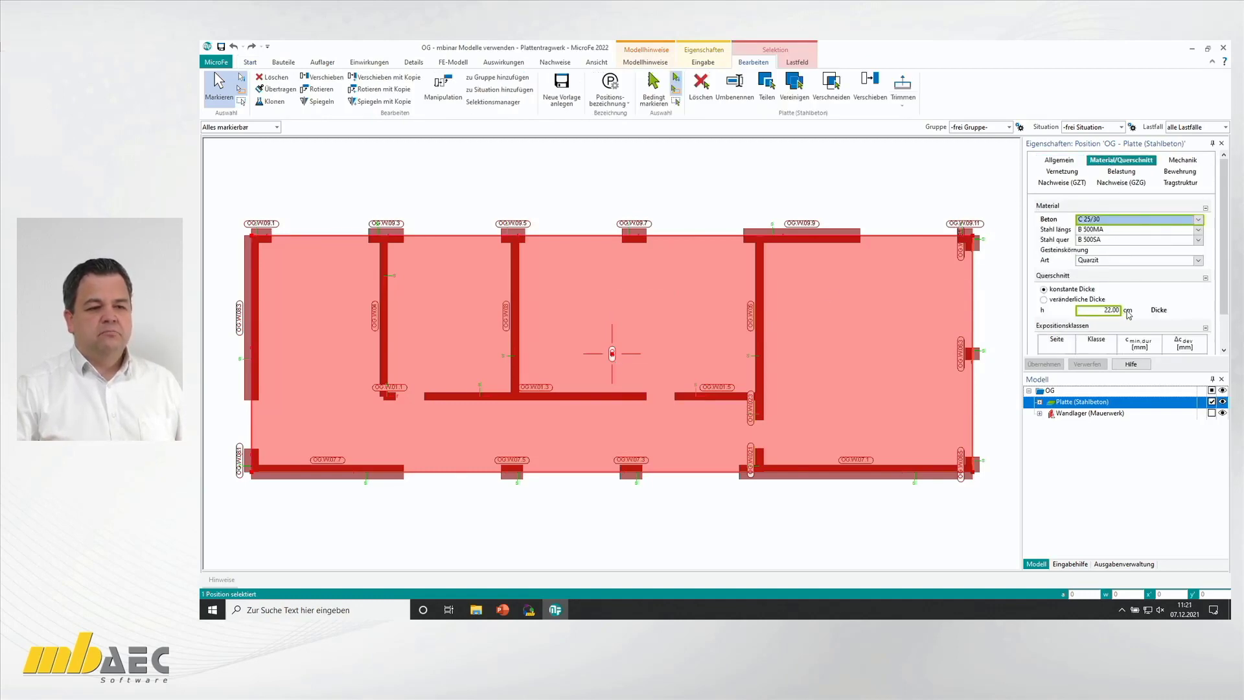
{"action": "left_click", "coordinate": [1119, 172]}
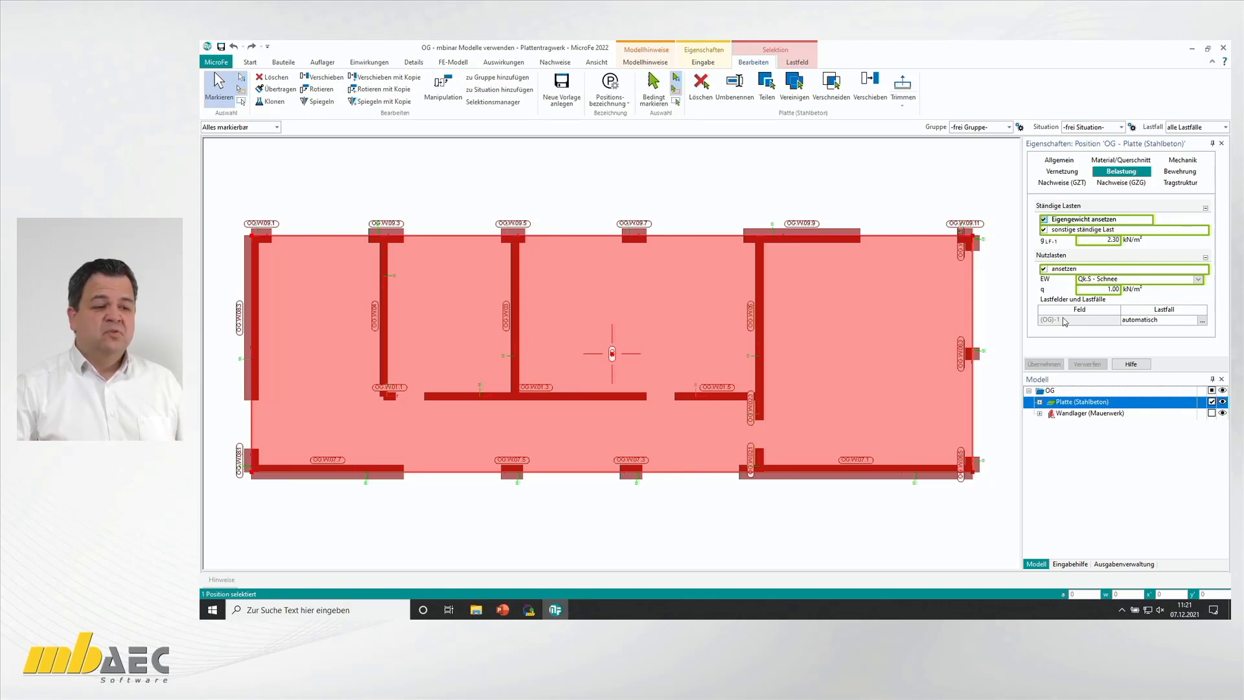
{"action": "left_click", "coordinate": [371, 62]}
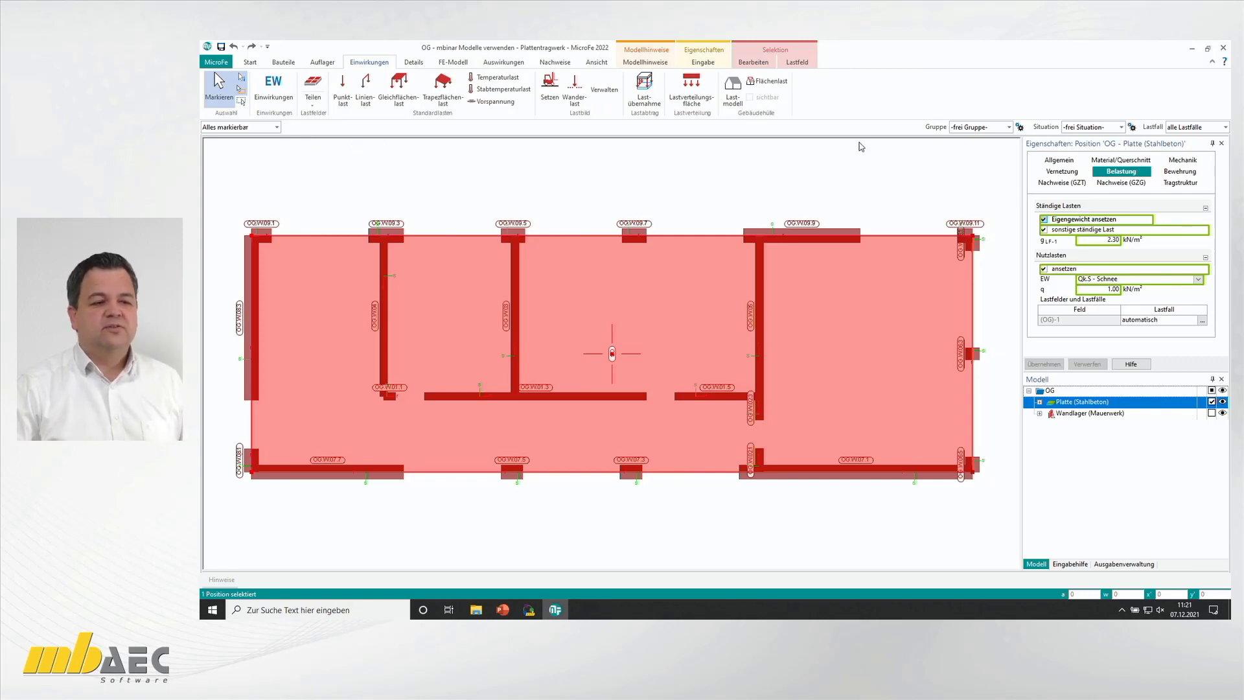
Step: Set the OG slab's orthogonal reinforcement direction to 0° about the t-axis
{"action": "left_click", "coordinate": [1177, 172]}
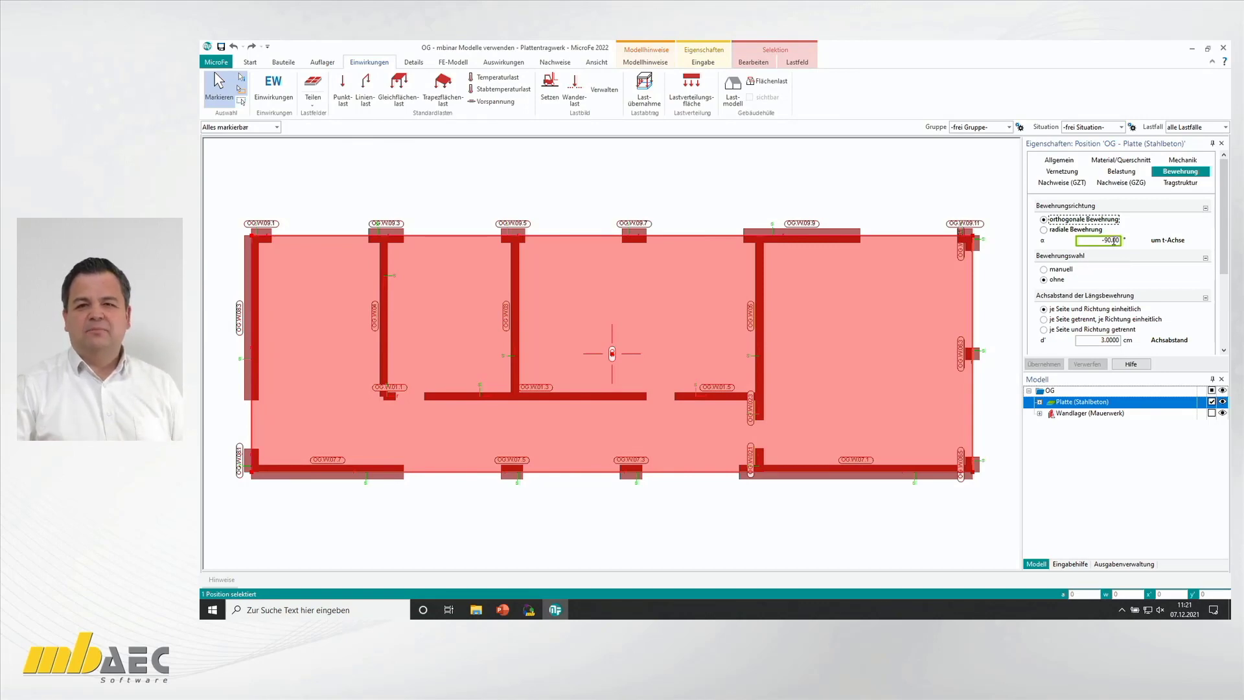
{"action": "left_click", "coordinate": [1113, 241]}
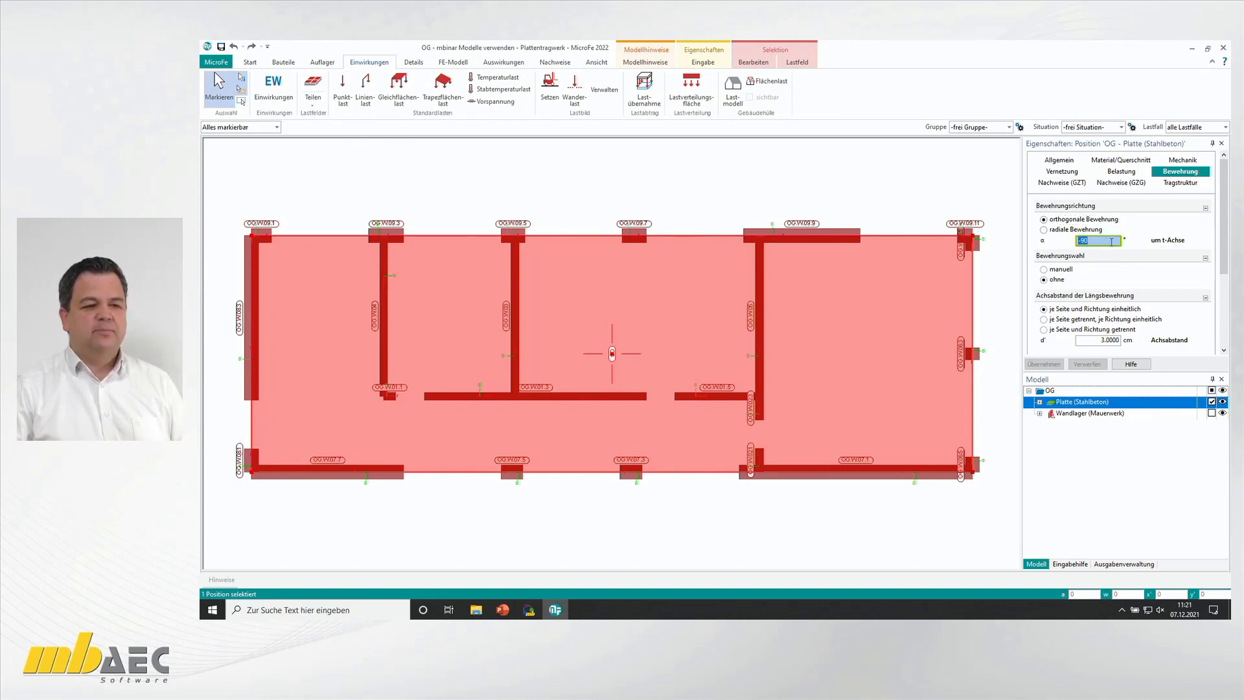
{"action": "type", "text": "0"}
{"action": "key", "text": "Tab"}
{"action": "key", "text": "Return"}
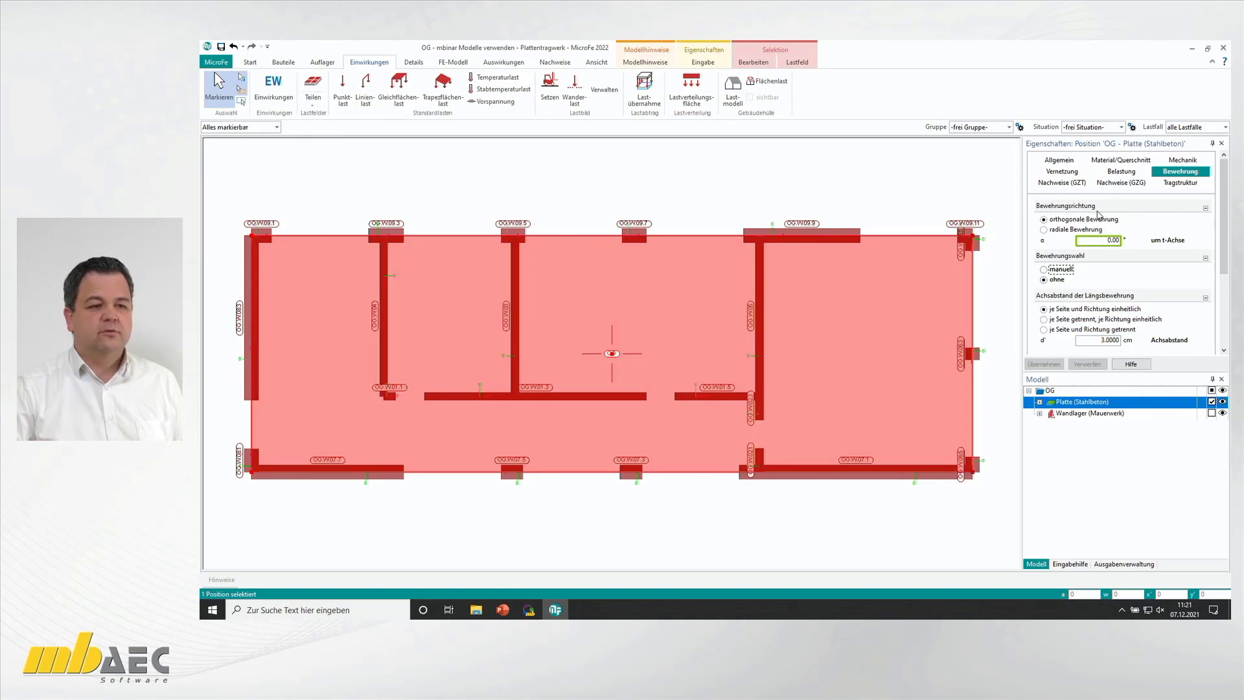
Step: Set the alignment angle of the OG slab's mesh to 0° about the t-axis
{"action": "left_click", "coordinate": [1063, 173]}
{"action": "scroll", "coordinate": [1099, 250], "scroll_direction": "down", "scroll_amount": 3}
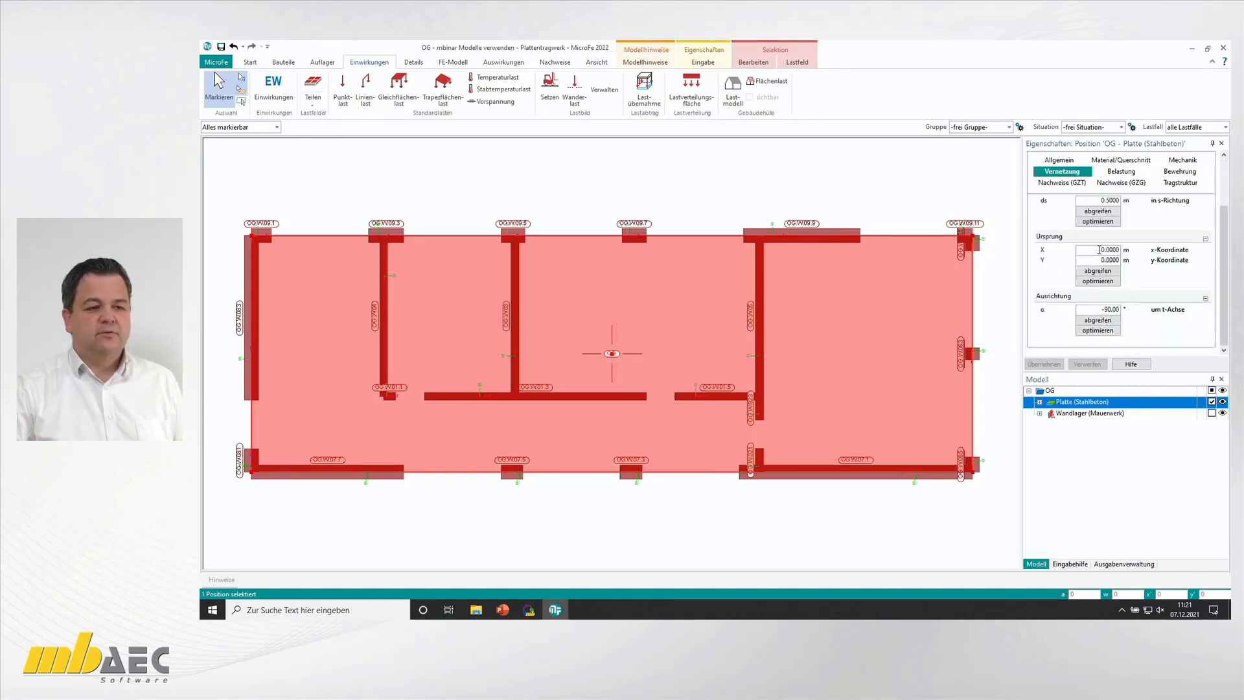
{"action": "double_click", "coordinate": [1108, 309]}
{"action": "type", "text": "0"}
{"action": "key", "text": "Return"}
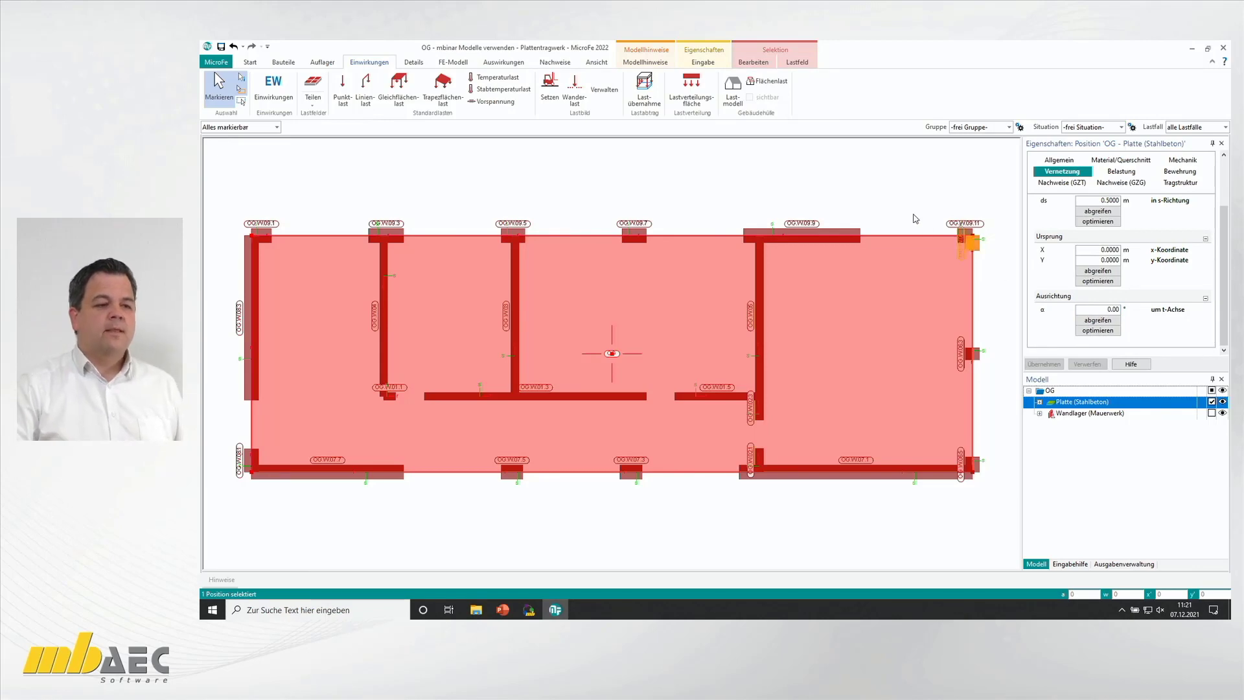
Step: Examine the material and cross-section of masonry wall support OG.W.09.9, and clear the selection
{"action": "left_click", "coordinate": [815, 228]}
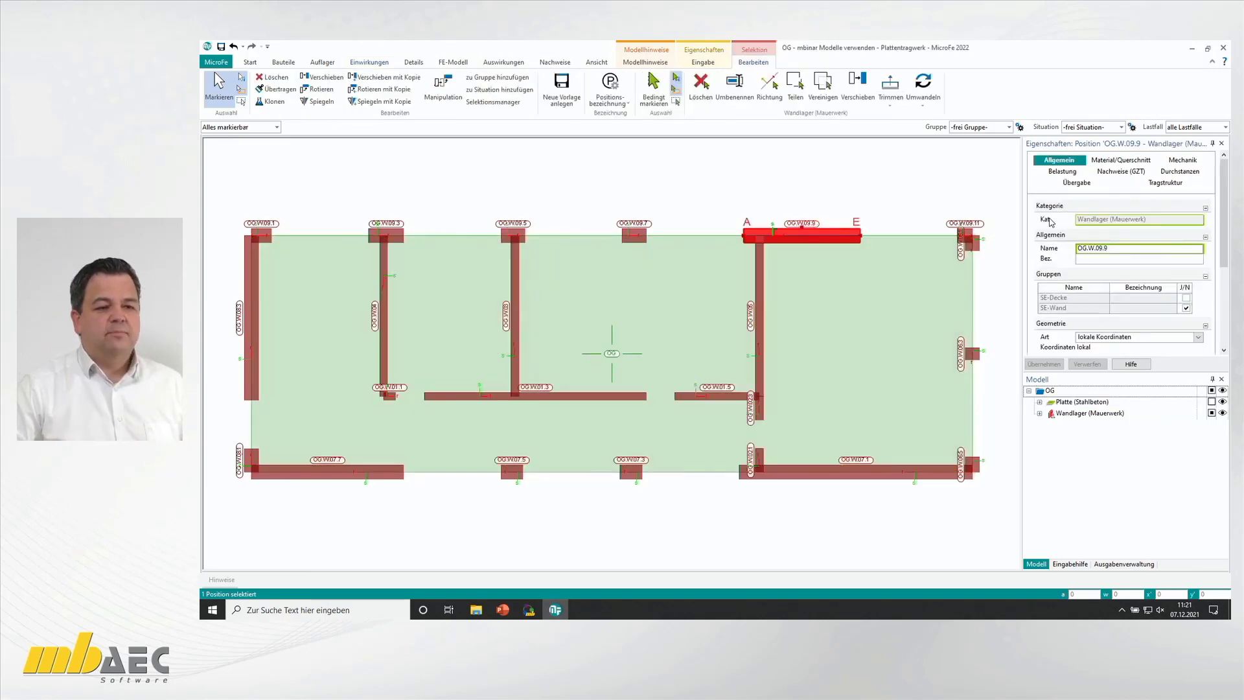
{"action": "left_click", "coordinate": [1148, 162]}
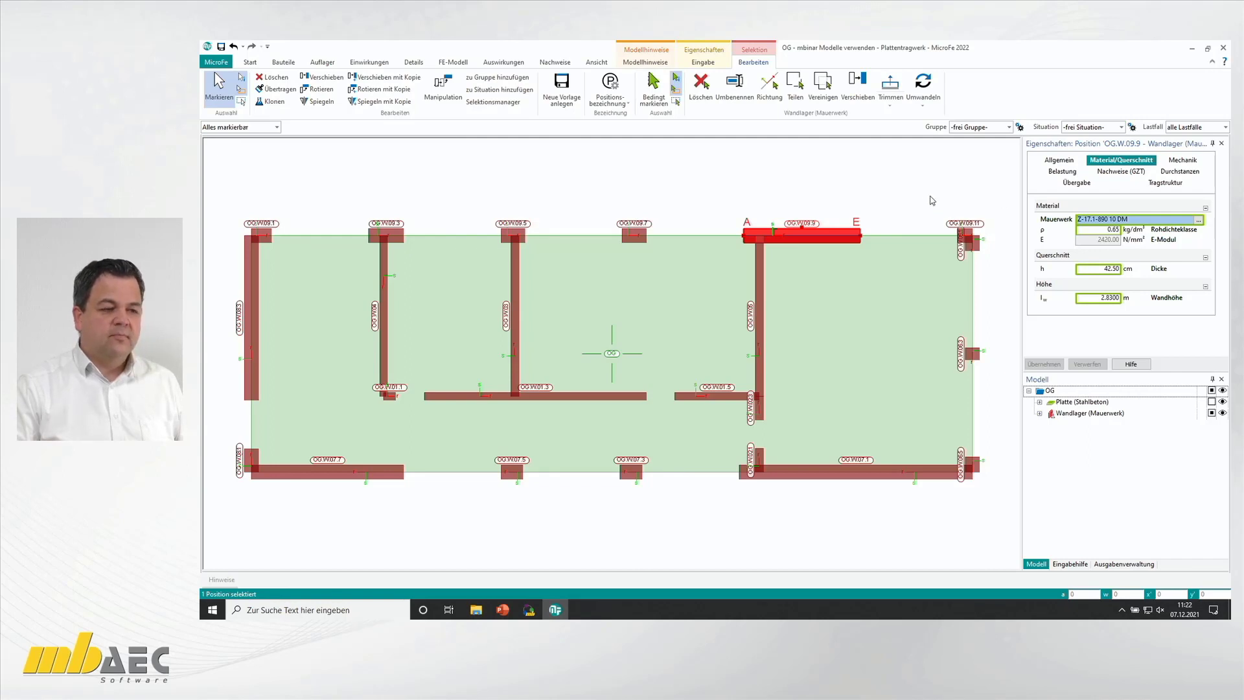
{"action": "key", "text": "Escape"}
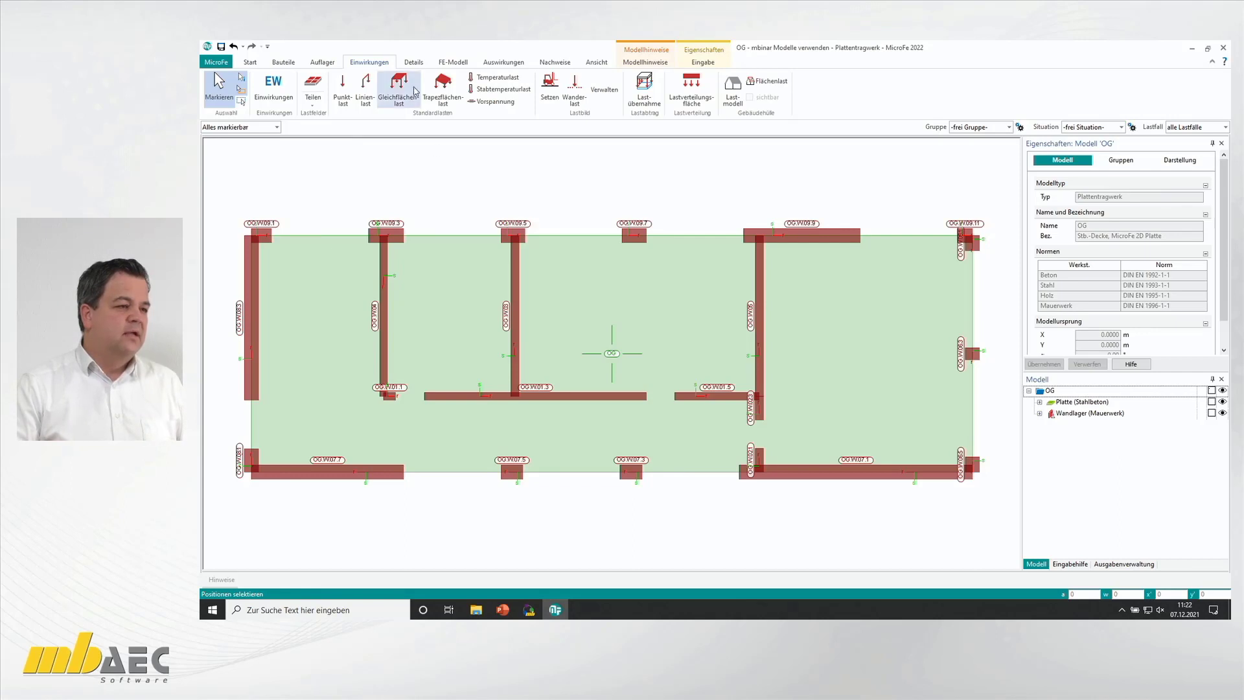
Step: Add a rectangular deformation verification area (Verformungsnachweis) covering the whole OG slab between opposite corners
{"action": "left_click", "coordinate": [422, 65]}
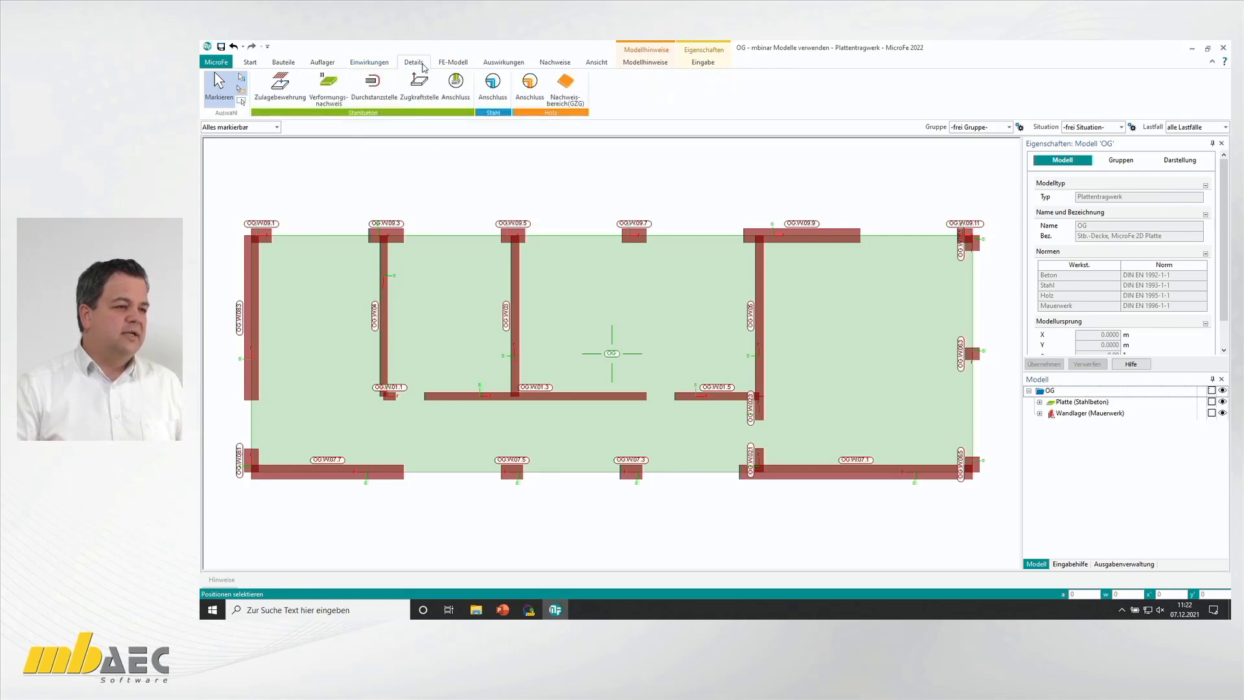
{"action": "left_click", "coordinate": [328, 97]}
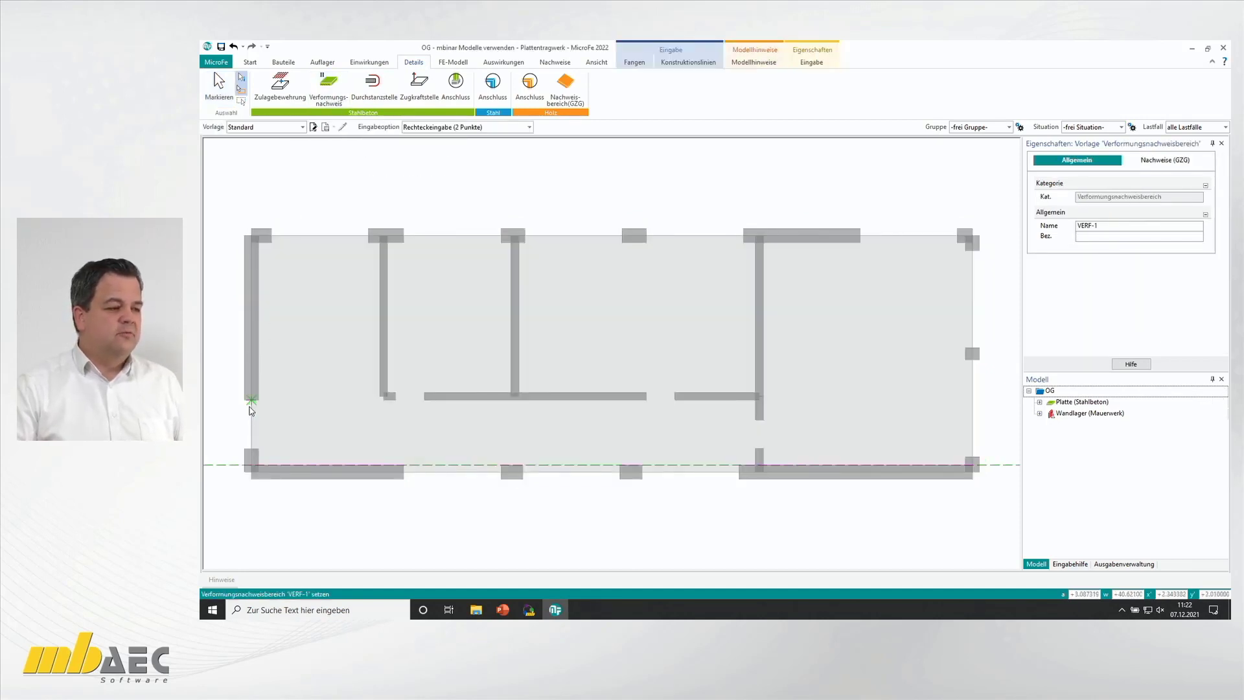
{"action": "left_click", "coordinate": [252, 471]}
{"action": "left_click", "coordinate": [983, 237]}
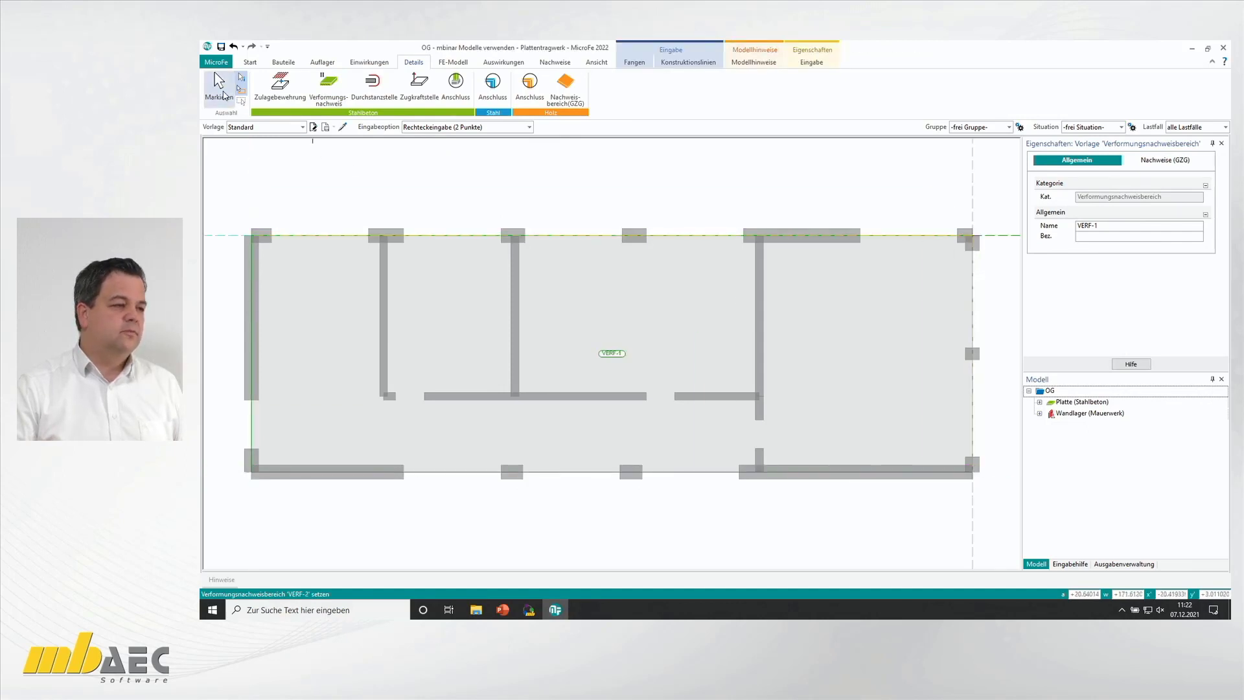
{"action": "left_click", "coordinate": [223, 95]}
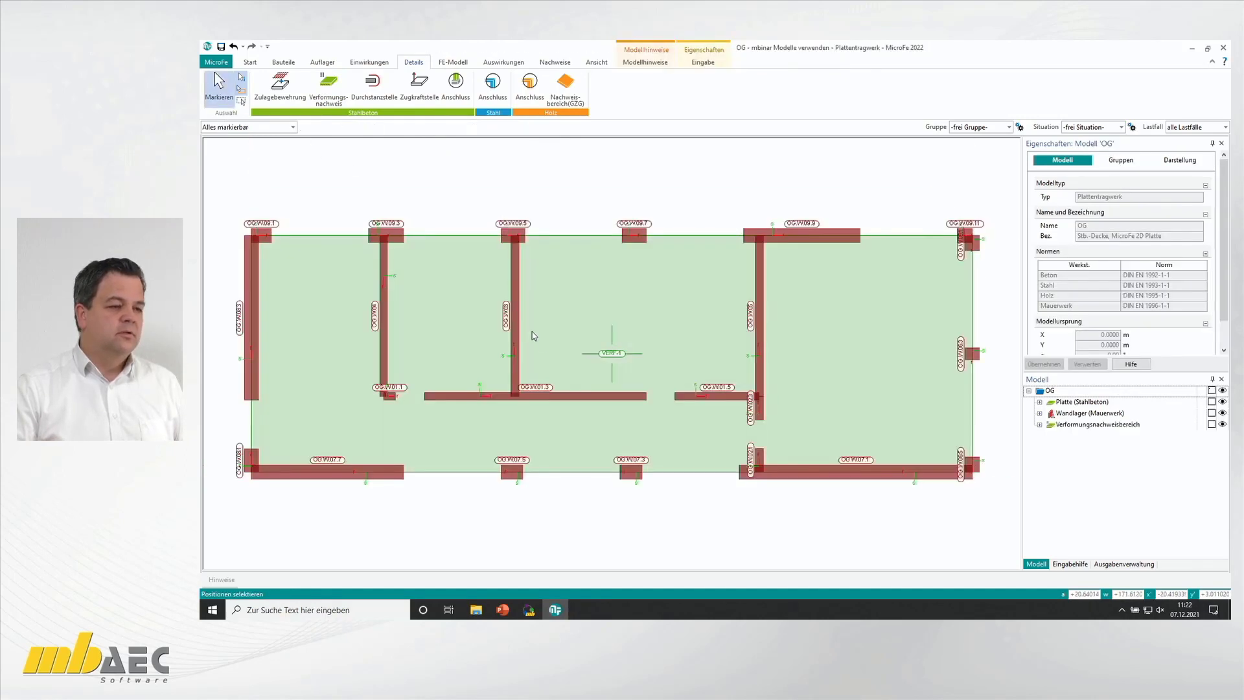
Step: Select the deformation verification area VERF-1 and move its label clear of the slab's OG label
{"action": "left_click", "coordinate": [621, 358]}
{"action": "left_click", "coordinate": [648, 388]}
{"action": "left_click", "coordinate": [674, 292]}
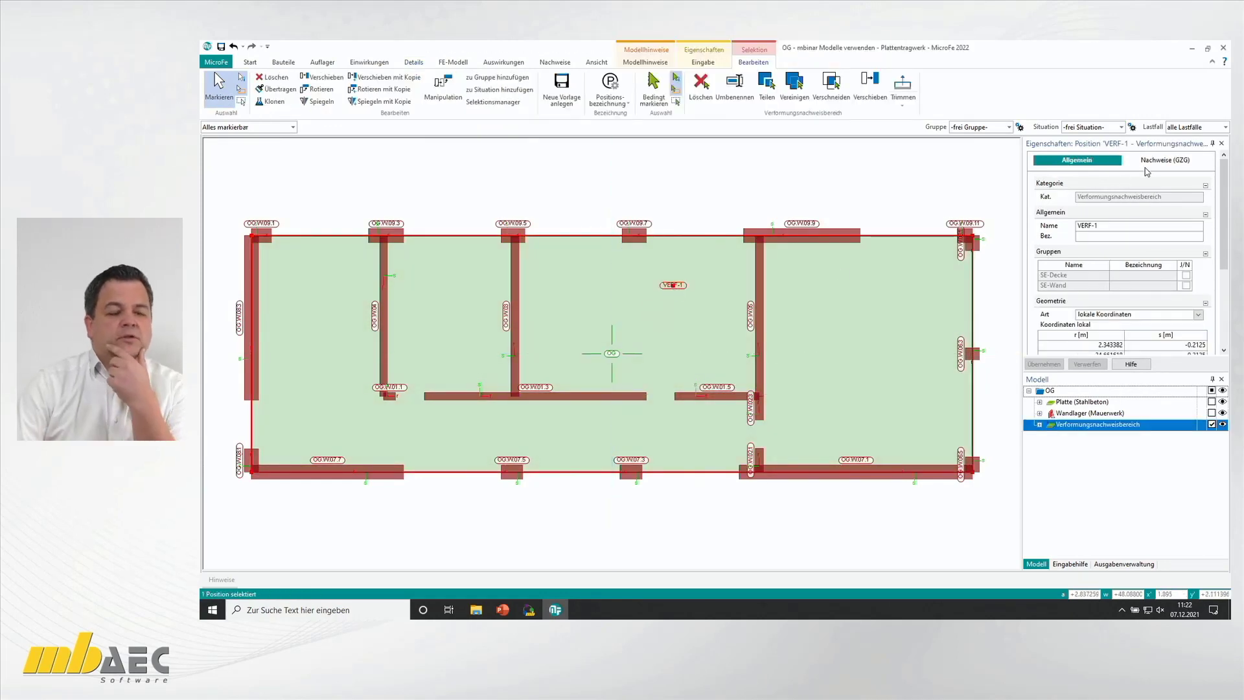
Step: Switch VERF-1 to relative deformation limits and pick its reference length, about 4.97 m, from wall OG.W01.3 perpendicular to the slab's upper edge
{"action": "left_click", "coordinate": [1170, 160]}
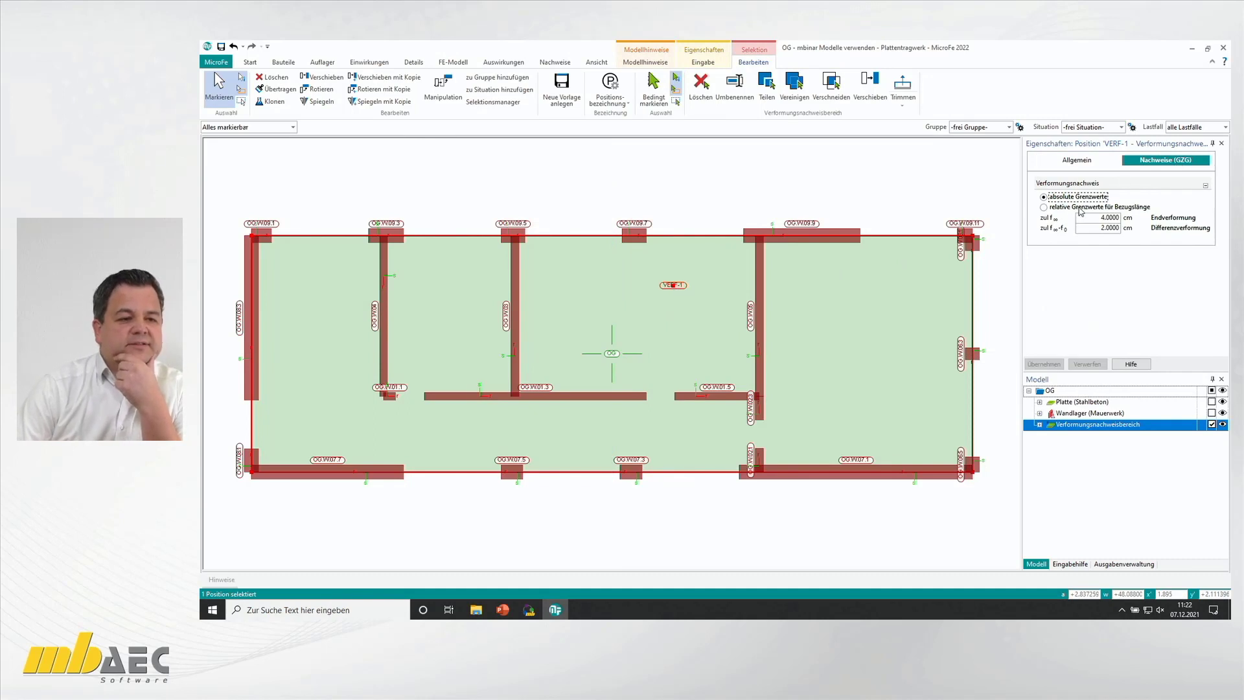
{"action": "left_click", "coordinate": [1069, 207]}
{"action": "left_click", "coordinate": [1106, 249]}
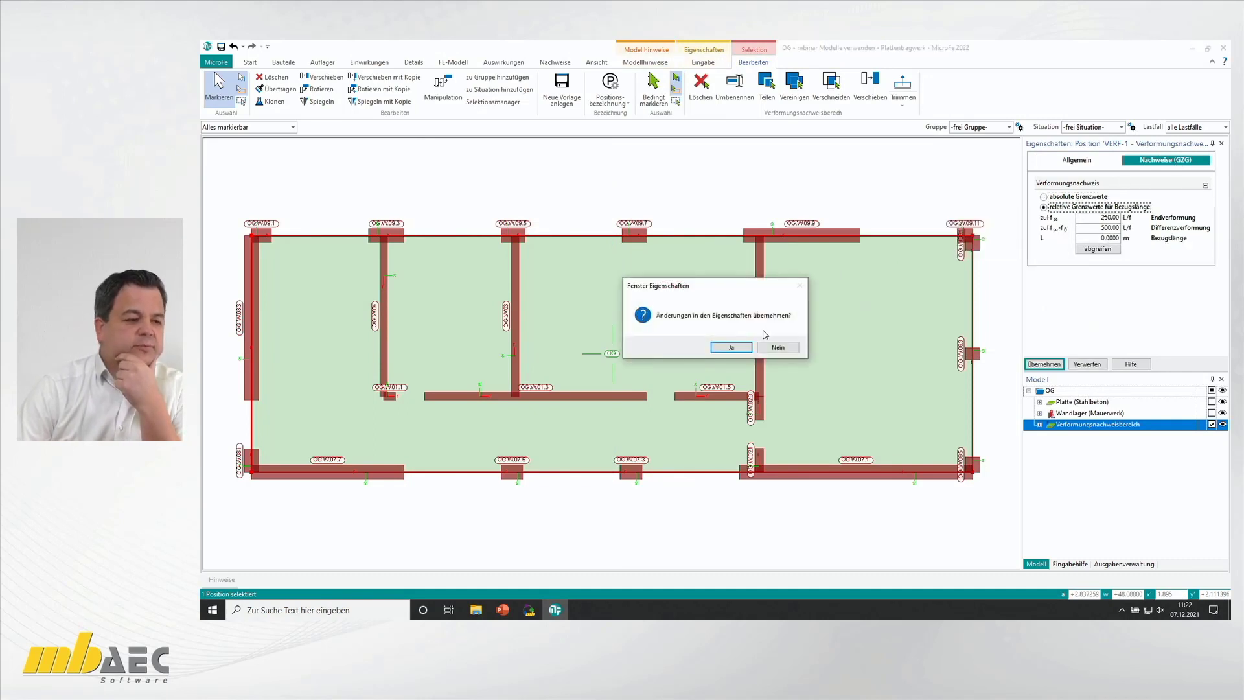
{"action": "left_click", "coordinate": [731, 347]}
{"action": "left_click", "coordinate": [566, 396]}
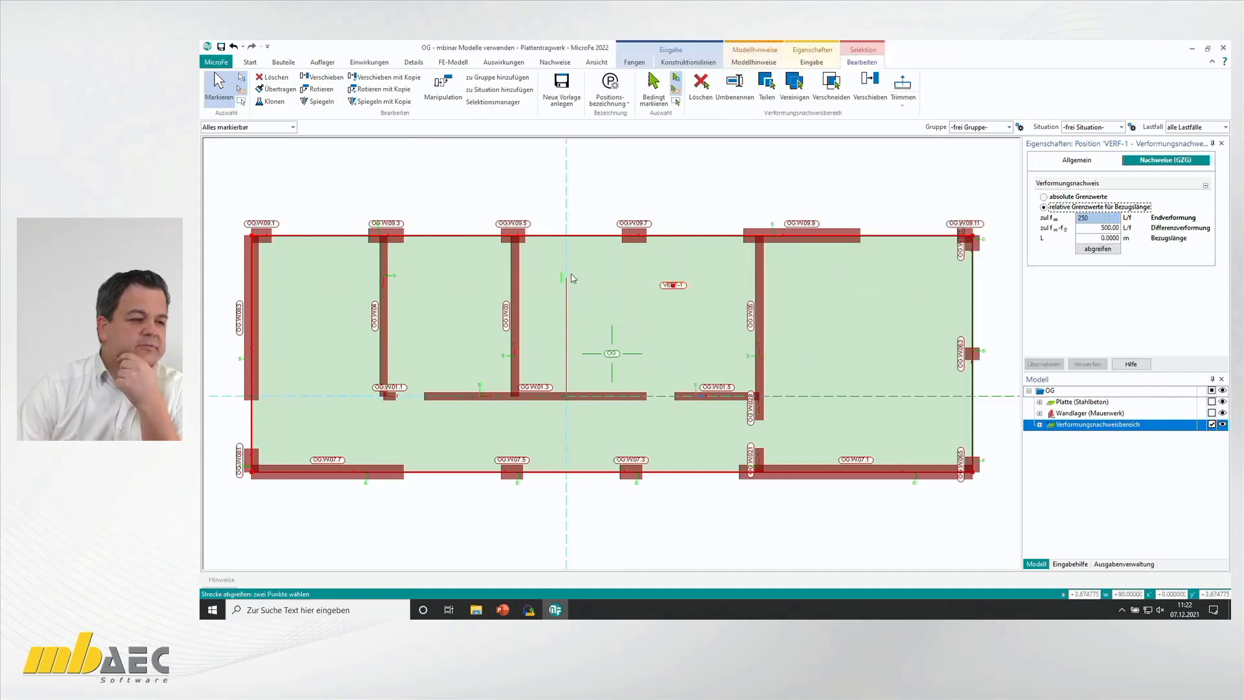
{"action": "left_click", "coordinate": [566, 236]}
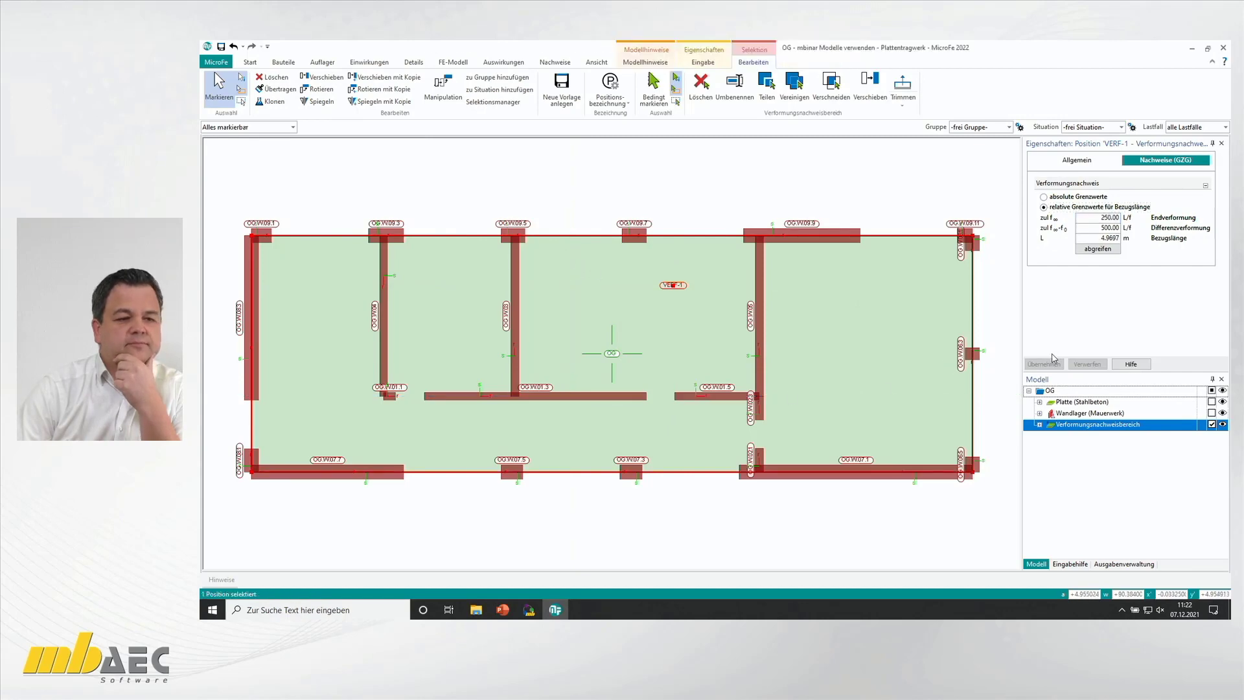
Step: Examine the slab's state II deformation verification as utilisation of the permissible differential deformation, and its required bending reinforcement
{"action": "left_click", "coordinate": [547, 62]}
{"action": "left_click", "coordinate": [322, 84]}
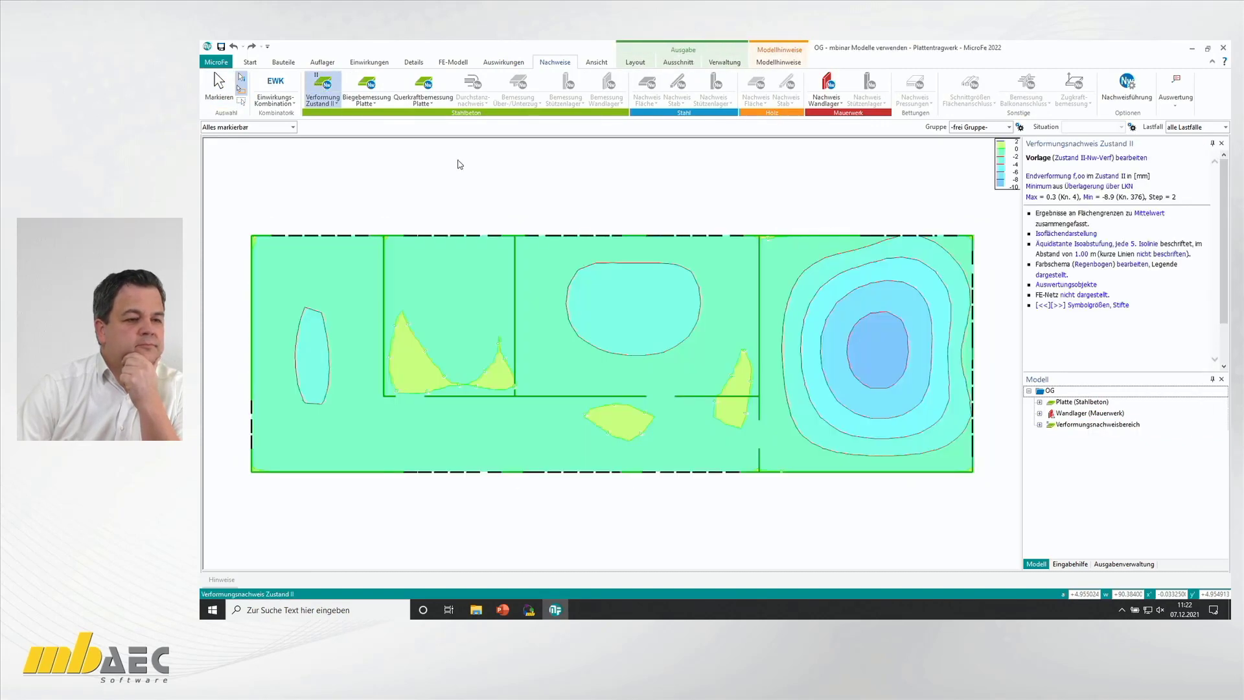
{"action": "left_click", "coordinate": [1095, 159]}
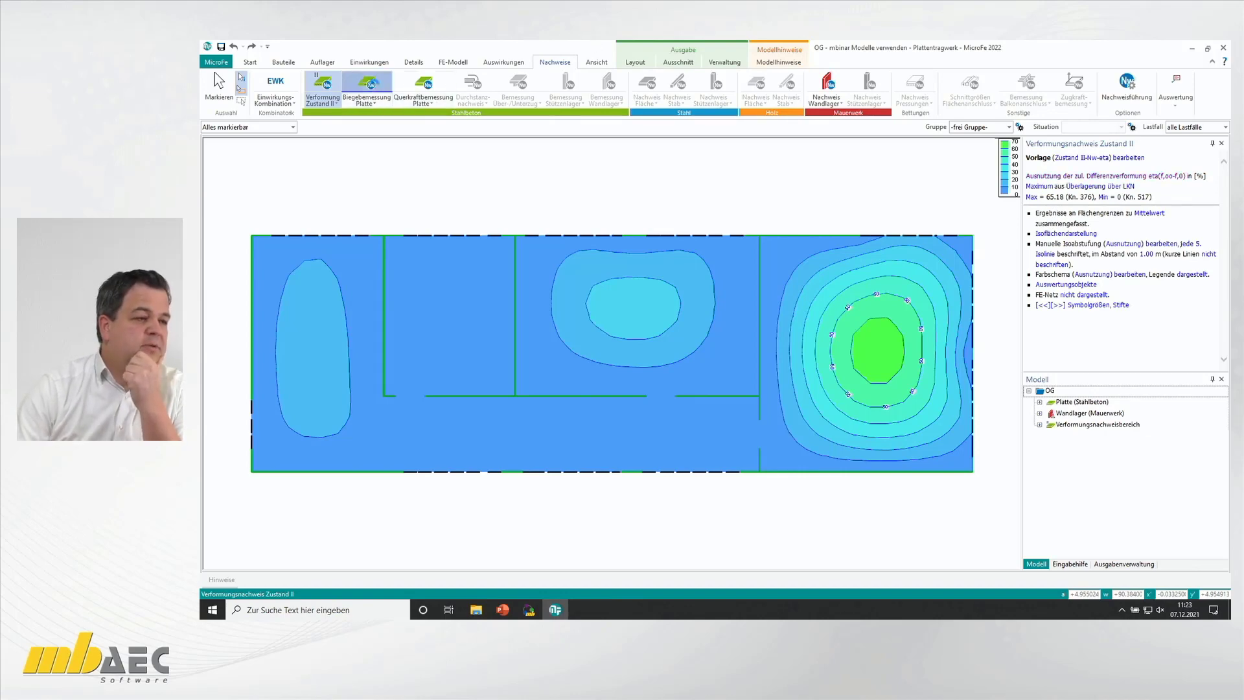
{"action": "left_click", "coordinate": [369, 86]}
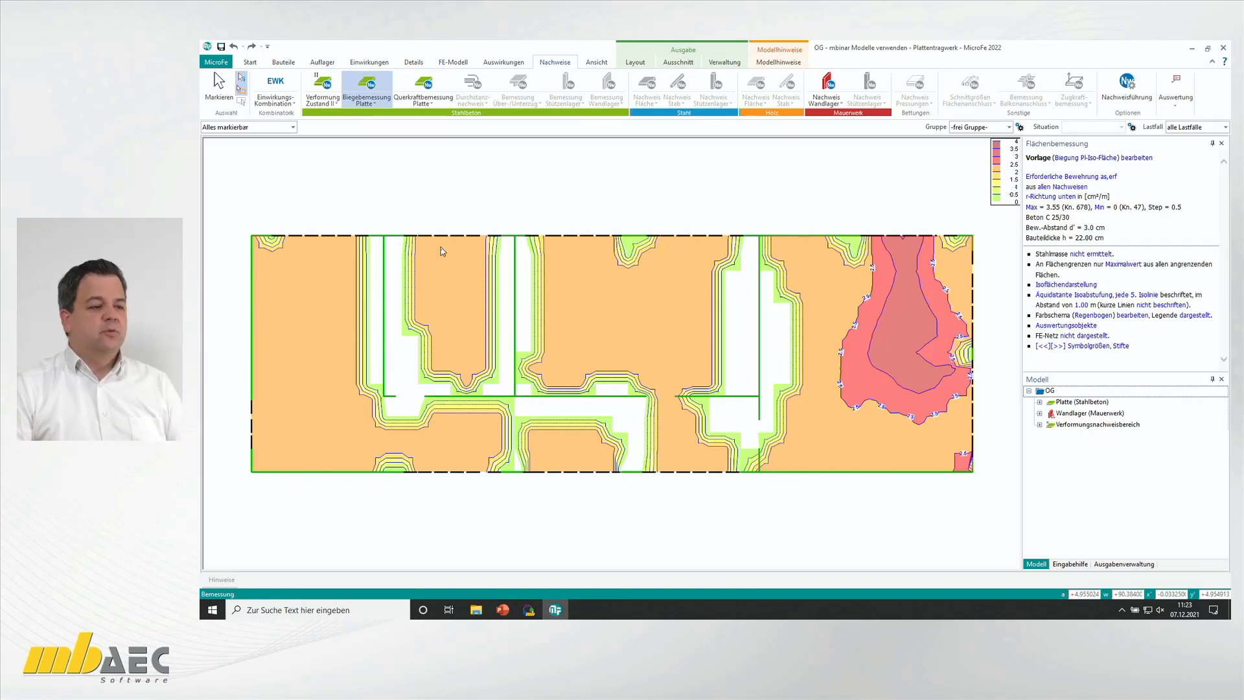
{"action": "left_click", "coordinate": [220, 89]}
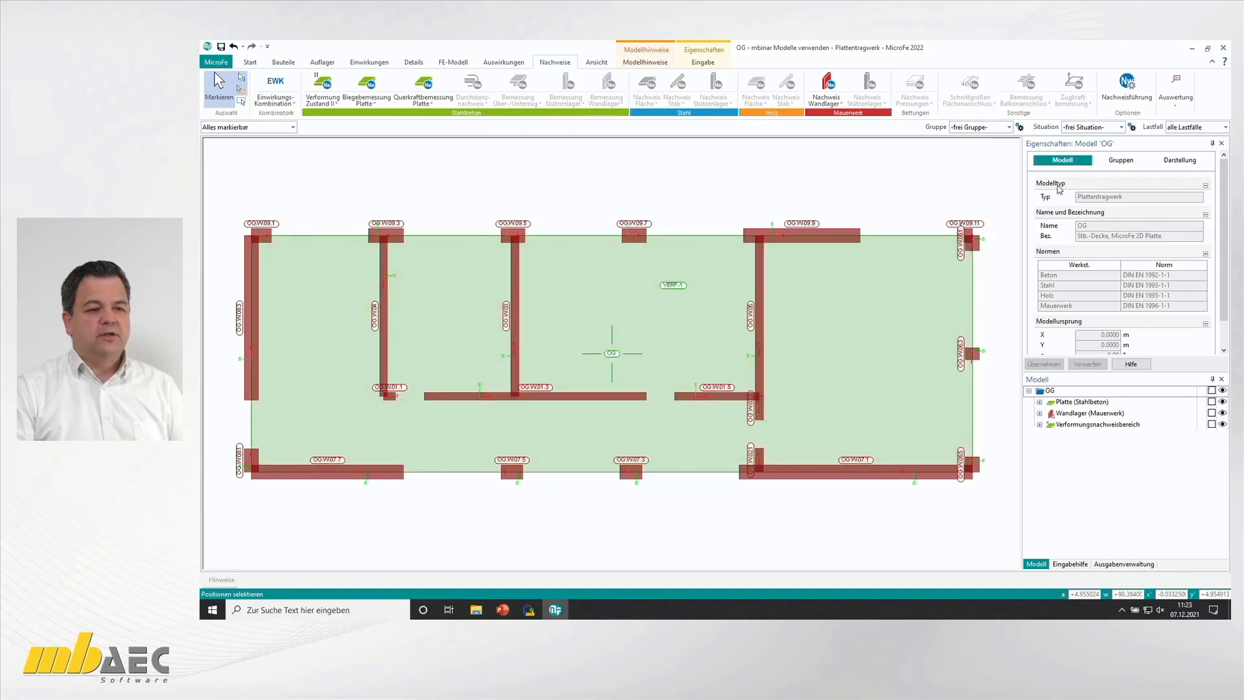
Step: Assign the OG reinforced concrete slab a manual base reinforcement of Q 424A mesh, uniform for each side and direction
{"action": "left_click", "coordinate": [936, 300]}
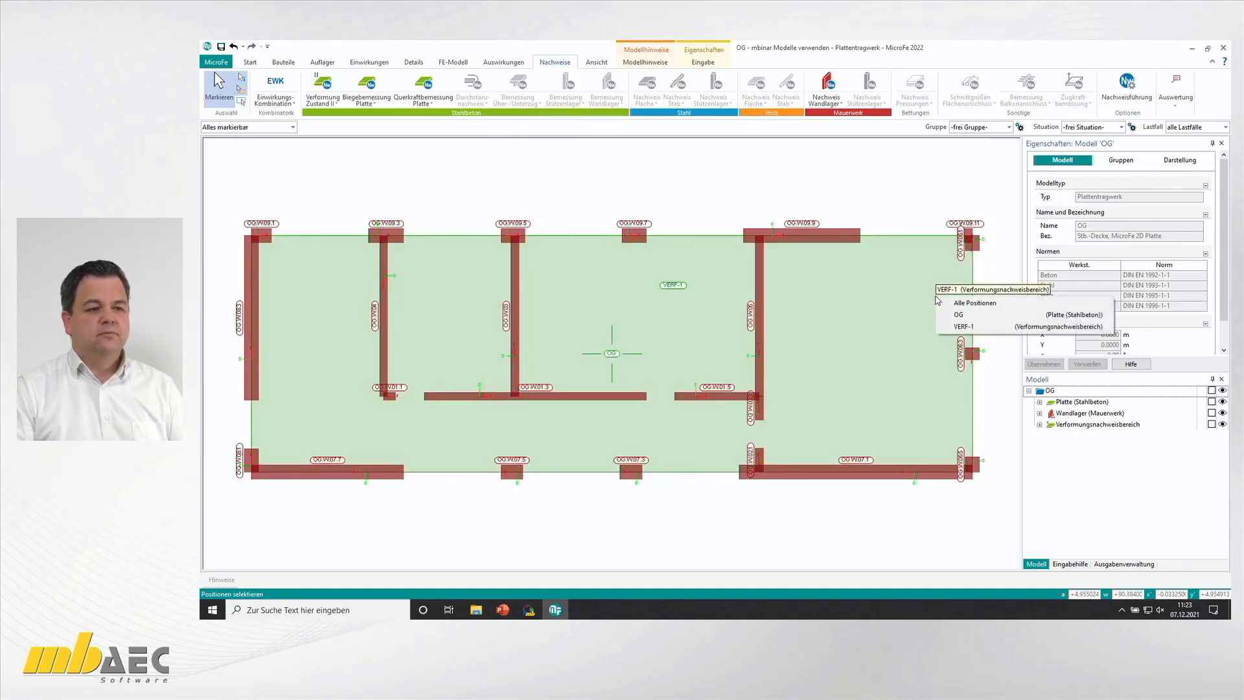
{"action": "left_click", "coordinate": [972, 313]}
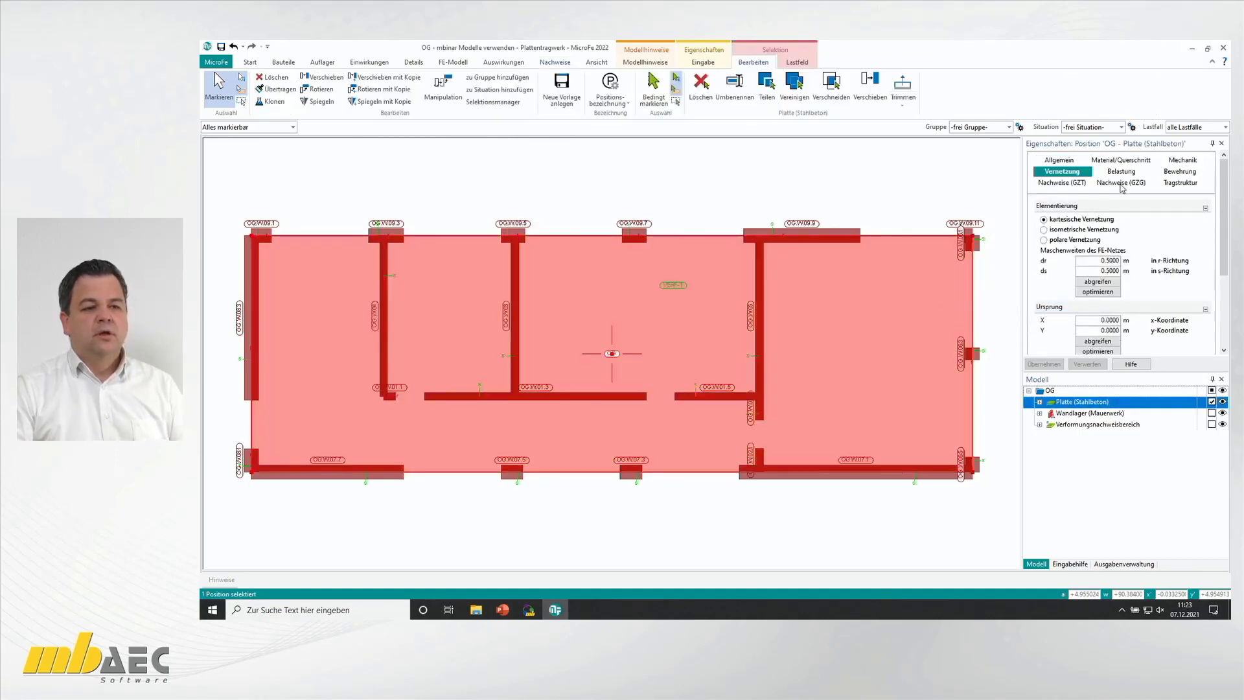
{"action": "left_click", "coordinate": [1173, 173]}
{"action": "left_click", "coordinate": [1061, 270]}
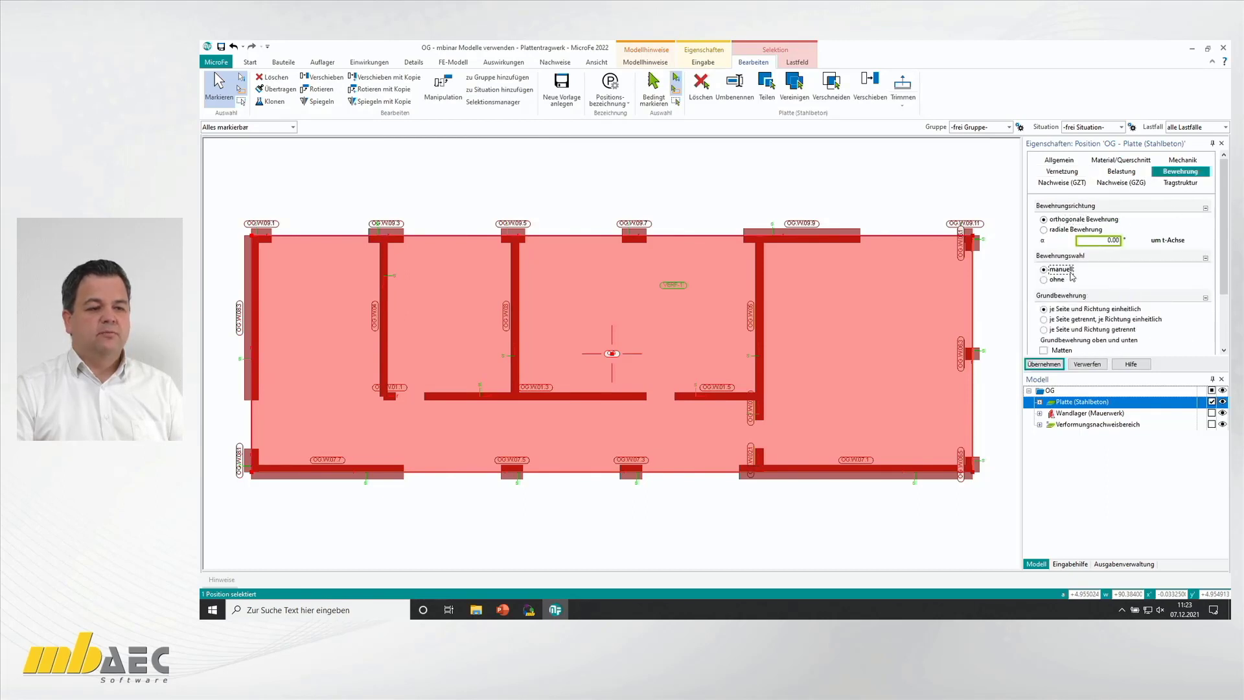
{"action": "left_click", "coordinate": [1063, 304]}
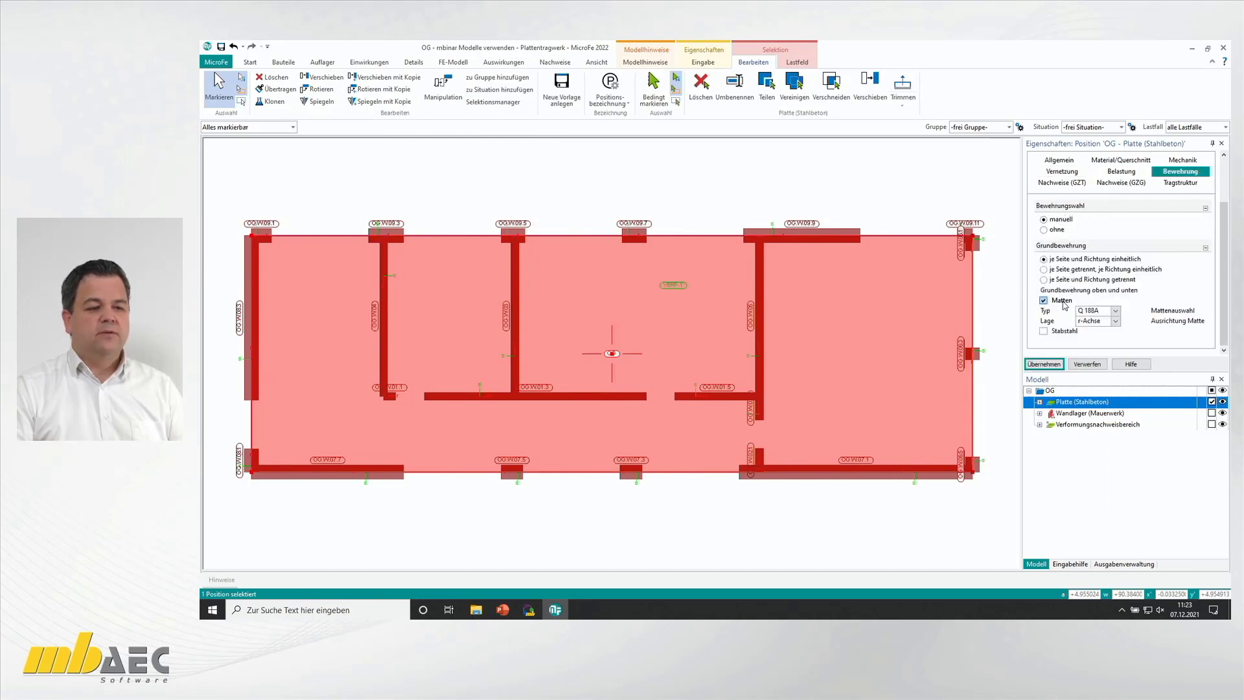
{"action": "left_click", "coordinate": [1116, 311]}
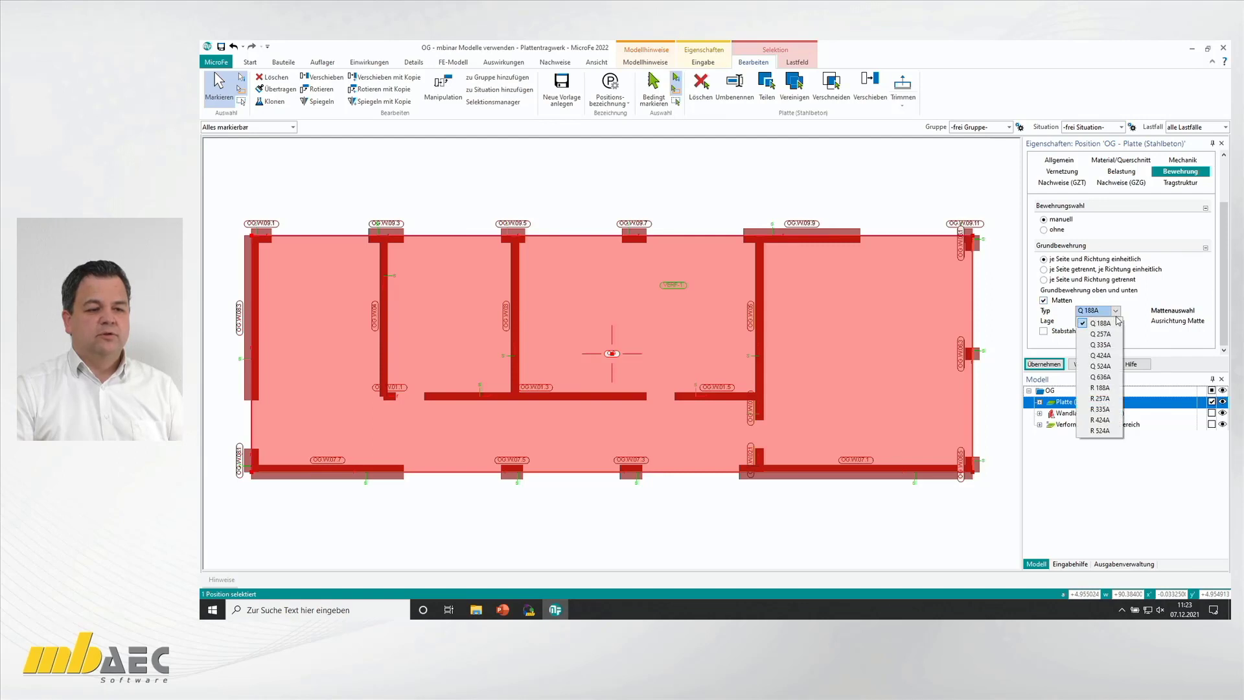
{"action": "left_click", "coordinate": [1100, 355]}
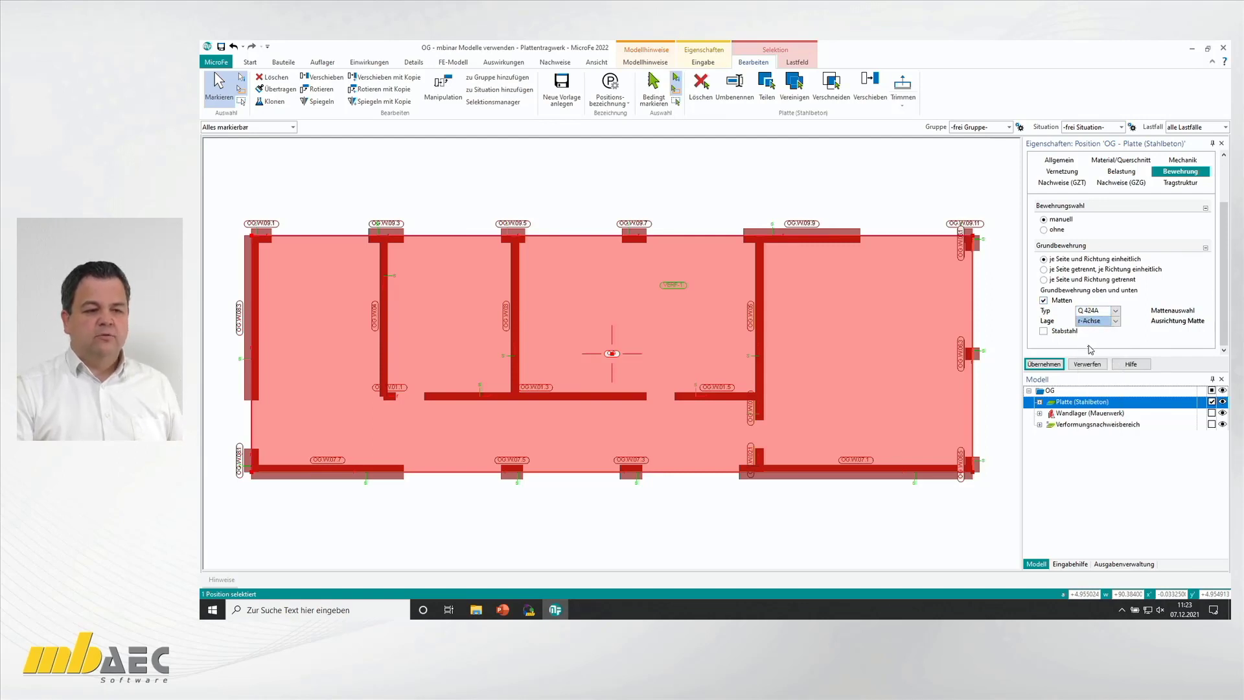
{"action": "left_click", "coordinate": [1057, 366]}
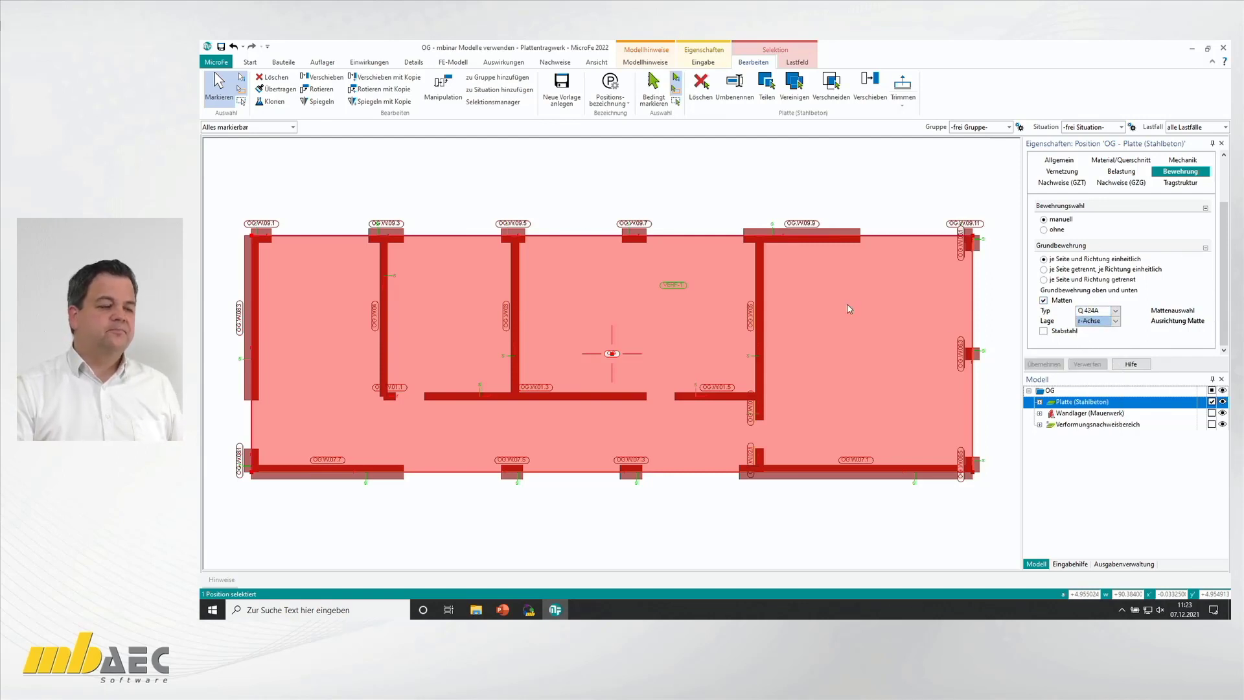
Step: Examine the slab's additionally required bending reinforcement for the upper layer in r-direction
{"action": "left_click", "coordinate": [550, 63]}
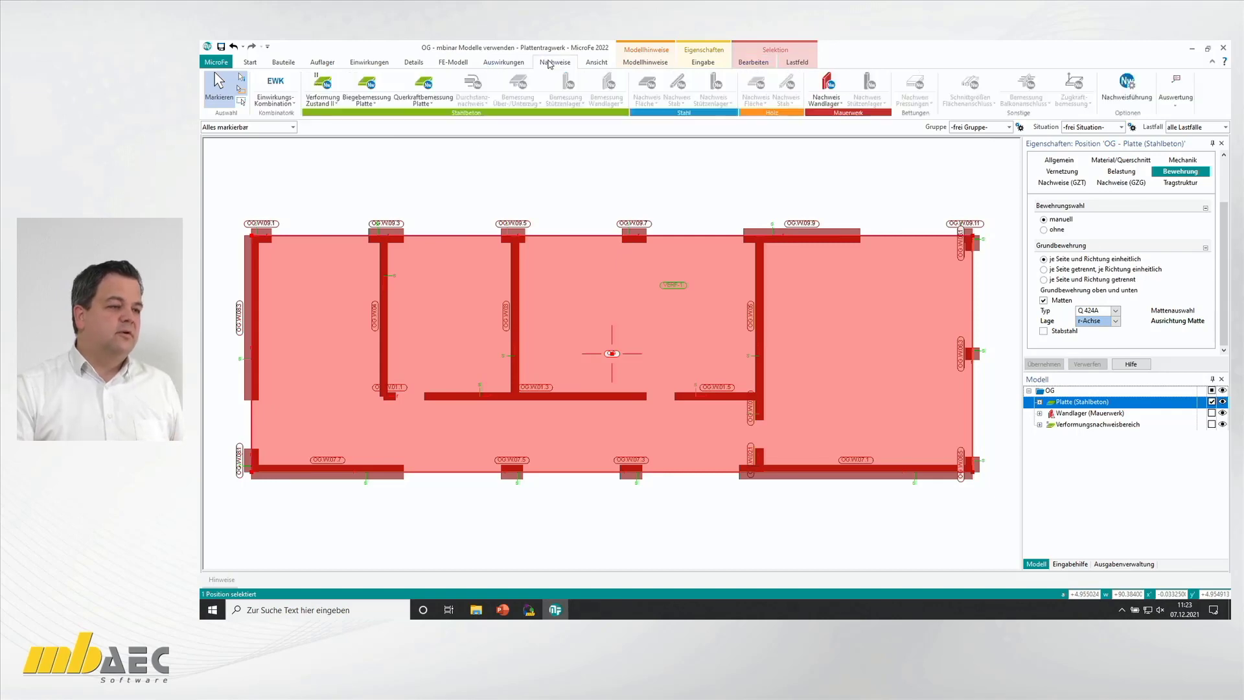
{"action": "left_click", "coordinate": [372, 88]}
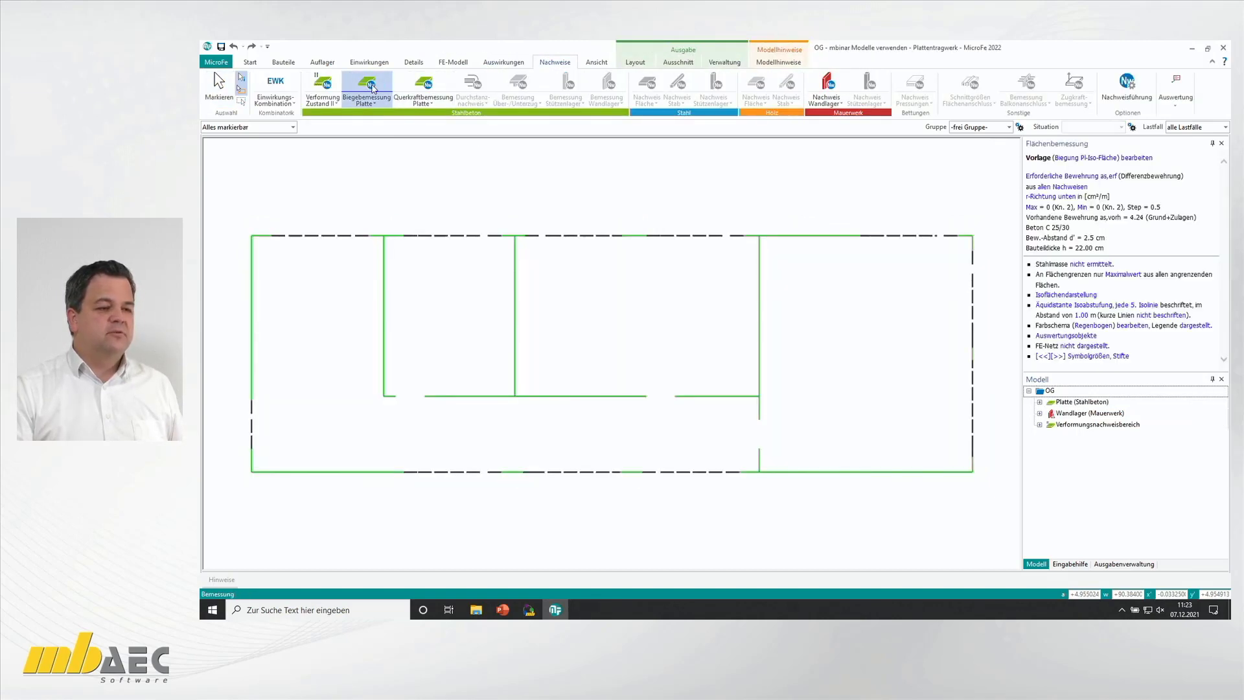
{"action": "left_click", "coordinate": [1041, 197]}
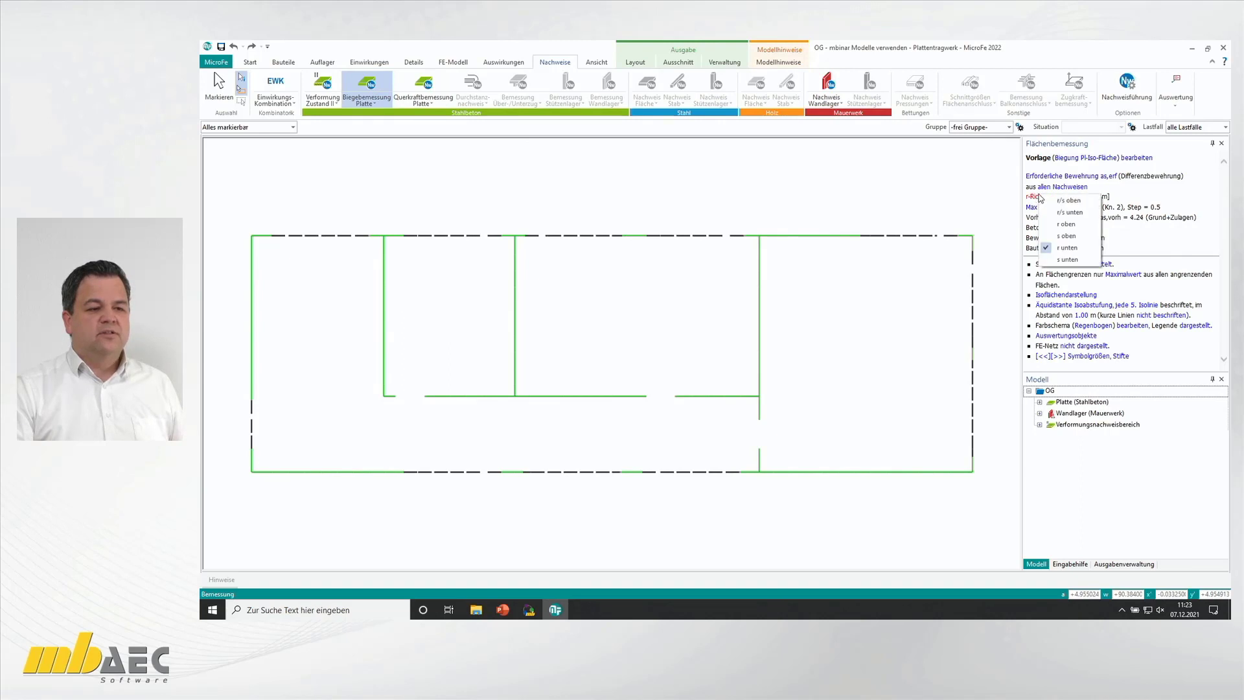
{"action": "left_click", "coordinate": [1090, 226]}
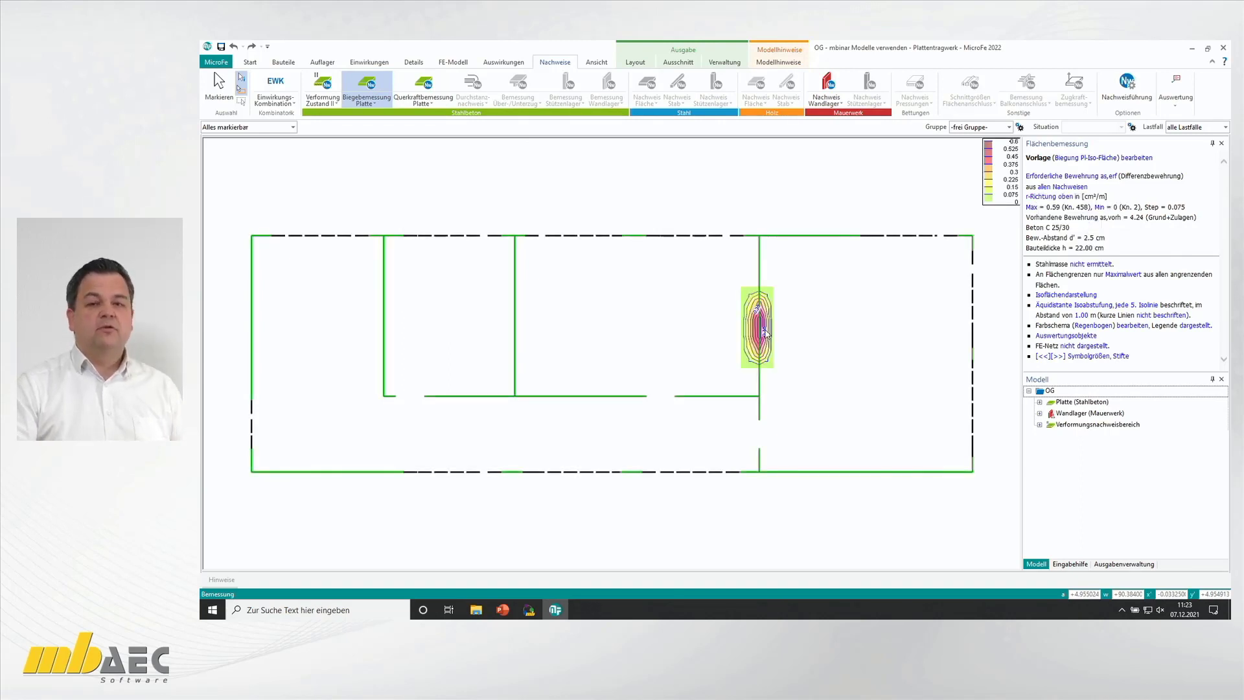
{"action": "mouse_move", "coordinate": [767, 332]}
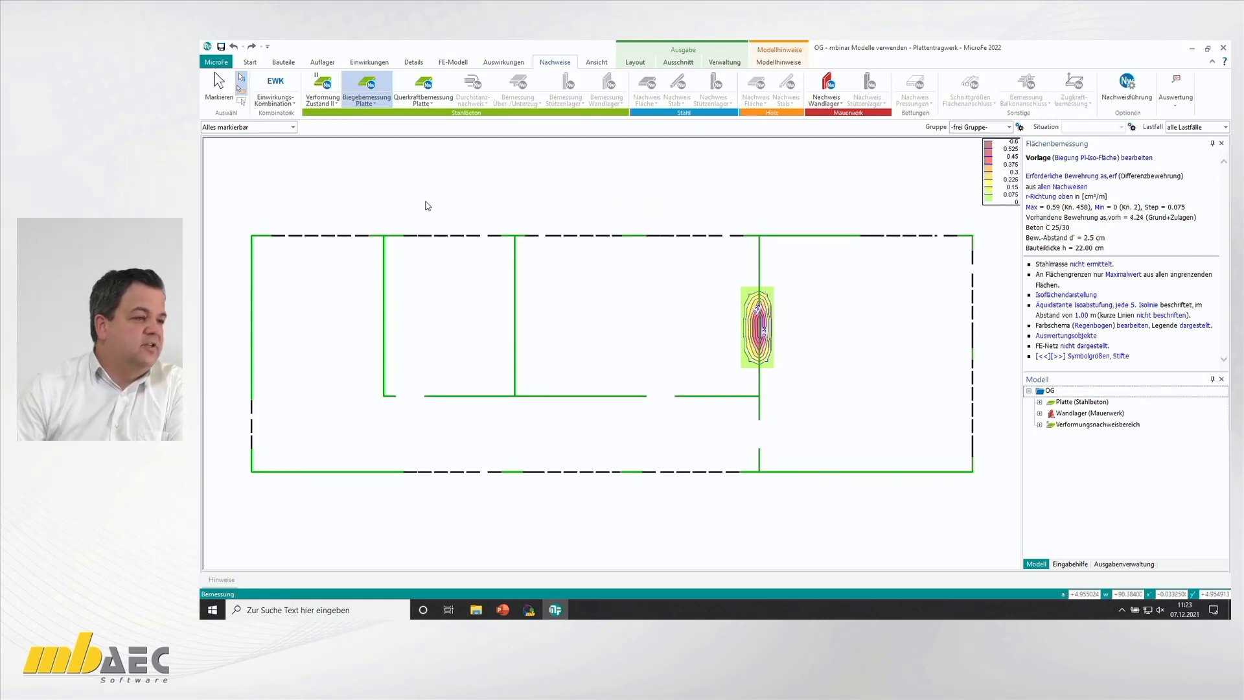
{"action": "left_click", "coordinate": [215, 83]}
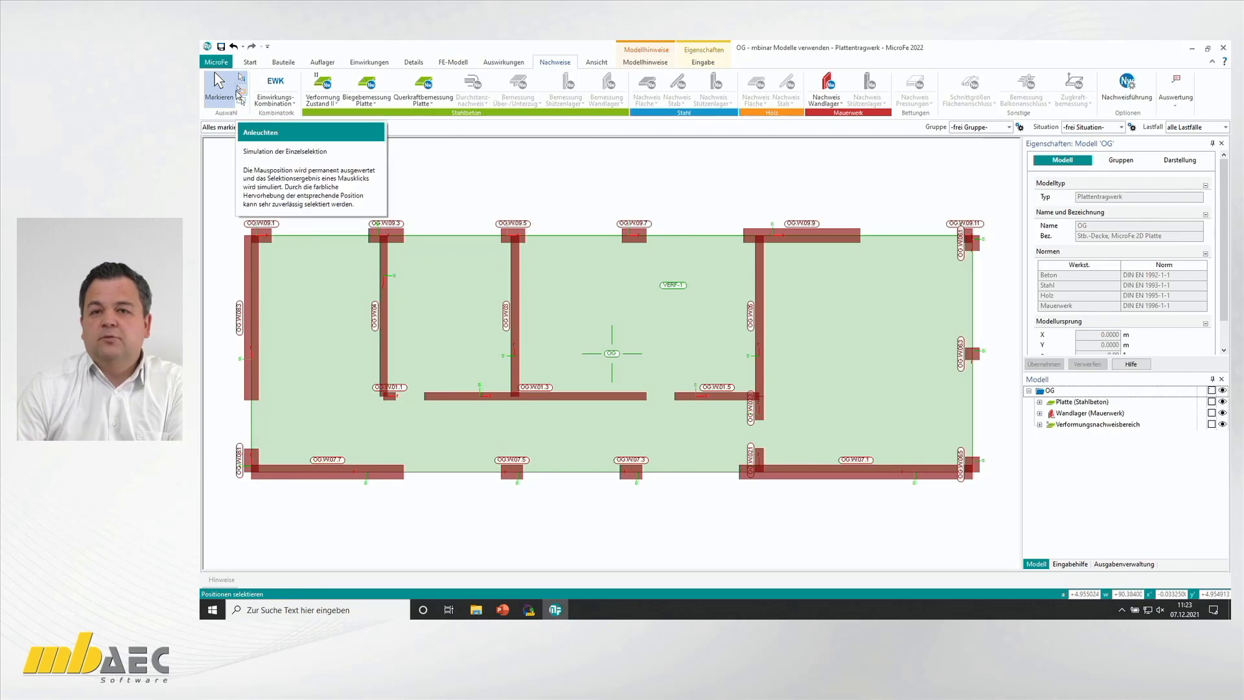
Step: Release the OG design model's results for further use in the project and close the model
{"action": "left_click", "coordinate": [256, 65]}
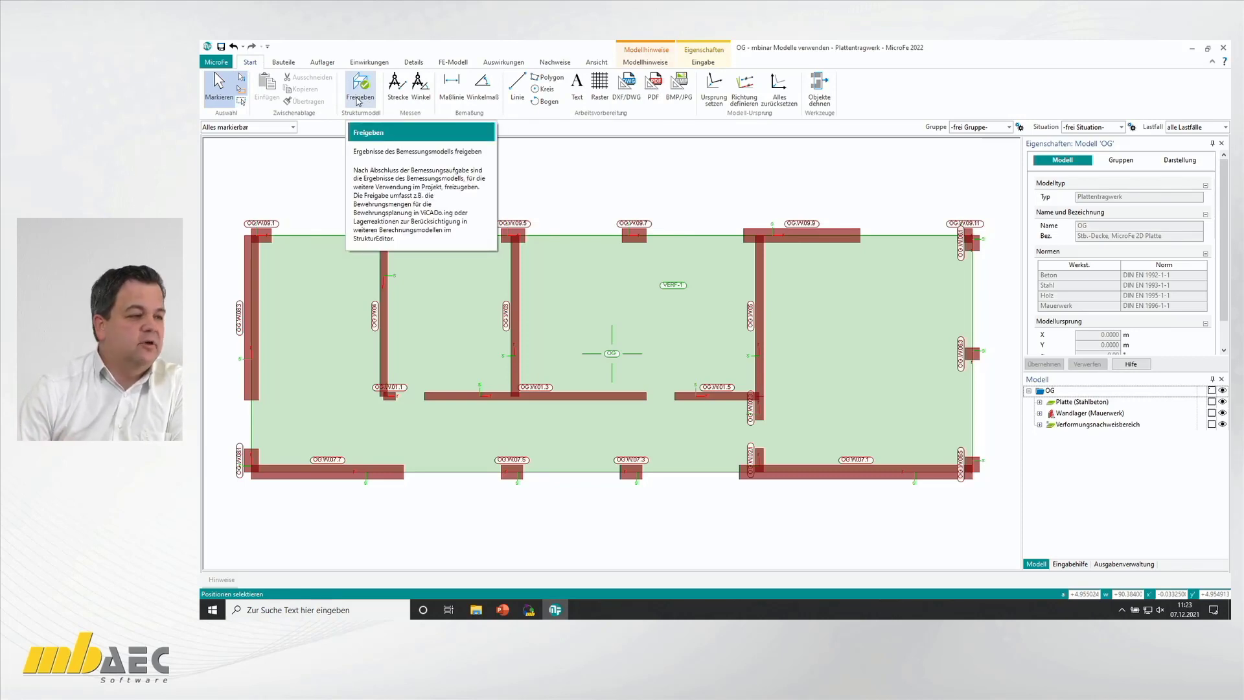
{"action": "left_click", "coordinate": [358, 98]}
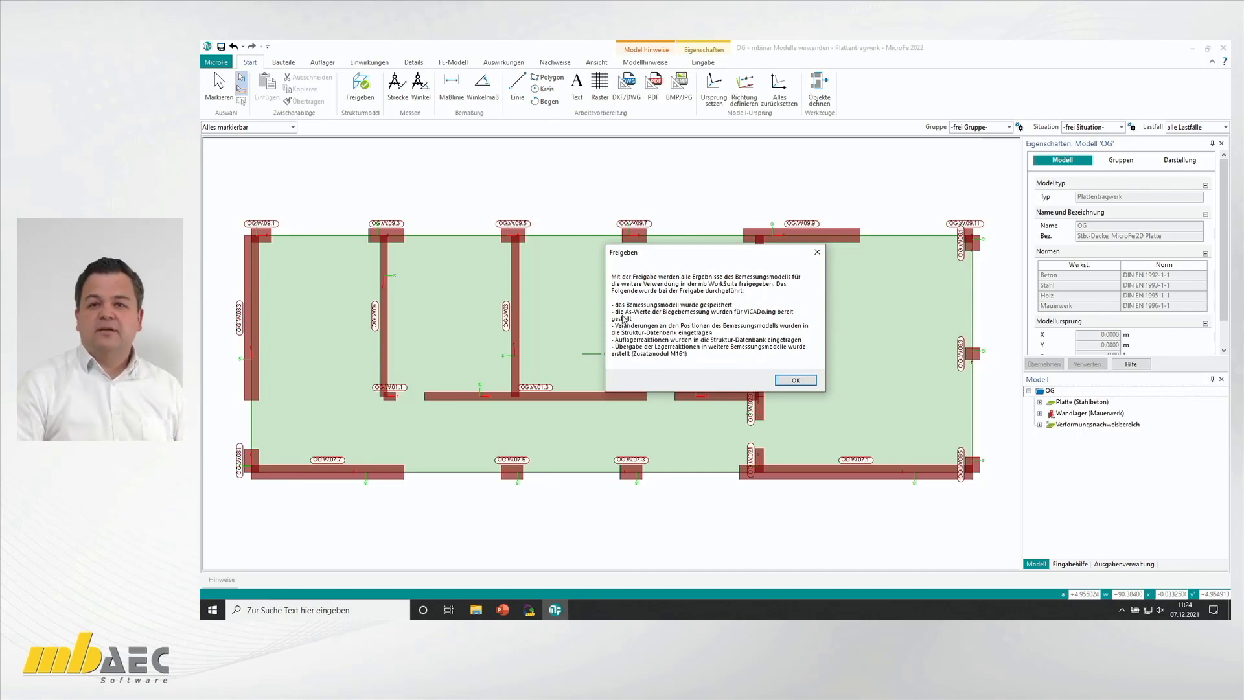
{"action": "left_click", "coordinate": [792, 381]}
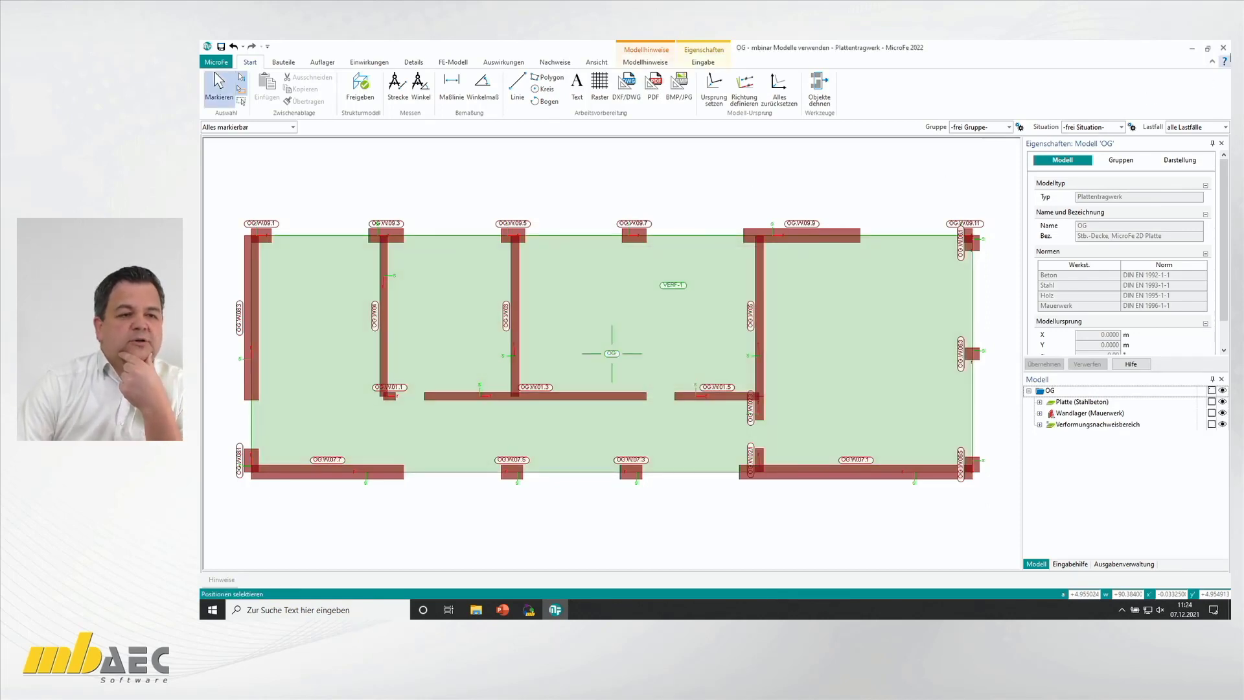
{"action": "left_click", "coordinate": [1224, 47]}
{"action": "left_click", "coordinate": [820, 335]}
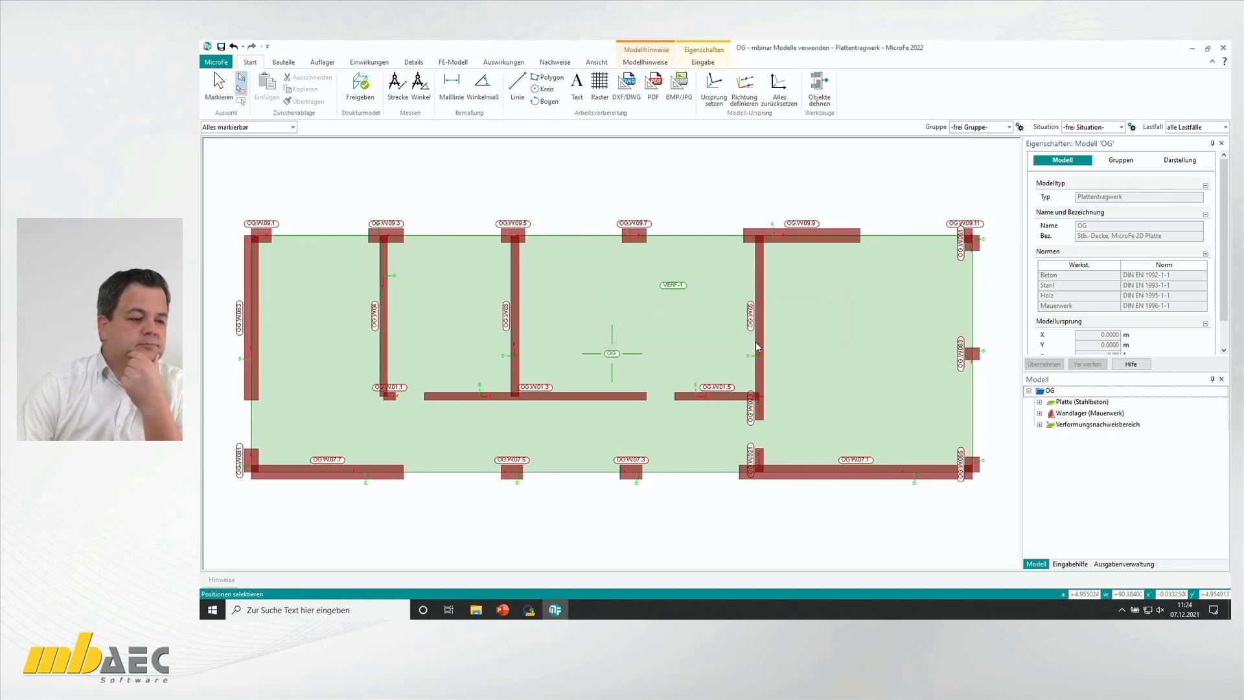
{"action": "left_click", "coordinate": [751, 341]}
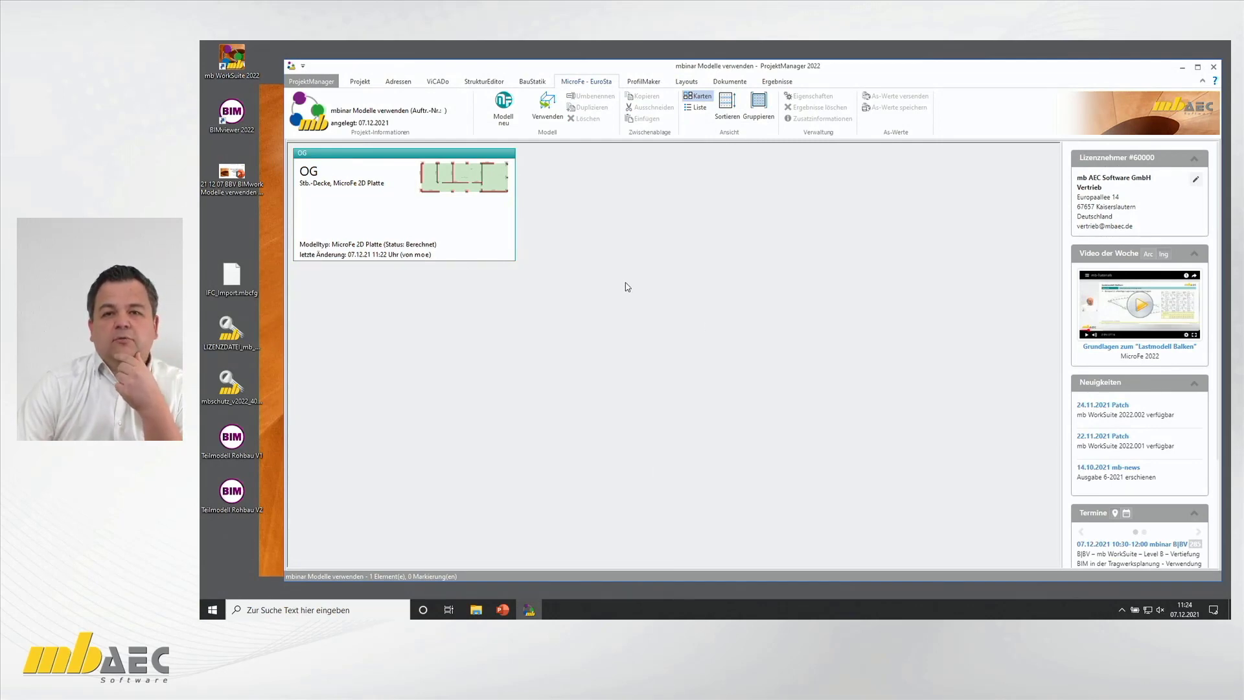
Step: Create a new BauStatik model named "Statische Nachweise" in the project
{"action": "left_click", "coordinate": [535, 83]}
{"action": "left_click", "coordinate": [514, 111]}
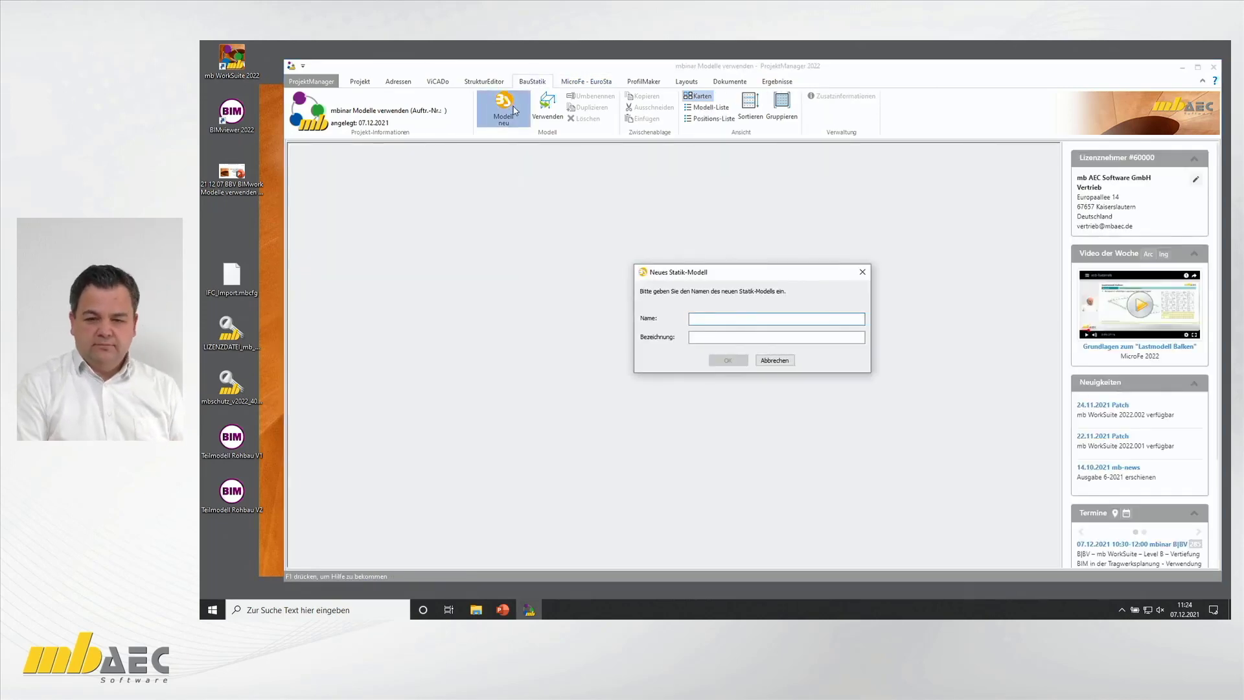
{"action": "type", "text": "Statische "}
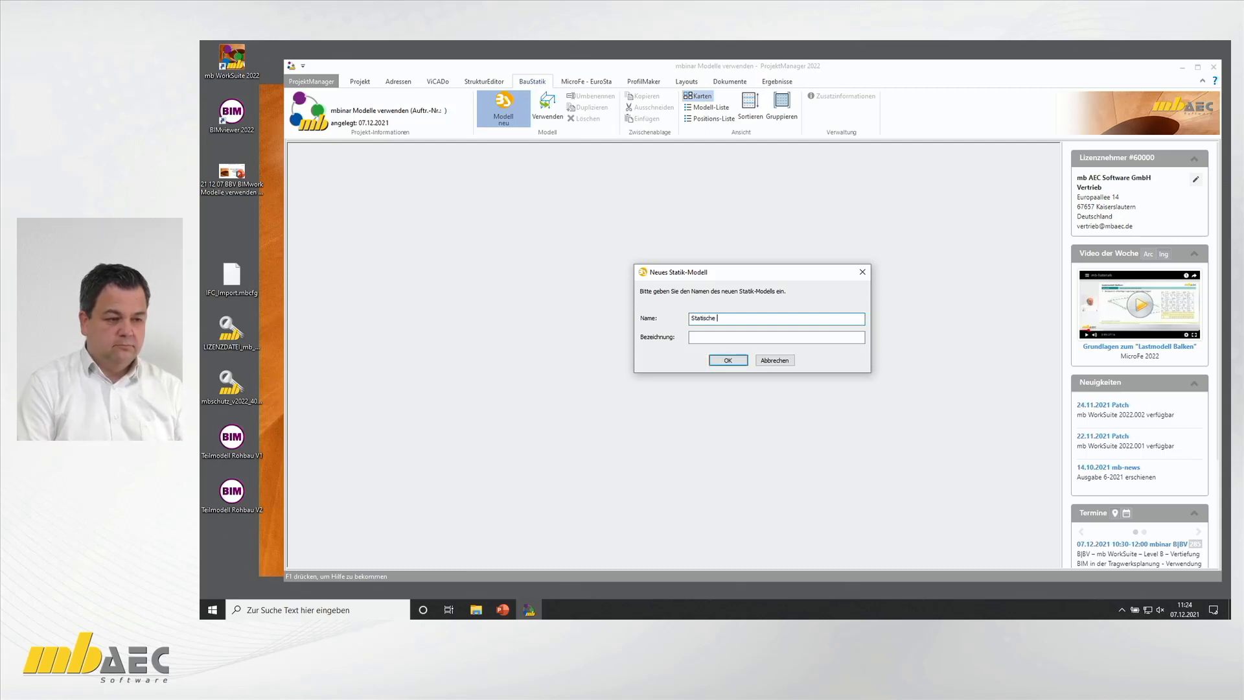
{"action": "type", "text": "Nachweise"}
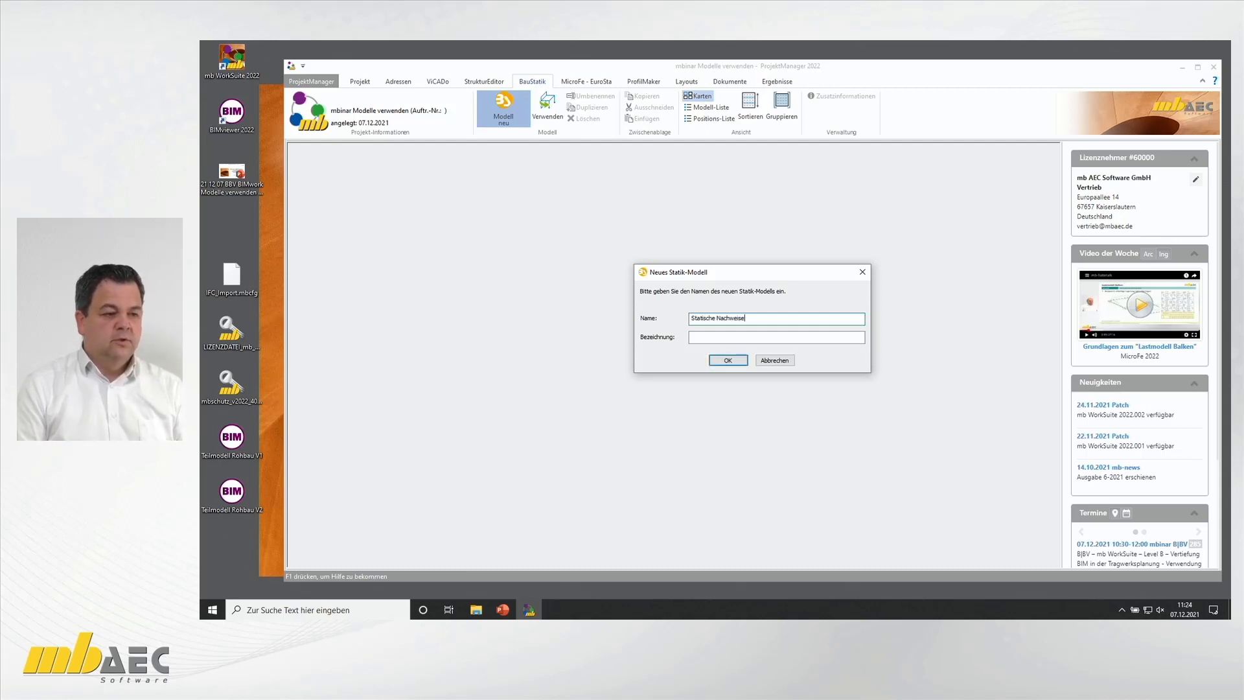
{"action": "left_click", "coordinate": [716, 361]}
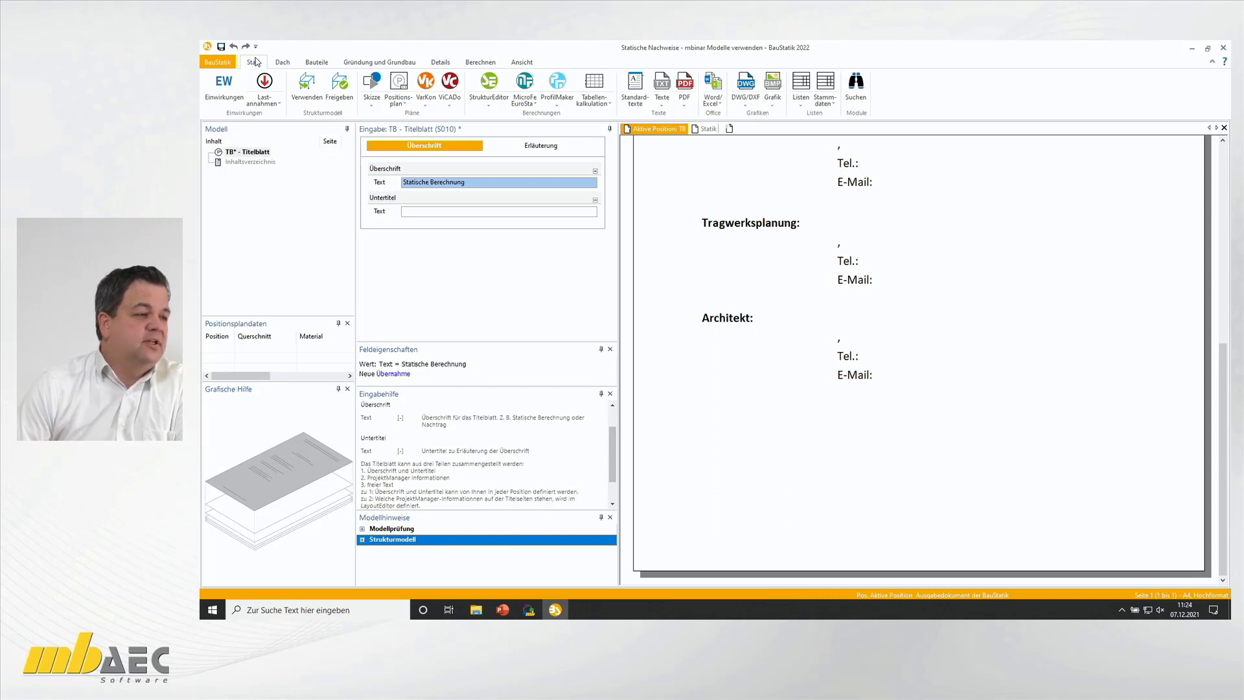
Step: Import calculation model EG.W.23.5 from the structural model as position W01, described as "Außenwand", with the template "Außenwand, genaueres Verfahren"
{"action": "left_click", "coordinate": [316, 91]}
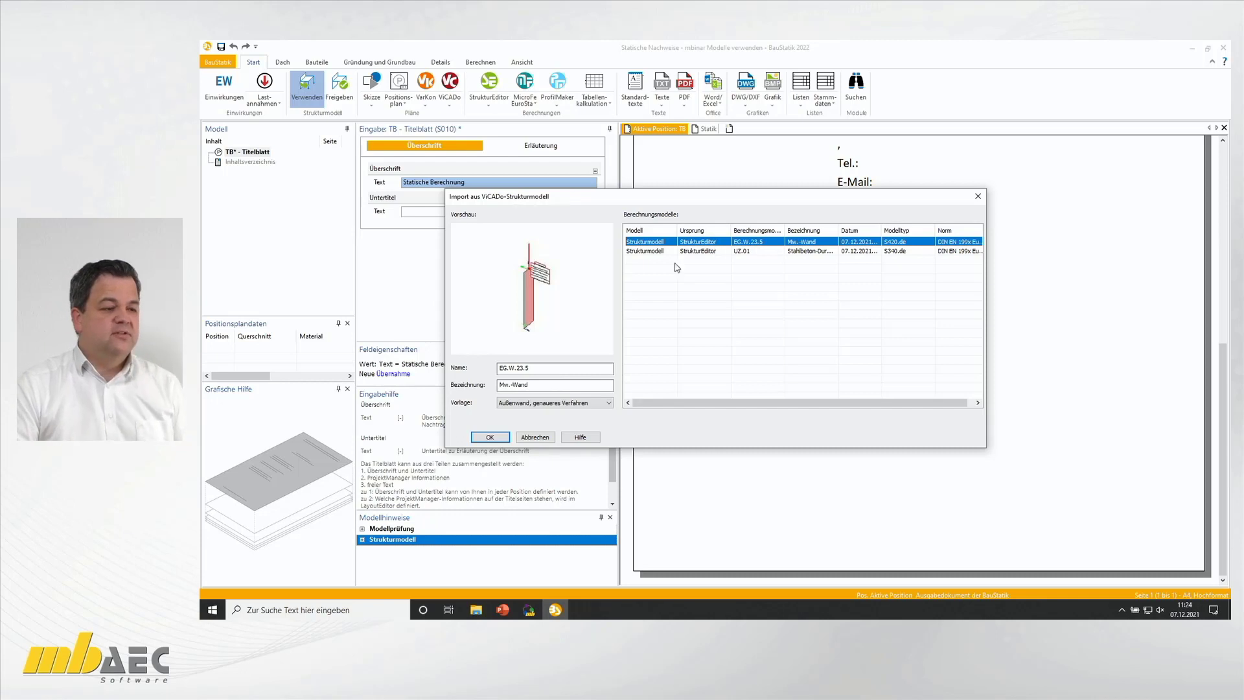
{"action": "key", "text": "Tab"}
{"action": "type", "text": "Außenw"}
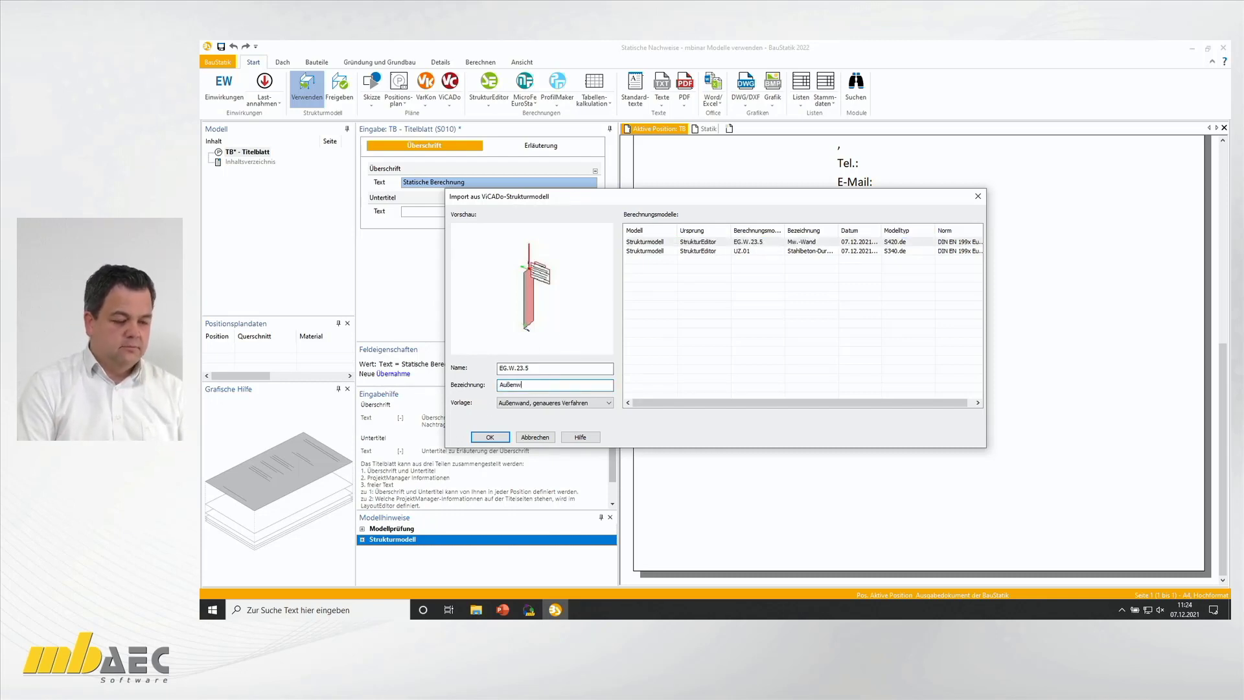
{"action": "type", "text": "and"}
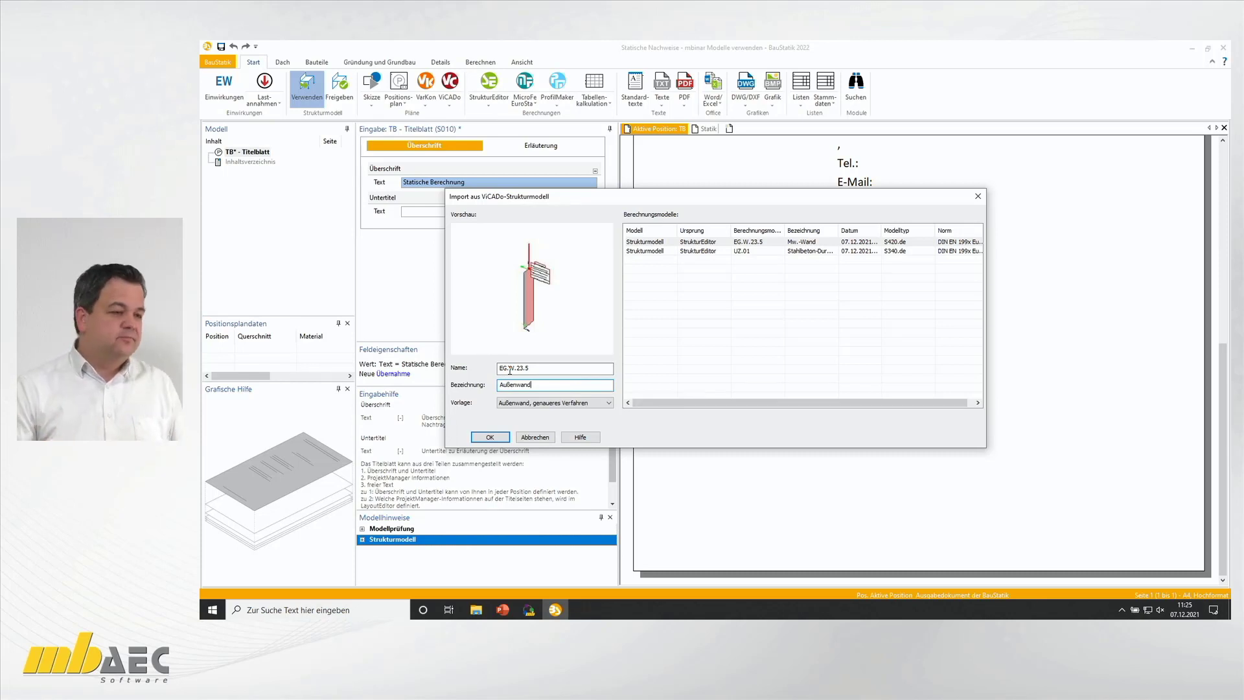
{"action": "left_click_drag", "start_coordinate": [541, 368], "coordinate": [494, 383]}
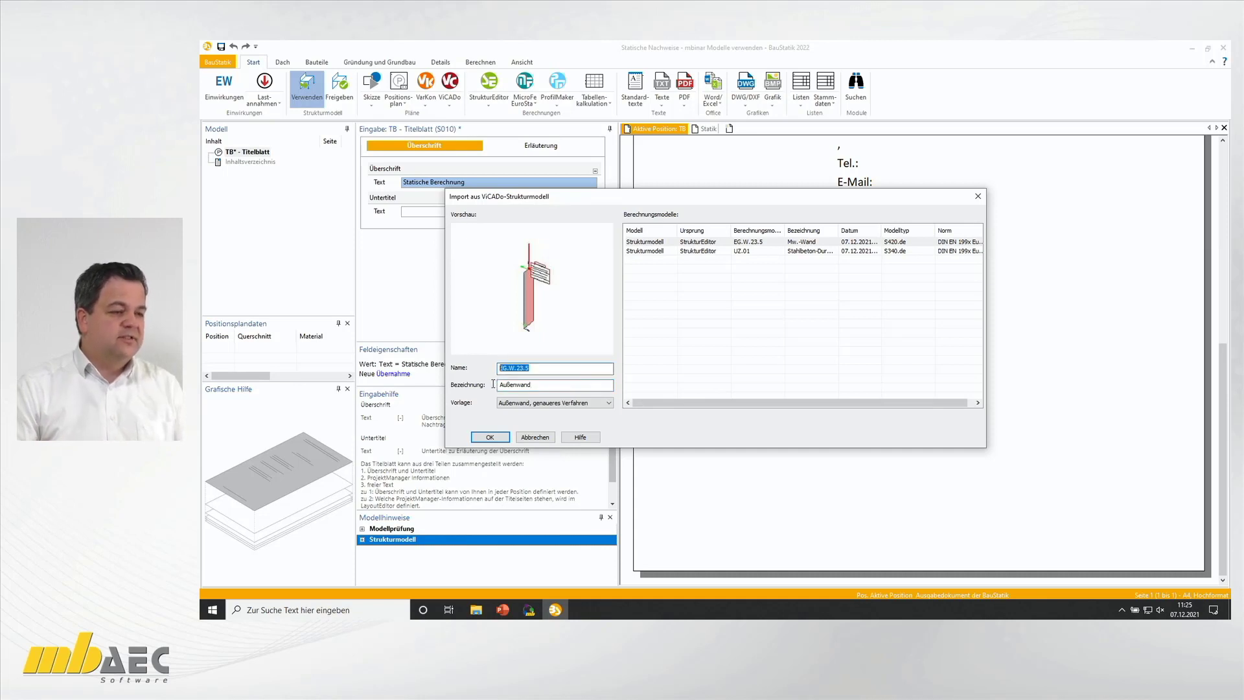
{"action": "type", "text": "W01"}
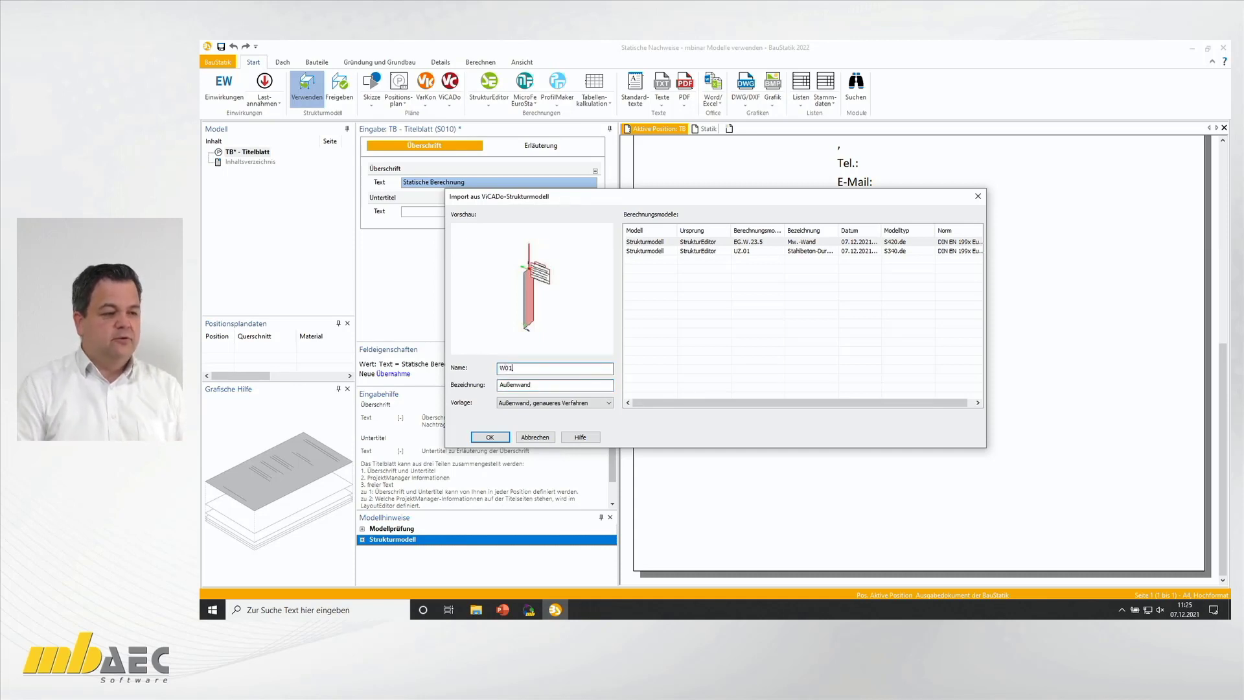
{"action": "left_click", "coordinate": [490, 438]}
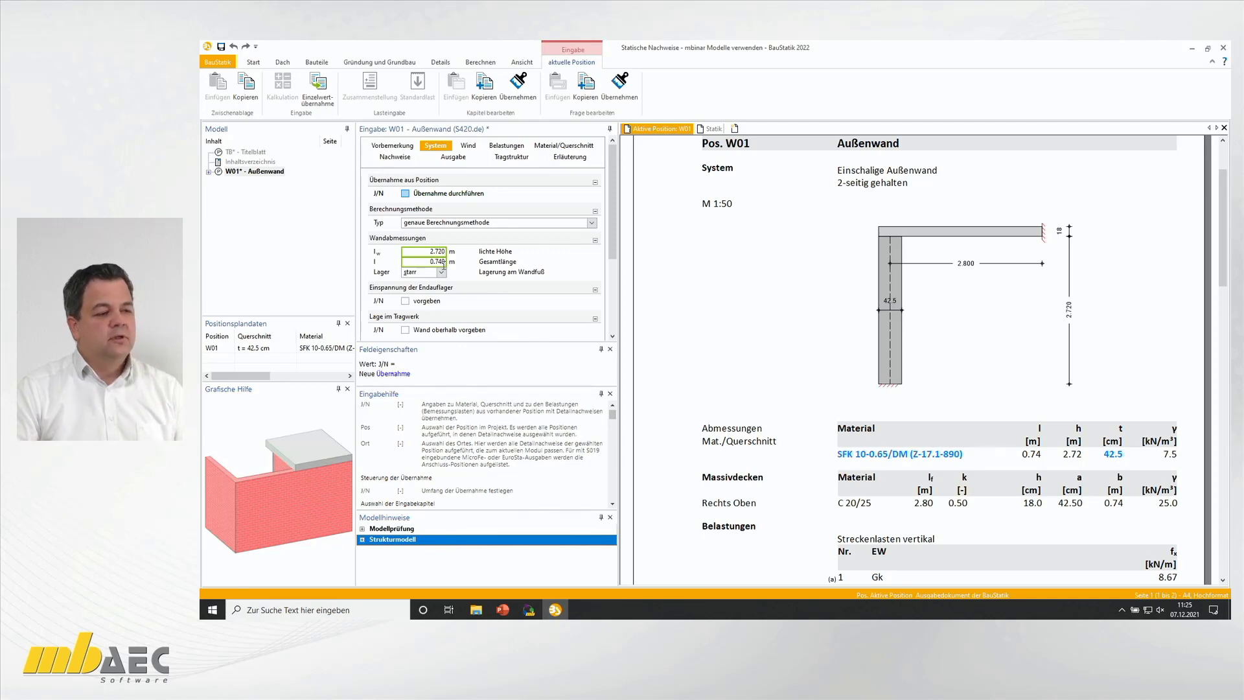
Step: Examine position W01's adopted system dimensions, loads, material and cross-section, structural element references and adjoining slabs
{"action": "scroll", "coordinate": [444, 265], "scroll_direction": "down", "scroll_amount": 1}
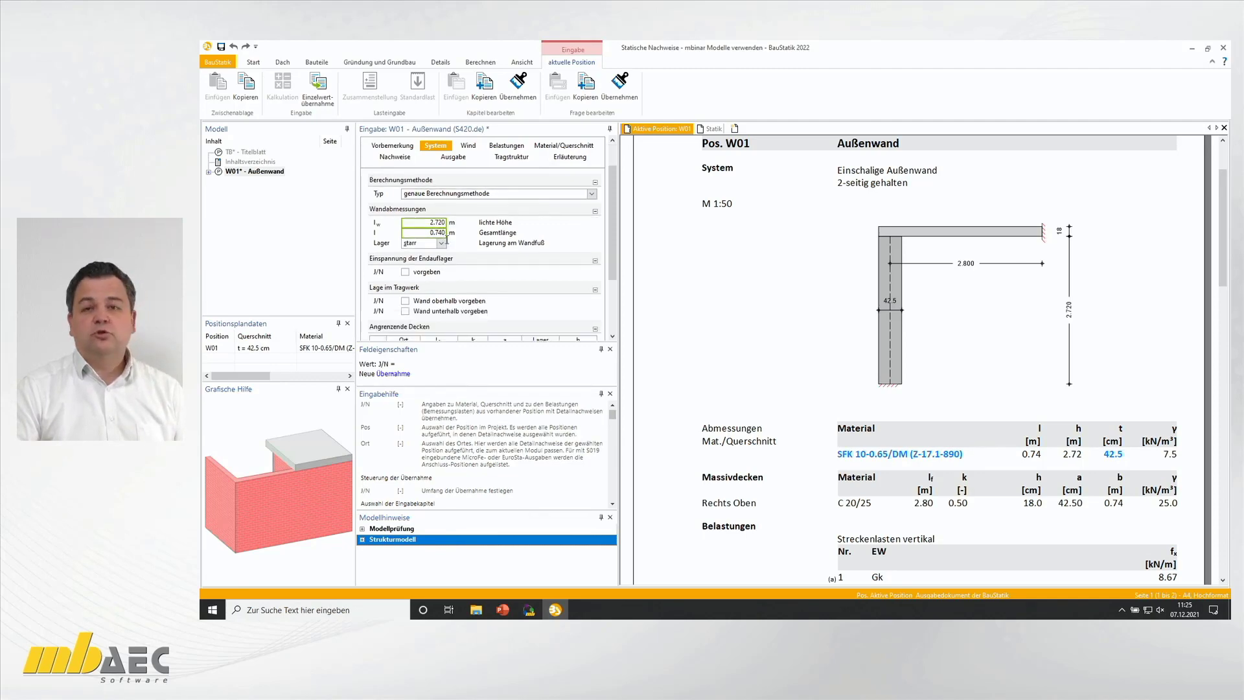
{"action": "left_click", "coordinate": [519, 144]}
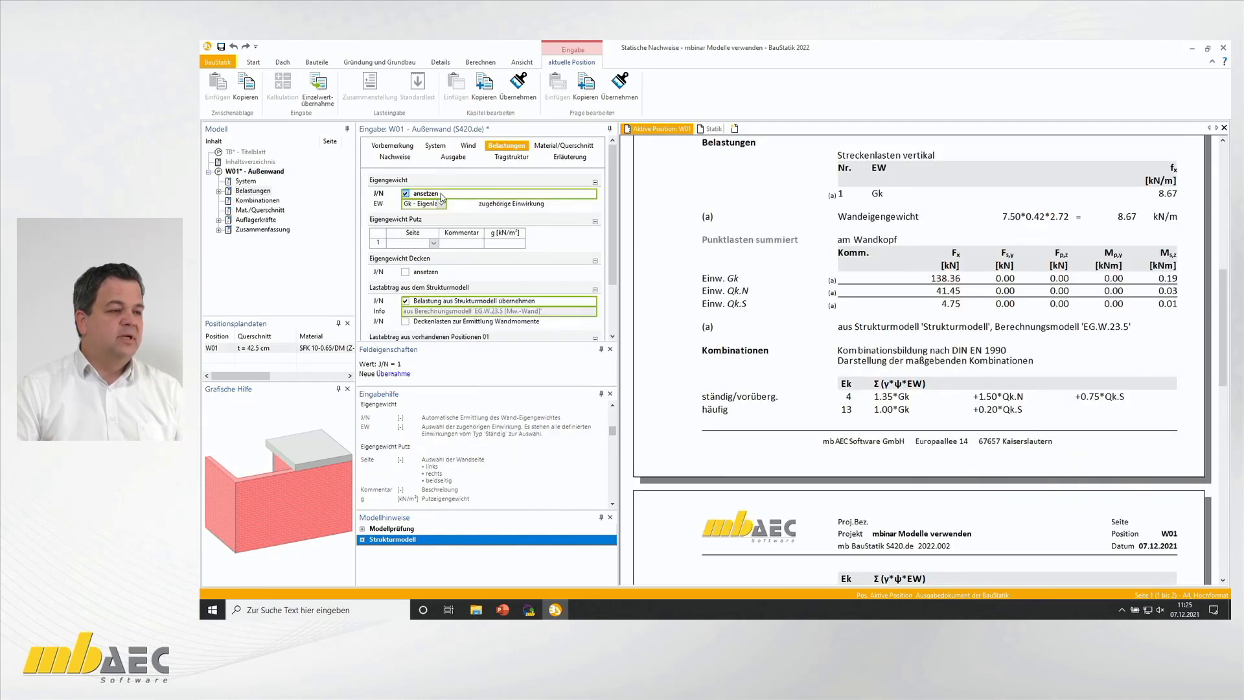
{"action": "left_click", "coordinate": [545, 148]}
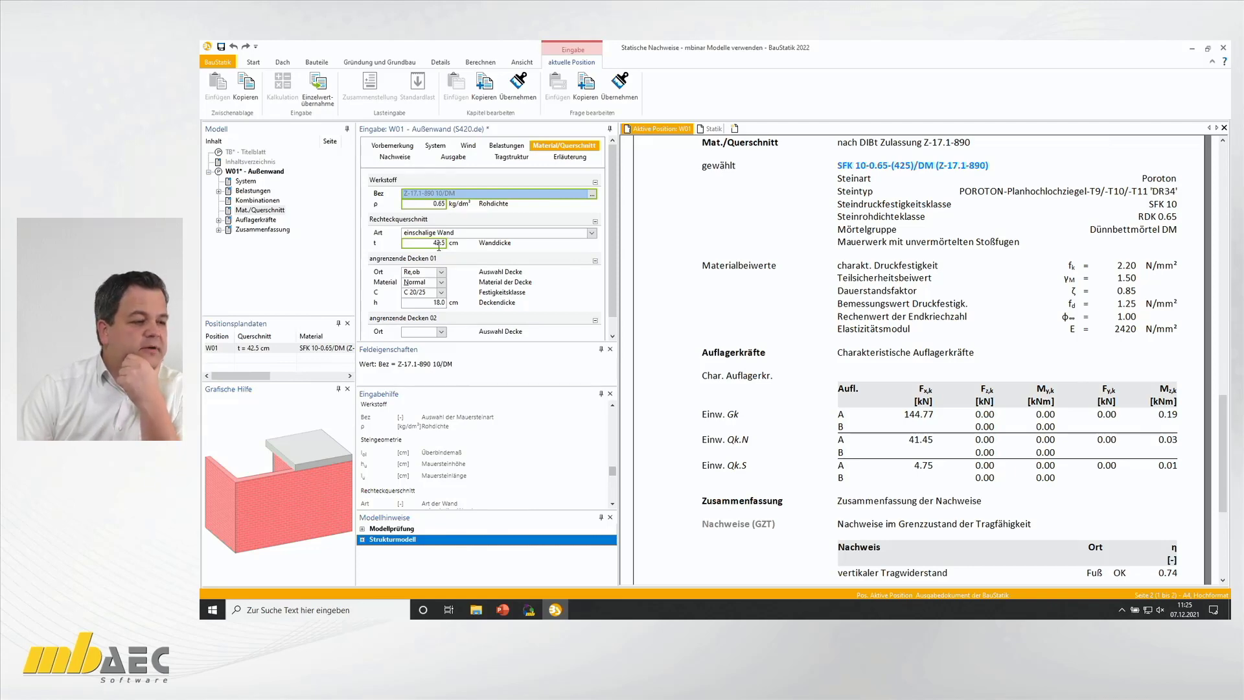
{"action": "left_click", "coordinate": [514, 159]}
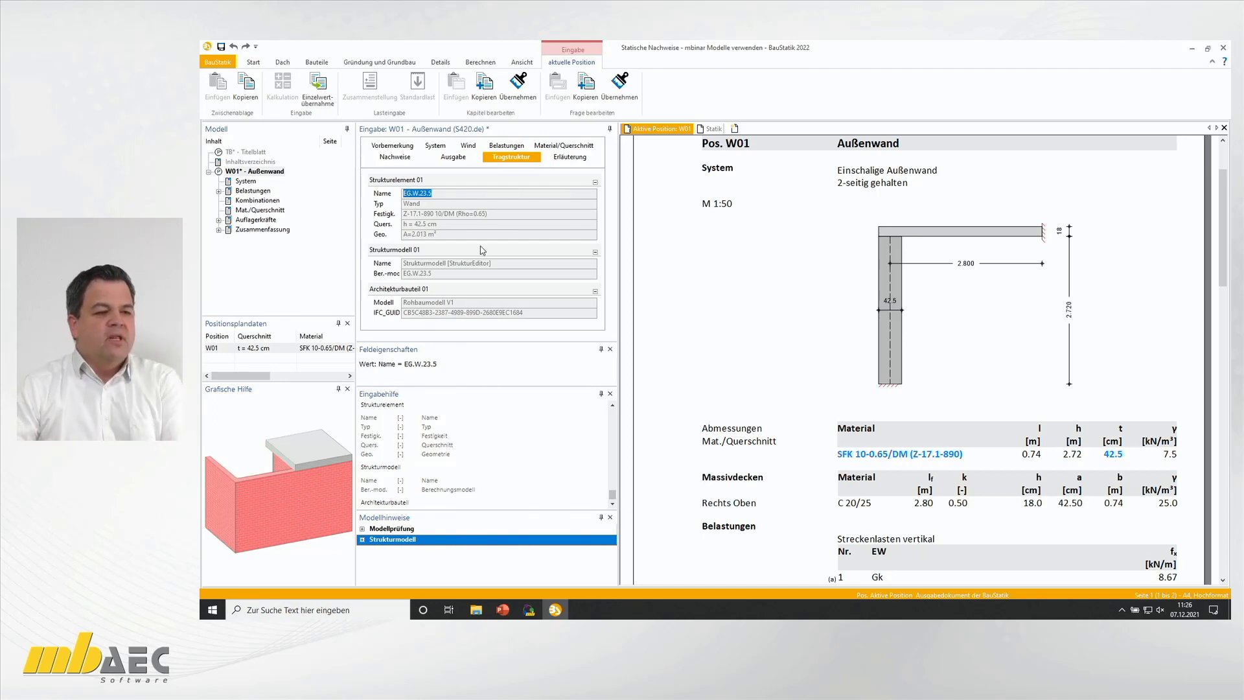
{"action": "left_click", "coordinate": [438, 147]}
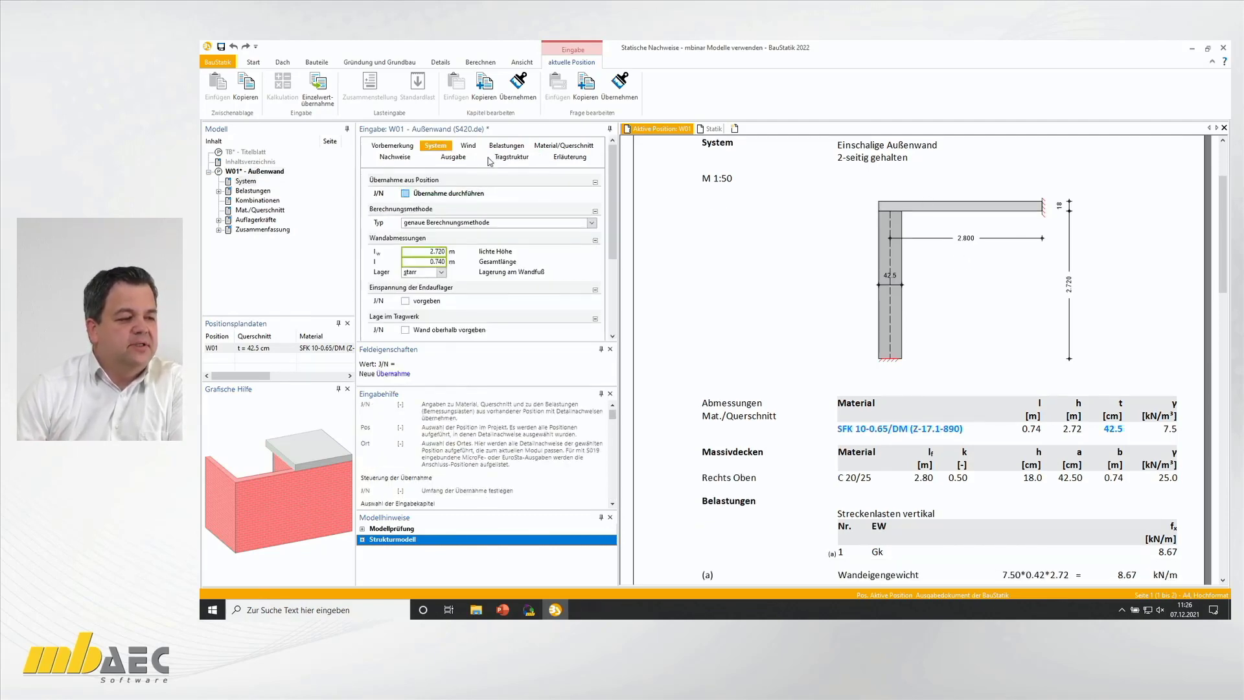
{"action": "scroll", "coordinate": [469, 209], "scroll_direction": "down", "scroll_amount": 3}
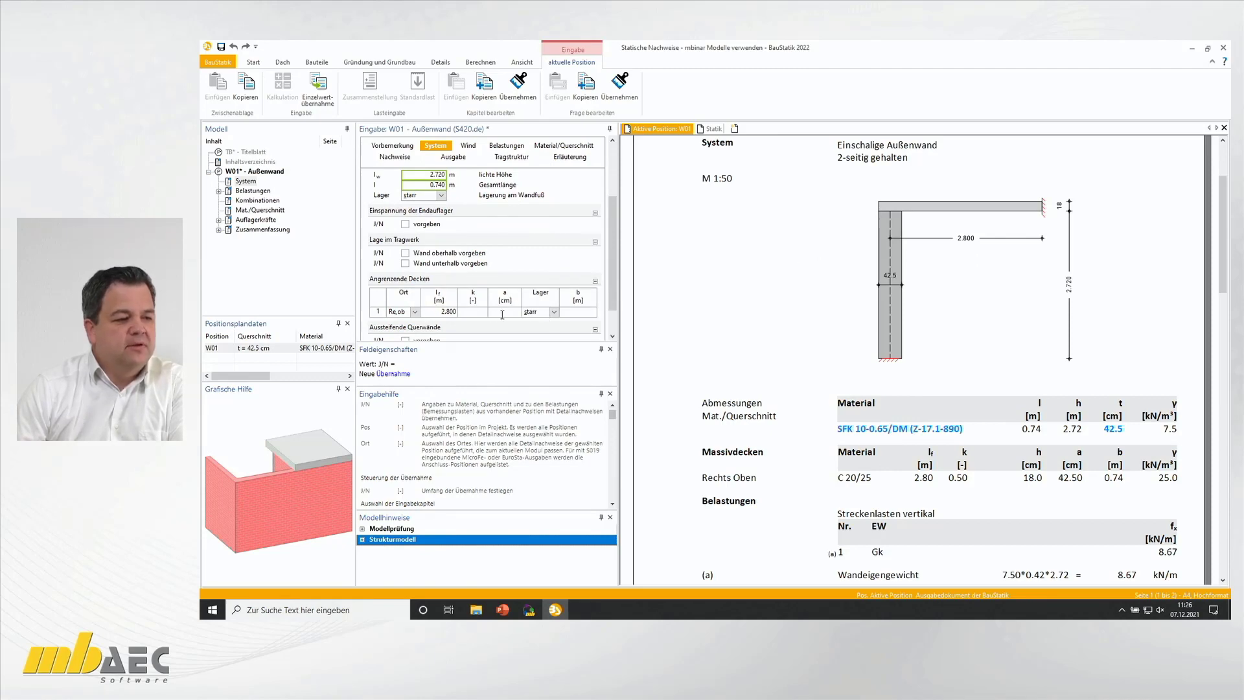
{"action": "scroll", "coordinate": [464, 318], "scroll_direction": "down", "scroll_amount": 1}
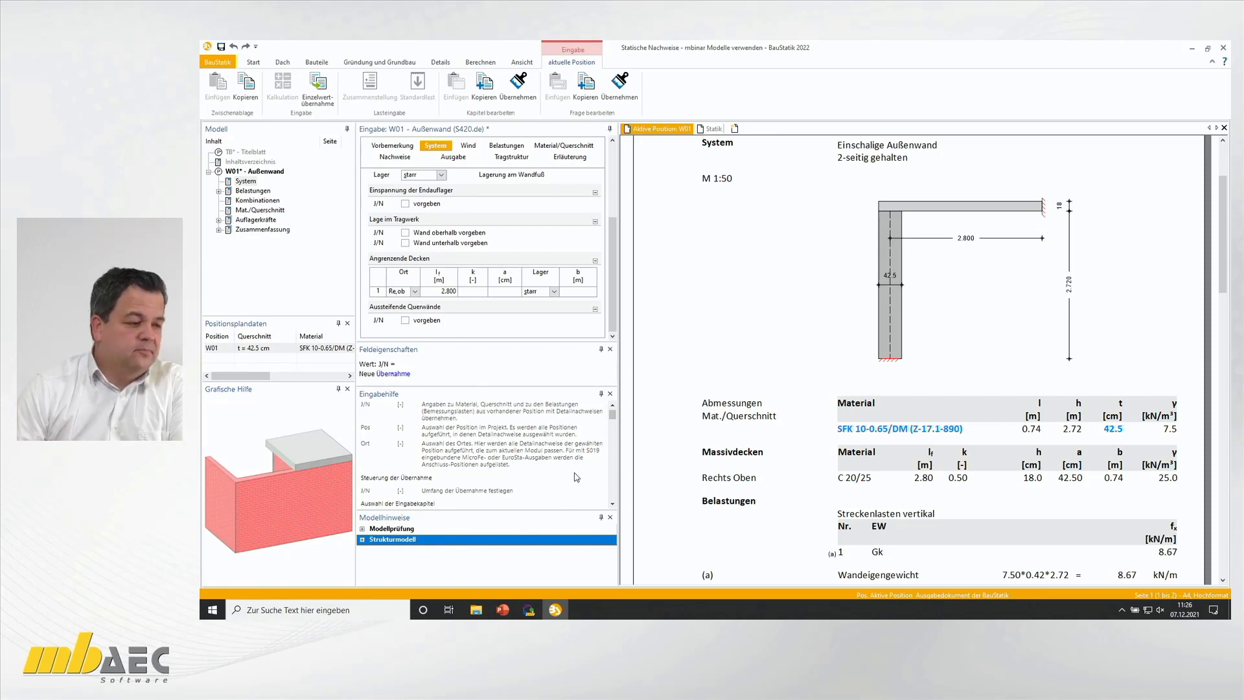
Step: Switch to the ProjectManager and open the ViCADo model Rohbaumodell V1 with its preselected views
{"action": "left_click", "coordinate": [528, 612]}
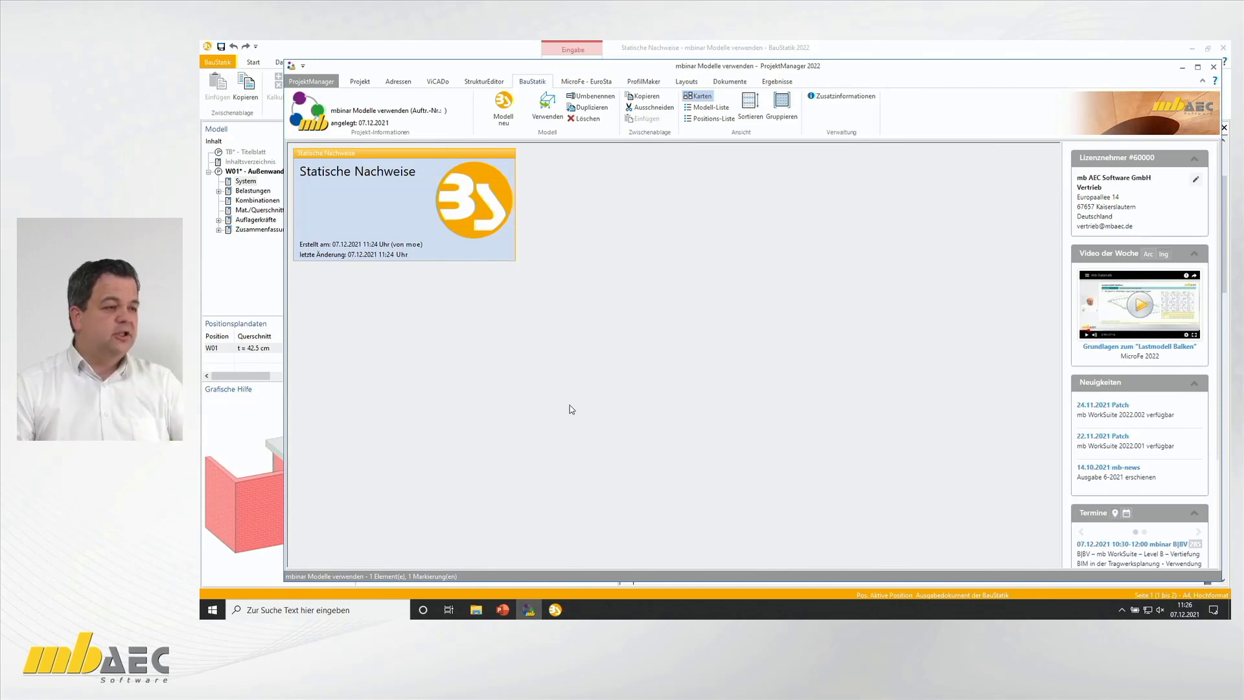
{"action": "left_click", "coordinate": [438, 82]}
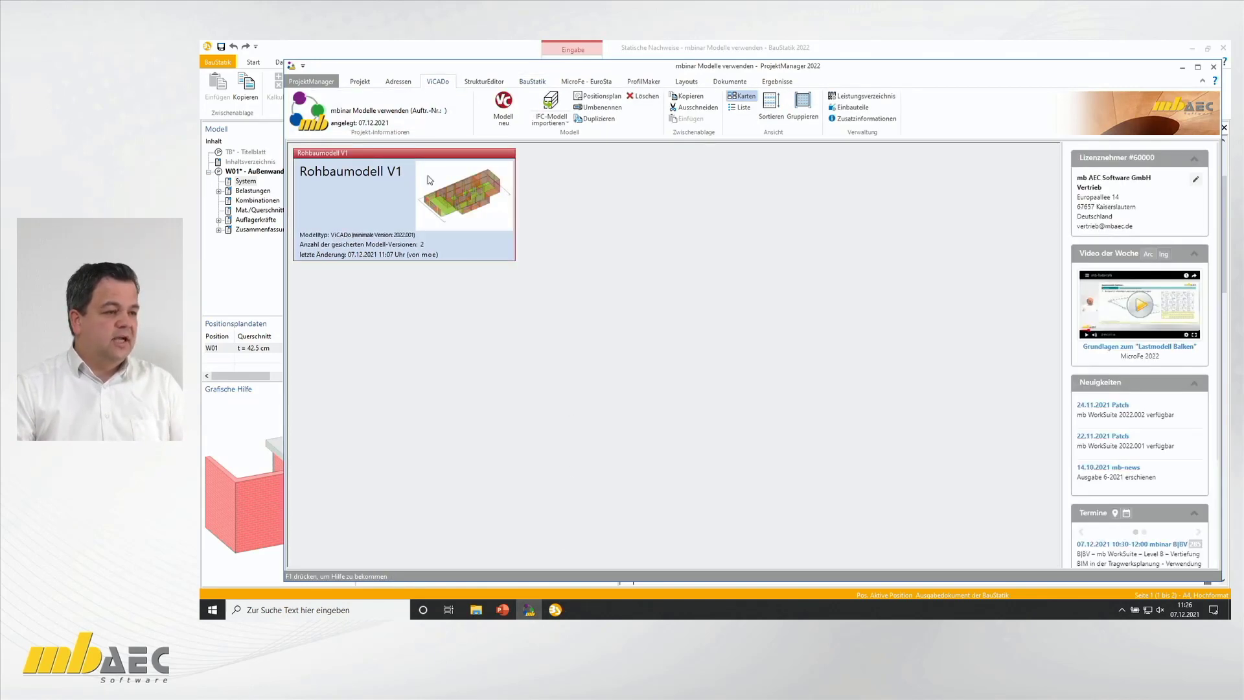
{"action": "double_click", "coordinate": [416, 223]}
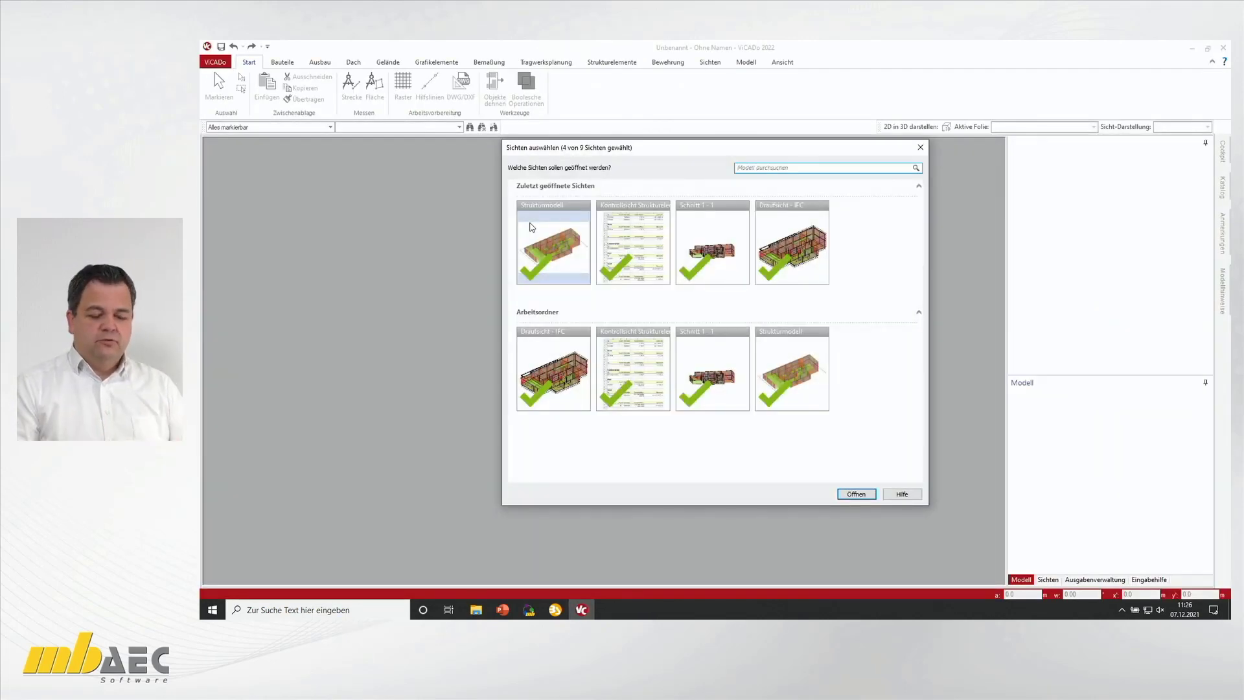
{"action": "double_click", "coordinate": [531, 227]}
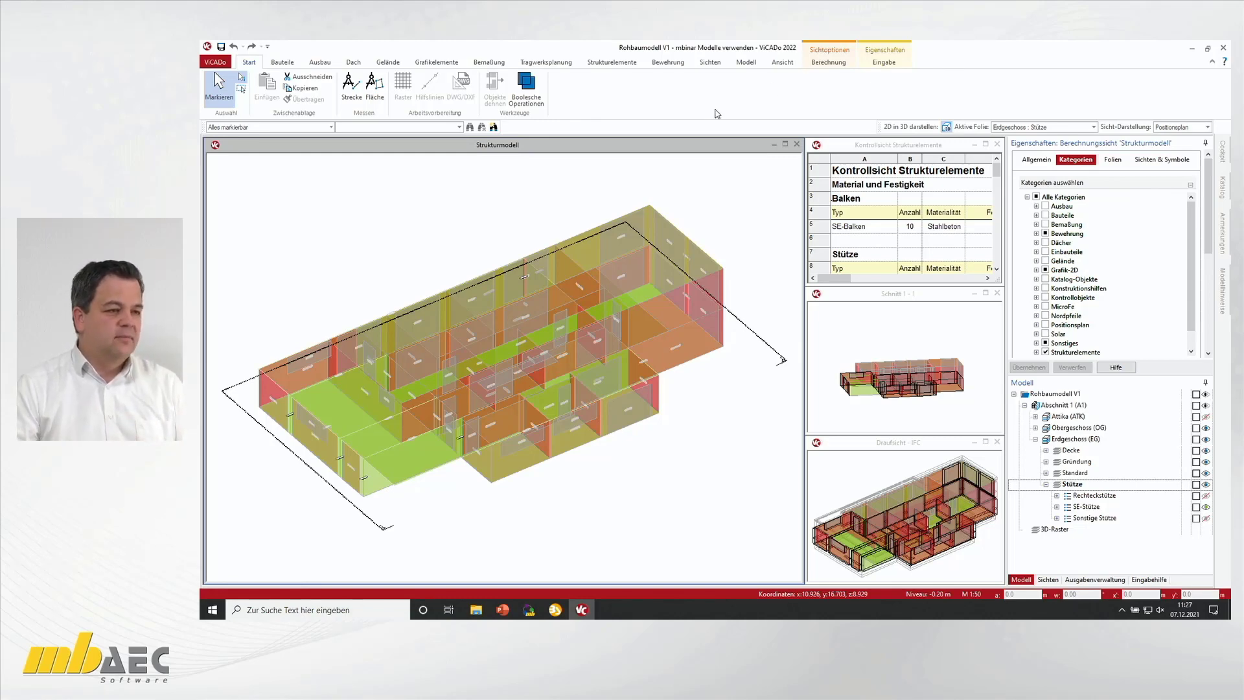
Step: Create a new plan view named "Draufsicht EG" from the Positionsplan (1:100) template, including all storeys
{"action": "left_click", "coordinate": [713, 63]}
{"action": "left_click", "coordinate": [268, 85]}
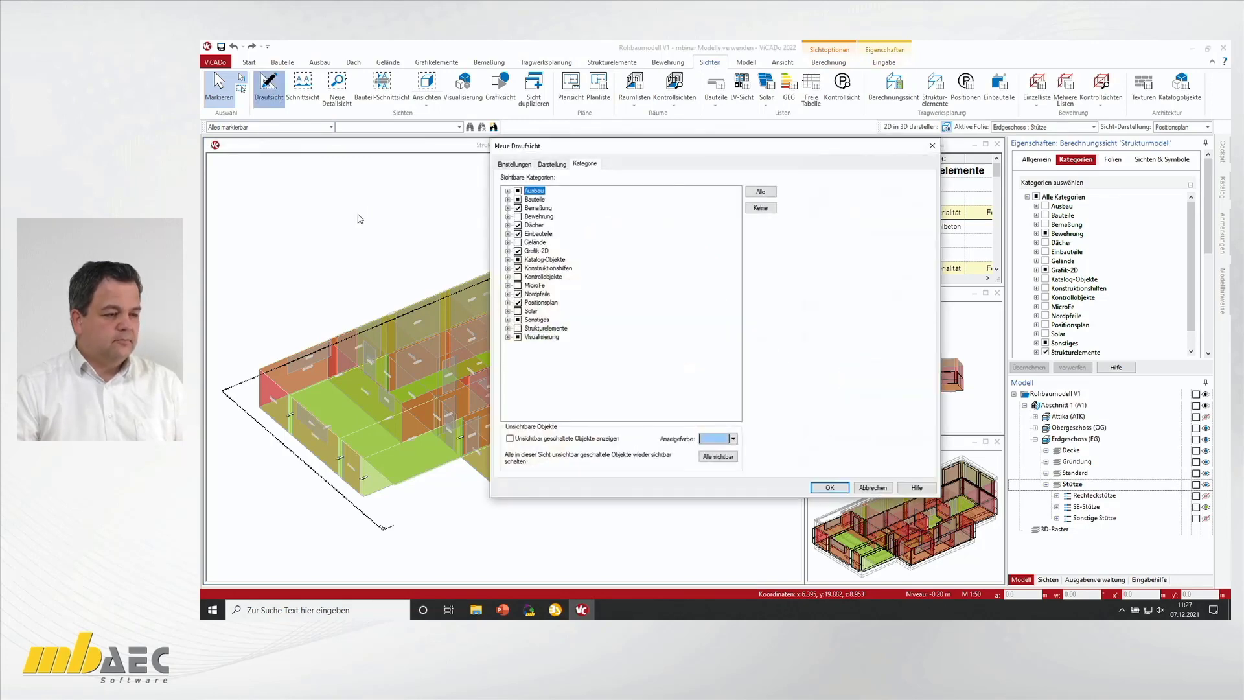
{"action": "left_click", "coordinate": [522, 165]}
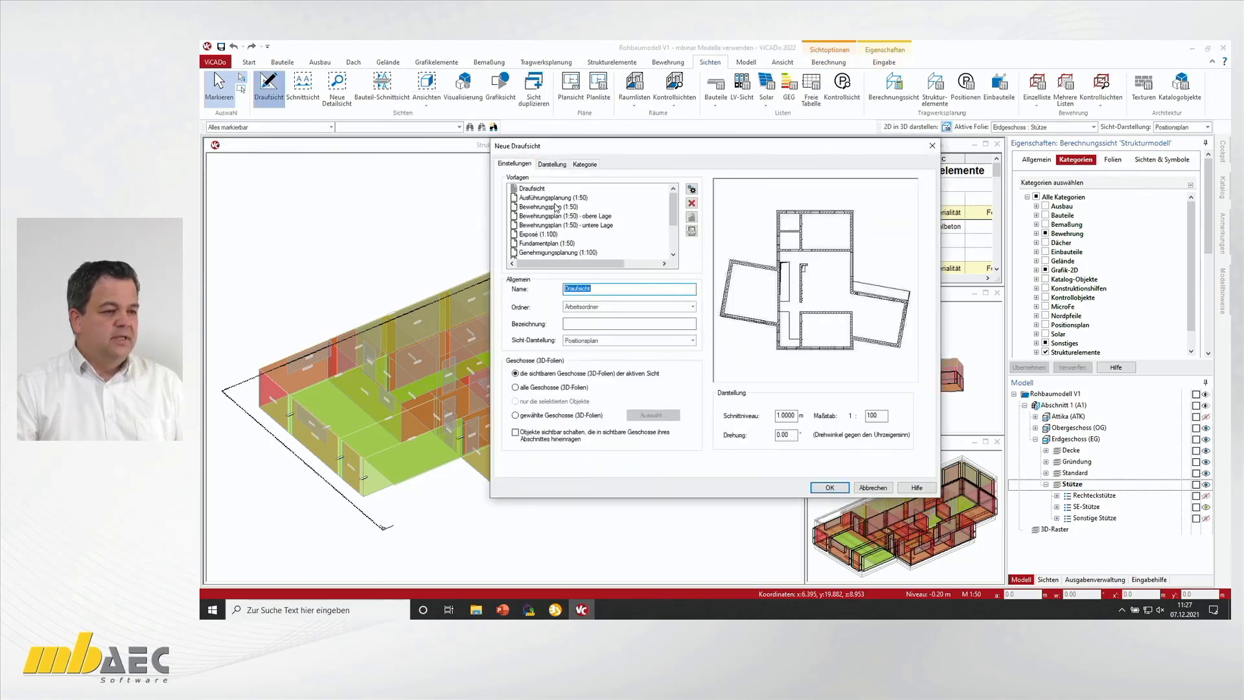
{"action": "scroll", "coordinate": [555, 235], "scroll_direction": "down", "scroll_amount": 2}
{"action": "left_click", "coordinate": [596, 289]}
{"action": "type", "text": "EG"}
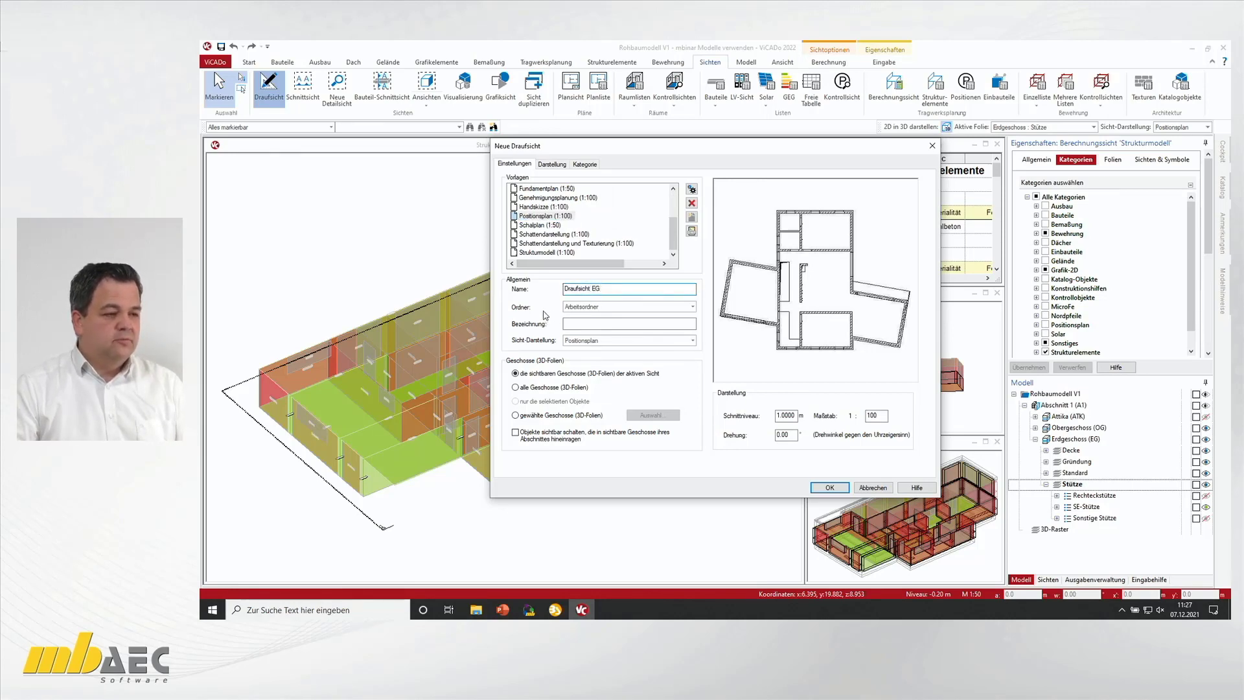
{"action": "left_click", "coordinate": [536, 389]}
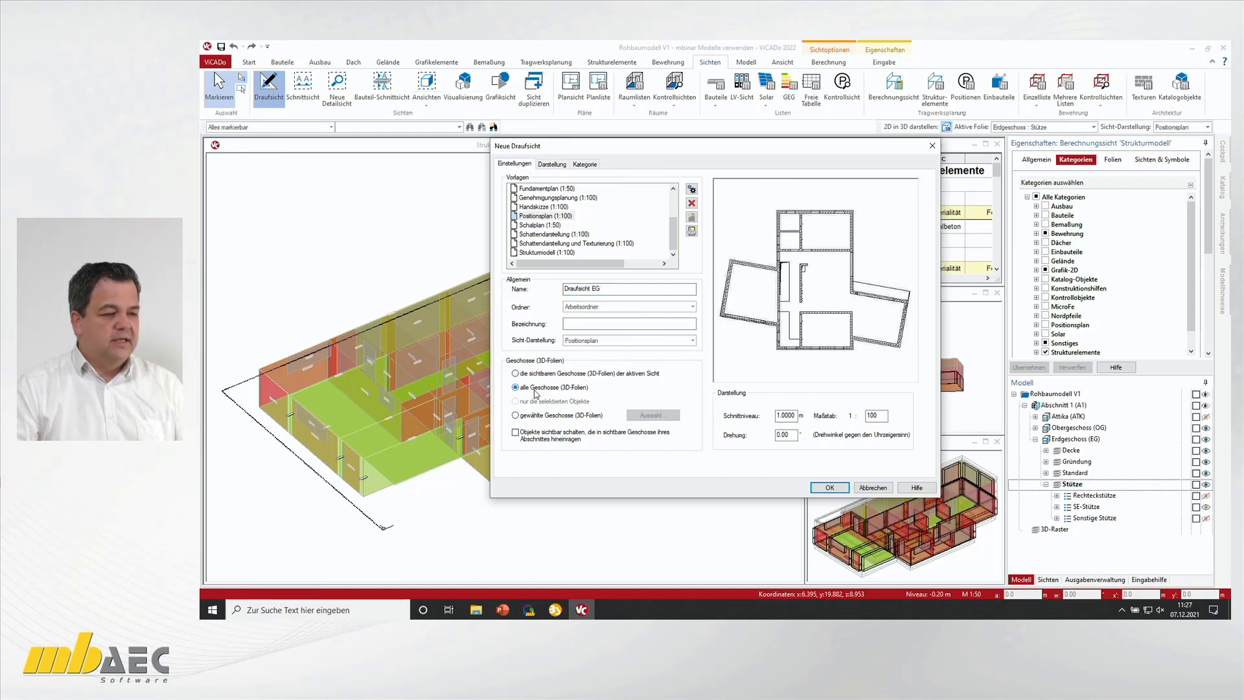
{"action": "left_click", "coordinate": [830, 488]}
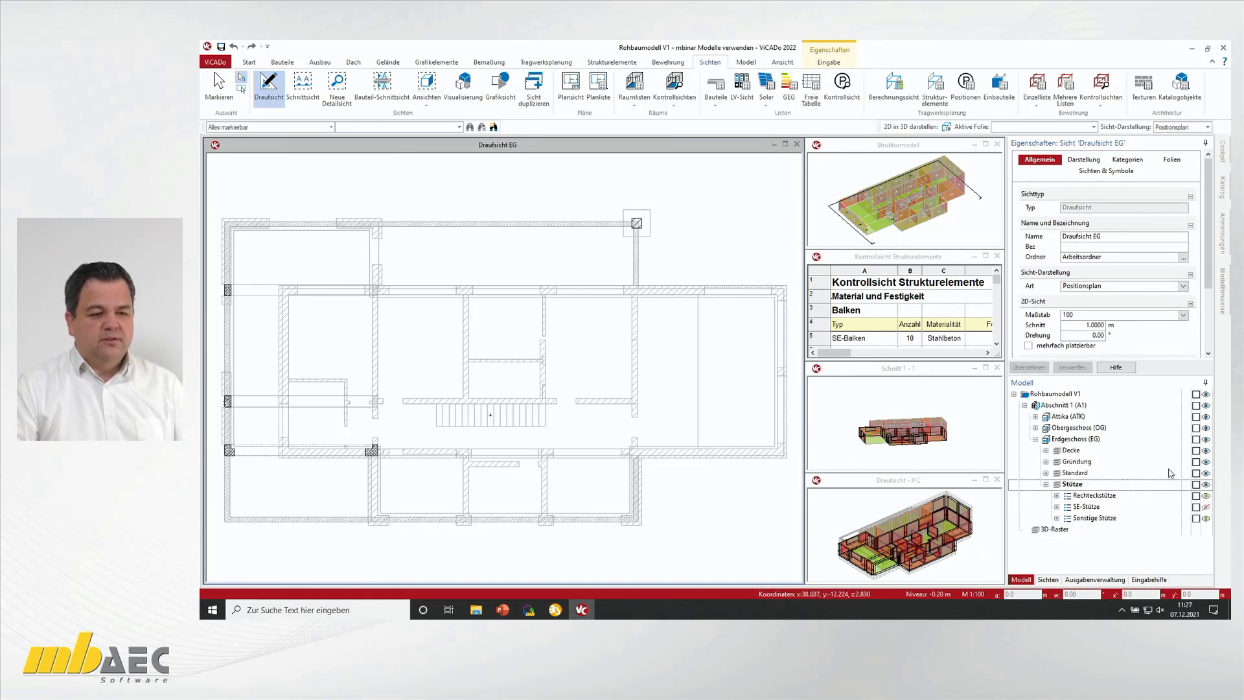
Step: Hide the ground floor's Gründung layer in the Draufsicht EG view
{"action": "left_click", "coordinate": [1204, 462]}
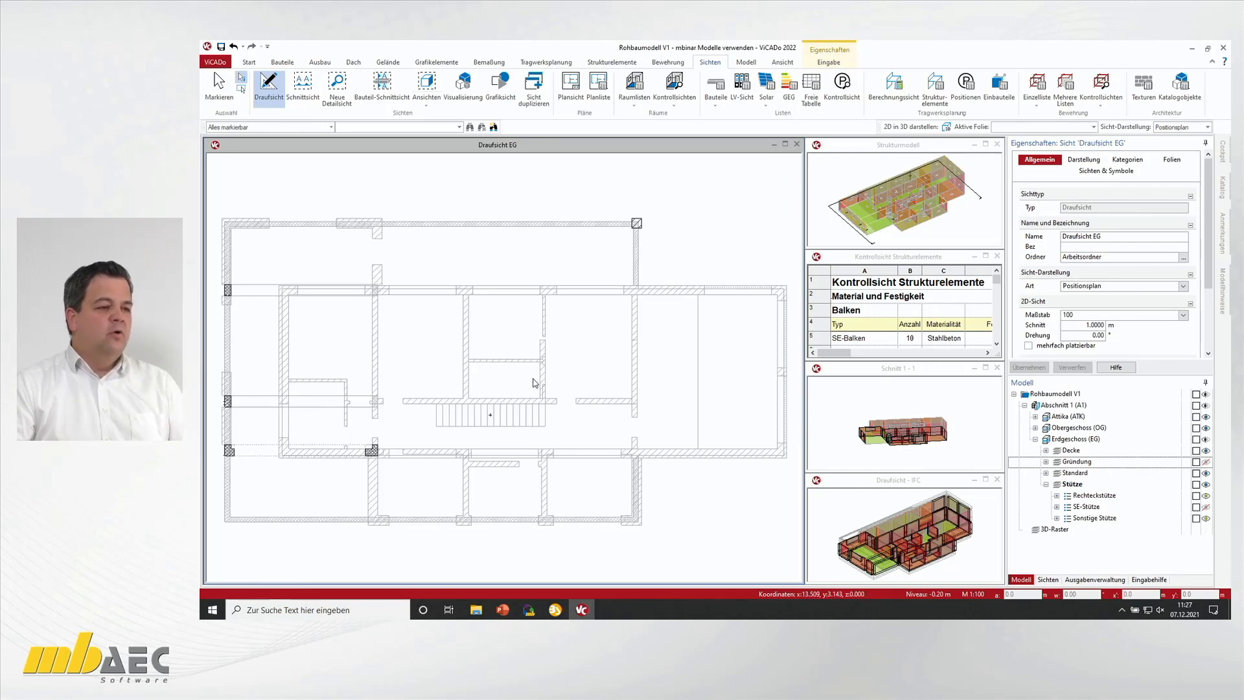
{"action": "key", "text": "Down"}
{"action": "key", "text": "Down"}
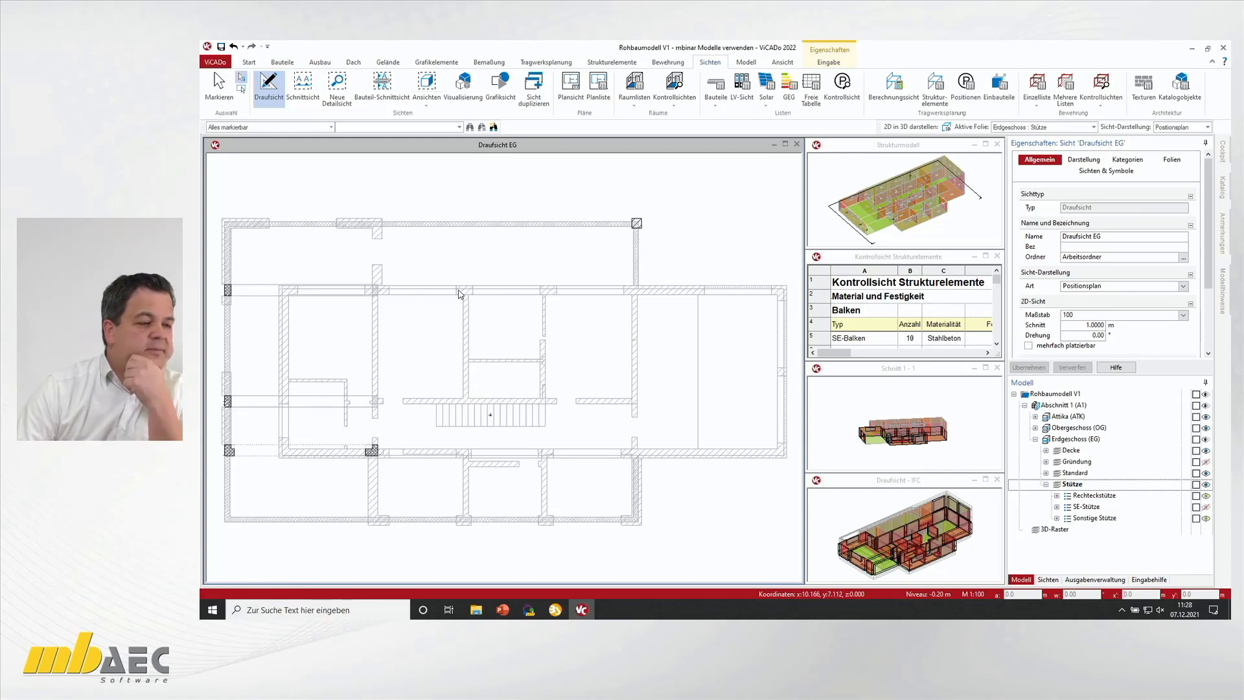
{"action": "key", "text": "Escape"}
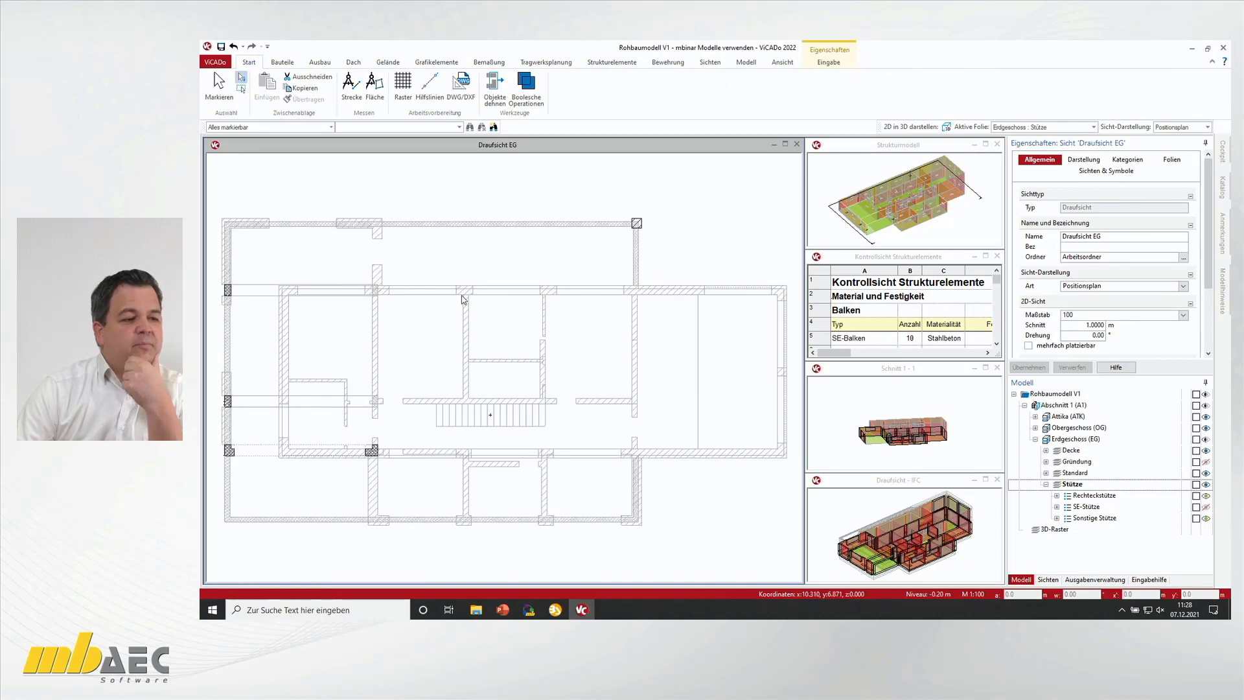
Step: Show the SE-Wand elements of the ground floor's Standard layer in the plan and check the wall labels
{"action": "left_click", "coordinate": [1046, 473]}
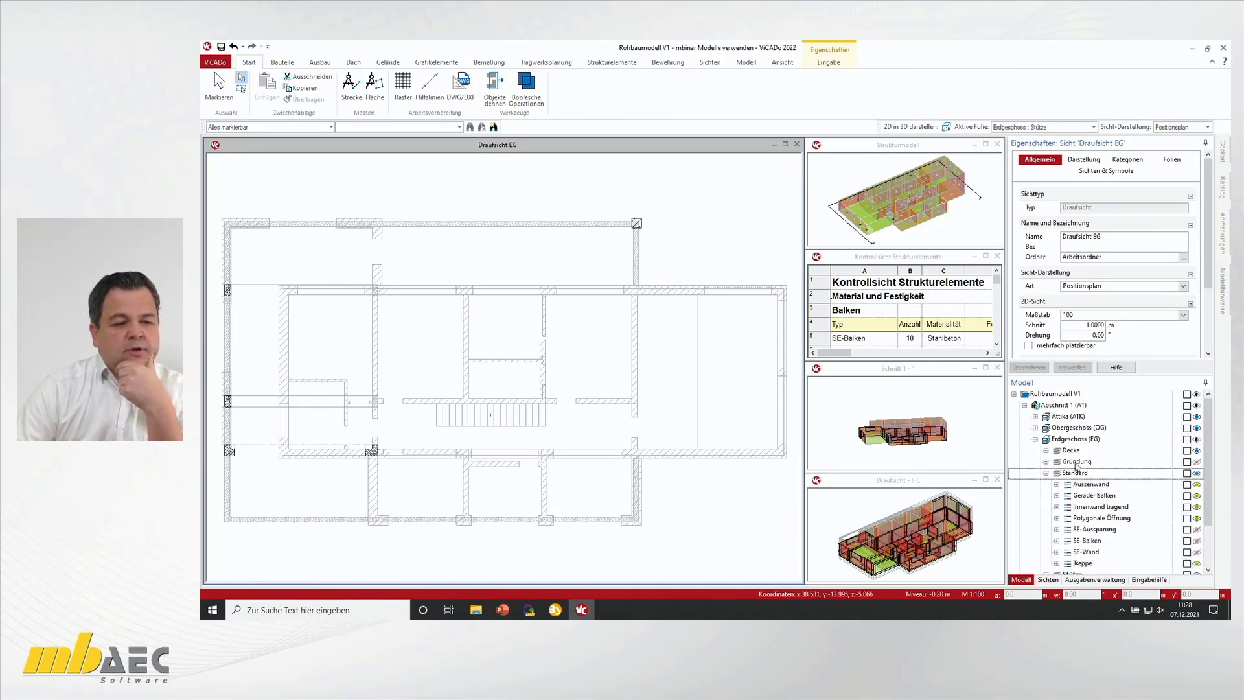
{"action": "scroll", "coordinate": [1079, 489], "scroll_direction": "down", "scroll_amount": 1}
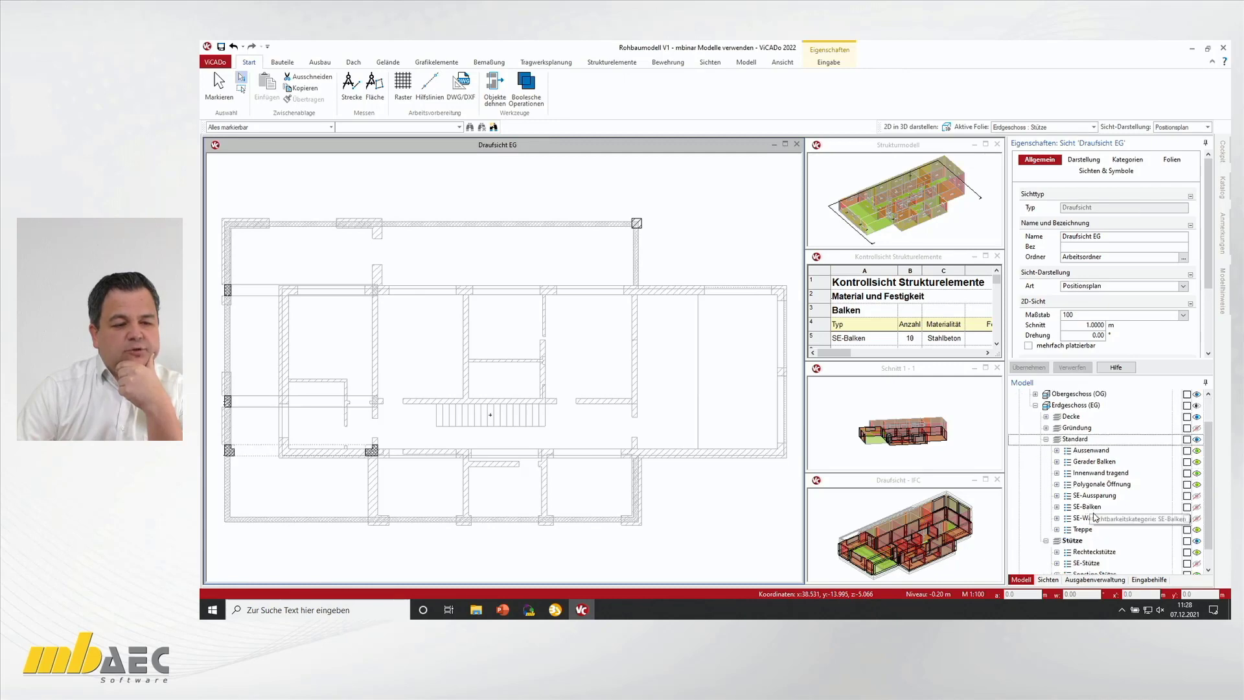
{"action": "left_click", "coordinate": [1197, 519]}
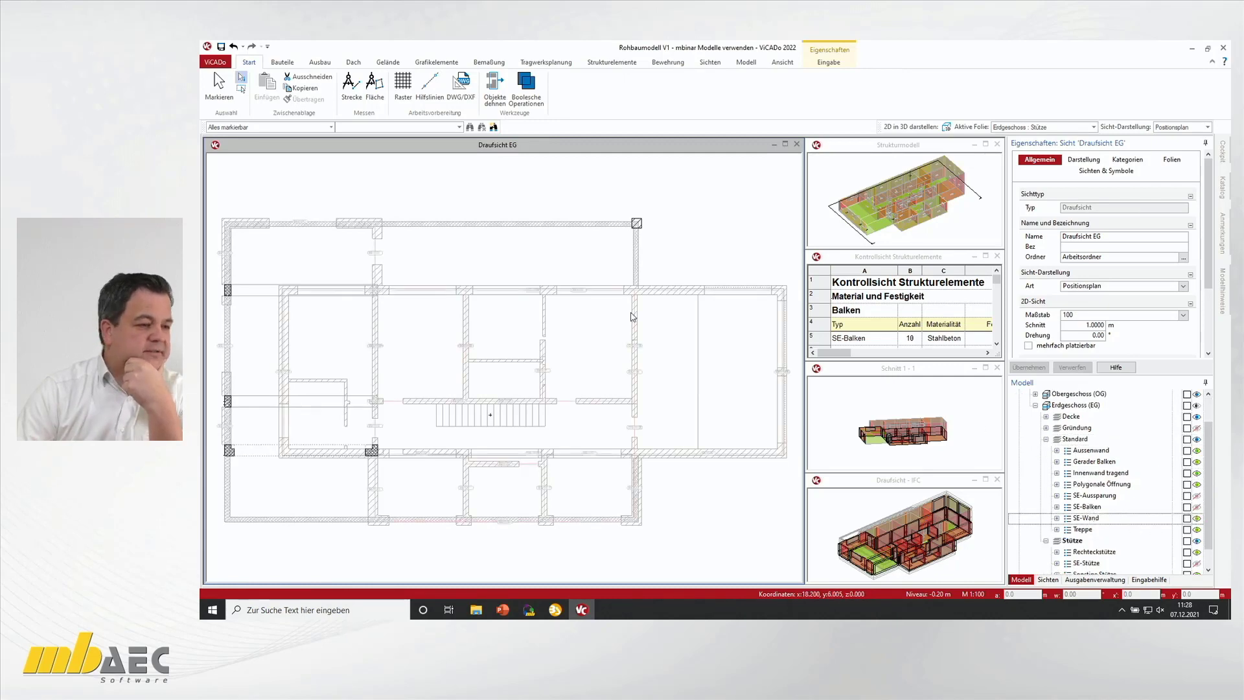
{"action": "scroll", "coordinate": [581, 291], "scroll_direction": "up", "scroll_amount": 3}
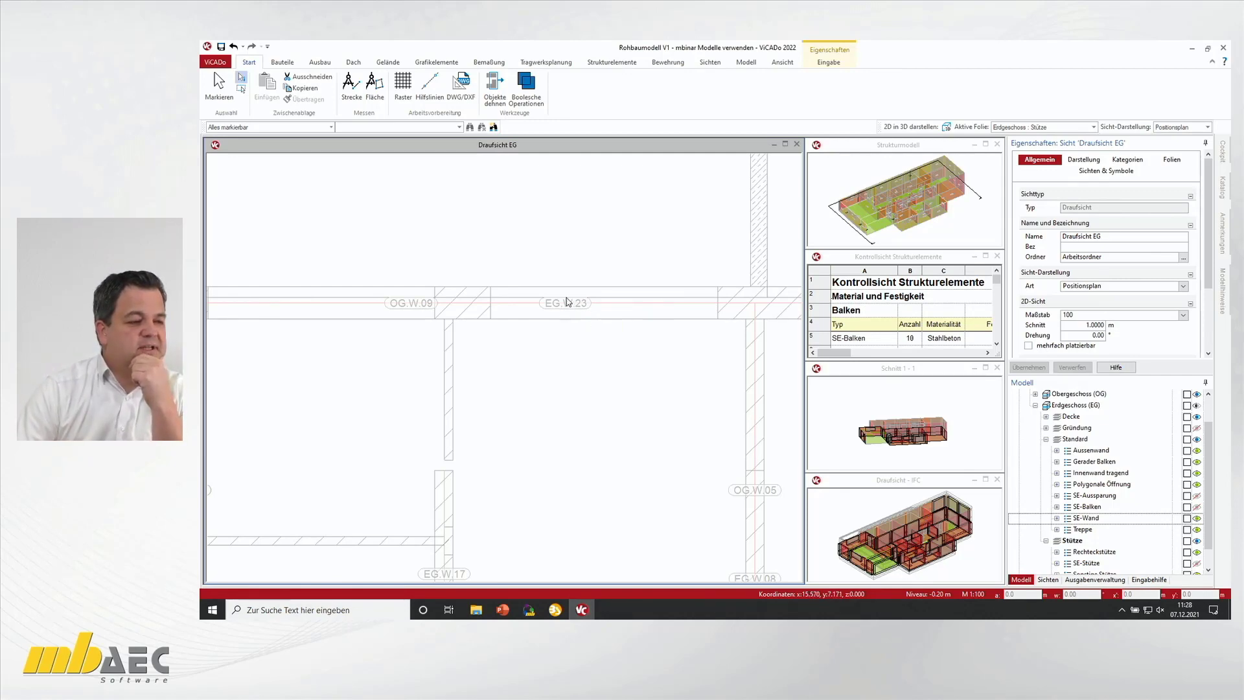
{"action": "scroll", "coordinate": [573, 309], "scroll_direction": "down", "scroll_amount": 2}
{"action": "scroll", "coordinate": [574, 310], "scroll_direction": "down", "scroll_amount": 2}
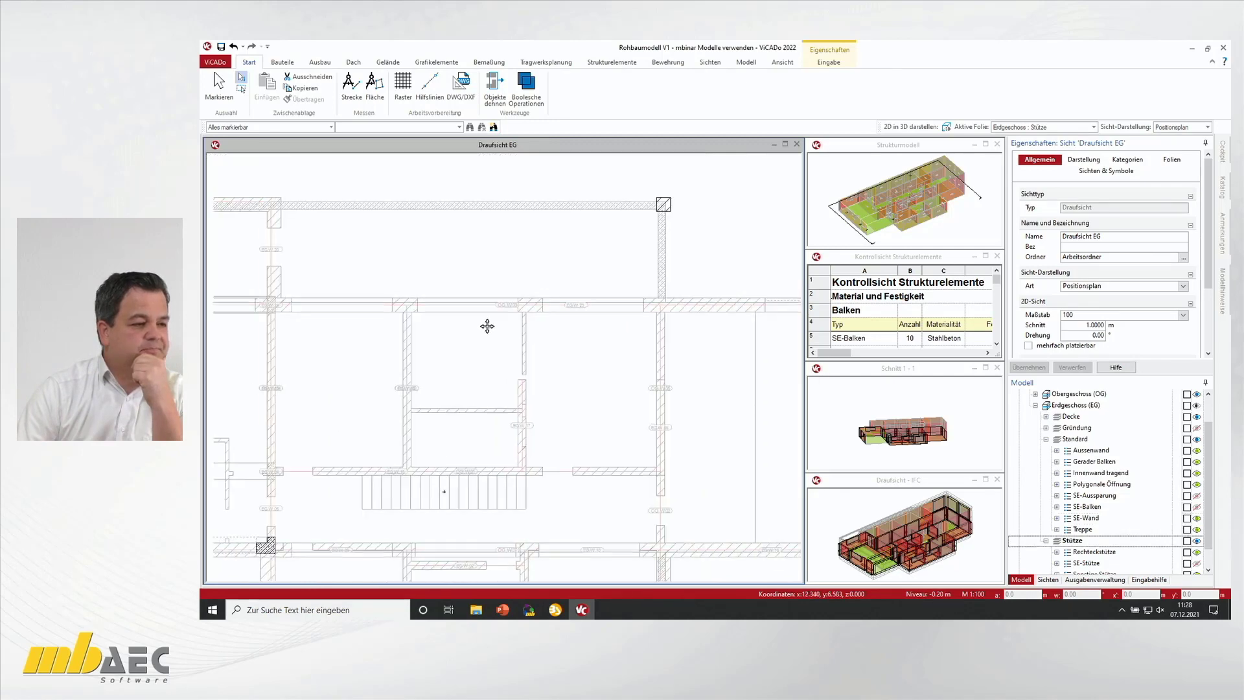
{"action": "scroll", "coordinate": [558, 300], "scroll_direction": "up", "scroll_amount": 2}
{"action": "scroll", "coordinate": [557, 298], "scroll_direction": "down", "scroll_amount": 2}
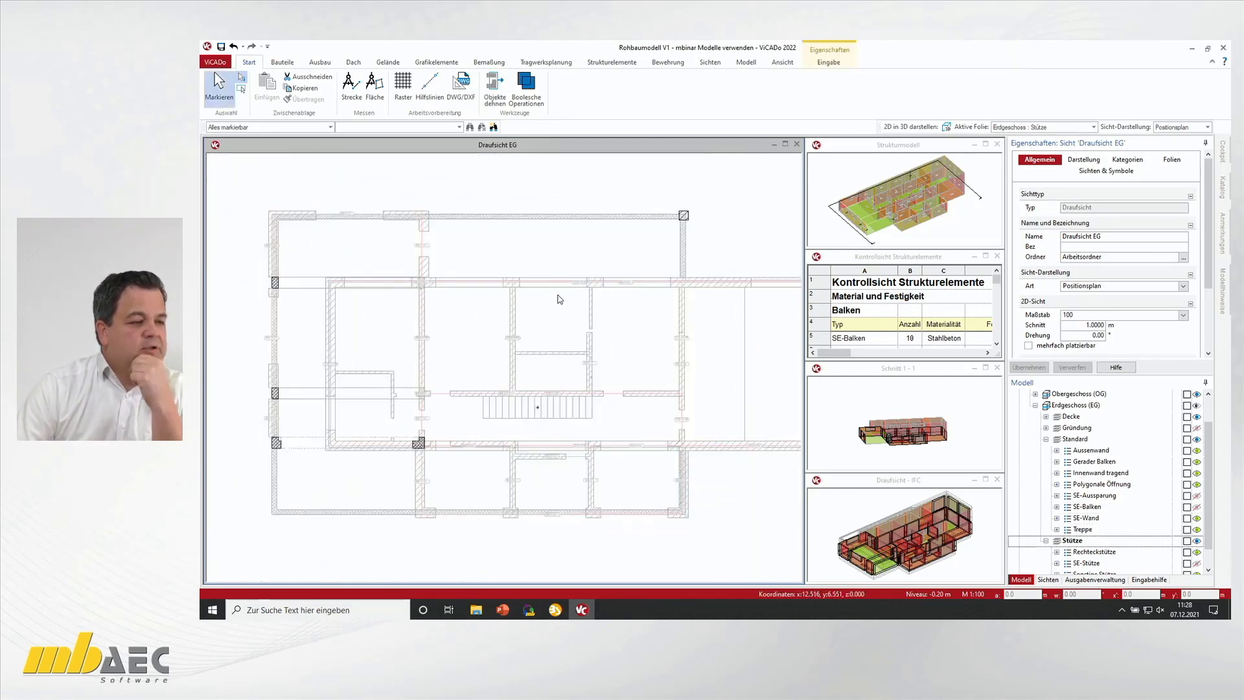
Step: Draw a vertical section line through the Draufsicht EG plan just left of the stairs, extending its depth to the next inner wall
{"action": "left_click", "coordinate": [710, 62]}
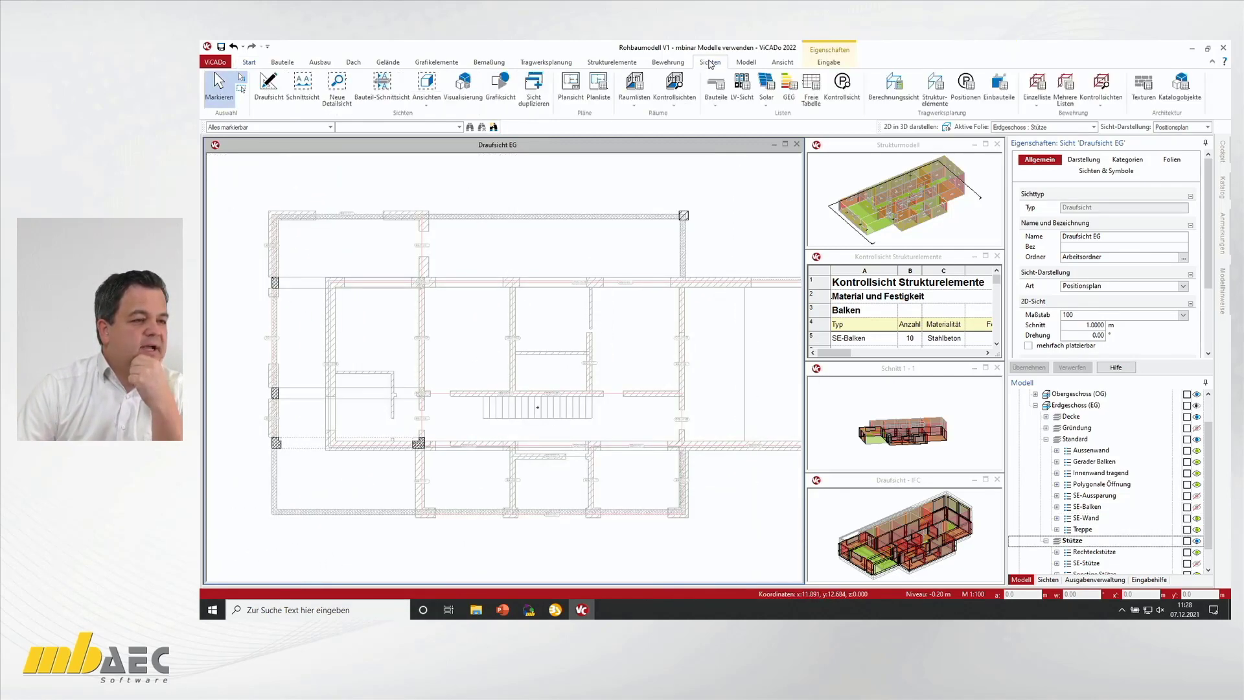
{"action": "left_click", "coordinate": [303, 87]}
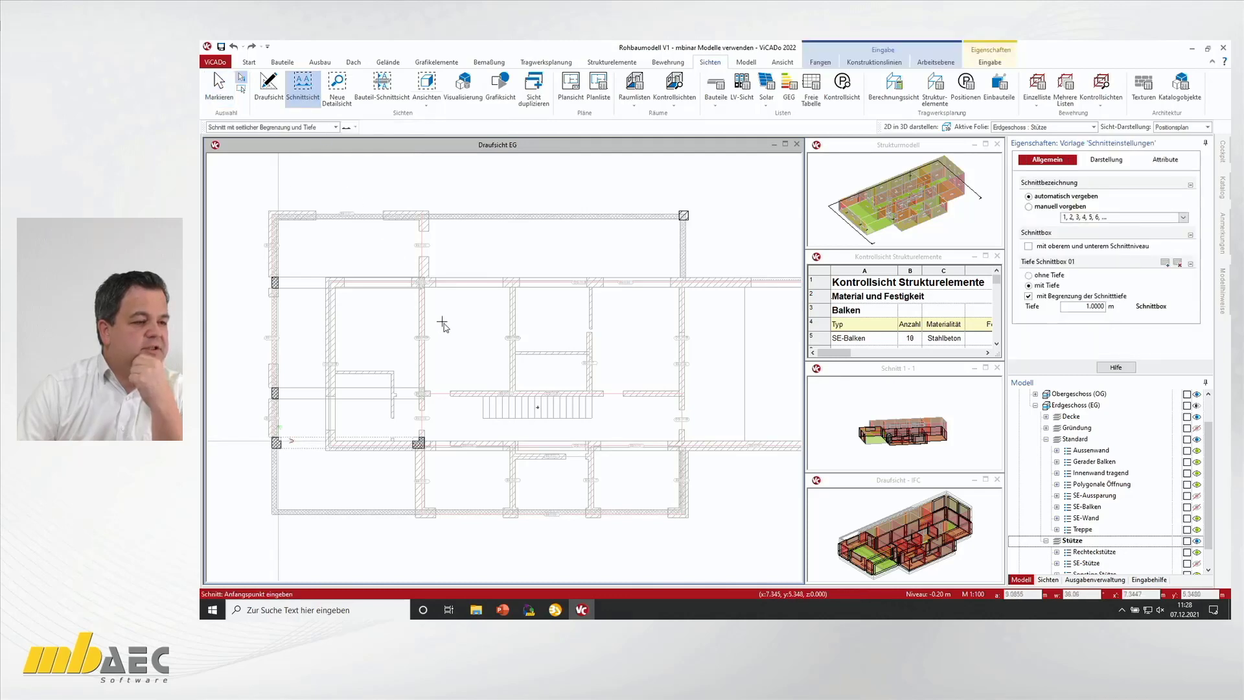
{"action": "left_click", "coordinate": [479, 430]}
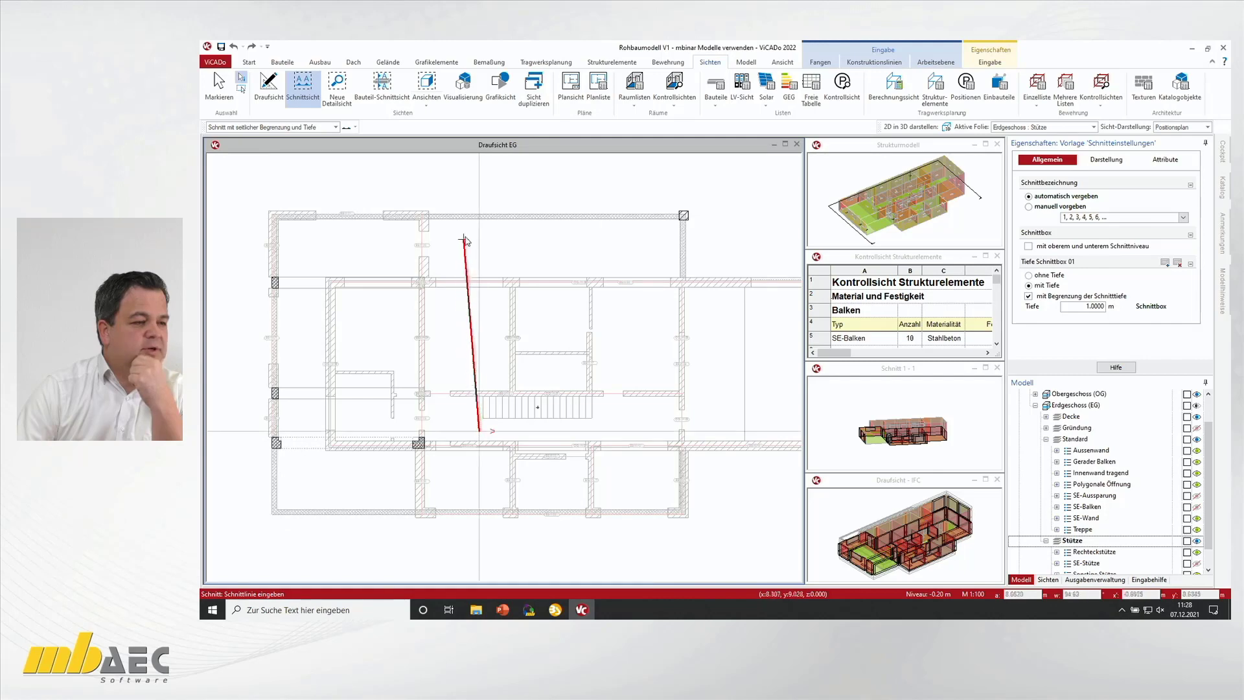
{"action": "left_click", "coordinate": [479, 184]}
{"action": "scroll", "coordinate": [490, 219], "scroll_direction": "up", "scroll_amount": 4}
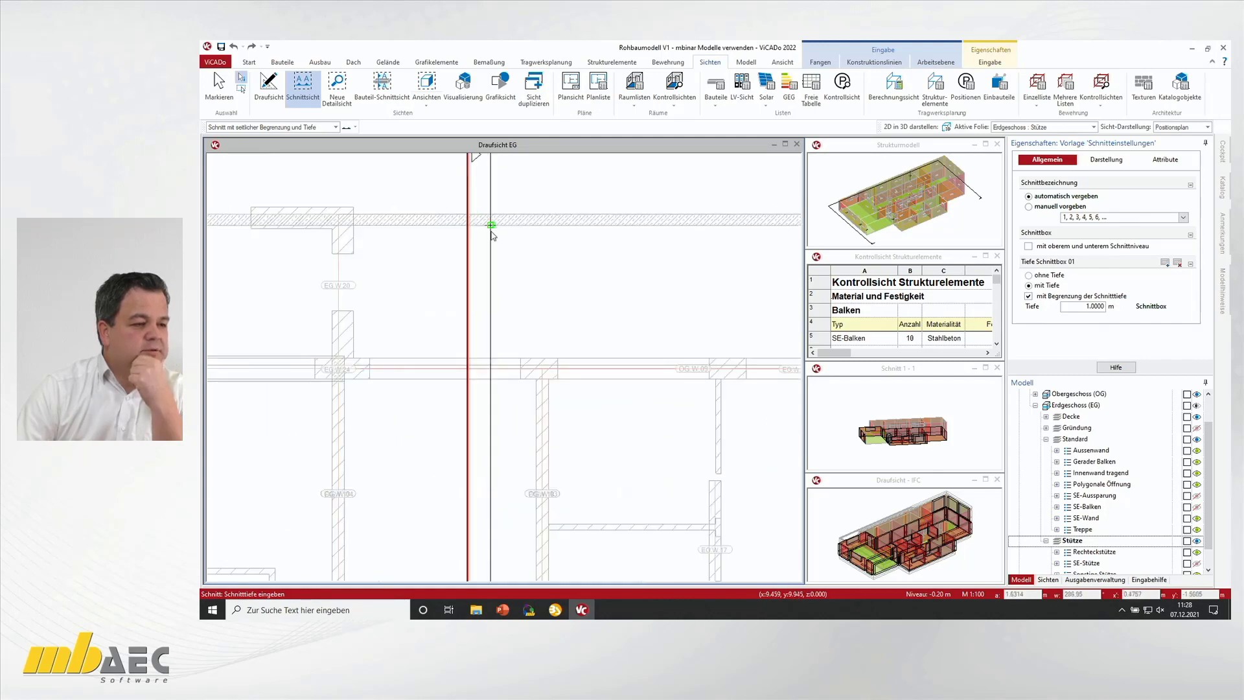
{"action": "middle_click_drag", "start_coordinate": [484, 276], "coordinate": [489, 227]}
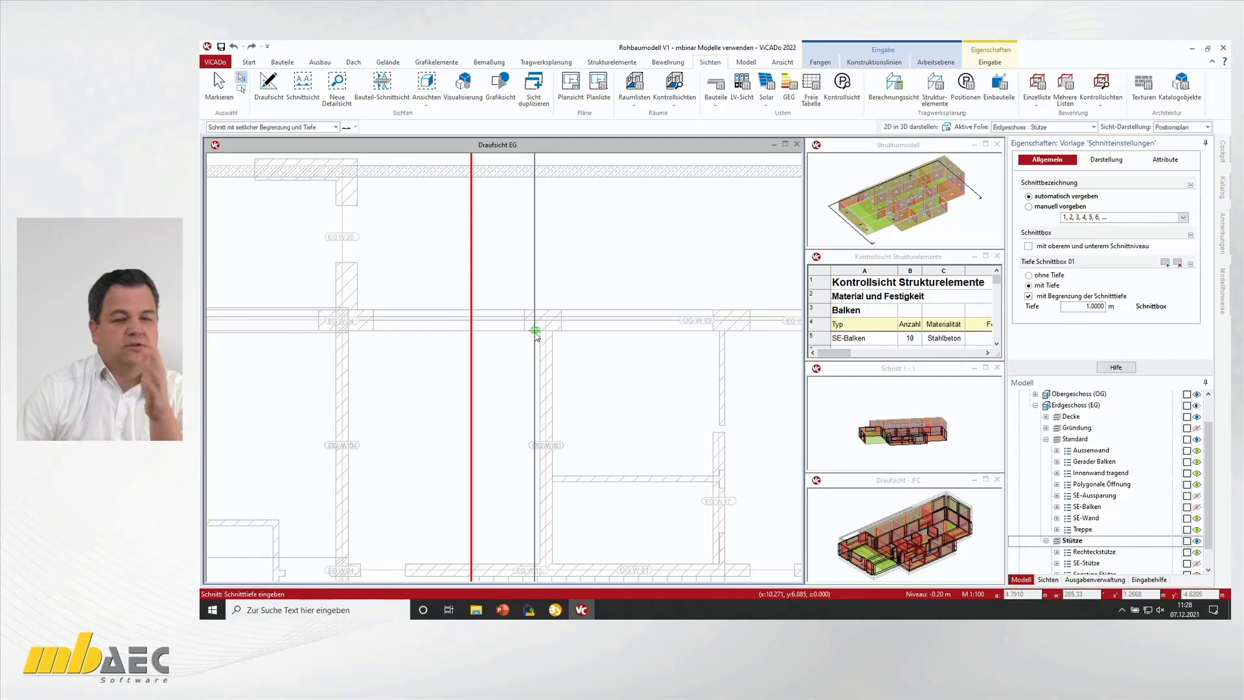
{"action": "left_click", "coordinate": [536, 332]}
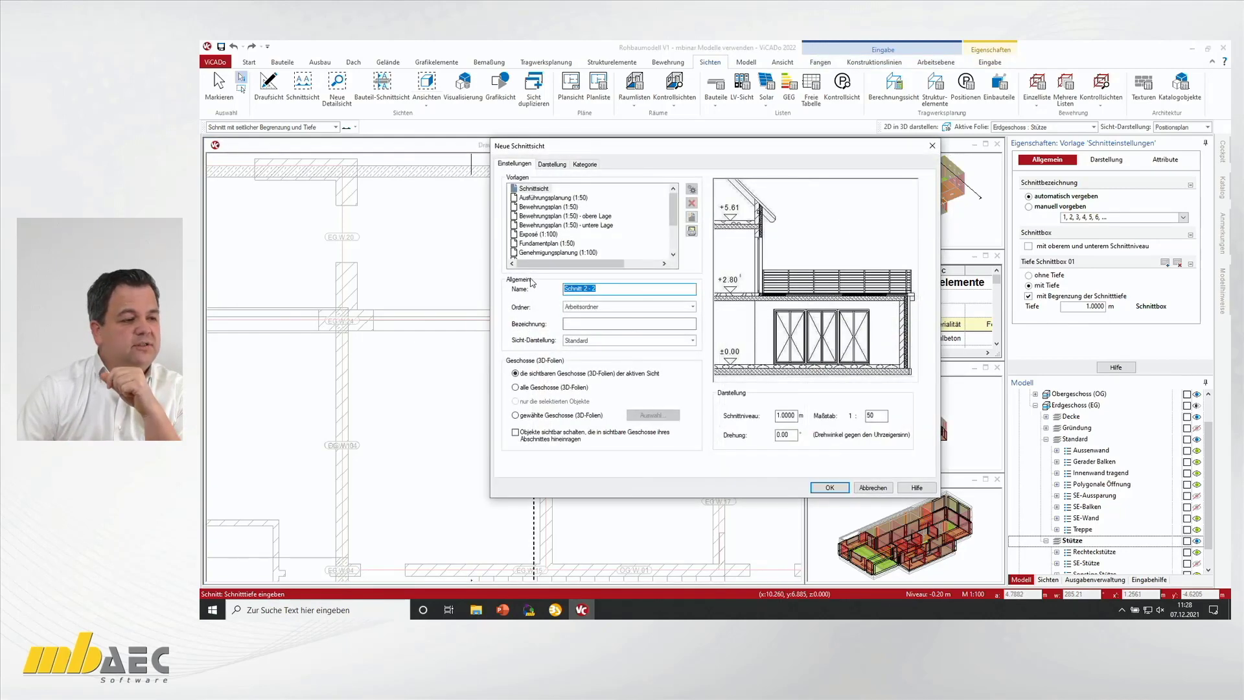
Step: Create the section view from the Positionsplan (1:100) template, including all storeys
{"action": "scroll", "coordinate": [550, 230], "scroll_direction": "down", "scroll_amount": 1}
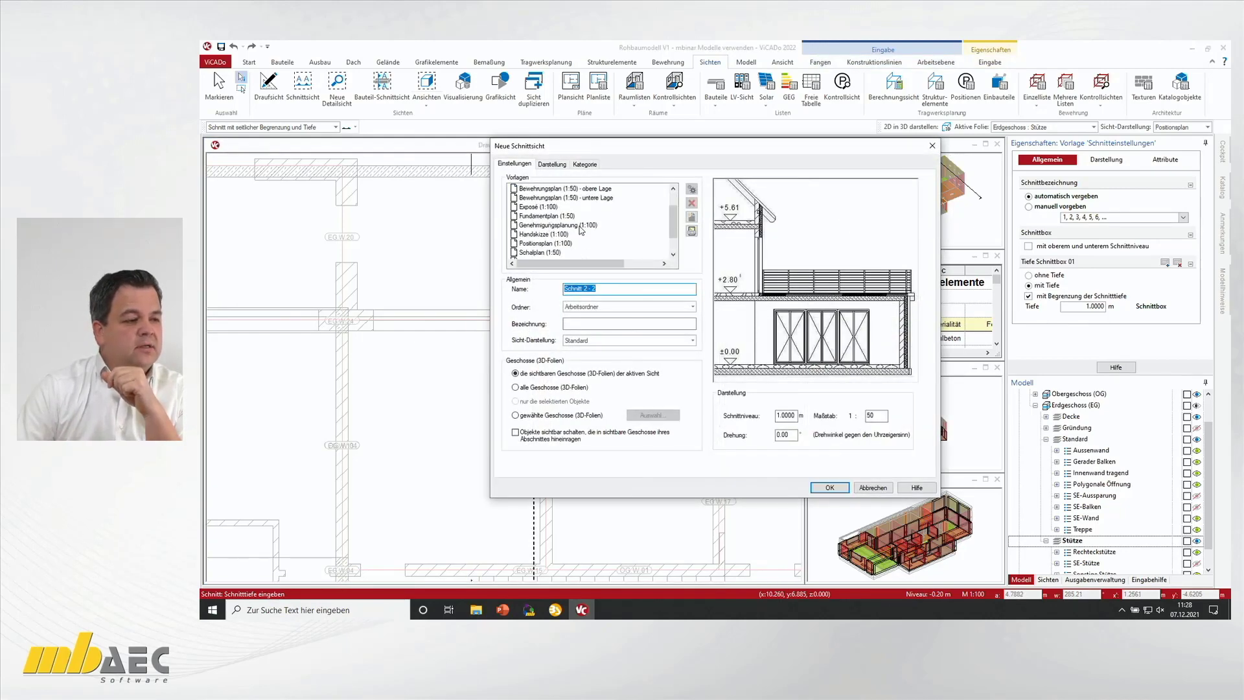
{"action": "left_click", "coordinate": [546, 244]}
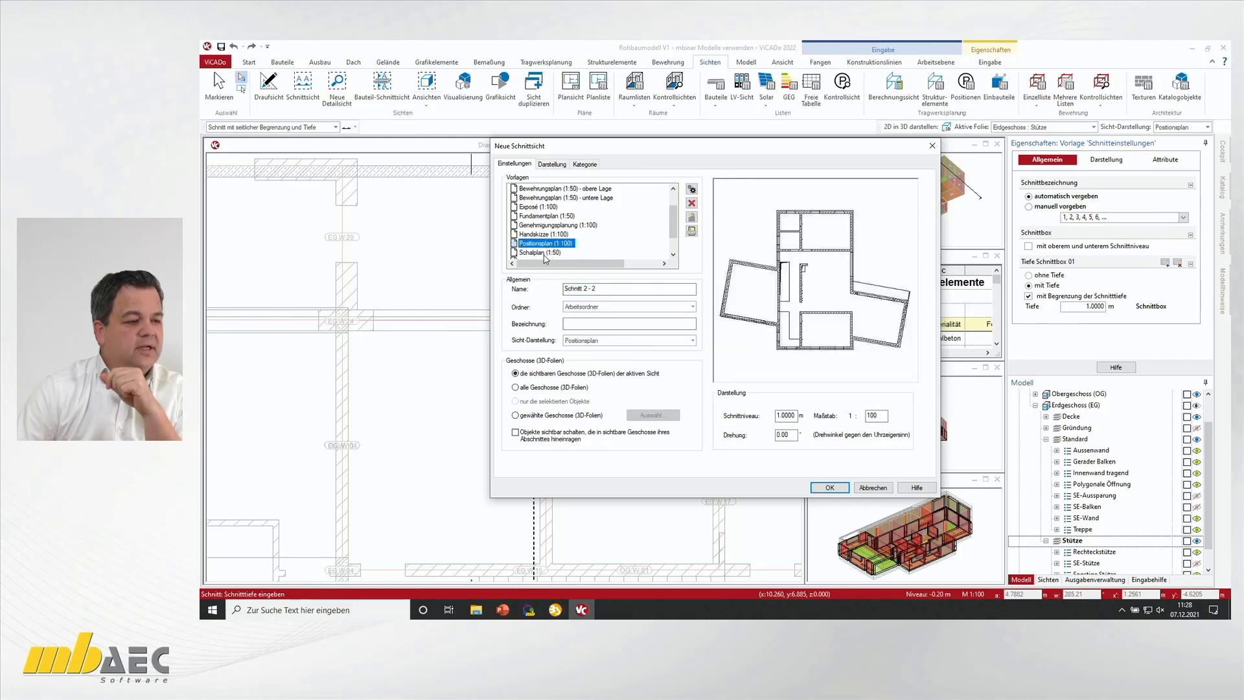
{"action": "left_click", "coordinate": [530, 389]}
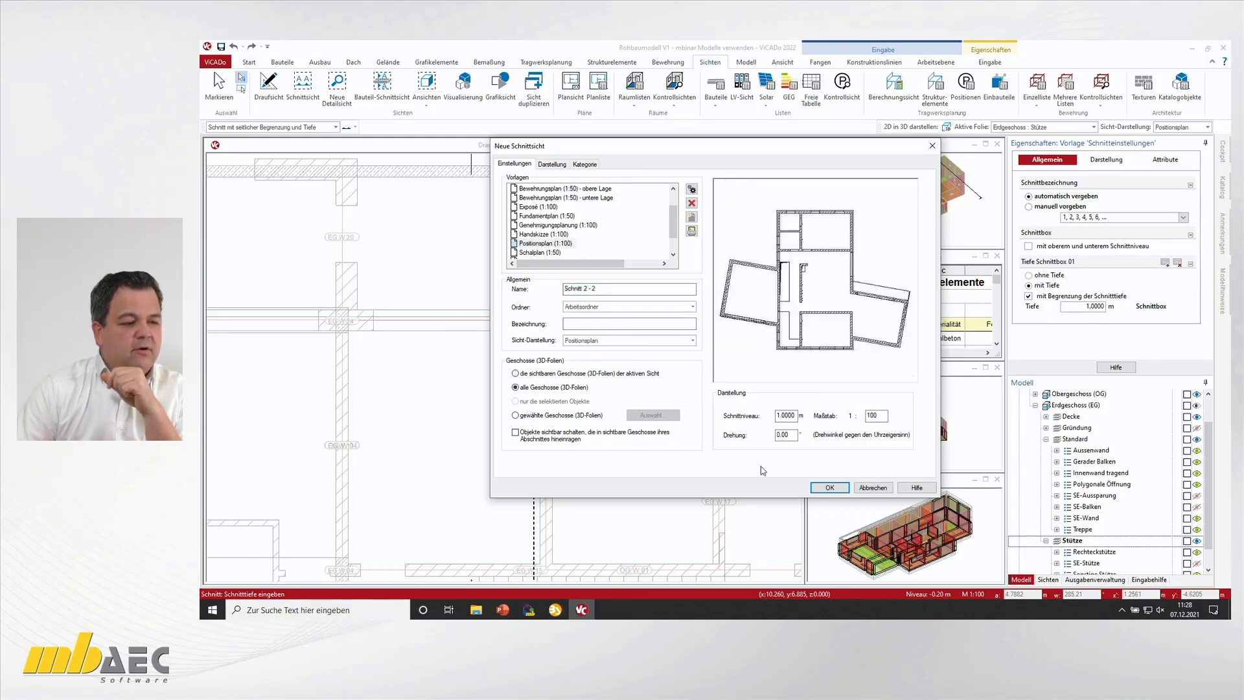
{"action": "left_click", "coordinate": [829, 487]}
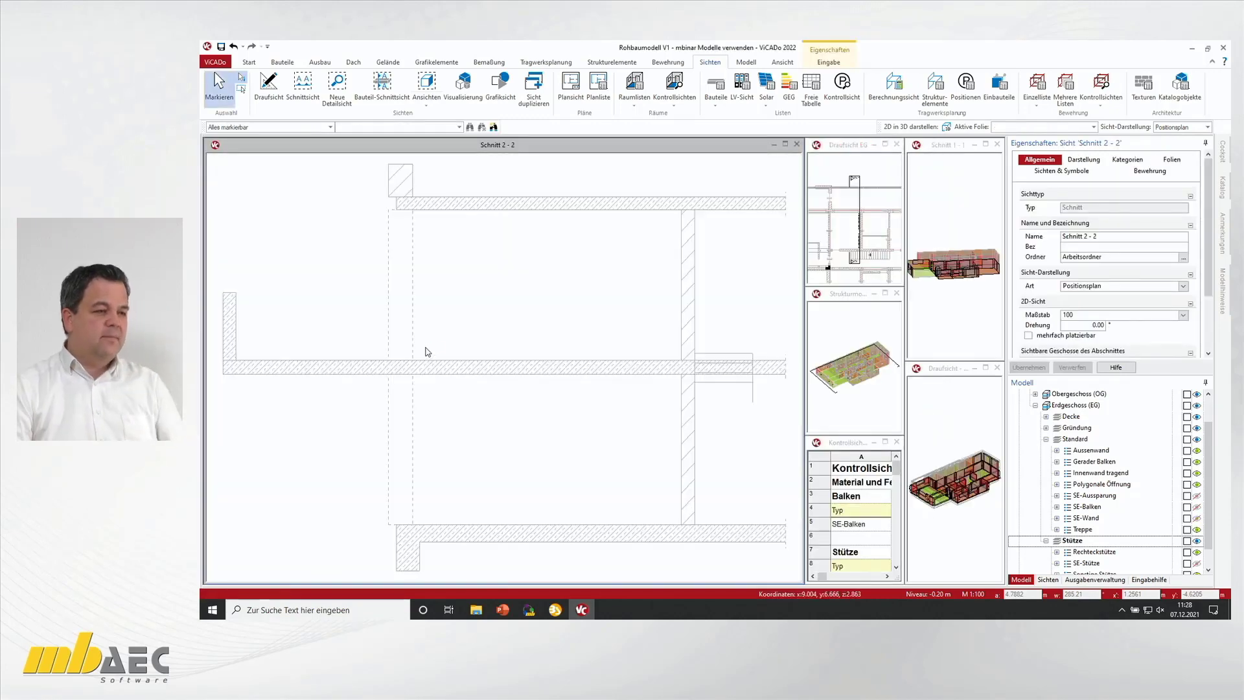
Step: Show the ground floor's SE-Wand elements in the section and make Erdgeschoss : Standard the active layer
{"action": "scroll", "coordinate": [425, 353], "scroll_direction": "down", "scroll_amount": 2}
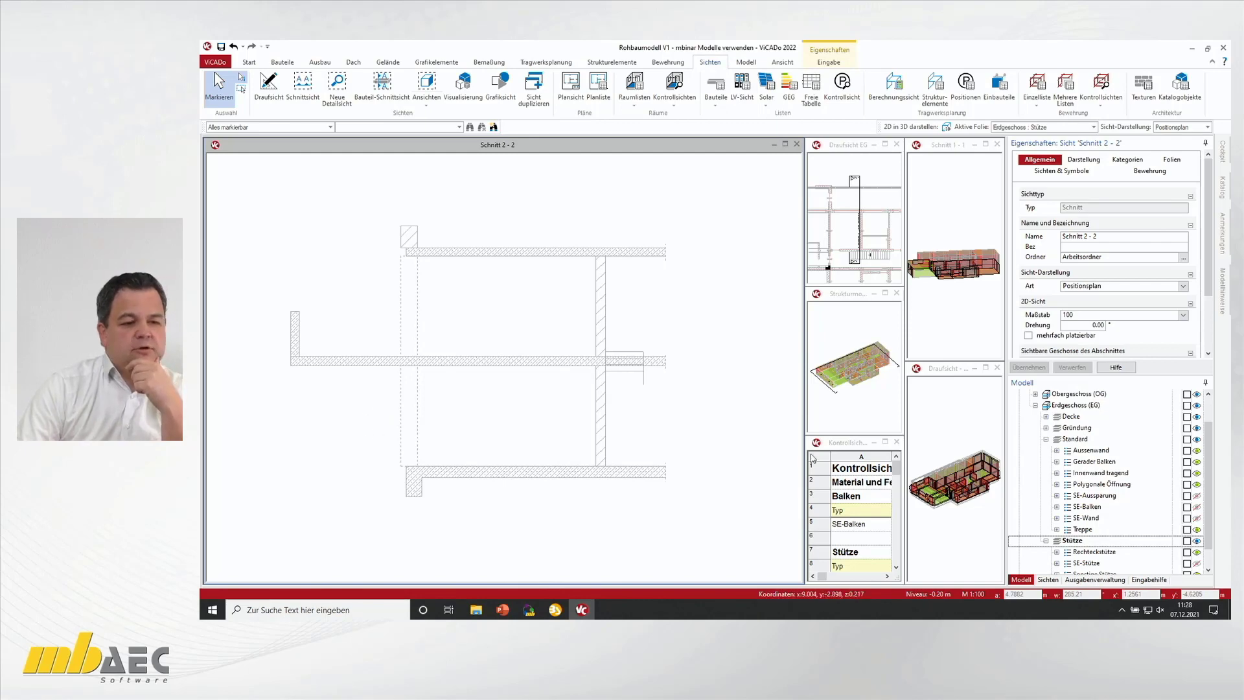
{"action": "left_click", "coordinate": [1197, 518]}
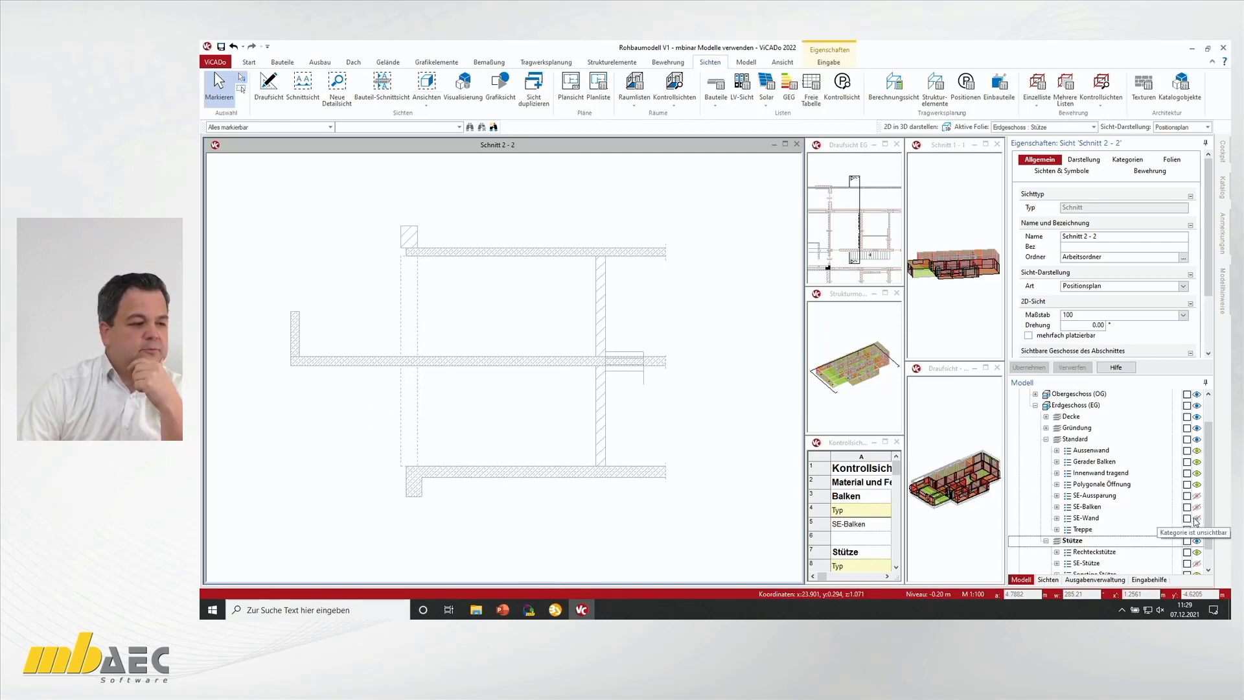
{"action": "scroll", "coordinate": [416, 439], "scroll_direction": "up", "scroll_amount": 2}
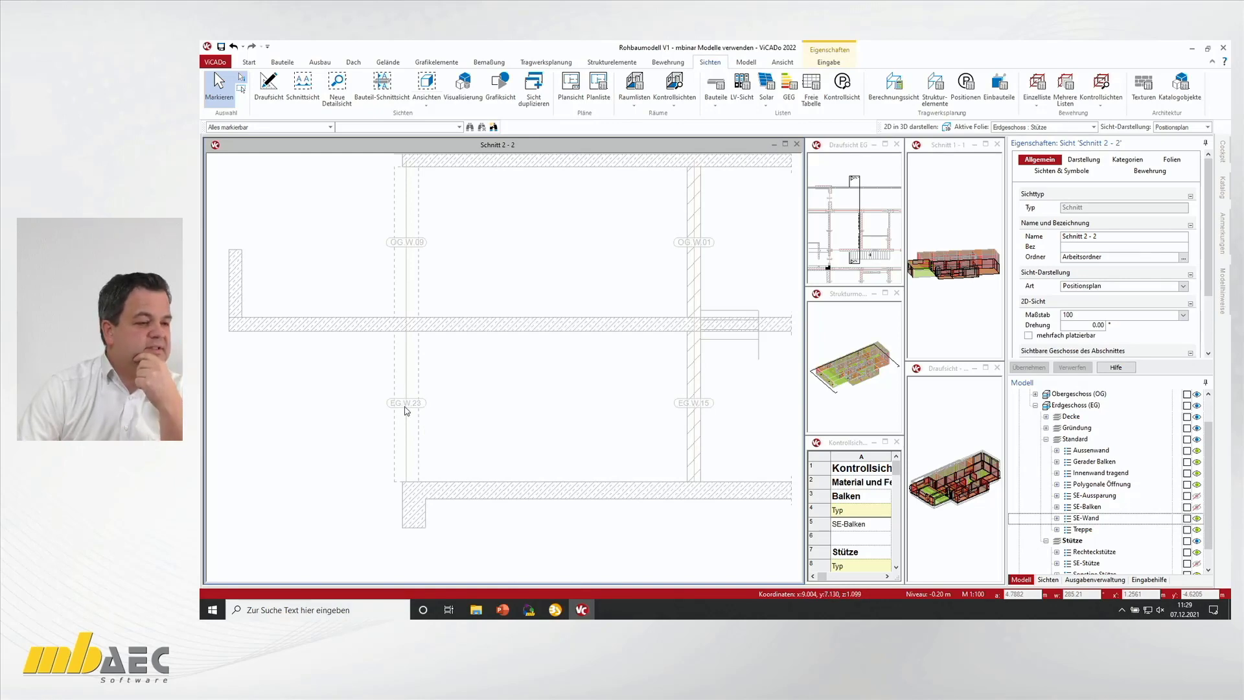
{"action": "left_click", "coordinate": [1034, 128]}
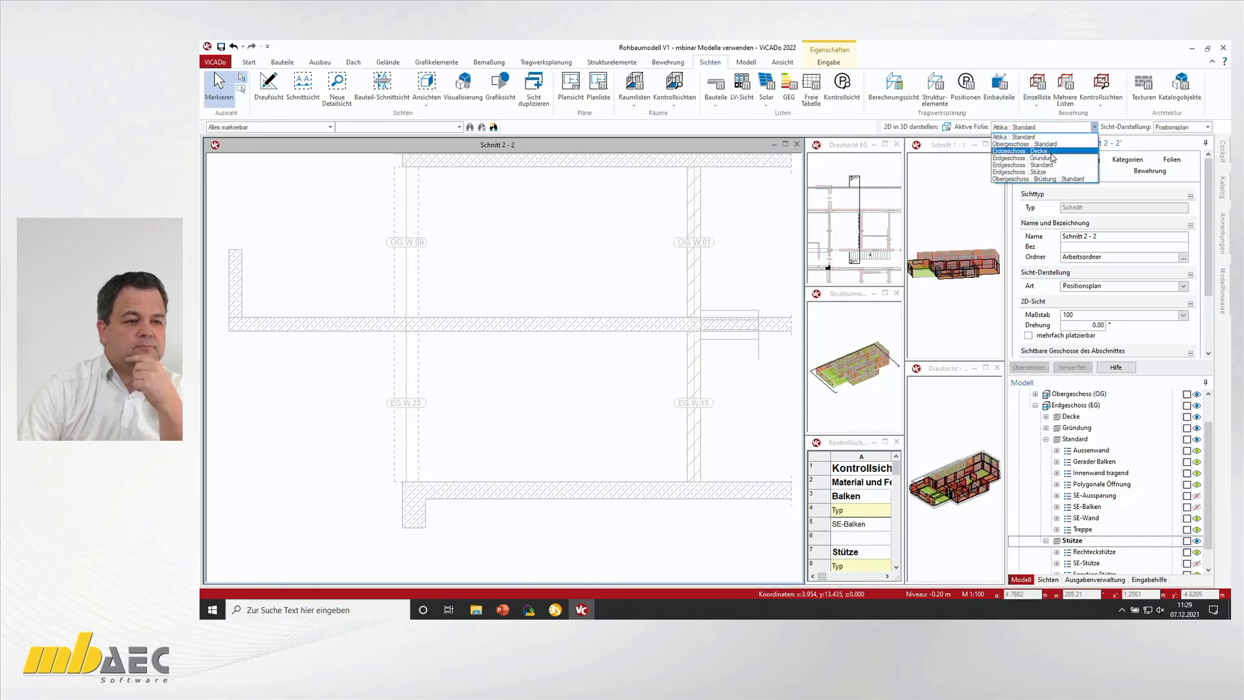
{"action": "left_click", "coordinate": [1023, 164]}
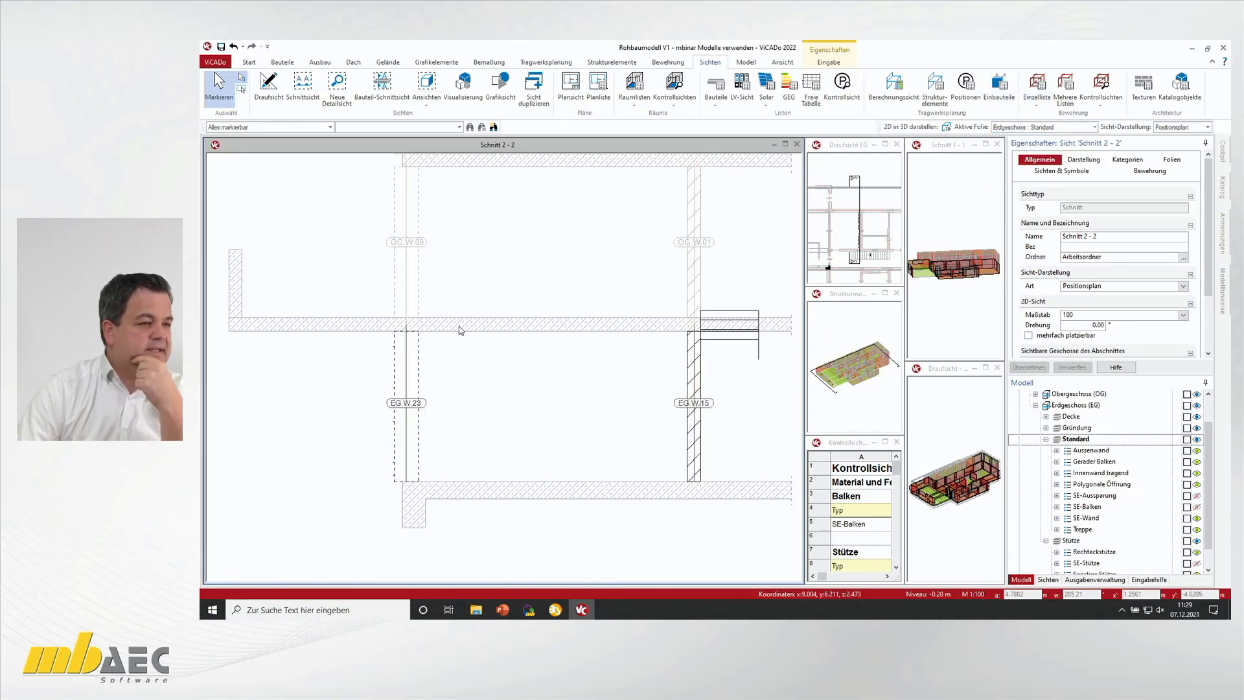
Step: Add a horizontal chain dimension under the ground-floor ceiling, from the slab's outer end across both faces of walls EG W 23 and EG W 15
{"action": "left_click", "coordinate": [489, 62]}
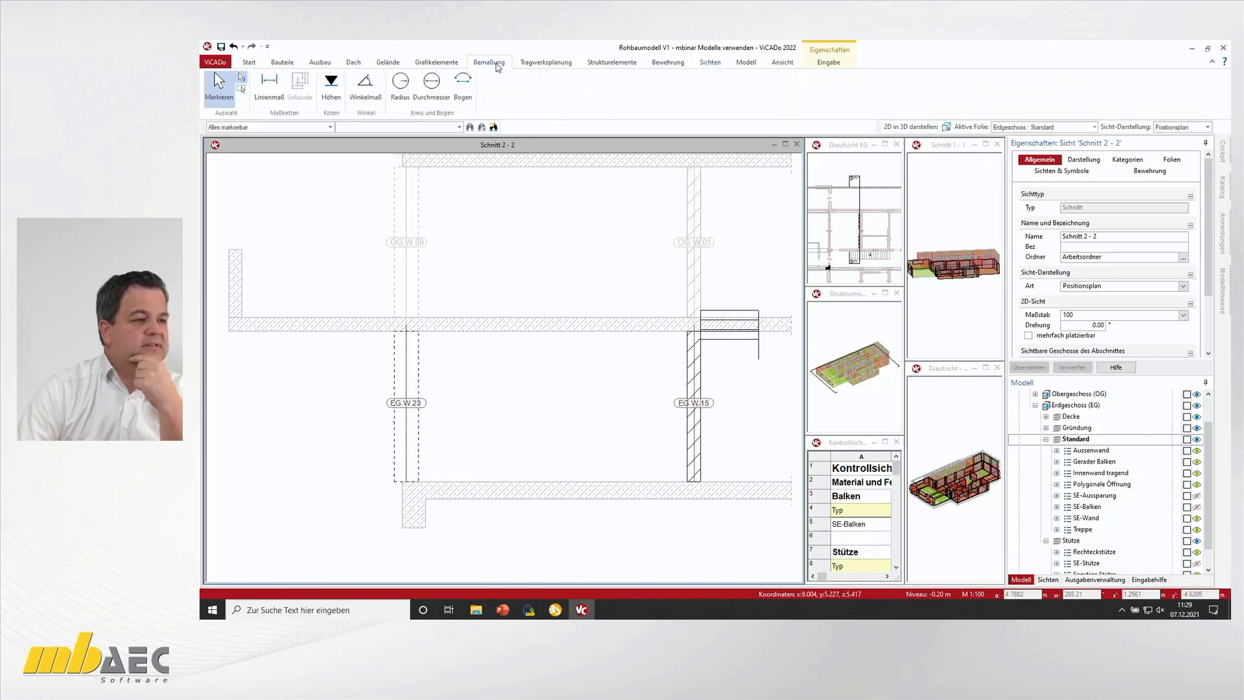
{"action": "left_click", "coordinate": [269, 84]}
{"action": "left_click", "coordinate": [230, 330]}
{"action": "left_click", "coordinate": [393, 334]}
{"action": "left_click", "coordinate": [419, 331]}
{"action": "left_click", "coordinate": [688, 331]}
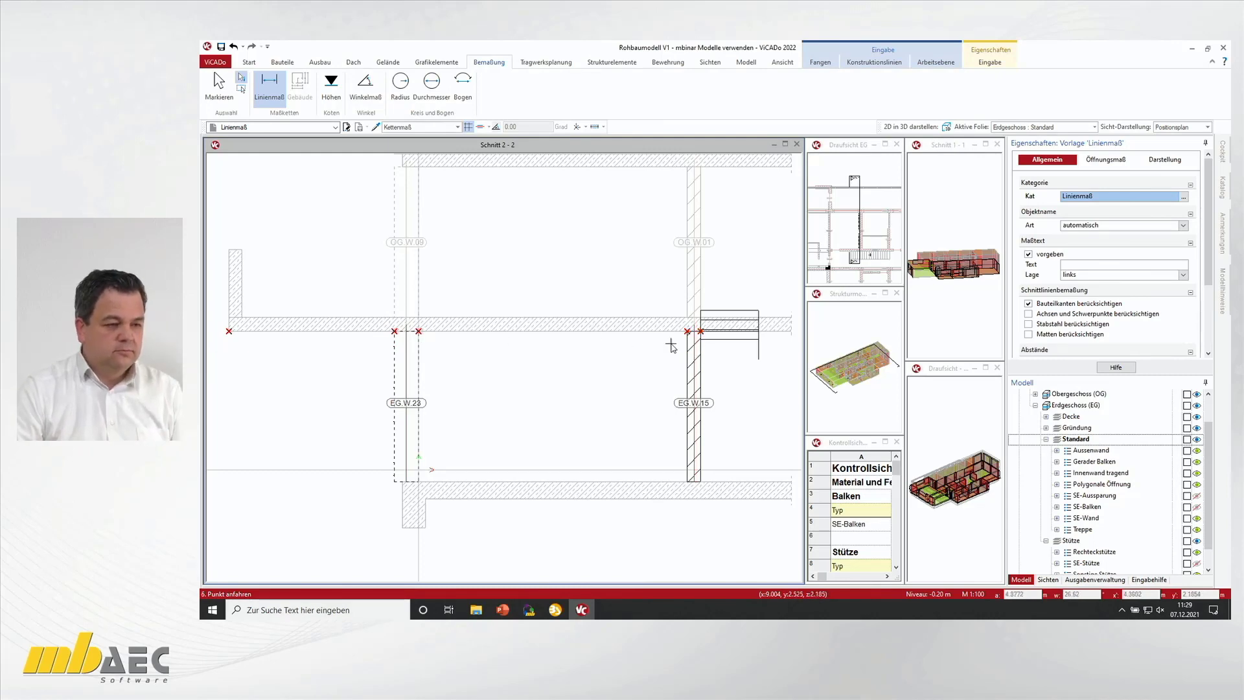
{"action": "right_click", "coordinate": [655, 355]}
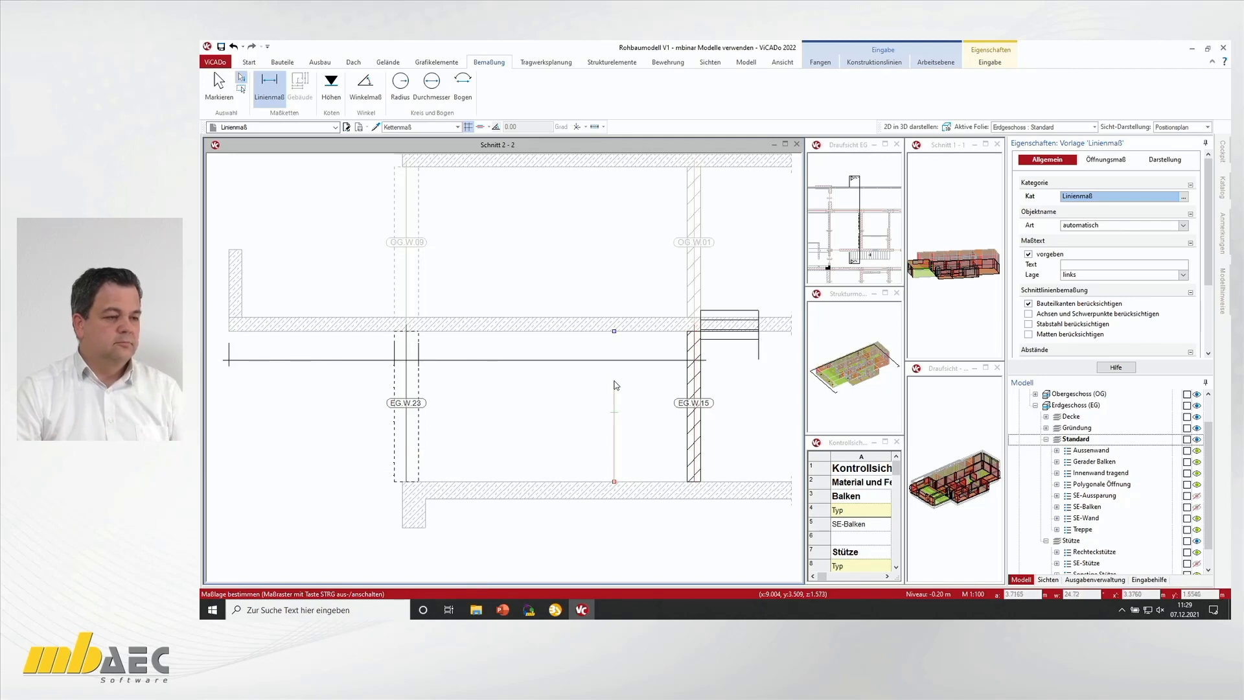
{"action": "left_click", "coordinate": [606, 360]}
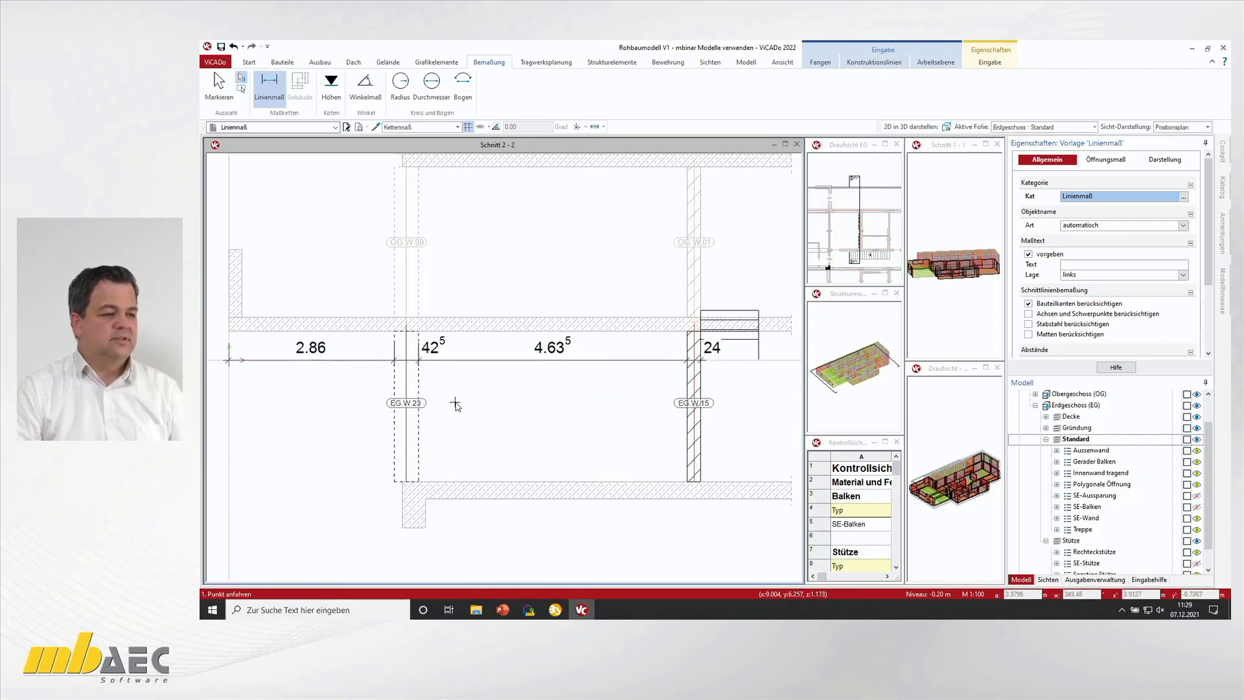
{"action": "key", "text": "Escape"}
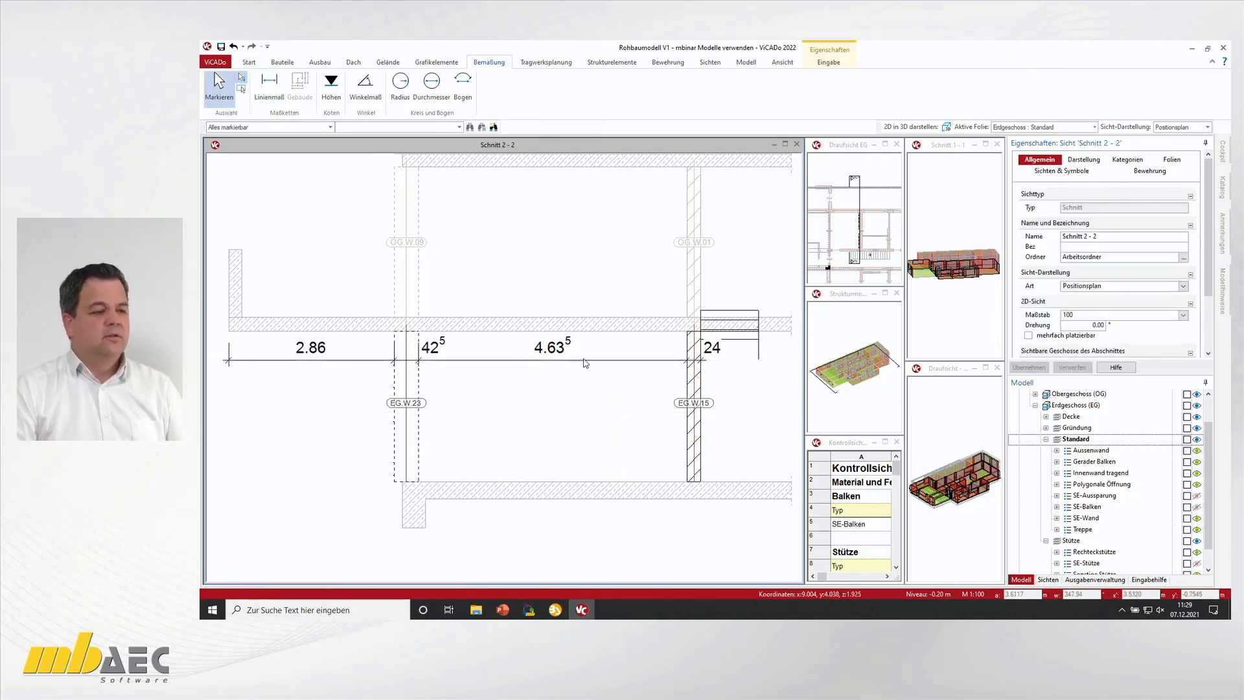
Step: Move the chain dimension down until it sits below the wall labels EG W 23 and EG W 15
{"action": "left_click", "coordinate": [585, 361]}
{"action": "left_click_drag", "start_coordinate": [552, 388], "coordinate": [542, 428]}
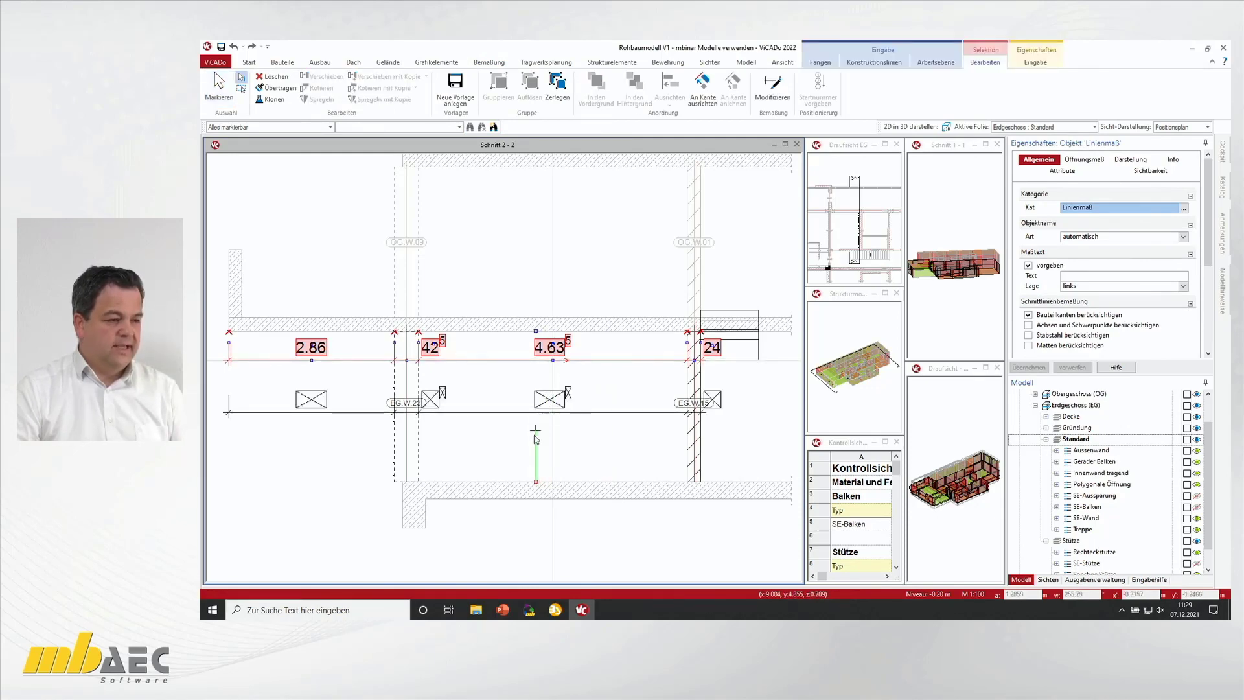
{"action": "left_click", "coordinate": [552, 411]}
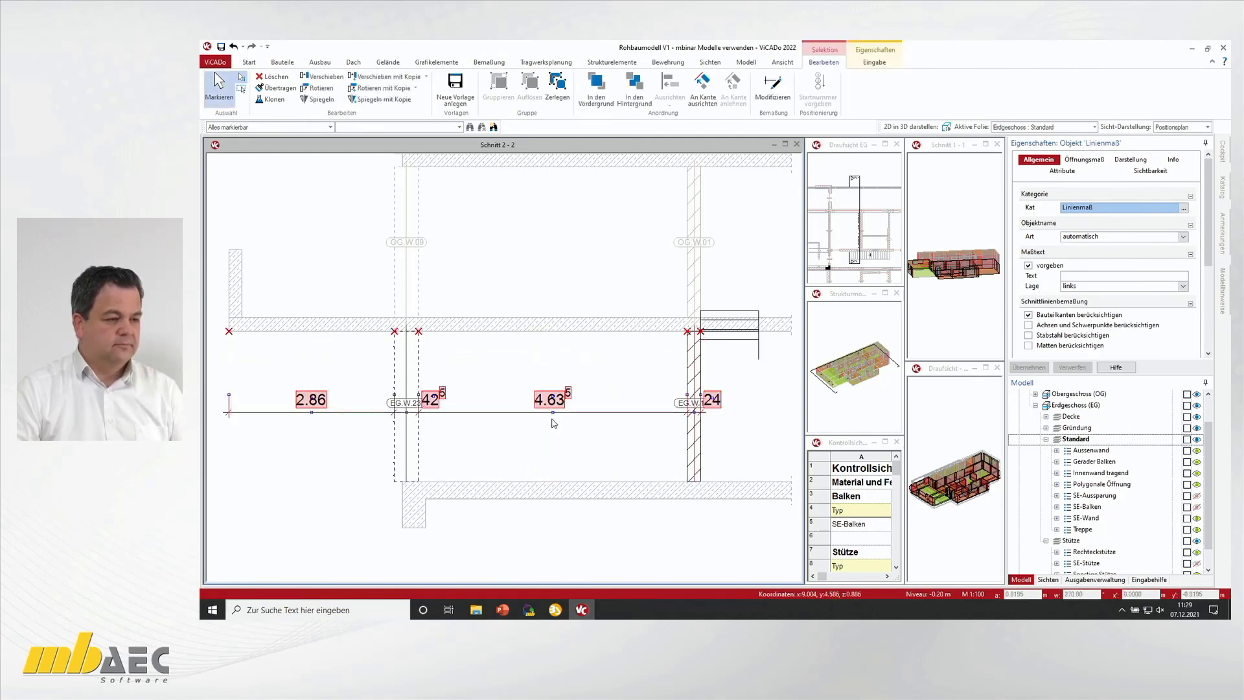
{"action": "left_click", "coordinate": [552, 431]}
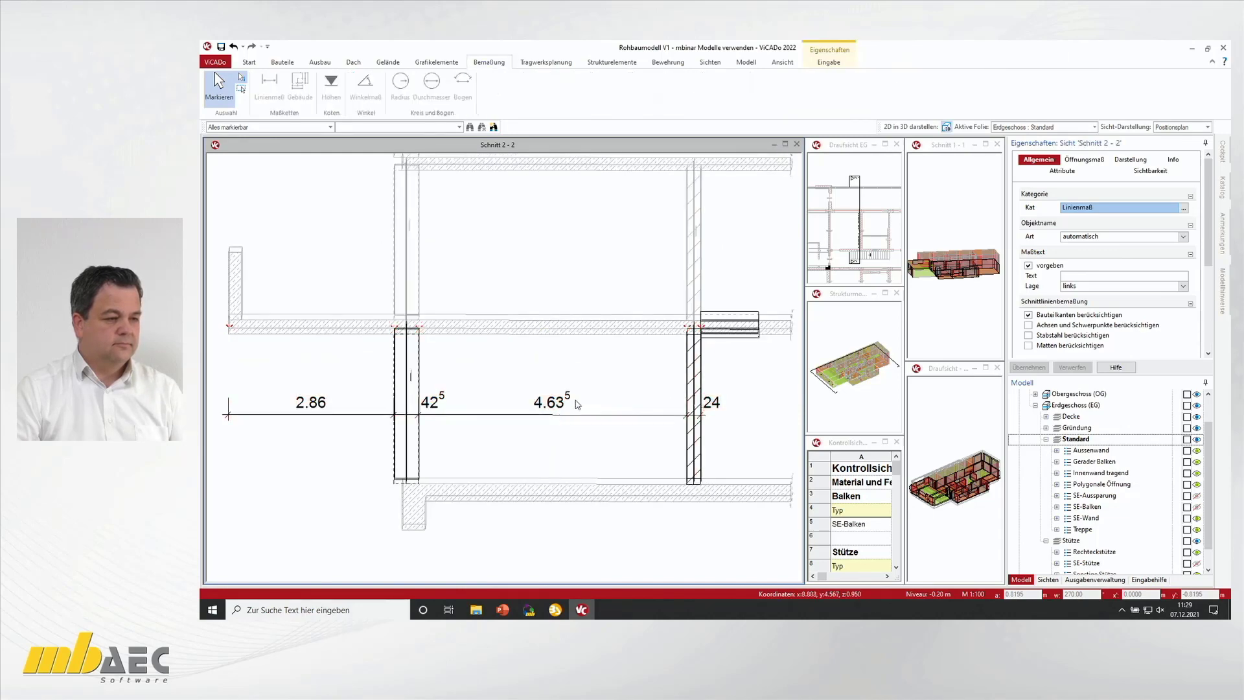
{"action": "left_click", "coordinate": [946, 128]}
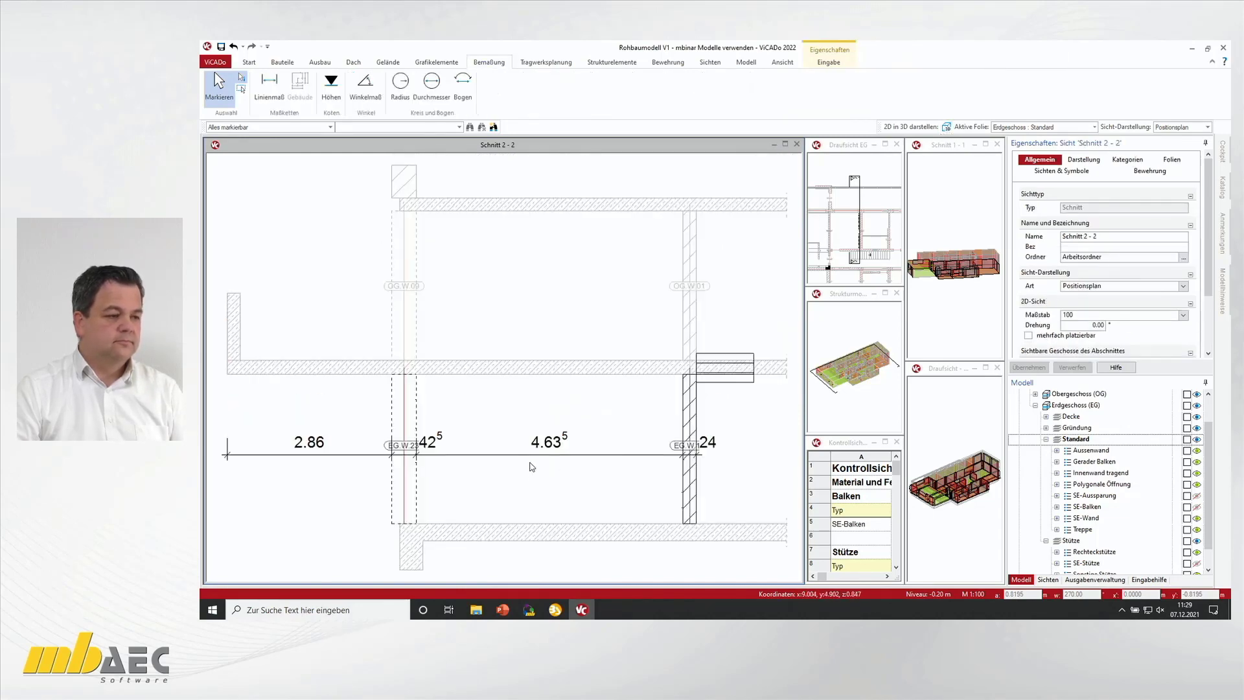
{"action": "left_click", "coordinate": [556, 442]}
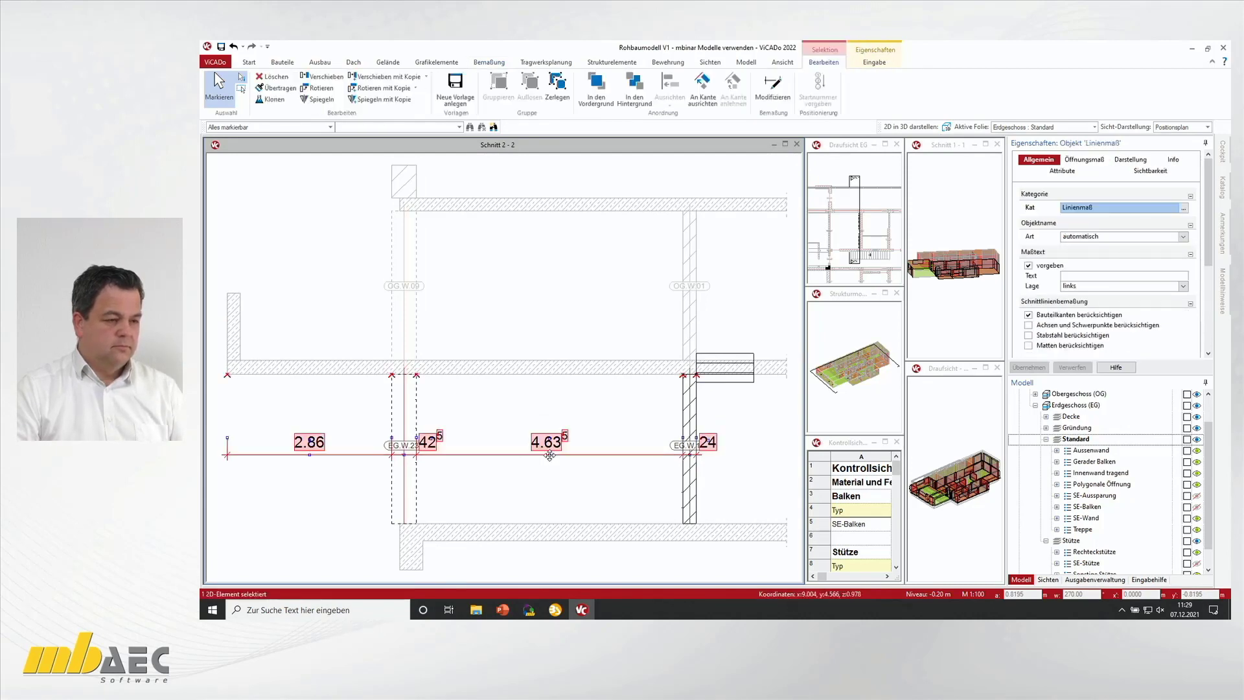
{"action": "left_click", "coordinate": [322, 76]}
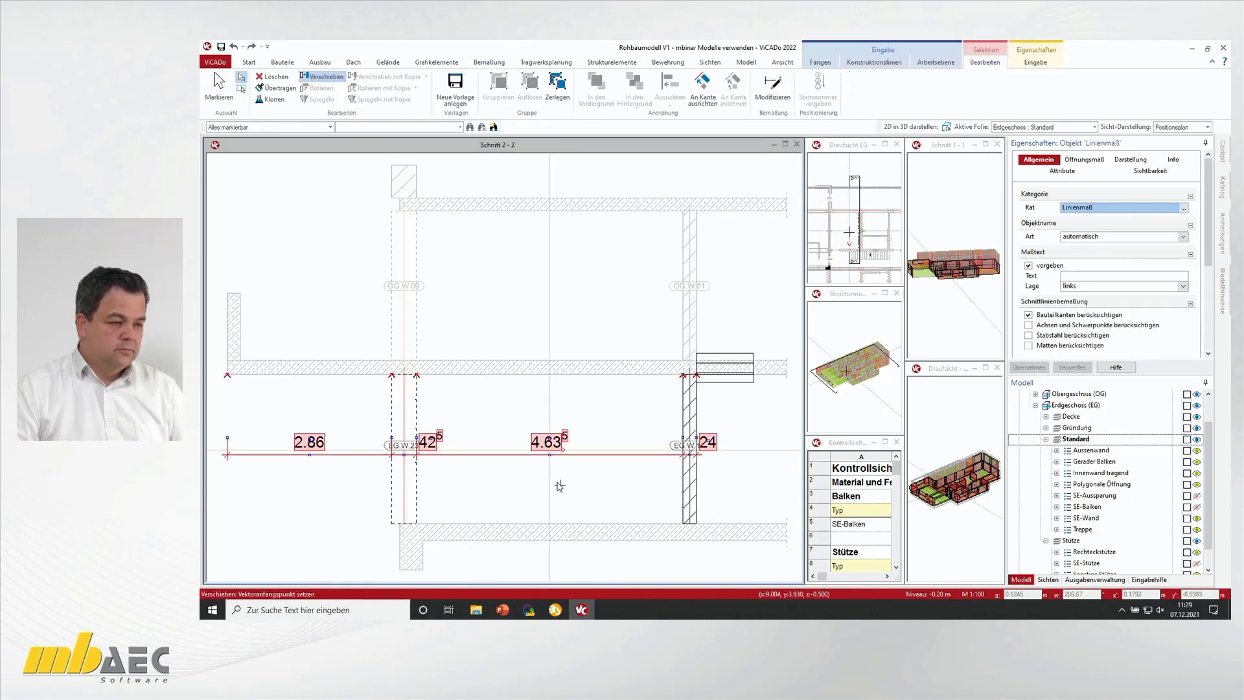
{"action": "left_click", "coordinate": [551, 453]}
{"action": "left_click", "coordinate": [550, 478]}
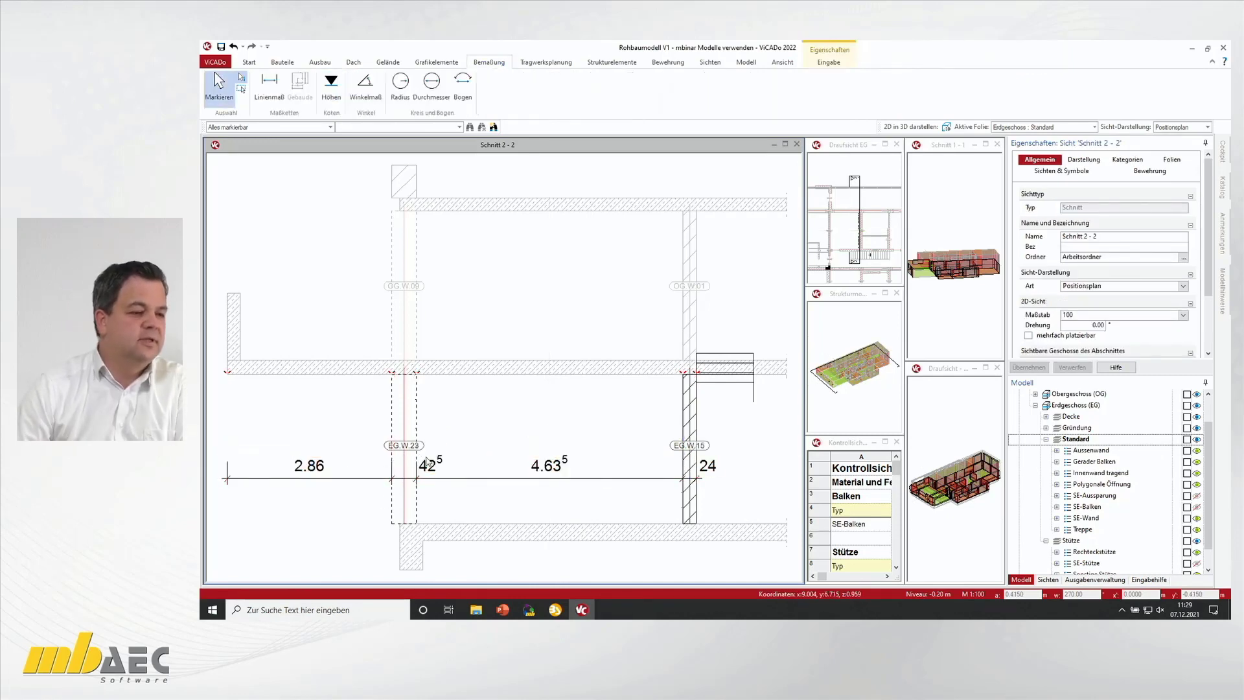
Step: Hide the Treppe category of the ground floor's Standard layer in the section view
{"action": "scroll", "coordinate": [429, 464], "scroll_direction": "down", "scroll_amount": 2}
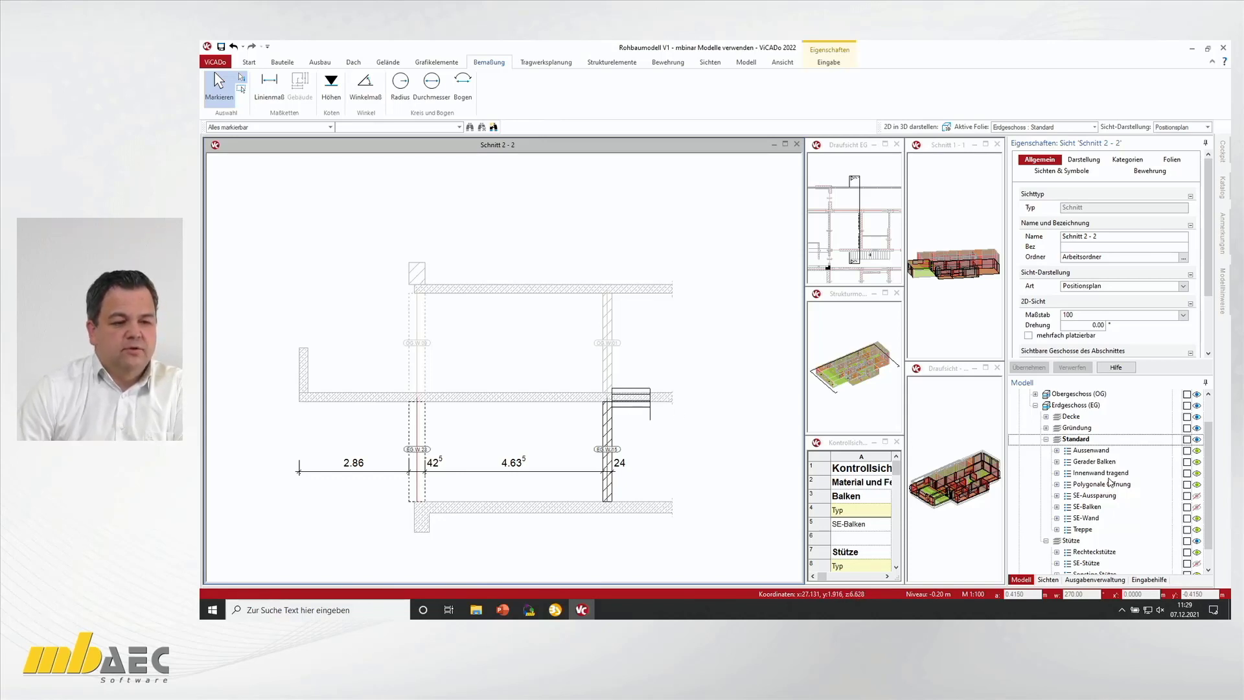
{"action": "left_click", "coordinate": [1194, 528]}
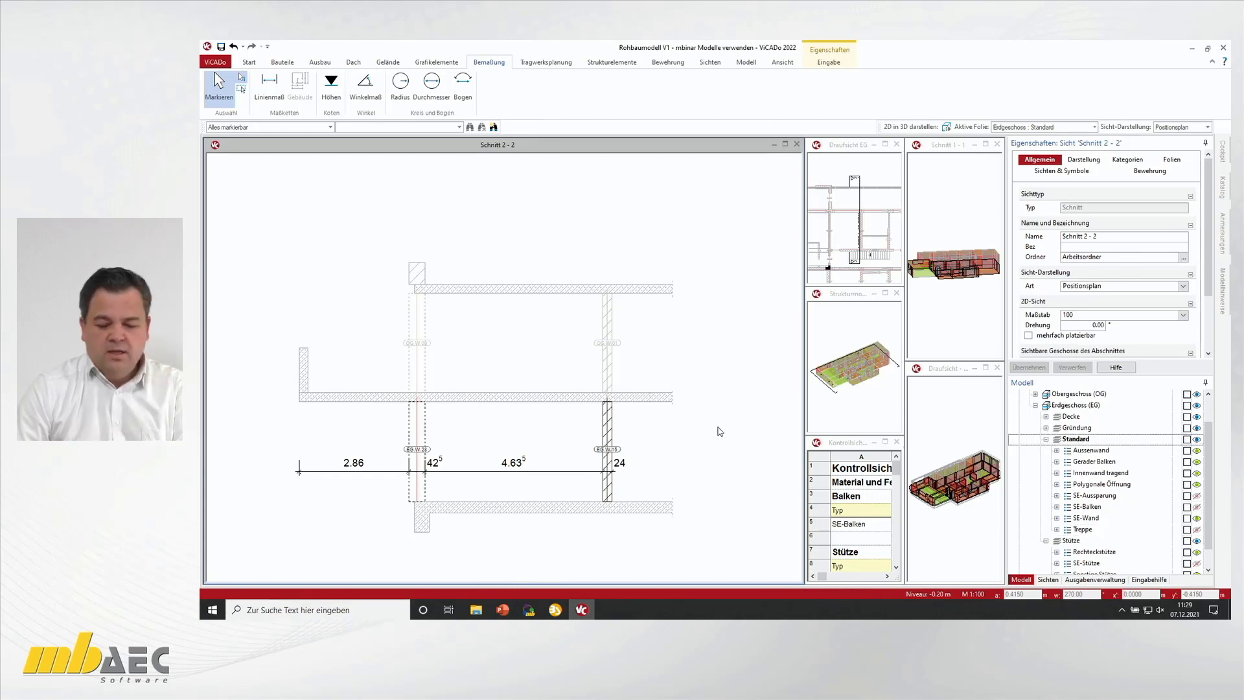
{"action": "scroll", "coordinate": [718, 431], "scroll_direction": "up", "scroll_amount": 2}
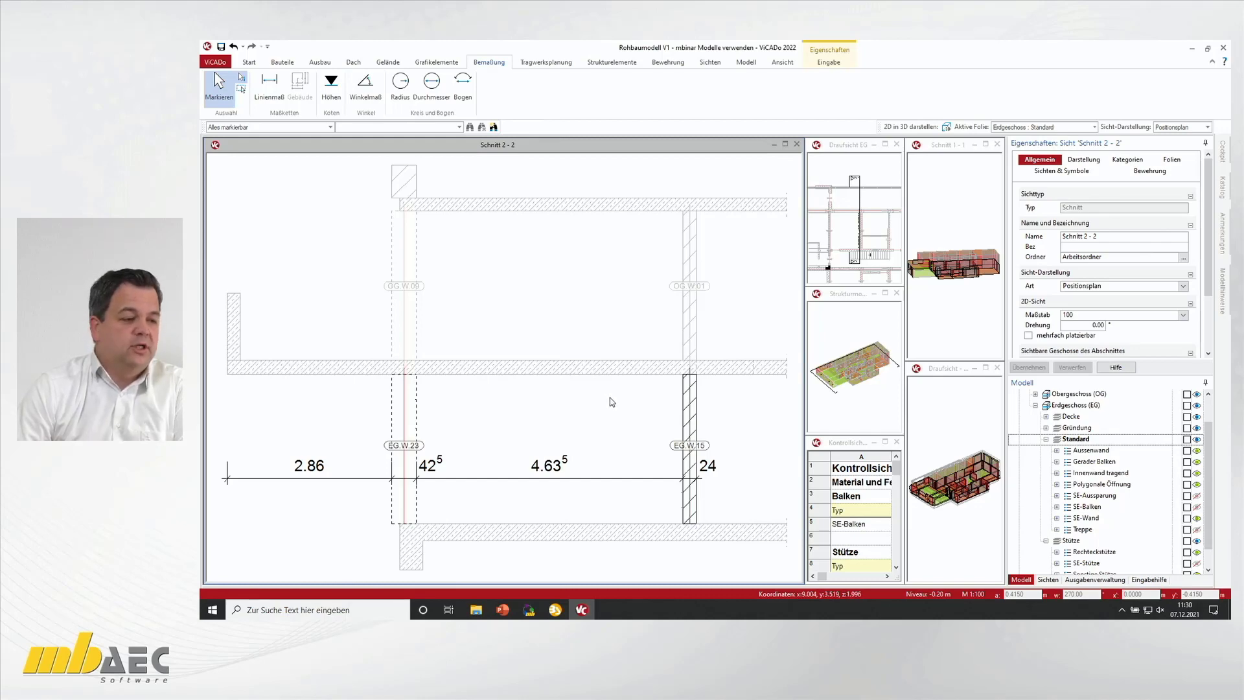
{"action": "scroll", "coordinate": [612, 403], "scroll_direction": "down", "scroll_amount": 2}
{"action": "scroll", "coordinate": [606, 401], "scroll_direction": "right", "scroll_amount": 1}
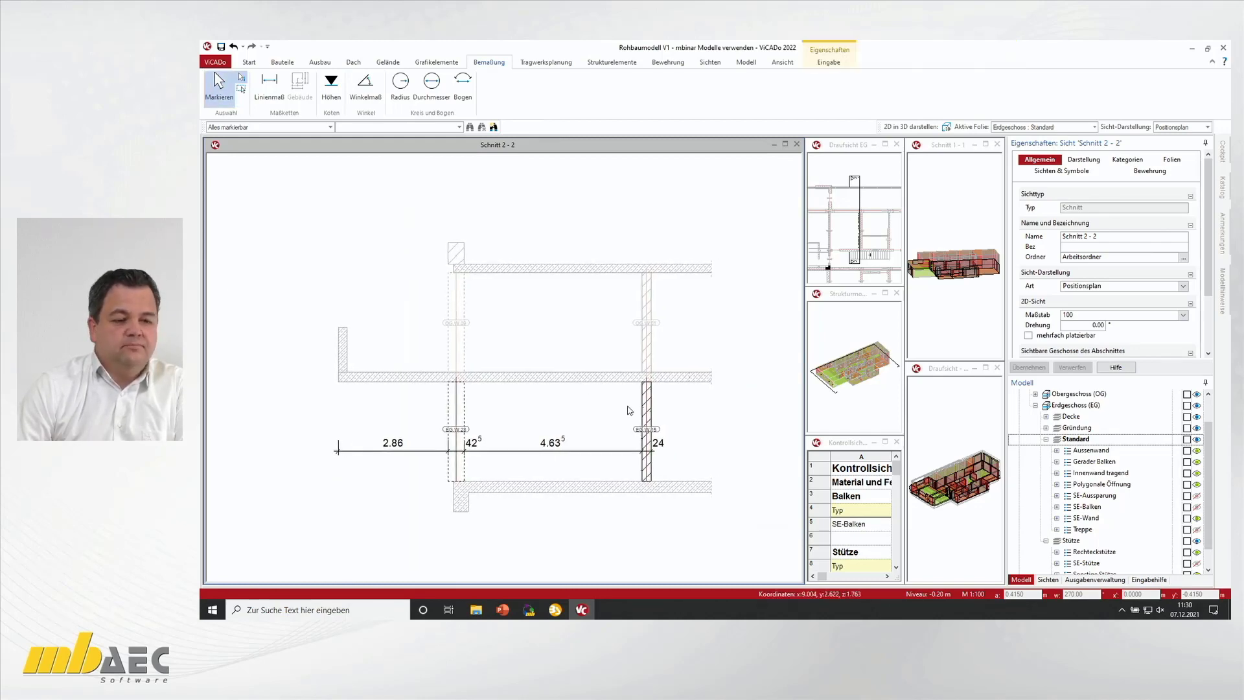
Step: Create a new BauStatik-Skizze compilation in the output management with the default name and select it
{"action": "left_click", "coordinate": [1095, 580]}
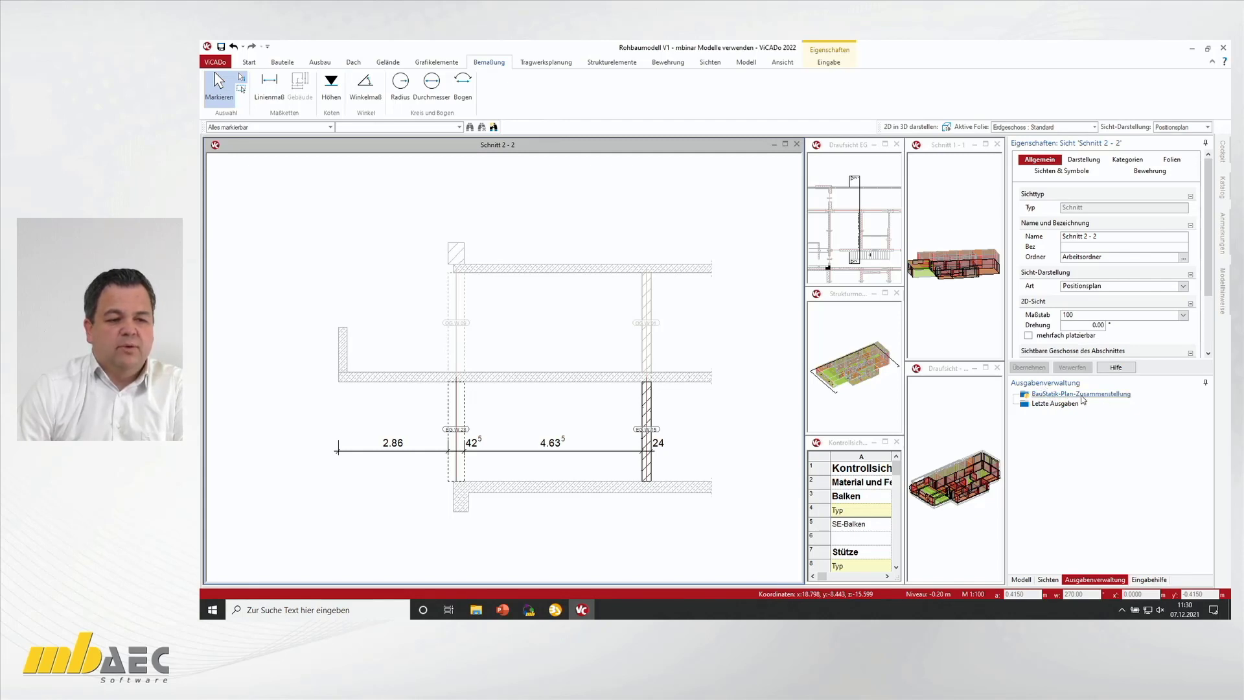
{"action": "left_click", "coordinate": [1081, 396]}
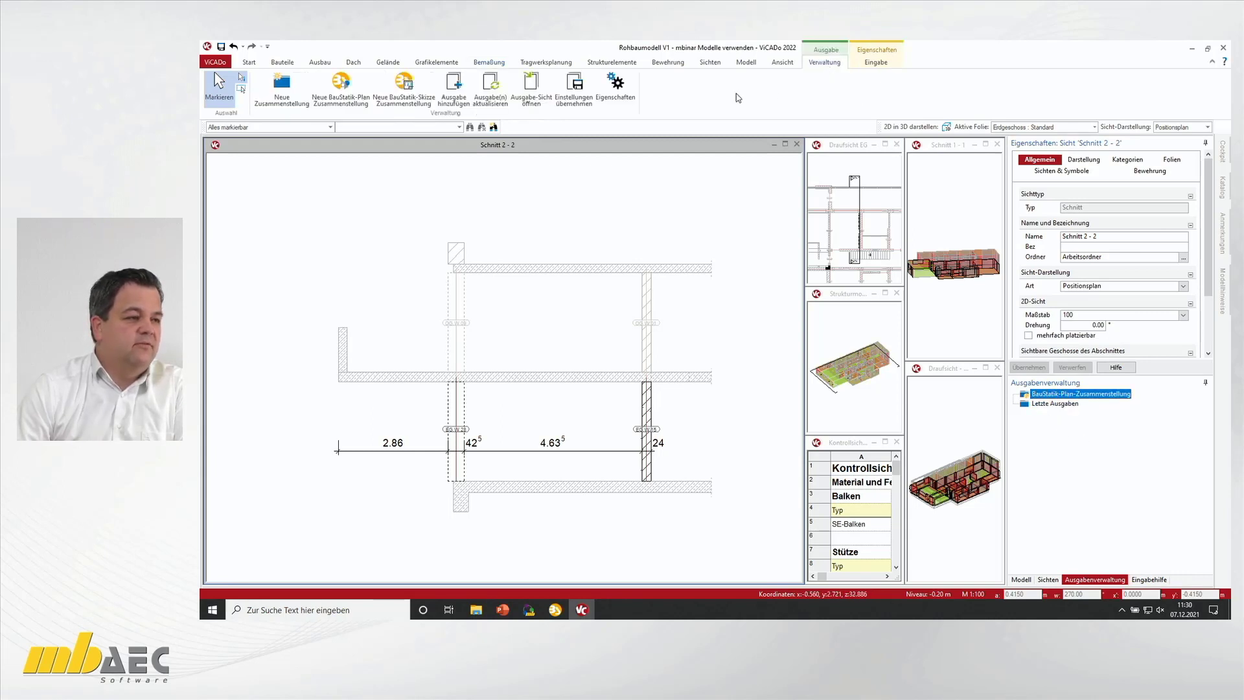
{"action": "left_click", "coordinate": [407, 86]}
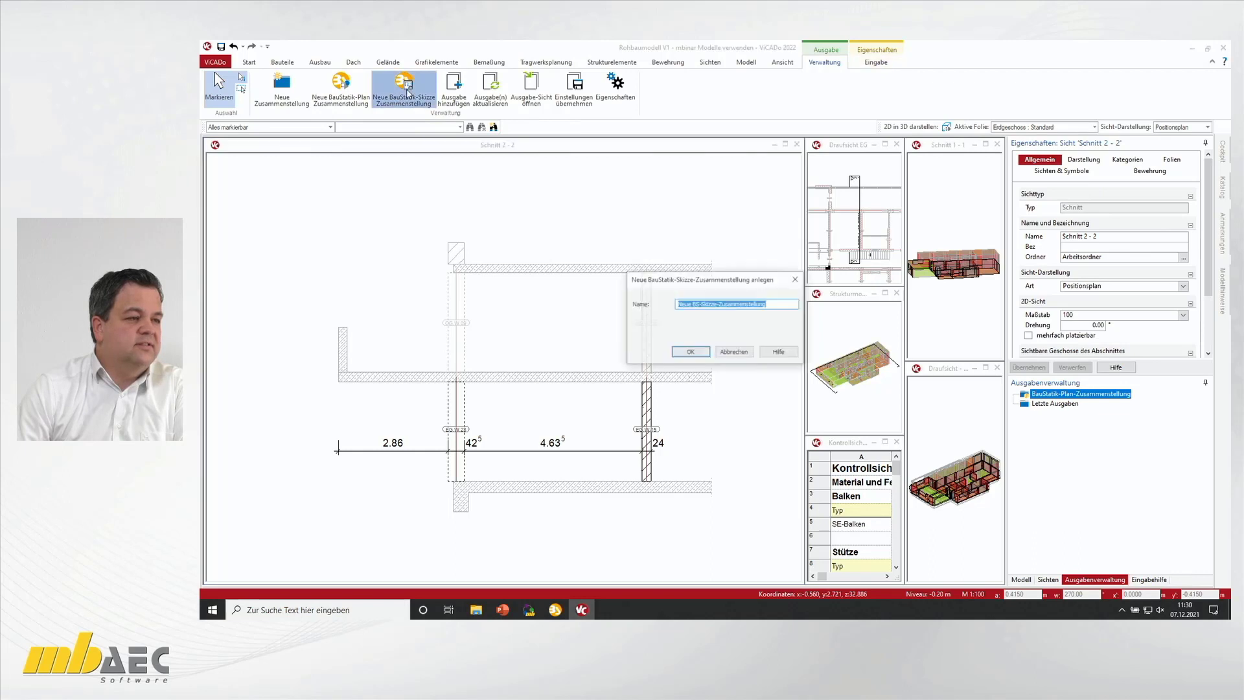
{"action": "left_click", "coordinate": [703, 356]}
{"action": "left_click", "coordinate": [1059, 404]}
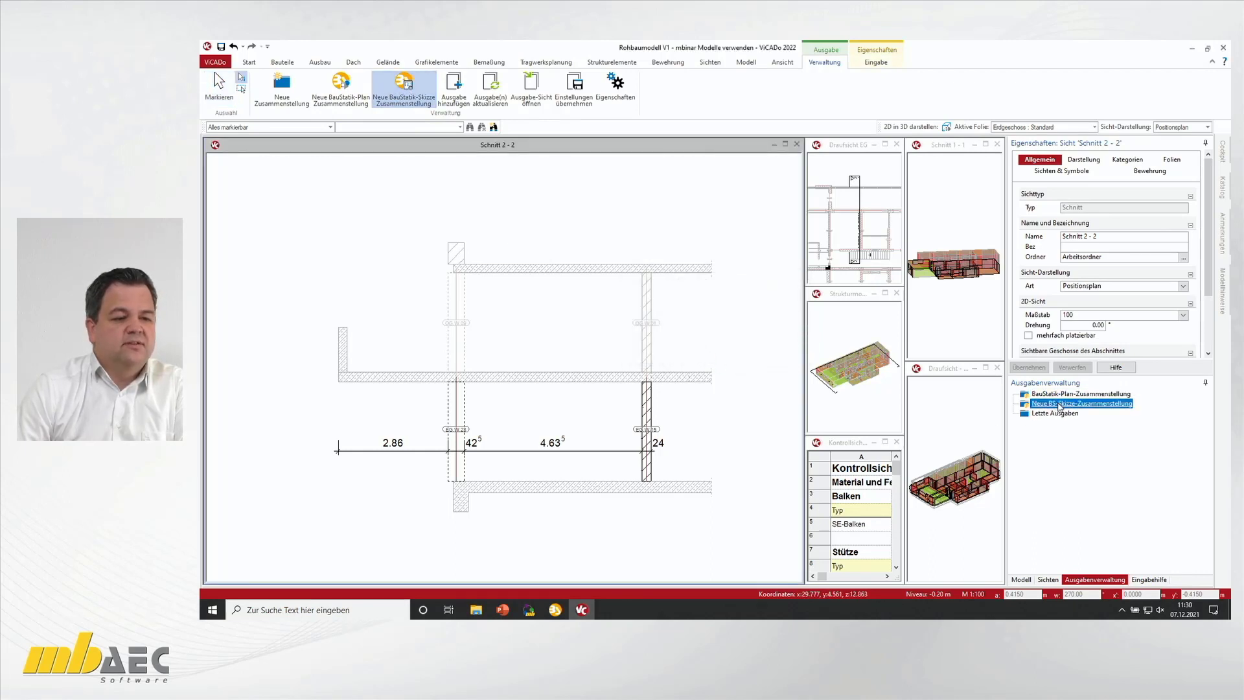
Step: Add Schnitt 2 - 2 to the new BauStatik-Skizze compilation in the 125 x 100 mm format, framing the whole section, and update the compilation's outputs
{"action": "left_click", "coordinate": [453, 94]}
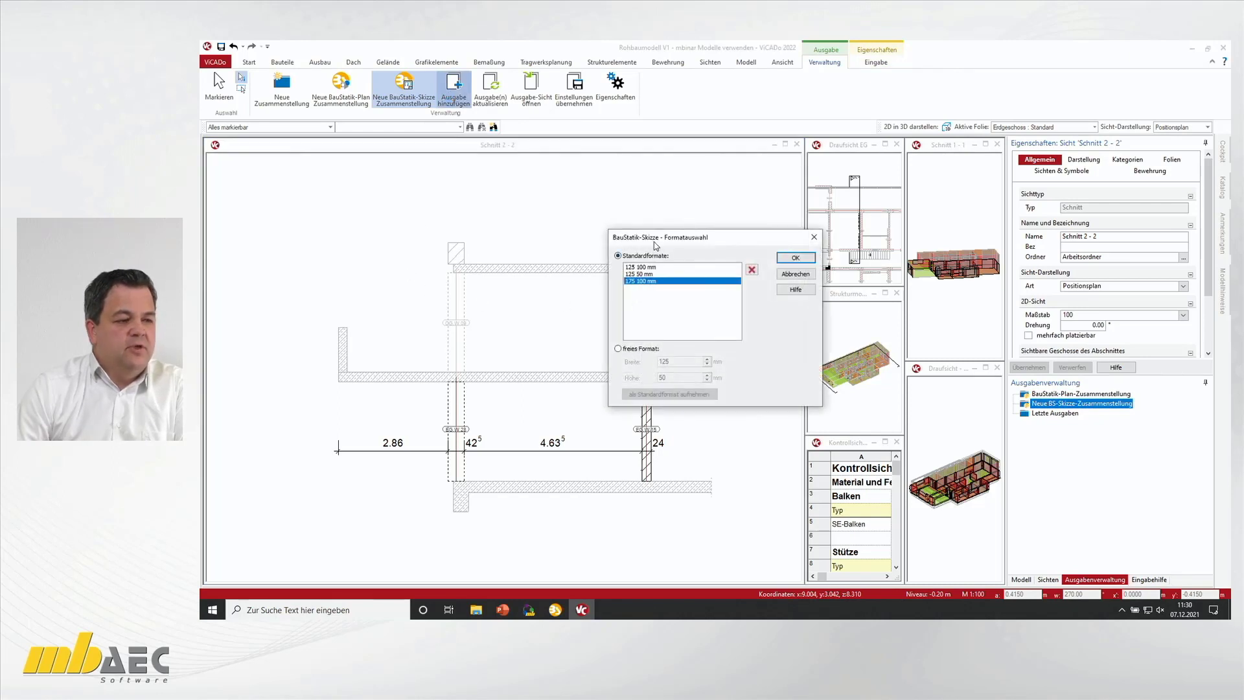
{"action": "left_click", "coordinate": [644, 268]}
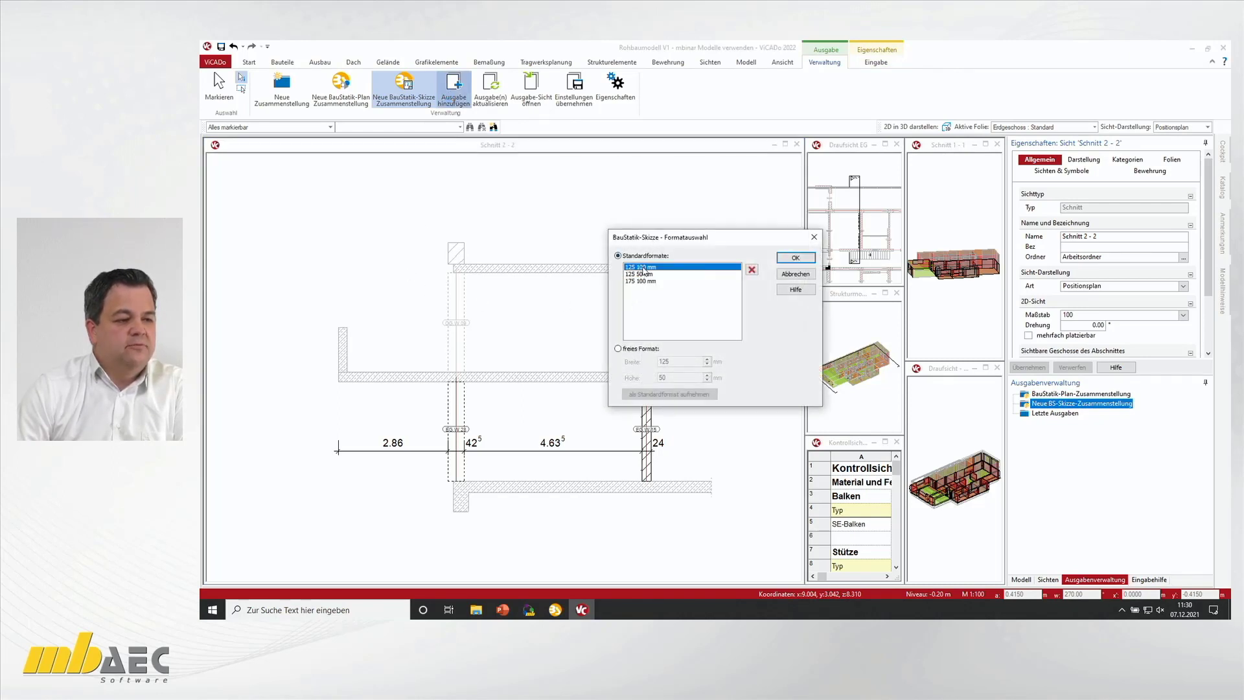
{"action": "left_click", "coordinate": [795, 258]}
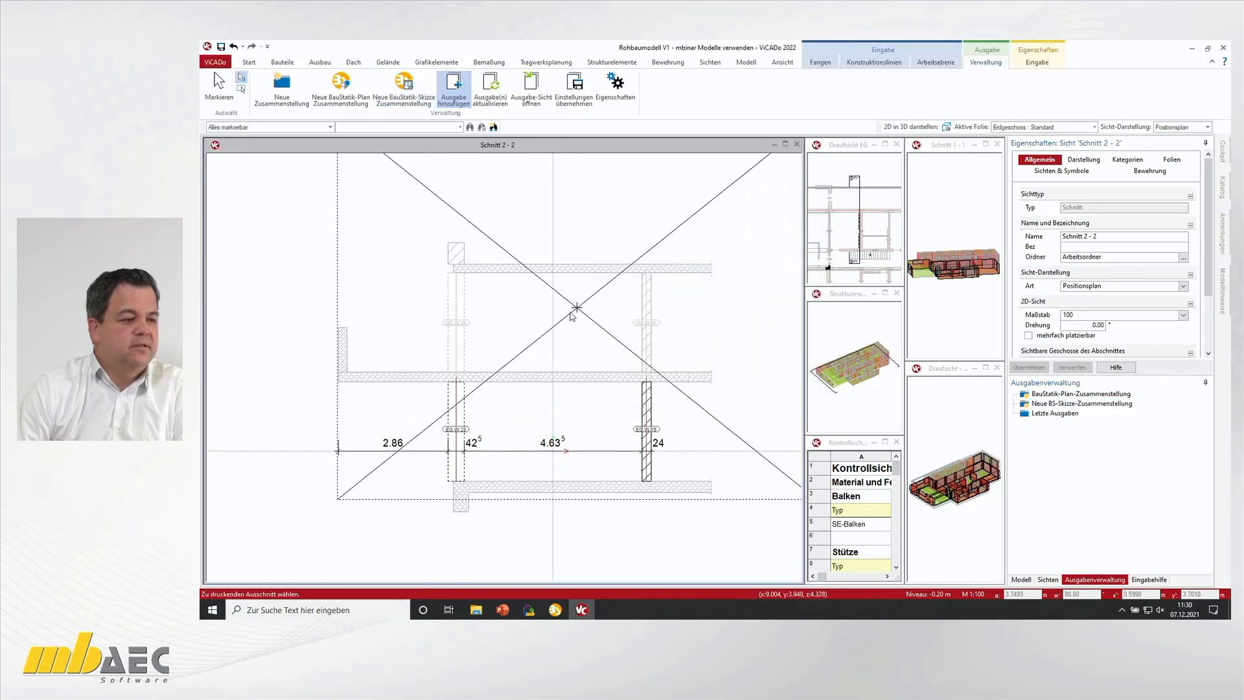
{"action": "scroll", "coordinate": [506, 342], "scroll_direction": "down", "scroll_amount": 2}
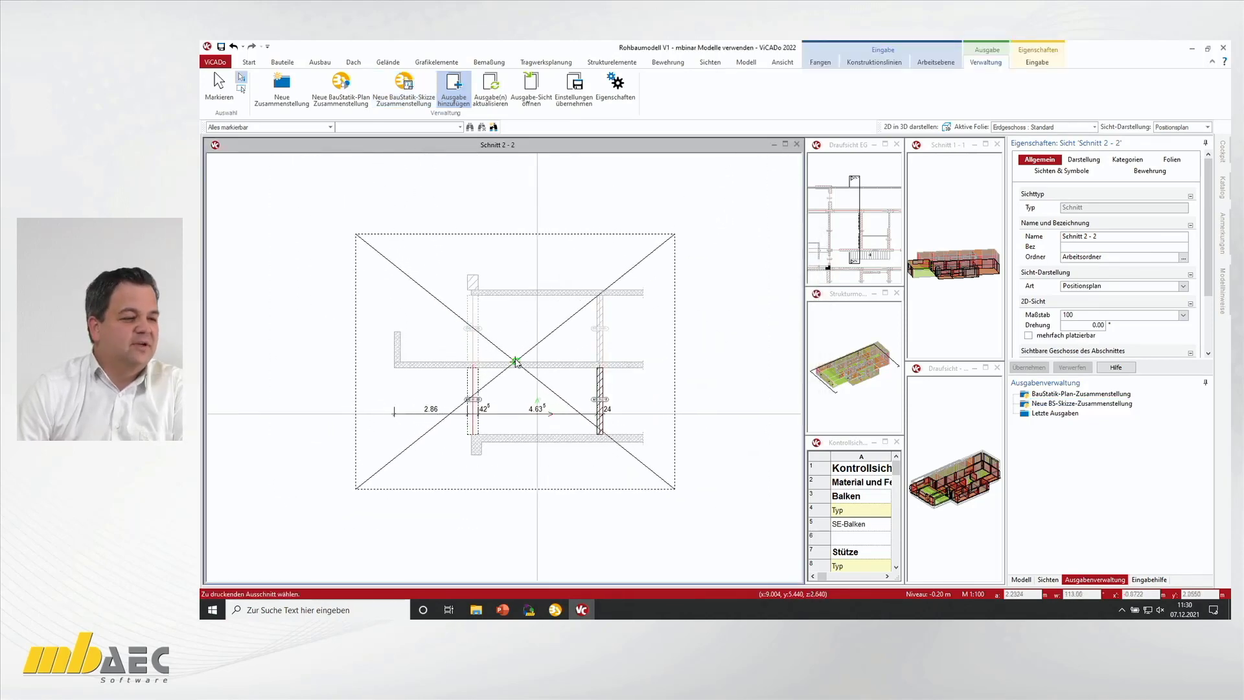
{"action": "left_click", "coordinate": [516, 362]}
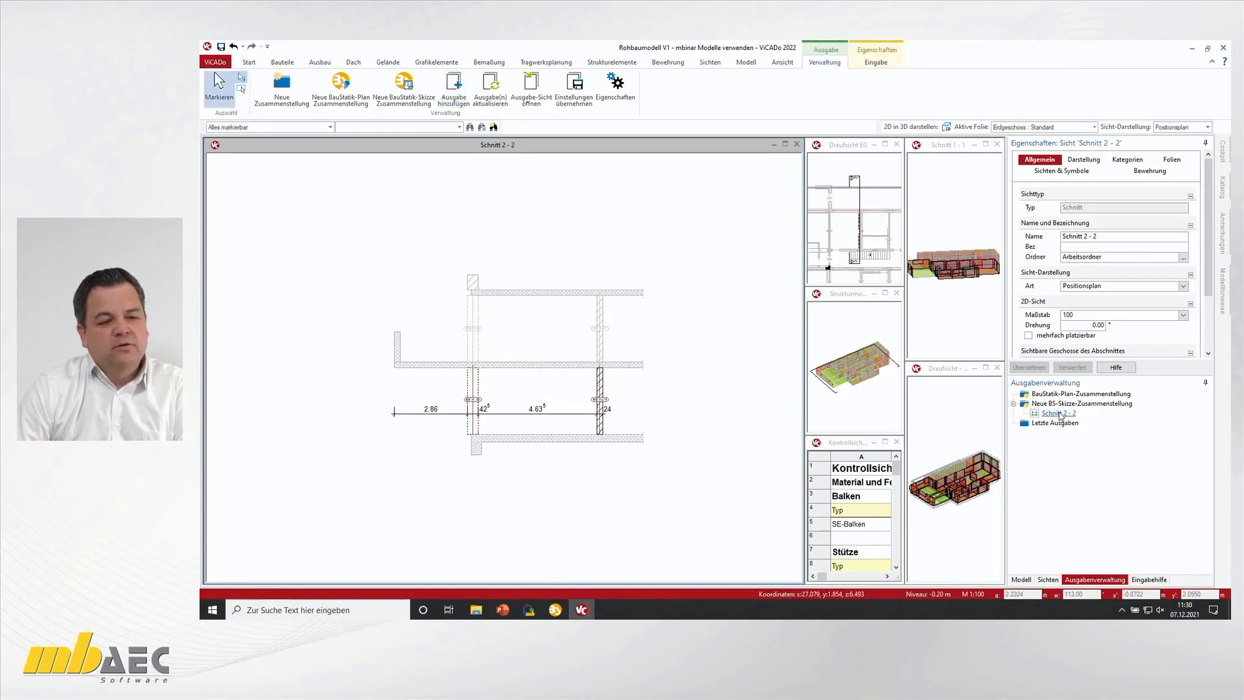
{"action": "left_click", "coordinate": [1064, 404]}
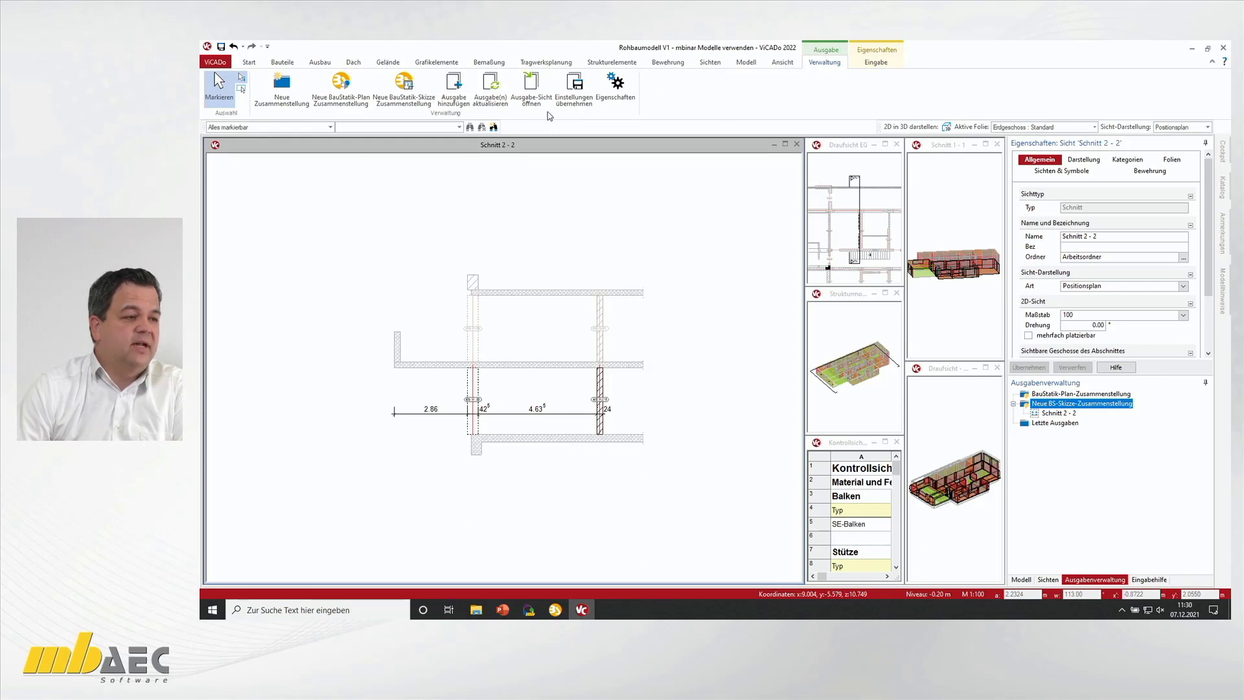
{"action": "left_click", "coordinate": [488, 98]}
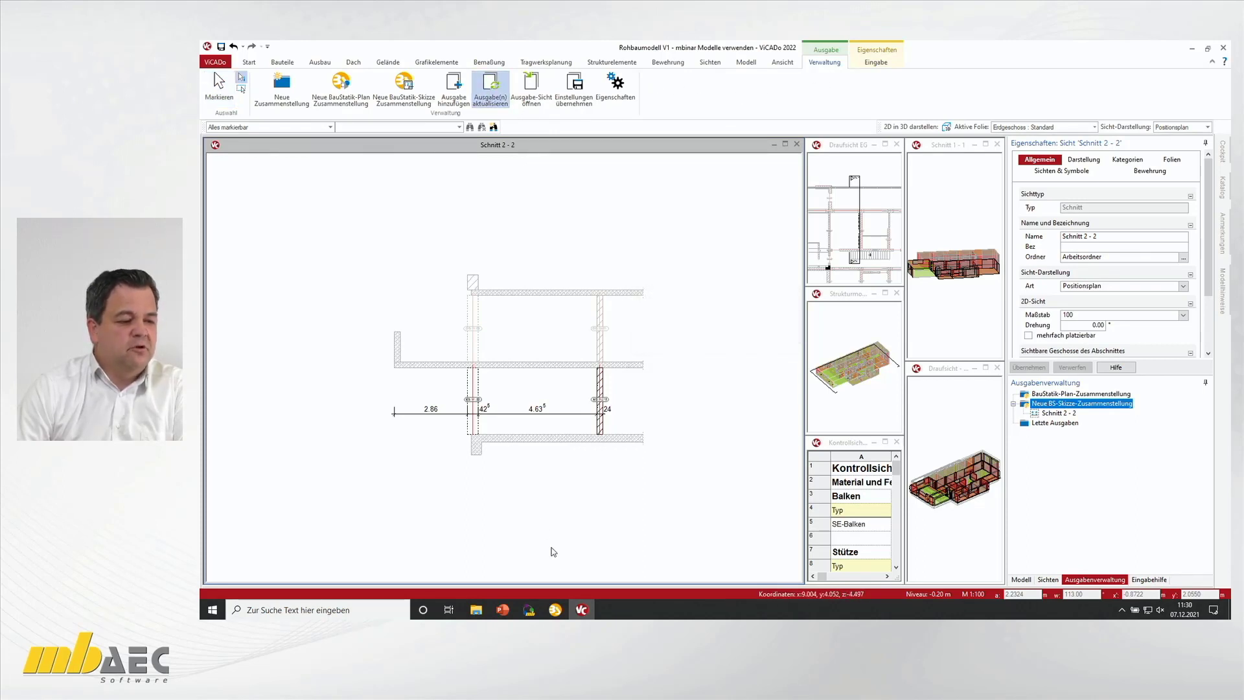
Step: Switch to BauStatik and insert the ViCADo sketch Schnitt 2 - 2 into the Vorbemerkung text of position W01
{"action": "mouse_move", "coordinate": [557, 612]}
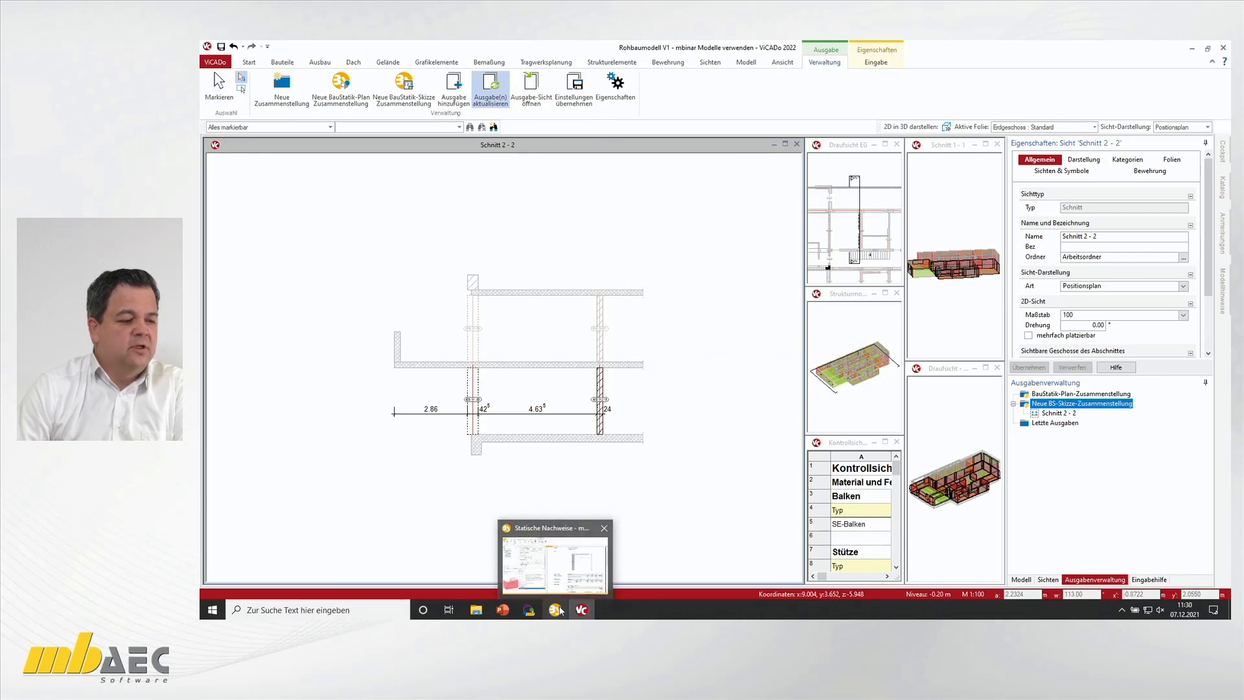
{"action": "left_click", "coordinate": [558, 611]}
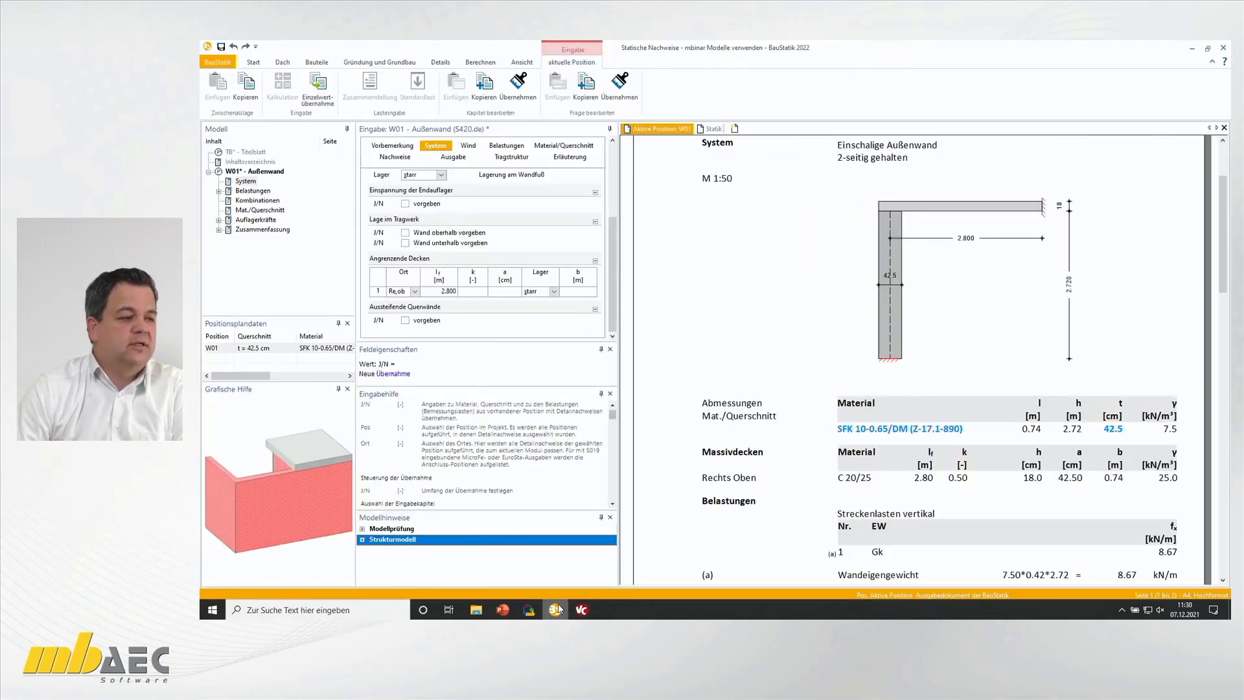
{"action": "left_click", "coordinate": [407, 145]}
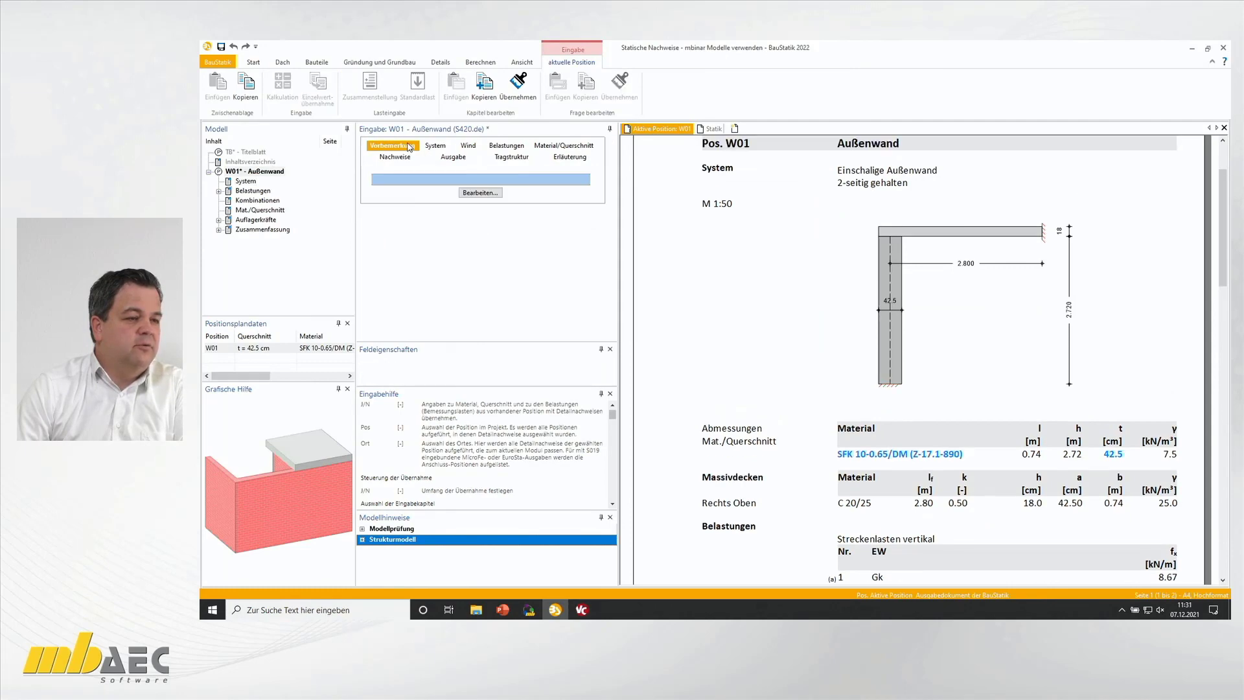
{"action": "left_click", "coordinate": [478, 197]}
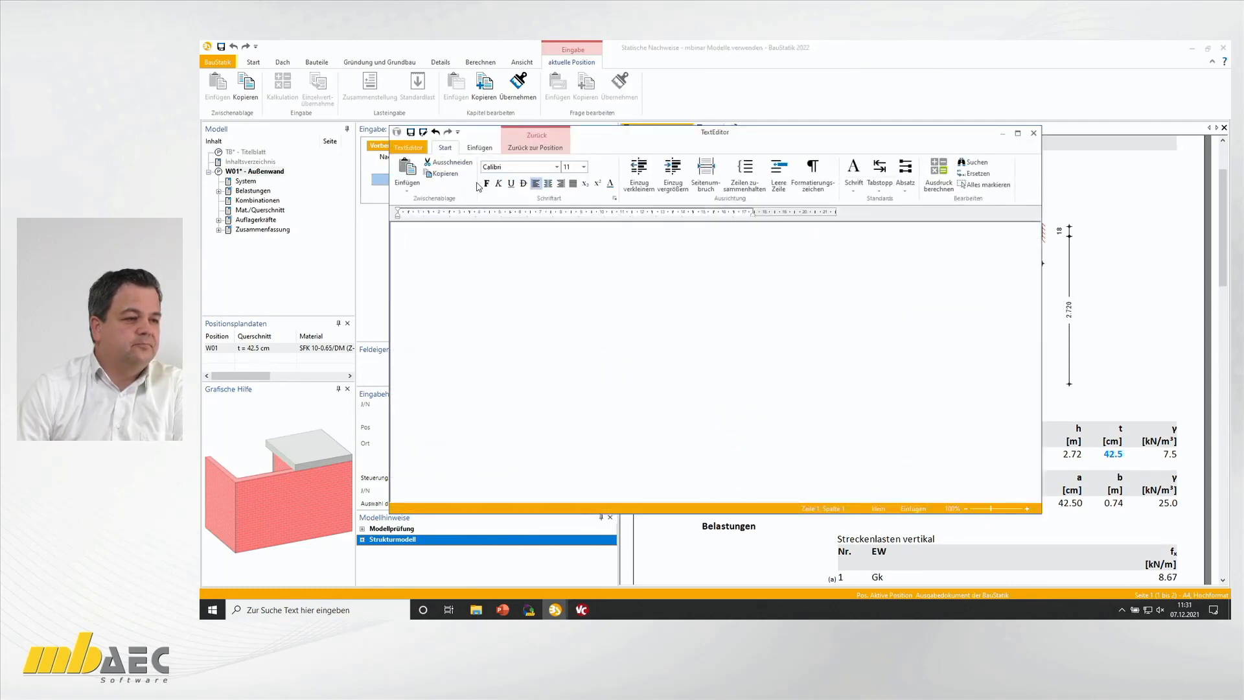
{"action": "left_click", "coordinate": [480, 148]}
{"action": "left_click", "coordinate": [485, 175]}
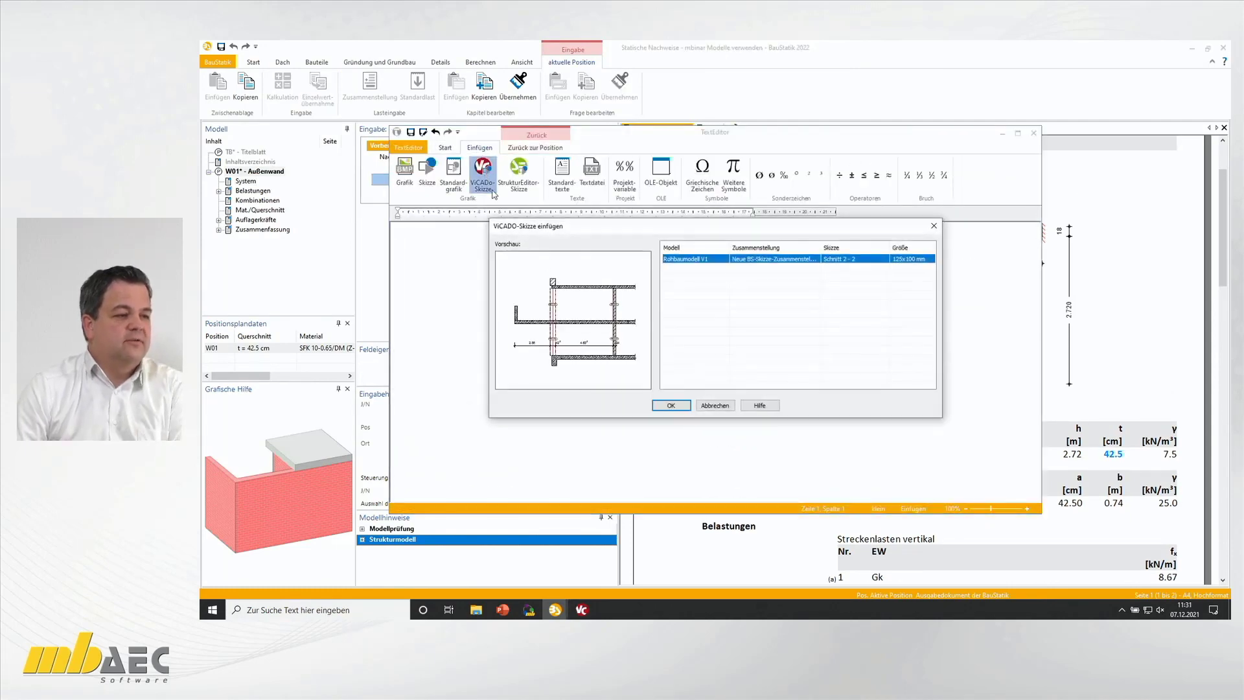
{"action": "left_click", "coordinate": [660, 404]}
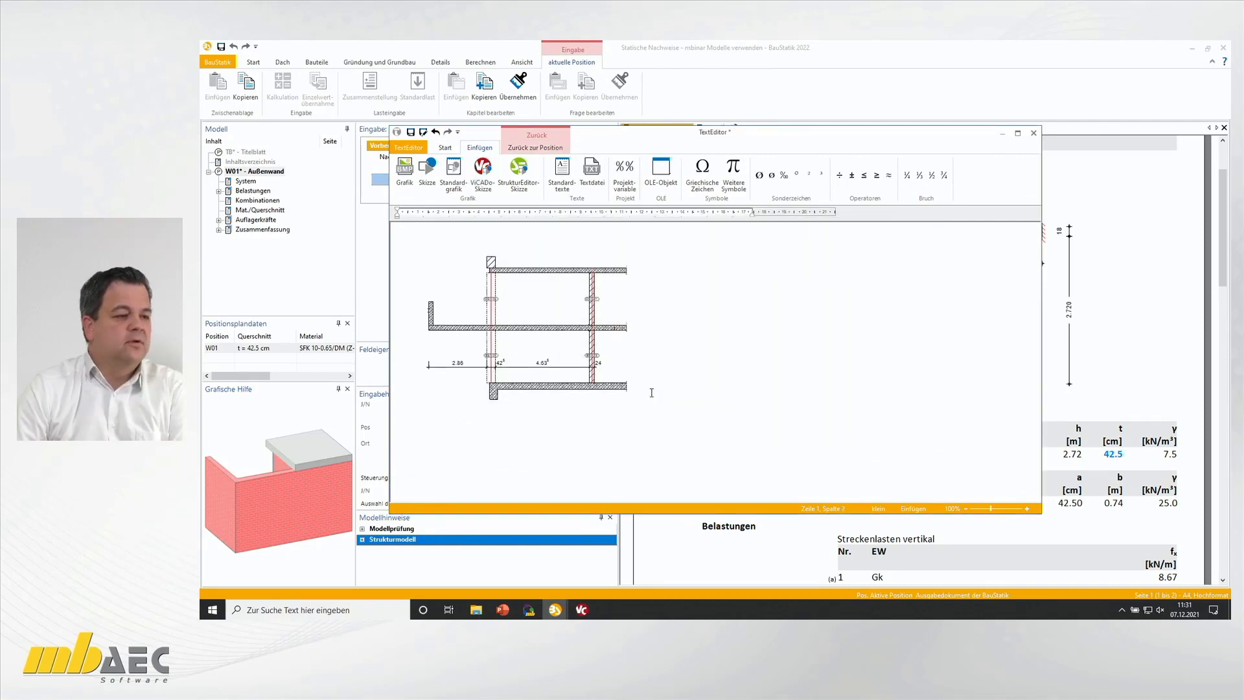
Step: Centre the inserted section sketch and return the finished preliminary remark to position W01
{"action": "left_click", "coordinate": [627, 370]}
{"action": "left_click", "coordinate": [445, 148]}
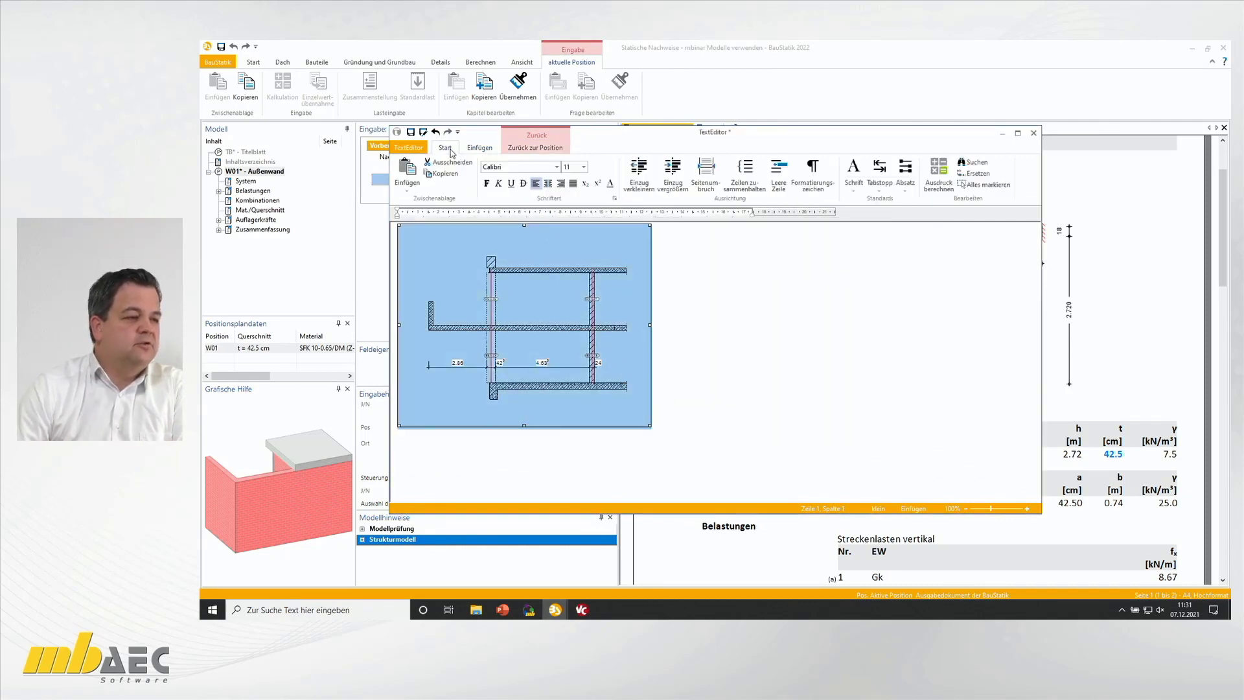
{"action": "left_click", "coordinate": [548, 183]}
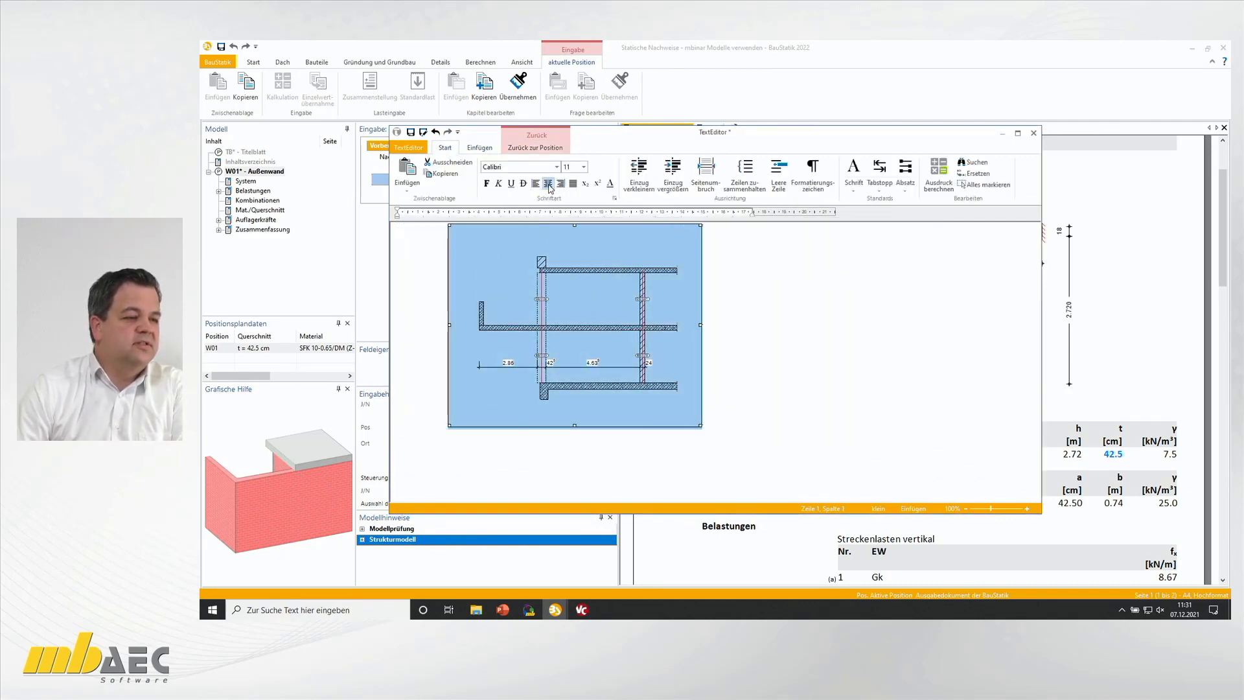
{"action": "left_click", "coordinate": [537, 149]}
{"action": "left_click", "coordinate": [413, 170]}
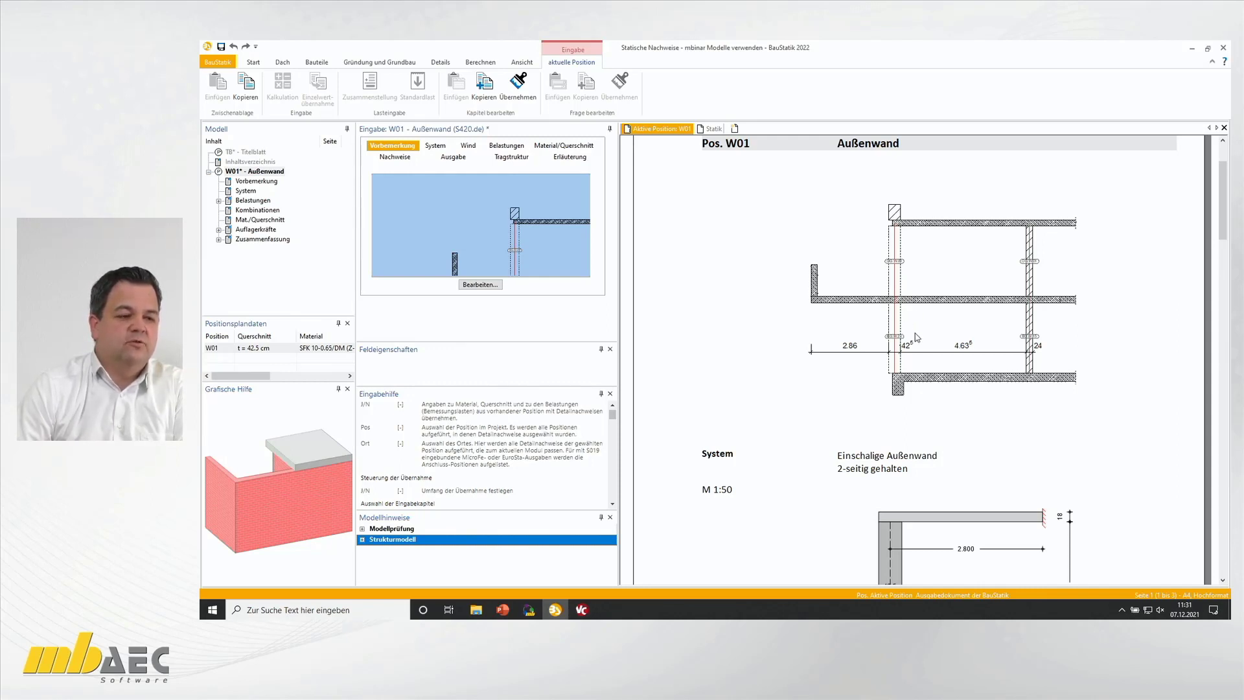
{"action": "scroll", "coordinate": [918, 340], "scroll_direction": "down", "scroll_amount": 1}
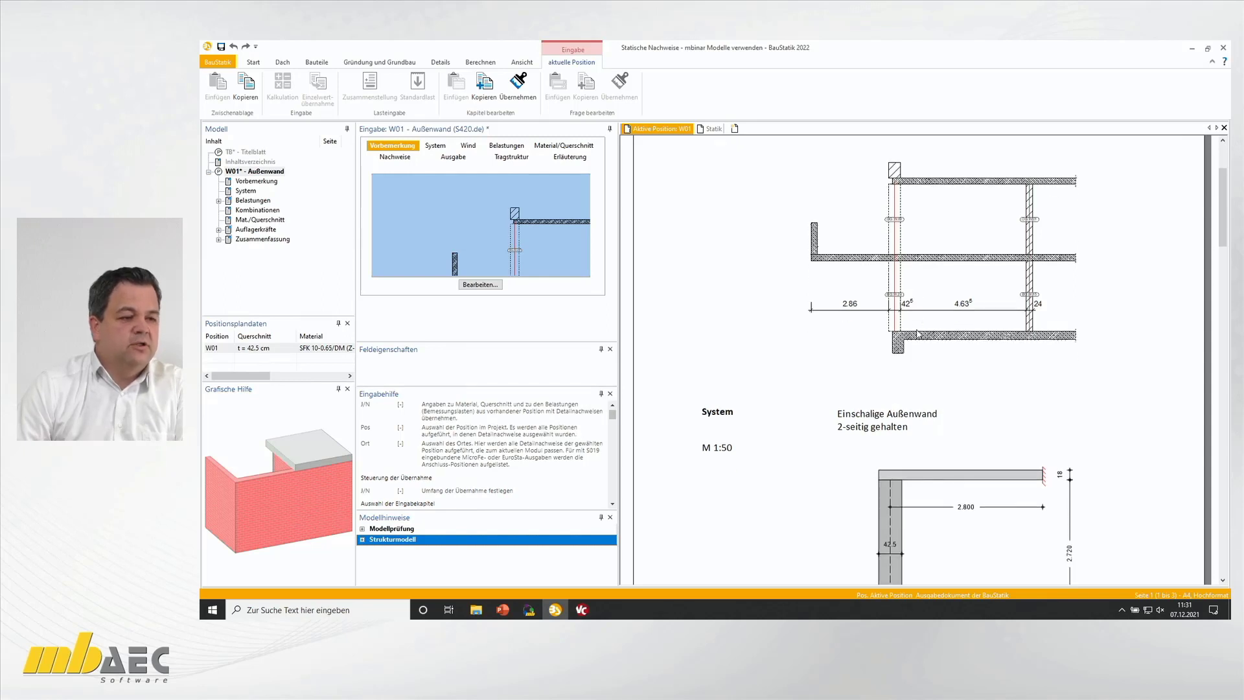
Step: Set the first adjoining slab of W01 to Li,ob (Links oben) with a span of 2.86 m and a free, cantilevering support
{"action": "left_click", "coordinate": [440, 148]}
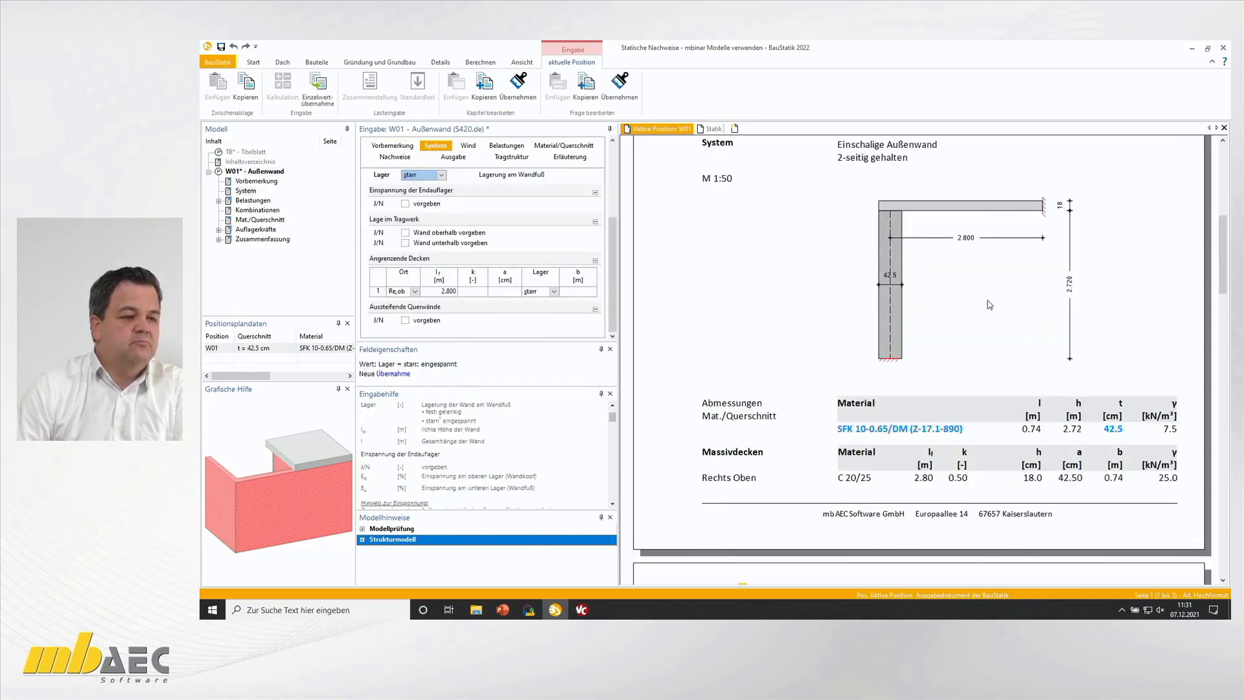
{"action": "scroll", "coordinate": [978, 302], "scroll_direction": "up", "scroll_amount": 5}
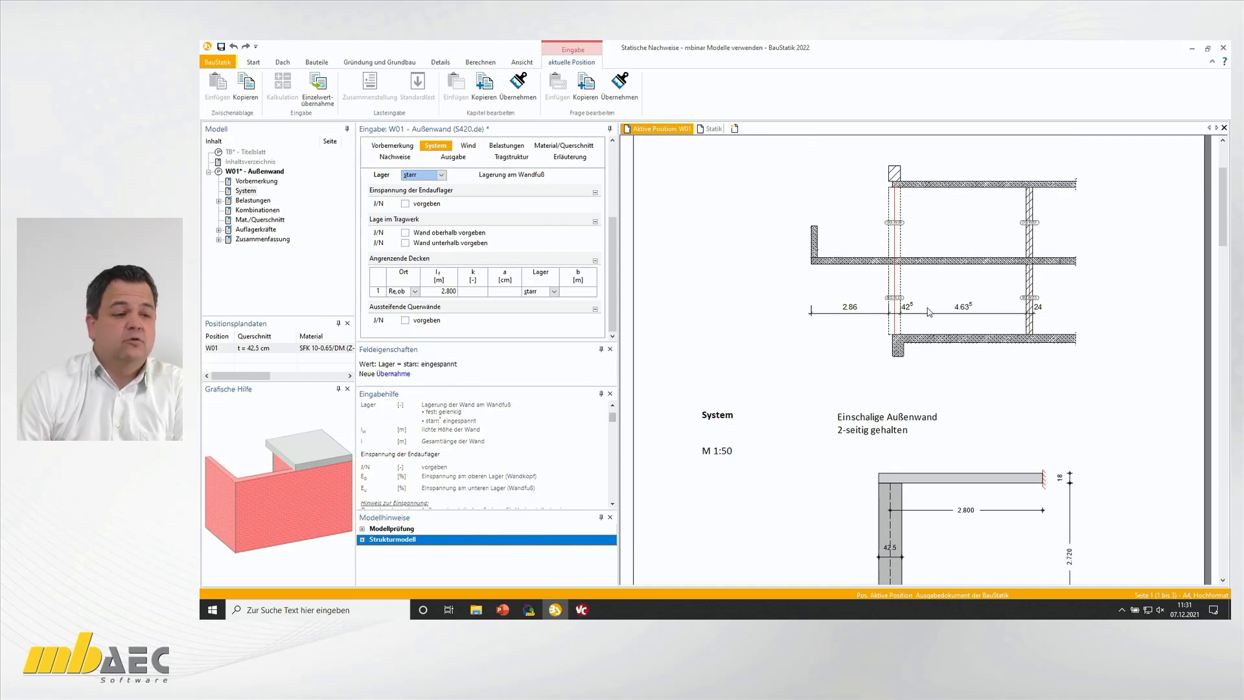
{"action": "left_click", "coordinate": [412, 292]}
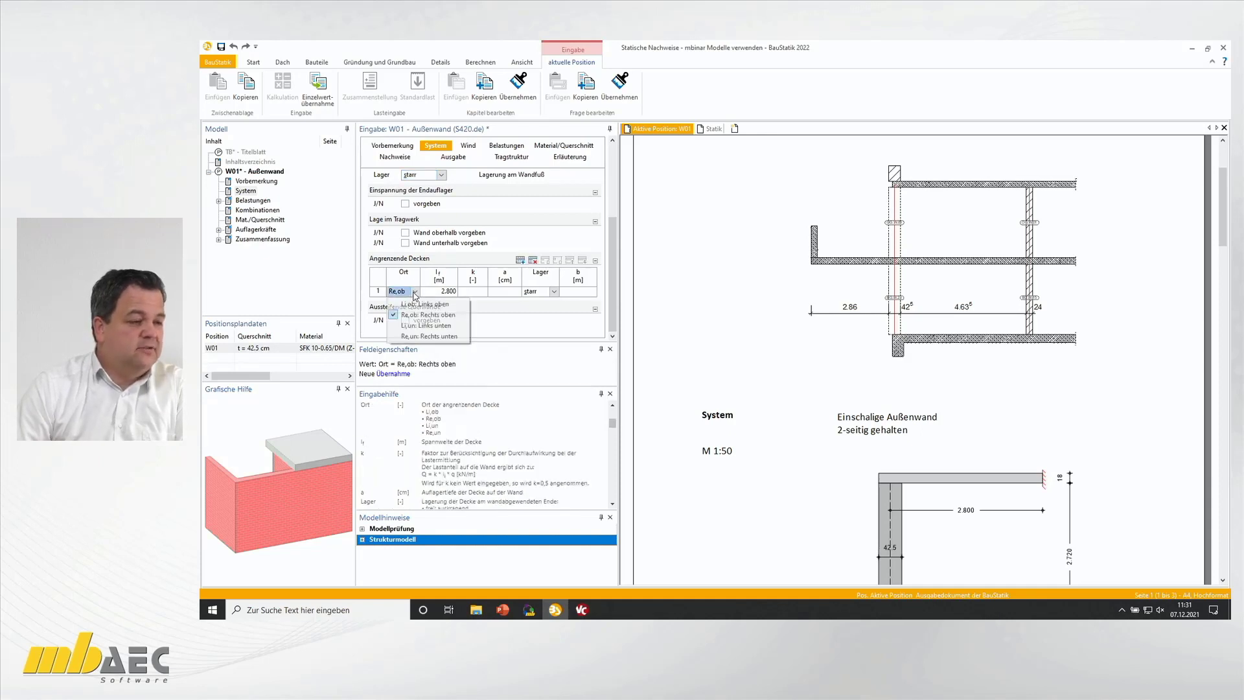
{"action": "left_click", "coordinate": [401, 302]}
{"action": "left_click", "coordinate": [442, 289]}
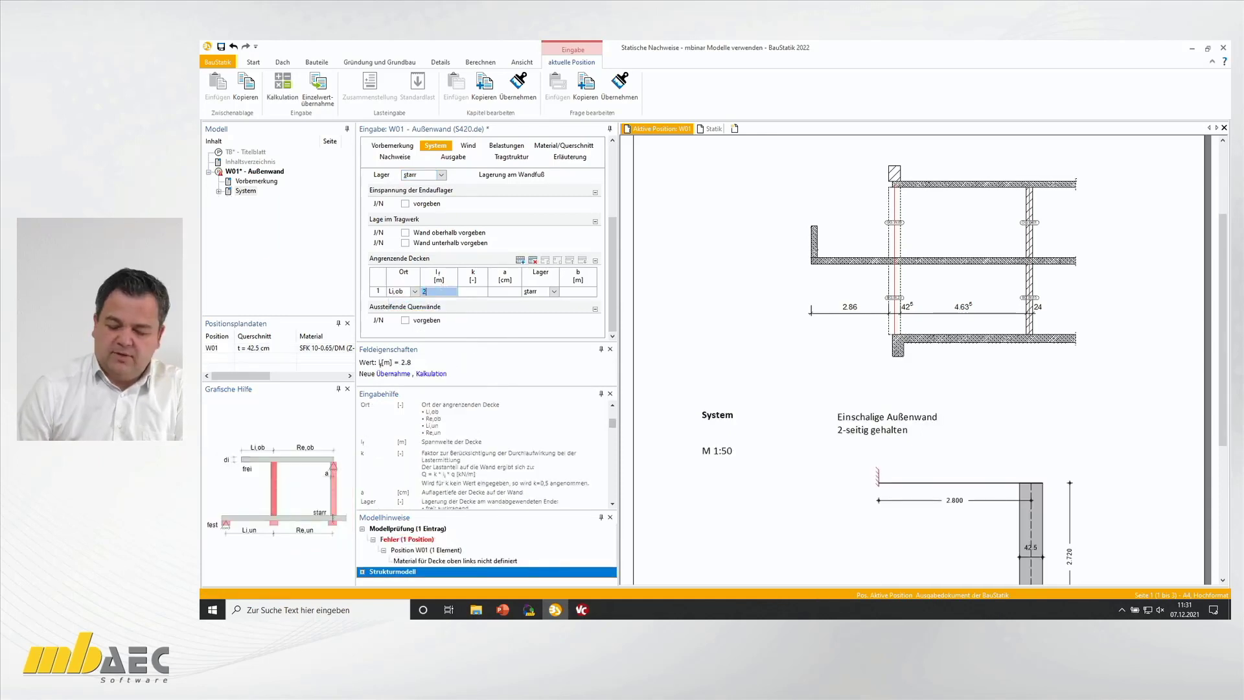
{"action": "type", "text": "2,86"}
{"action": "key", "text": "Tab"}
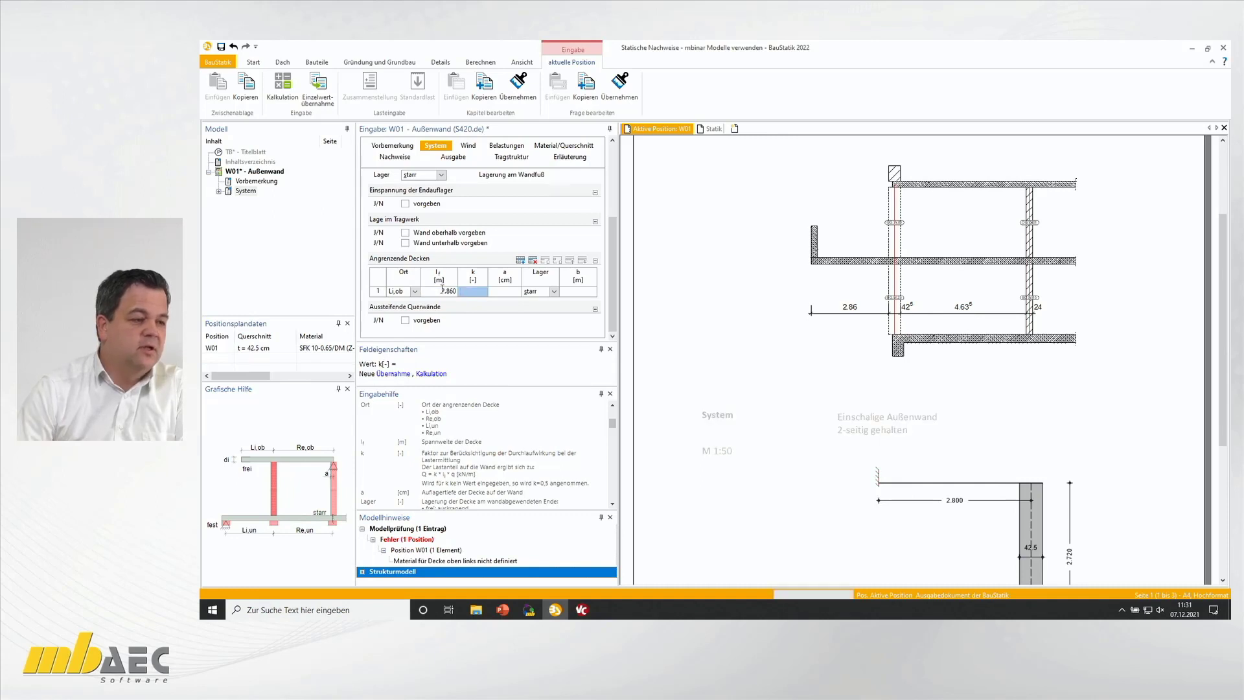
{"action": "left_click", "coordinate": [552, 291]}
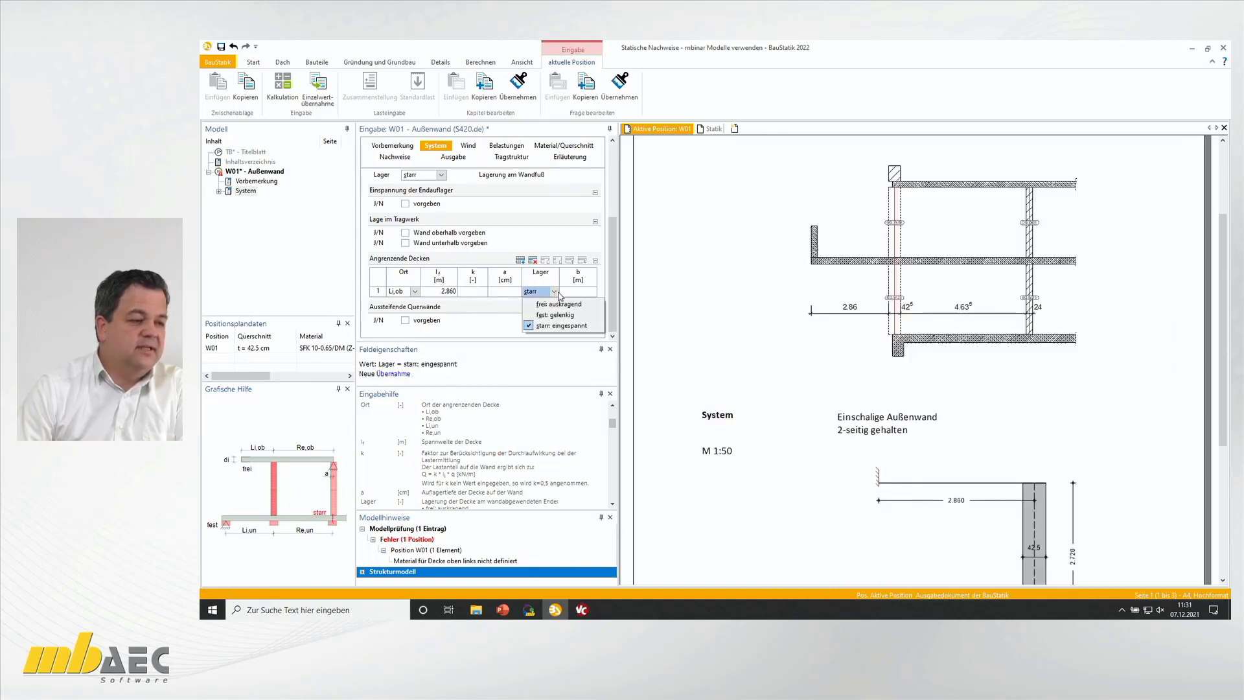
{"action": "left_click", "coordinate": [561, 304]}
{"action": "key", "text": "Tab"}
Step: Add a second adjoining slab at Re,ob (Rechts oben) with a span of 4.64 m and a hinged support (fest)
{"action": "left_click", "coordinate": [415, 302]}
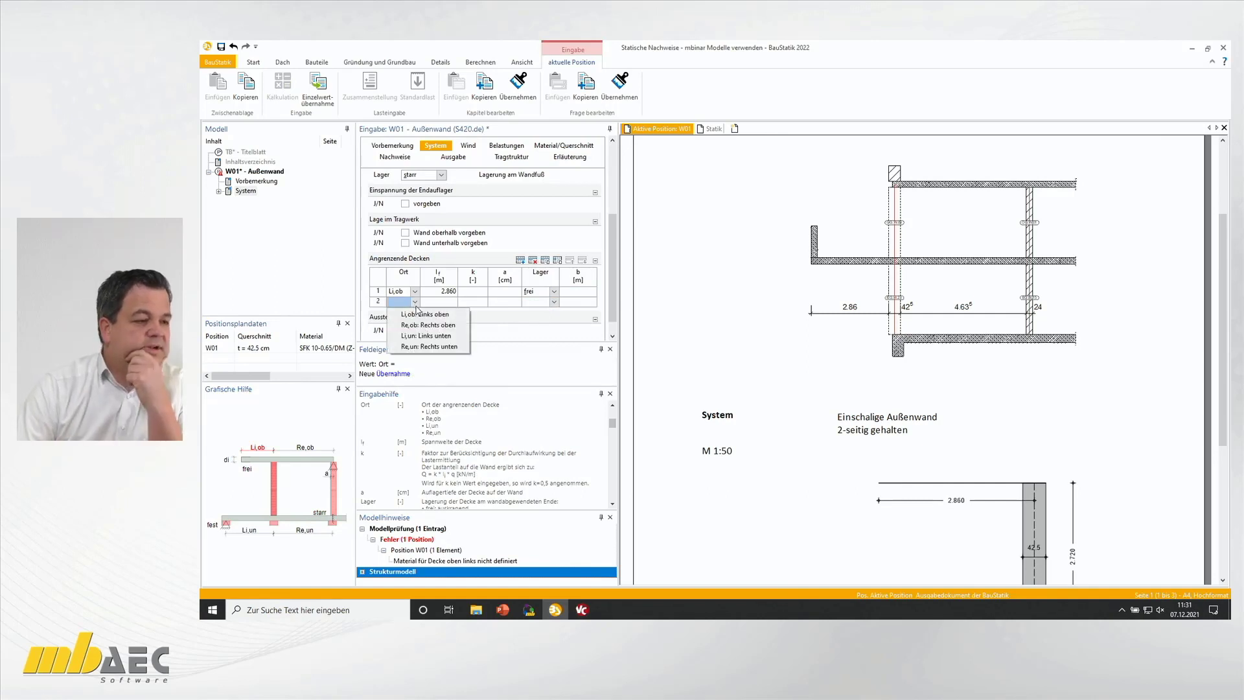
{"action": "left_click", "coordinate": [429, 324]}
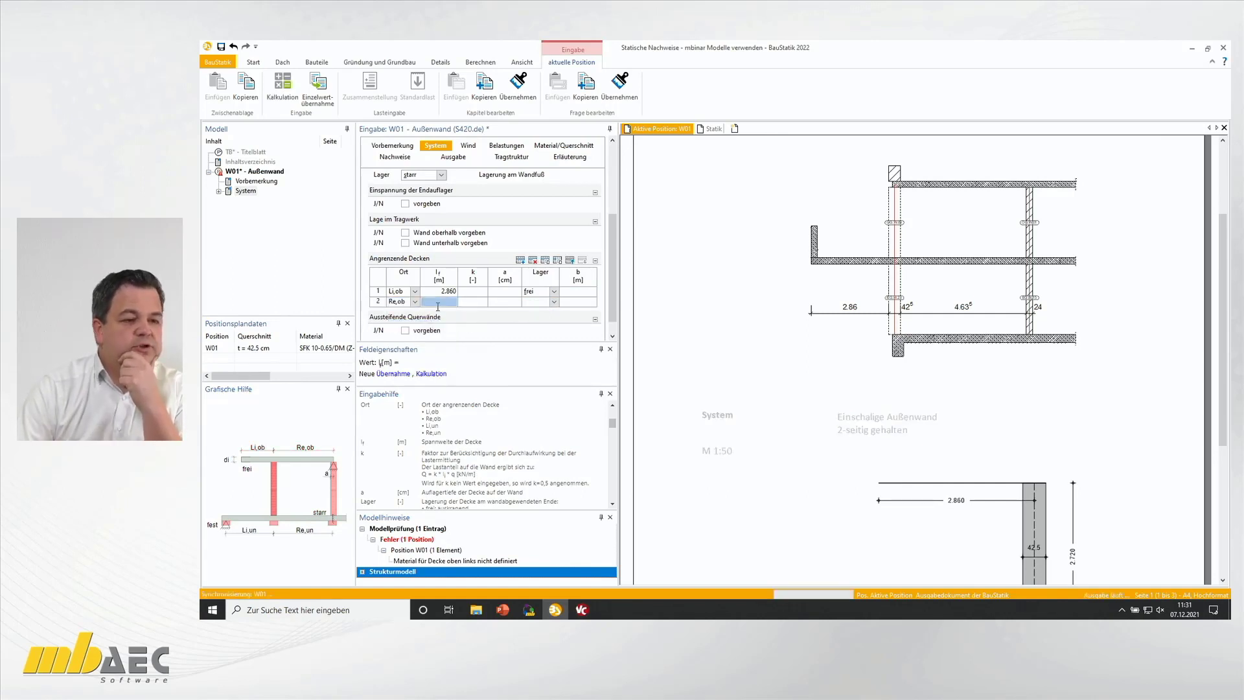
{"action": "type", "text": "4,64"}
{"action": "key", "text": "Tab"}
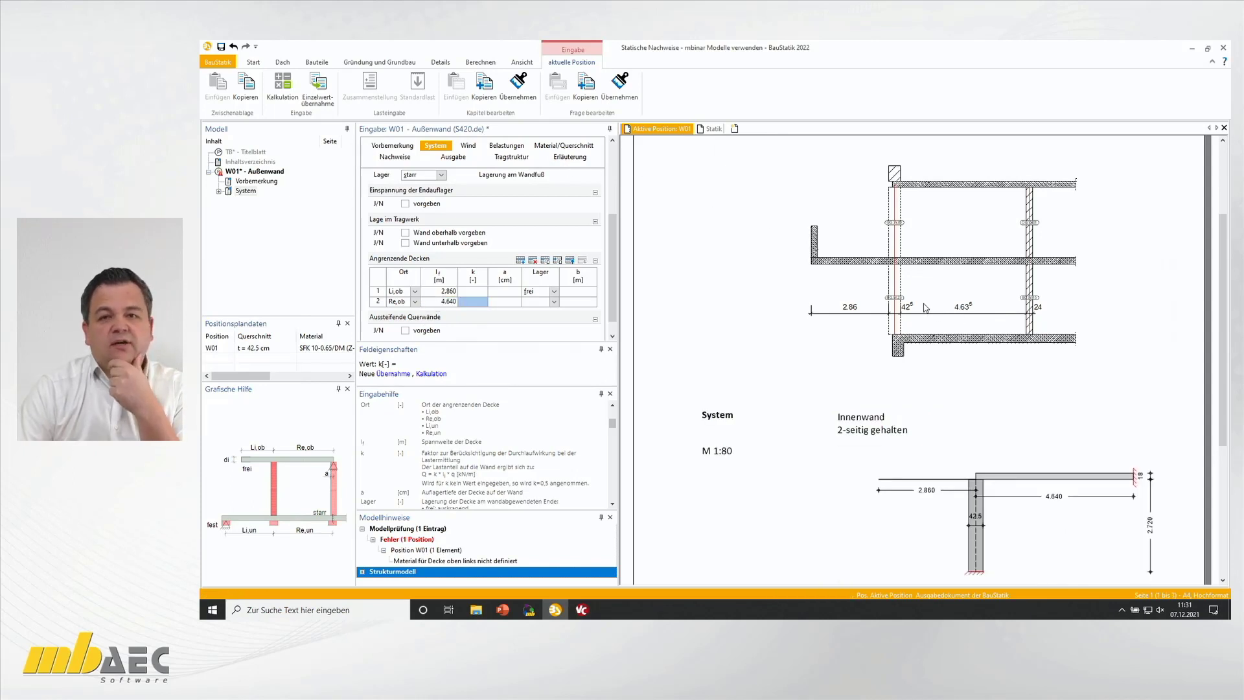
{"action": "left_click", "coordinate": [554, 303]}
{"action": "left_click", "coordinate": [561, 325]}
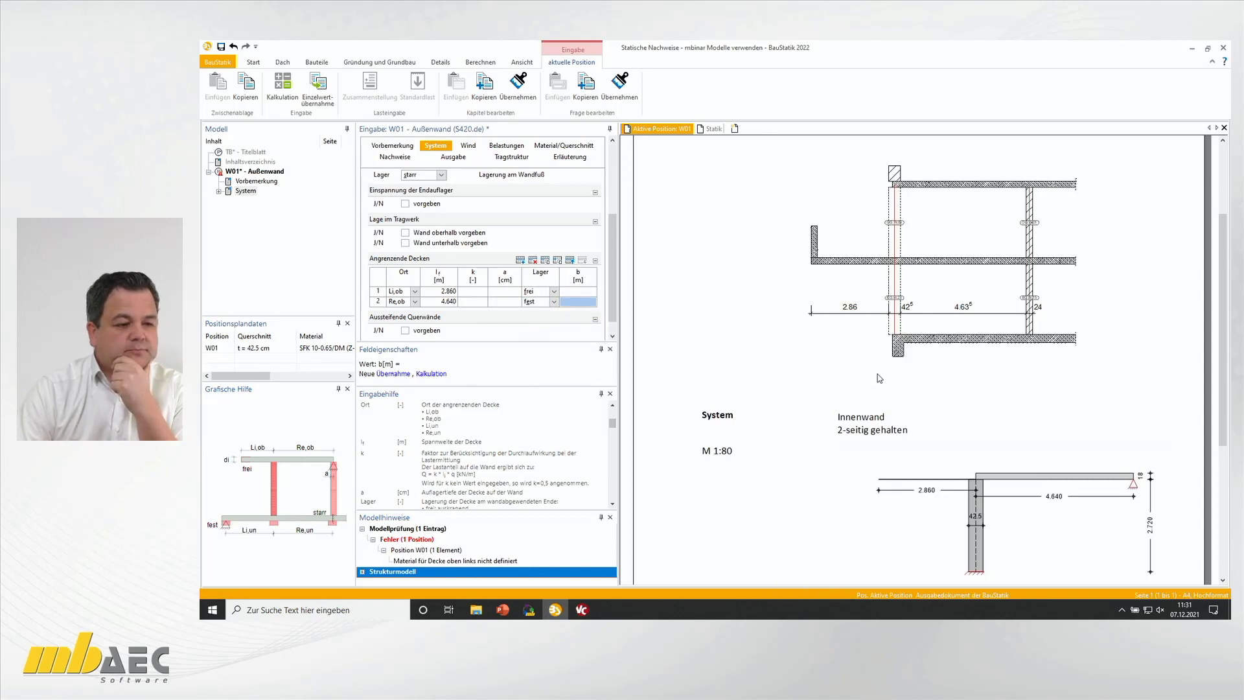
{"action": "scroll", "coordinate": [879, 378], "scroll_direction": "down", "scroll_amount": 1}
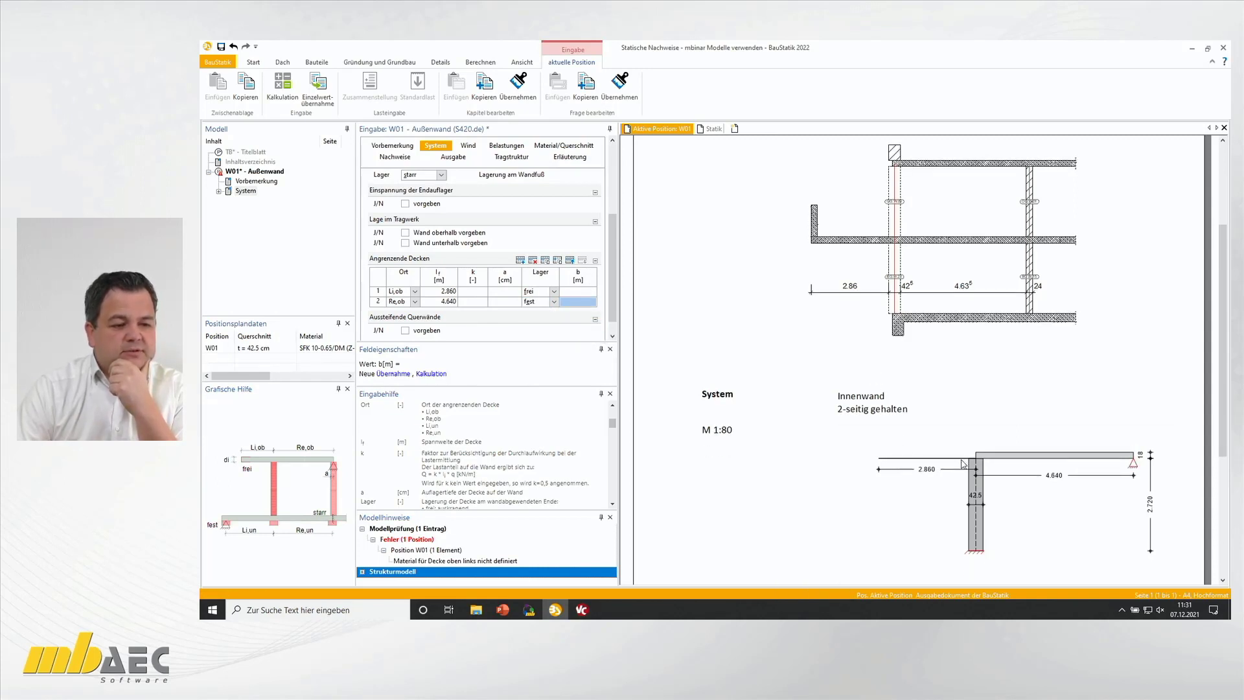
Step: Open the Material/Querschnitt input of position W01 containing the adjoining slab data
{"action": "left_click", "coordinate": [576, 147]}
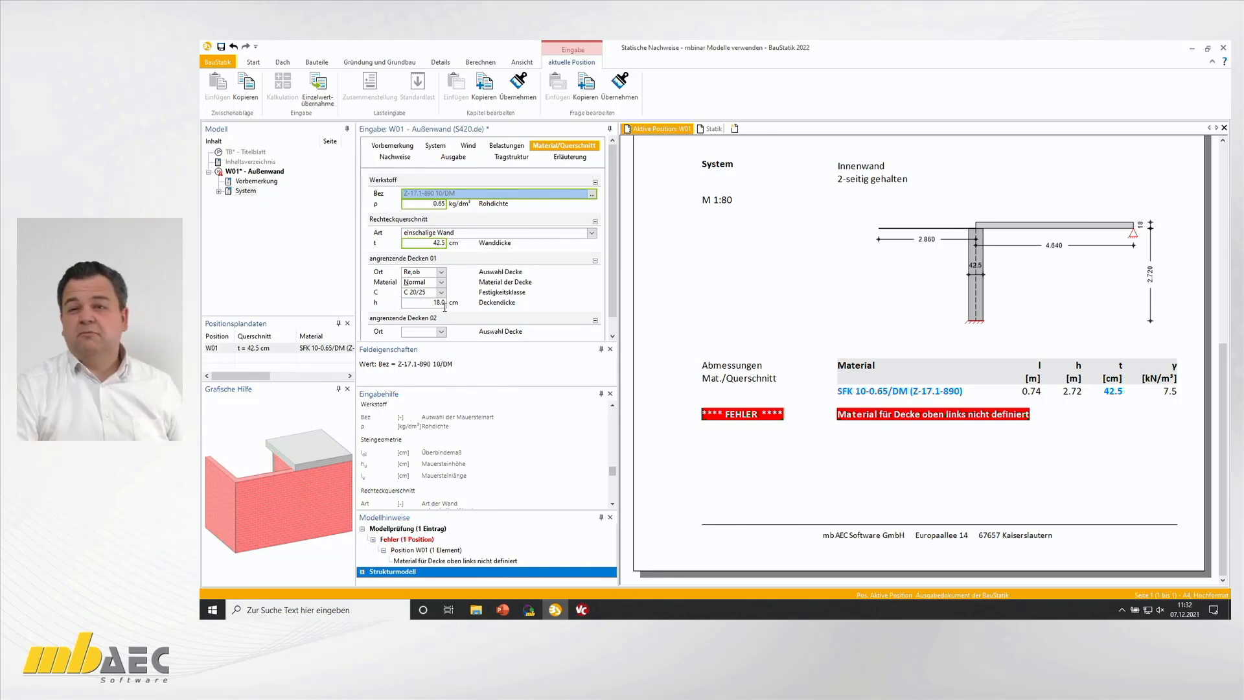
{"action": "scroll", "coordinate": [738, 236], "scroll_direction": "up", "scroll_amount": 5}
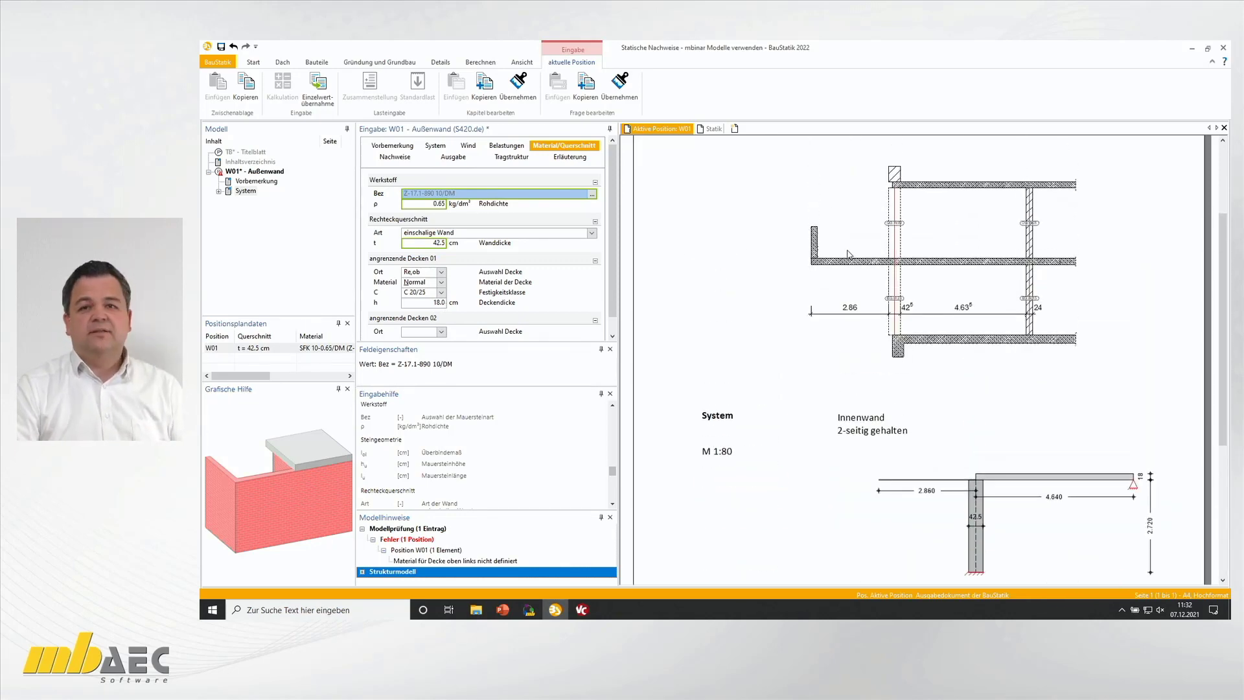
Step: Switch to ViCADo and add a linear dimension for the cantilevering slab's thickness in section Schnitt 2 - 2
{"action": "left_click", "coordinate": [581, 609]}
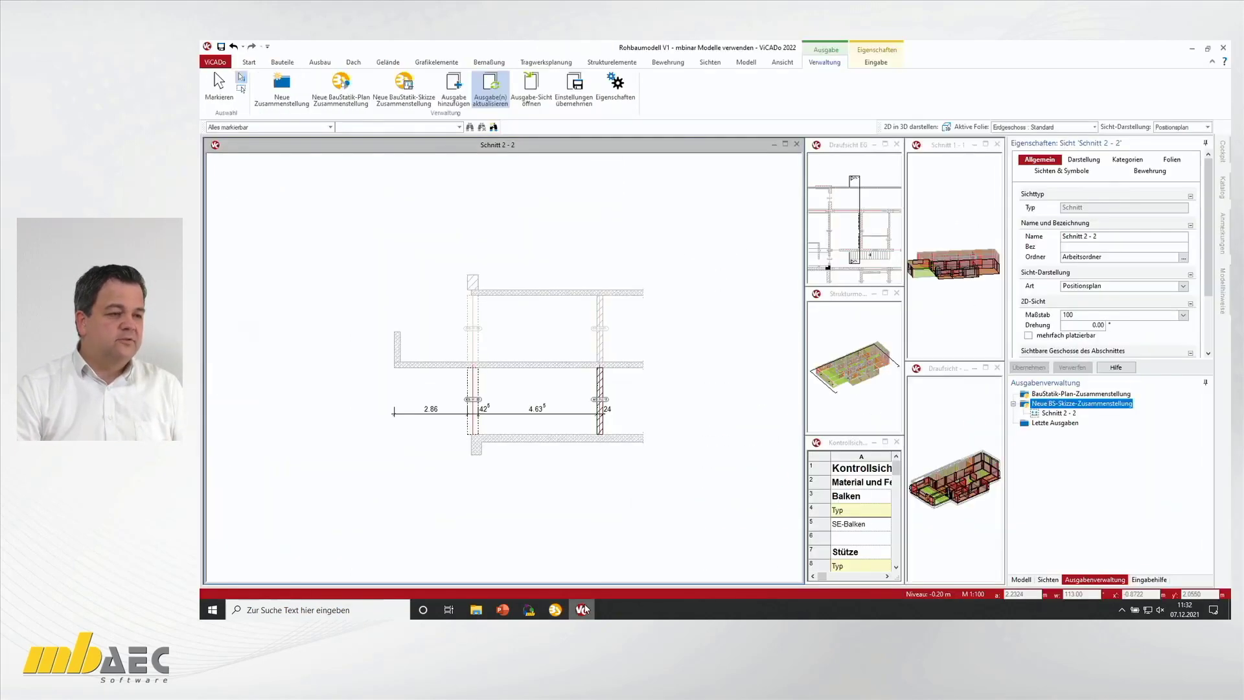
{"action": "scroll", "coordinate": [396, 365], "scroll_direction": "up", "scroll_amount": 4}
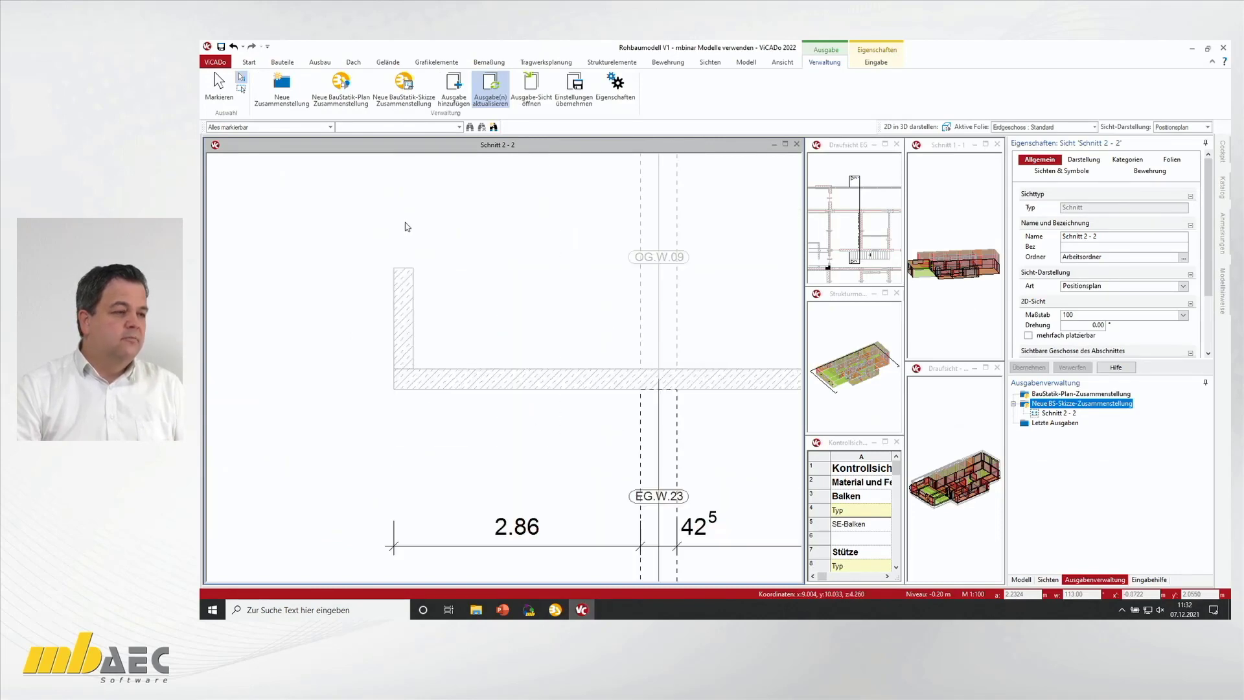
{"action": "left_click", "coordinate": [488, 62]}
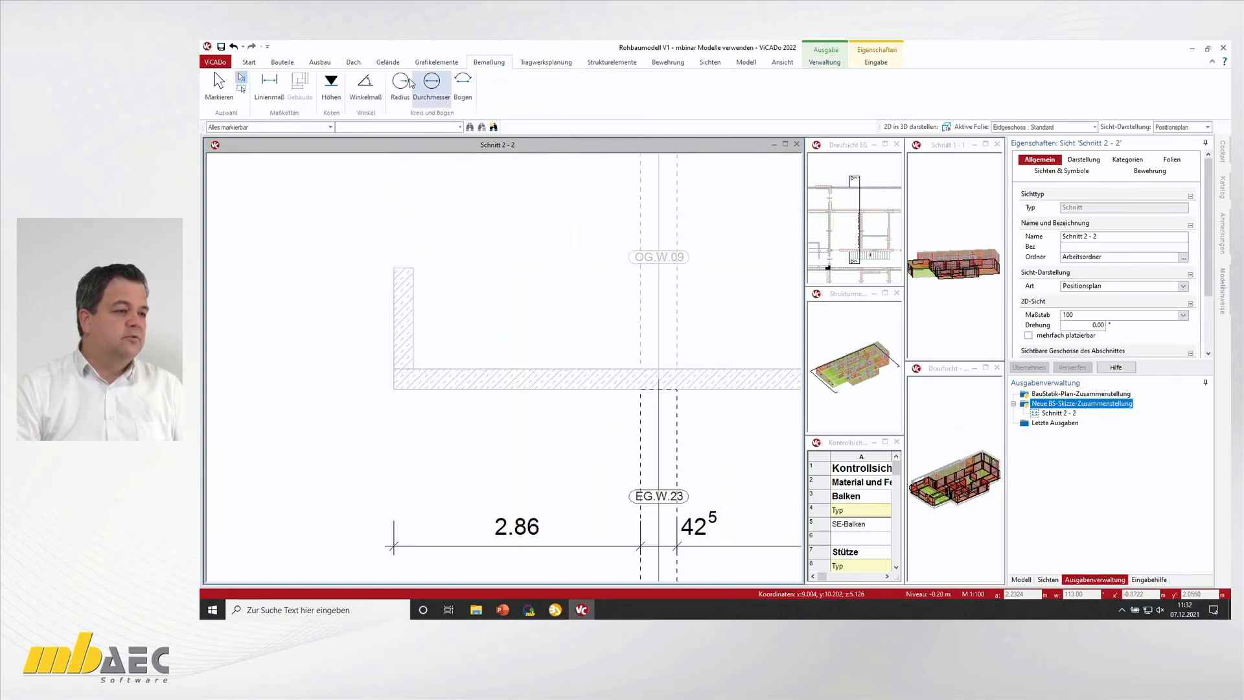
{"action": "left_click", "coordinate": [269, 84]}
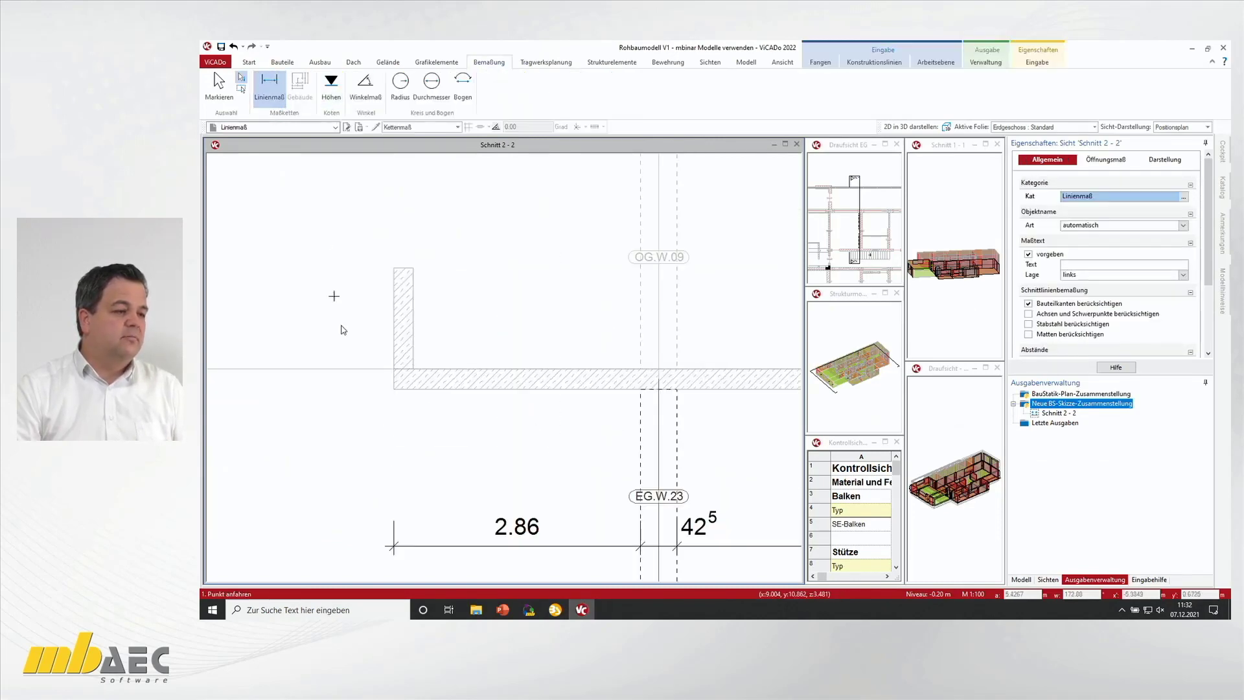
{"action": "left_click", "coordinate": [413, 369]}
{"action": "left_click", "coordinate": [452, 369]}
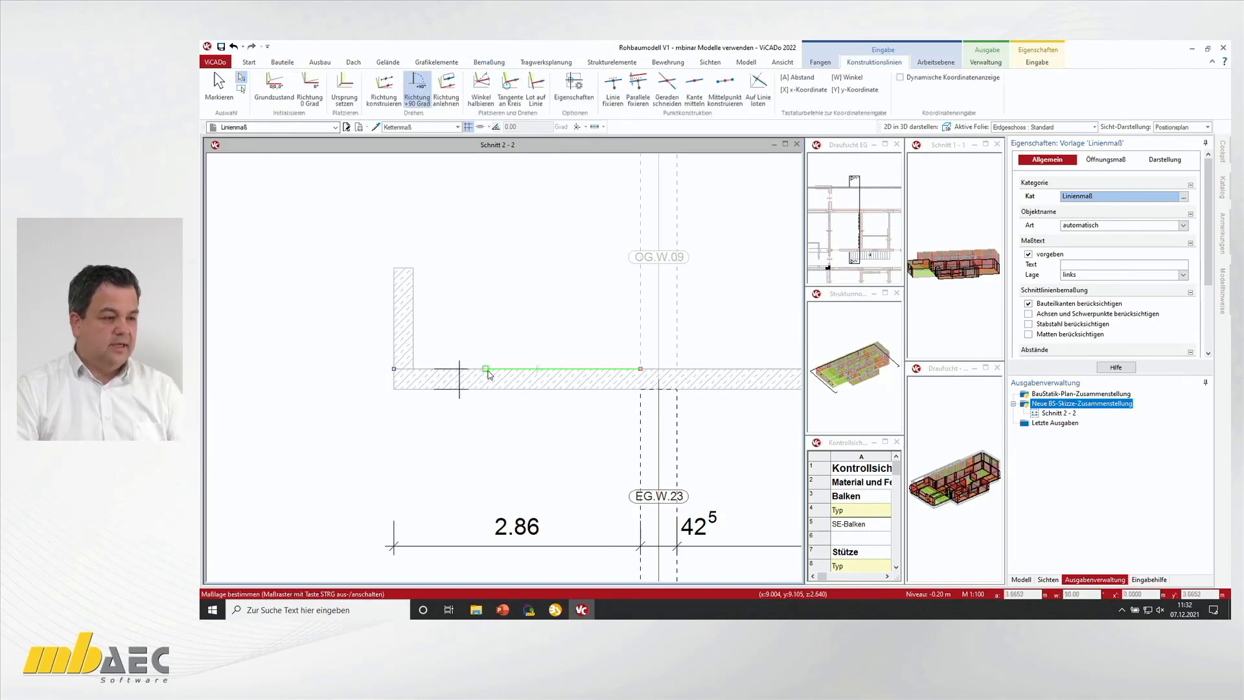
{"action": "left_click", "coordinate": [537, 372]}
{"action": "key", "text": "Escape"}
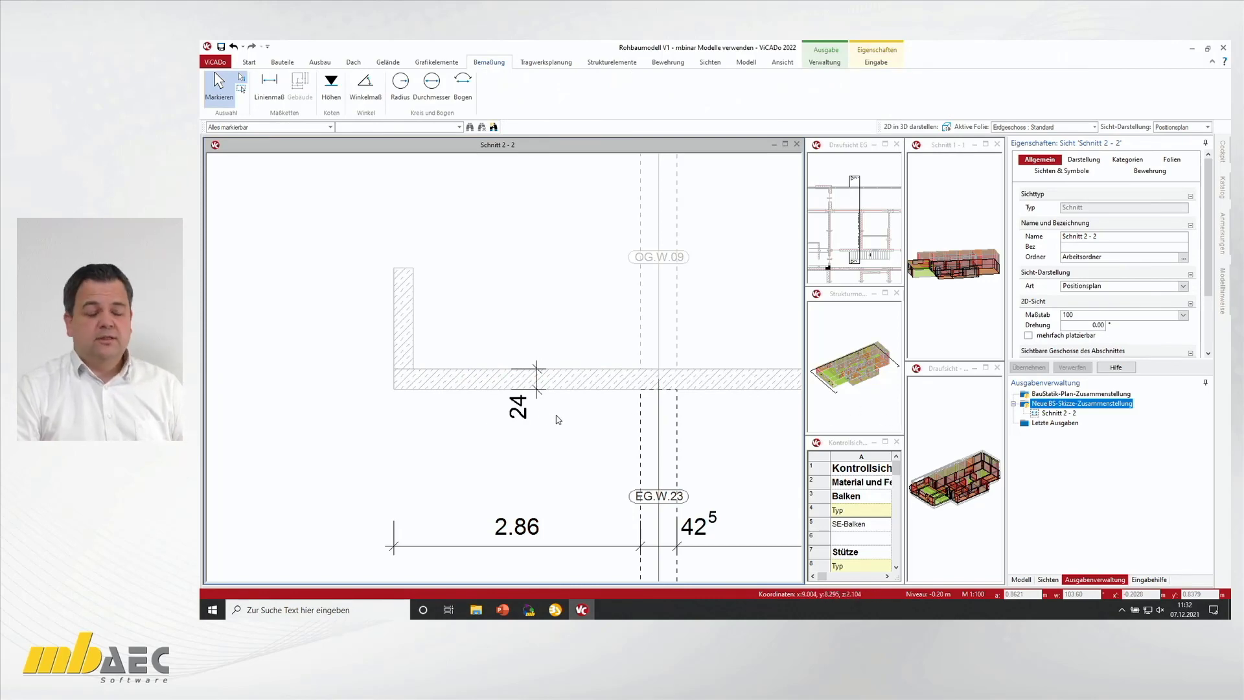
Step: Update the outputs of the BauStatik sketch compilation containing Schnitt 2 - 2 and switch back to BauStatik
{"action": "left_click", "coordinate": [1068, 407]}
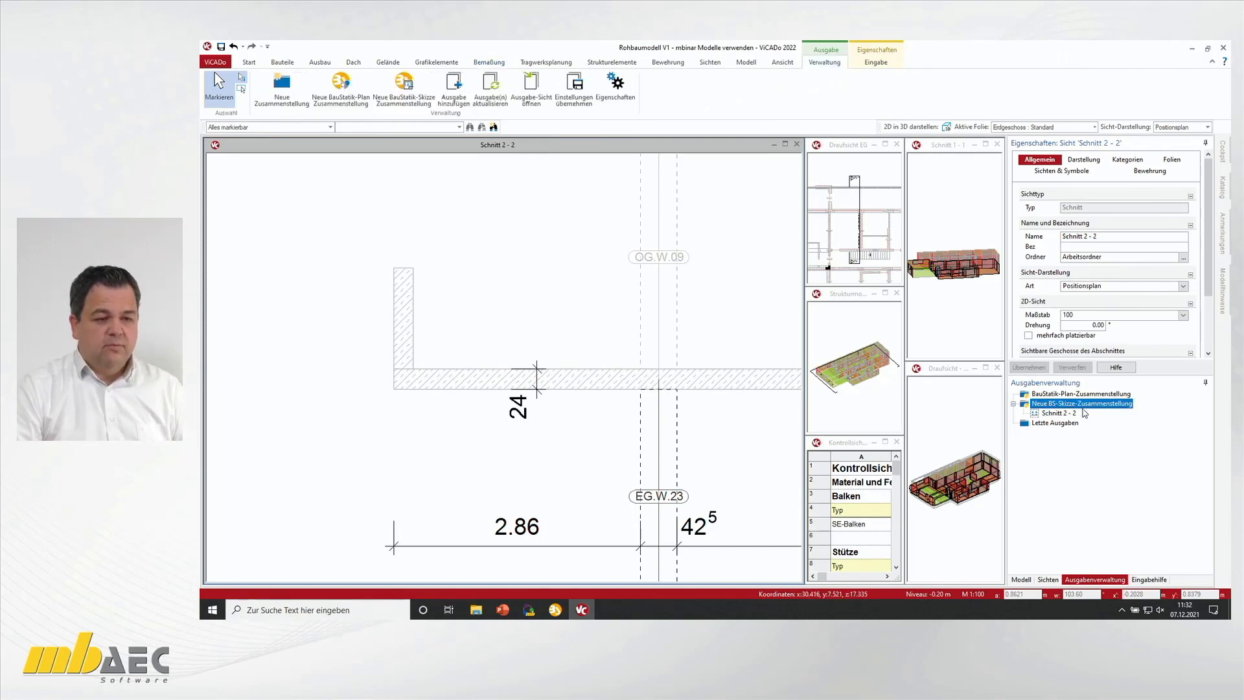
{"action": "left_click", "coordinate": [491, 91]}
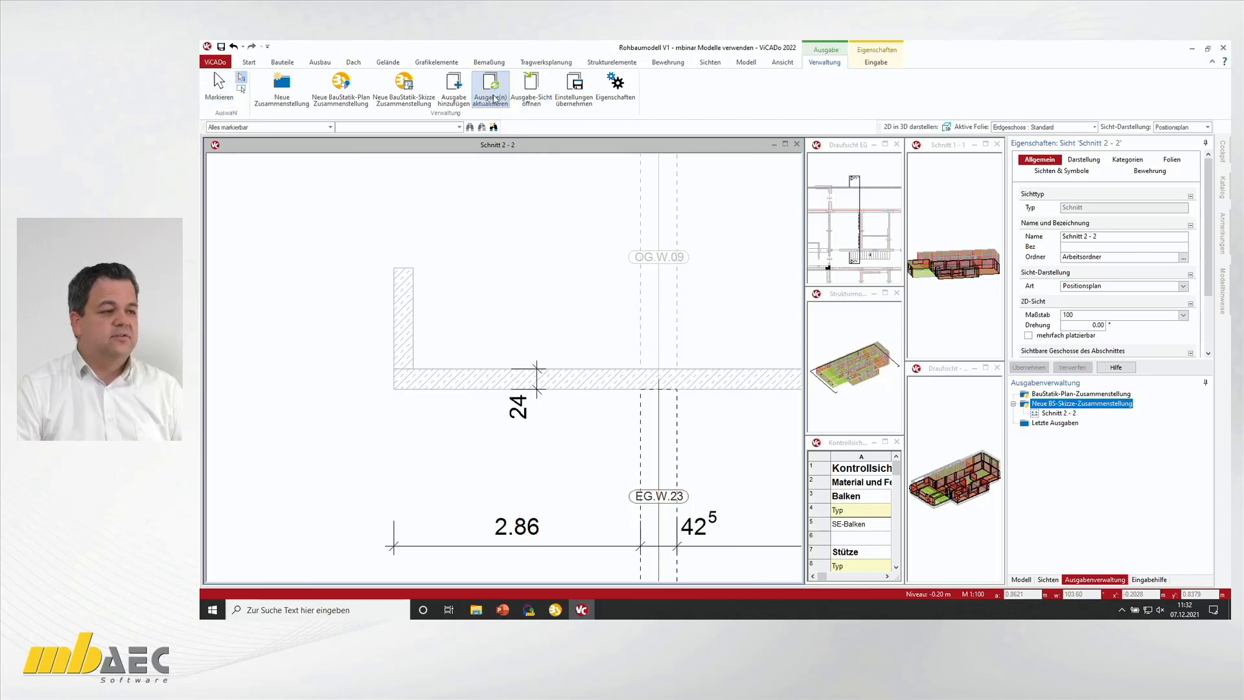
{"action": "left_click", "coordinate": [555, 611]}
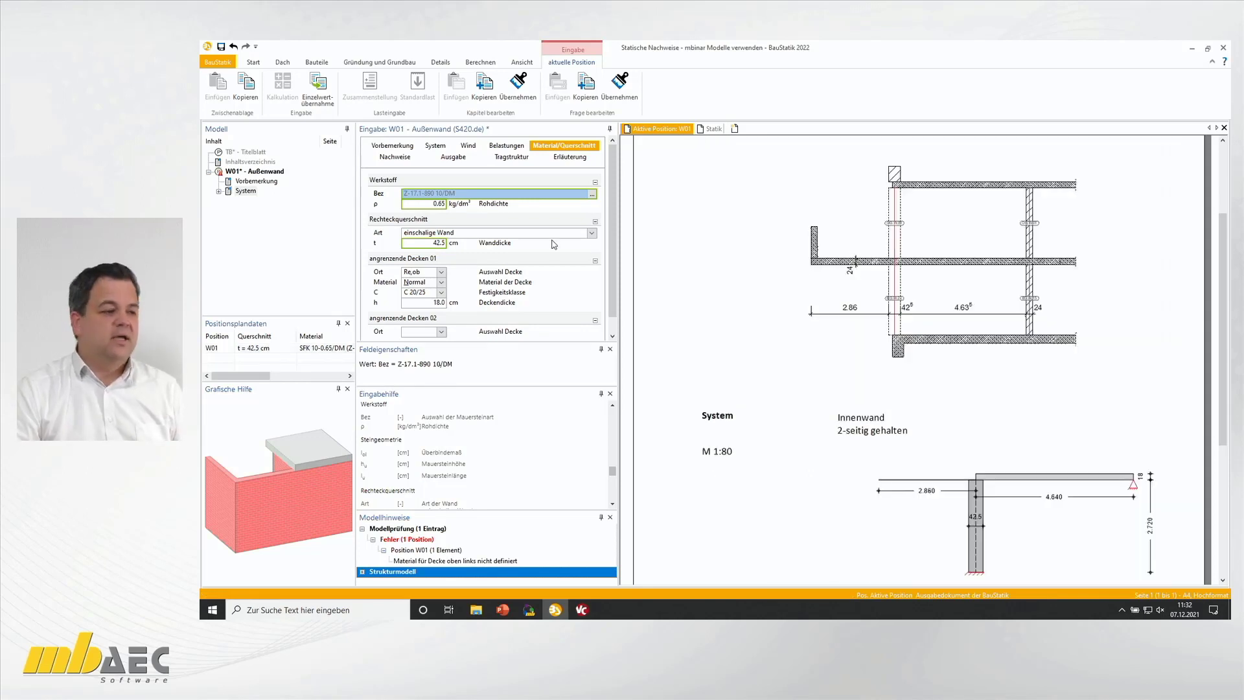
Step: Set the adjoining slab thickness of W01 to 24 cm and apply this slab definition to all locations (Alle)
{"action": "left_click", "coordinate": [425, 303]}
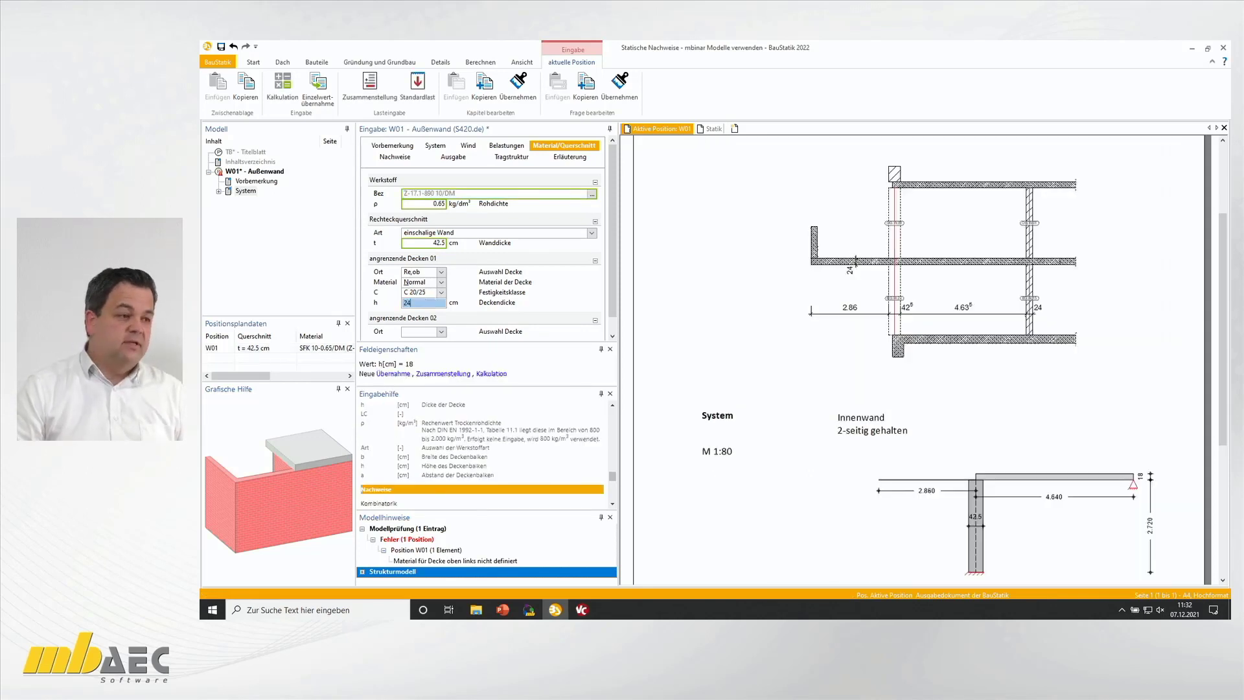
{"action": "left_click", "coordinate": [441, 272]}
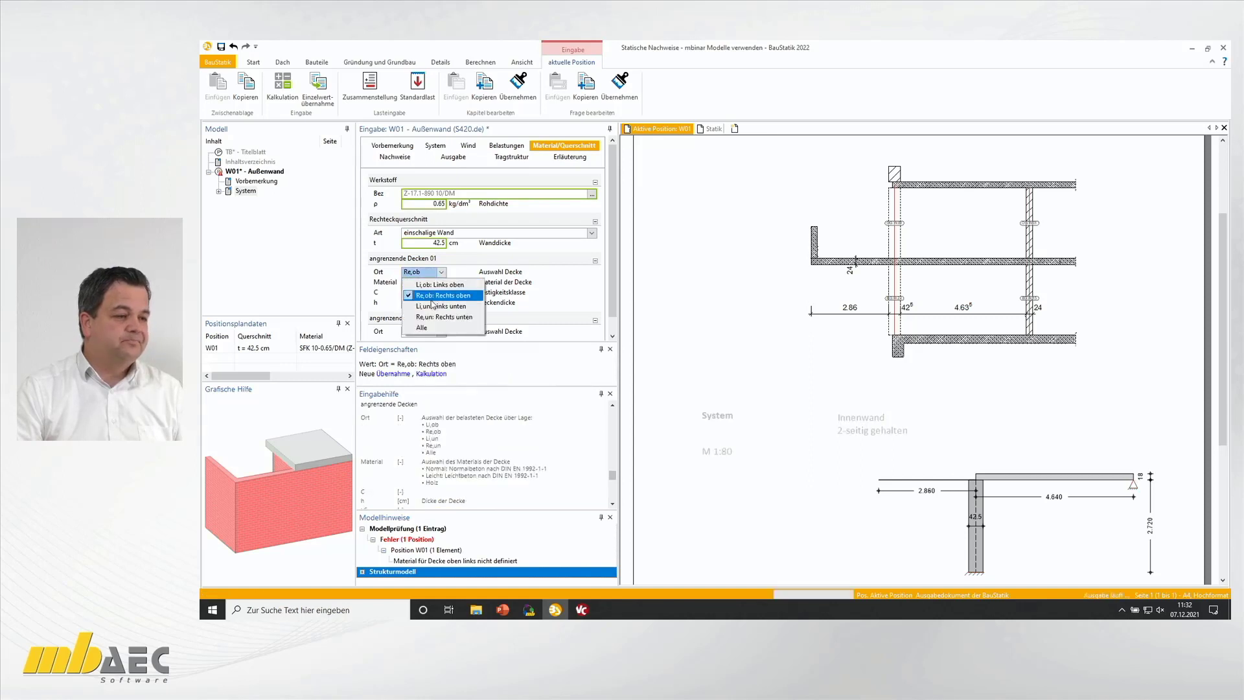
{"action": "left_click", "coordinate": [422, 328]}
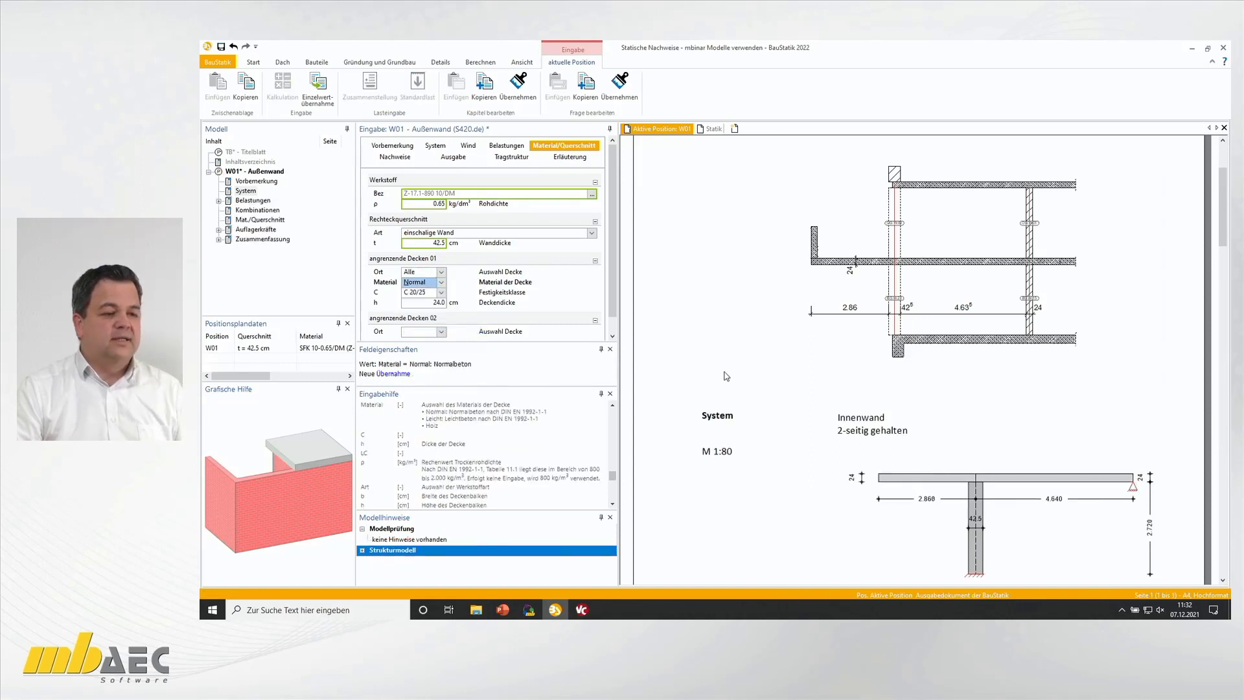
Step: Examine W01's output from the system sketch through slabs, loads, combinations and material to the verification summary
{"action": "scroll", "coordinate": [745, 364], "scroll_direction": "down", "scroll_amount": 2}
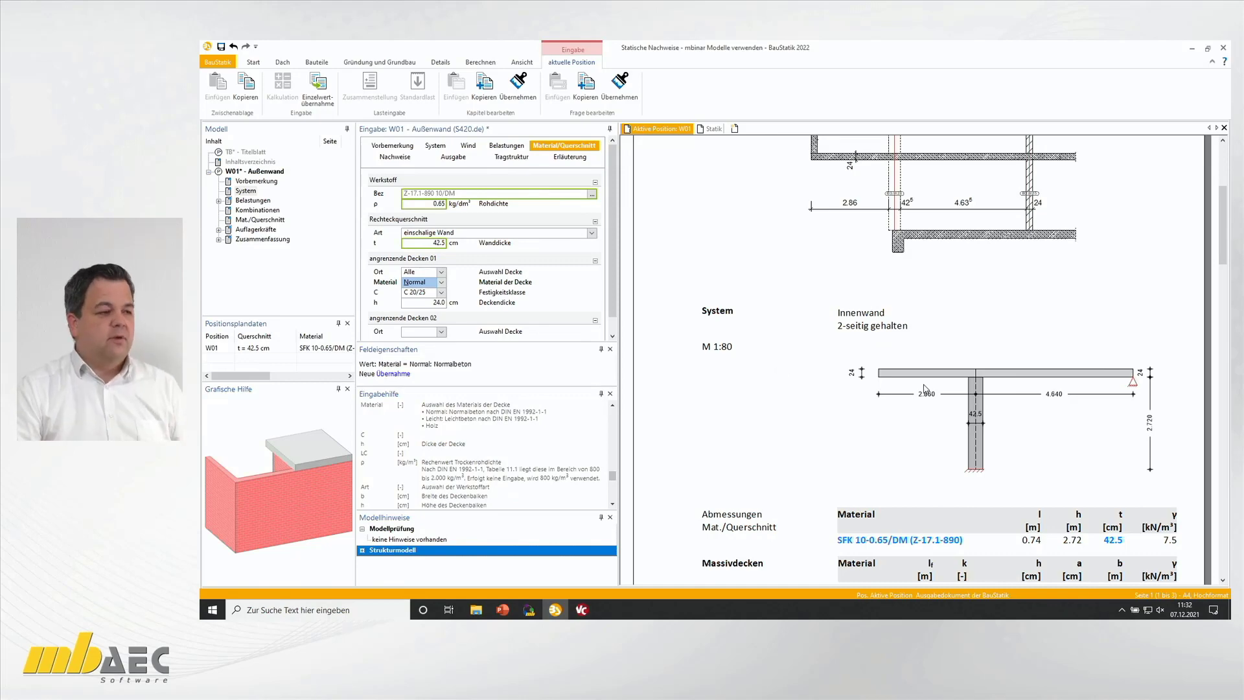
{"action": "scroll", "coordinate": [935, 372], "scroll_direction": "down", "scroll_amount": 10}
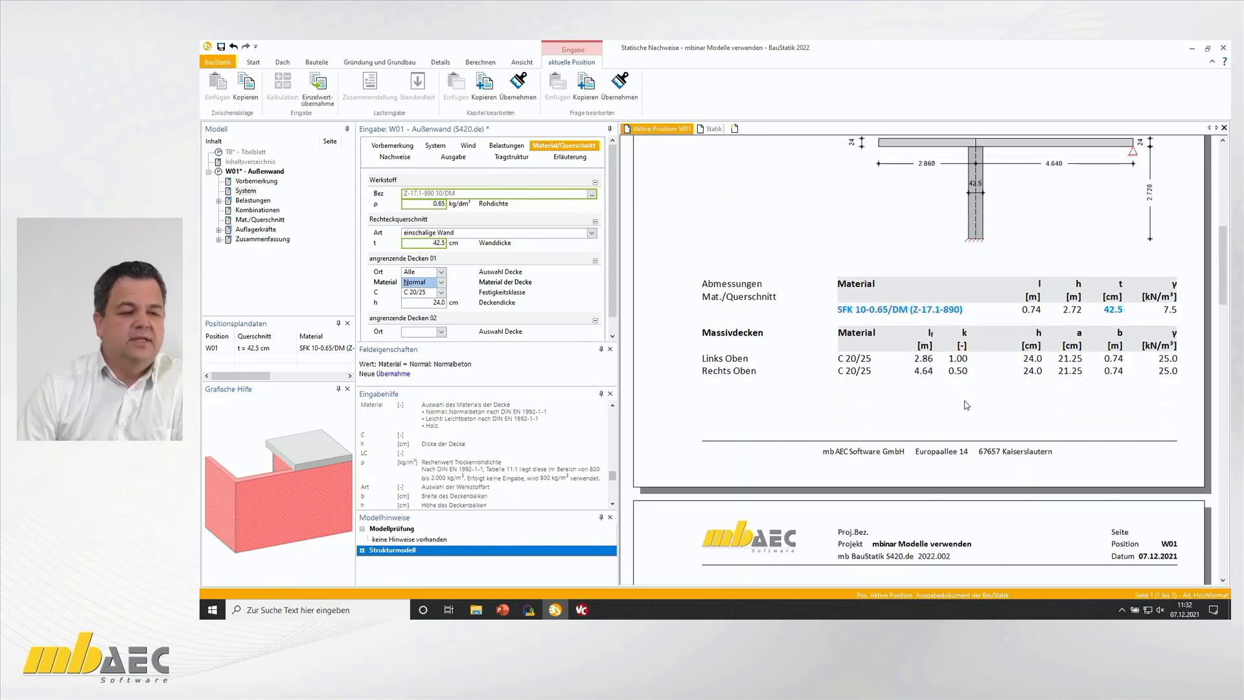
{"action": "scroll", "coordinate": [965, 403], "scroll_direction": "down", "scroll_amount": 3}
{"action": "scroll", "coordinate": [965, 399], "scroll_direction": "down", "scroll_amount": 2}
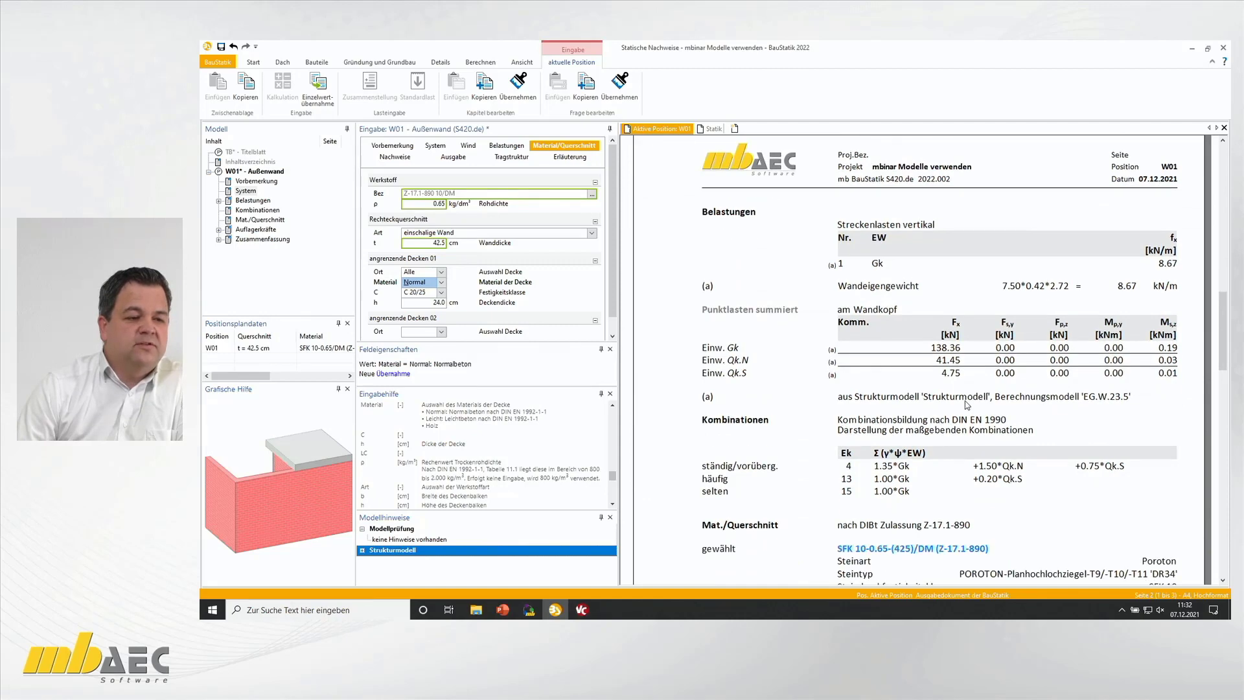
{"action": "scroll", "coordinate": [945, 345], "scroll_direction": "down", "scroll_amount": 7}
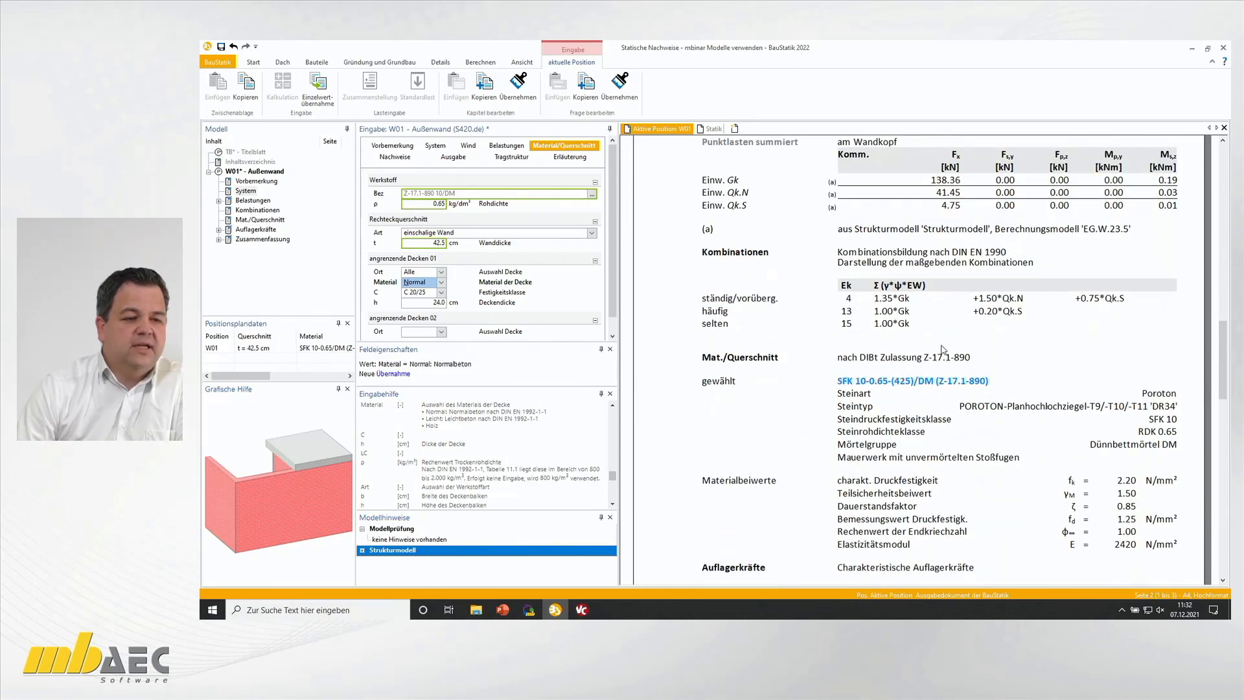
{"action": "scroll", "coordinate": [940, 362], "scroll_direction": "down", "scroll_amount": 3}
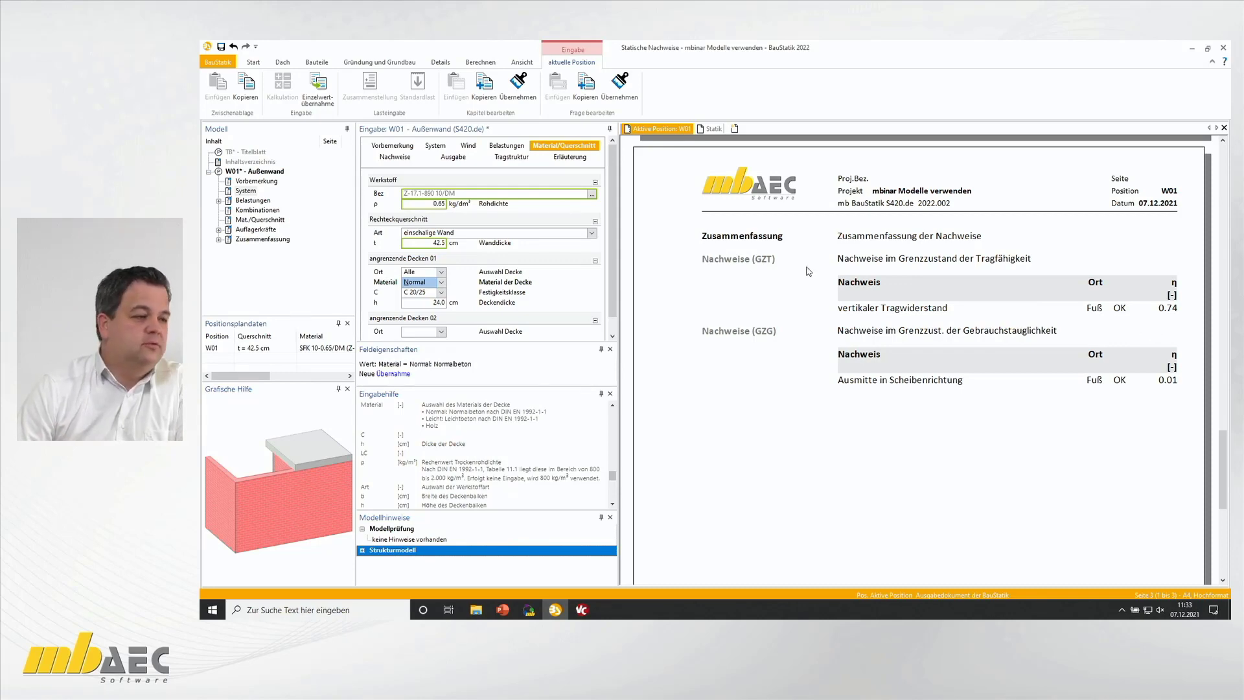
Step: Import calculation model UZ.01 from the structural model as position UZ01, named "Unterzug Garage", using the Stahlbeton-Durchlaufträger template
{"action": "left_click", "coordinate": [257, 64]}
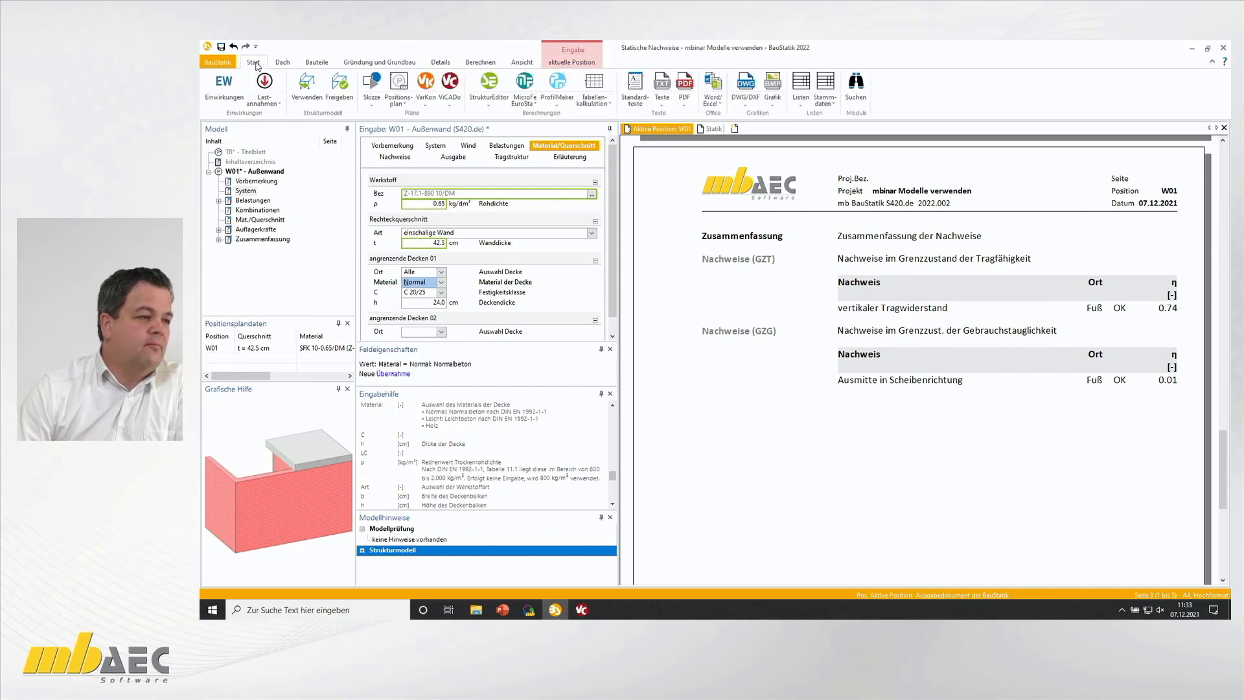
{"action": "left_click", "coordinate": [307, 88]}
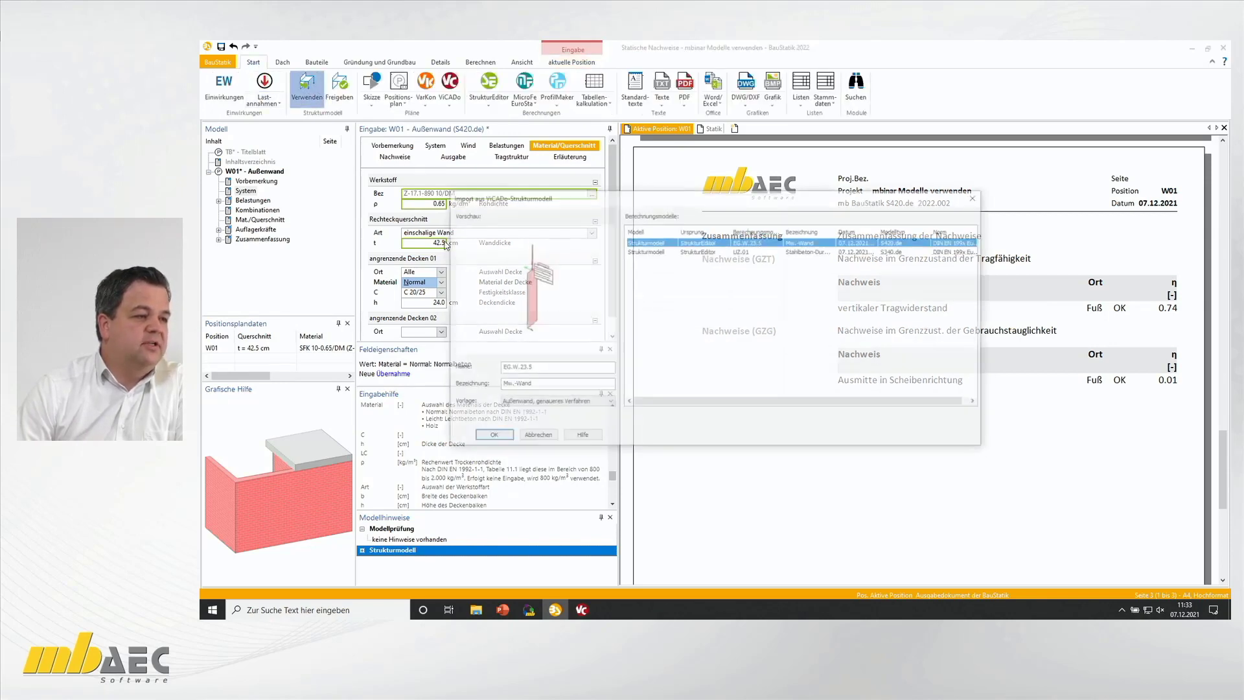
{"action": "left_click", "coordinate": [755, 253]}
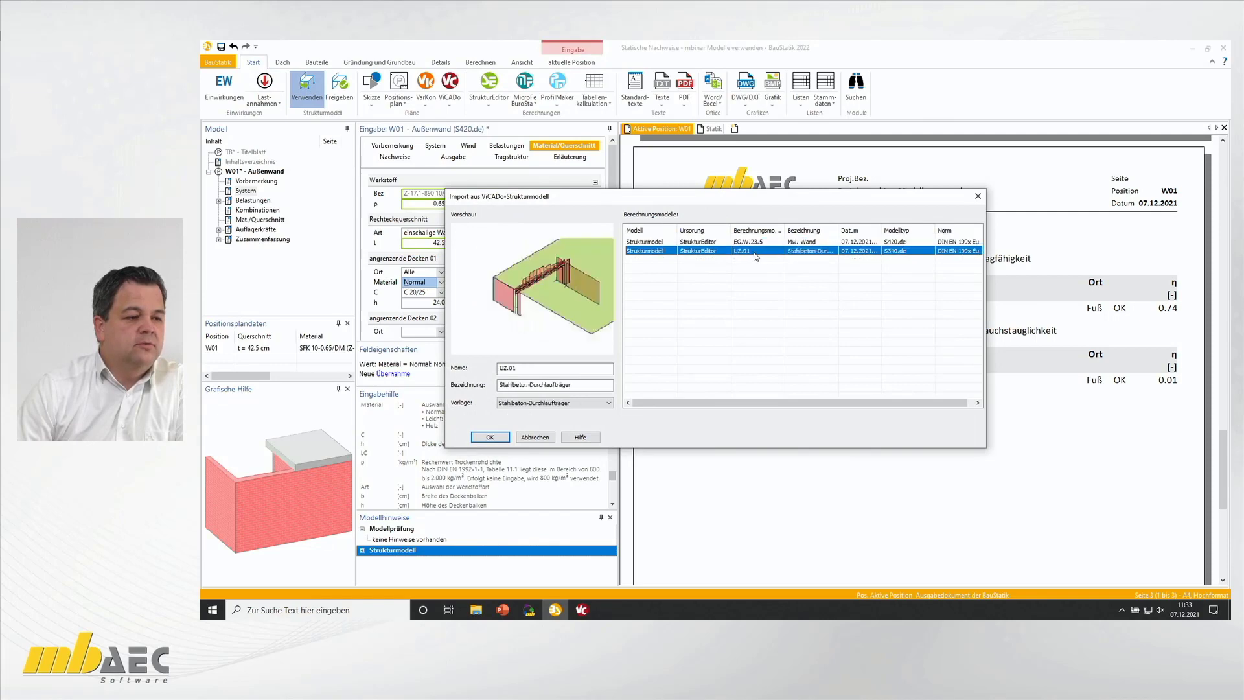
{"action": "left_click", "coordinate": [511, 368]}
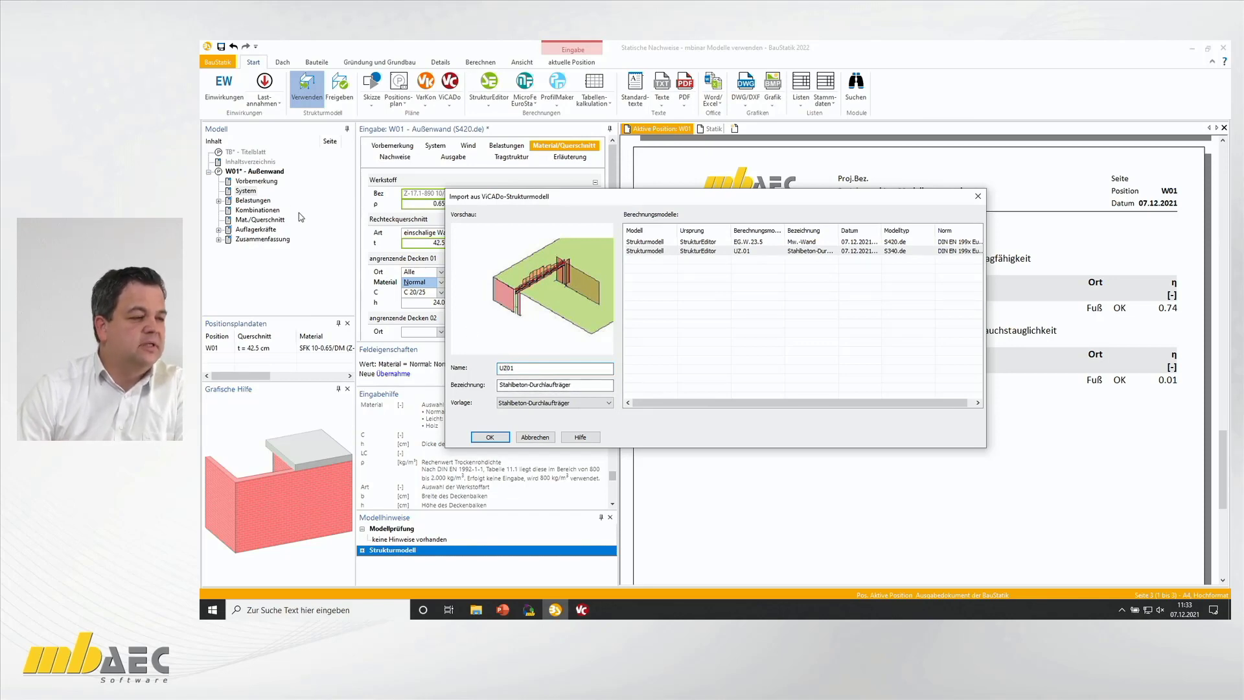
{"action": "key", "text": "Tab"}
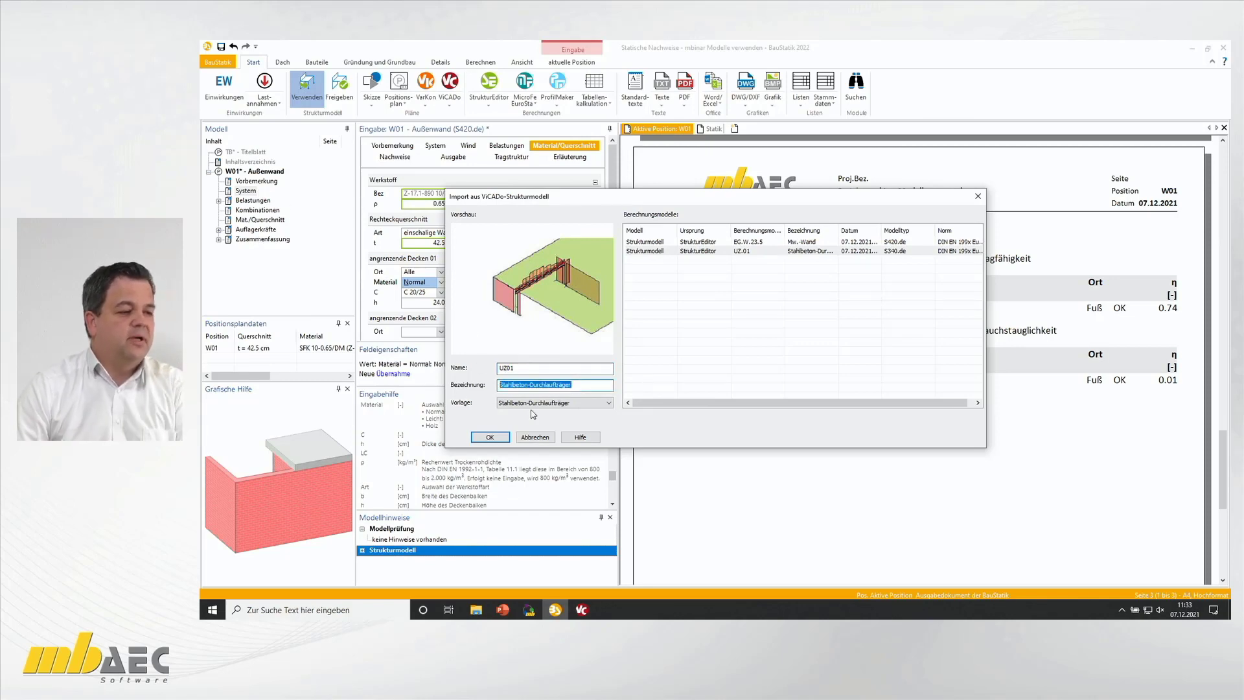
{"action": "type", "text": "Unt"}
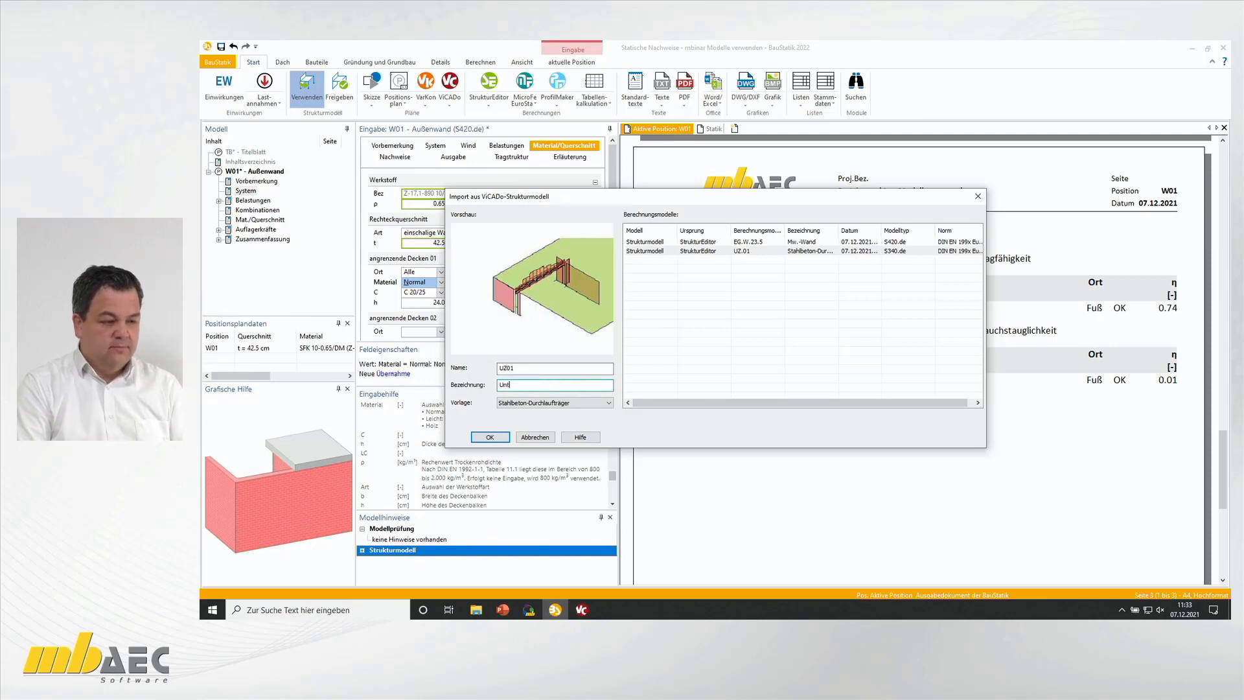
{"action": "type", "text": "erzug Garage"}
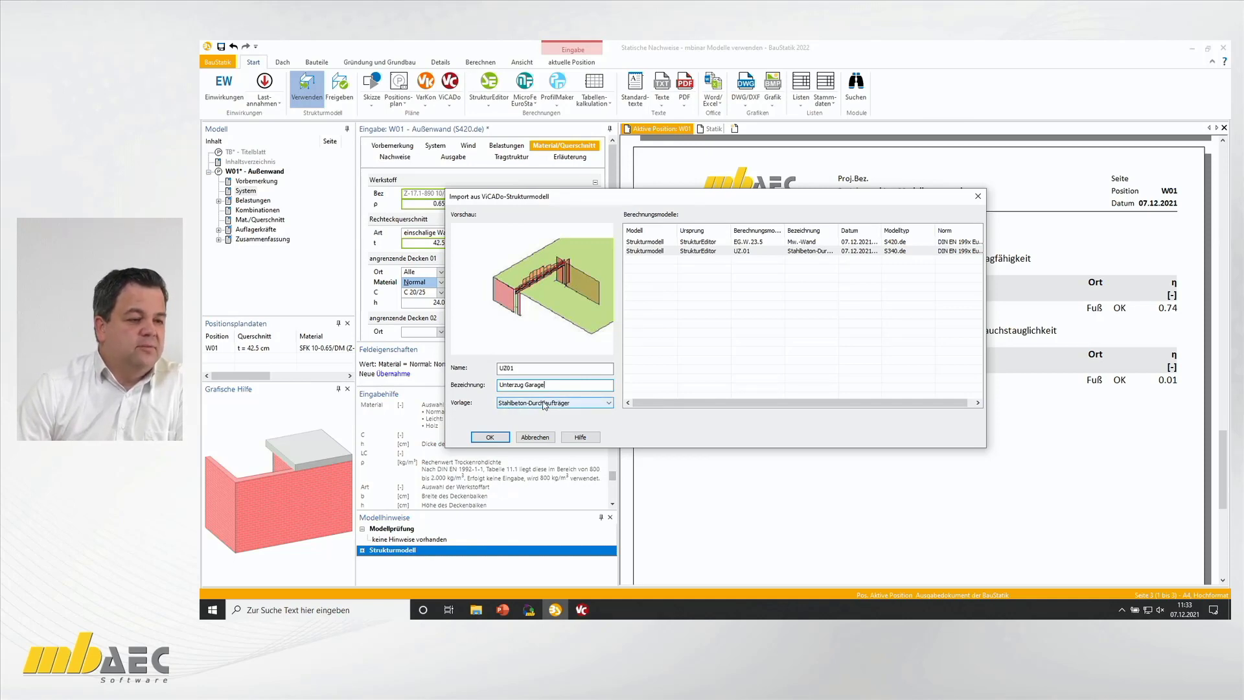
{"action": "left_click", "coordinate": [495, 438]}
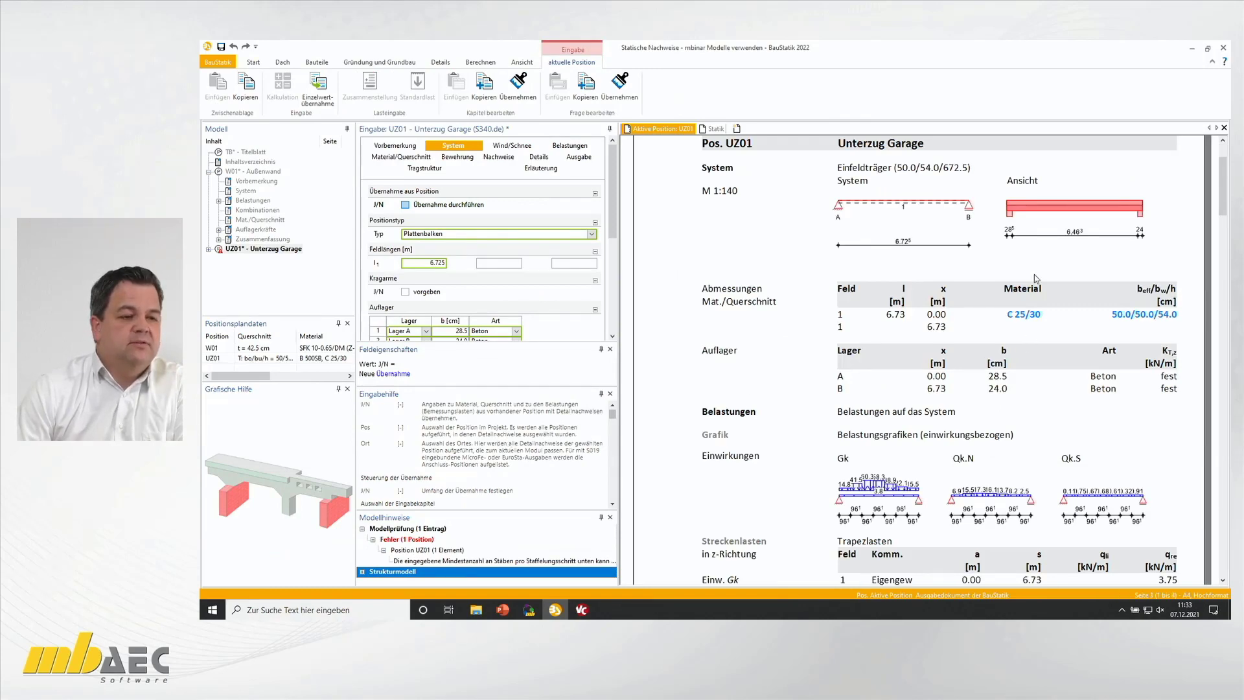
Step: Examine UZ01's system and load input, and trace its model check error in the reinforcement output
{"action": "scroll", "coordinate": [433, 266], "scroll_direction": "down", "scroll_amount": 1}
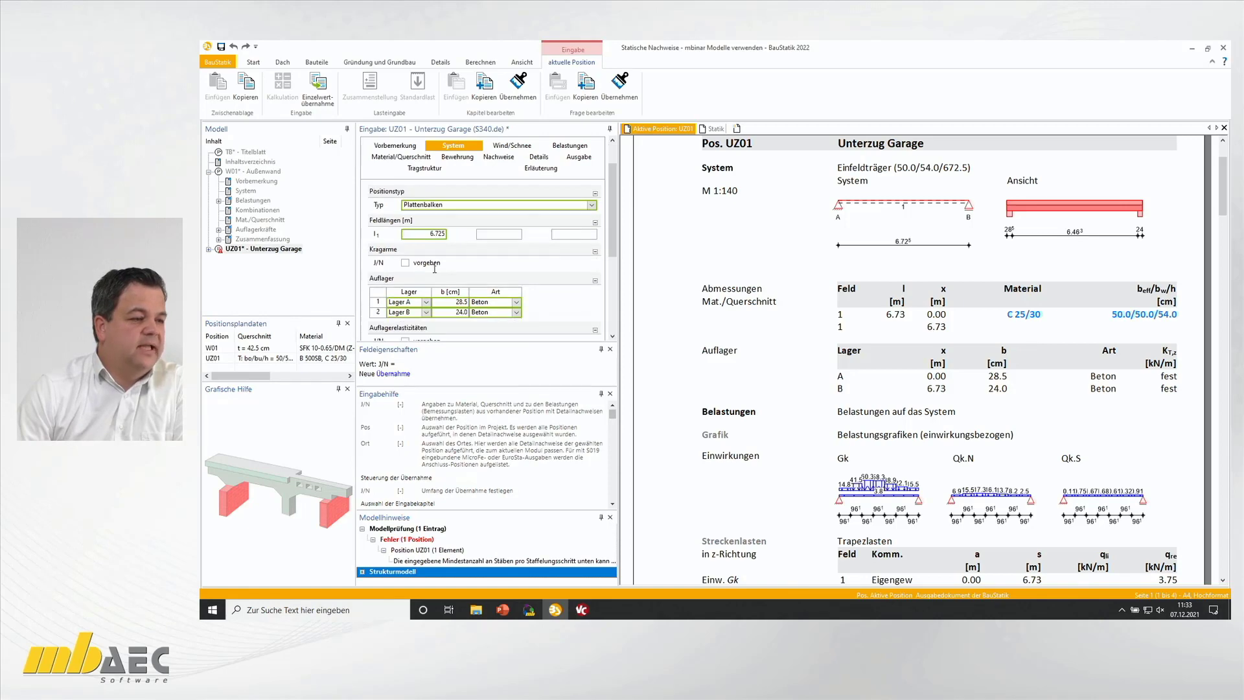
{"action": "left_click", "coordinate": [569, 146]}
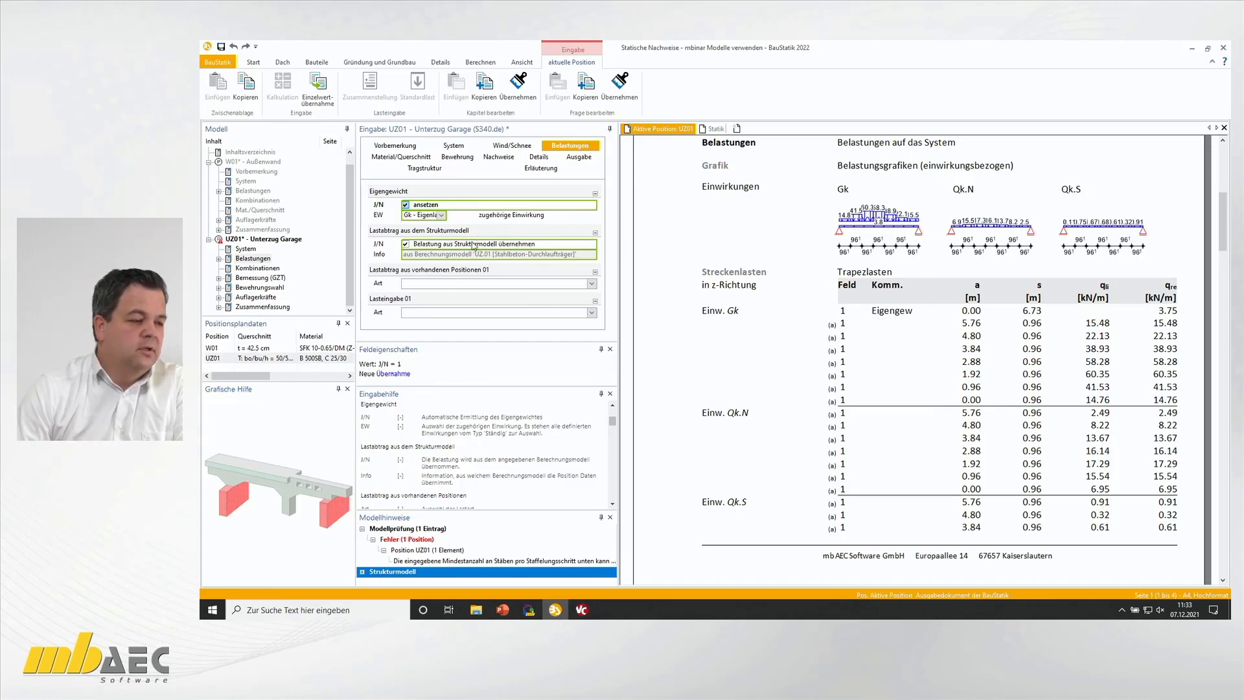
{"action": "left_click", "coordinate": [500, 562]}
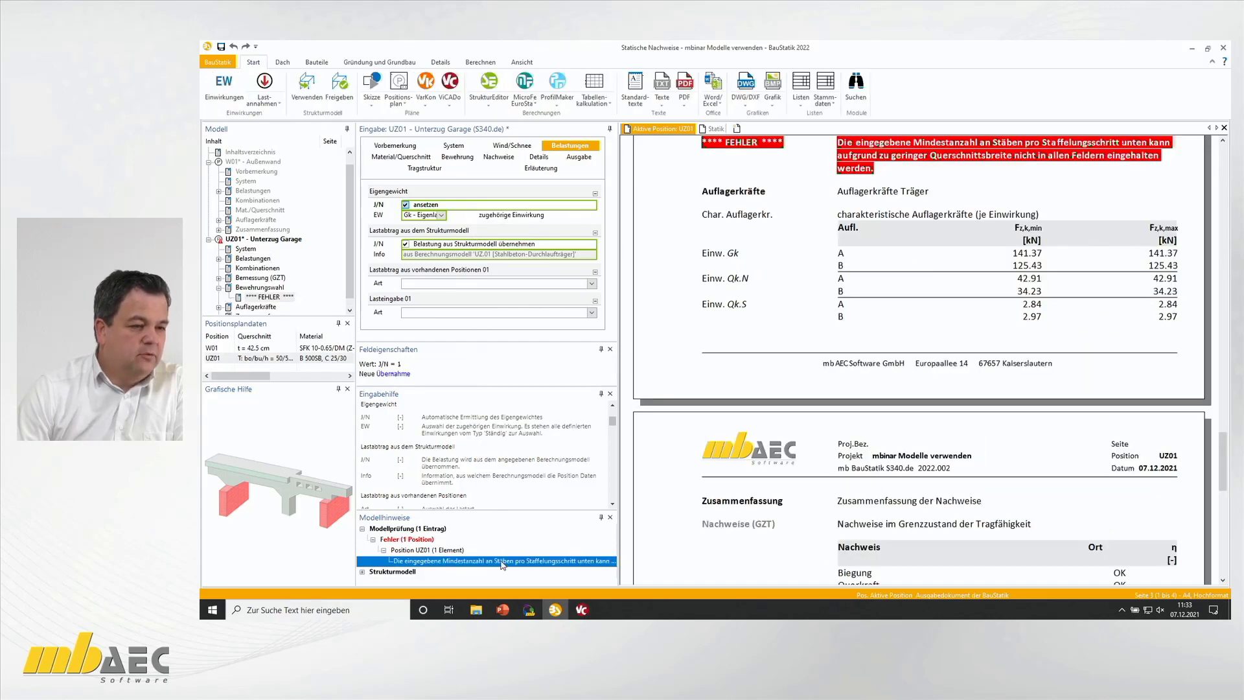
{"action": "scroll", "coordinate": [988, 186], "scroll_direction": "up", "scroll_amount": 1}
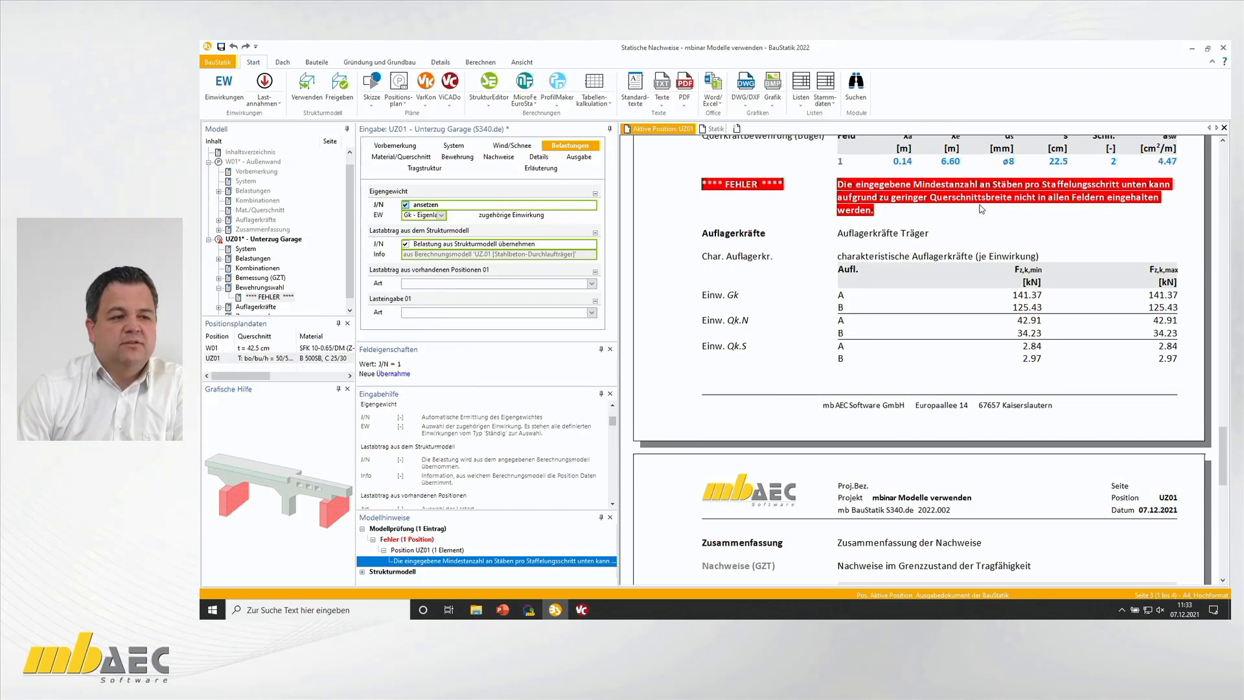
{"action": "scroll", "coordinate": [982, 209], "scroll_direction": "up", "scroll_amount": 4}
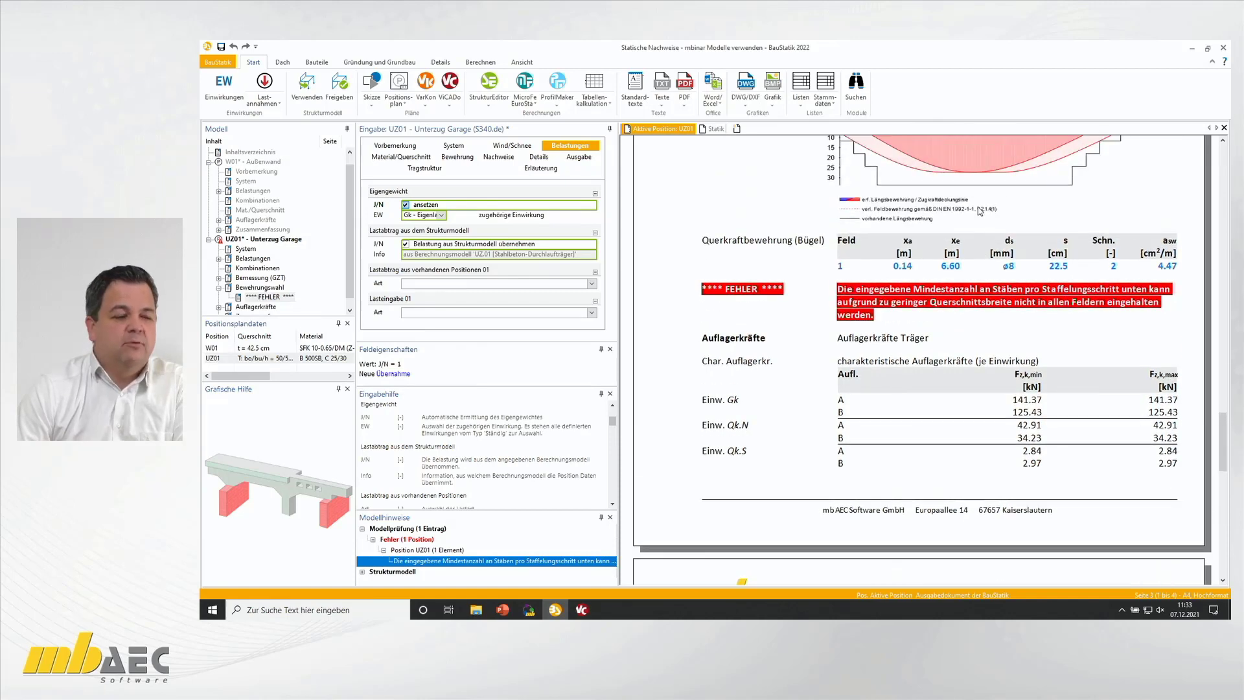
{"action": "scroll", "coordinate": [979, 211], "scroll_direction": "up", "scroll_amount": 1}
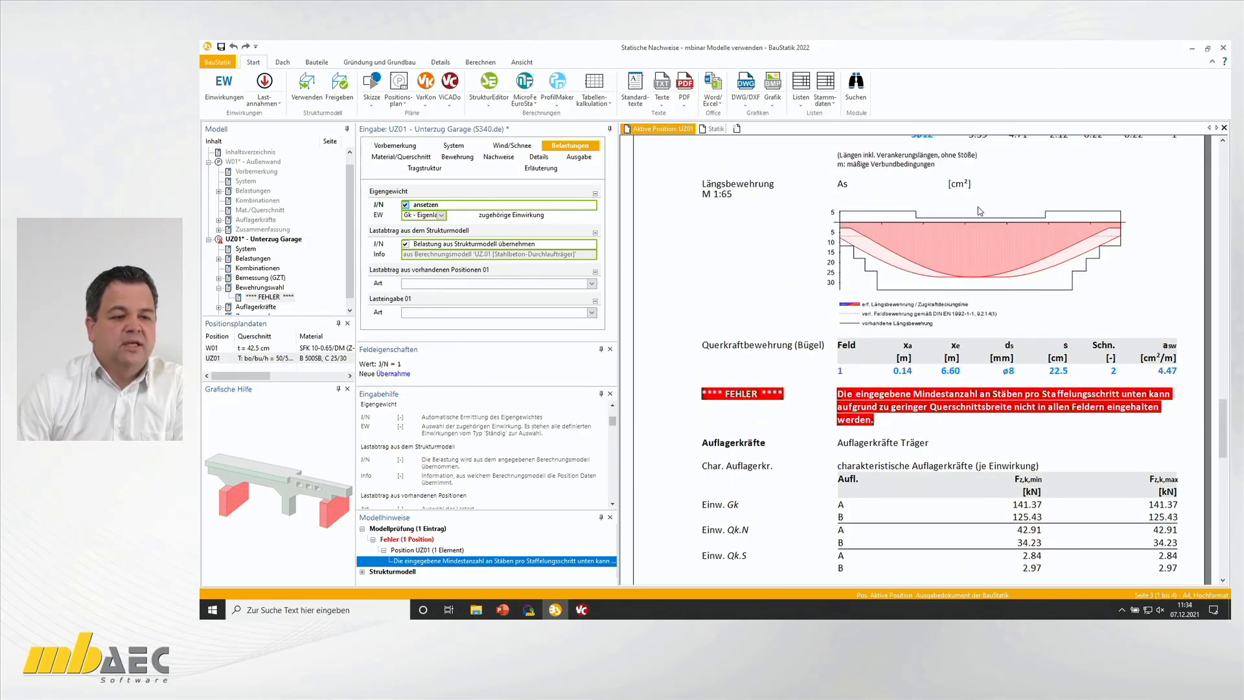
{"action": "scroll", "coordinate": [980, 210], "scroll_direction": "up", "scroll_amount": 1}
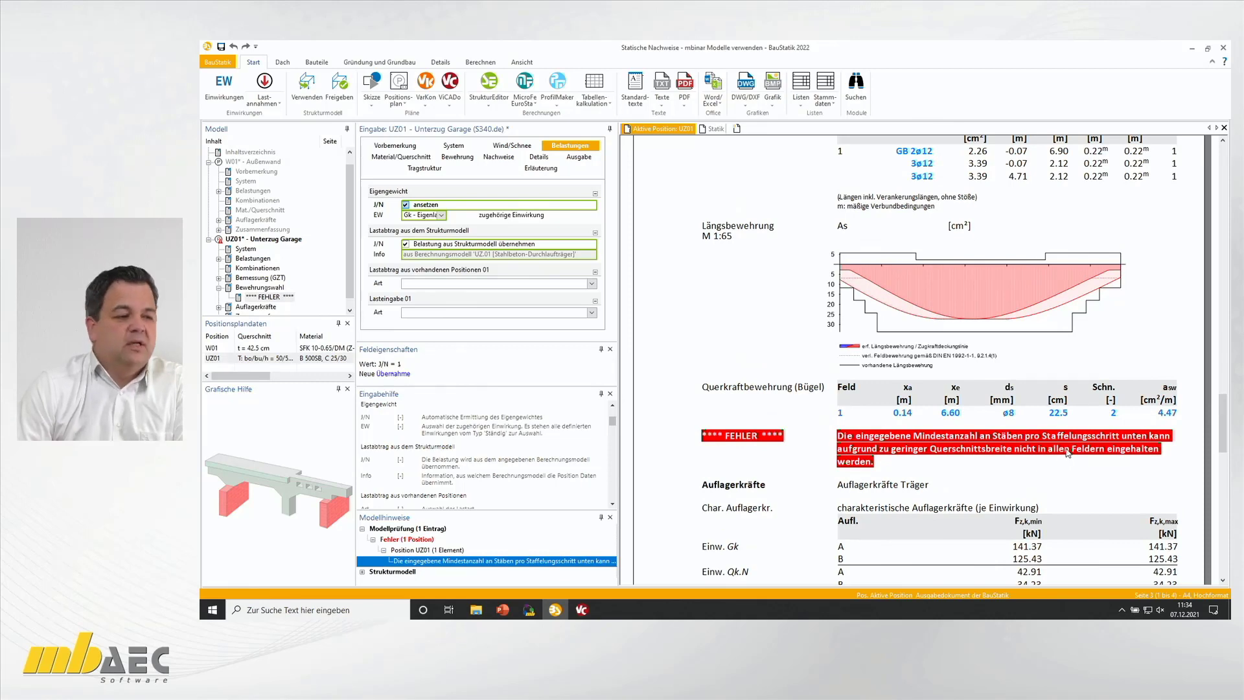
Step: Set UZ01's lower base reinforcement for all spans to 7 bars of 20 mm diameter
{"action": "left_click", "coordinate": [464, 158]}
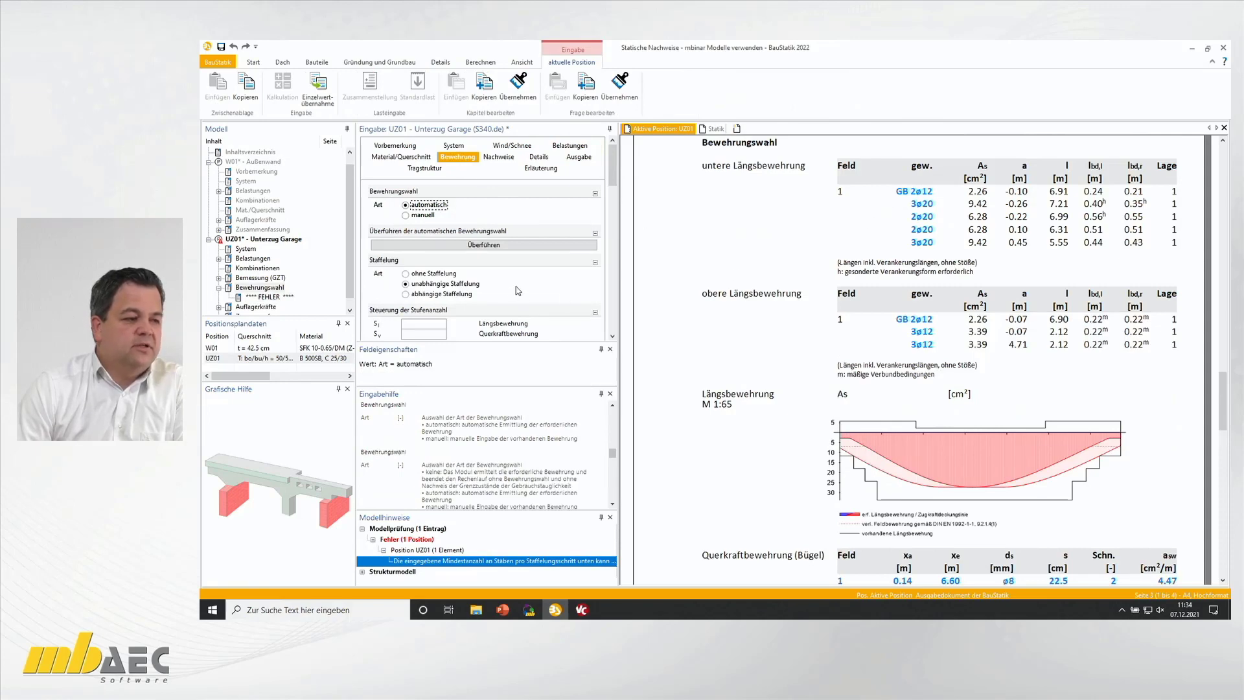
{"action": "scroll", "coordinate": [521, 295], "scroll_direction": "down", "scroll_amount": 5}
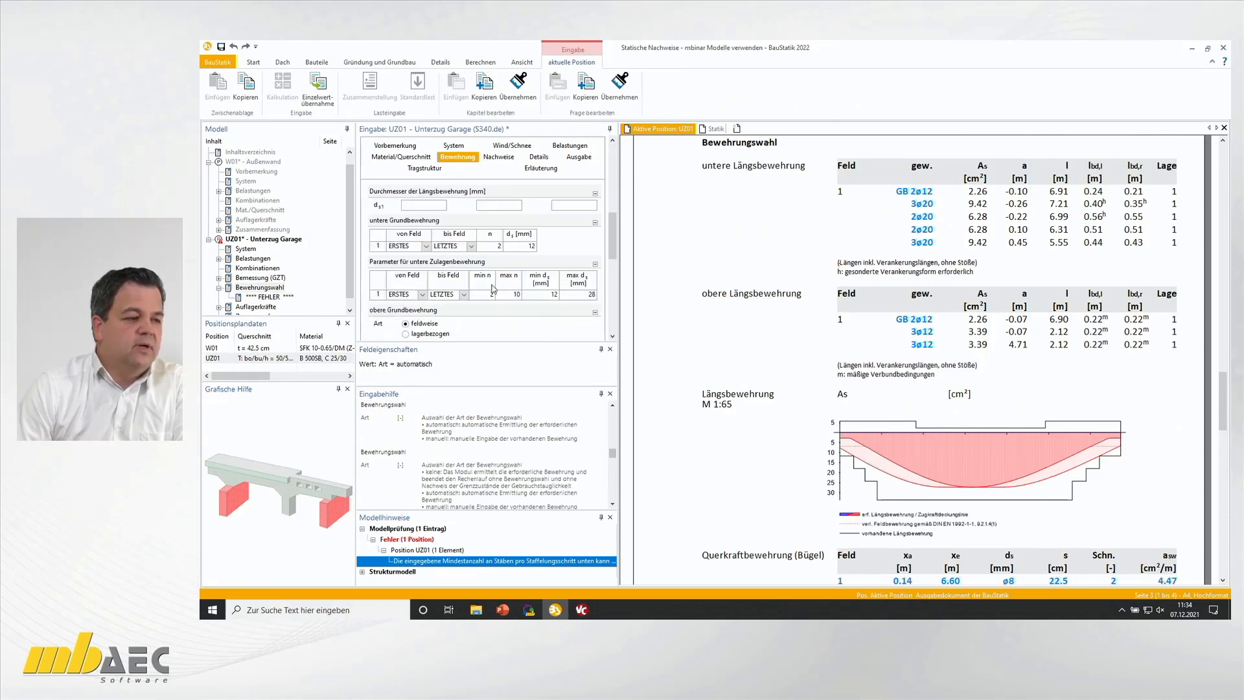
{"action": "left_click", "coordinate": [492, 246]}
{"action": "type", "text": "7"}
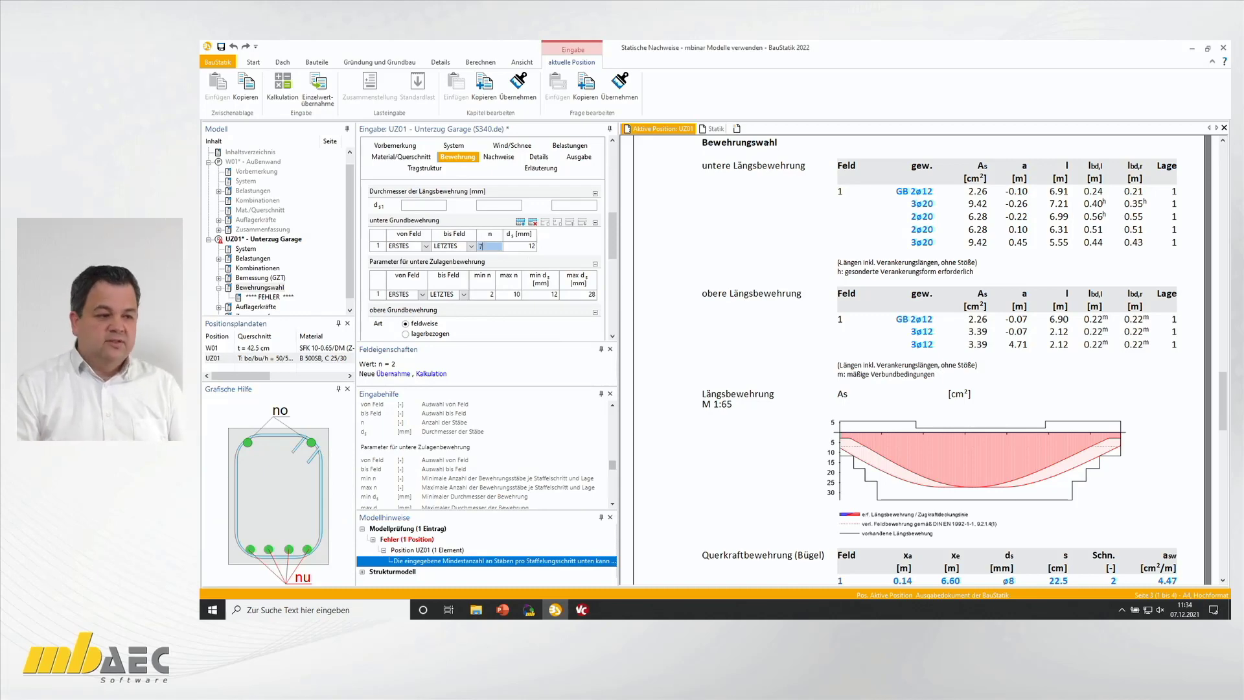
{"action": "key", "text": "Tab"}
{"action": "type", "text": "20"}
{"action": "key", "text": "Tab"}
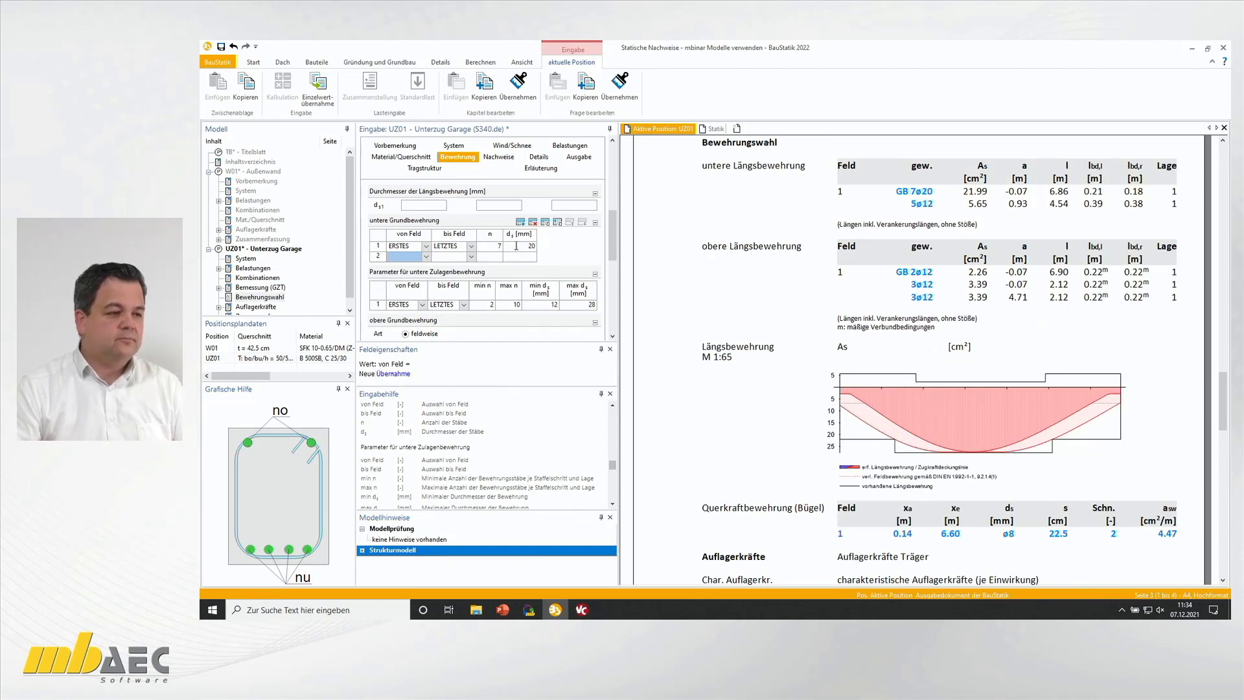
Step: Set UZ01's lower base reinforcement to 6 bars of 25 mm diameter
{"action": "left_click", "coordinate": [521, 246]}
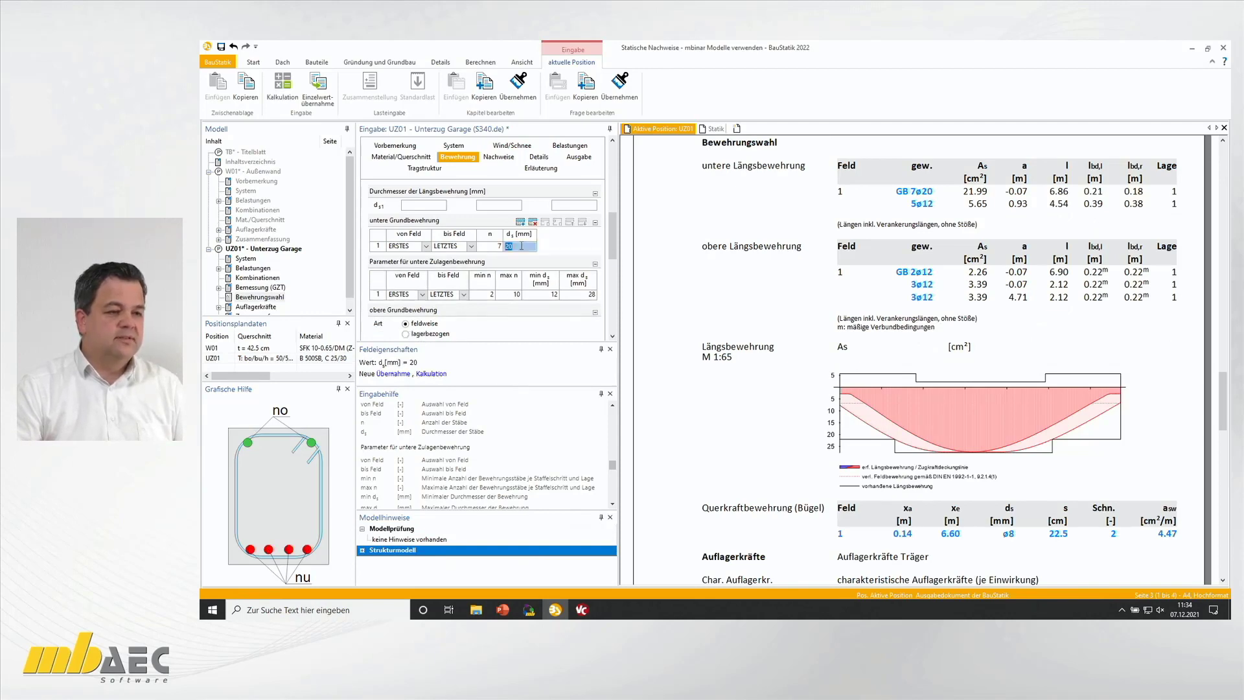
{"action": "left_click", "coordinate": [488, 246]}
{"action": "type", "text": "6"}
{"action": "key", "text": "Tab"}
{"action": "type", "text": "25"}
{"action": "key", "text": "Tab"}
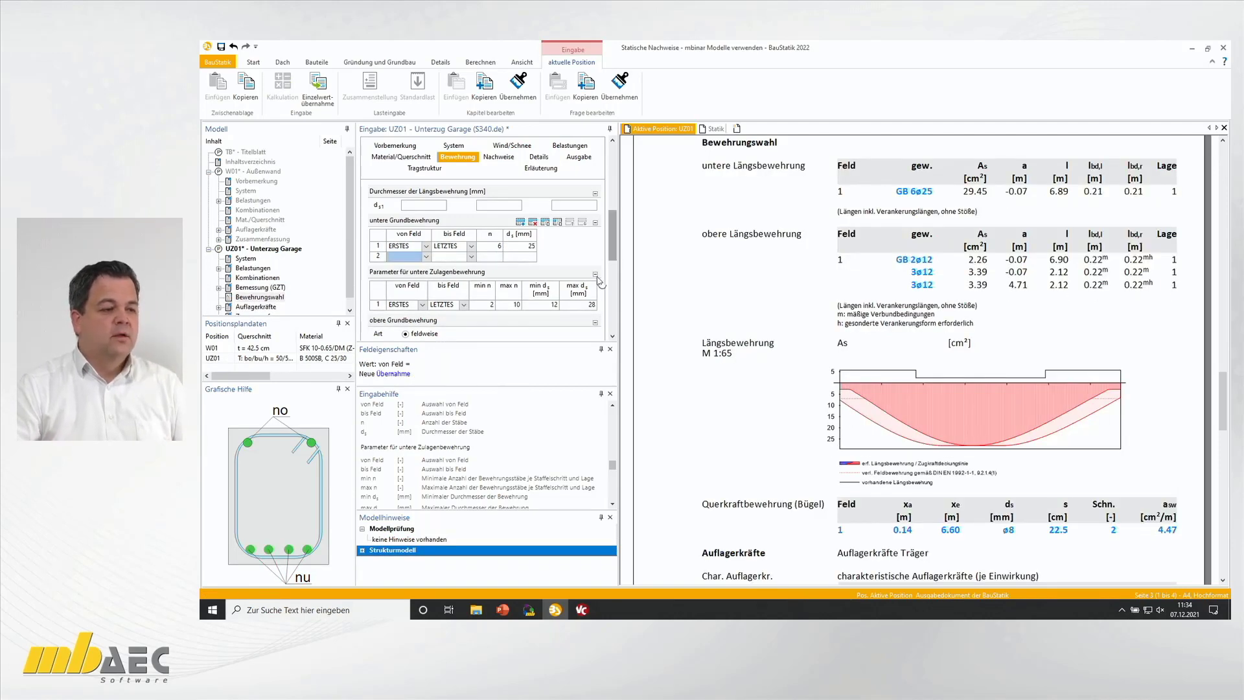
Step: Set the bar diameter of UZ01's upper base reinforcement to 20 mm
{"action": "scroll", "coordinate": [558, 296], "scroll_direction": "down", "scroll_amount": 1}
{"action": "scroll", "coordinate": [537, 307], "scroll_direction": "down", "scroll_amount": 1}
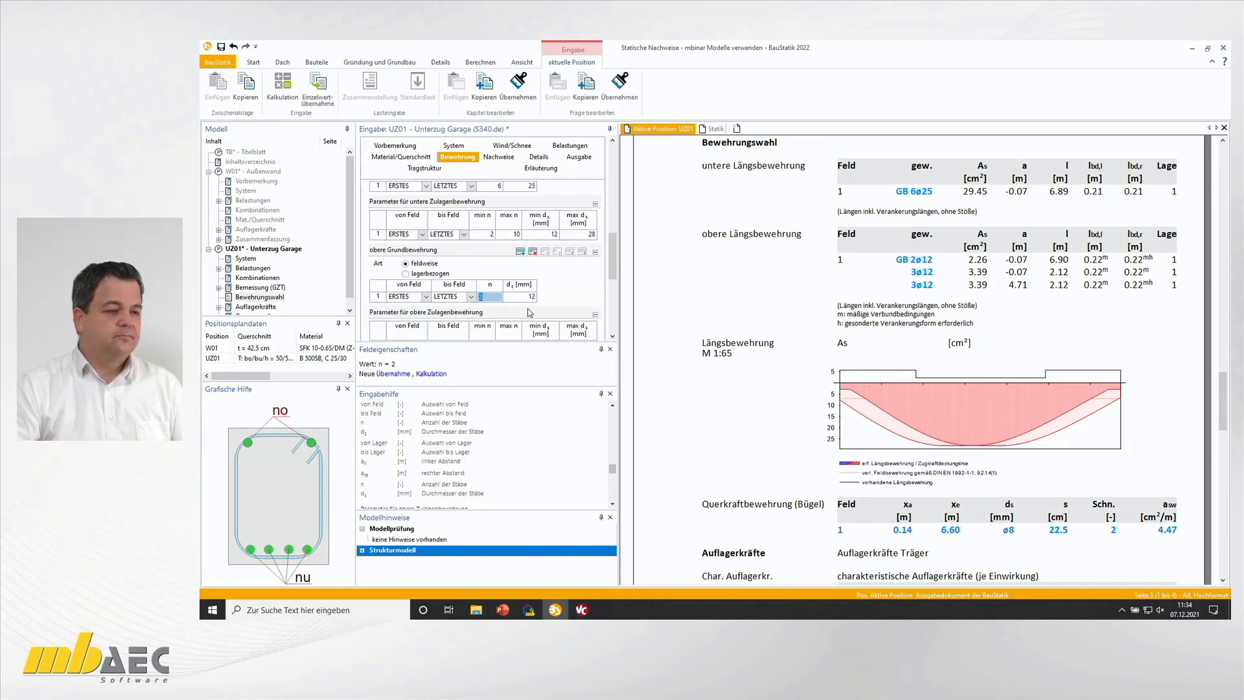
{"action": "left_click", "coordinate": [520, 296]}
{"action": "type", "text": "20"}
{"action": "key", "text": "shift+Tab"}
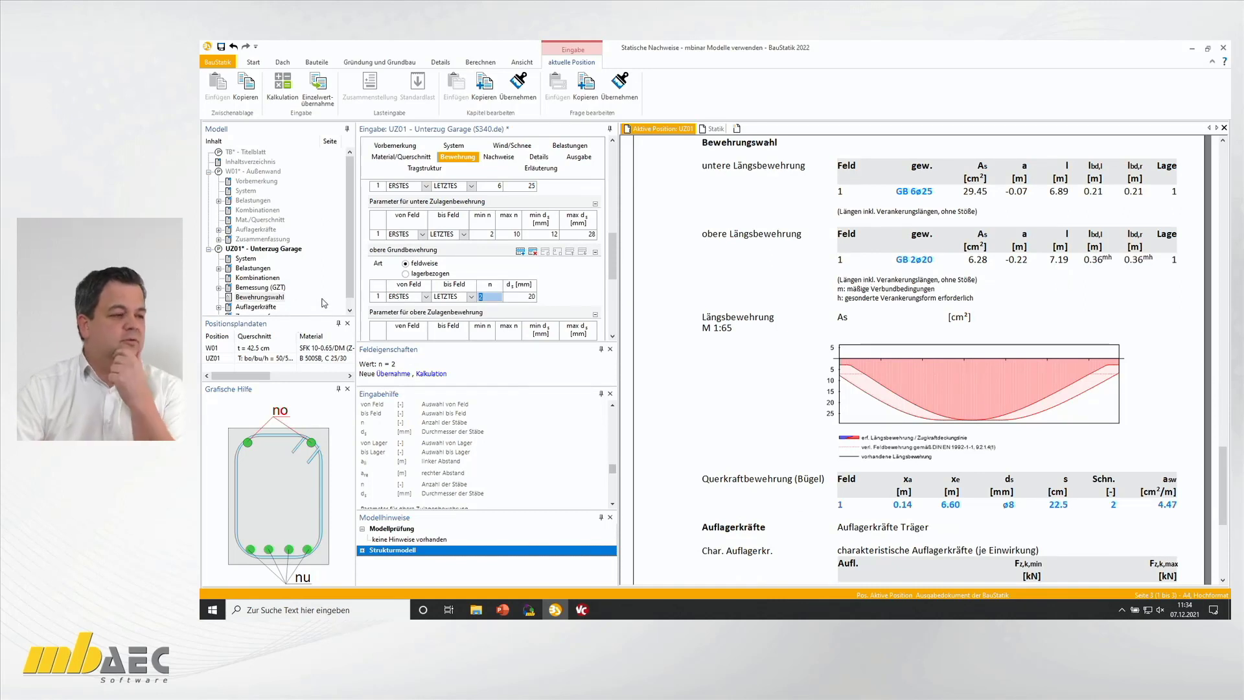
Step: Collapse the W01 and UZ01 entries in the model tree and show wall W01 in the complete Statik document
{"action": "left_click", "coordinate": [208, 171]}
{"action": "left_click", "coordinate": [208, 182]}
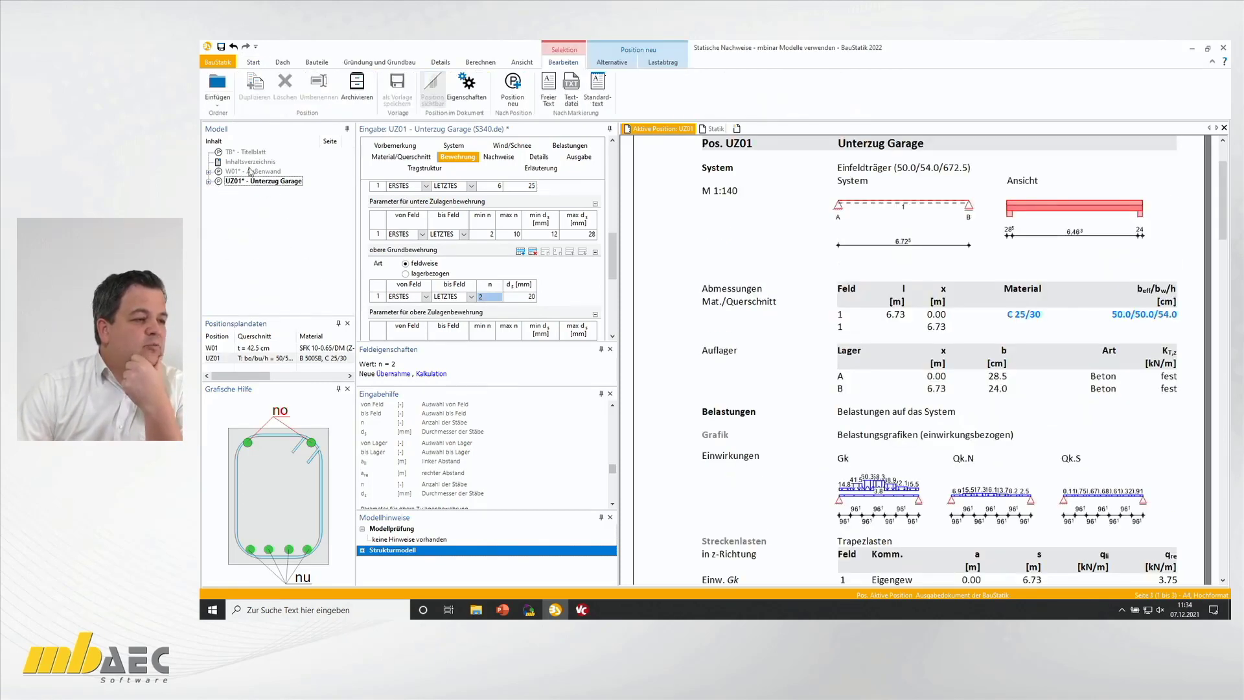
{"action": "left_click", "coordinate": [712, 129]}
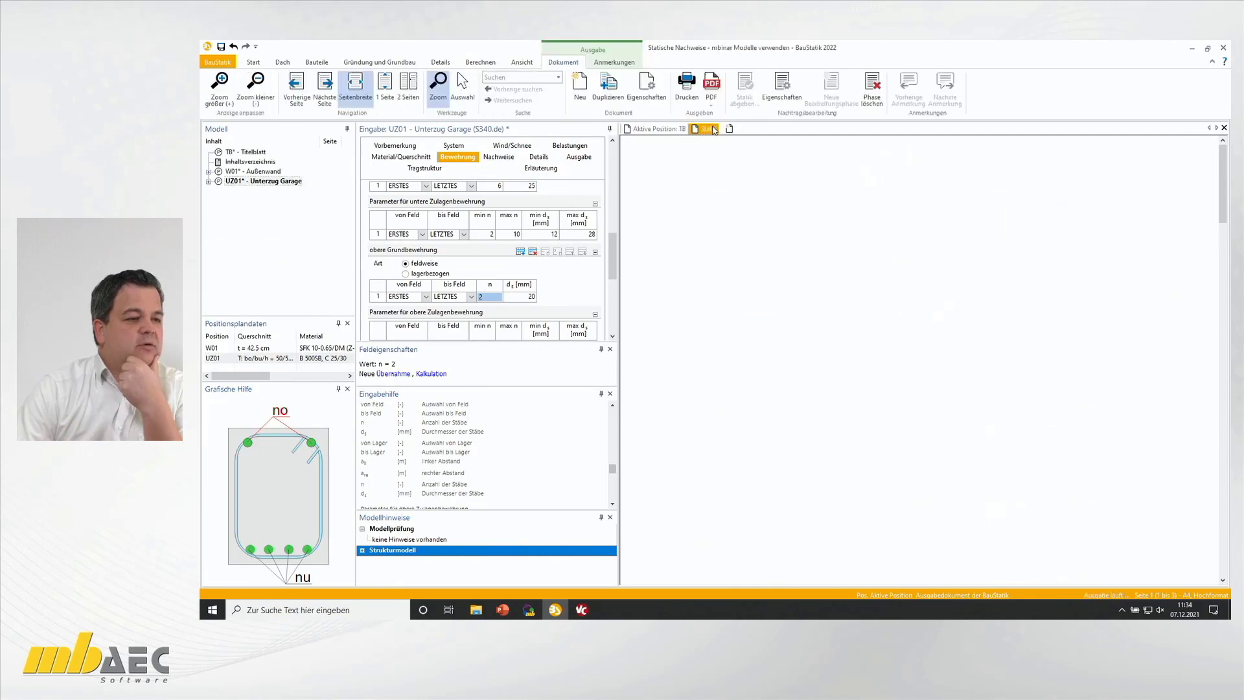
{"action": "left_click", "coordinate": [248, 172]}
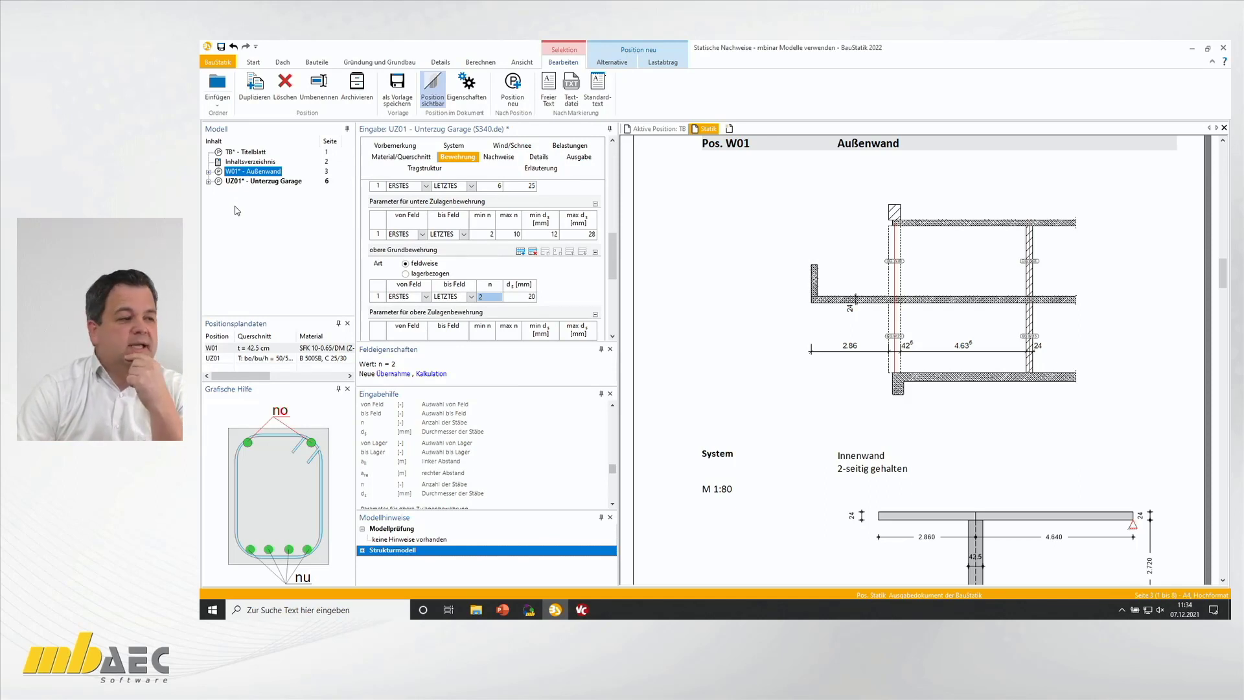
Step: Insert a MicroFe position D01 named "Decke über OG" after W01, using FE model "OG - Stb.-Decke, MicroFe 2D Platte" with output Ausgabe1
{"action": "left_click", "coordinate": [253, 63]}
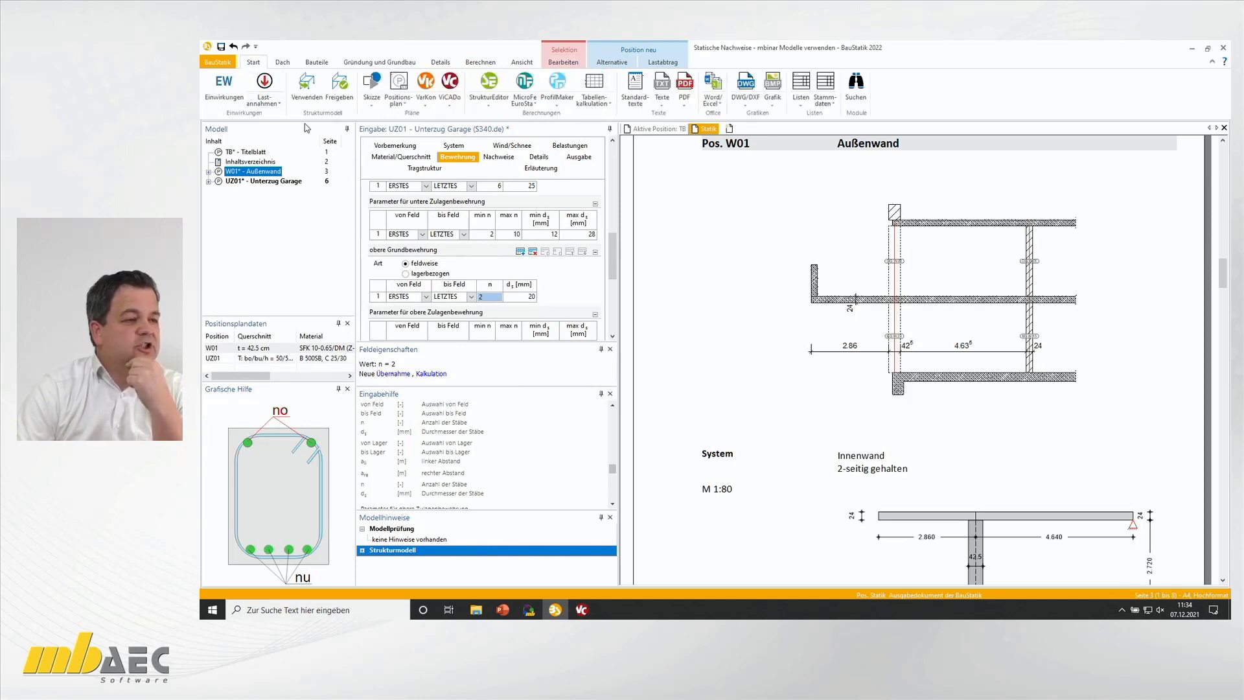
{"action": "left_click", "coordinate": [524, 84]}
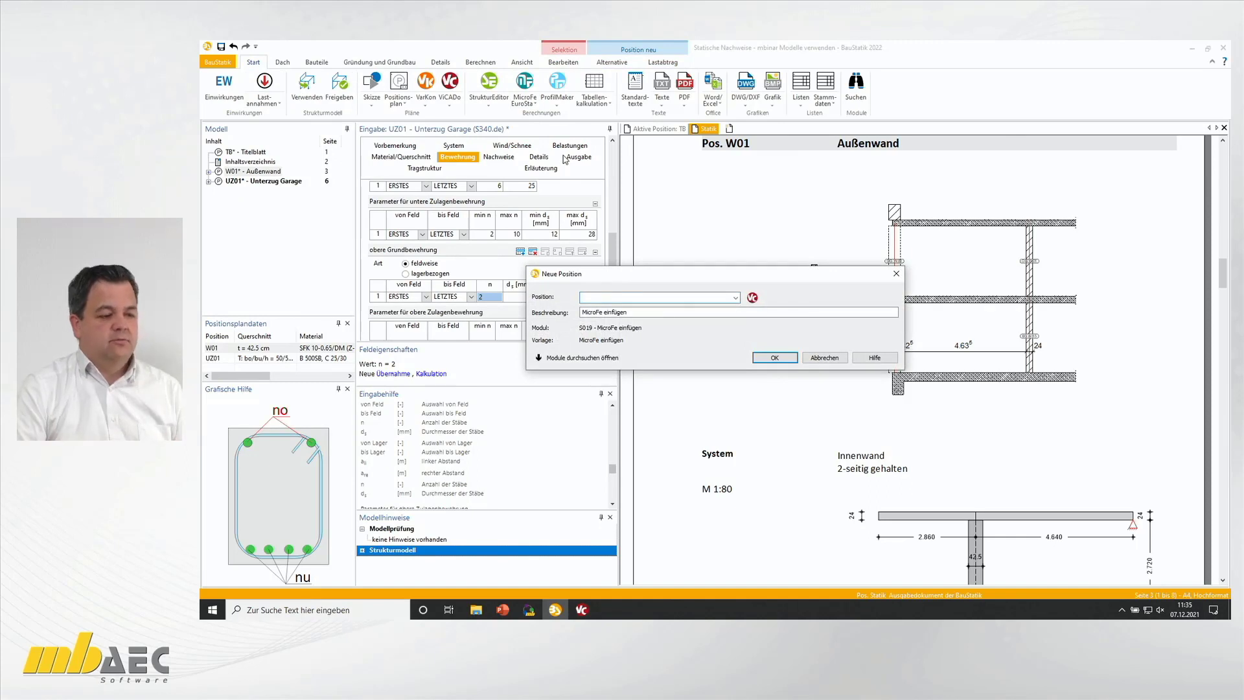
{"action": "key", "text": "Tab"}
{"action": "type", "text": "Dec"}
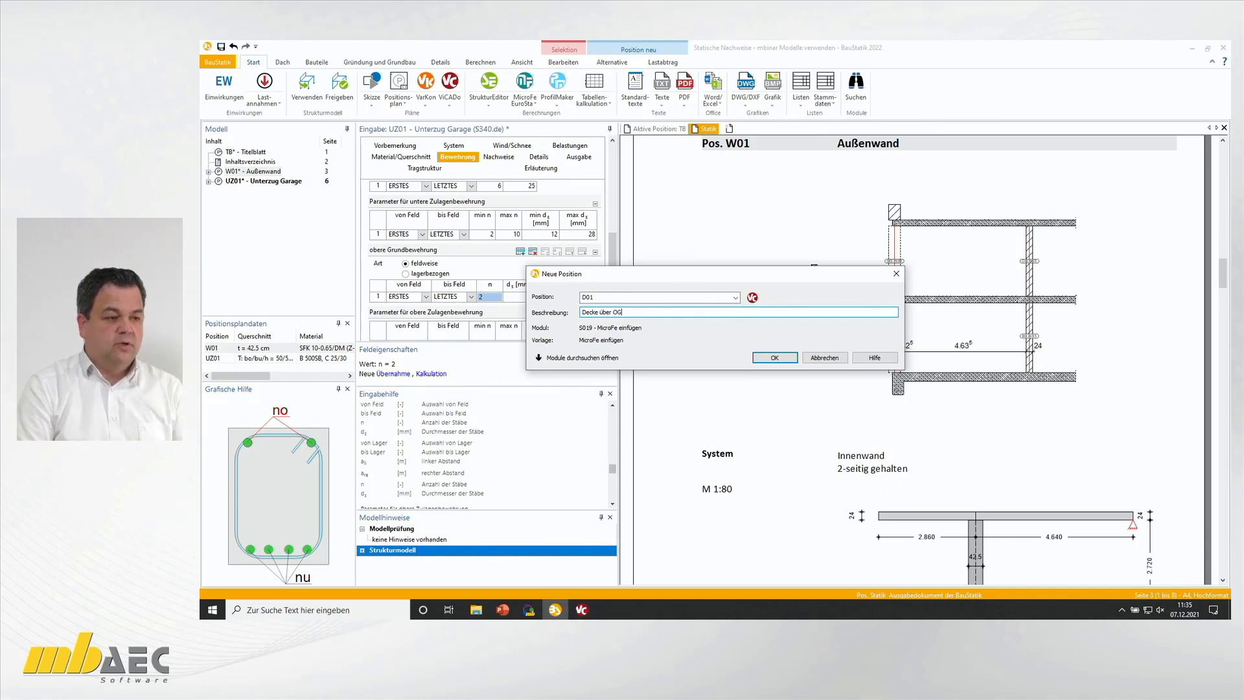
{"action": "key", "text": "Return"}
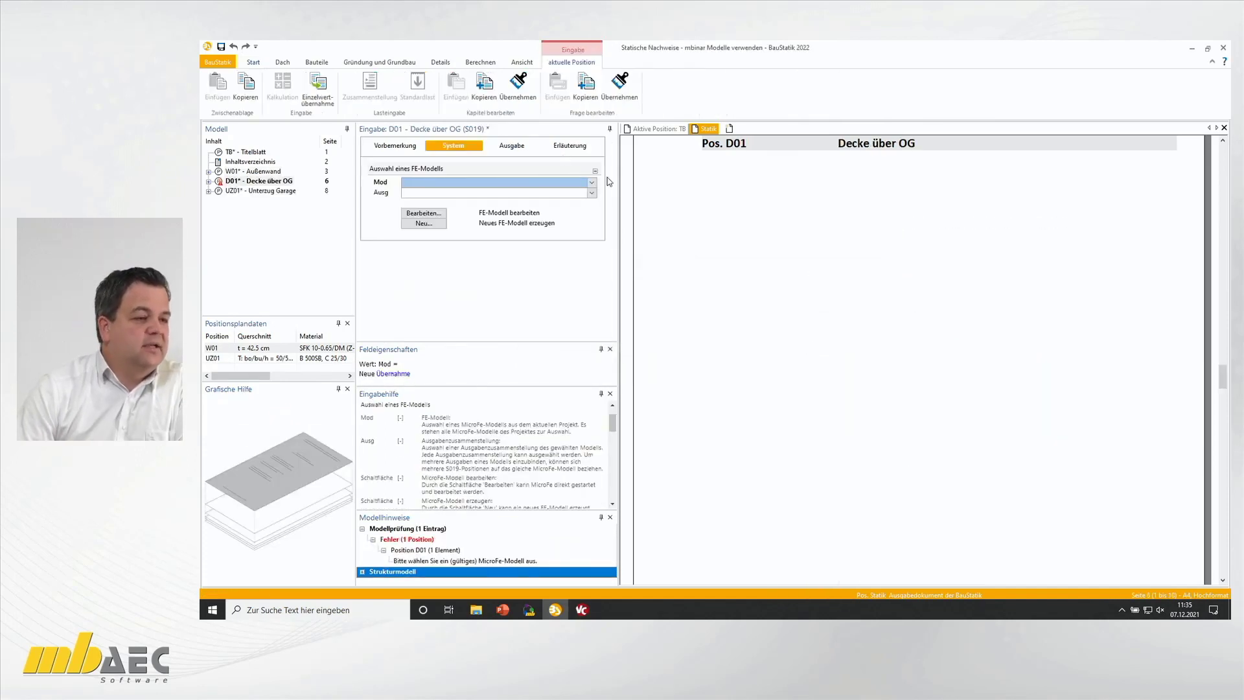
{"action": "left_click", "coordinate": [592, 182]}
{"action": "left_click", "coordinate": [447, 198]}
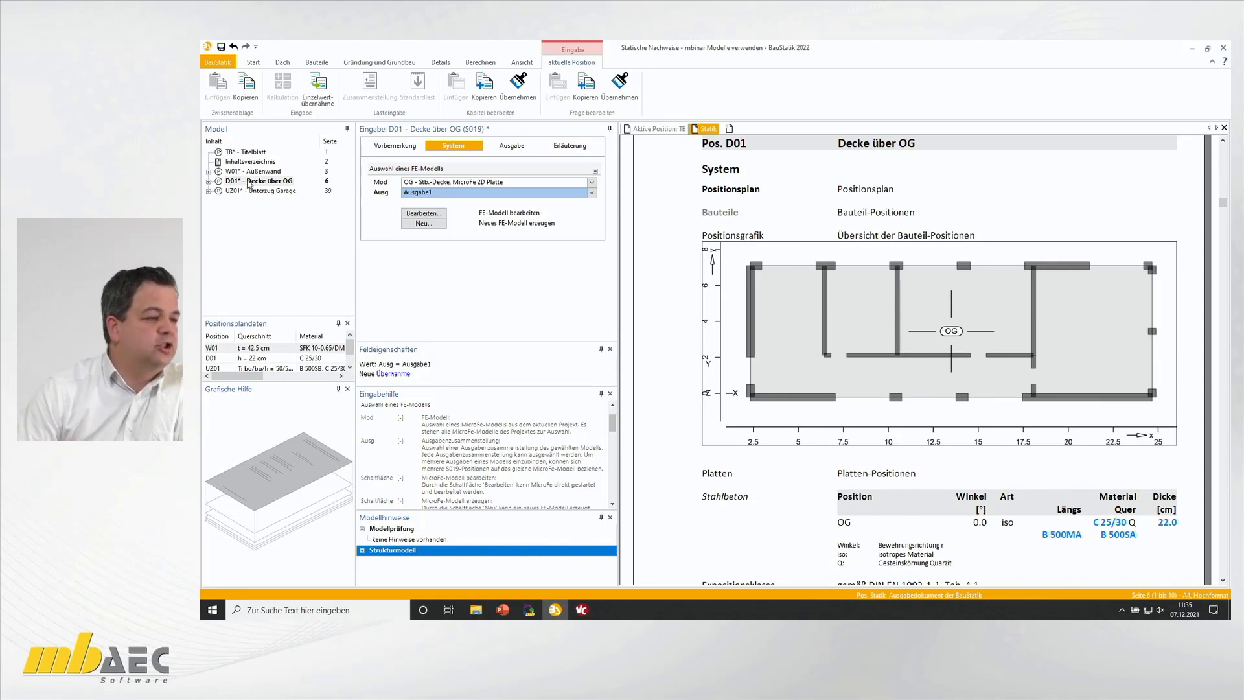
Step: Save the BauStatik document and return to wall W01's output in the Statik document
{"action": "left_click", "coordinate": [248, 183]}
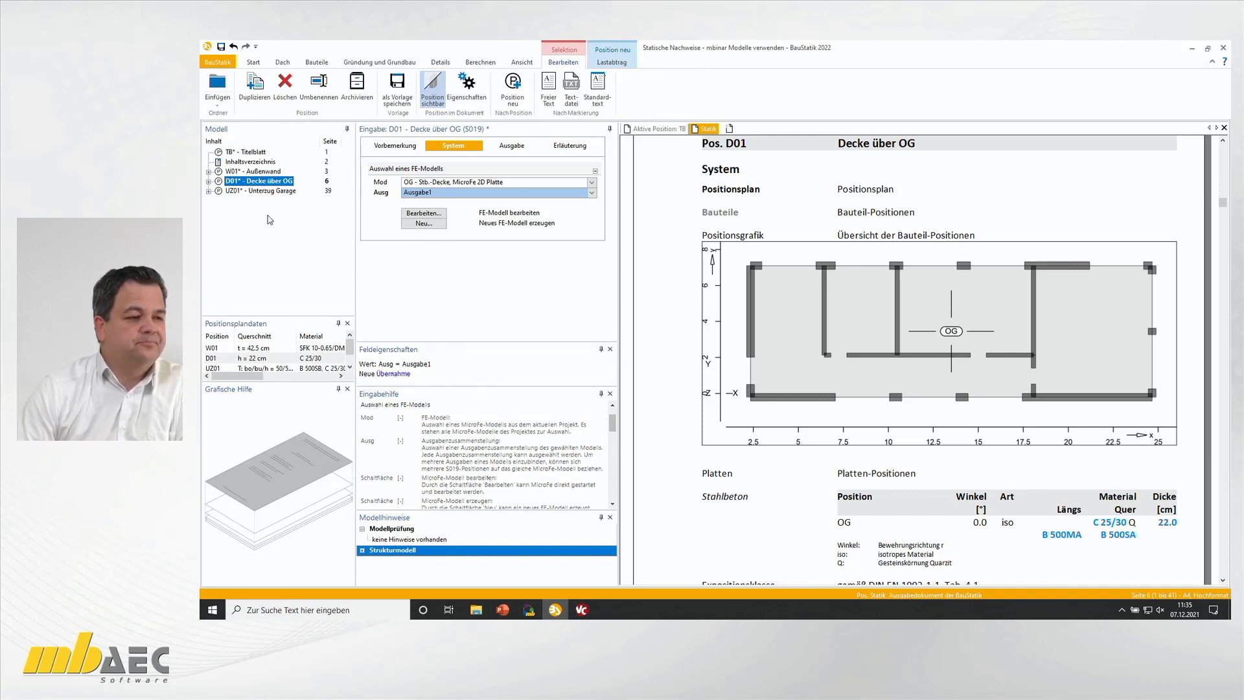
{"action": "left_click", "coordinate": [270, 219]}
{"action": "left_click", "coordinate": [221, 46]}
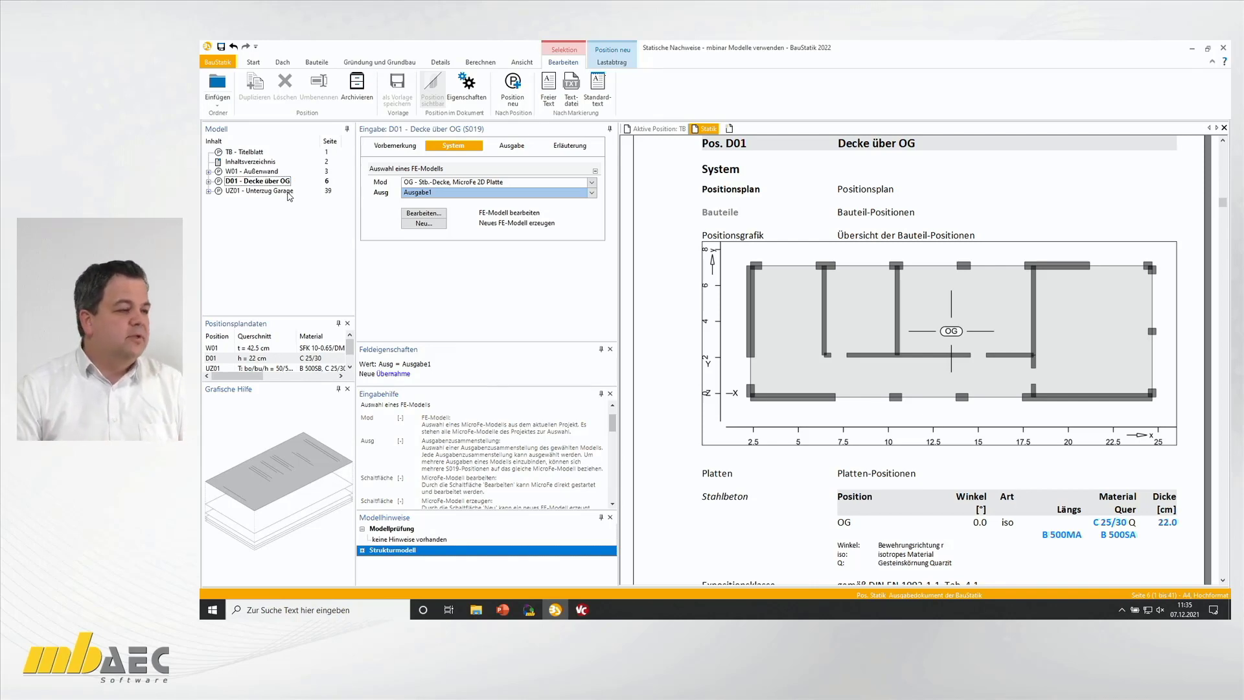
{"action": "left_click", "coordinate": [258, 172]}
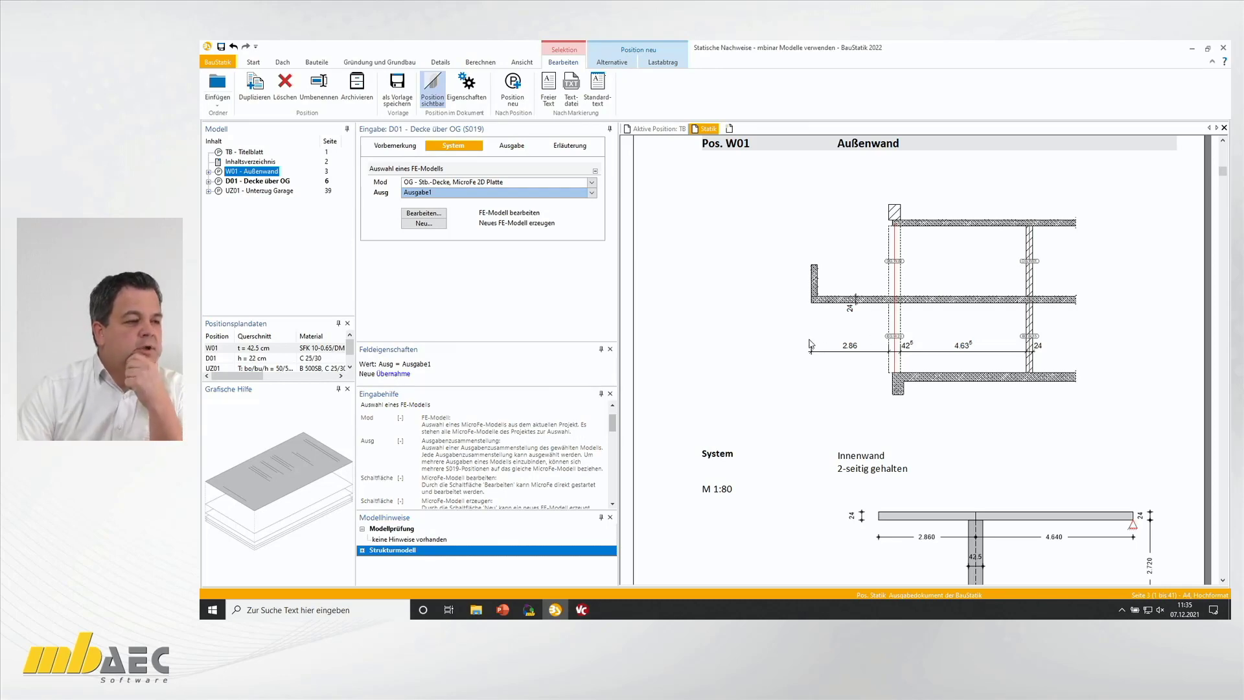
Step: Switch to ViCADo and show the entire ground floor plan Draufsicht EG in the main view
{"action": "left_click", "coordinate": [582, 611]}
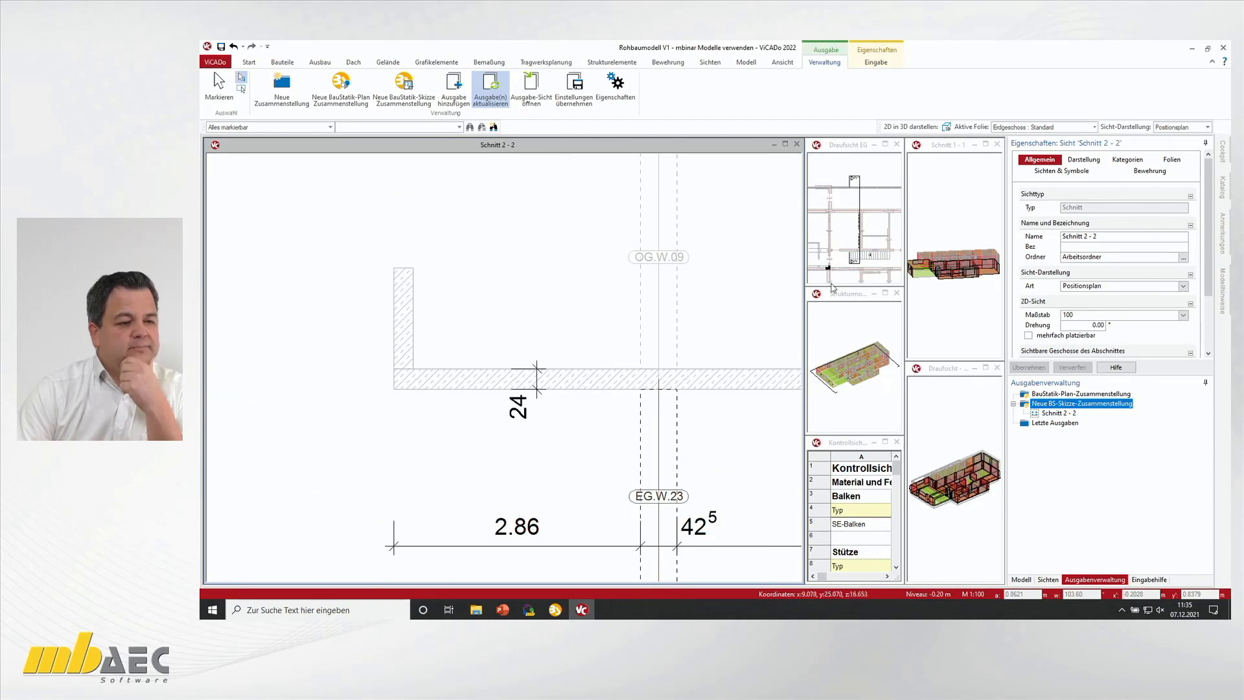
{"action": "left_click", "coordinate": [885, 145]}
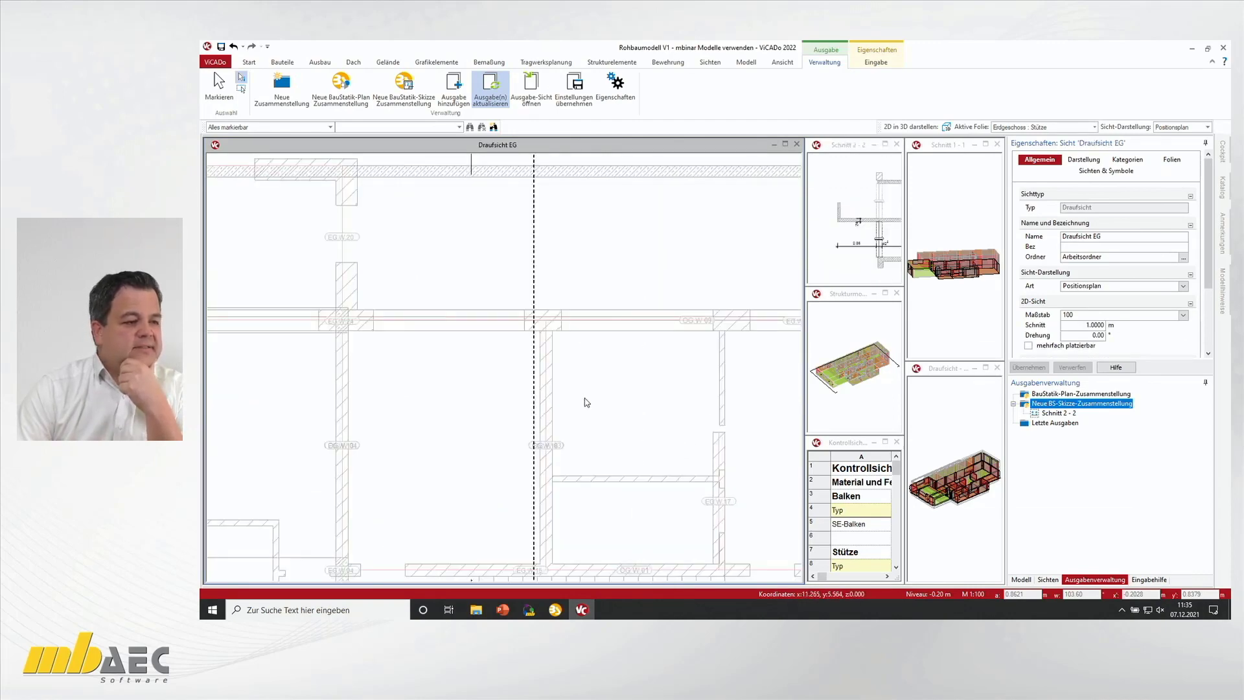
{"action": "scroll", "coordinate": [582, 399], "scroll_direction": "down", "scroll_amount": 5}
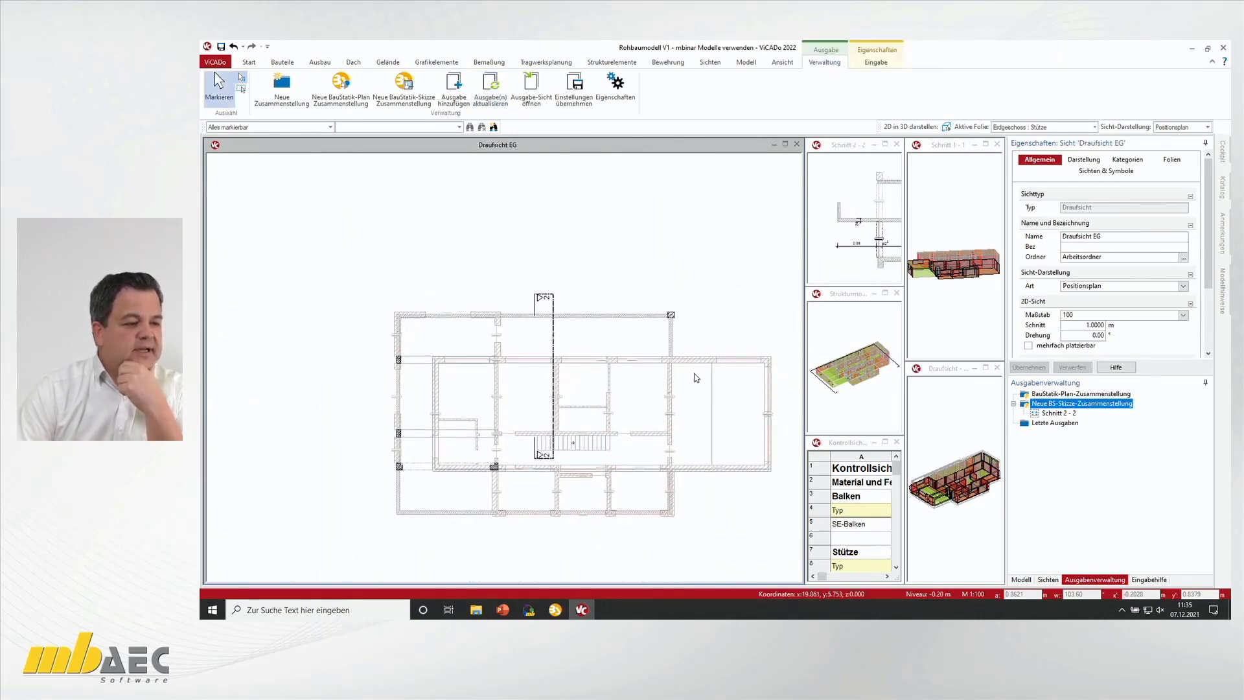
{"action": "scroll", "coordinate": [697, 460], "scroll_direction": "up", "scroll_amount": 2}
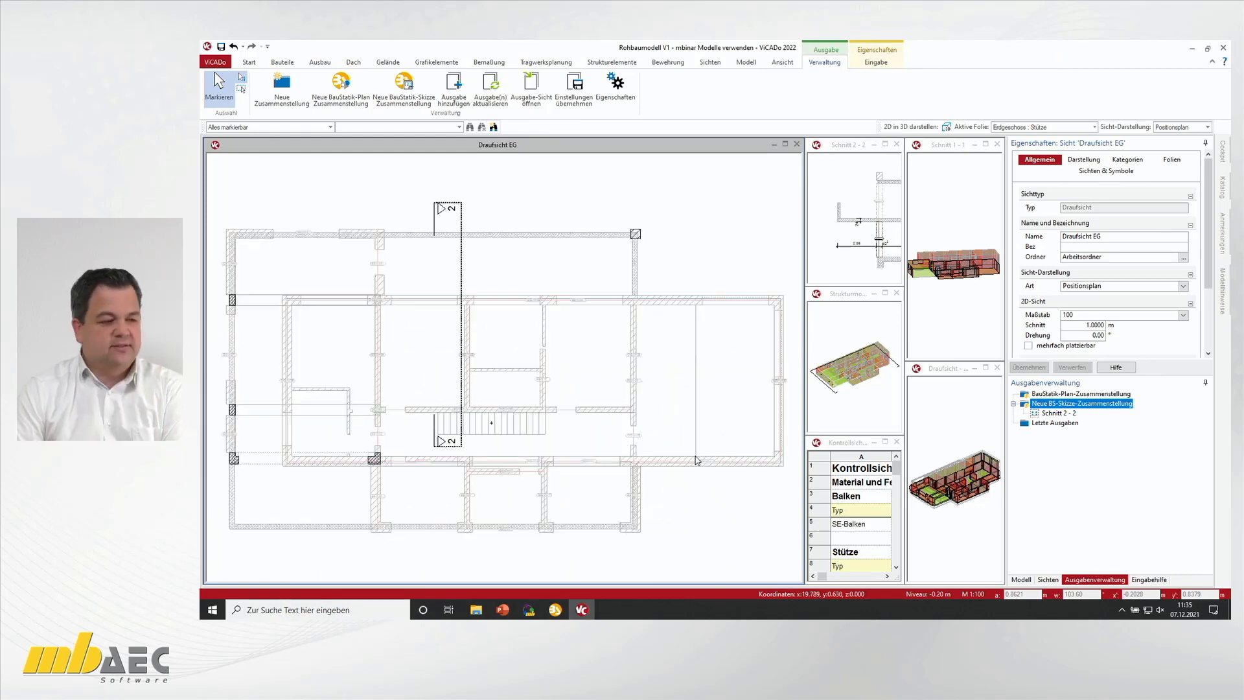
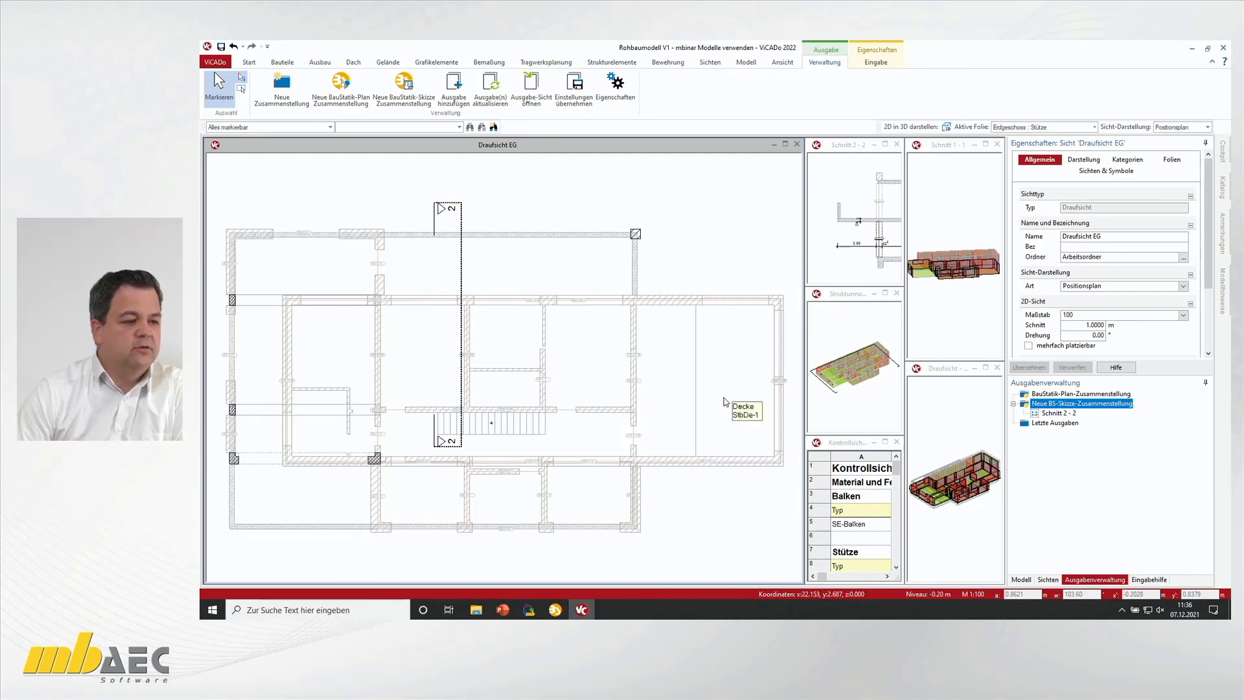
Step: Hide the Obergeschoss storey in the Draufsicht EG view
{"action": "left_click", "coordinate": [1030, 579]}
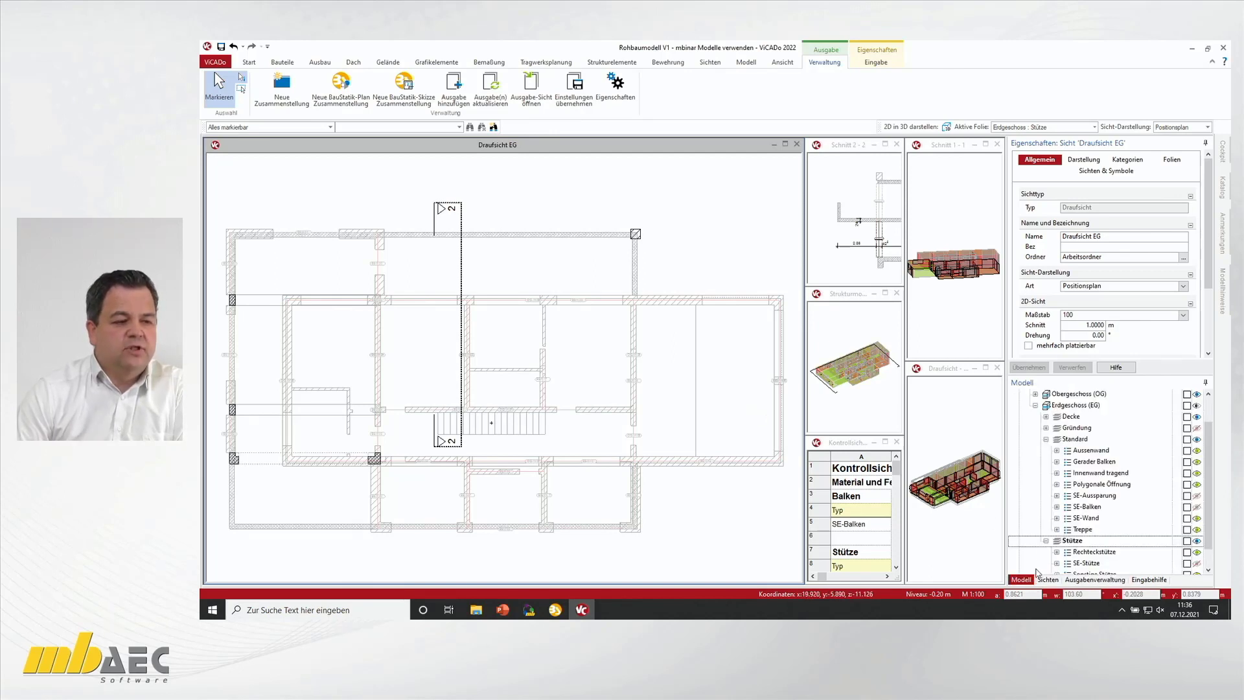
{"action": "left_click", "coordinate": [1046, 439]}
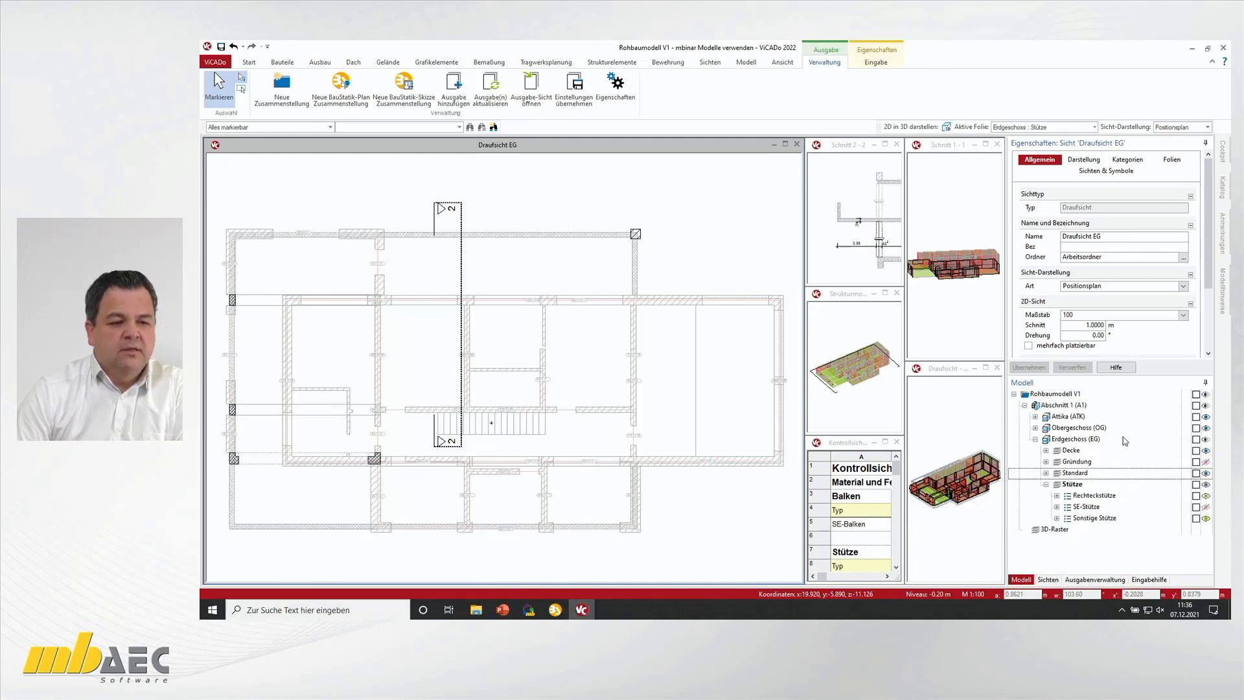
{"action": "left_click", "coordinate": [1205, 429]}
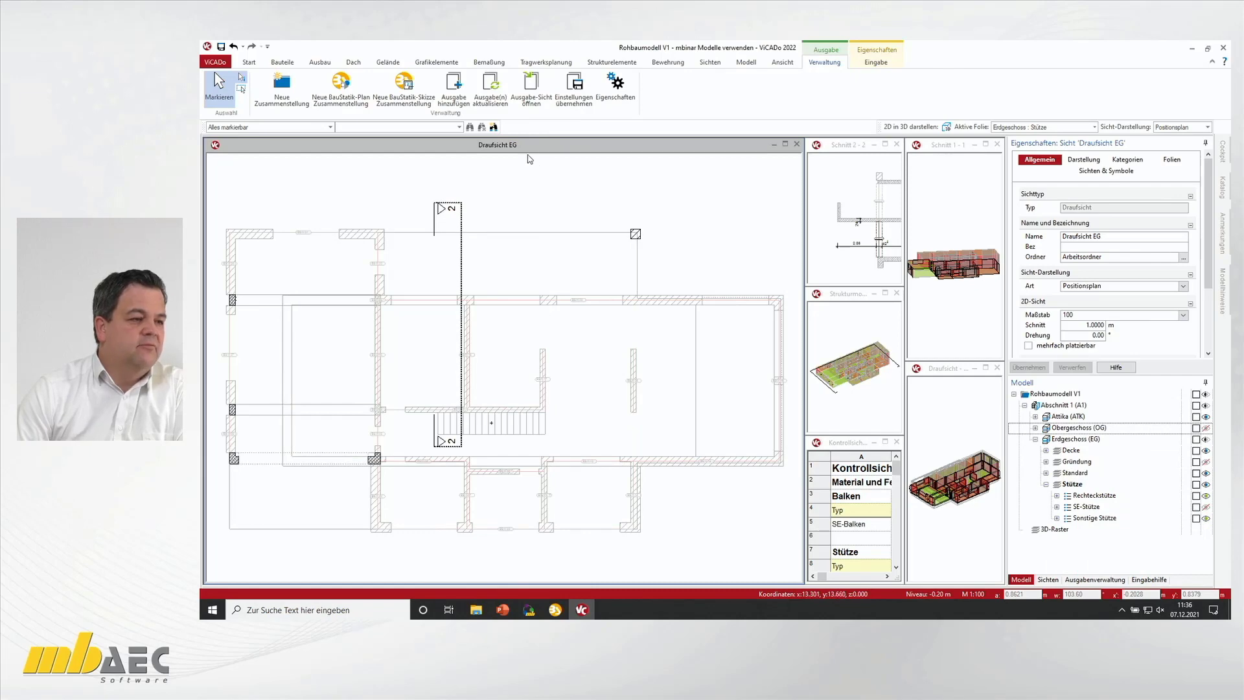
Step: Shorten the upper end of section line 2 by about 0.75 m and hide the Attika storey in Draufsicht EG
{"action": "left_click", "coordinate": [442, 210]}
{"action": "left_click_drag", "start_coordinate": [438, 208], "coordinate": [439, 225]}
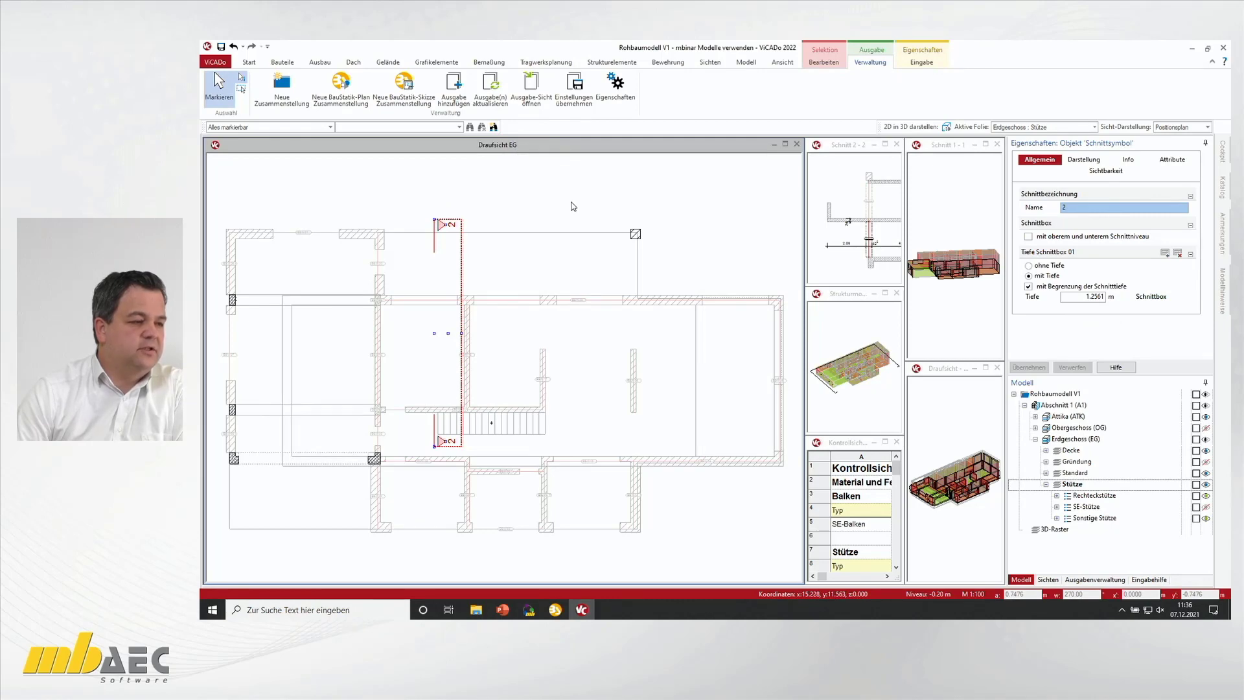
{"action": "left_click", "coordinate": [1207, 417]}
{"action": "left_click", "coordinate": [705, 250]}
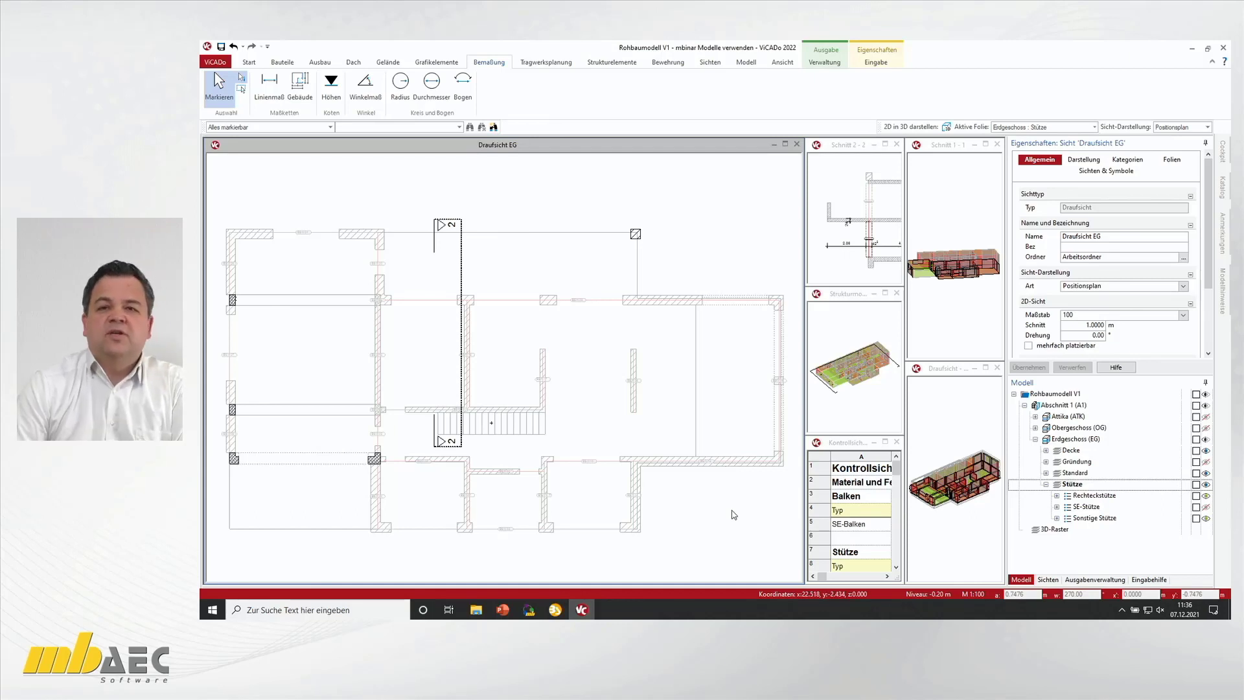
Step: Check the extent of the ground floor slab and make the Erdgeschoss layer Decke active
{"action": "left_click", "coordinate": [695, 306]}
{"action": "scroll", "coordinate": [666, 354], "scroll_direction": "up", "scroll_amount": 2}
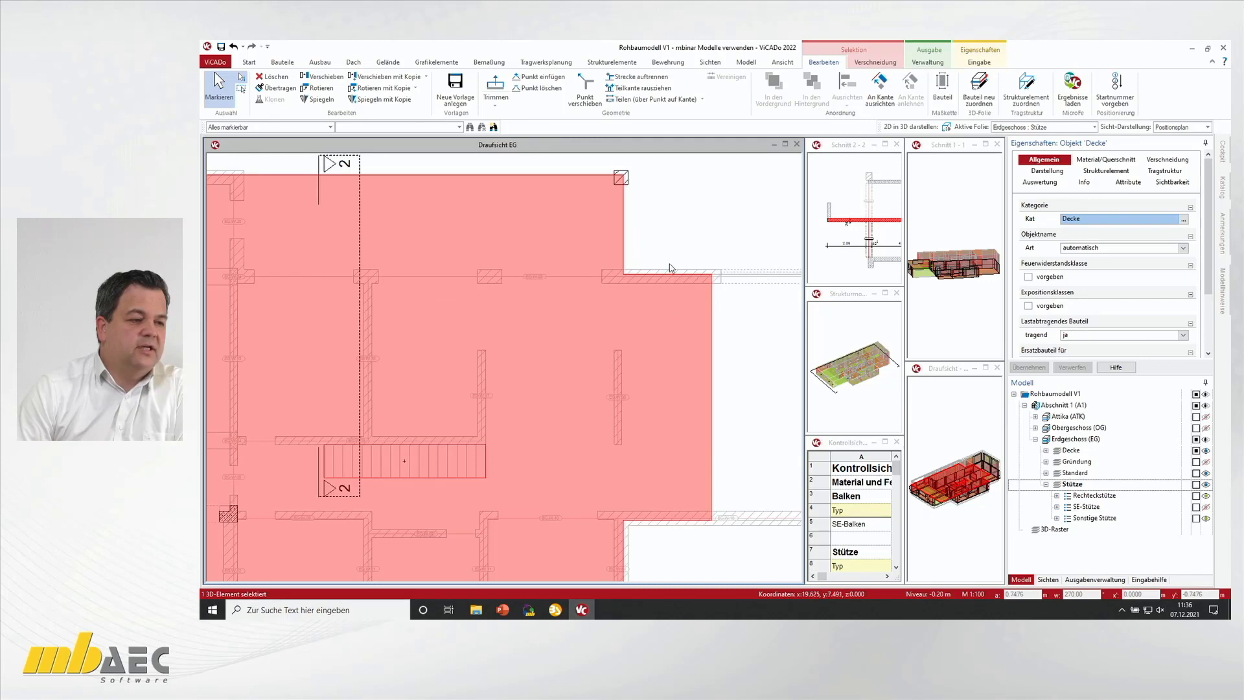
{"action": "key", "text": "Escape"}
{"action": "left_click", "coordinate": [1023, 128]}
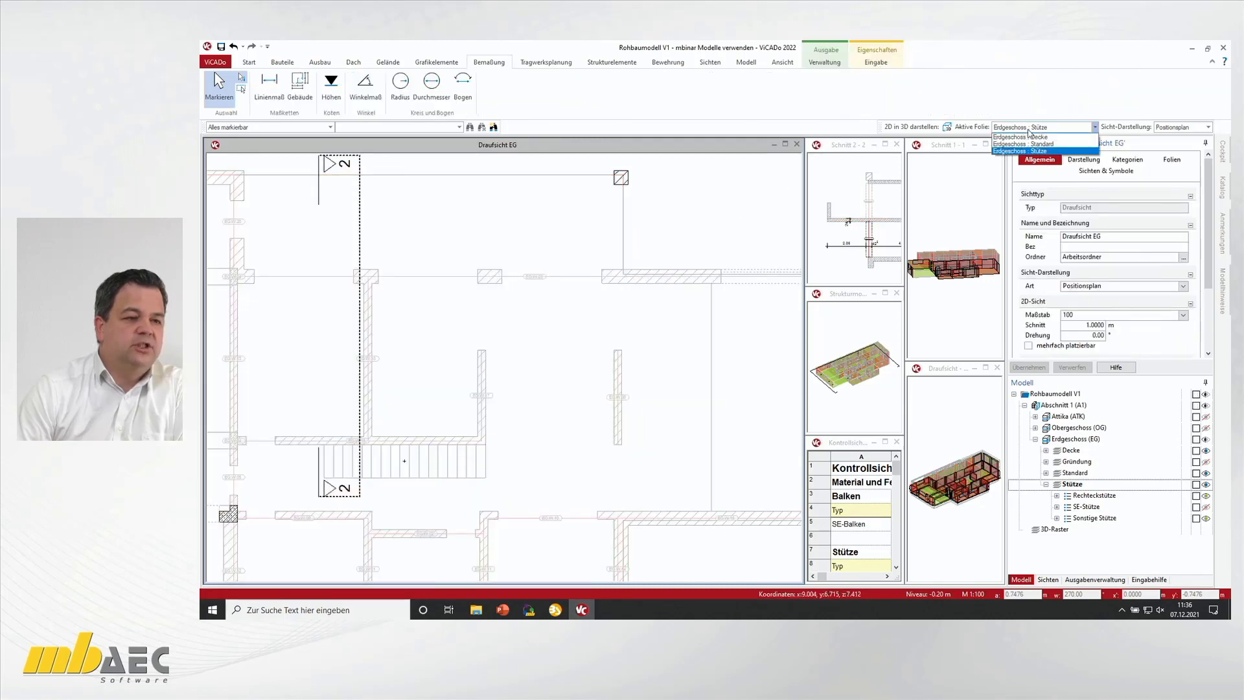
{"action": "left_click", "coordinate": [1024, 137]}
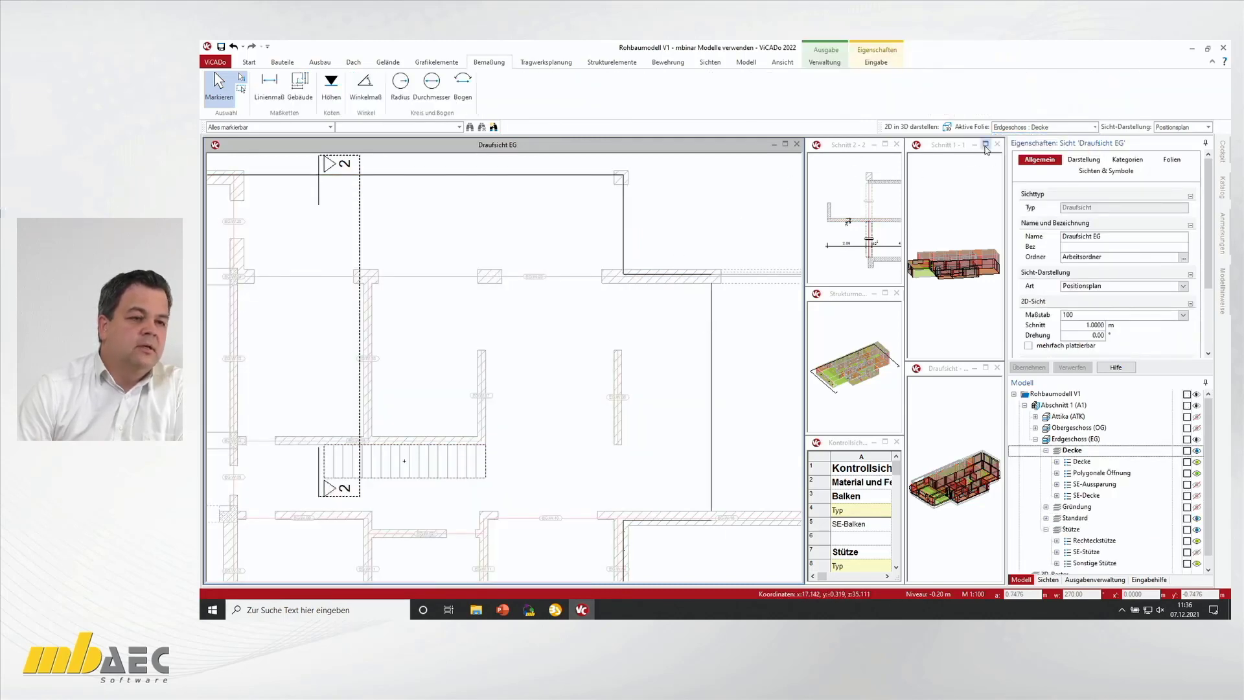
Step: Make the Erdgeschoss layer Standard active and bring wall EG.W.08 into view in the plan
{"action": "left_click", "coordinate": [1012, 128]}
{"action": "left_click", "coordinate": [1024, 145]}
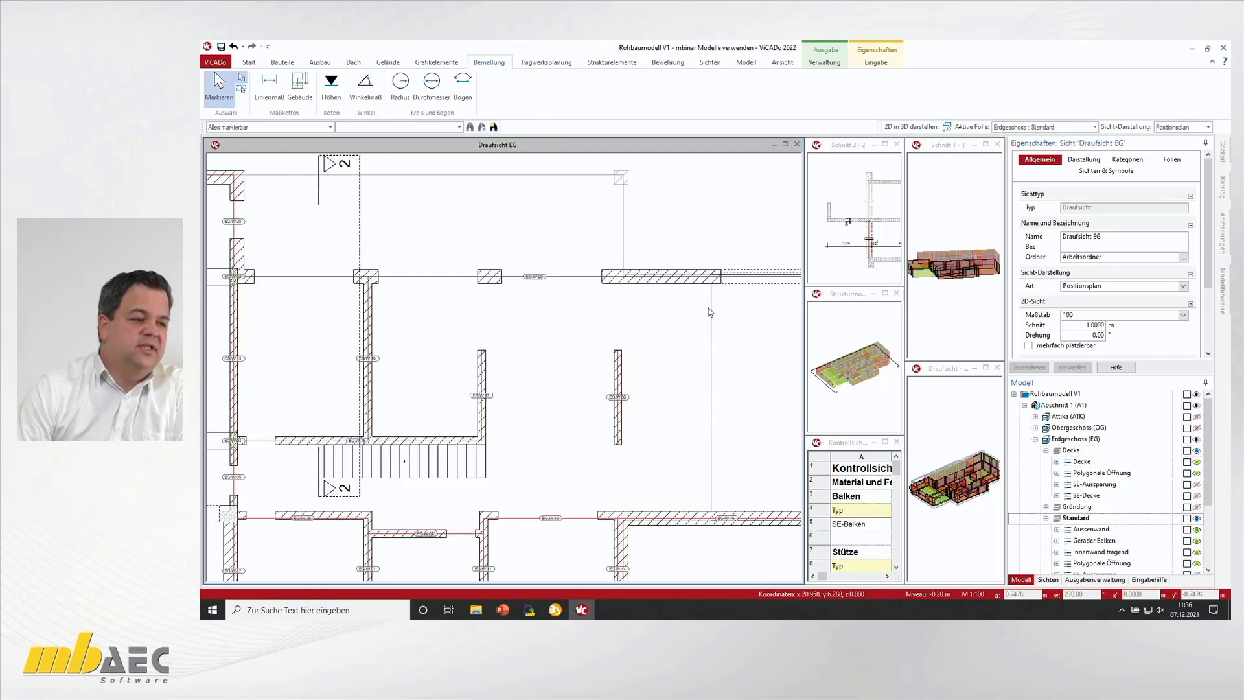
{"action": "scroll", "coordinate": [631, 396], "scroll_direction": "up", "scroll_amount": 5}
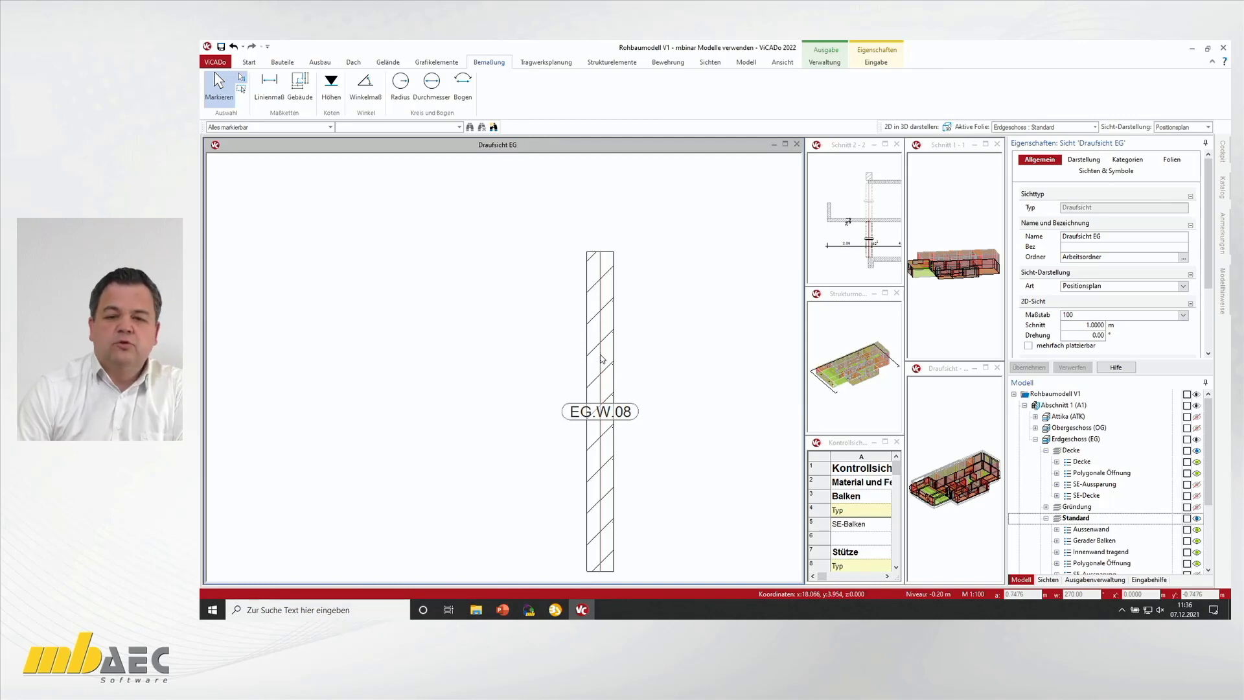
{"action": "scroll", "coordinate": [602, 360], "scroll_direction": "down", "scroll_amount": 3}
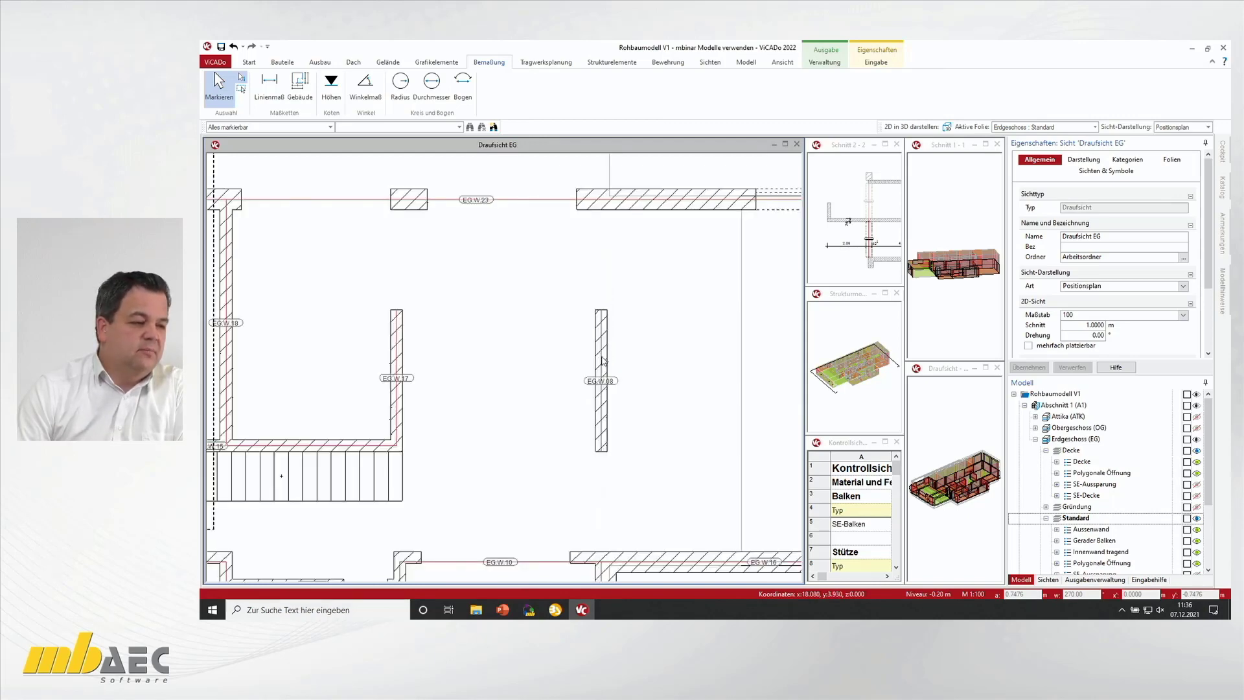
Step: Place a Linienmaß chain above the plan, using a Schnittlinie through the uppermost exterior wall from the garage corner to the isolated column
{"action": "scroll", "coordinate": [602, 360], "scroll_direction": "down", "scroll_amount": 2}
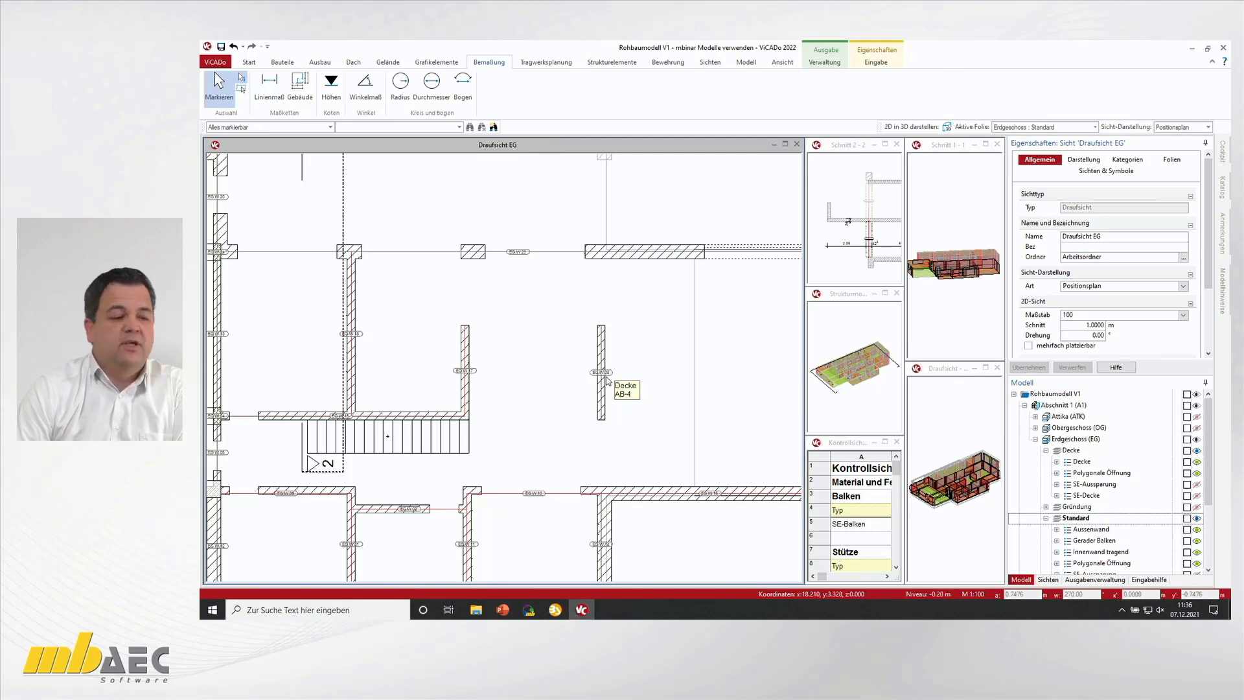
{"action": "scroll", "coordinate": [608, 381], "scroll_direction": "down", "scroll_amount": 3}
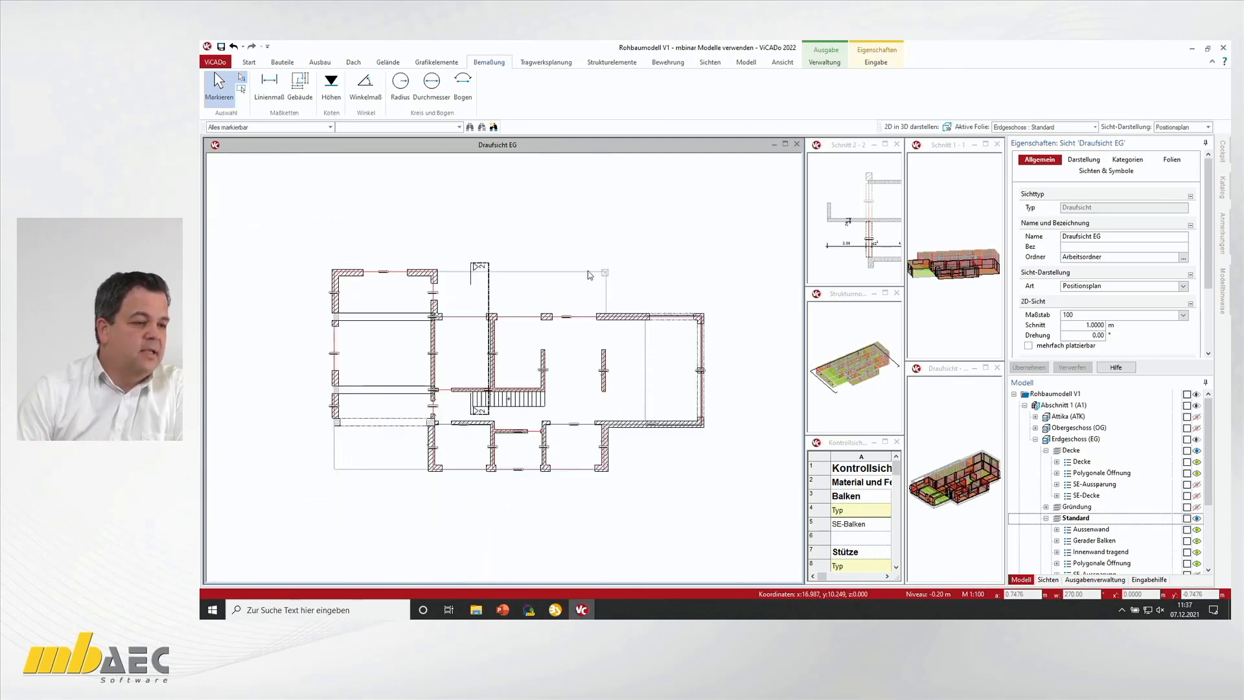
{"action": "scroll", "coordinate": [588, 276], "scroll_direction": "up", "scroll_amount": 2}
{"action": "middle_click_drag", "start_coordinate": [529, 263], "coordinate": [572, 290]}
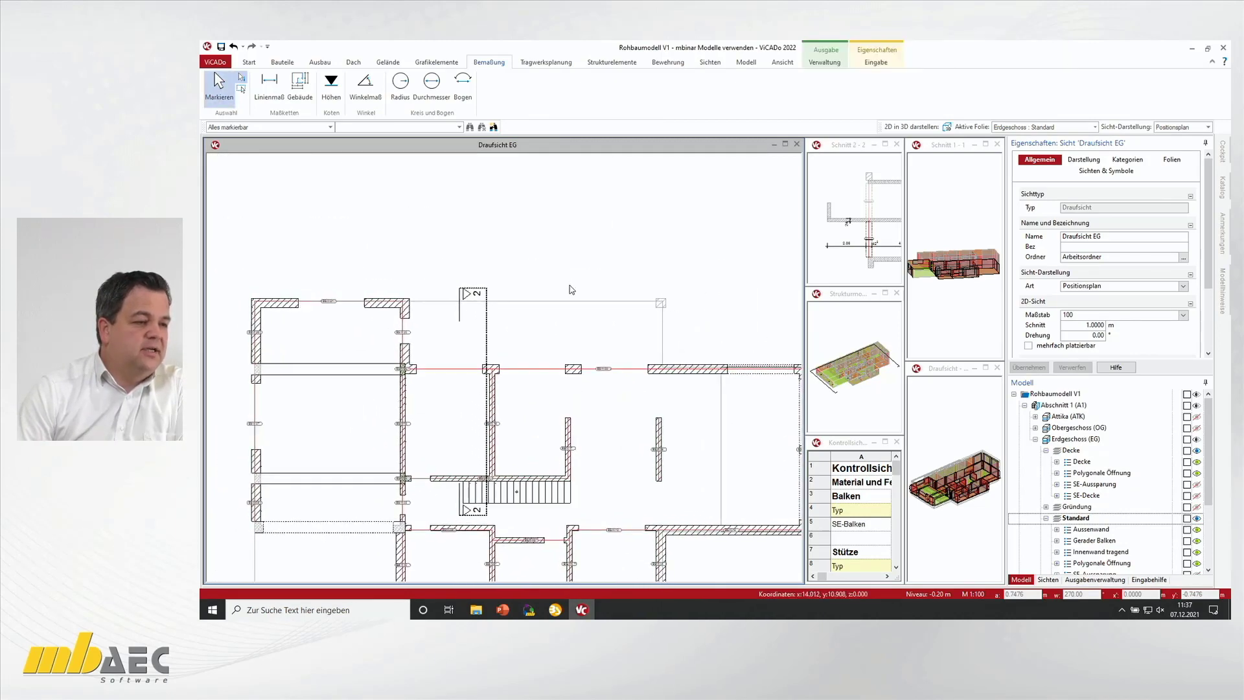
{"action": "left_click", "coordinate": [269, 83]}
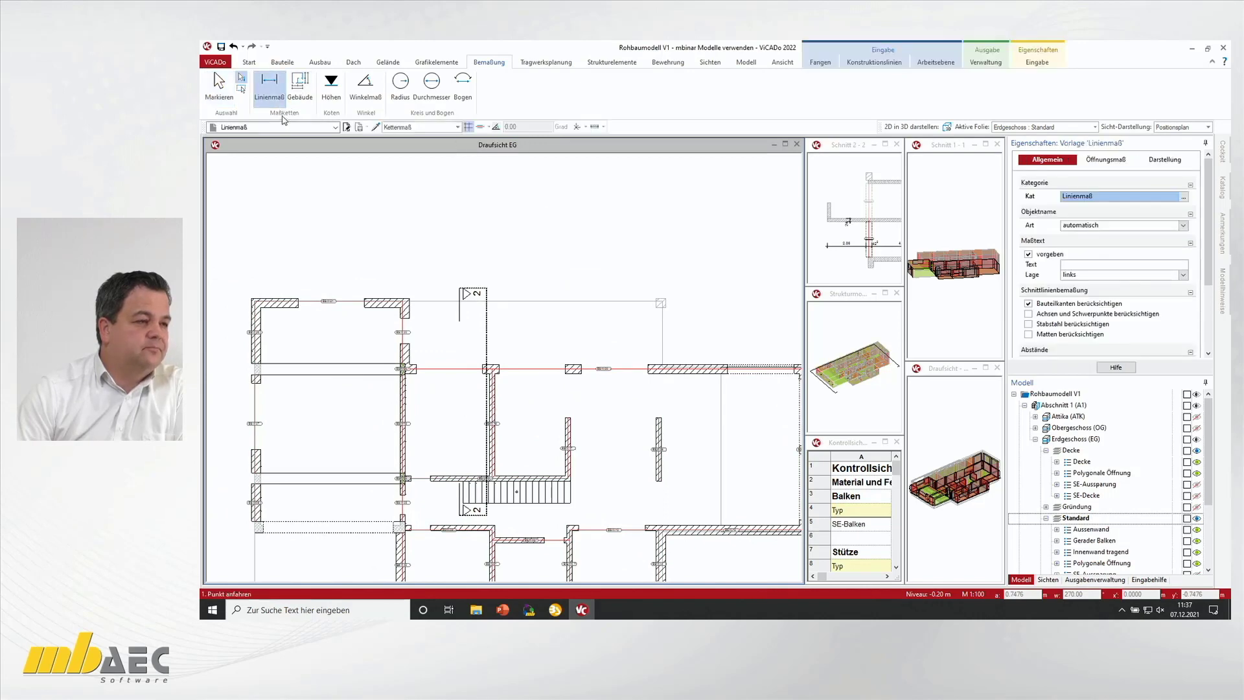
{"action": "left_click", "coordinate": [585, 127]}
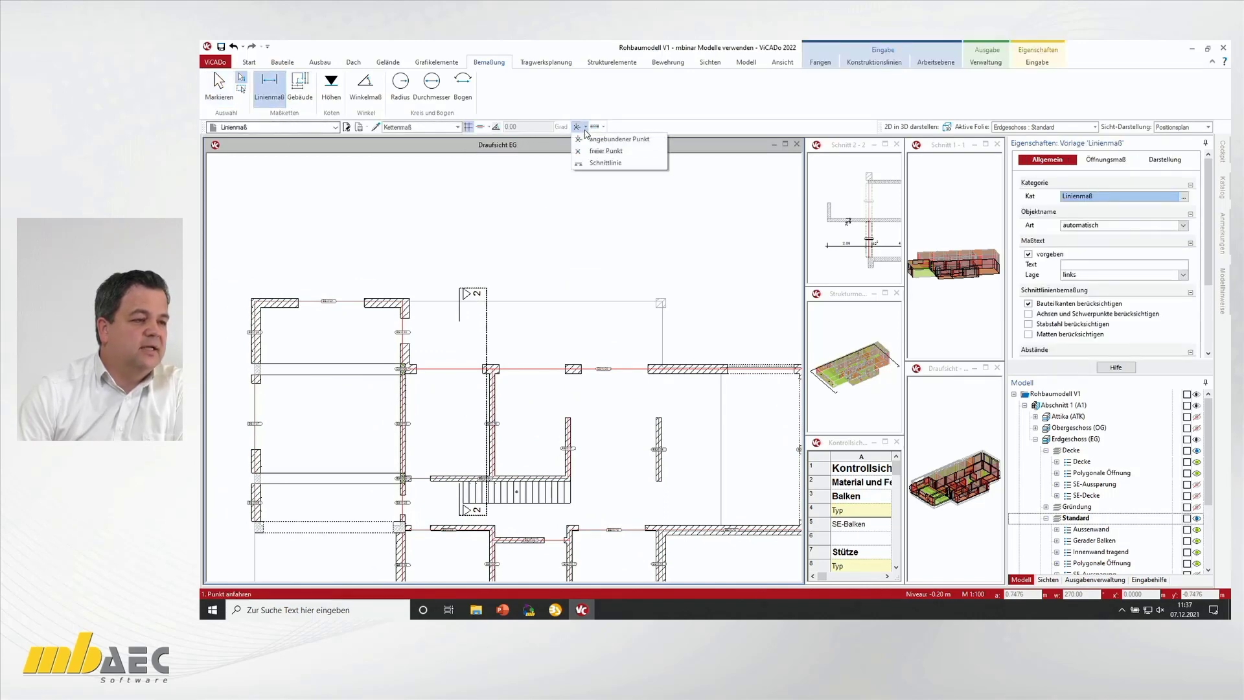
{"action": "left_click", "coordinate": [594, 162]}
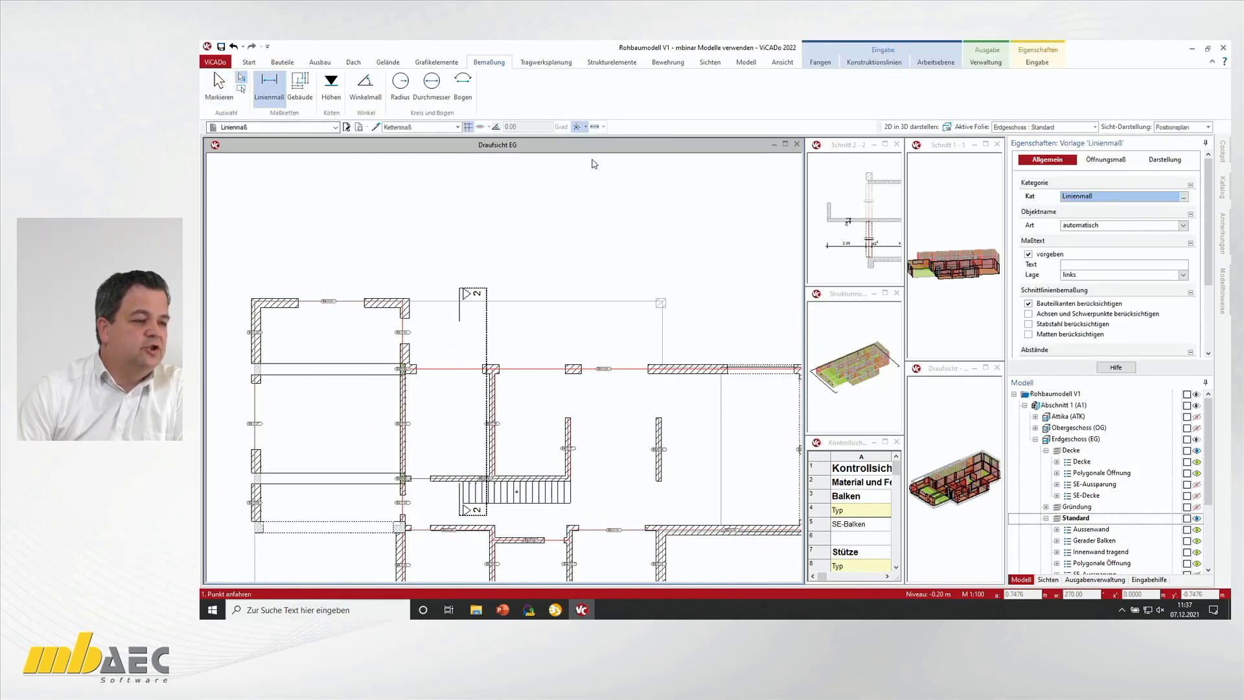
{"action": "left_click", "coordinate": [245, 307]}
{"action": "left_click", "coordinate": [662, 305]}
{"action": "left_click", "coordinate": [655, 275]}
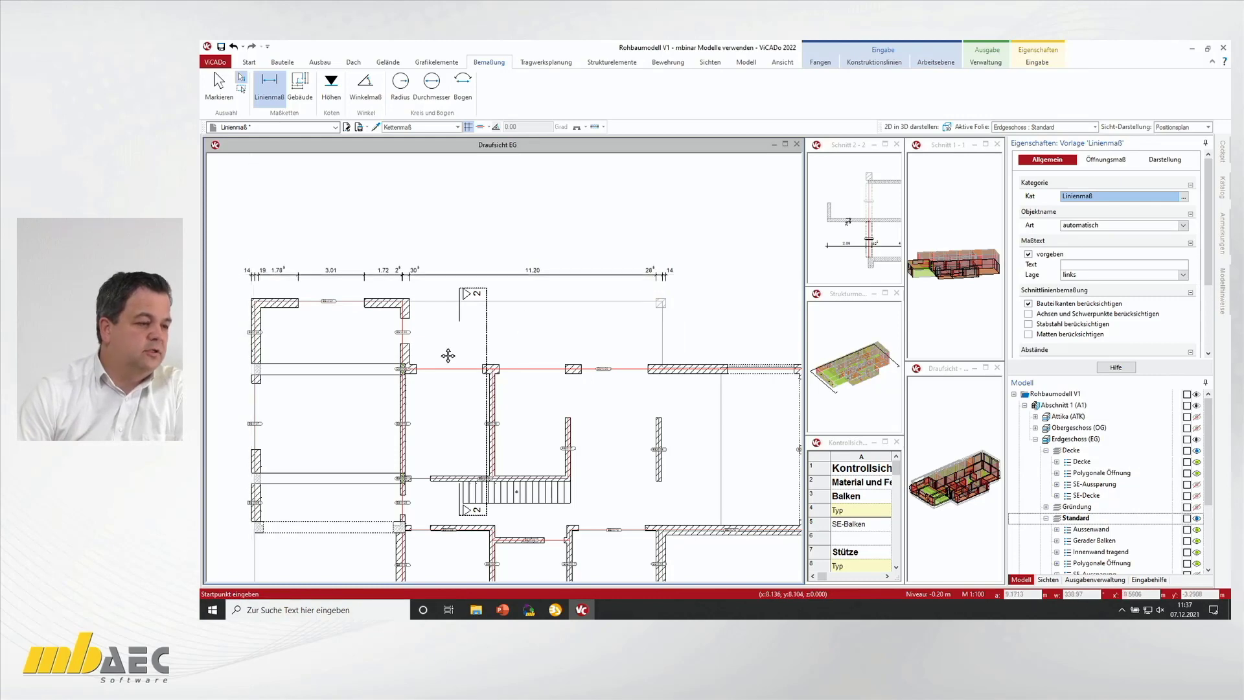
Step: Add a horizontal Linienmaß chain through the middle of the building, cutting all walls from the garage to the far exterior wall
{"action": "scroll", "coordinate": [441, 344], "scroll_direction": "down", "scroll_amount": 3}
{"action": "left_click", "coordinate": [244, 386]}
{"action": "left_click", "coordinate": [766, 394]}
{"action": "left_click", "coordinate": [661, 403]}
{"action": "middle_click_drag", "start_coordinate": [661, 403], "coordinate": [693, 341]}
{"action": "key", "text": "Return"}
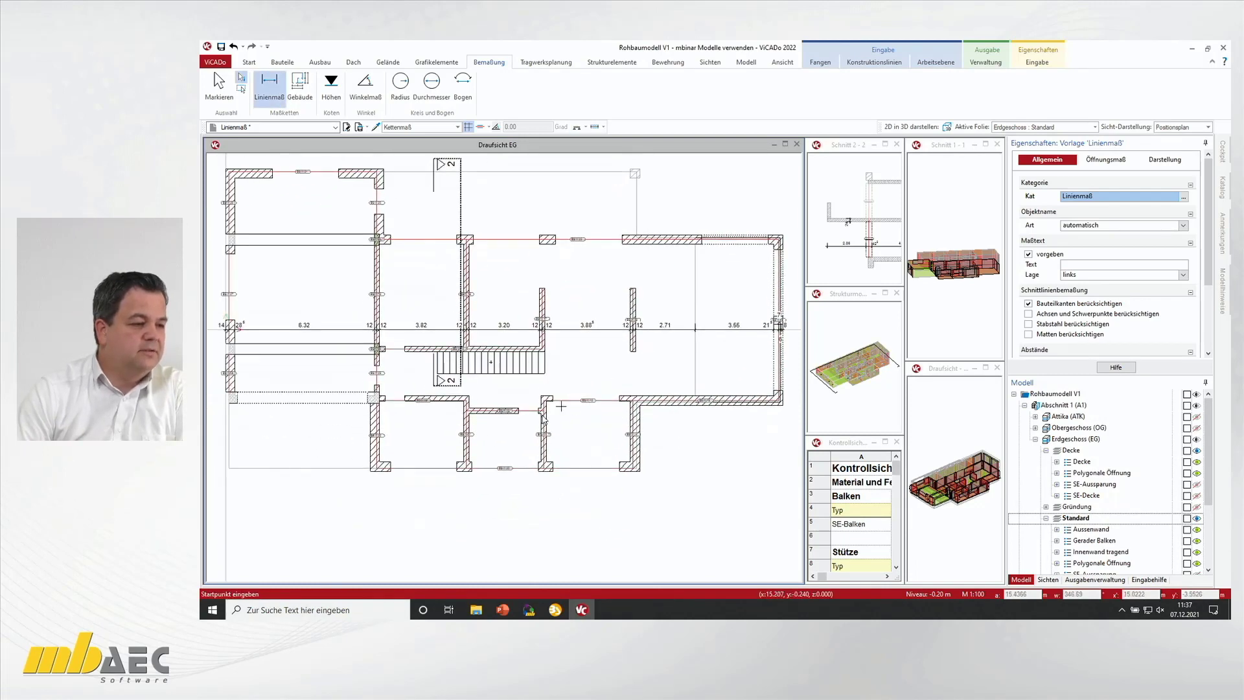
Step: Dimension the lower rooms with a horizontal section line across their walls and place the chain below the plan
{"action": "left_click", "coordinate": [219, 441]}
{"action": "left_click", "coordinate": [662, 439]}
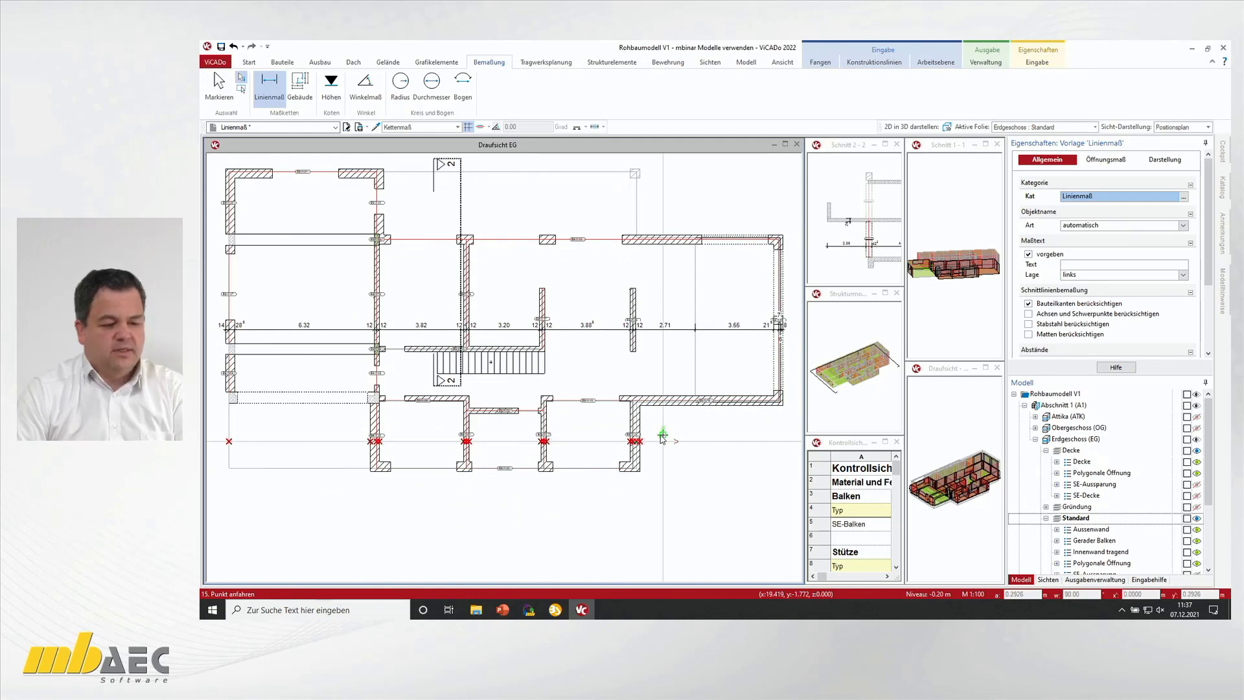
{"action": "left_click", "coordinate": [637, 485]}
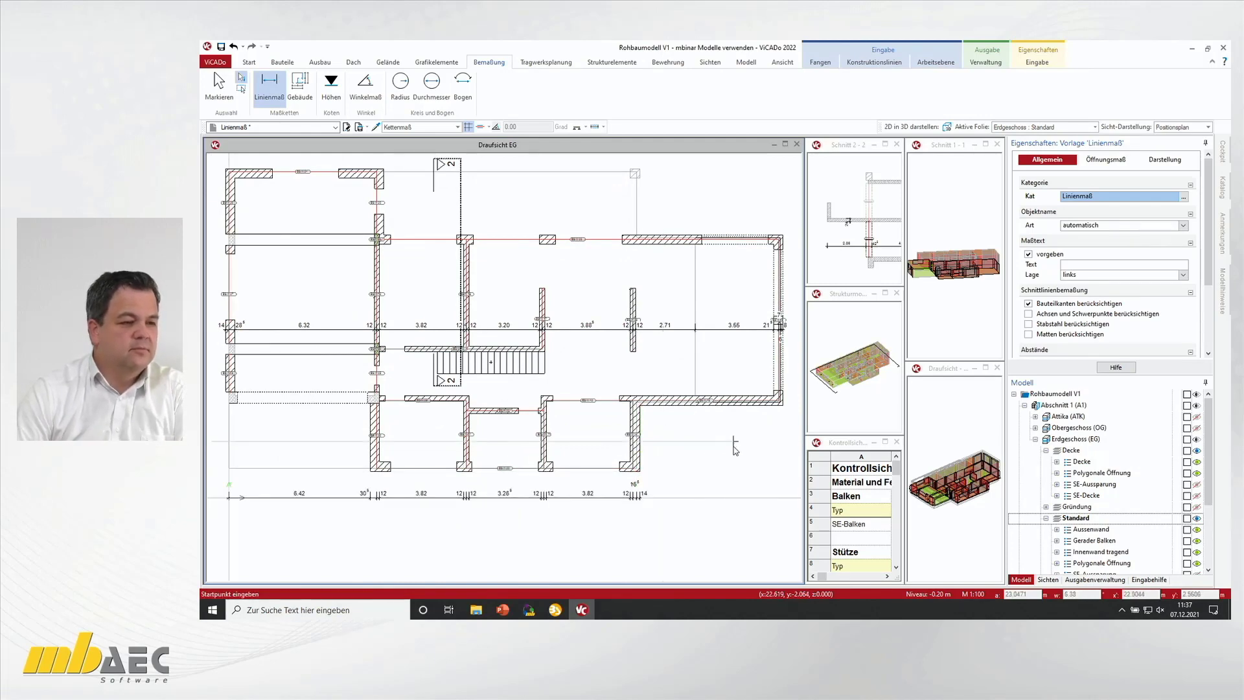
Step: Add a vertical dimension chain outside the exterior wall opposite the garage, cut through the upper and lower exterior walls
{"action": "middle_click_drag", "start_coordinate": [734, 447], "coordinate": [646, 481]}
{"action": "left_click", "coordinate": [589, 457]}
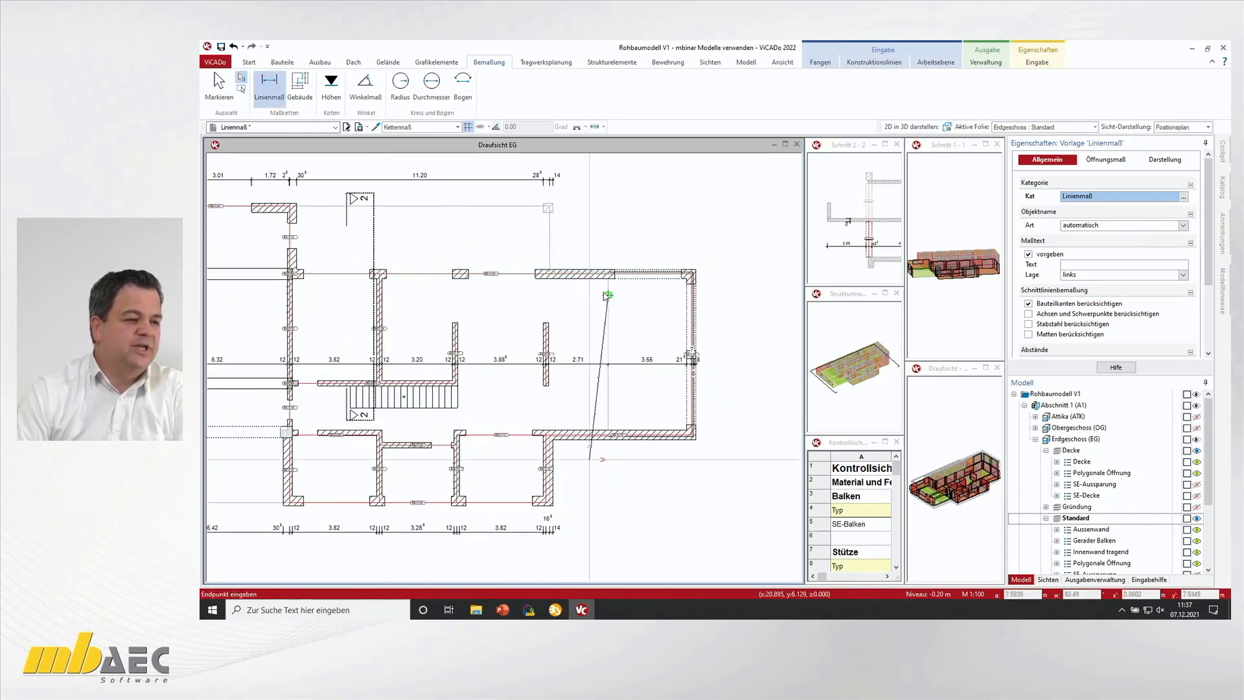
{"action": "left_click", "coordinate": [601, 256]}
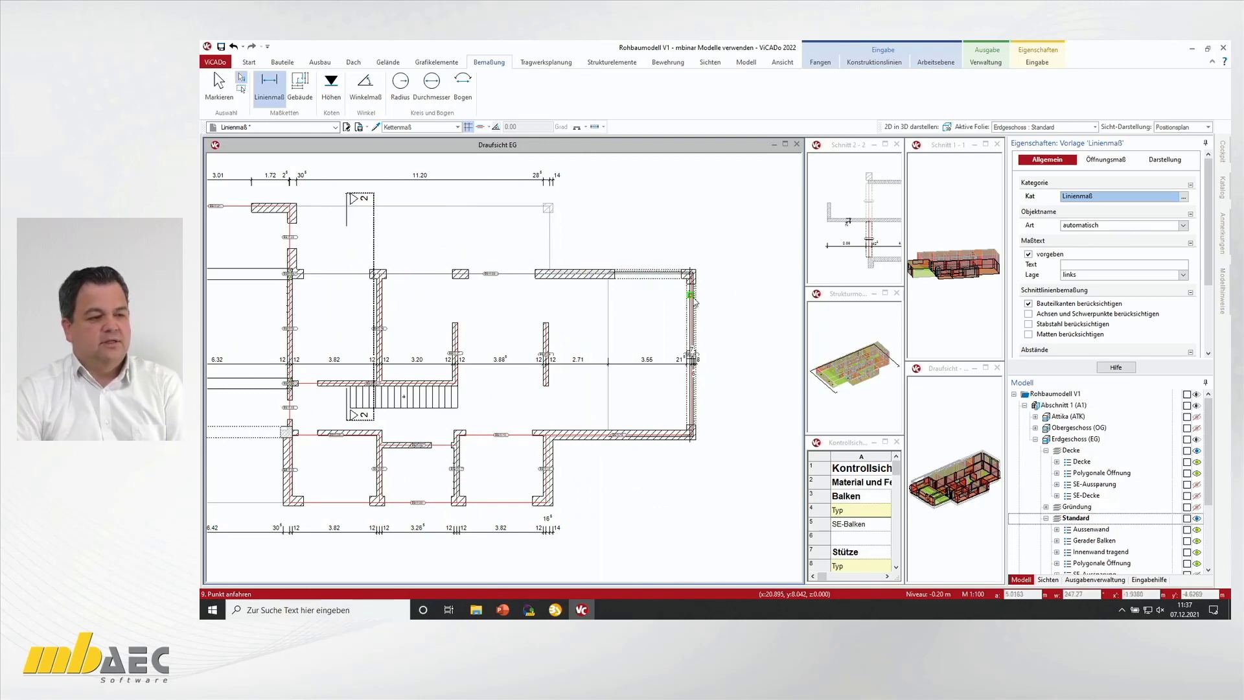
{"action": "left_click", "coordinate": [724, 314]}
Step: Dimension the garage with a vertical section line, place the chain outside its outer wall and end the Linienmaß command
{"action": "middle_click_drag", "start_coordinate": [429, 356], "coordinate": [664, 344]}
{"action": "left_click", "coordinate": [403, 183]}
{"action": "left_click", "coordinate": [403, 507]}
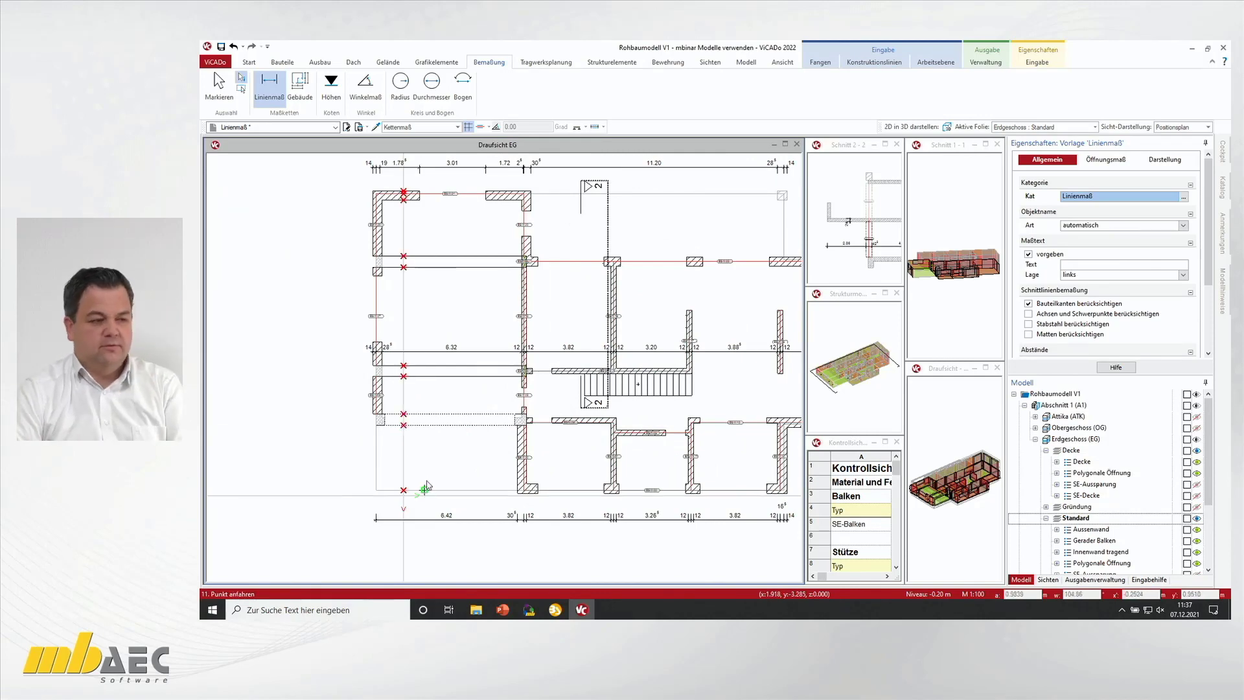
{"action": "left_click", "coordinate": [349, 466]}
{"action": "middle_click_drag", "start_coordinate": [406, 432], "coordinate": [449, 422]}
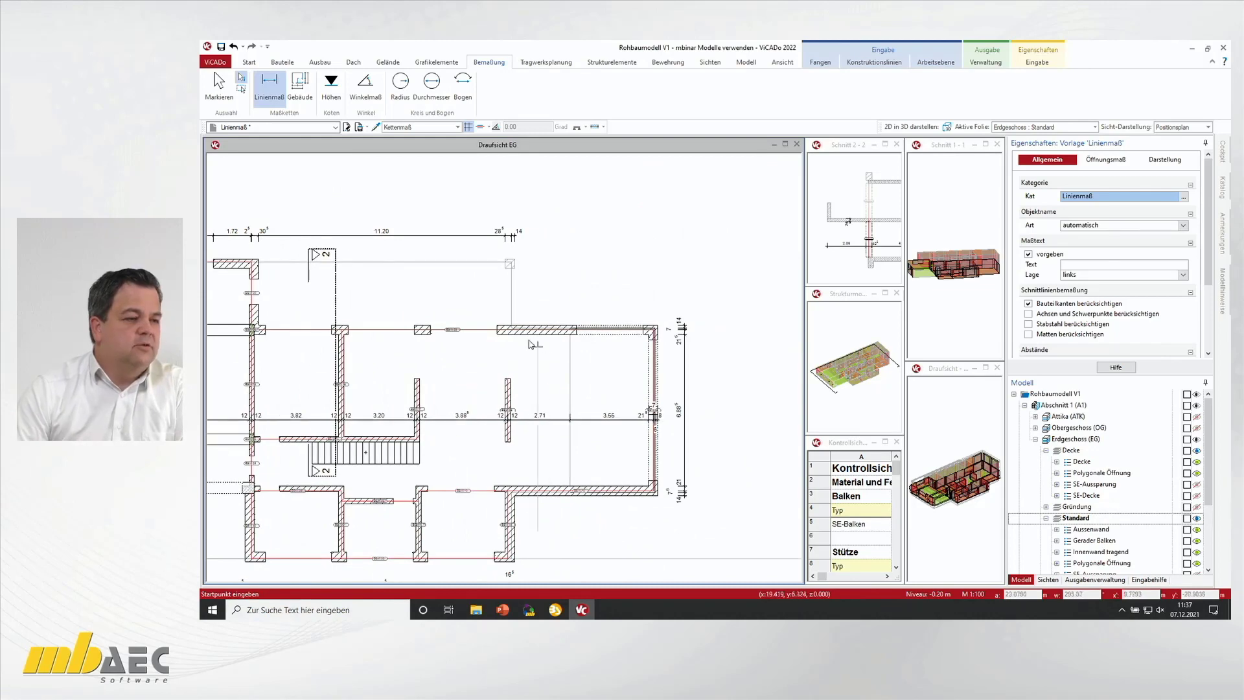
{"action": "left_click", "coordinate": [219, 87]}
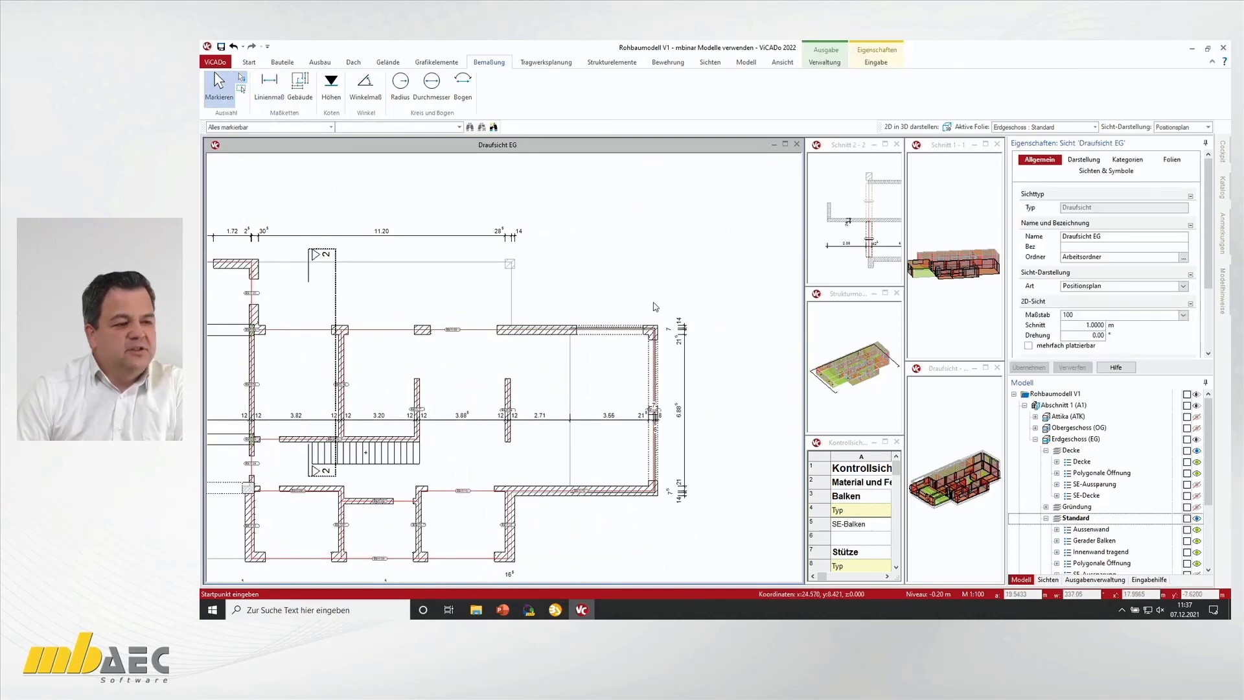
Step: Modify the vertical chain opposite the garage by removing the intermediate points in the upper wall, leaving one dimension across its thickness
{"action": "scroll", "coordinate": [692, 339], "scroll_direction": "up", "scroll_amount": 4}
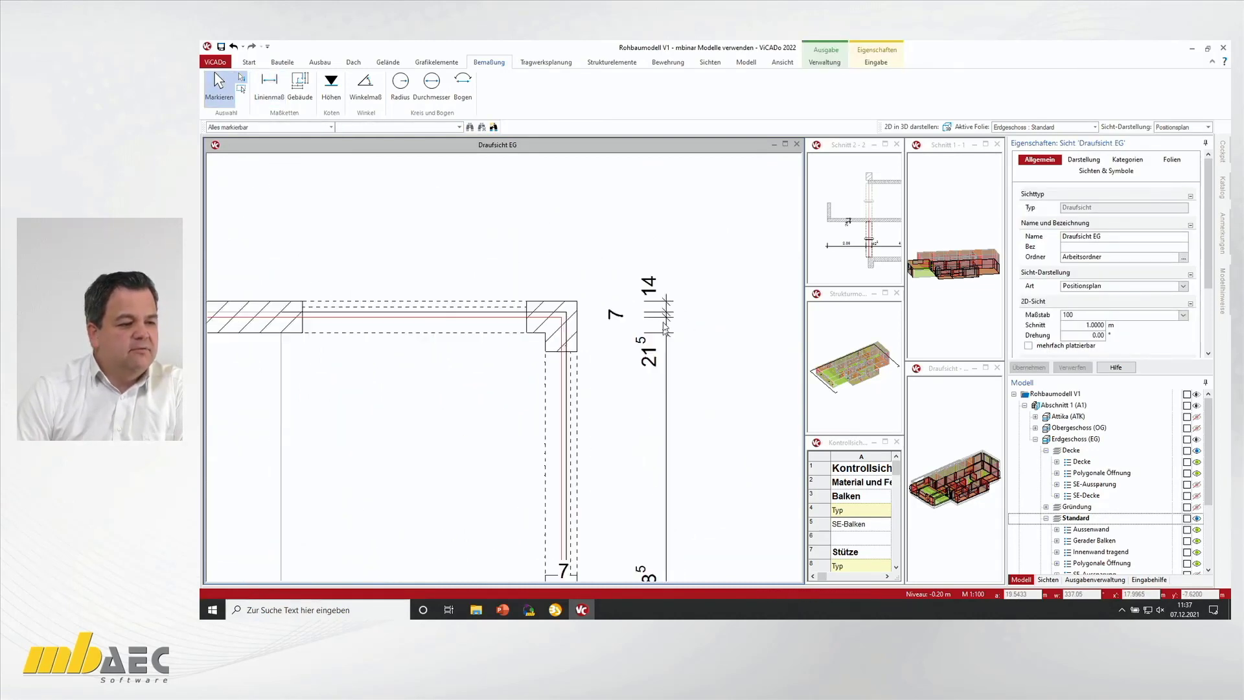
{"action": "left_click", "coordinate": [670, 322]}
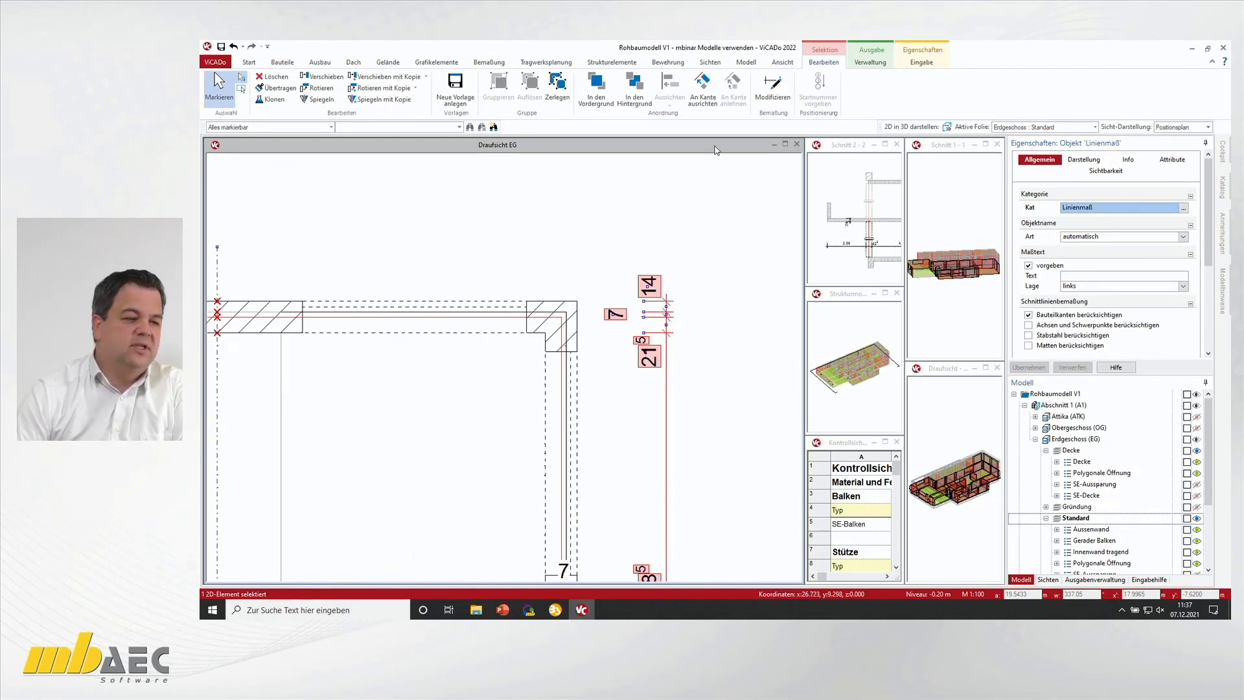
{"action": "left_click", "coordinate": [772, 86]}
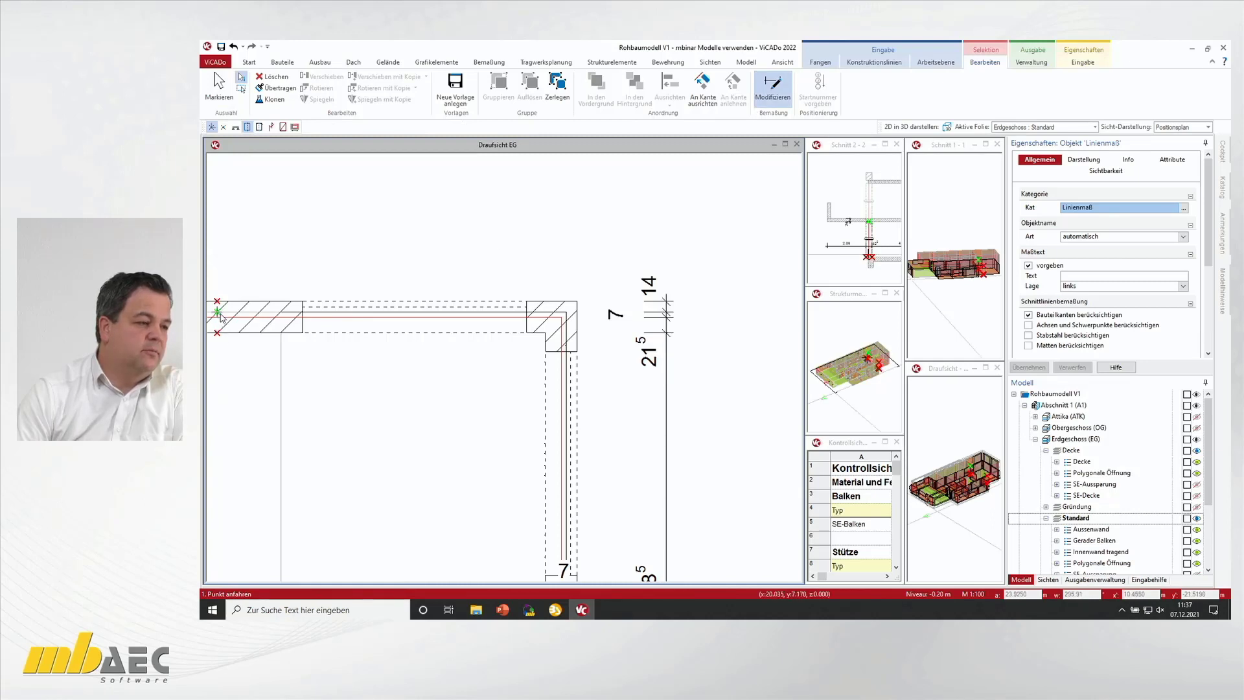
{"action": "key", "text": "Escape"}
{"action": "scroll", "coordinate": [690, 337], "scroll_direction": "down", "scroll_amount": 2}
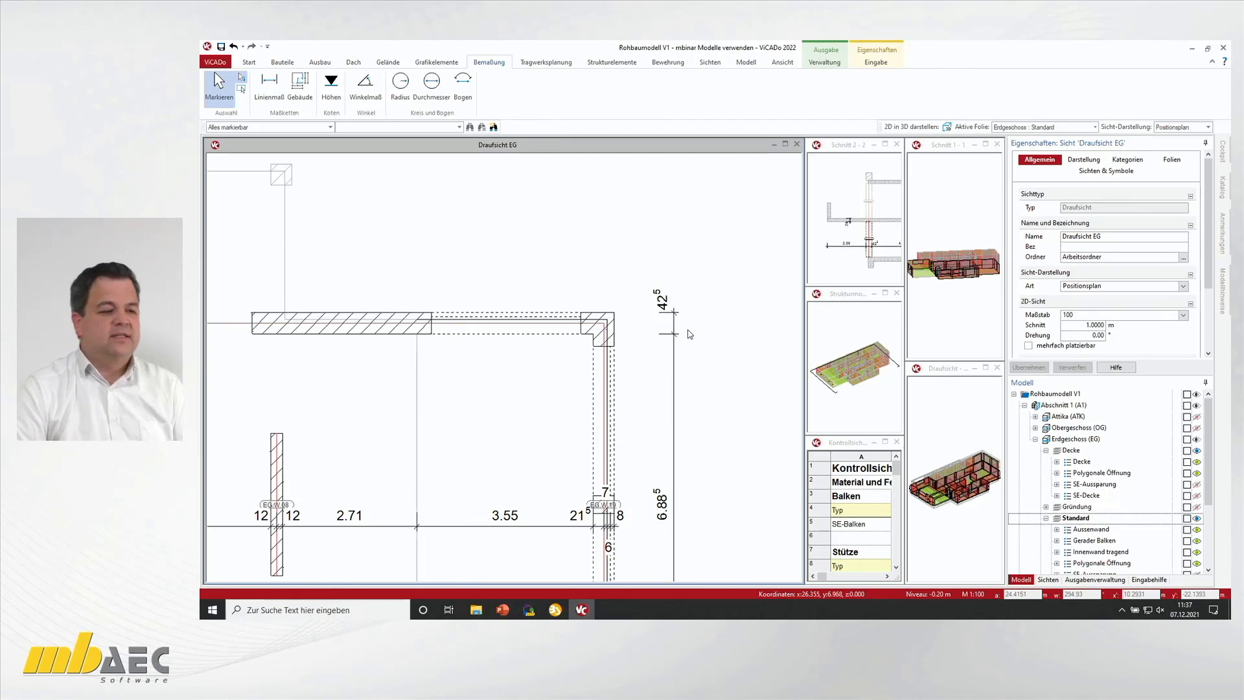
{"action": "scroll", "coordinate": [689, 335], "scroll_direction": "down", "scroll_amount": 2}
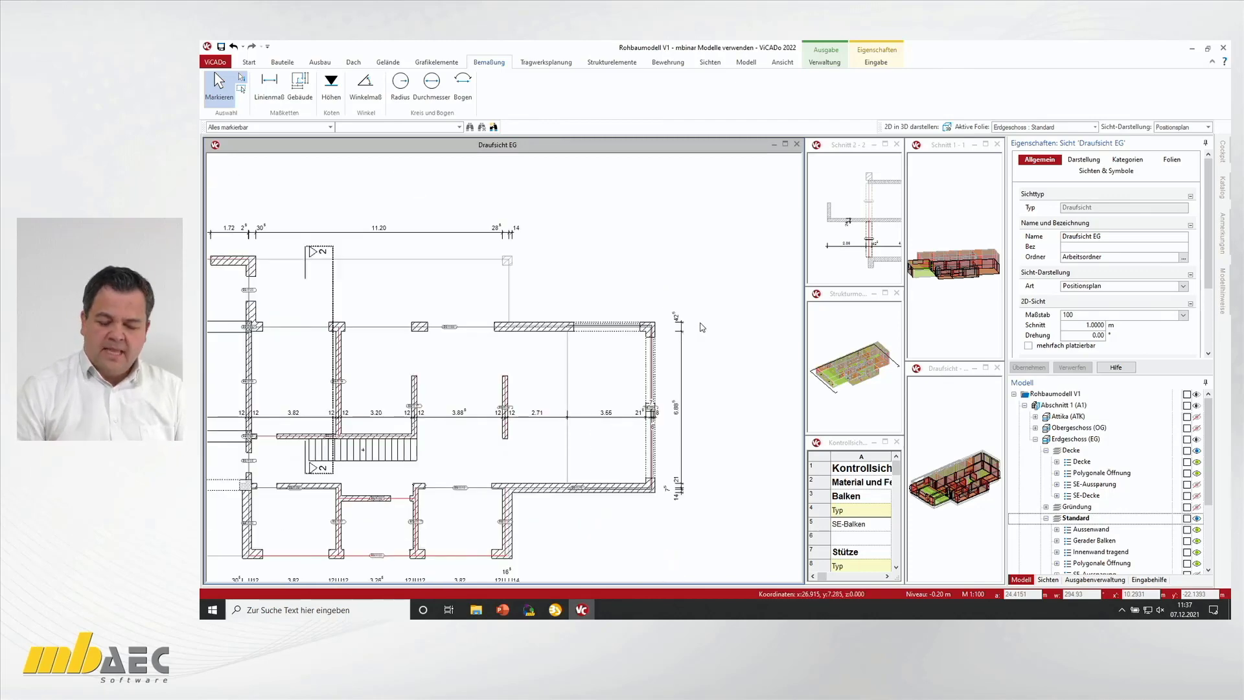
{"action": "scroll", "coordinate": [702, 327], "scroll_direction": "down", "scroll_amount": 1}
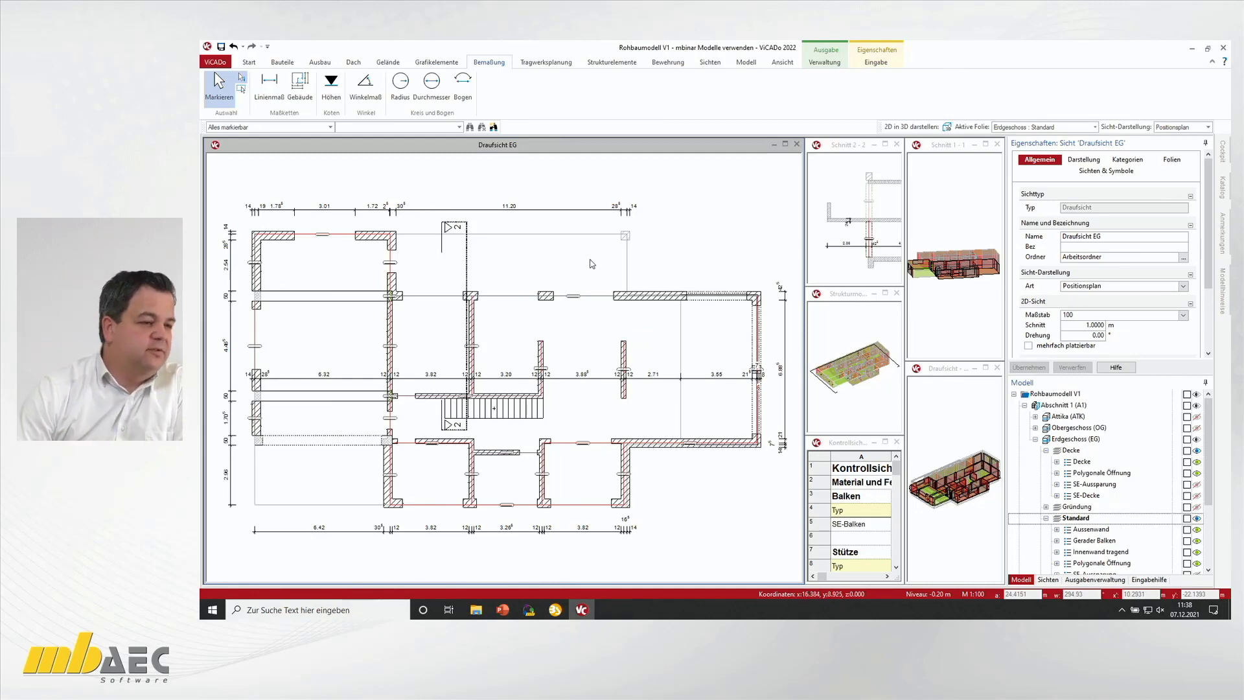
{"action": "scroll", "coordinate": [592, 264], "scroll_direction": "up", "scroll_amount": 3}
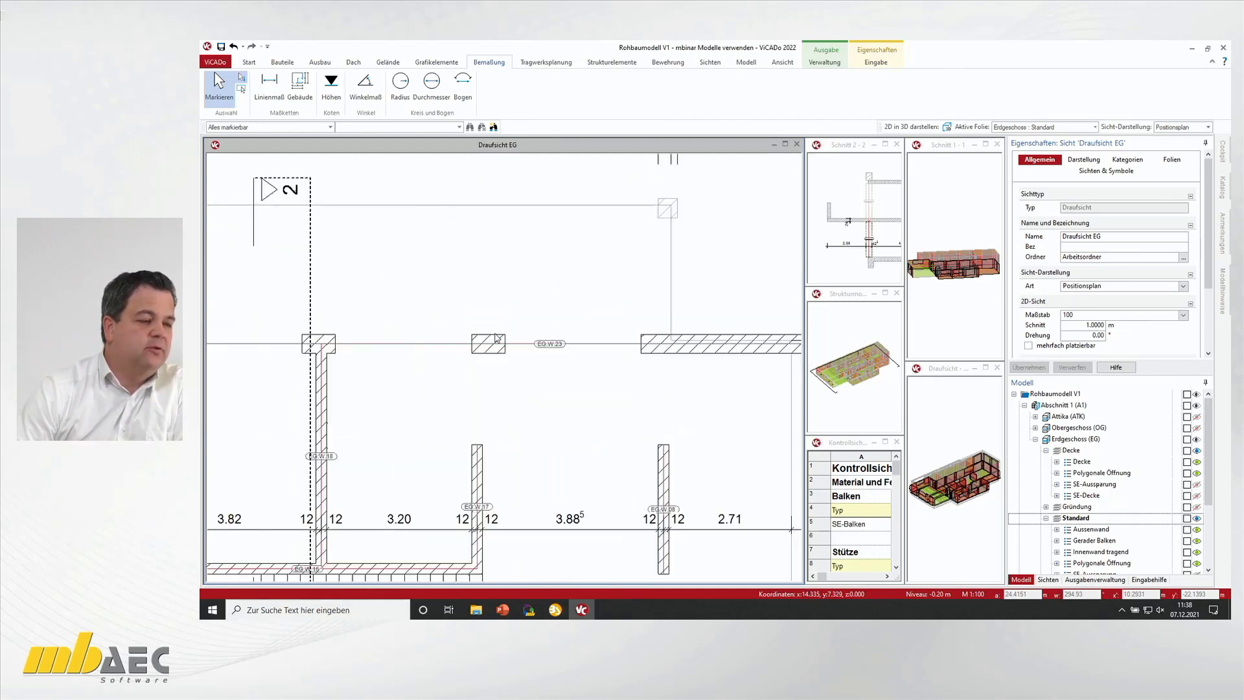
{"action": "left_click", "coordinate": [557, 64]}
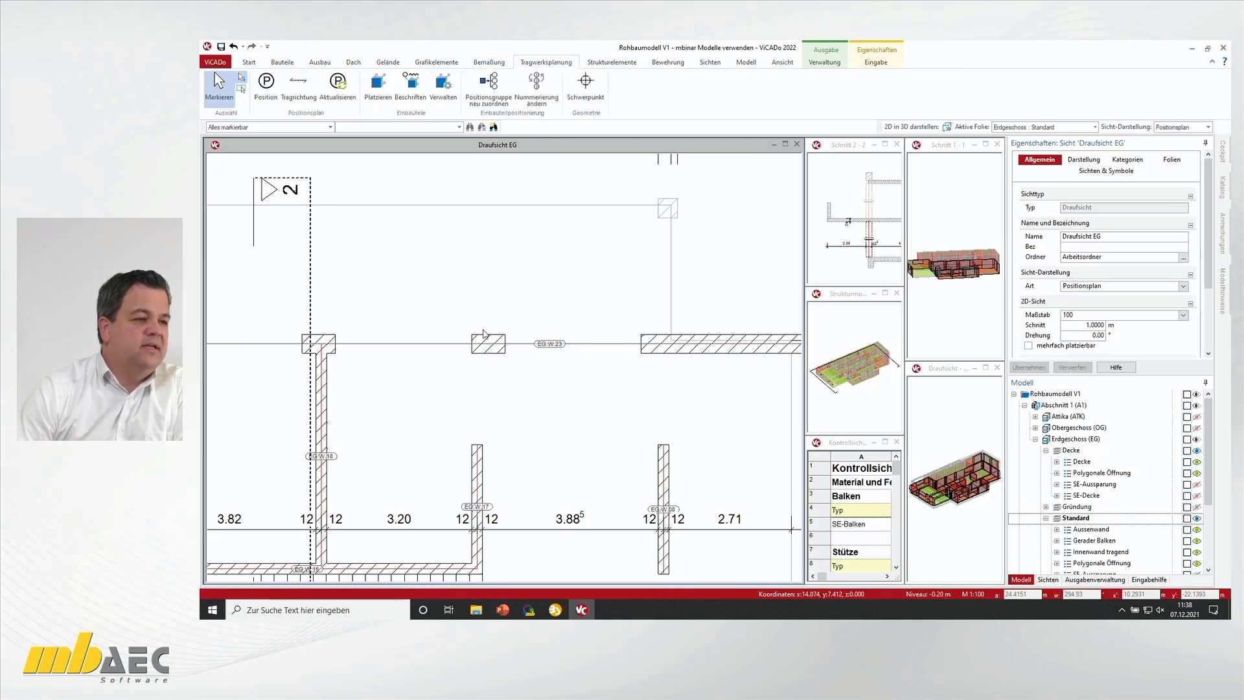
{"action": "left_click", "coordinate": [265, 87]}
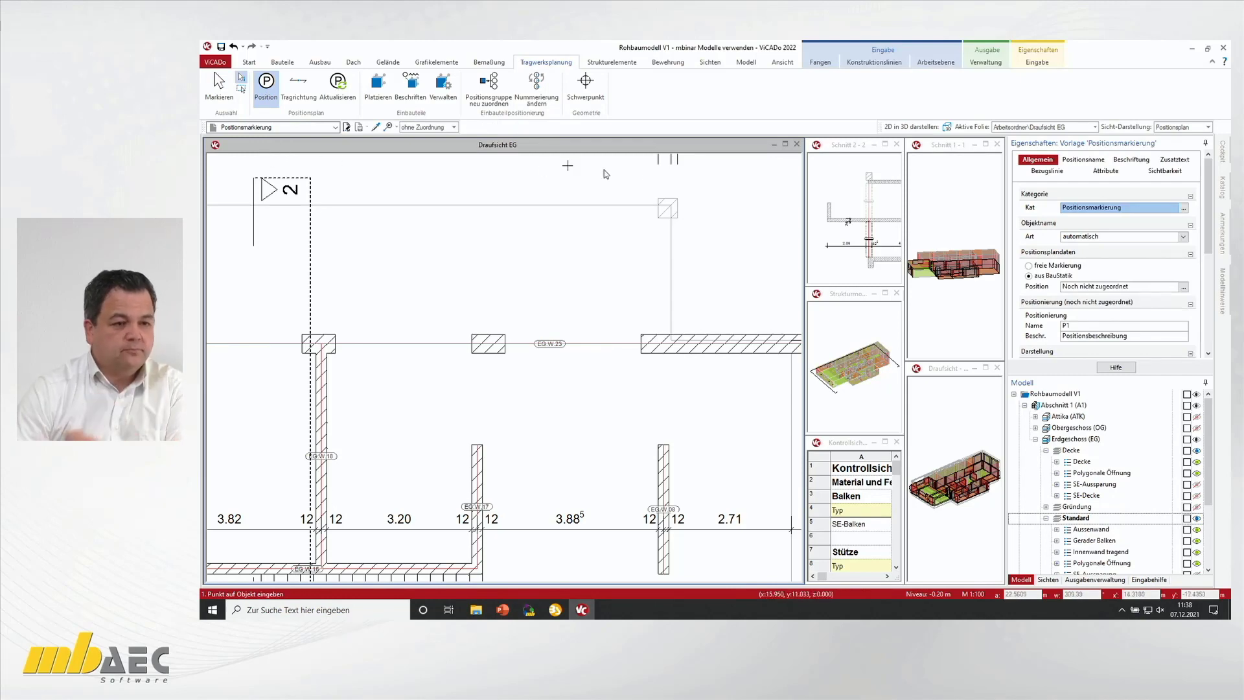
{"action": "left_click", "coordinate": [1183, 287]}
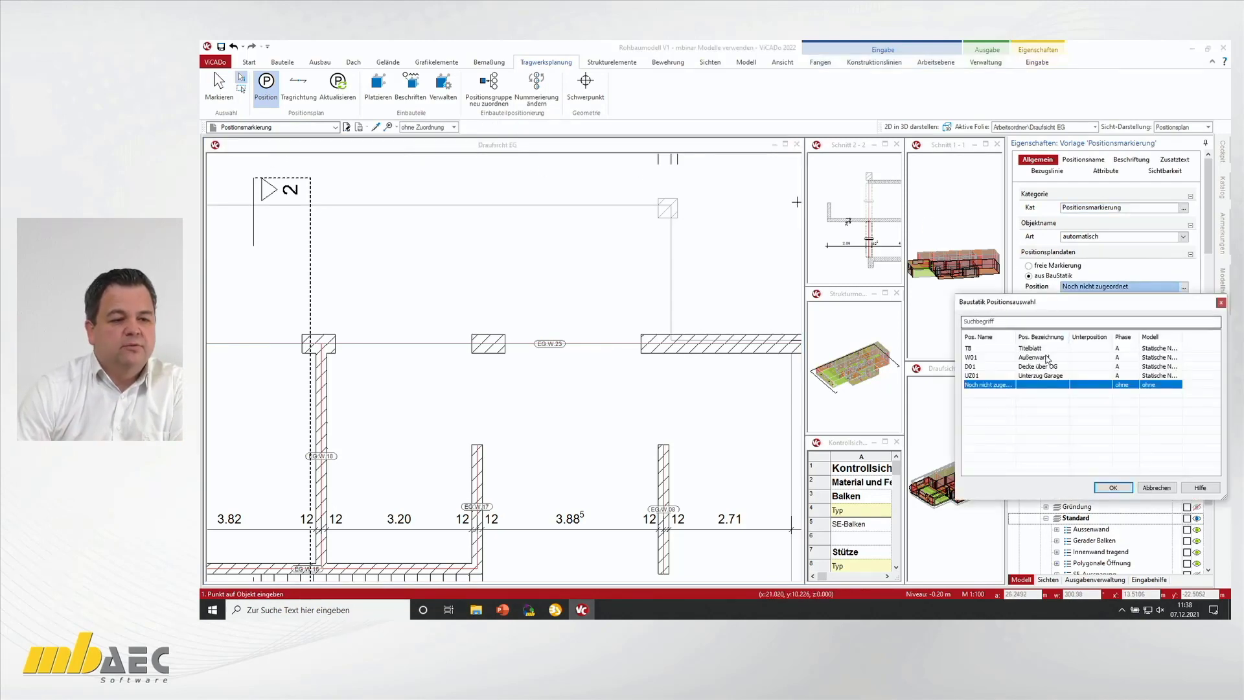
{"action": "left_click", "coordinate": [979, 358]}
{"action": "left_click", "coordinate": [1115, 487]}
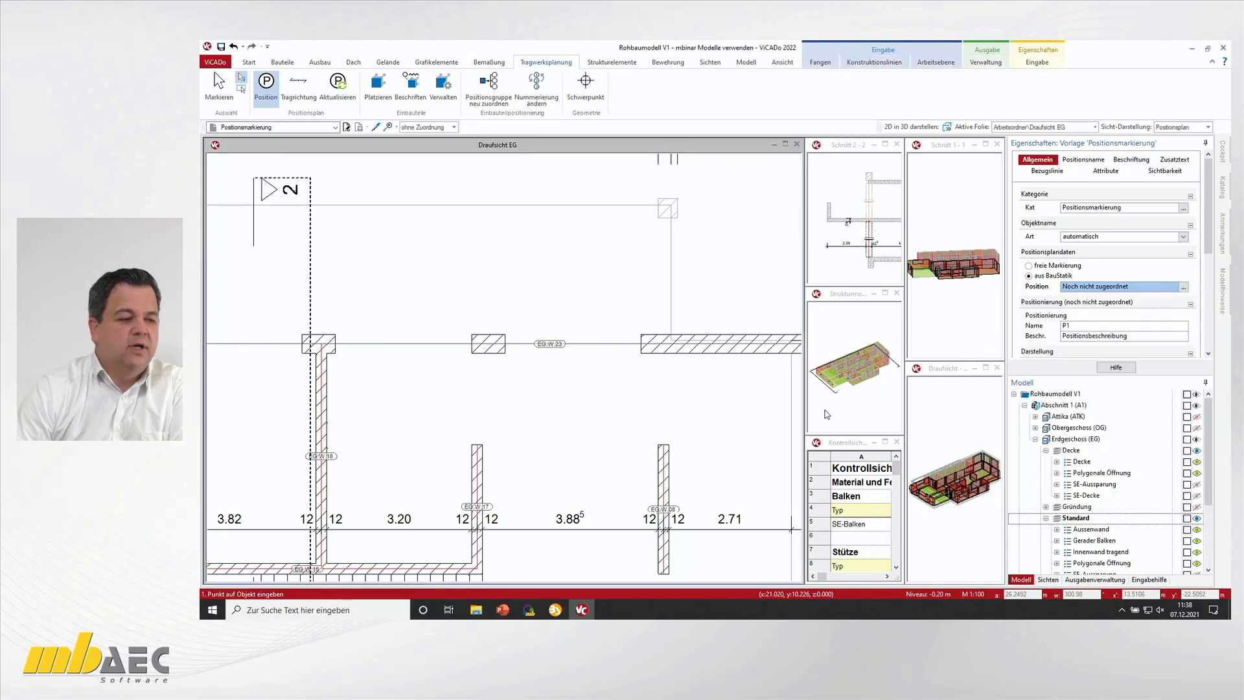
{"action": "left_click", "coordinate": [492, 337]}
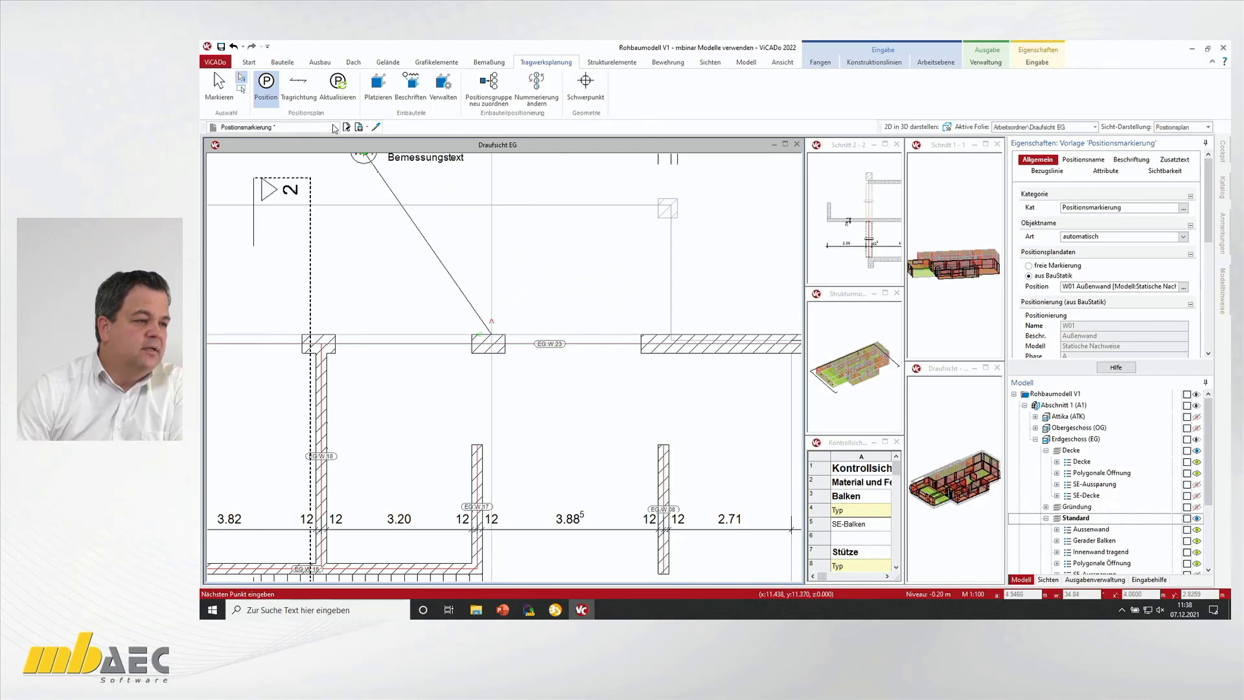
{"action": "key", "text": "Escape"}
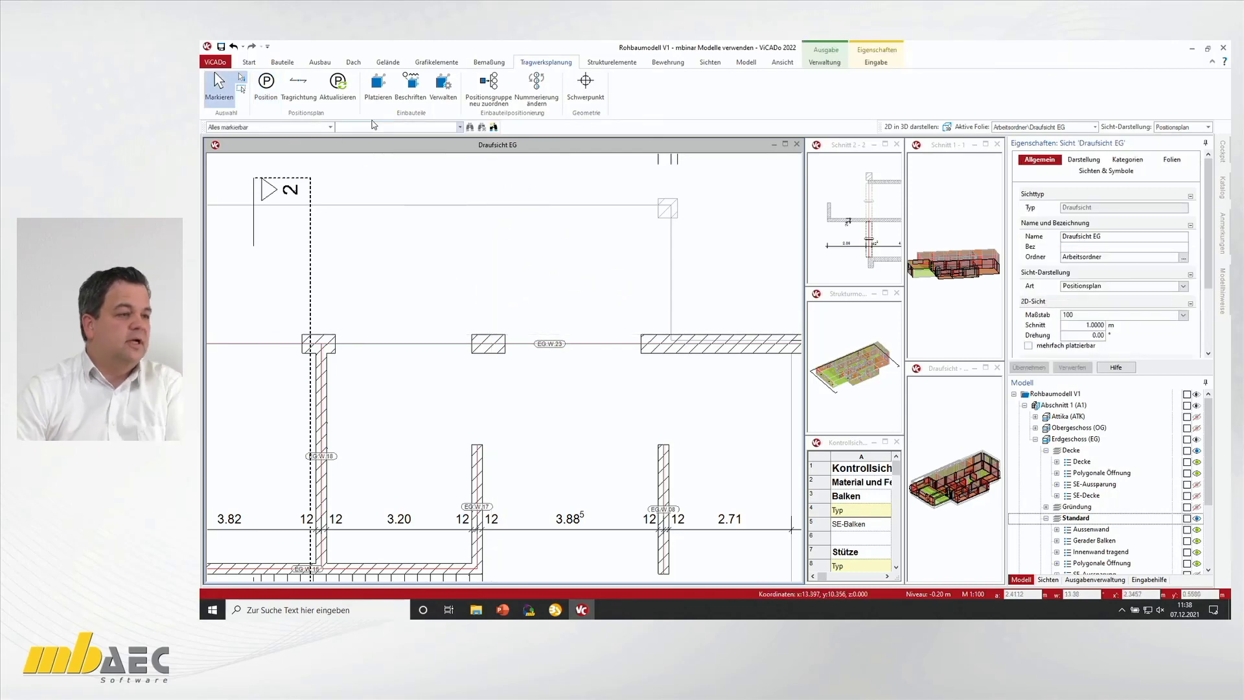
Step: Label the short wall pier of EG.W.23 with BauStatik position W01 Außenwand, using the position mark template 1-100 (Querschnitt, Material)
{"action": "left_click", "coordinate": [266, 103]}
{"action": "left_click", "coordinate": [287, 128]}
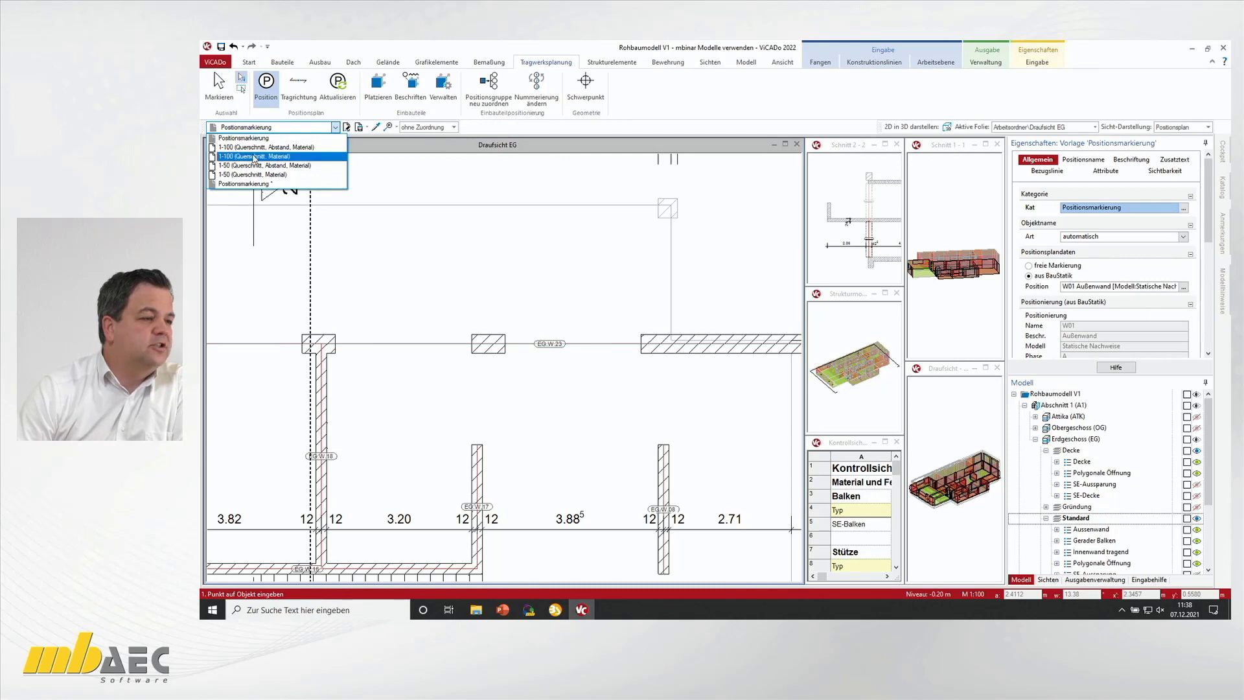
{"action": "left_click", "coordinate": [274, 157]}
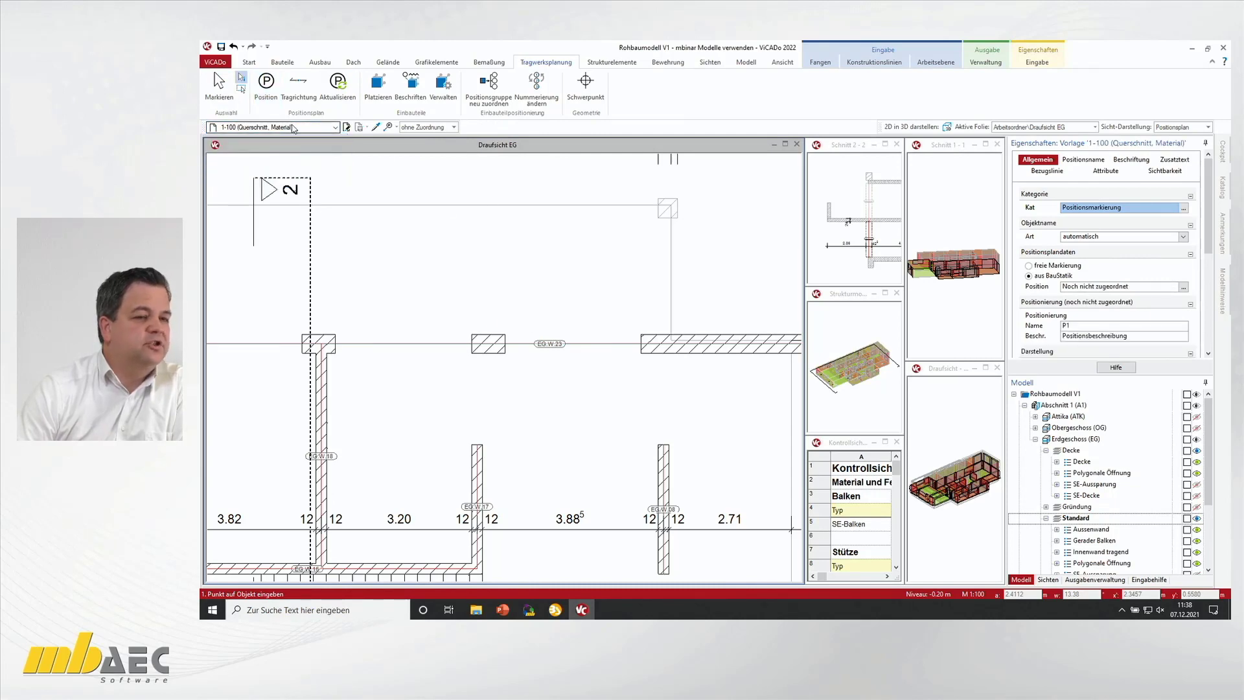
{"action": "left_click", "coordinate": [1183, 287]}
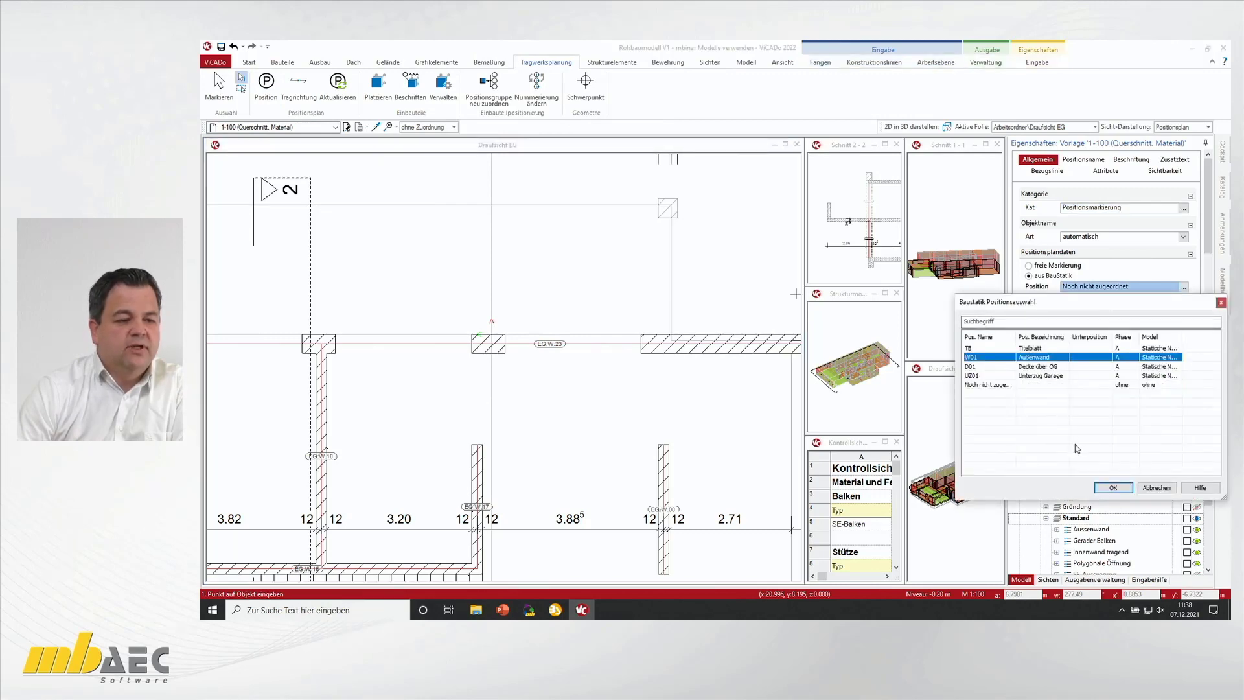
{"action": "left_click", "coordinate": [1100, 488]}
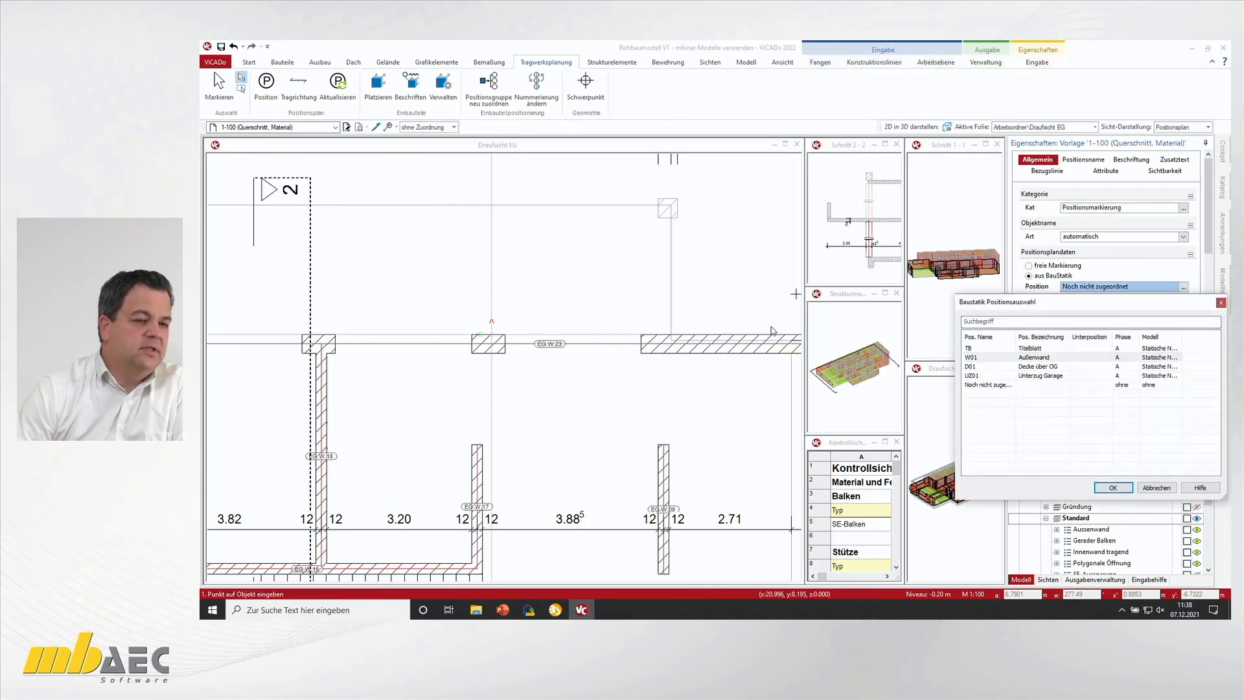
{"action": "left_click", "coordinate": [1110, 487]}
{"action": "left_click", "coordinate": [492, 336]}
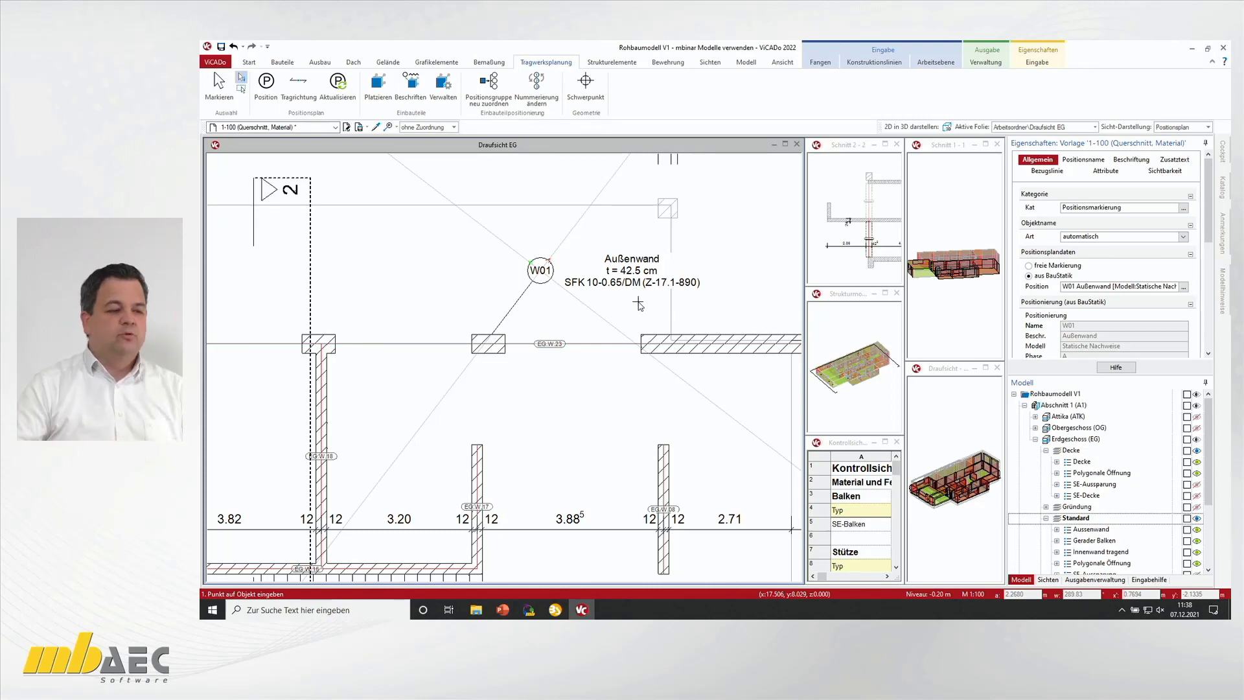
{"action": "key", "text": "Escape"}
{"action": "scroll", "coordinate": [450, 312], "scroll_direction": "down", "scroll_amount": 1}
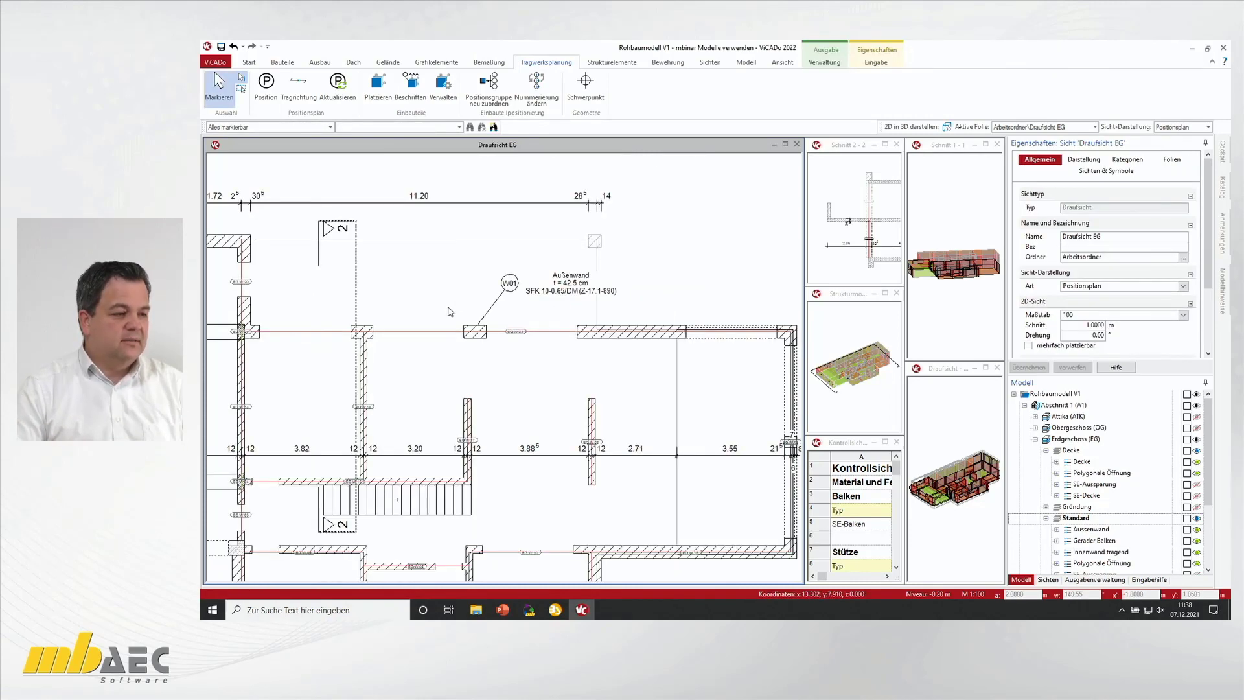
{"action": "middle_click_drag", "start_coordinate": [375, 347], "coordinate": [630, 330]}
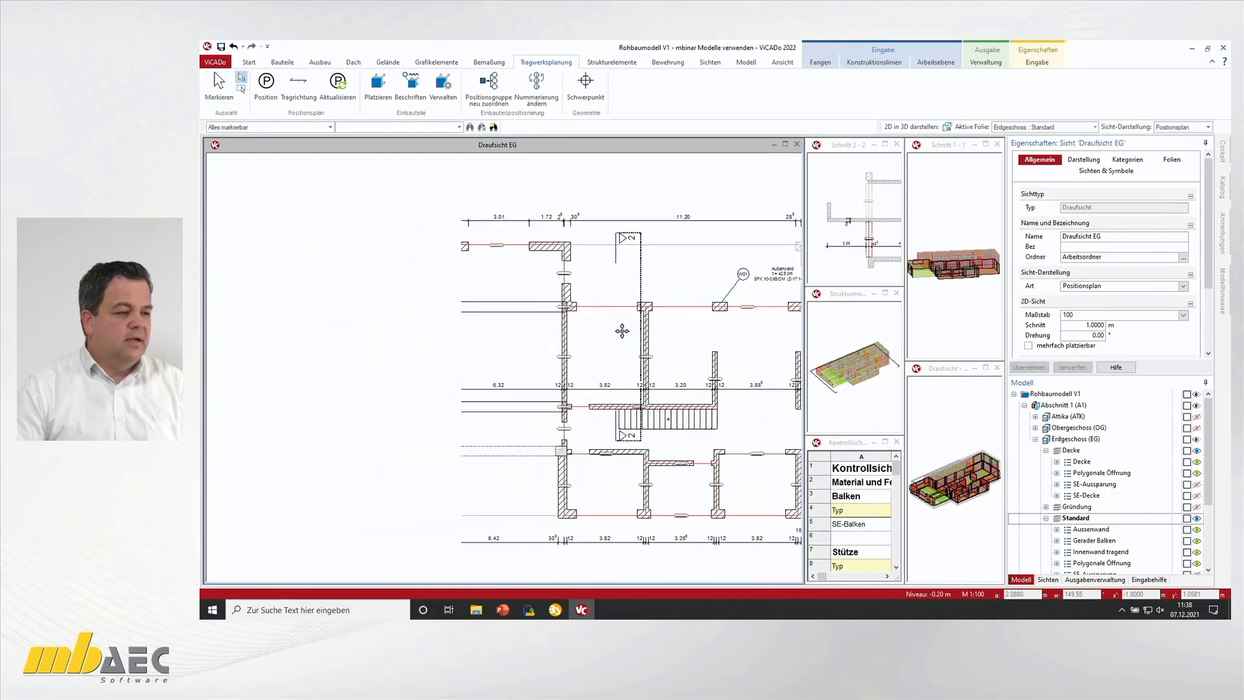
Step: Label the upper garage beam with BauStatik position UZ01 Unterzug Garage, placing the mark just below the beam inside the garage
{"action": "scroll", "coordinate": [446, 326], "scroll_direction": "up", "scroll_amount": 2}
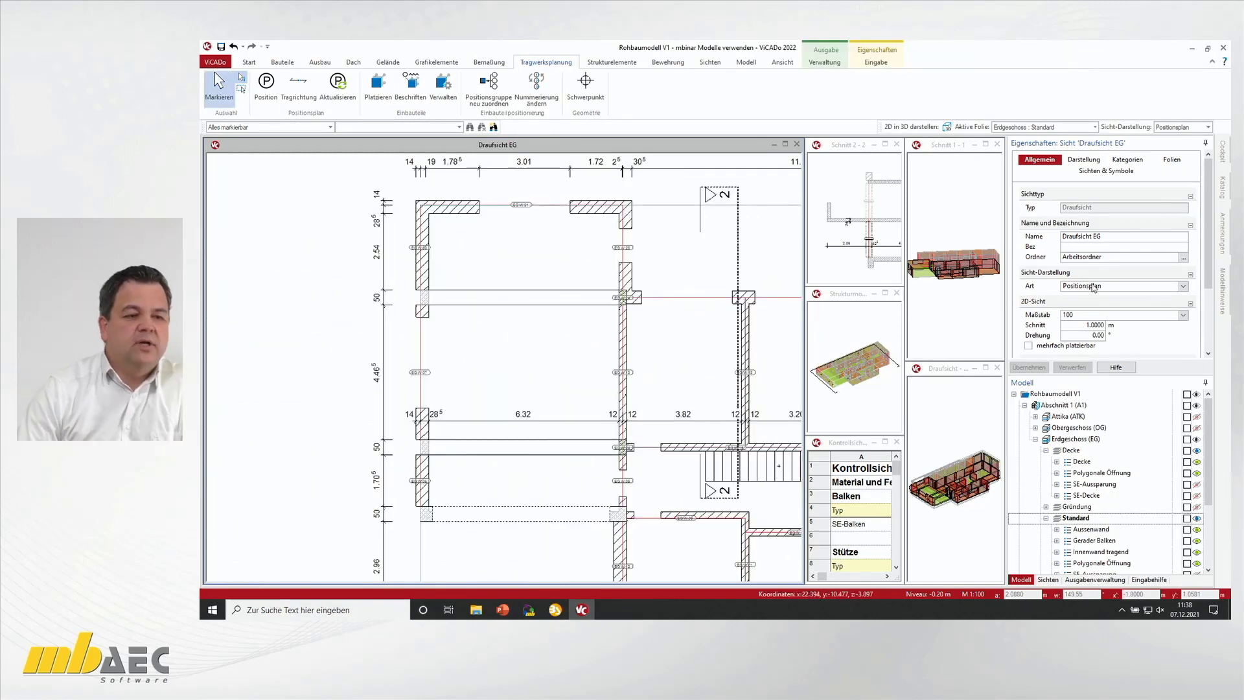
{"action": "left_click", "coordinate": [265, 85]}
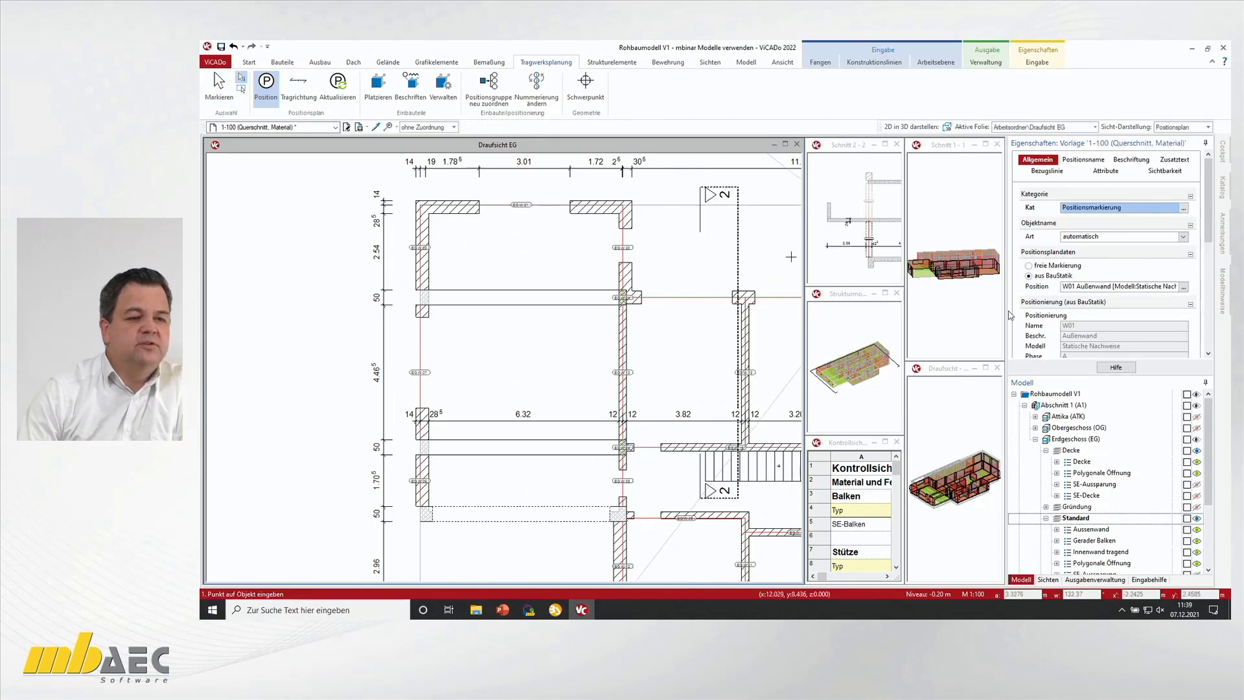
{"action": "left_click", "coordinate": [1184, 287]}
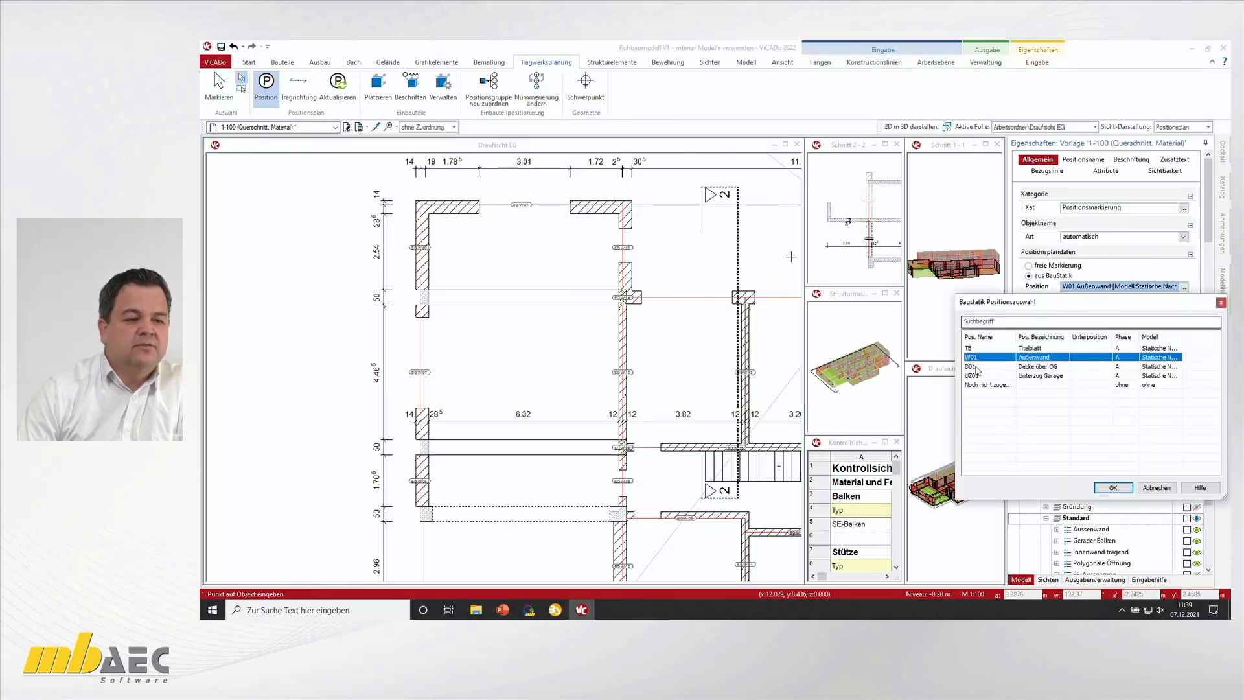
{"action": "left_click", "coordinate": [998, 377]}
{"action": "left_click", "coordinate": [1091, 488]}
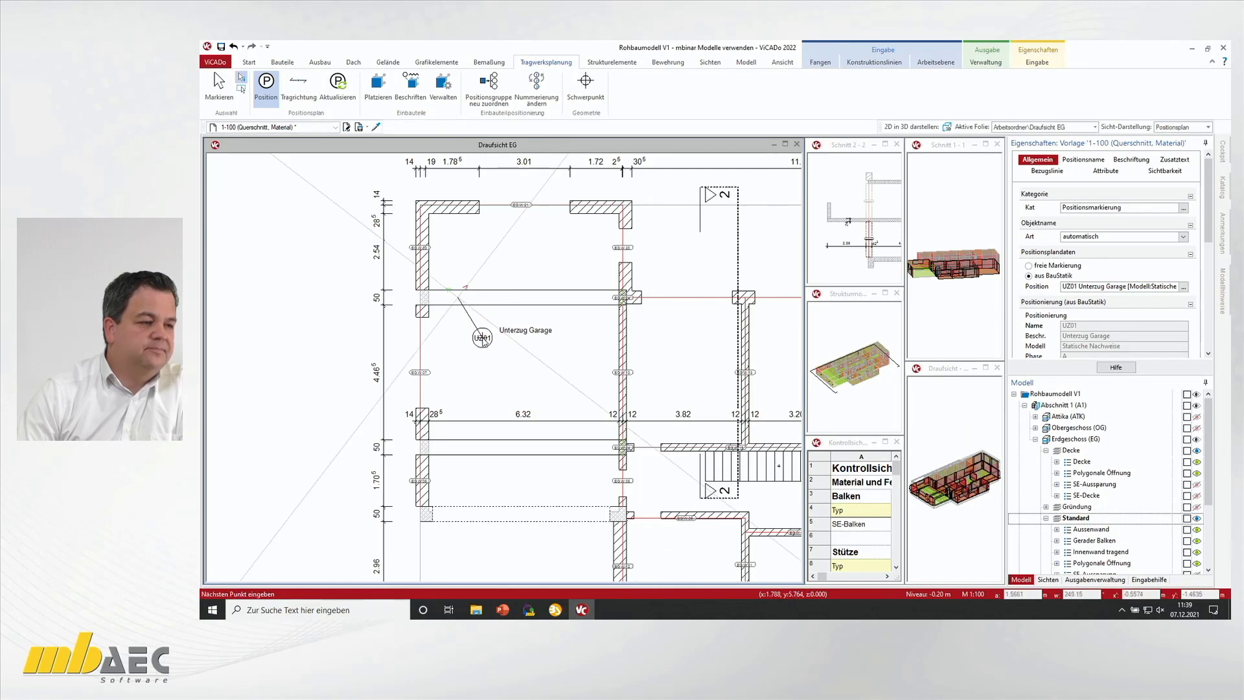
{"action": "left_click", "coordinate": [471, 329]}
{"action": "key", "text": "Escape"}
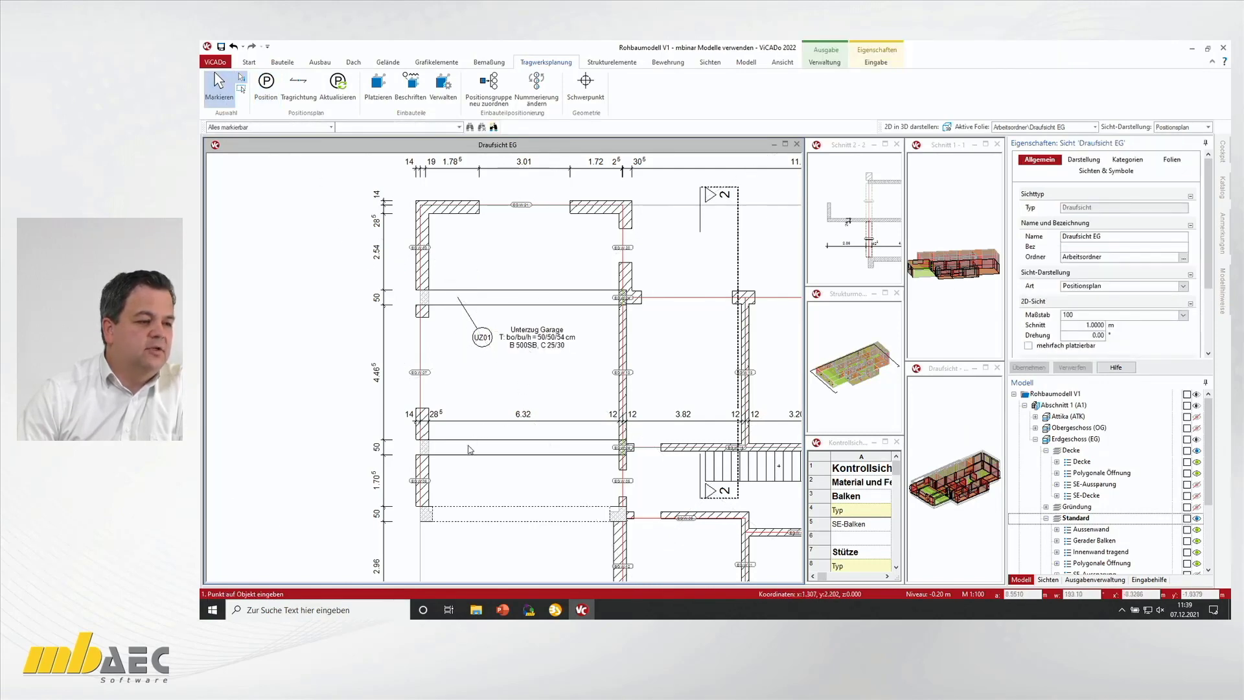
Step: Add reference lines from the UZ01 mark to the two lower garage beams and shift the mark further towards the garage's middle
{"action": "left_click", "coordinate": [517, 341]}
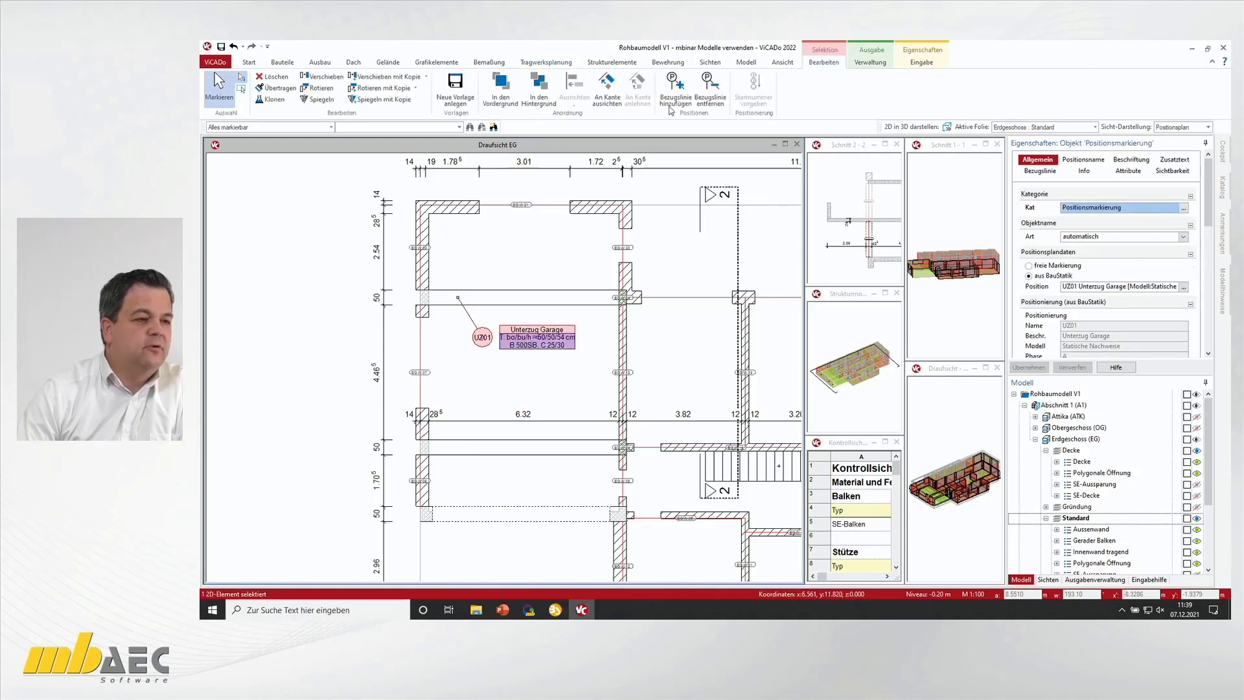
{"action": "left_click", "coordinate": [674, 91]}
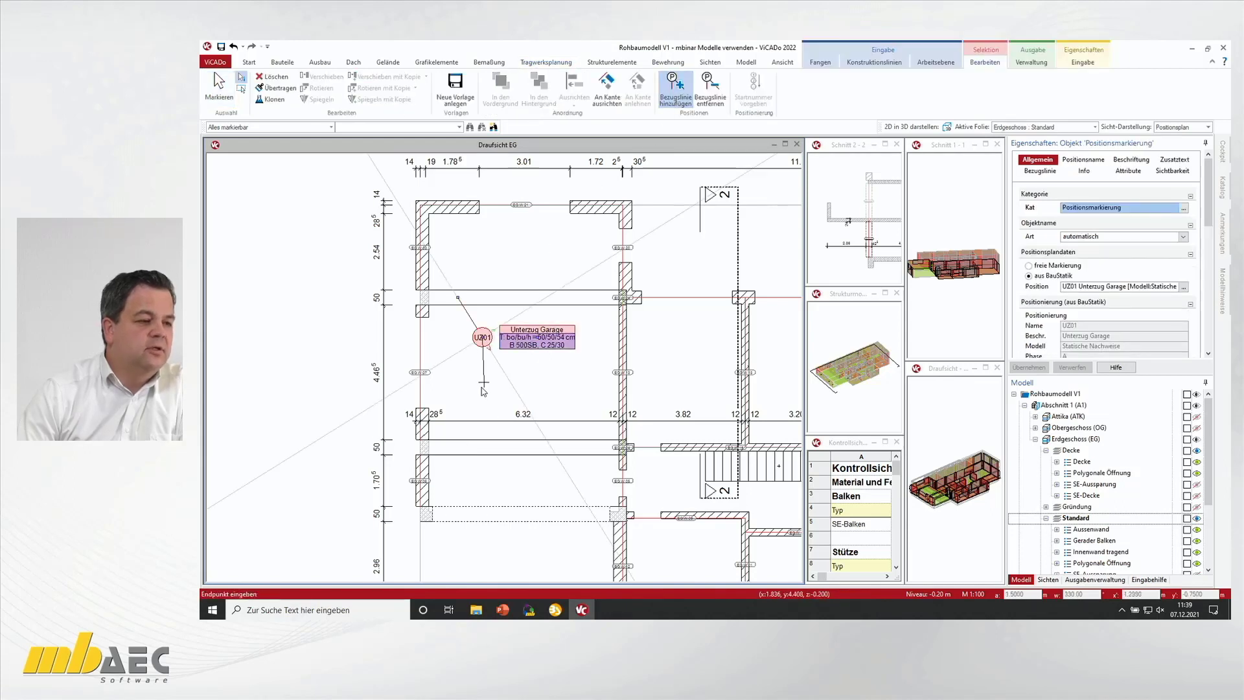
{"action": "left_click", "coordinate": [450, 448]}
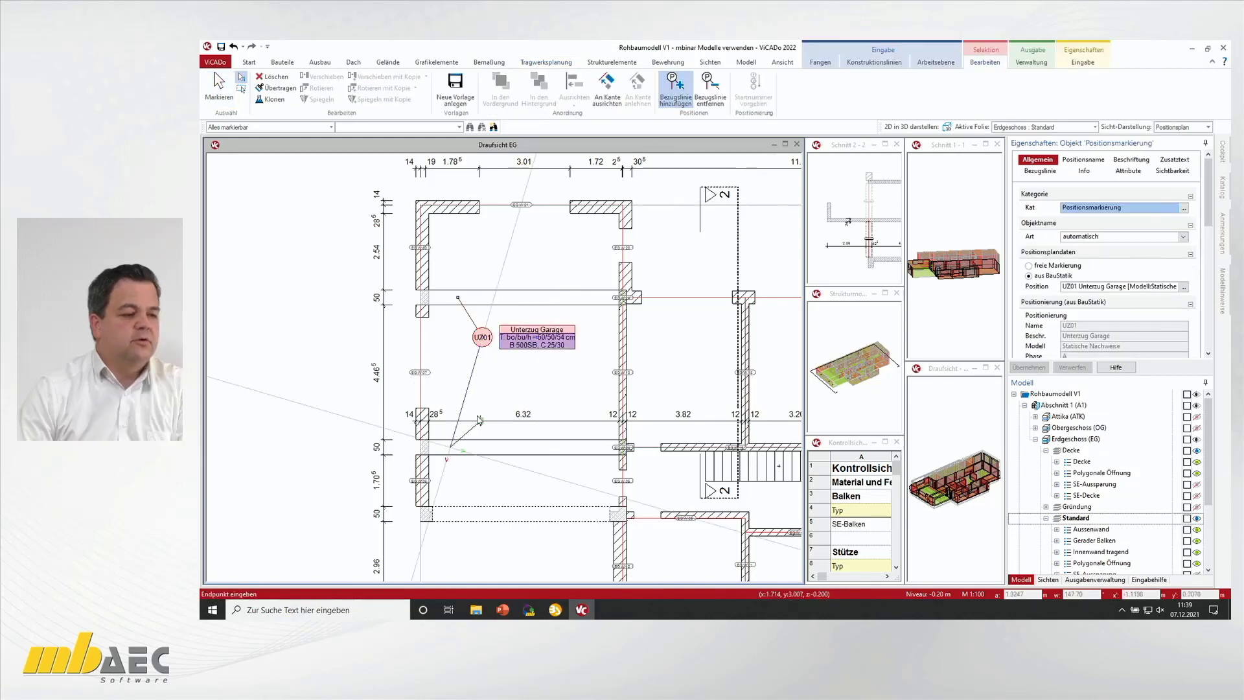
{"action": "left_click", "coordinate": [478, 513]}
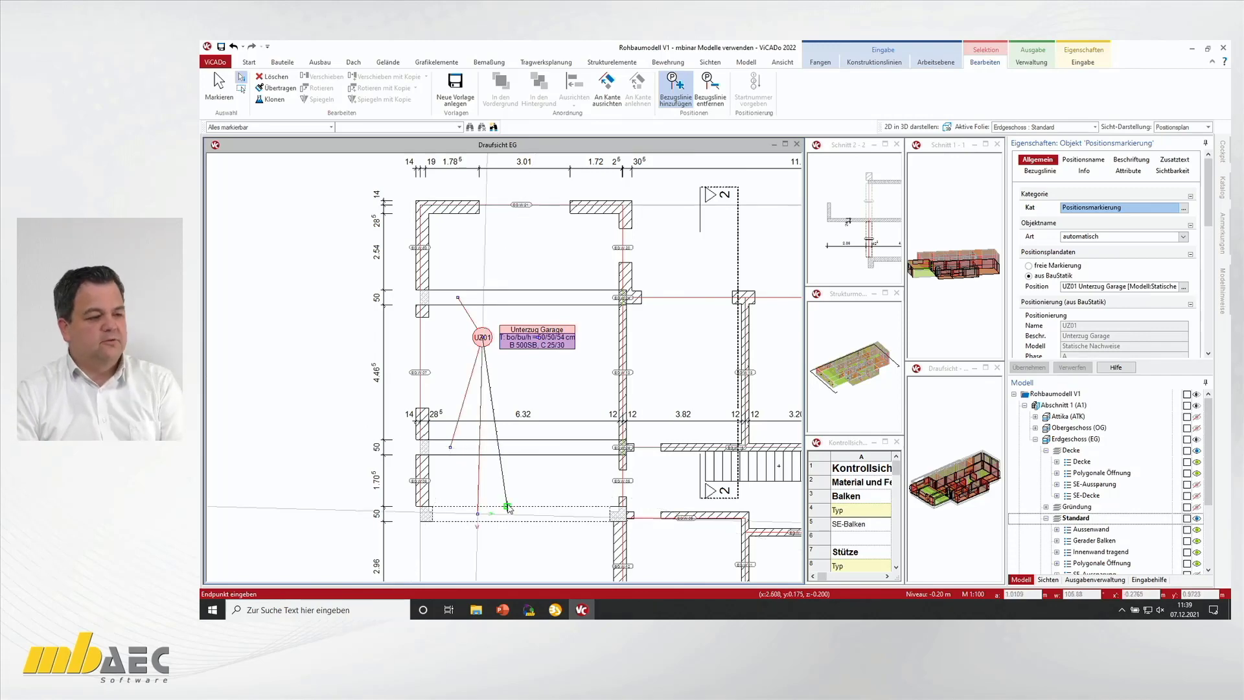
{"action": "key", "text": "Escape"}
{"action": "left_click_drag", "start_coordinate": [481, 351], "coordinate": [518, 374]}
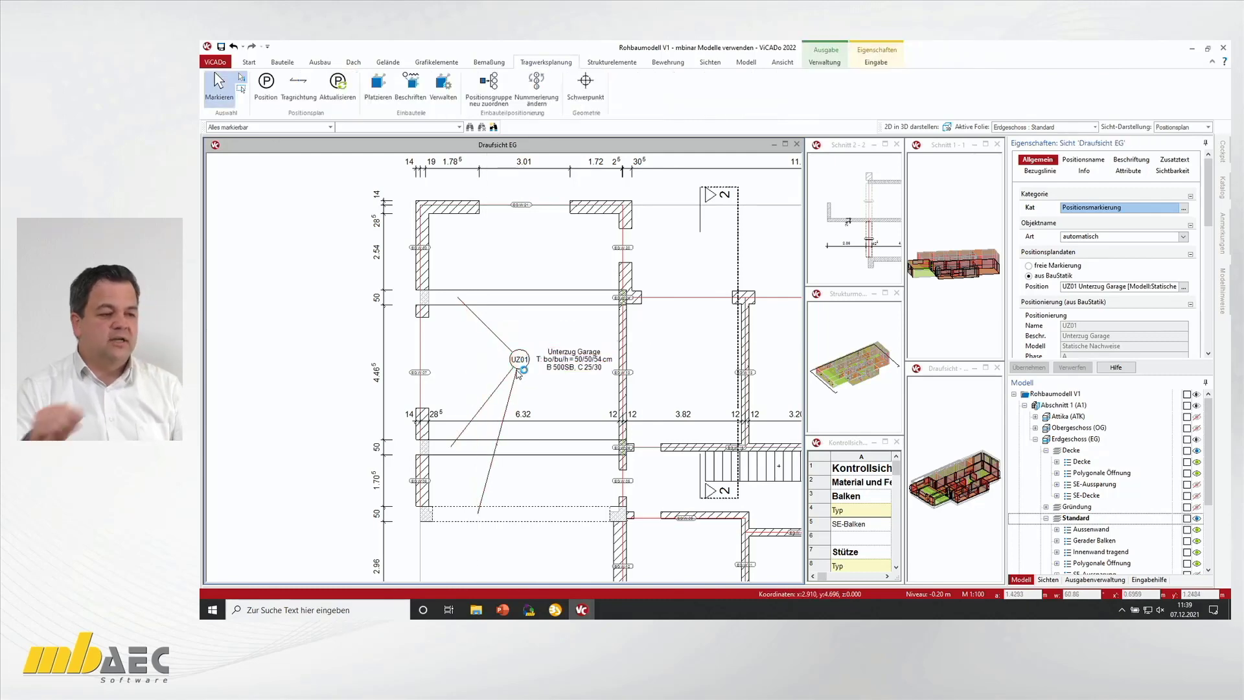